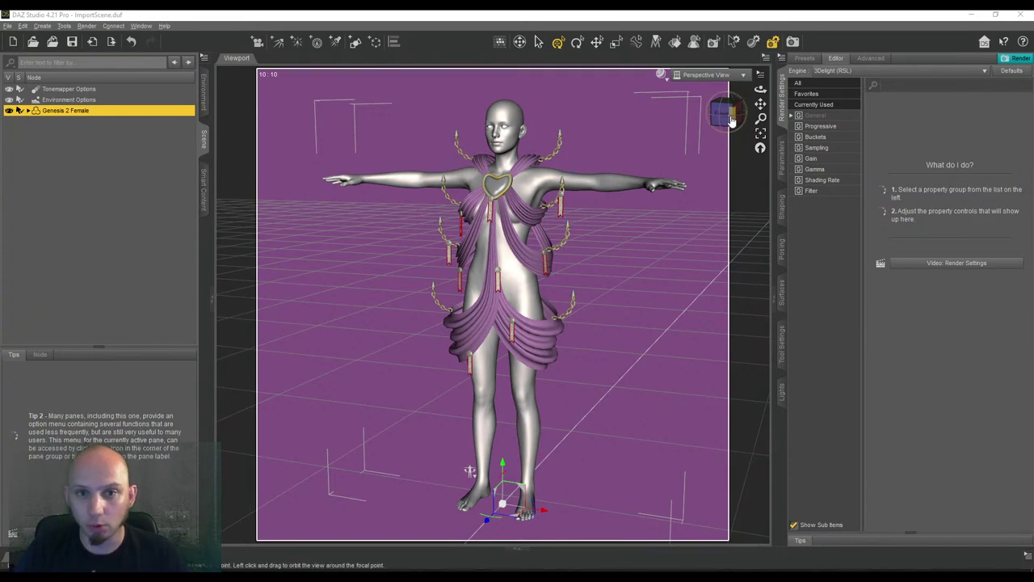
mouse_move(731, 119)
mouse_down()
mouse_move(725, 110)
mouse_move(769, 99)
mouse_move(722, 111)
mouse_up()
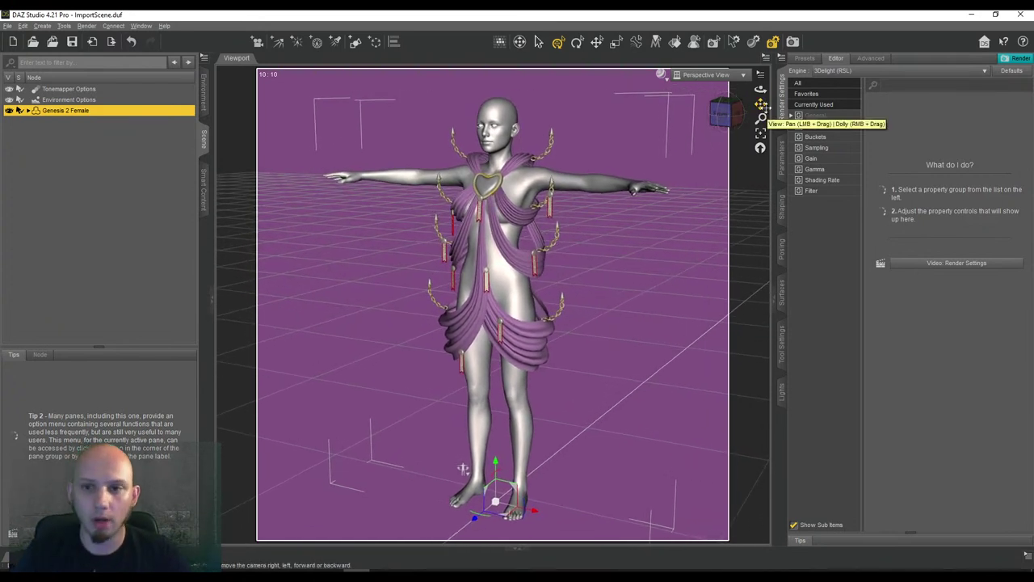
drag(764, 108, 685, 119)
click(691, 174)
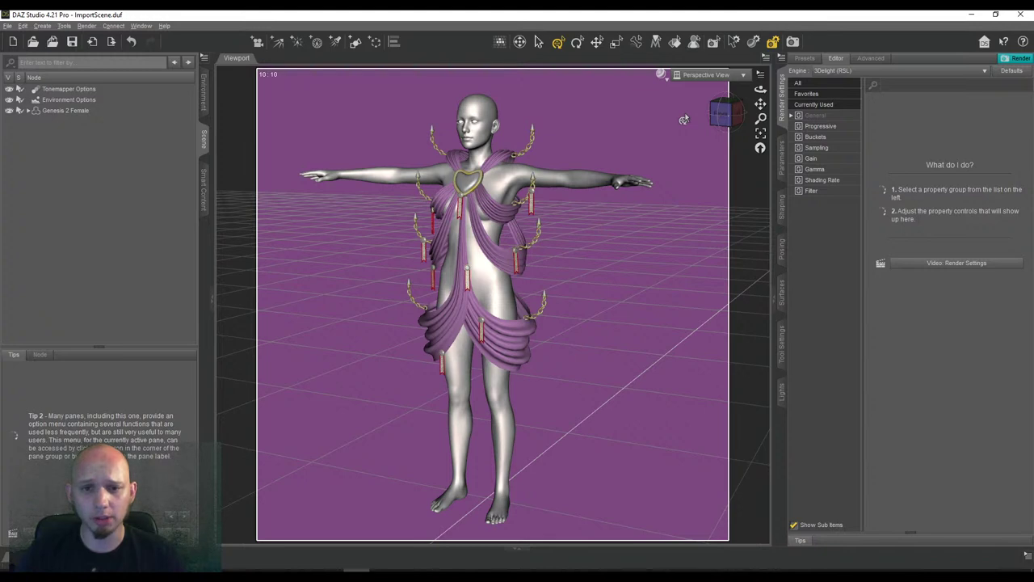
drag(714, 121, 763, 105)
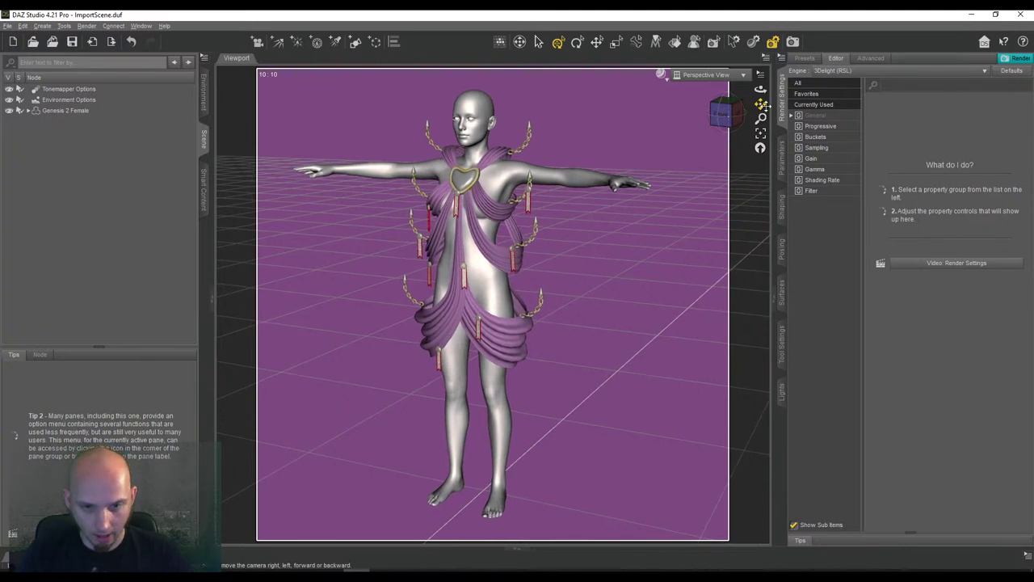
Select Genesis 2 Female and list the Walks blocks of the aniMate category in the aniMate block library
click(89, 109)
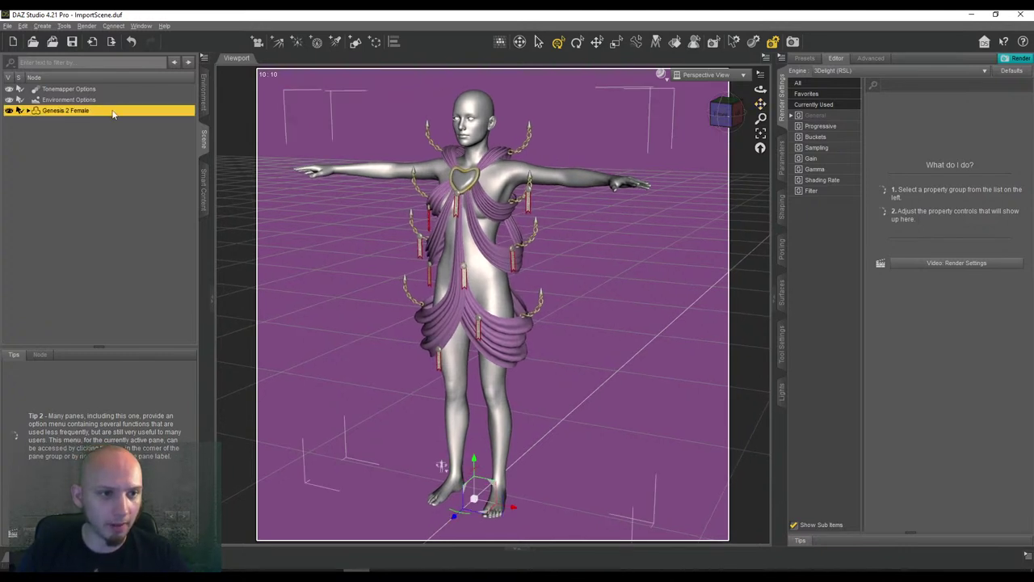
click(71, 556)
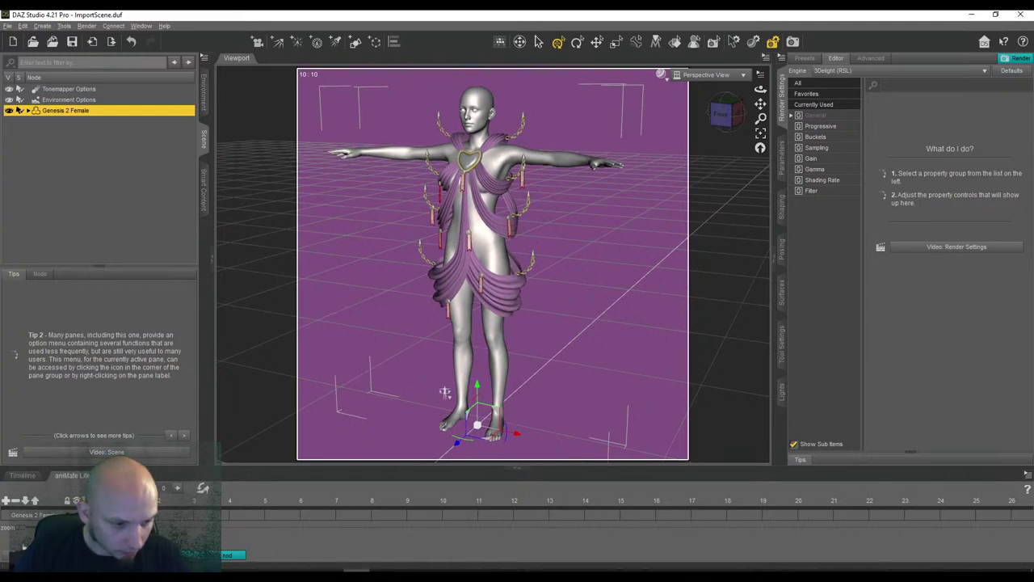
click(27, 555)
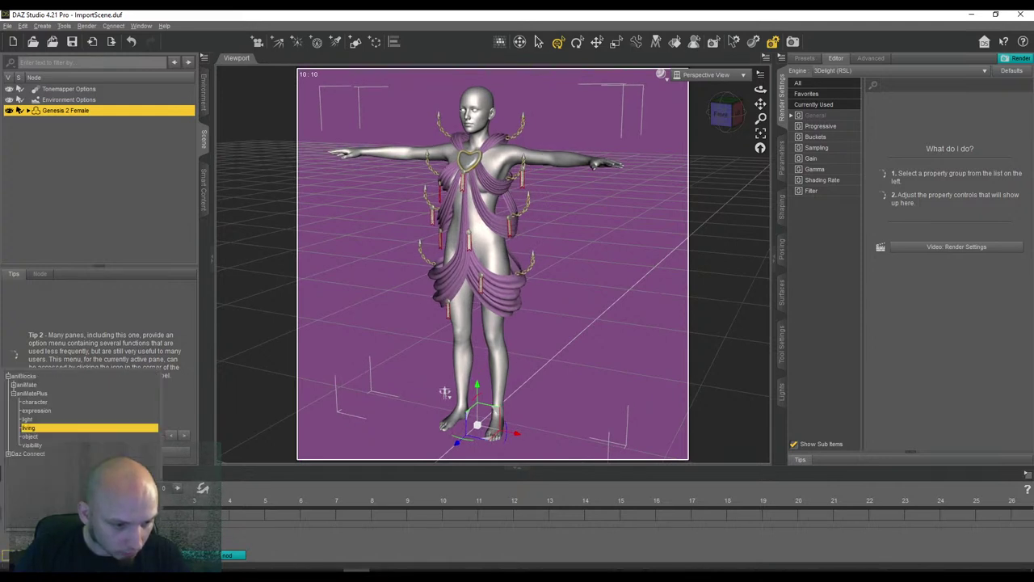
click(24, 393)
click(11, 556)
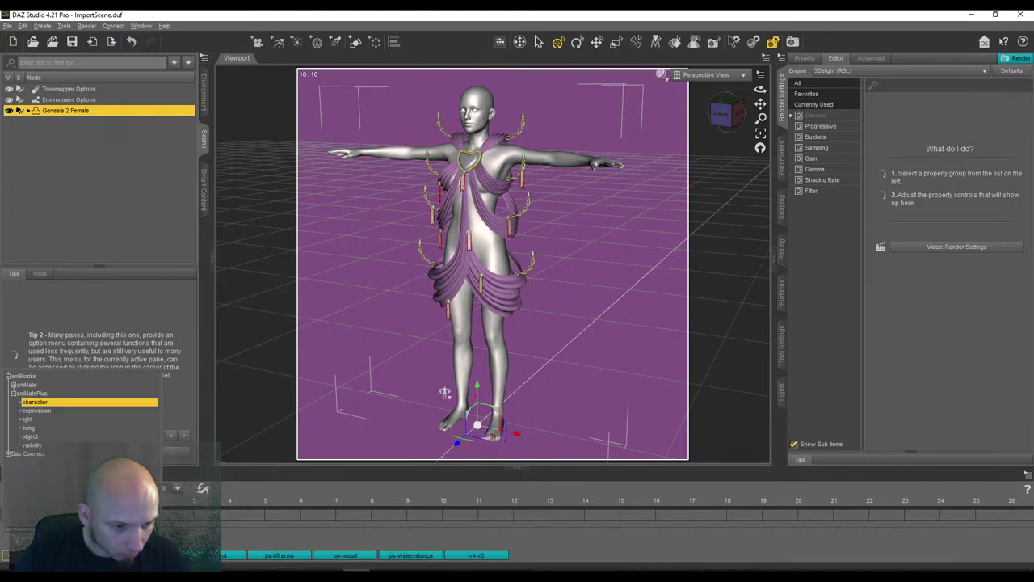
click(13, 383)
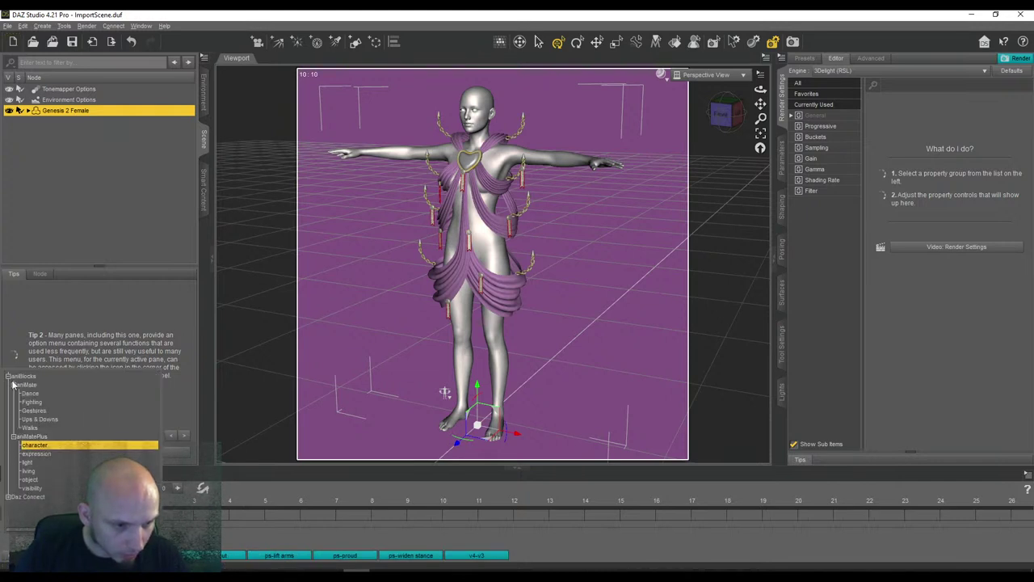
click(30, 427)
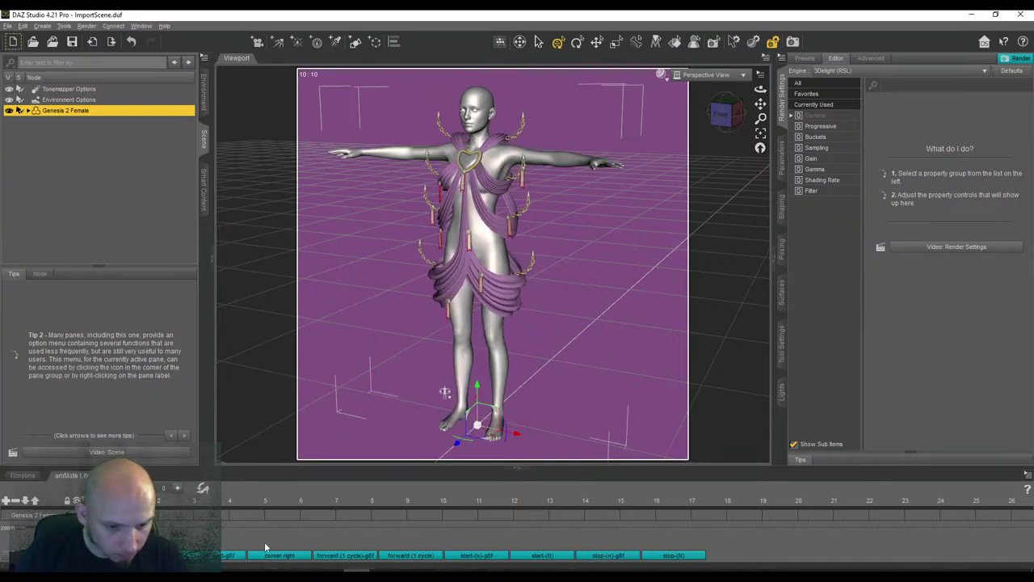
Preview the forward (1 cycle)-g8f walk block and add it to the Genesis 2 Female animation track
click(345, 556)
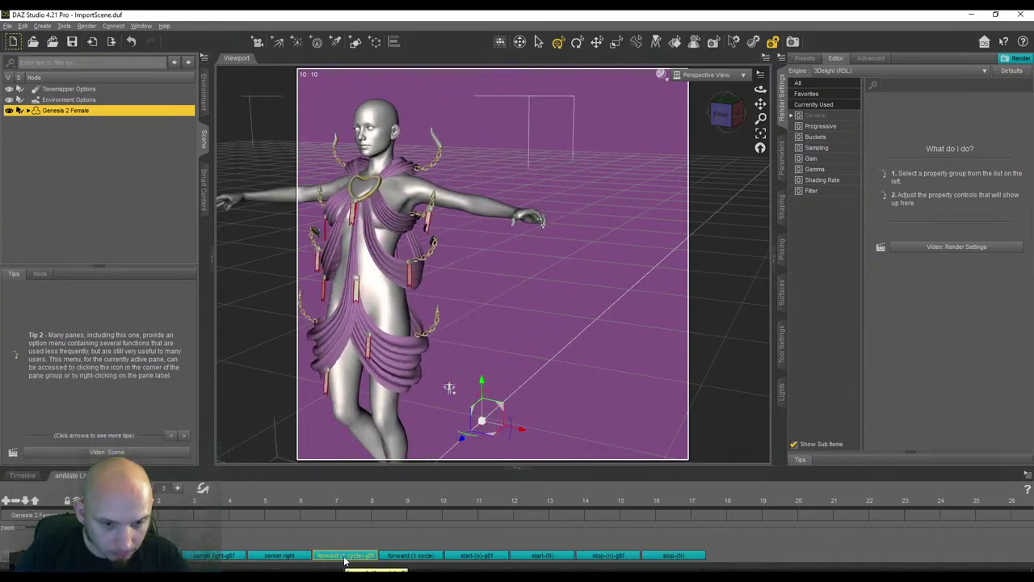
click(192, 517)
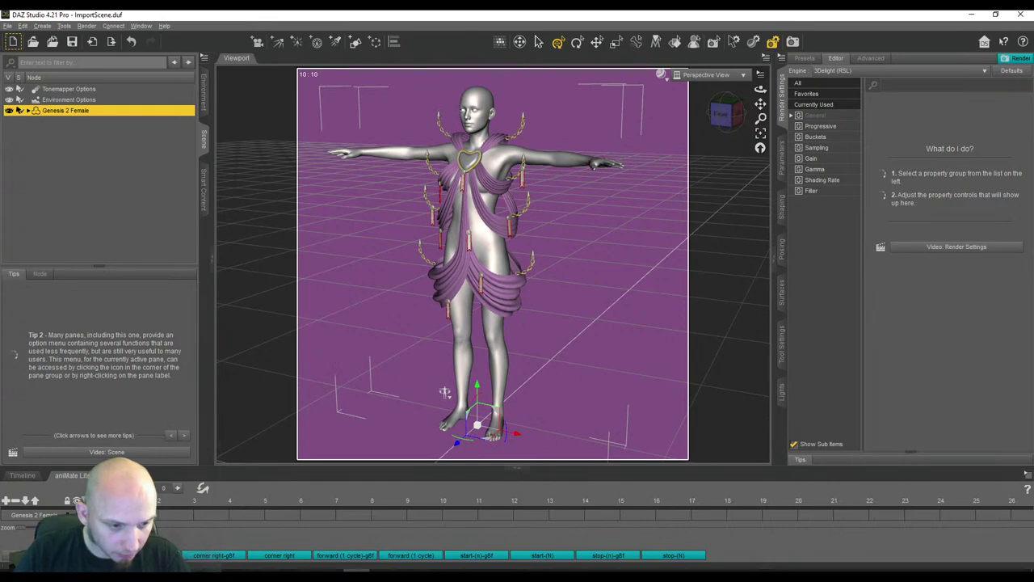
drag(121, 515, 98, 516)
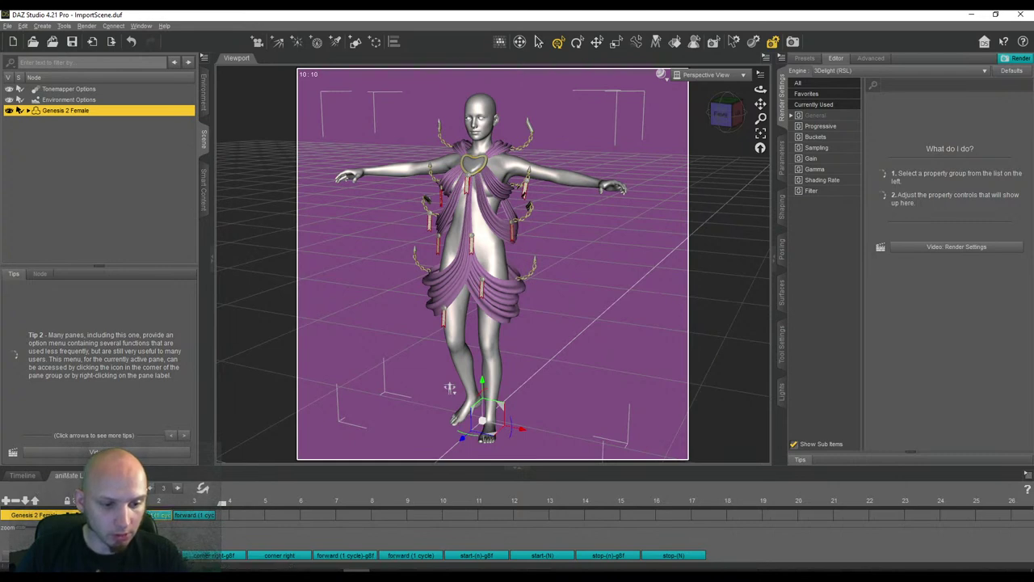
Restore the Genesis 2 Female figure's default pose at the current Timeline frame
drag(736, 116, 734, 183)
click(21, 475)
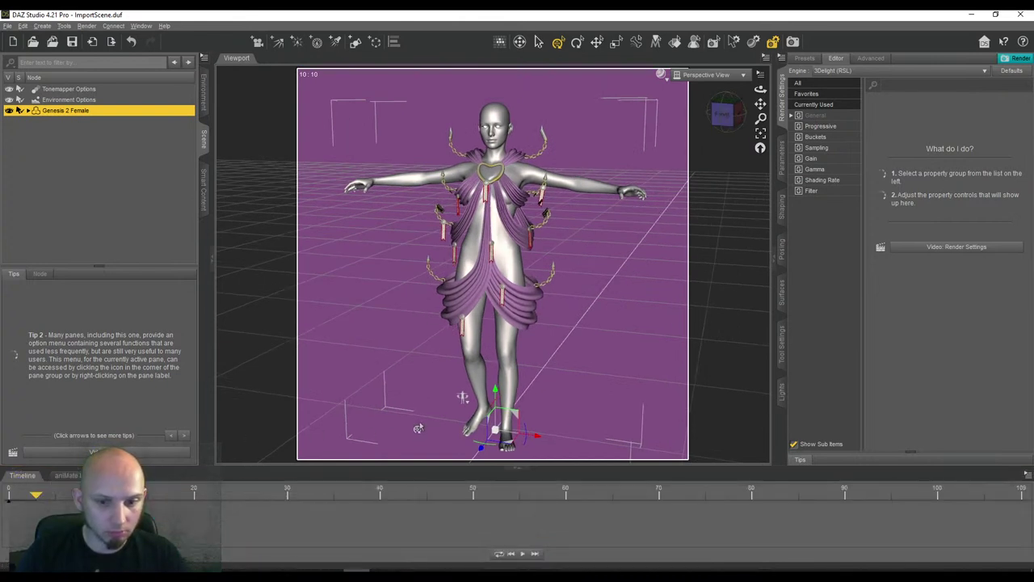
click(461, 399)
click(470, 418)
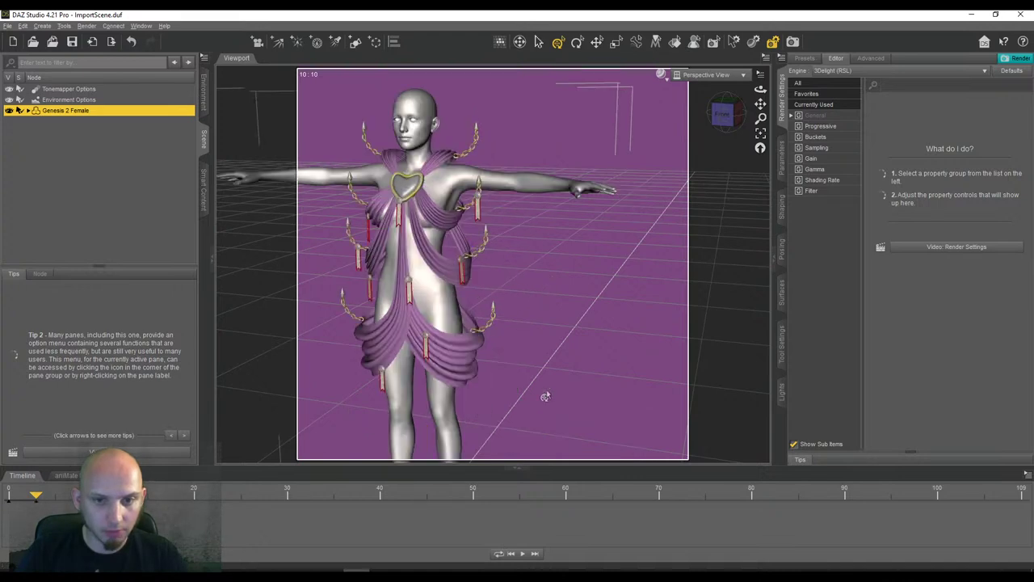
drag(760, 105, 760, 157)
drag(721, 118, 705, 119)
mouse_move(476, 417)
alt+mouse_down()
mouse_move(456, 422)
mouse_move(488, 422)
mouse_move(445, 420)
mouse_move(479, 414)
alt+mouse_up()
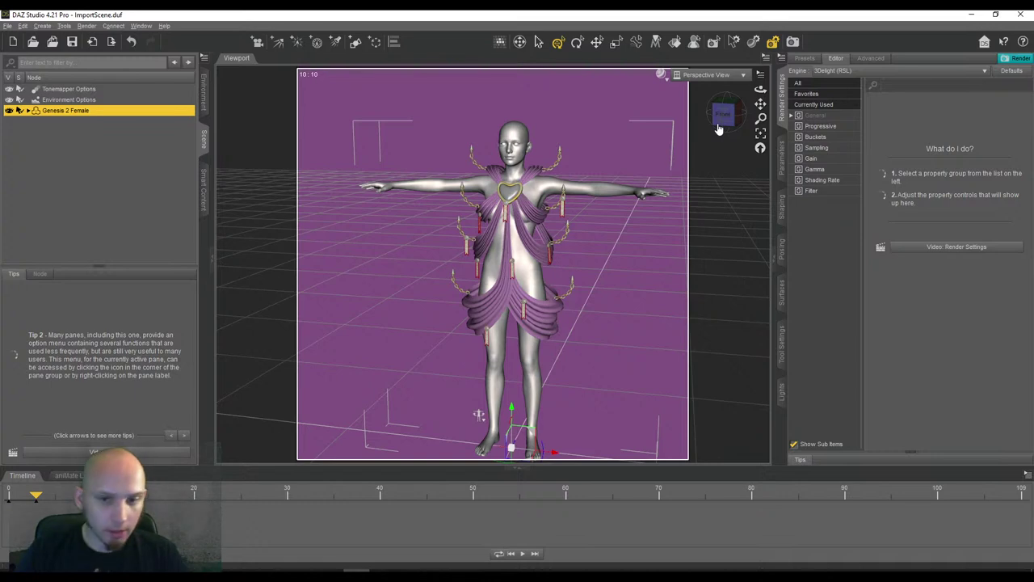
drag(713, 128, 703, 122)
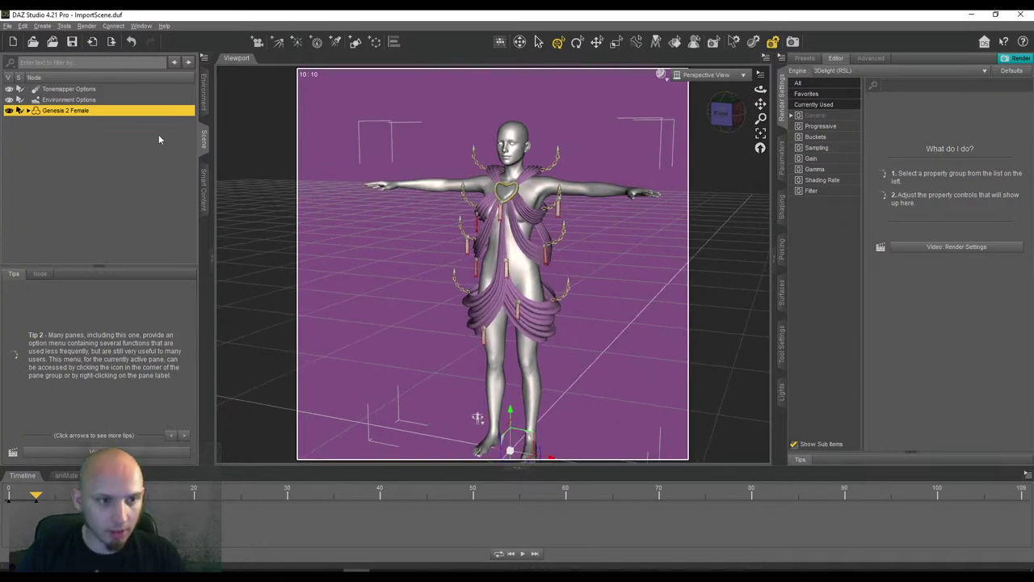
Look through the figure's Running poses in the pose library sorted by function
click(204, 189)
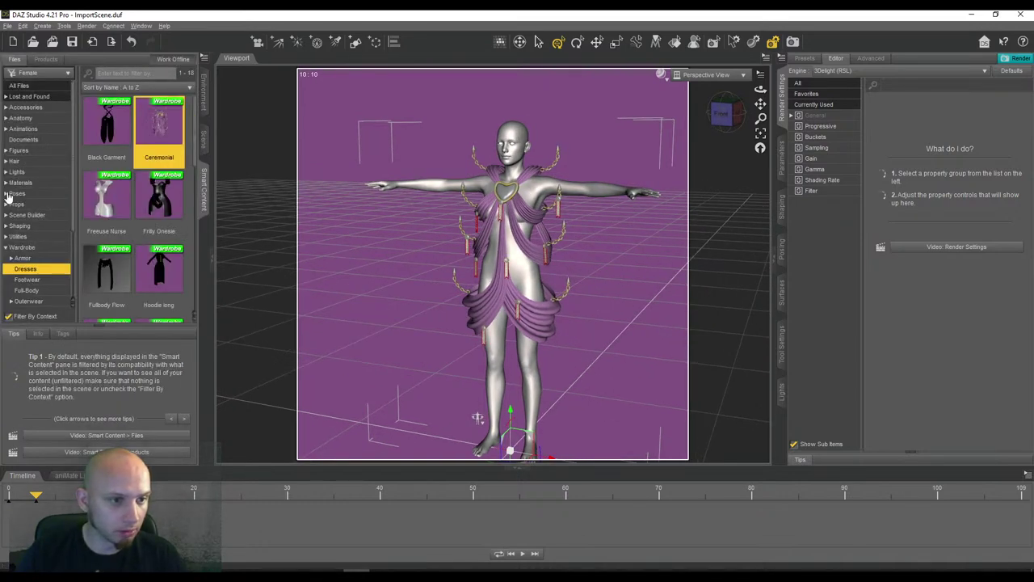
click(5, 194)
click(11, 204)
scroll(25, 250, down, 1)
click(30, 281)
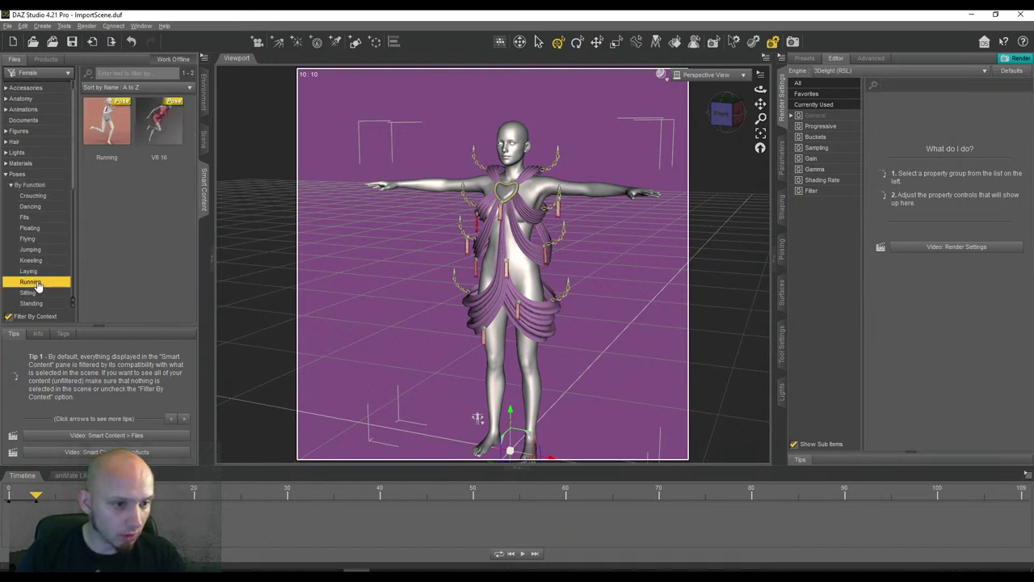
mouse_move(154, 127)
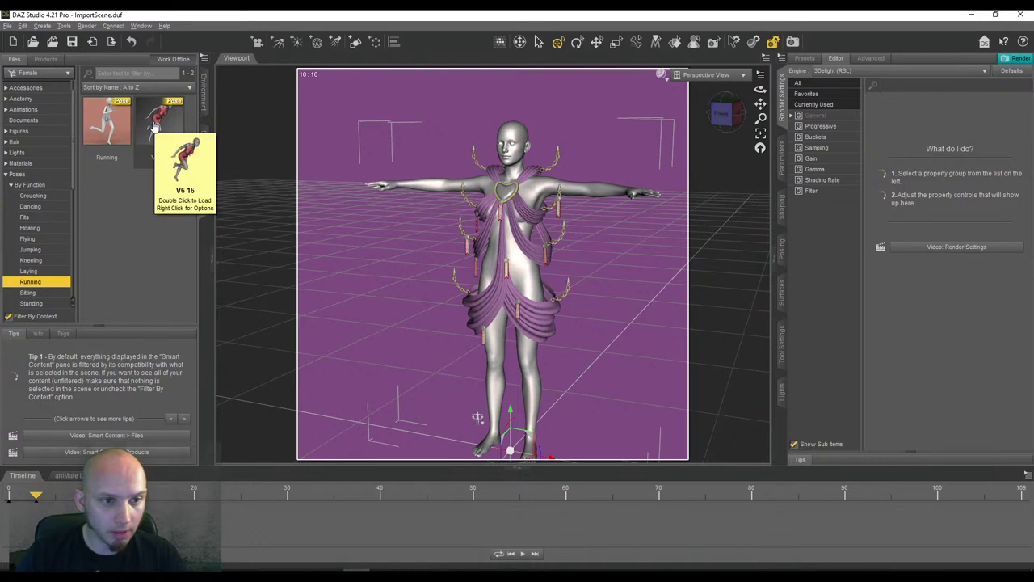
Apply the Everyday - 09 - M pose from the Walking poses to Genesis 2 Female
scroll(36, 305, down, 1)
click(36, 284)
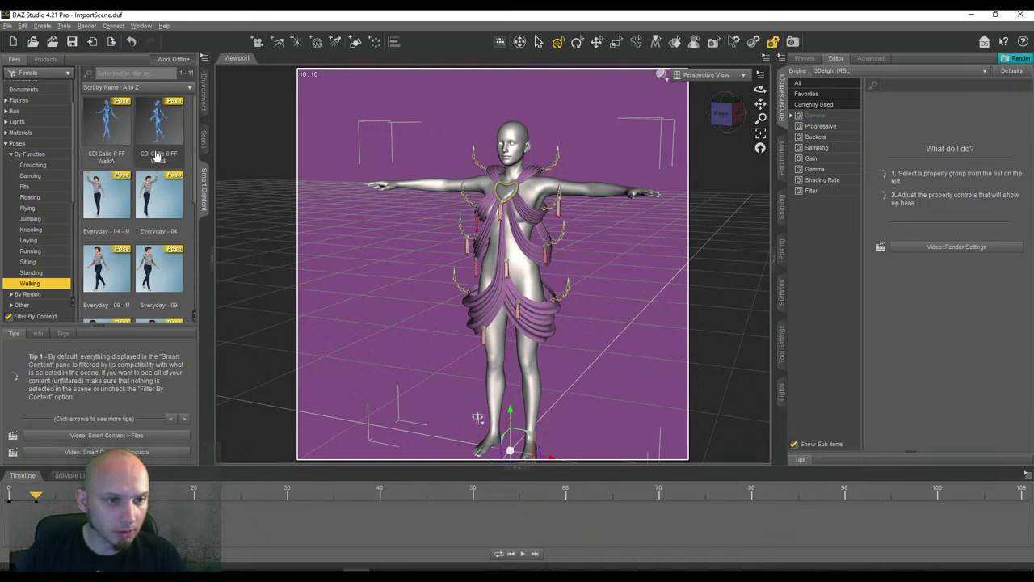
drag(197, 144, 205, 281)
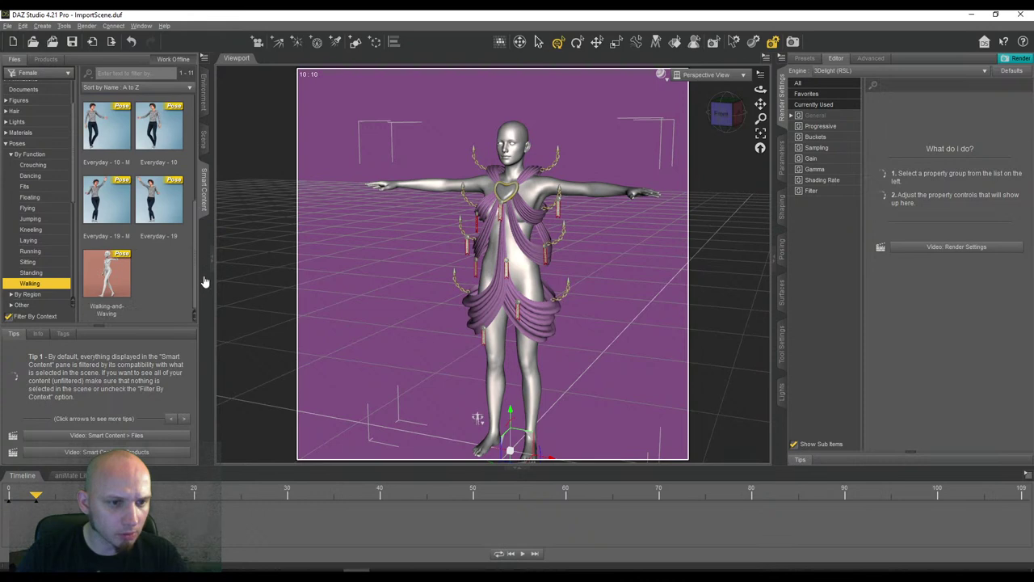
scroll(162, 210, up, 3)
double_click(105, 165)
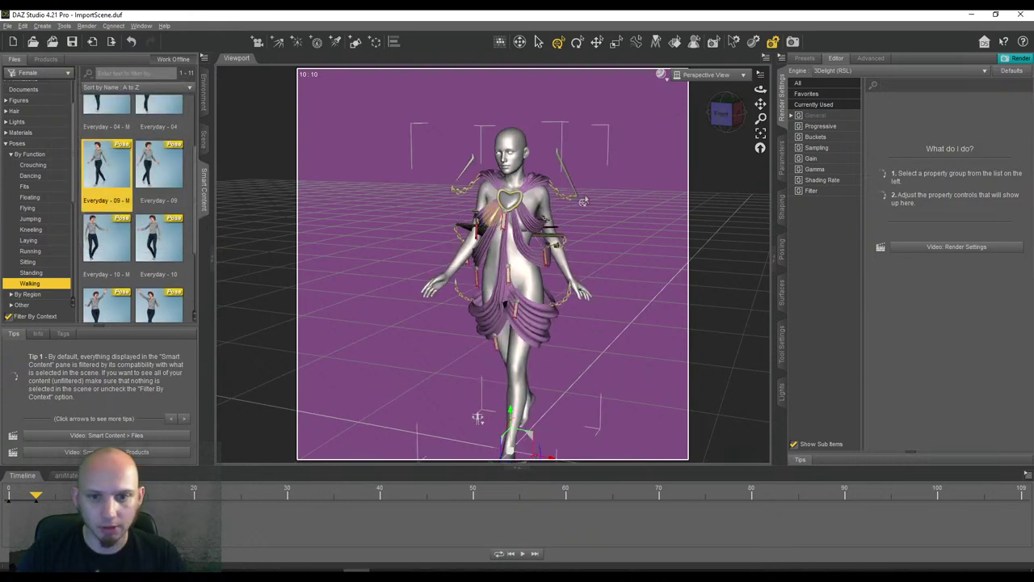
Examine how the dress follows the walking pose, and restore the figure pose
drag(732, 125, 671, 118)
drag(458, 424, 474, 422)
drag(732, 123, 741, 85)
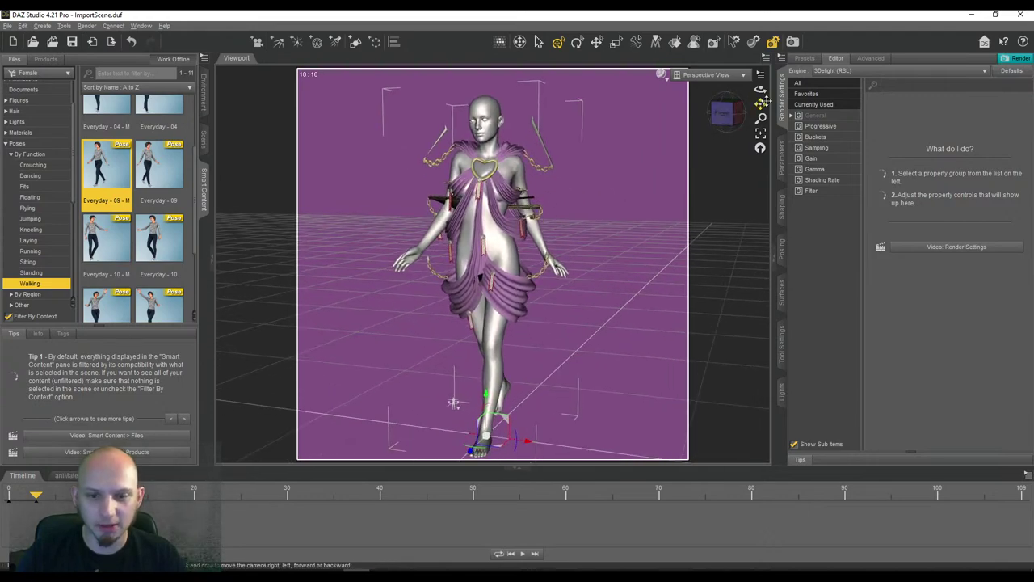
drag(732, 124, 758, 122)
mouse_move(456, 401)
mouse_down()
mouse_move(508, 401)
mouse_move(454, 400)
mouse_up()
mouse_move(727, 123)
mouse_down()
mouse_move(751, 122)
mouse_move(728, 122)
mouse_up()
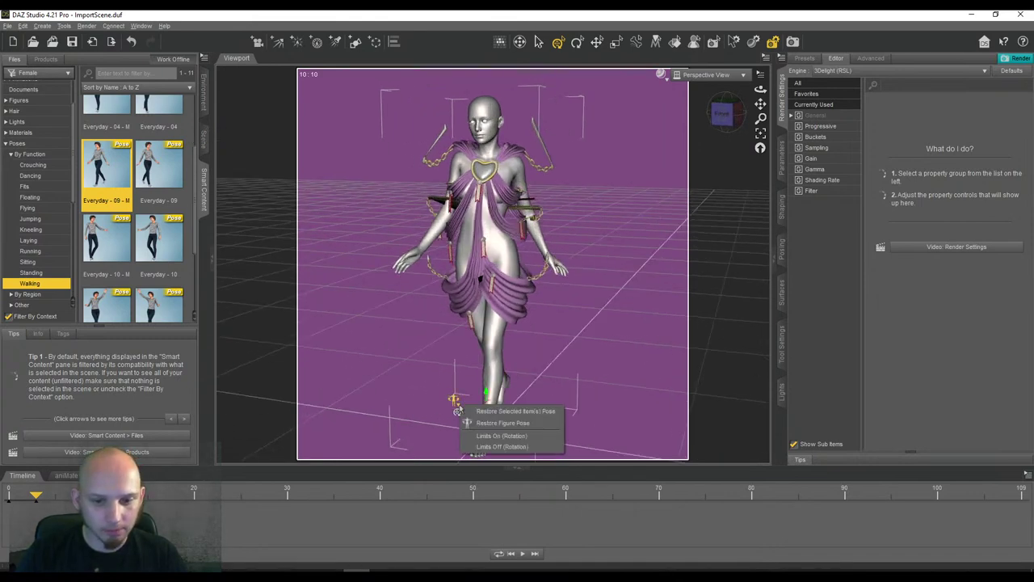
click(476, 423)
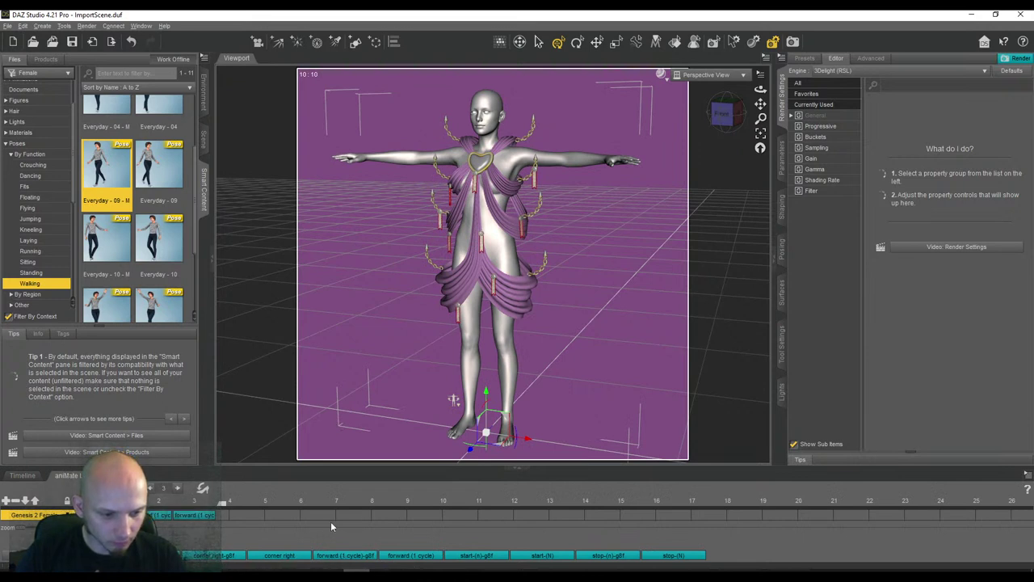
Try to delete the last forward walk block from the Genesis 2 Female track, and undo the deletion
click(207, 516)
key(Delete)
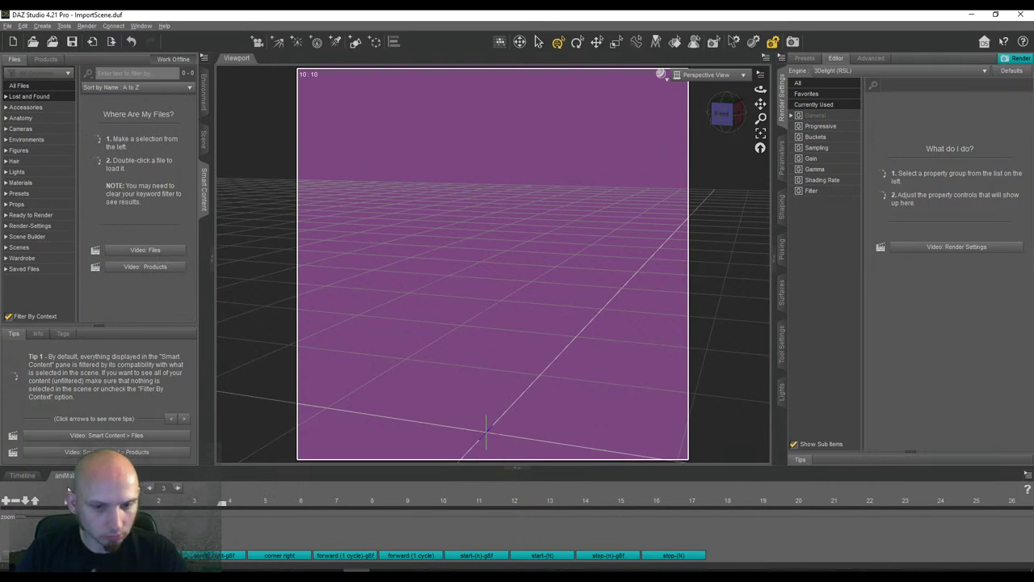
key(ctrl+z)
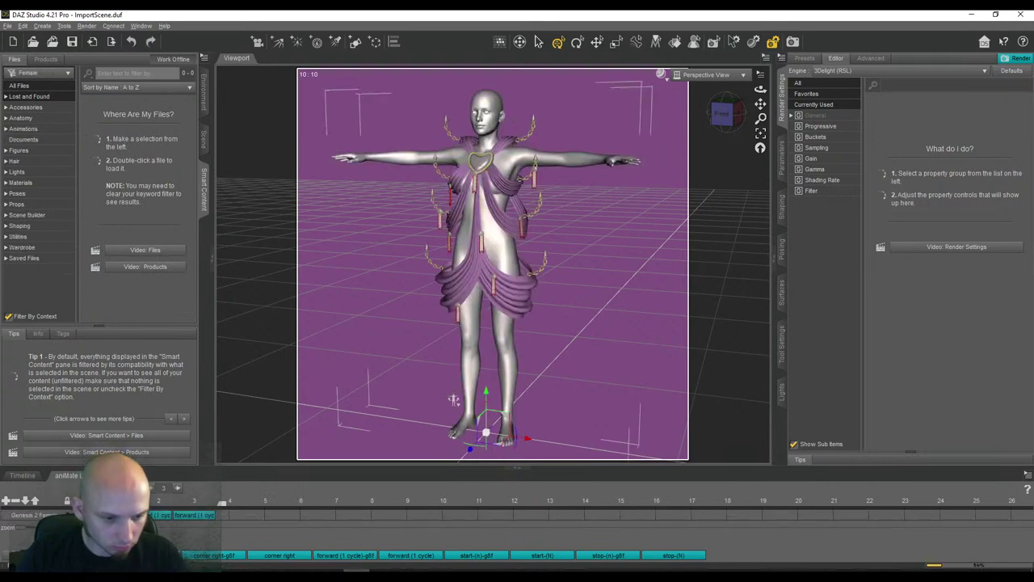
click(111, 516)
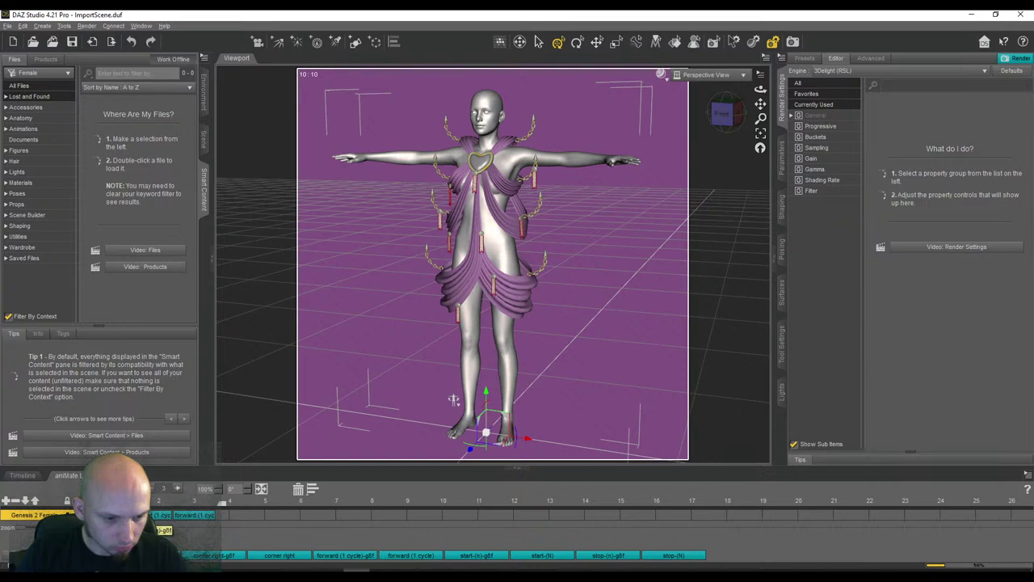
Restore the figure pose at frame 0 of the Timeline and collapse the Timeline area
click(23, 476)
drag(37, 494, 8, 494)
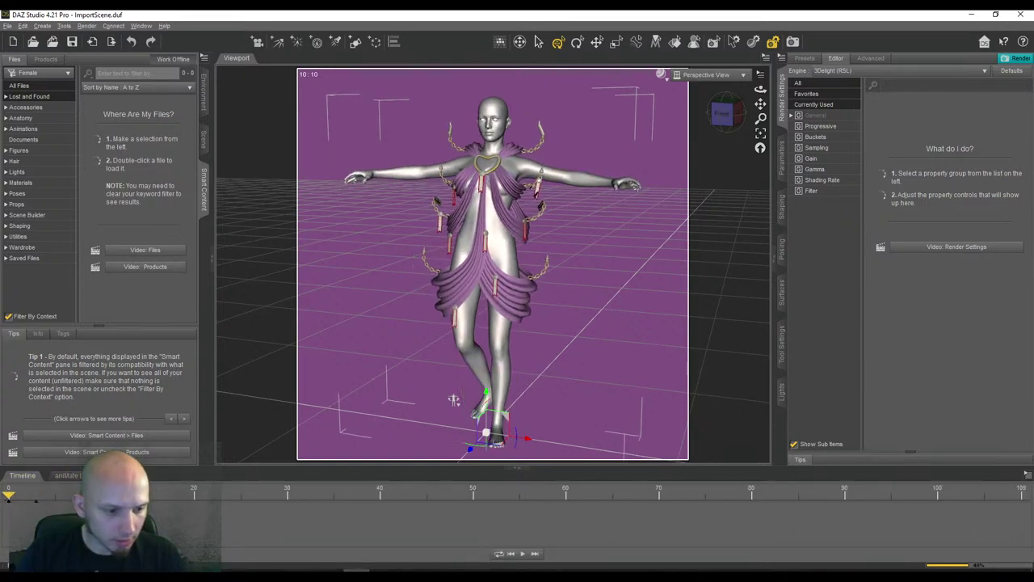
right_click(450, 393)
click(464, 402)
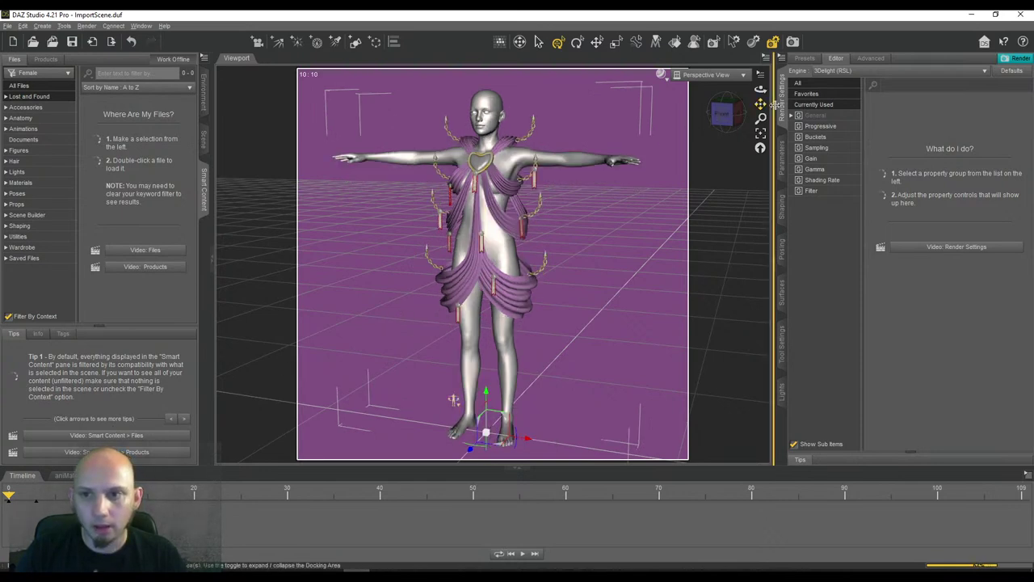
click(26, 477)
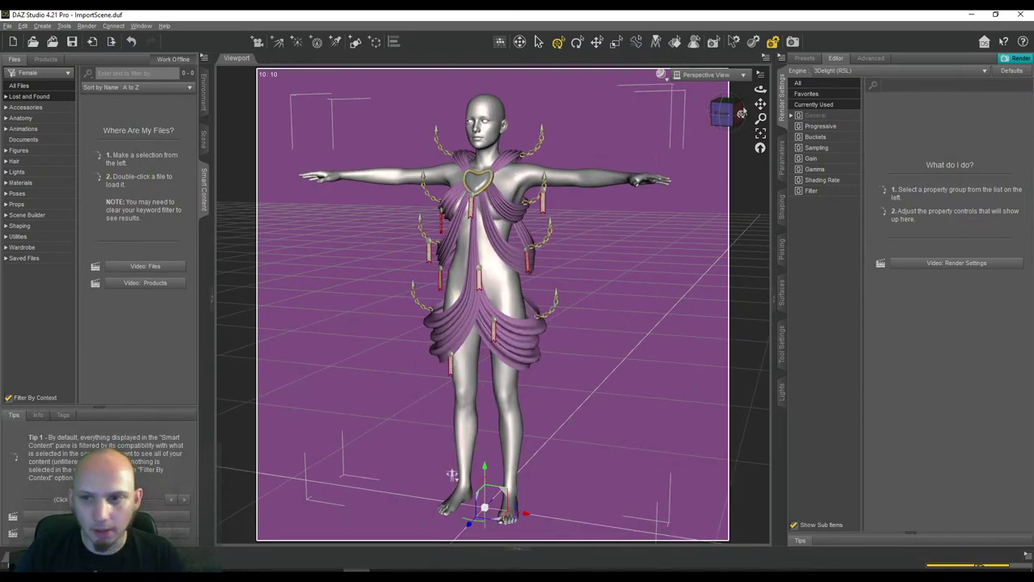
Apply the Floating 01 pose from the Flying poses to Genesis 2 Female
drag(742, 113, 727, 114)
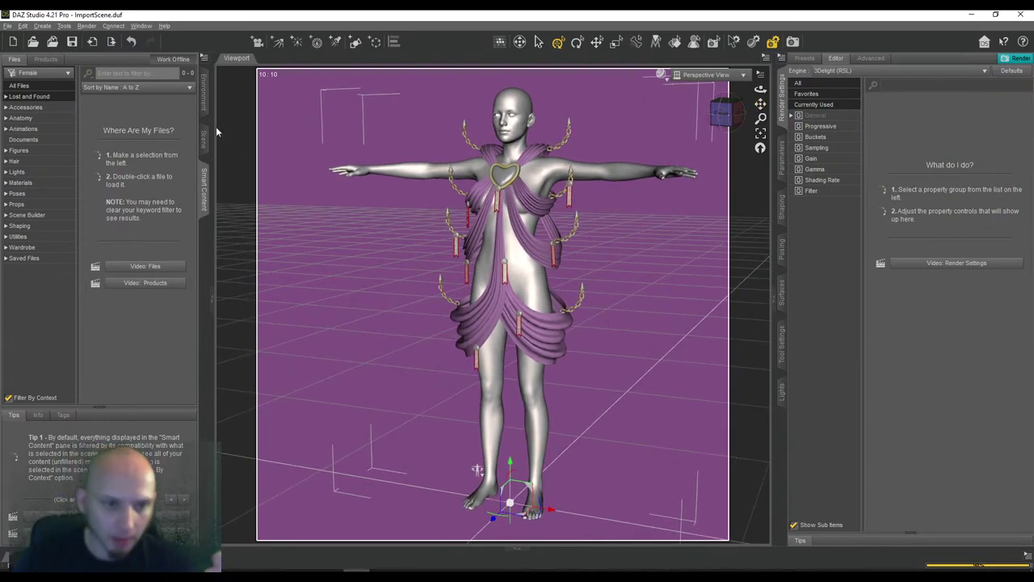
click(203, 134)
drag(721, 123, 723, 127)
click(202, 189)
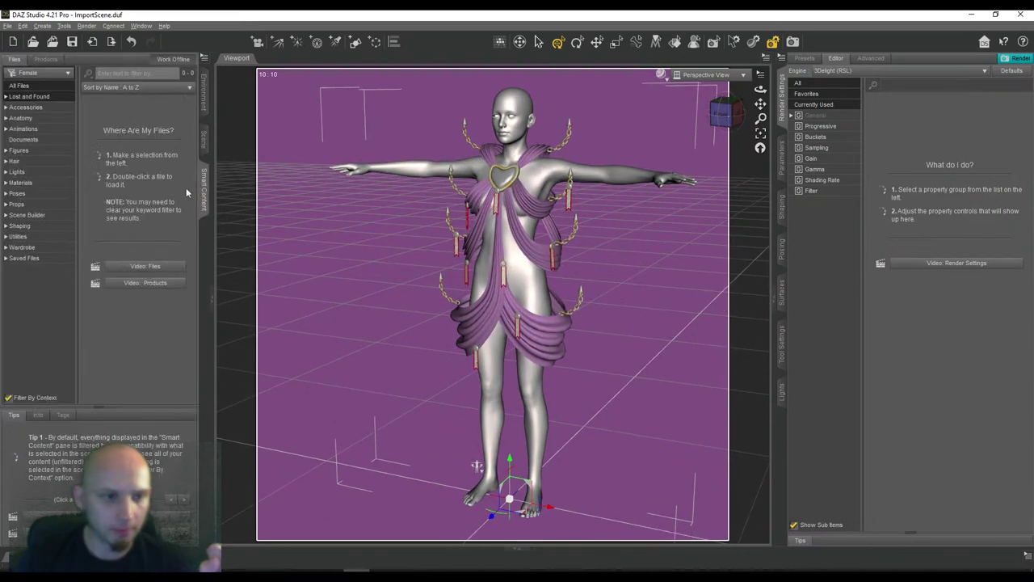
click(6, 194)
click(10, 205)
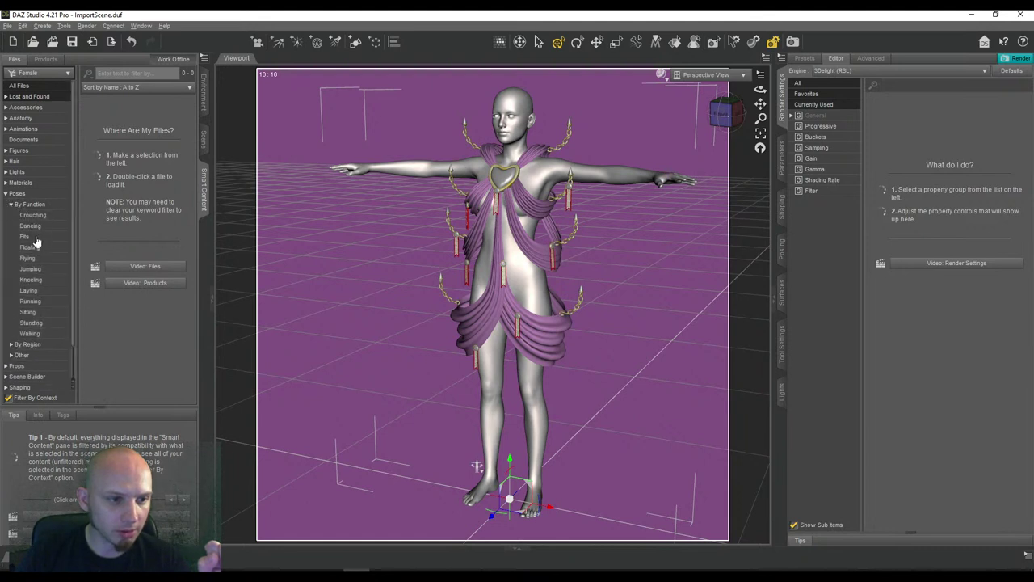
click(32, 247)
click(32, 258)
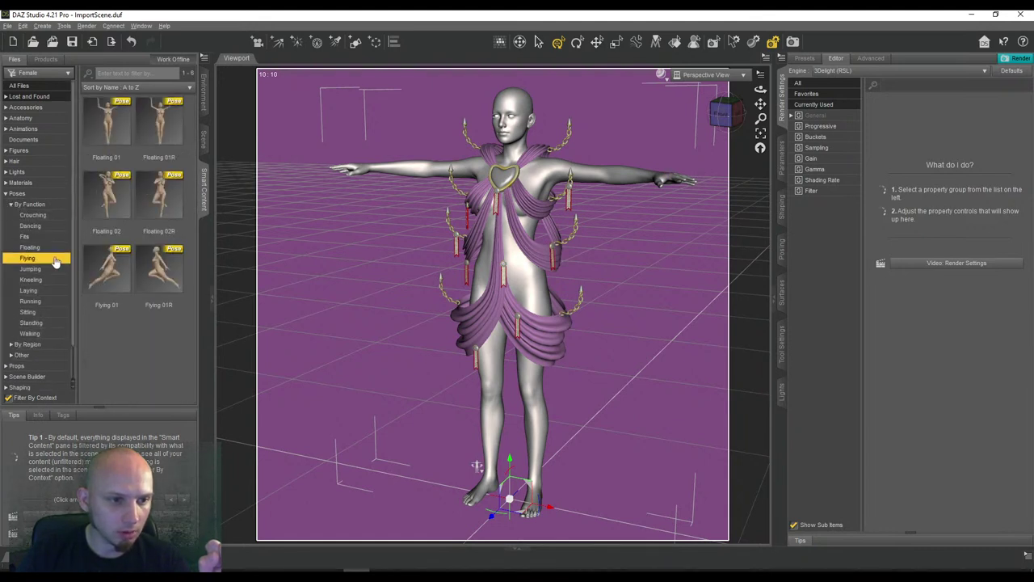
double_click(106, 123)
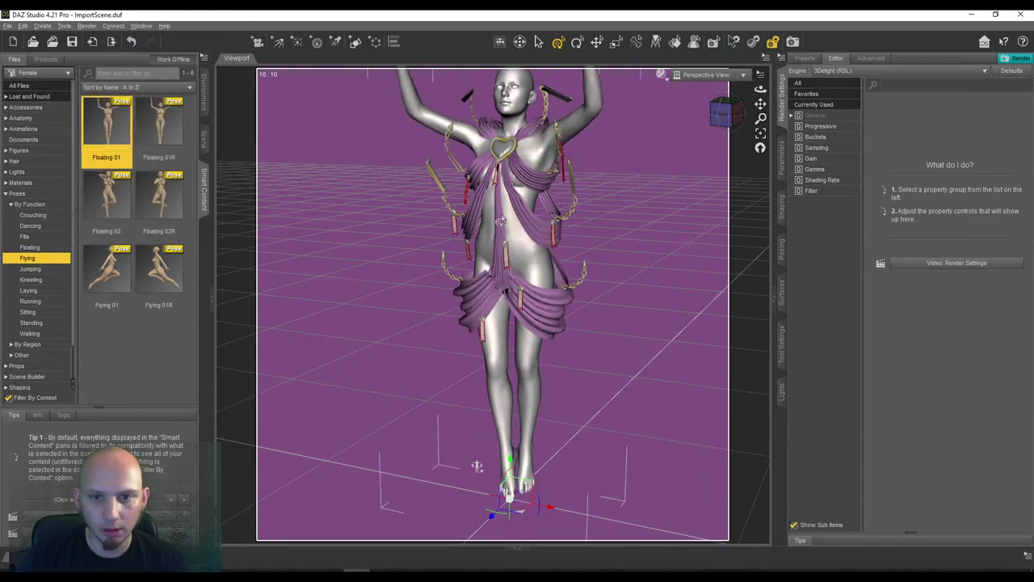
Undo the Floating 01 pose on the figure and decline the Winamp update
mouse_move(726, 115)
mouse_down()
mouse_move(738, 115)
mouse_move(700, 111)
mouse_move(725, 114)
mouse_up()
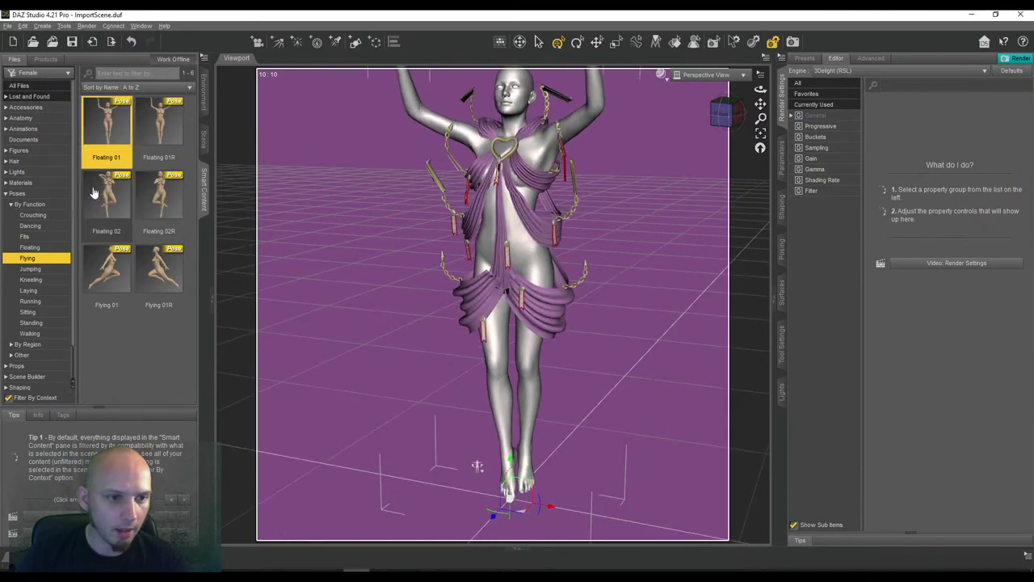
key(ctrl+z)
mouse_move(720, 114)
mouse_down()
mouse_move(758, 107)
mouse_move(719, 118)
mouse_up()
click(727, 115)
drag(470, 462, 473, 463)
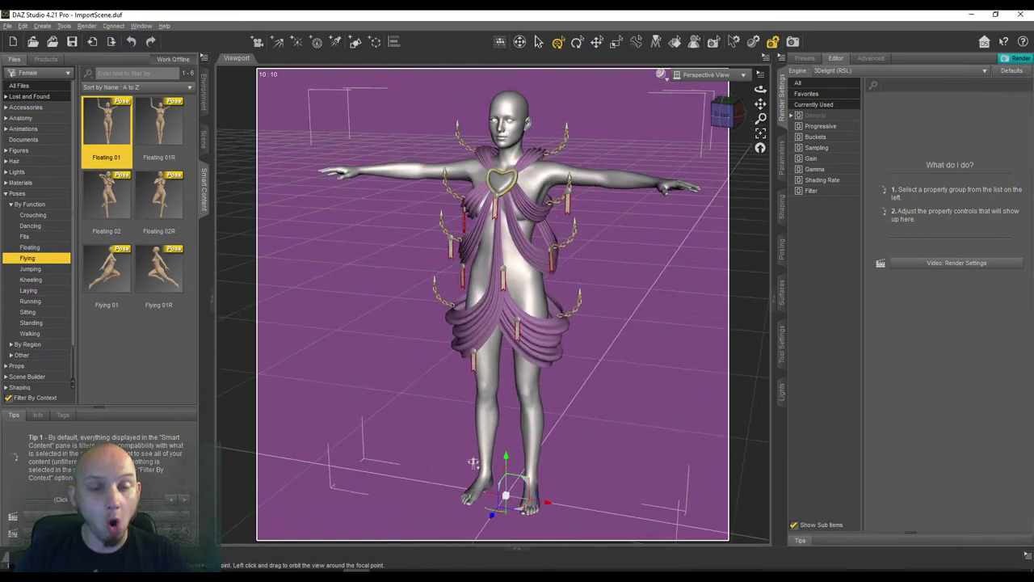
drag(474, 462, 473, 460)
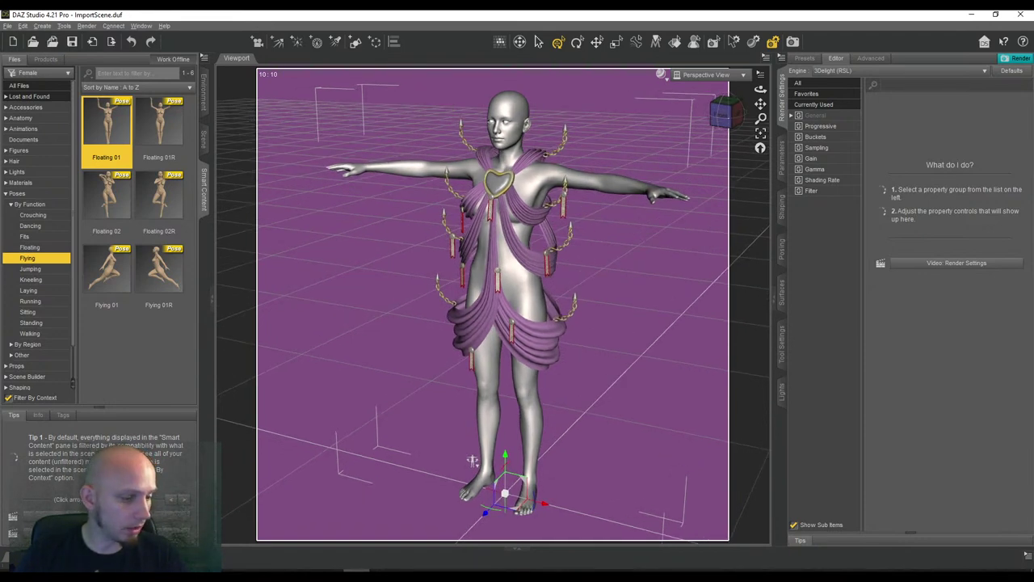
drag(473, 460, 467, 464)
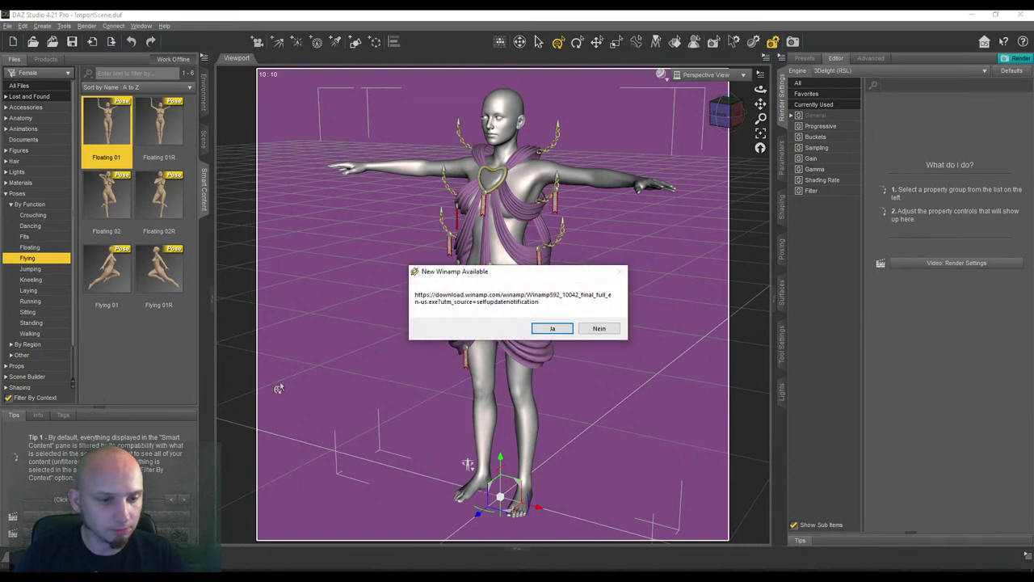
click(599, 330)
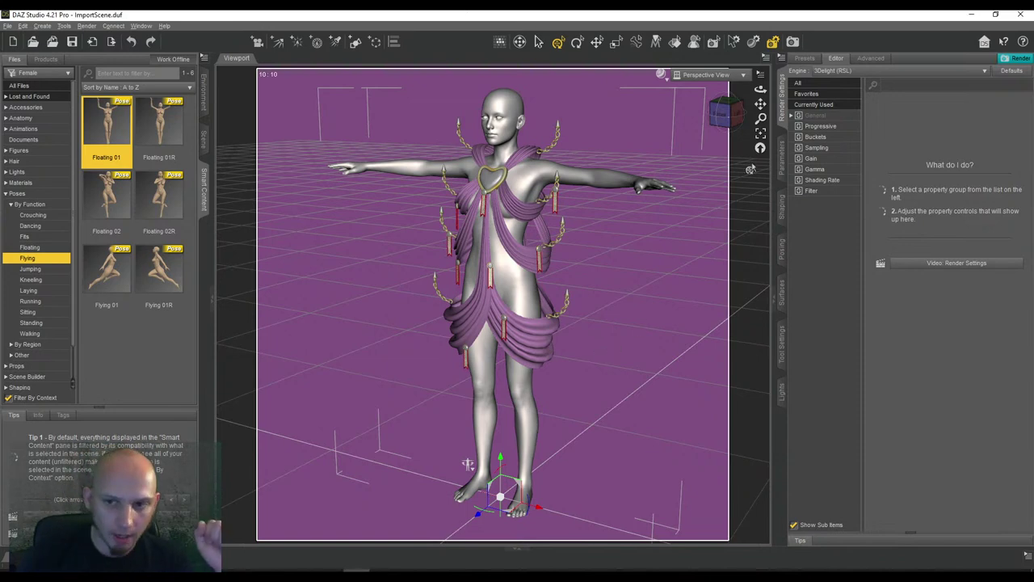
Reapply the Floating 01 pose to check how the dress's chains and seals follow, and undo it
drag(720, 115, 753, 106)
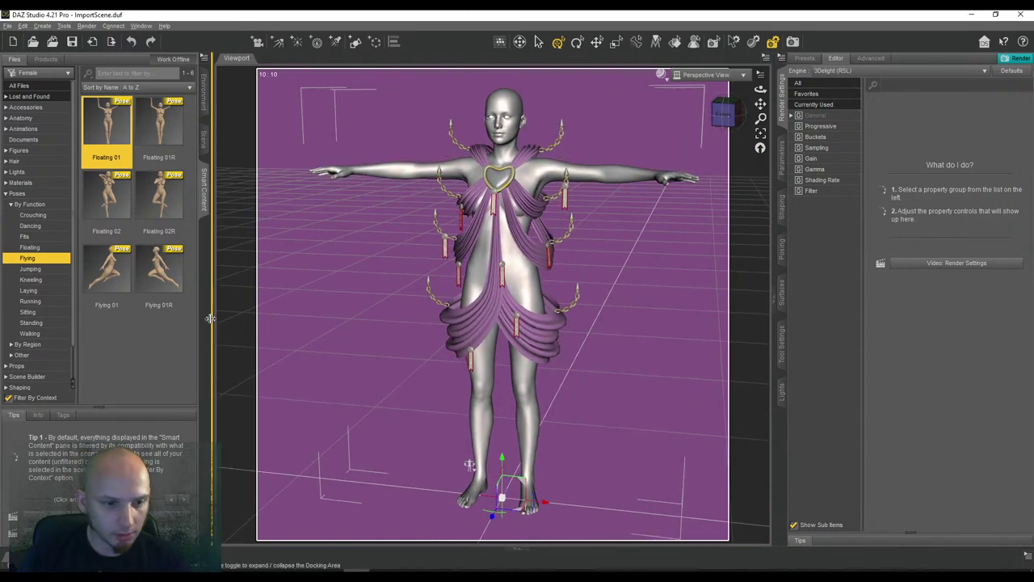
double_click(113, 139)
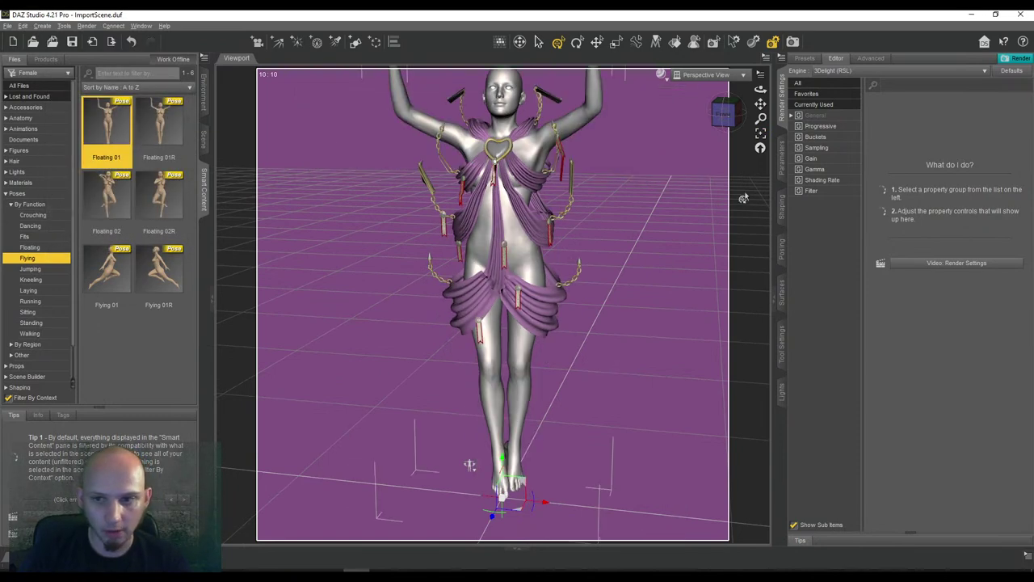
drag(760, 104, 763, 105)
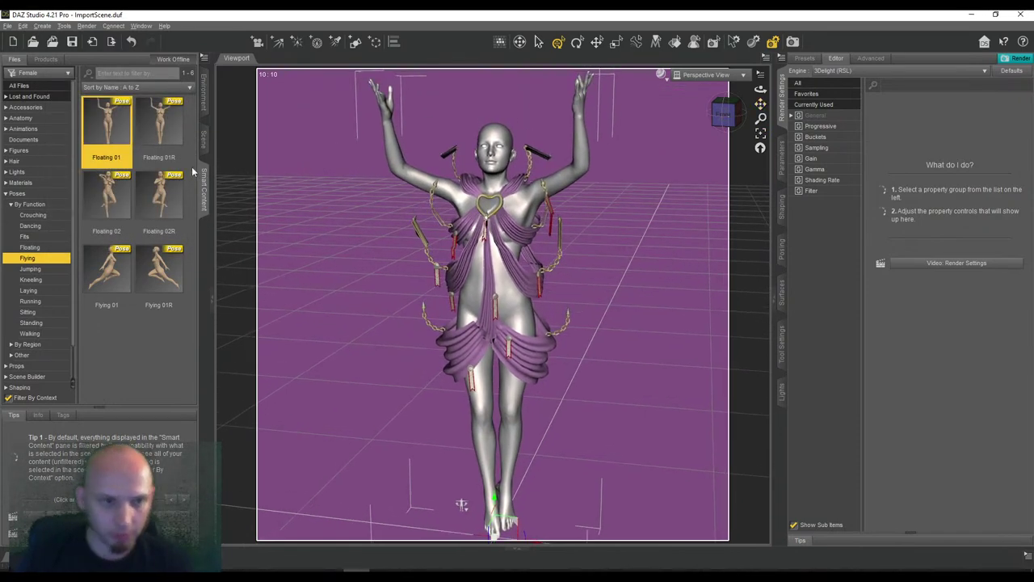
click(205, 143)
key(ctrl+z)
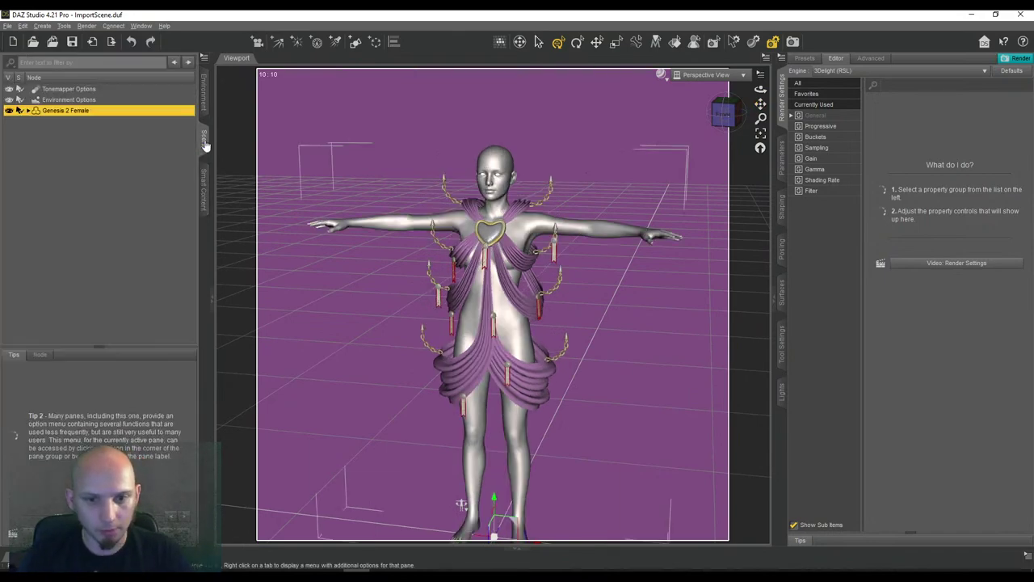
Examine the dress's hanging chains, seals and heart gem from the front and side on the T-posed figure
mouse_move(722, 113)
mouse_down()
mouse_move(684, 115)
mouse_move(728, 114)
mouse_up()
click(729, 116)
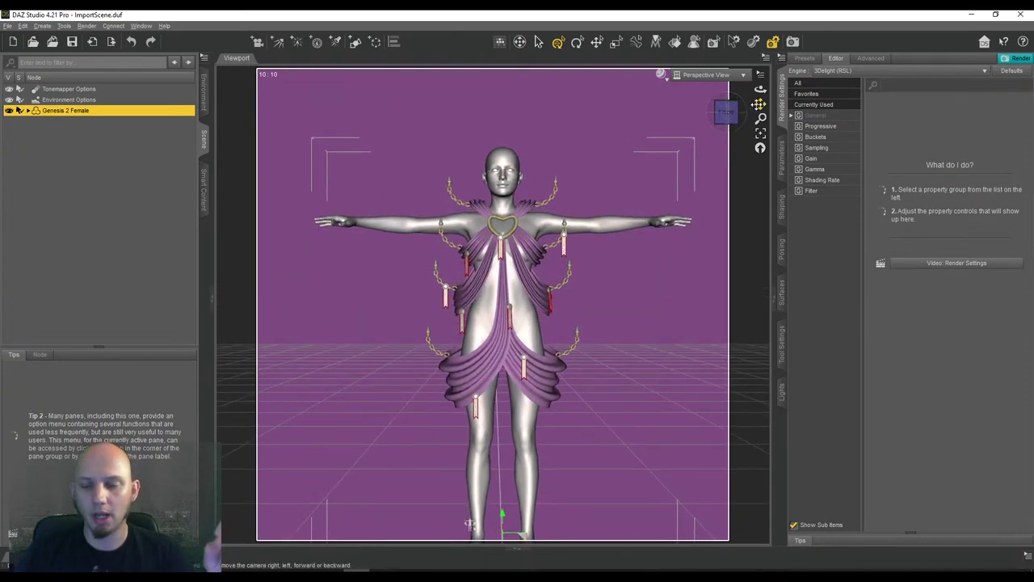
mouse_move(726, 113)
mouse_down()
mouse_move(735, 113)
mouse_move(717, 121)
mouse_up()
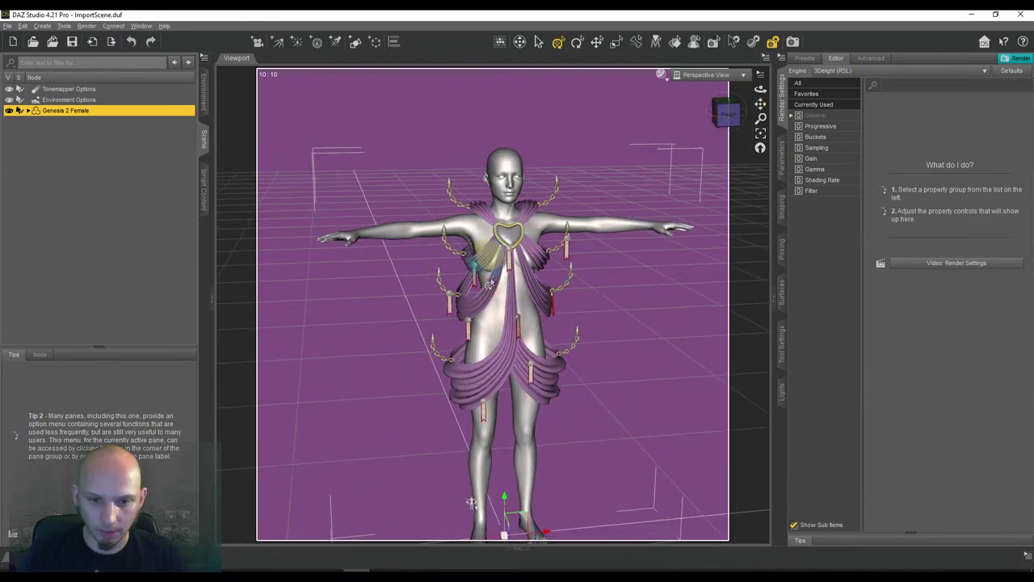
scroll(475, 287, up, 5)
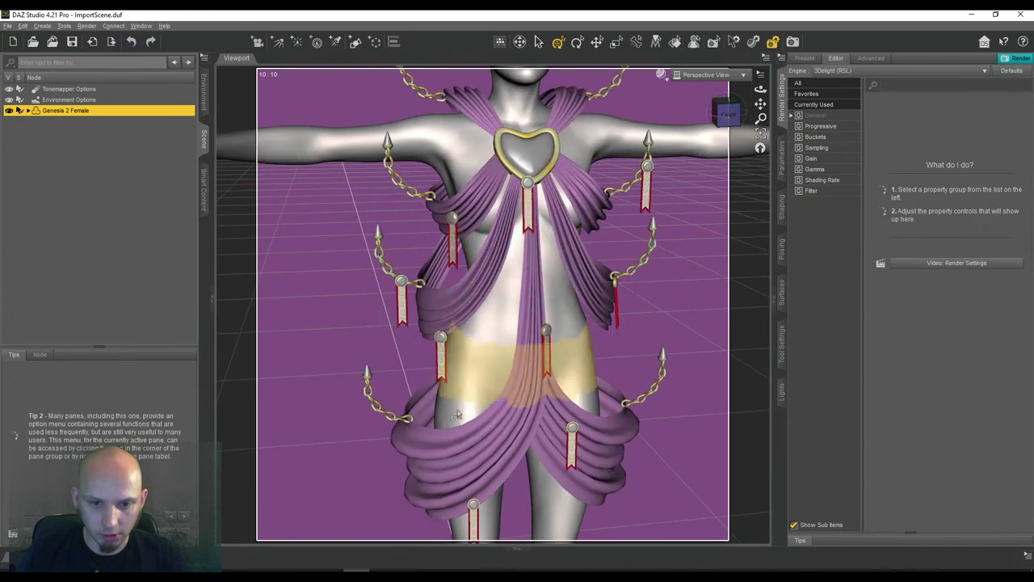
scroll(669, 208, down, 5)
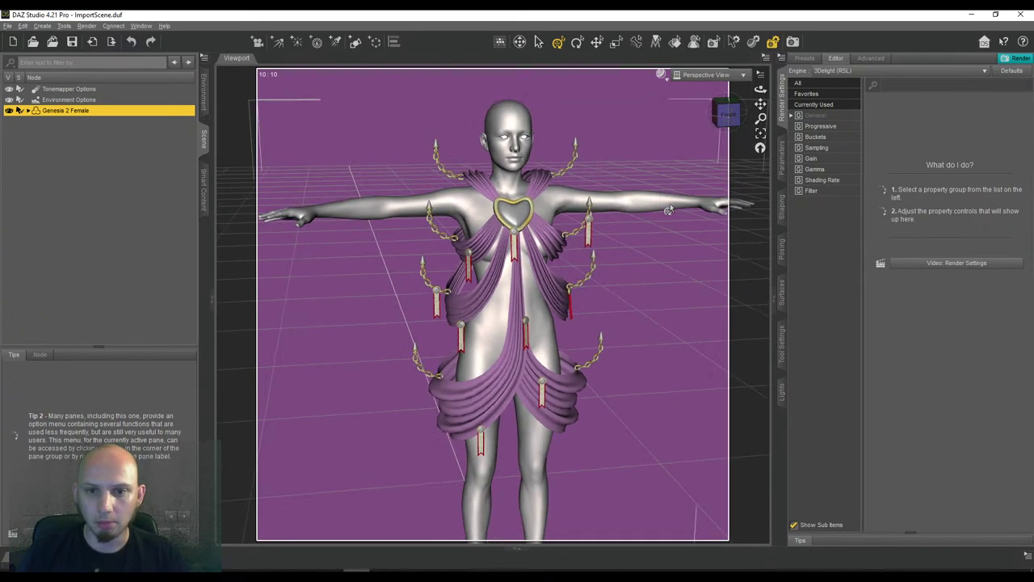
drag(760, 88, 708, 89)
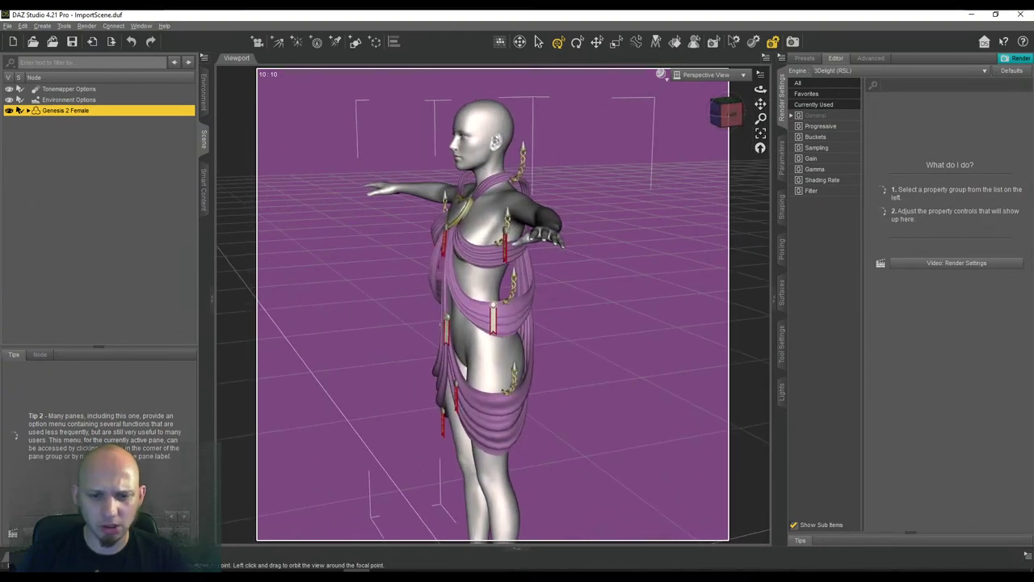
drag(680, 202, 757, 101)
click(721, 114)
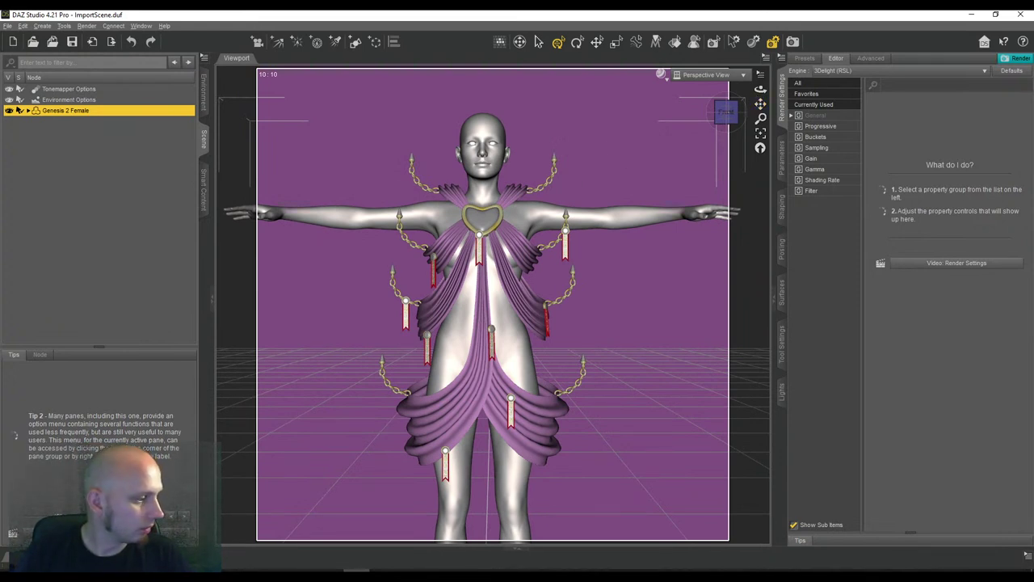
drag(726, 107, 728, 112)
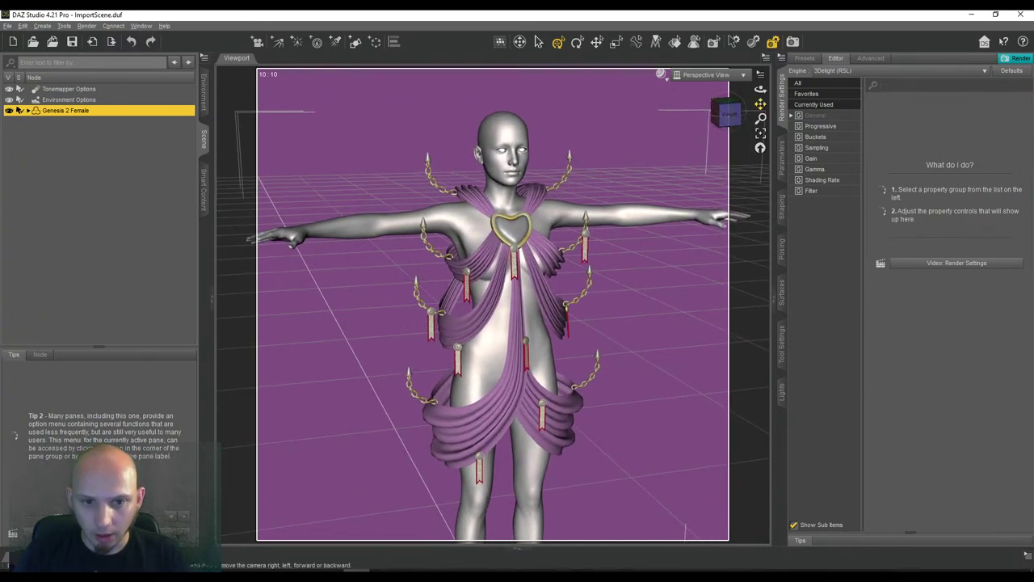
Expand Genesis 2 Female in the scene hierarchy, hide the figure and select its Ceremonial dress
click(28, 110)
click(63, 135)
click(9, 110)
drag(720, 114, 652, 138)
scroll(652, 139, up, 1)
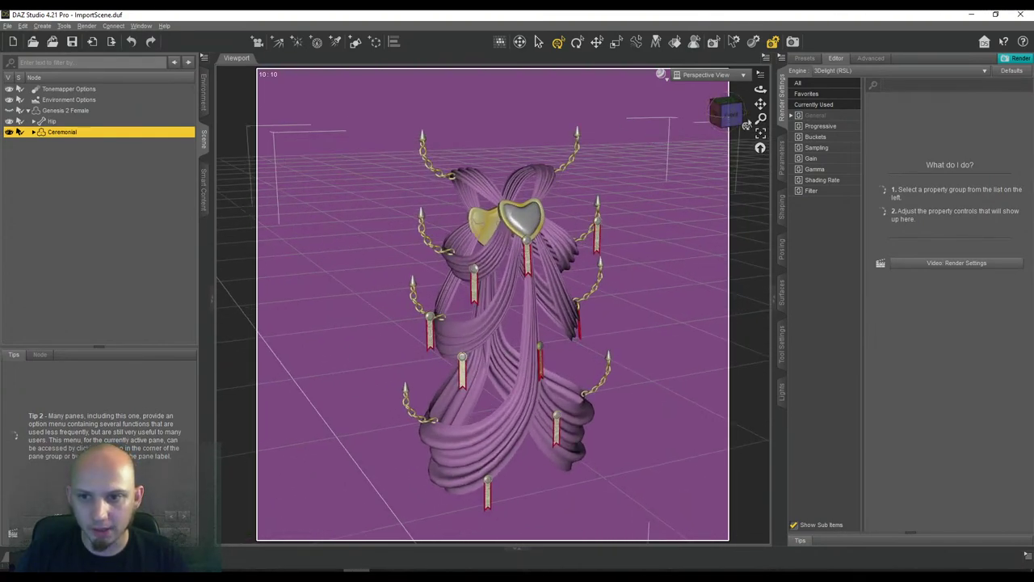
click(751, 113)
mouse_move(760, 105)
mouse_down()
mouse_move(731, 106)
mouse_move(761, 114)
mouse_move(734, 112)
mouse_move(756, 105)
mouse_up()
click(69, 134)
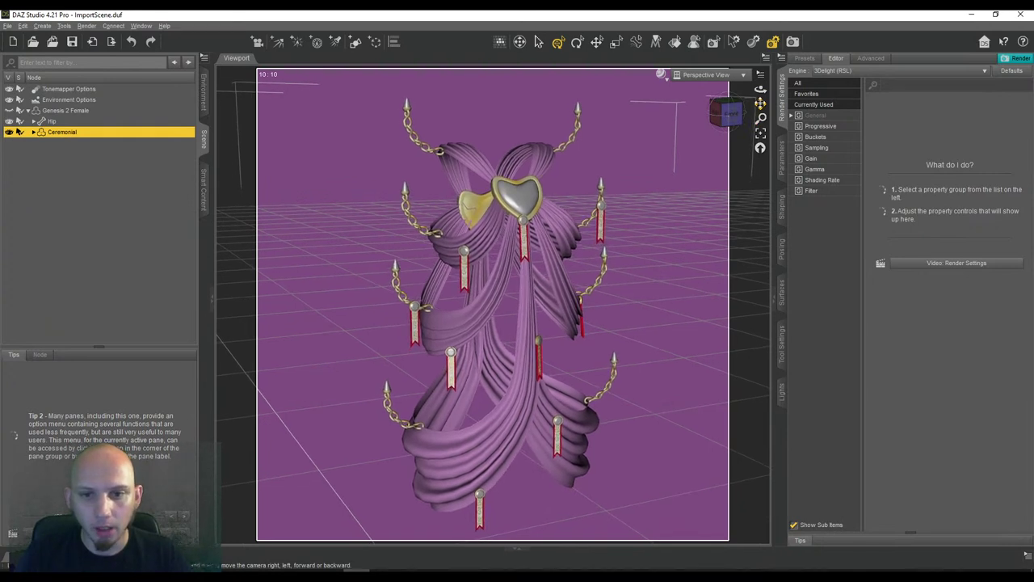
Switch the active tool to Geometry Editor for the Ceremonial dress
click(781, 348)
click(873, 61)
click(873, 62)
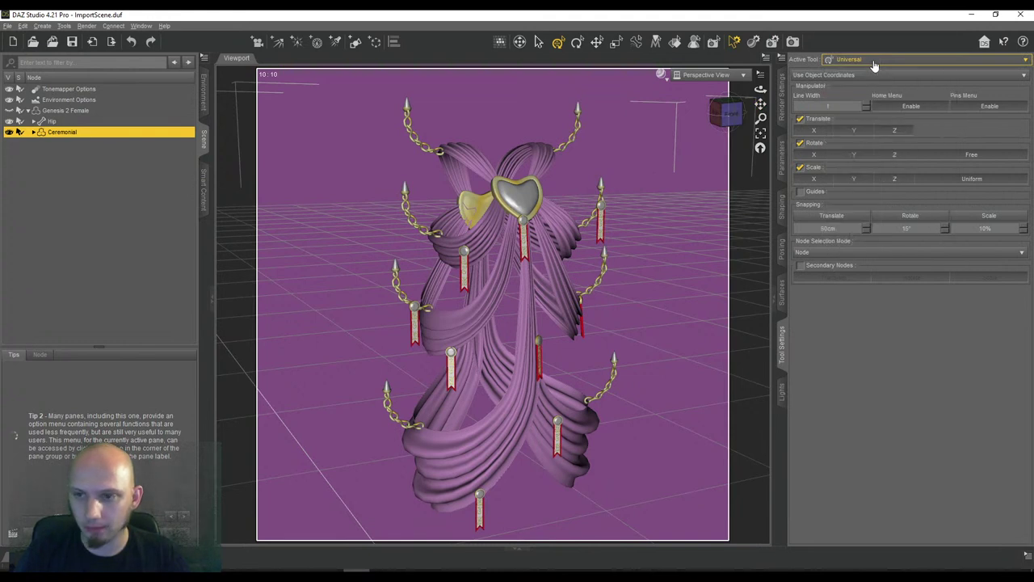
click(873, 62)
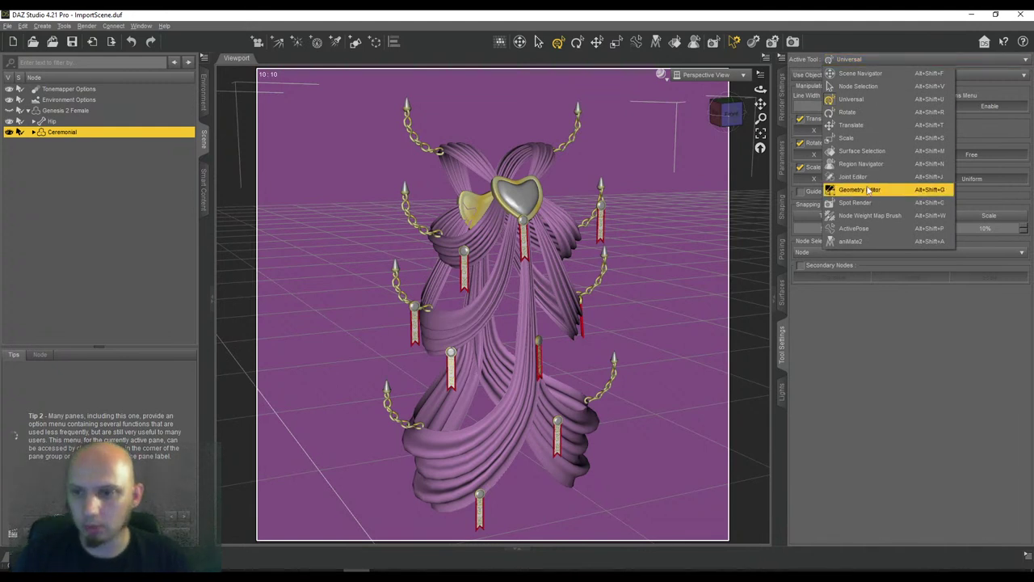
click(852, 61)
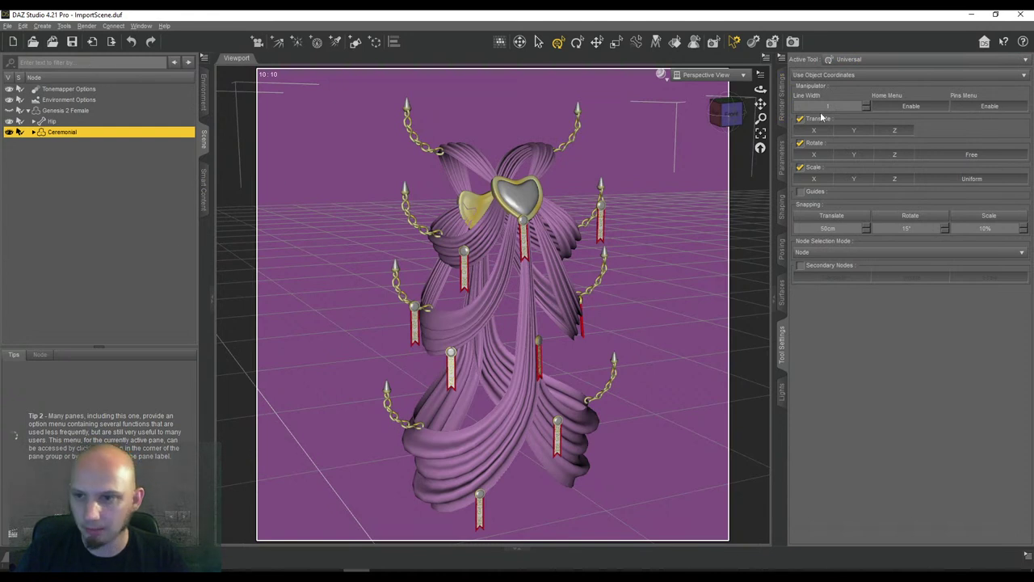
click(849, 58)
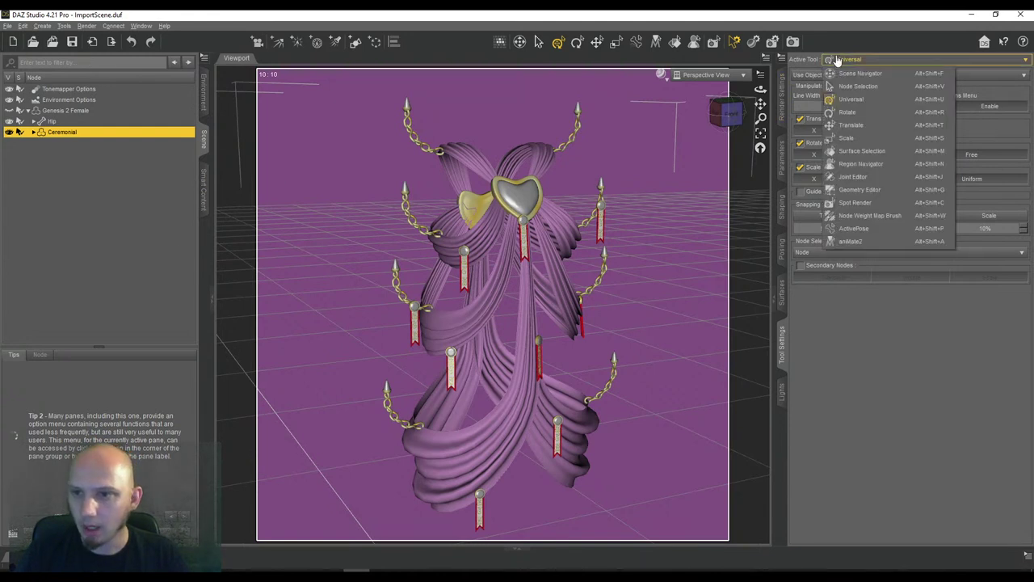
click(854, 188)
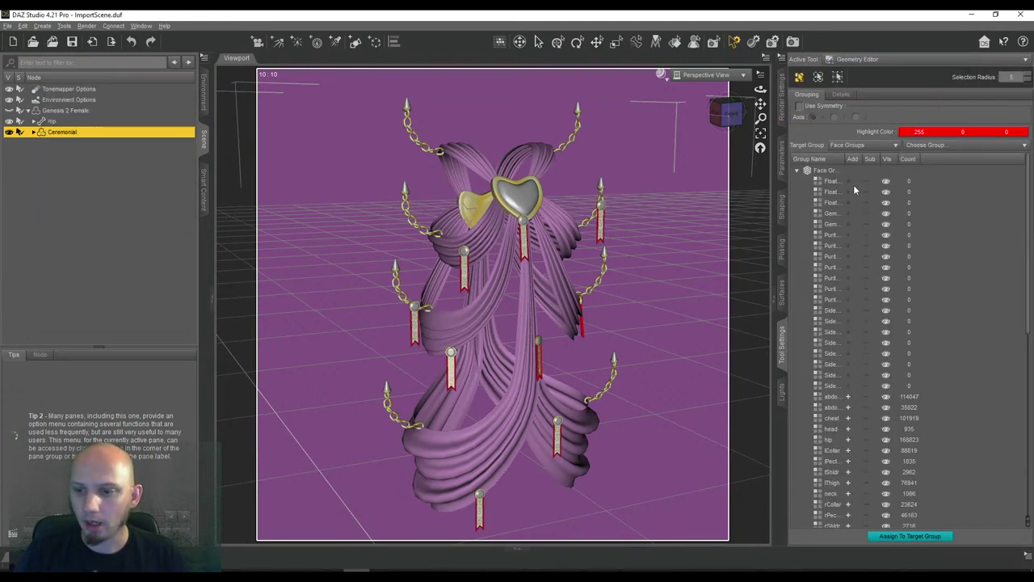
View the dress from the front and set the Geometry Editor's selection mode to Marquee Selection
click(719, 114)
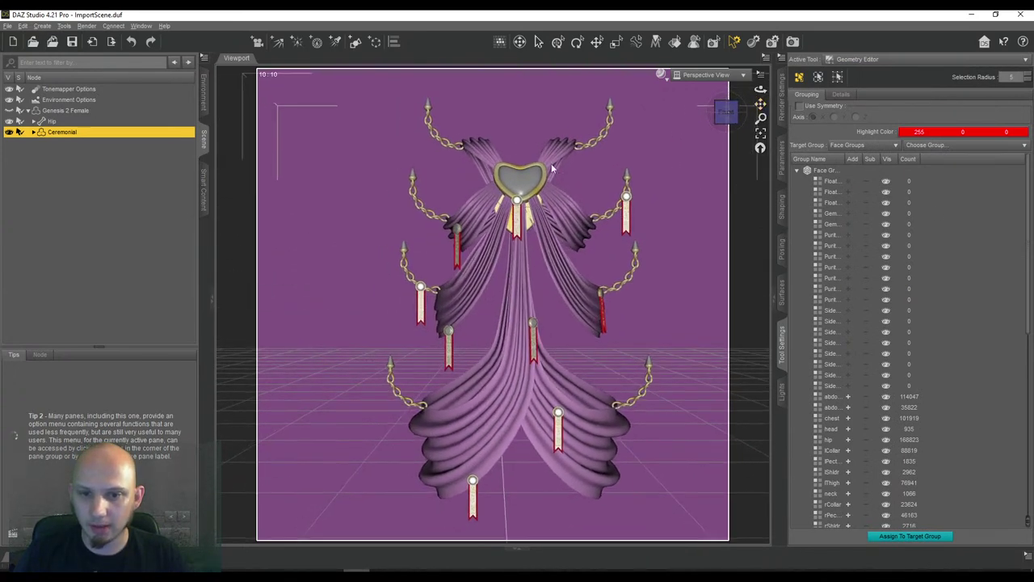
scroll(558, 161, up, 3)
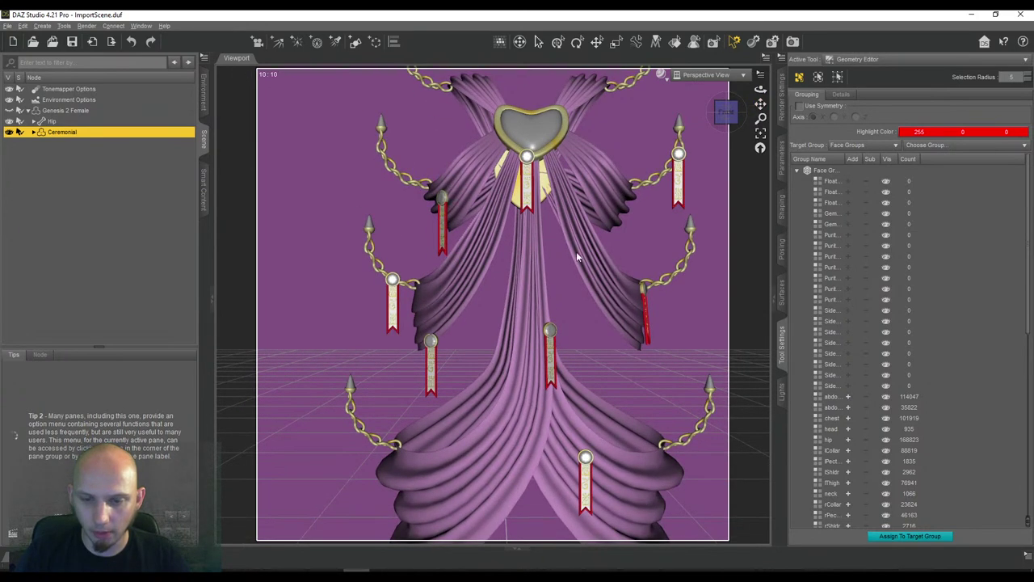
scroll(578, 251, down, 3)
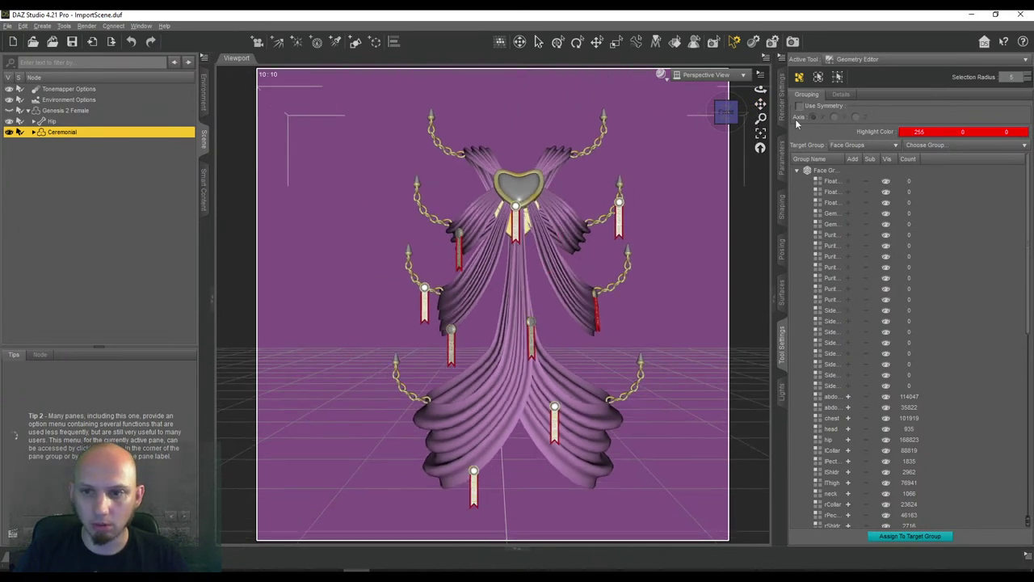
mouse_move(761, 104)
mouse_down()
mouse_move(774, 105)
mouse_move(720, 116)
mouse_move(727, 103)
mouse_move(725, 113)
mouse_move(757, 106)
mouse_up()
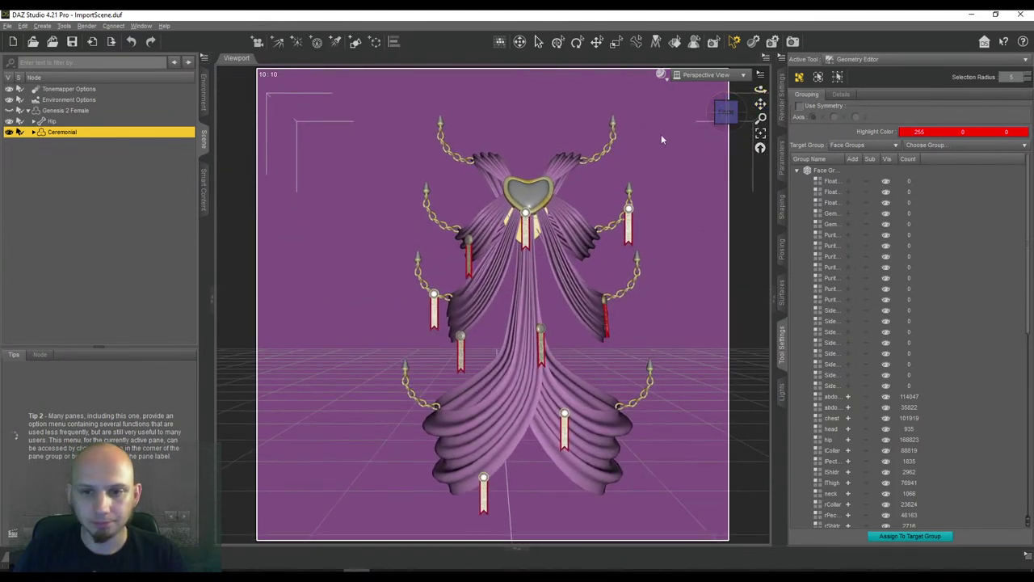
right_click(638, 108)
mouse_move(686, 126)
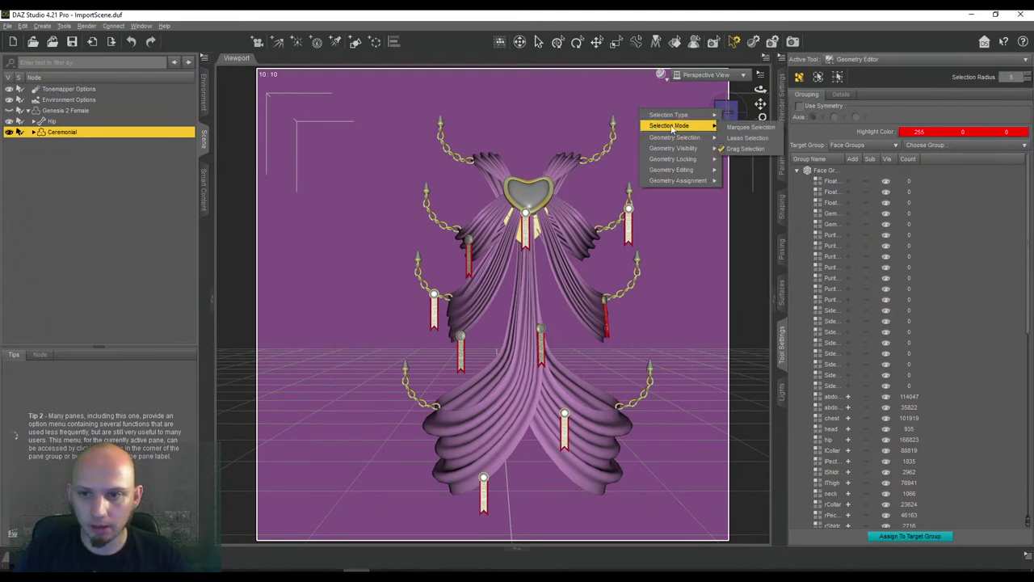
click(742, 128)
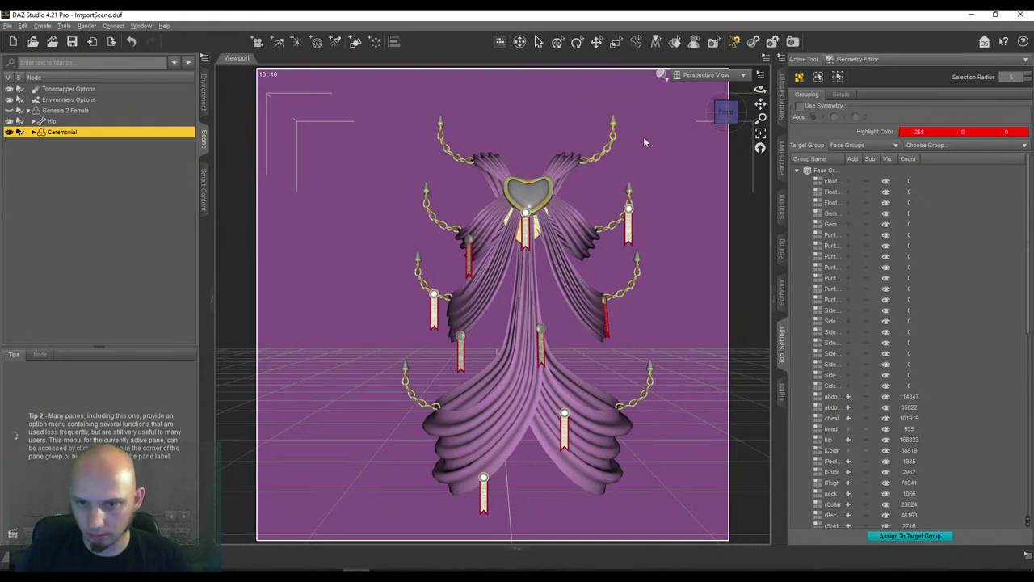
Select the faces of the uppermost hanging chain and its spike at the dress's left shoulder
scroll(701, 127, up, 2)
drag(760, 104, 626, 311)
scroll(655, 154, up, 12)
scroll(656, 156, down, 2)
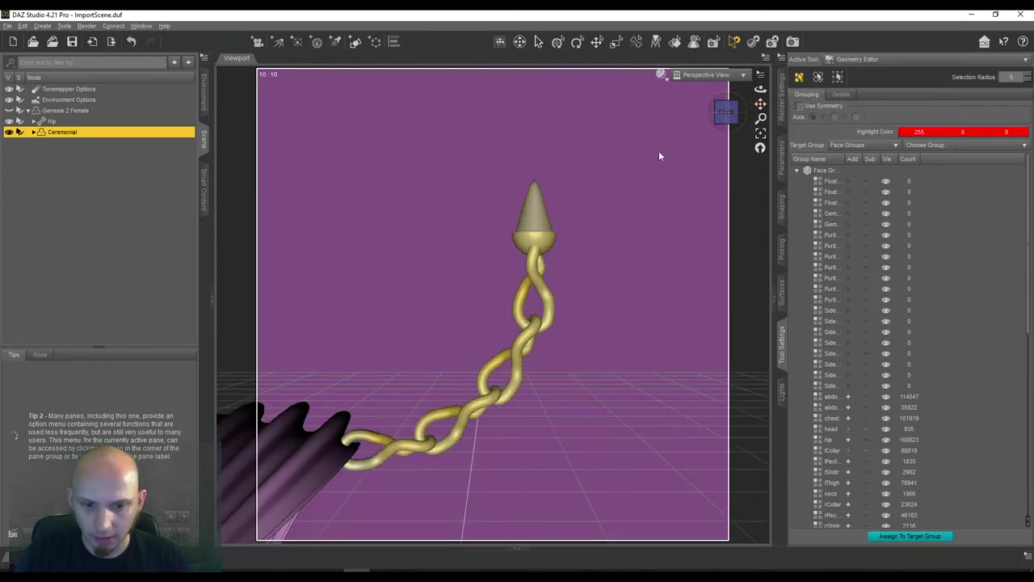
drag(760, 104, 598, 257)
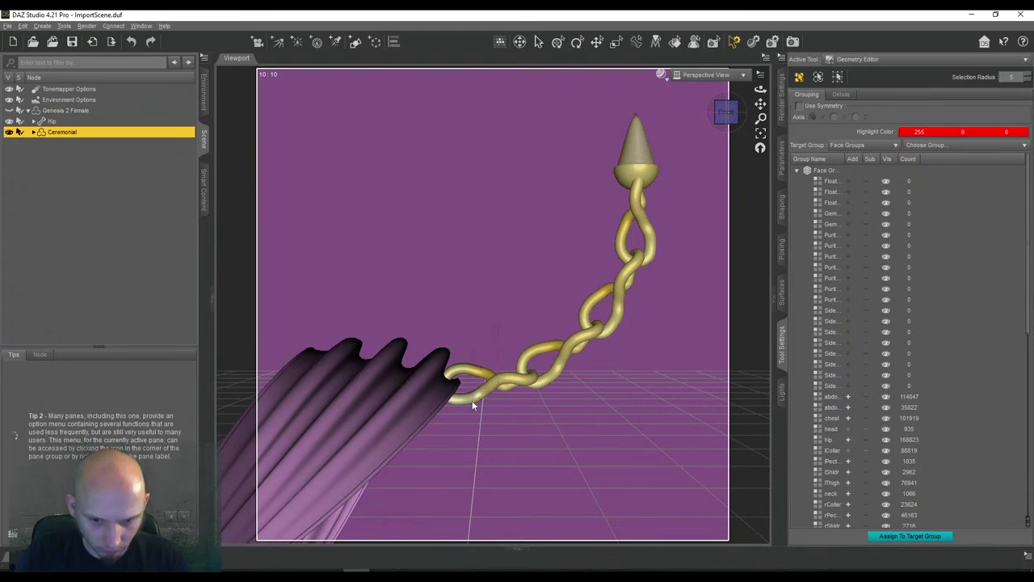
click(463, 426)
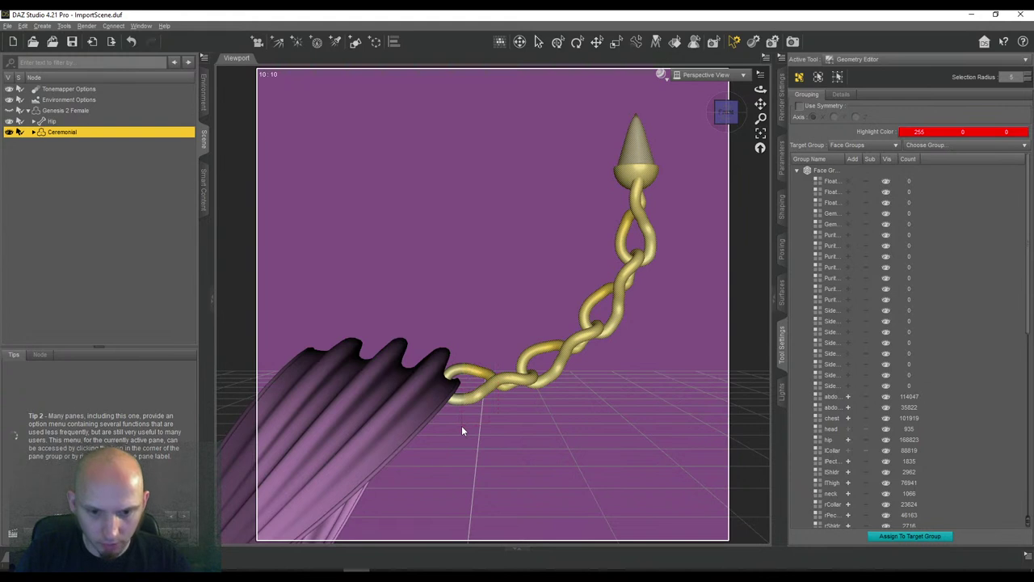
scroll(491, 324, down, 2)
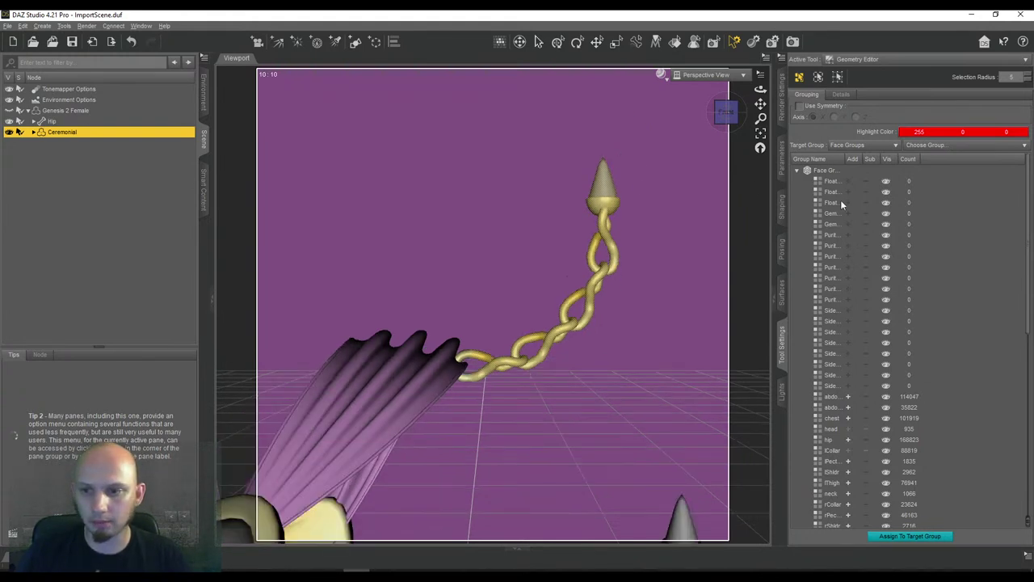
Widen the Group Name column so the full face group names are readable
click(843, 180)
right_click(845, 181)
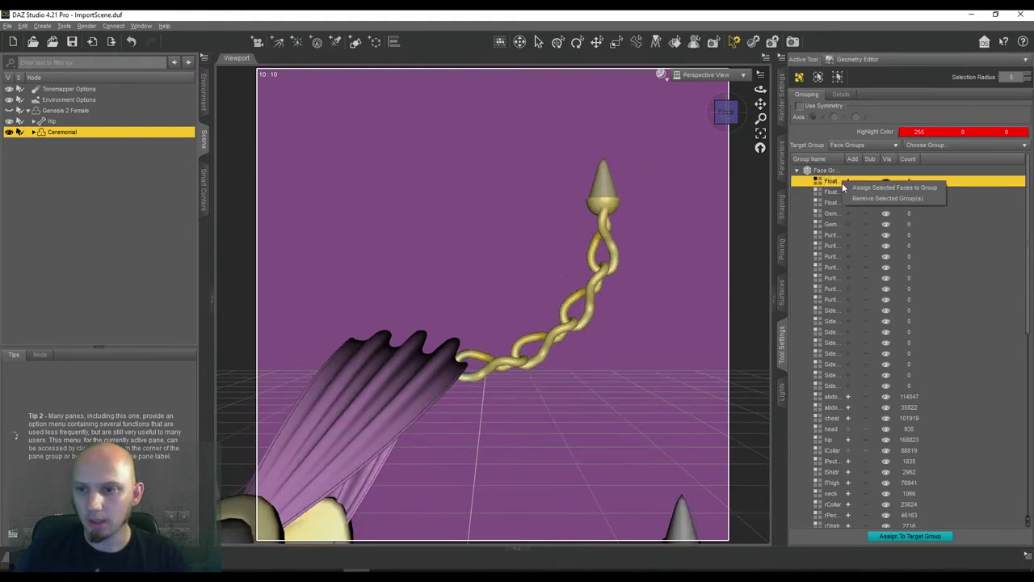
click(829, 182)
click(825, 172)
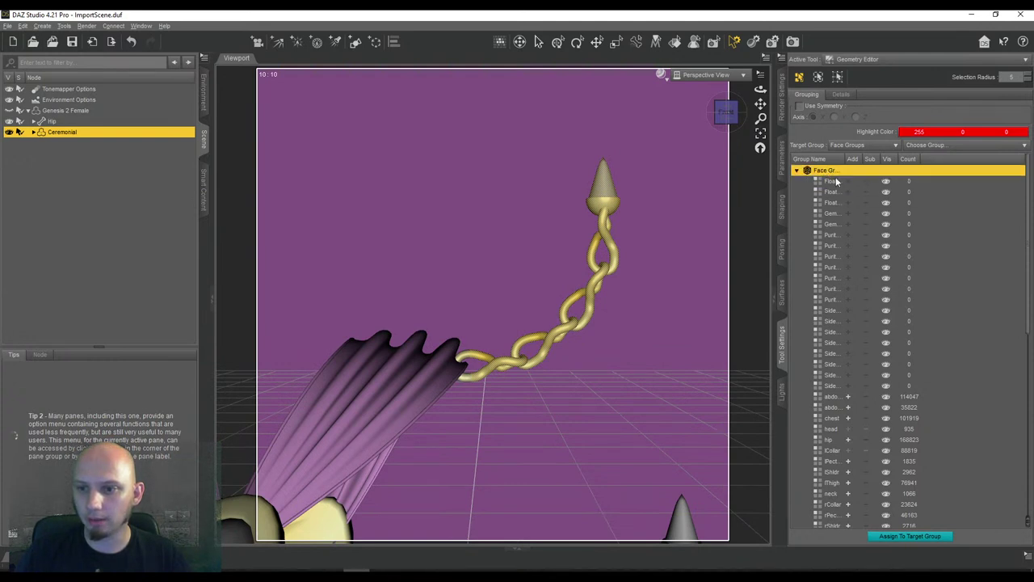
drag(847, 157, 929, 157)
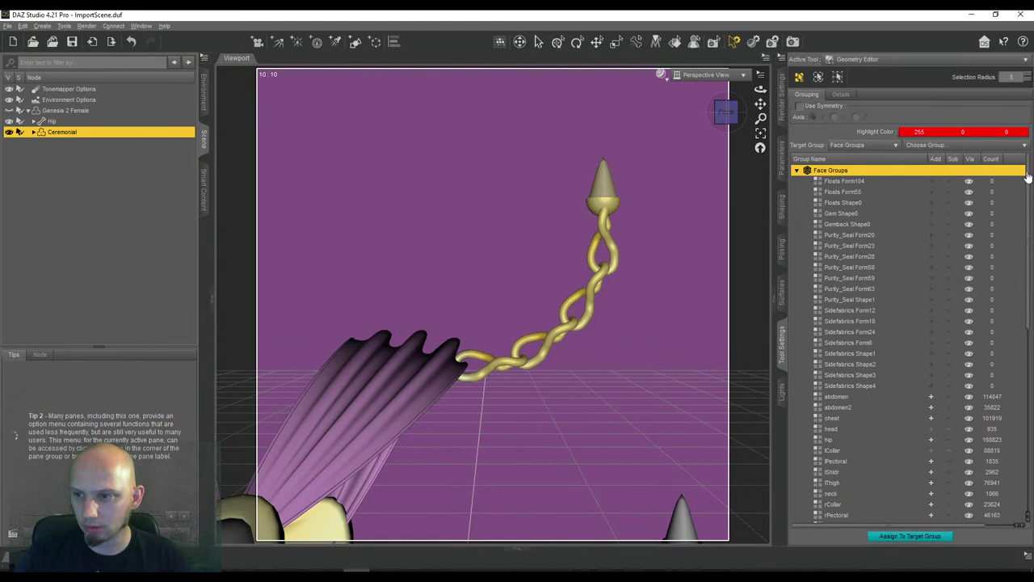
Assign the selected shoulder chain faces to the empty Floats Form104 face group
scroll(1029, 184, down, 1)
scroll(1029, 184, up, 2)
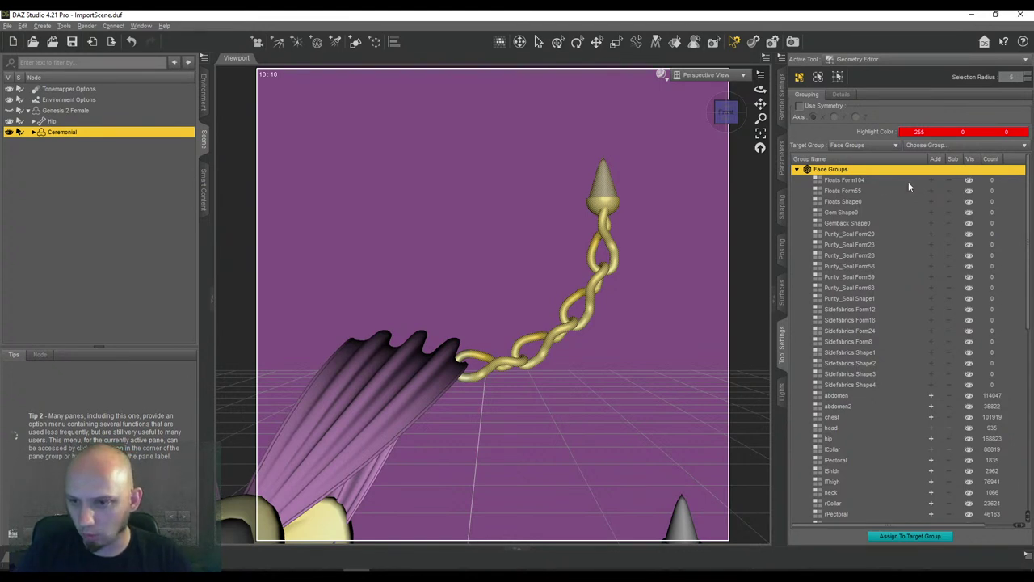
click(881, 179)
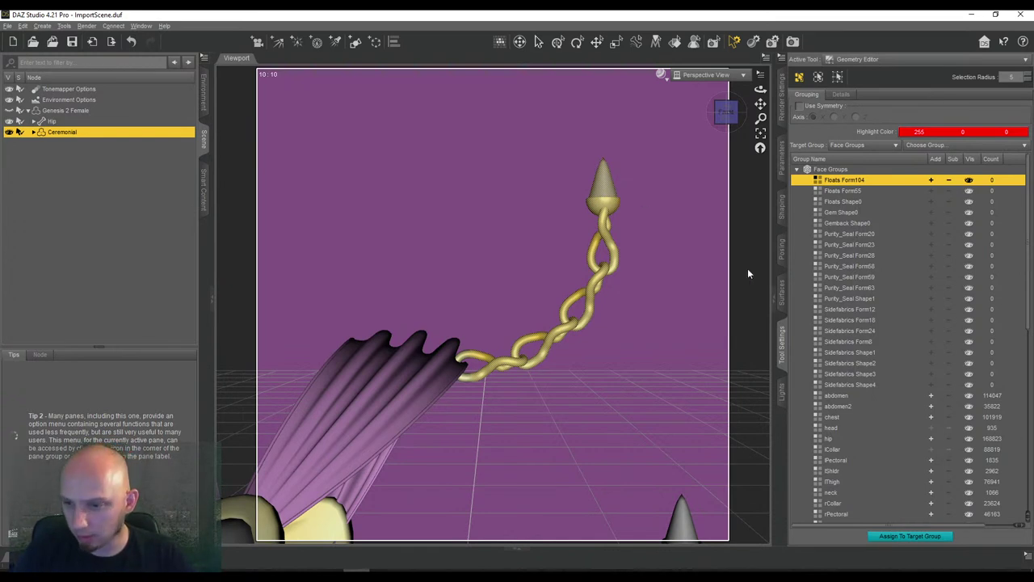
drag(1024, 231, 1028, 325)
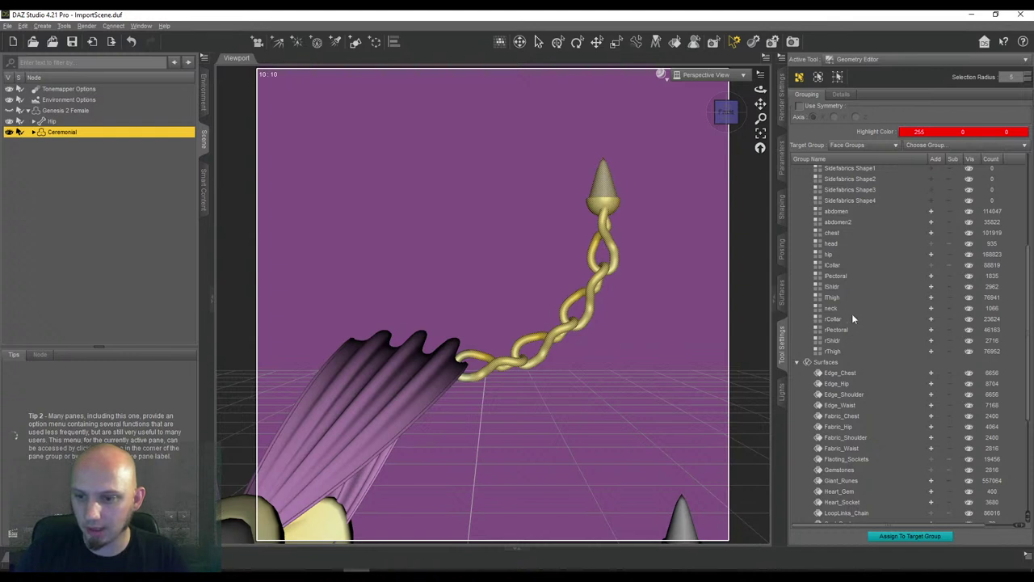
scroll(852, 311, up, 5)
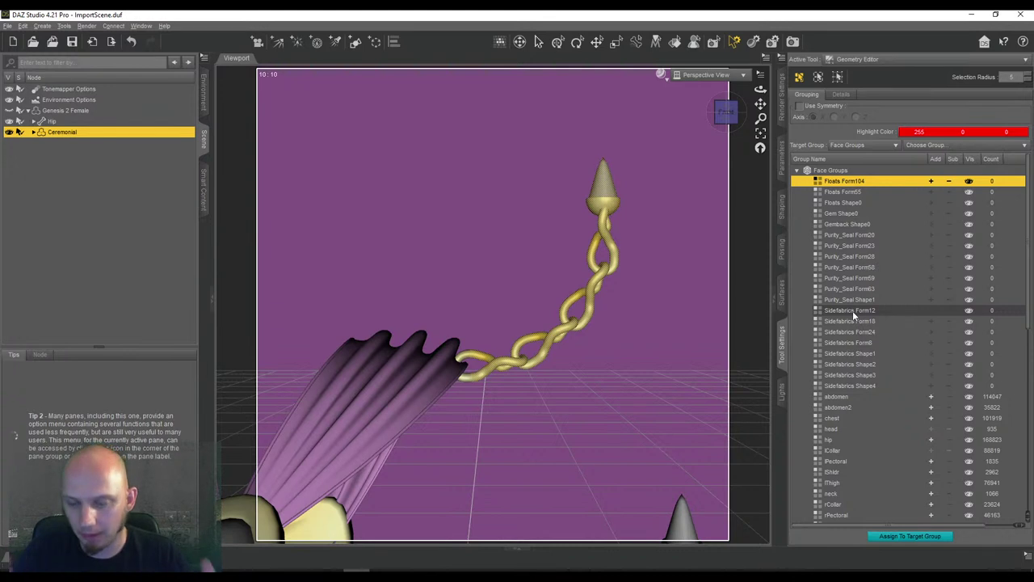
drag(761, 105, 747, 108)
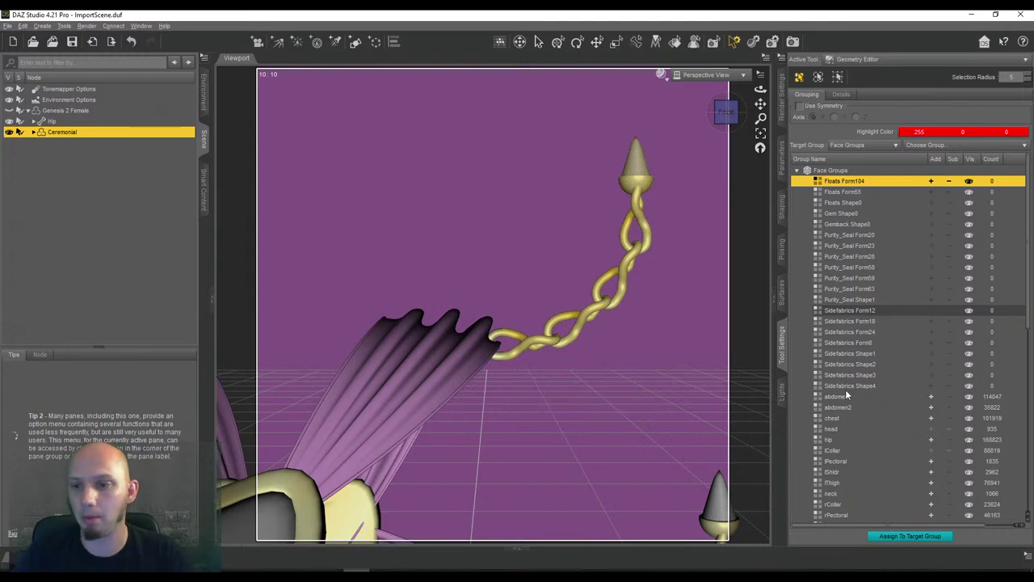
right_click(888, 188)
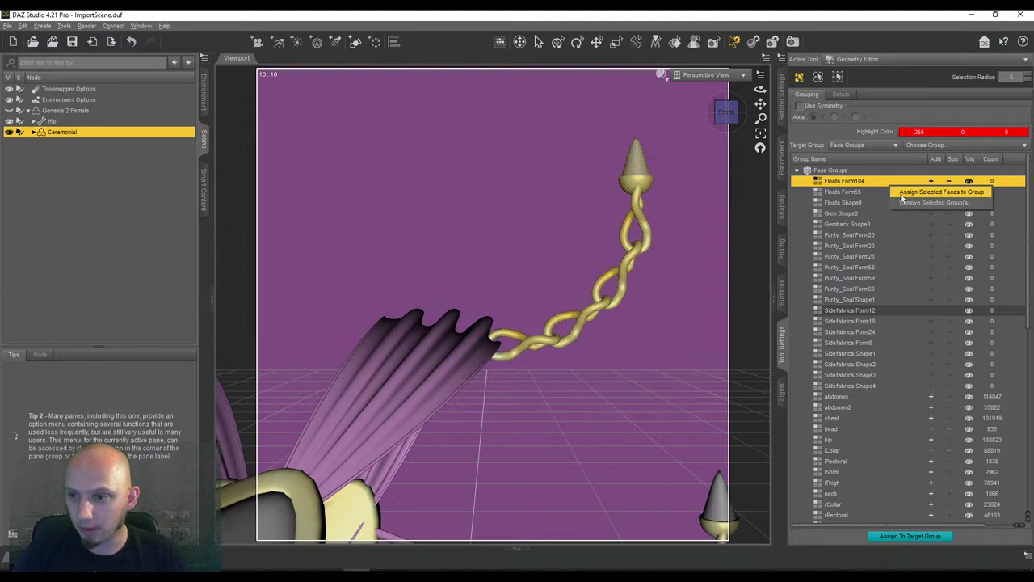
click(937, 192)
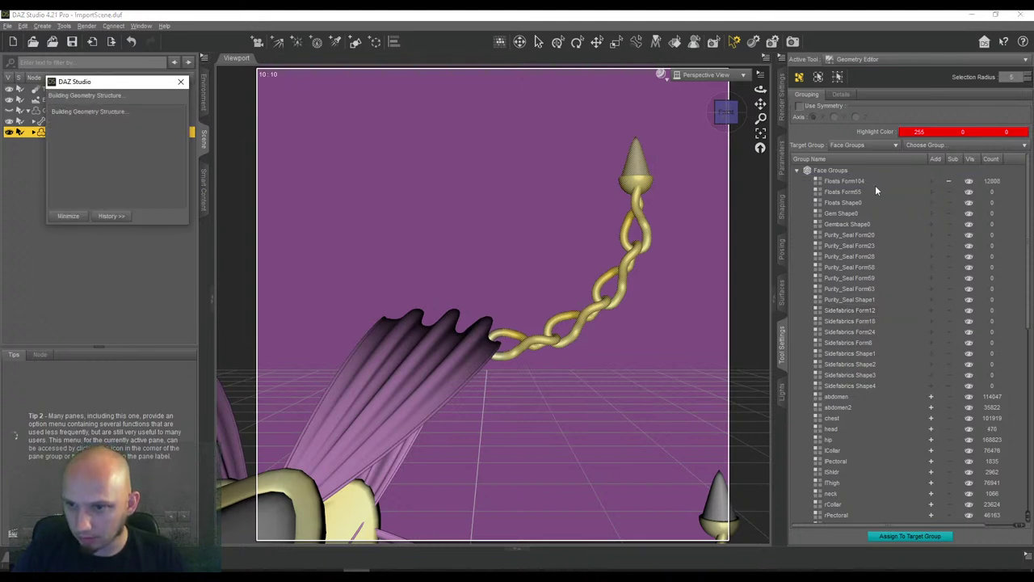
Rename the Floats Form104 face group as Left Shoulder Float
double_click(858, 181)
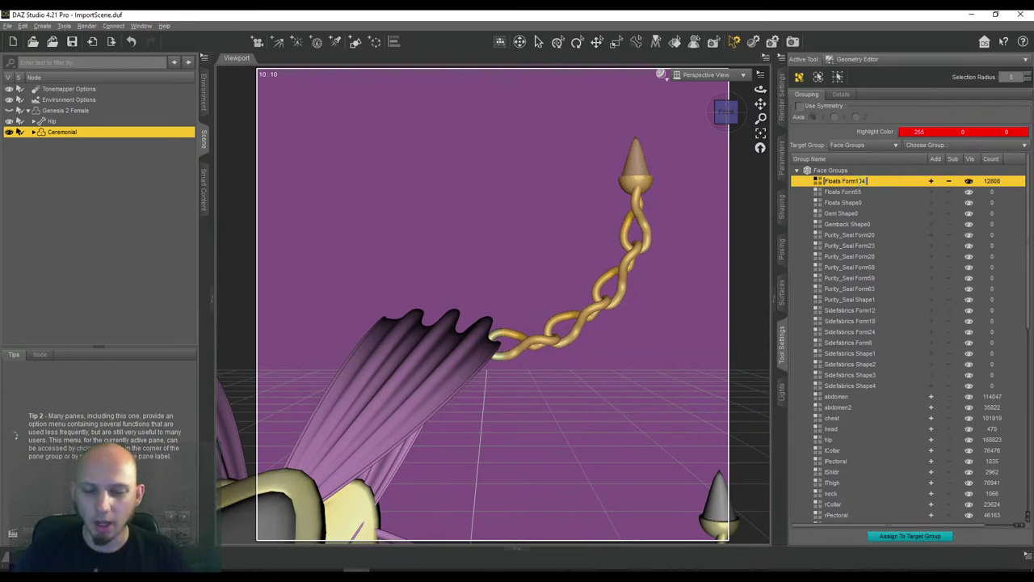
drag(725, 112, 716, 143)
double_click(856, 181)
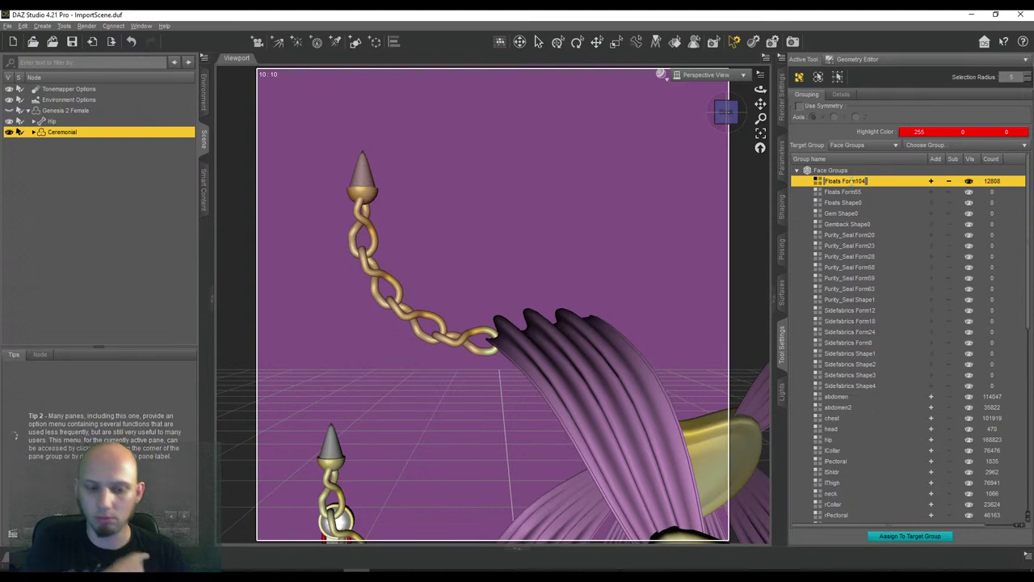
text(Left Should)
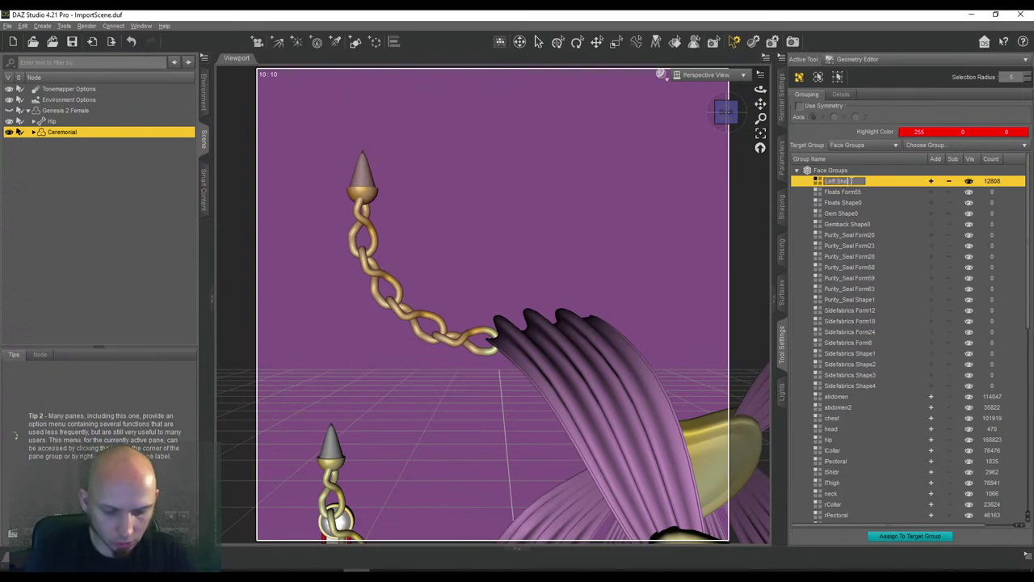
text(er Float)
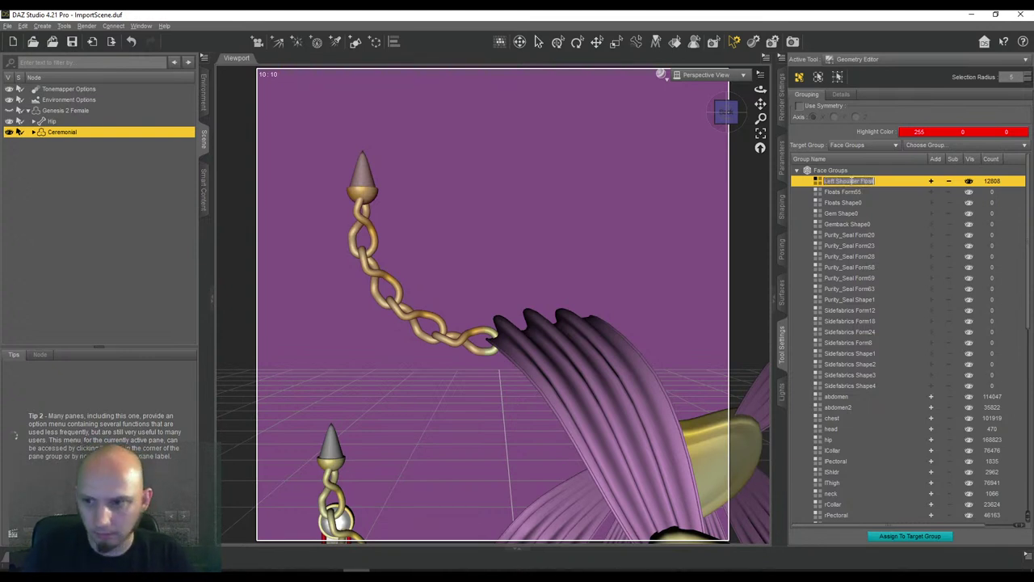
key(Return)
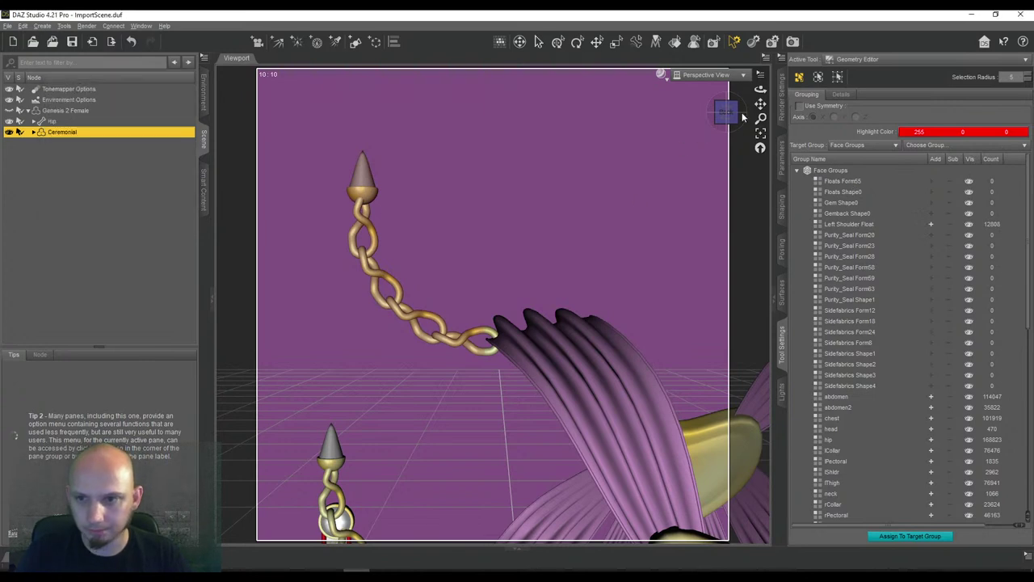
Select the faces of the second chain on the dress's left side, with its spike and purity seal, using Polygon Selection
drag(759, 105, 790, 27)
drag(726, 112, 724, 110)
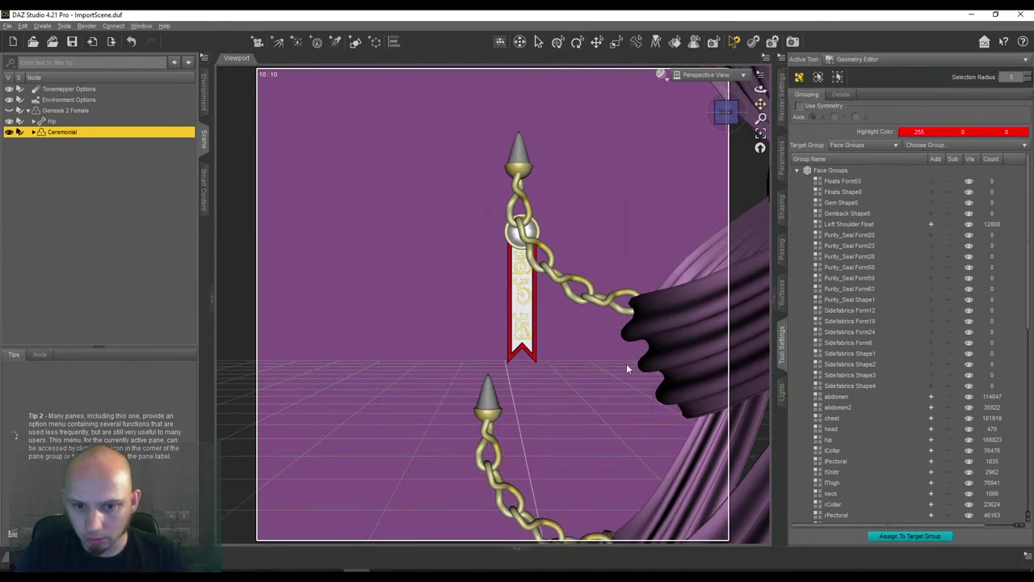
drag(619, 365, 618, 366)
scroll(642, 310, up, 5)
scroll(642, 311, down, 2)
drag(760, 104, 629, 94)
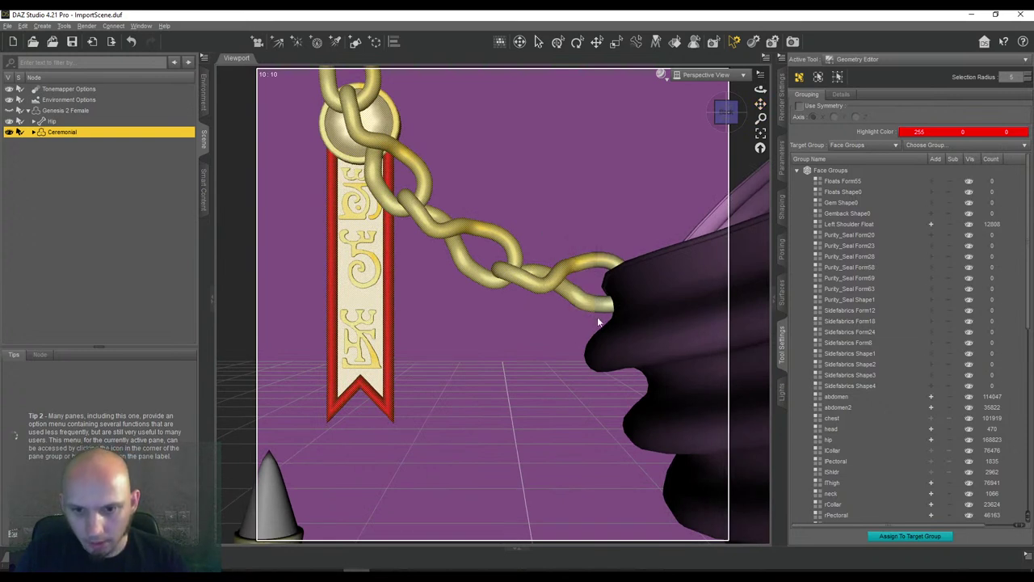
right_click(515, 171)
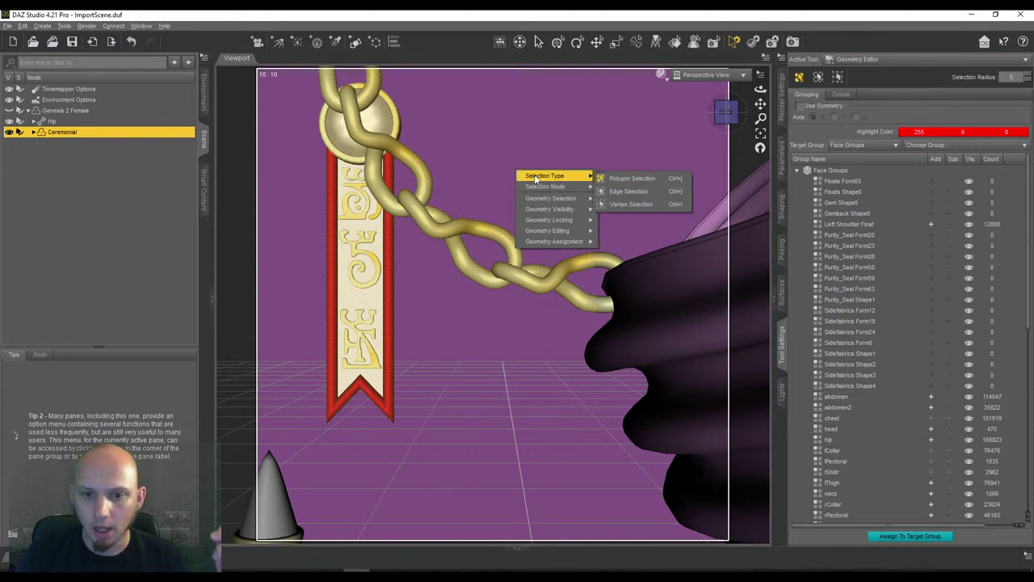
mouse_move(557, 177)
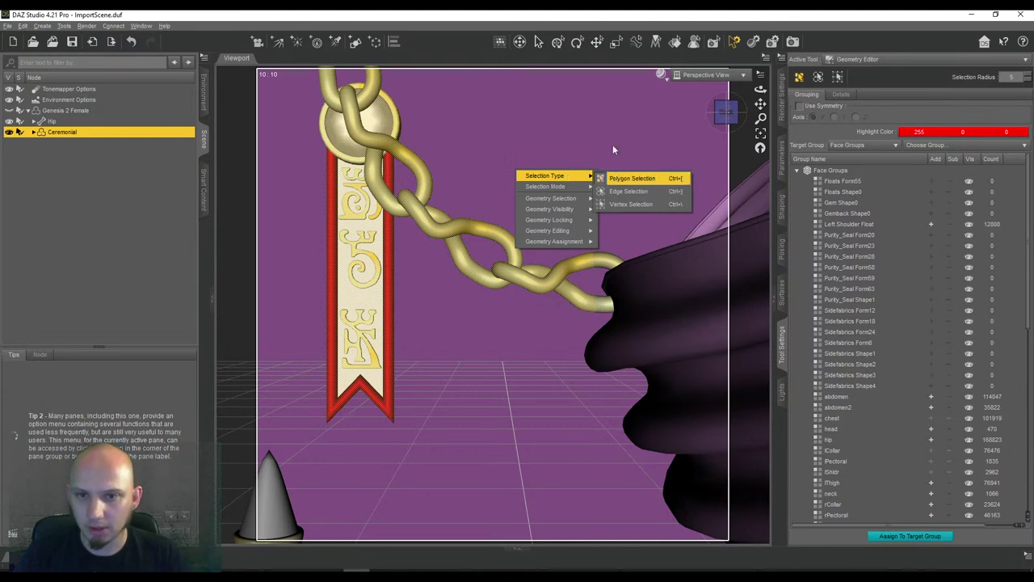
click(616, 179)
scroll(601, 178, down, 5)
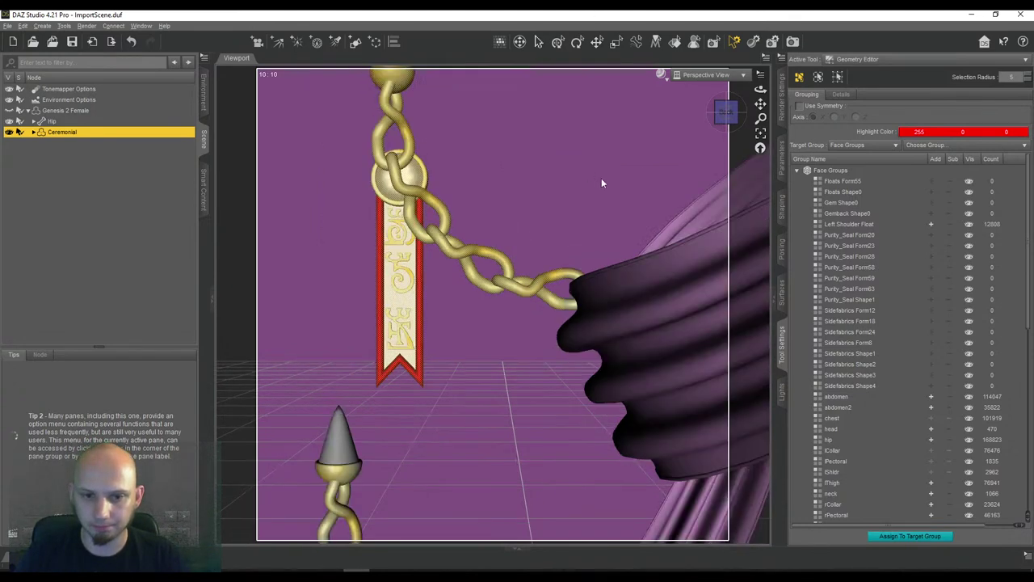
drag(761, 106, 766, 126)
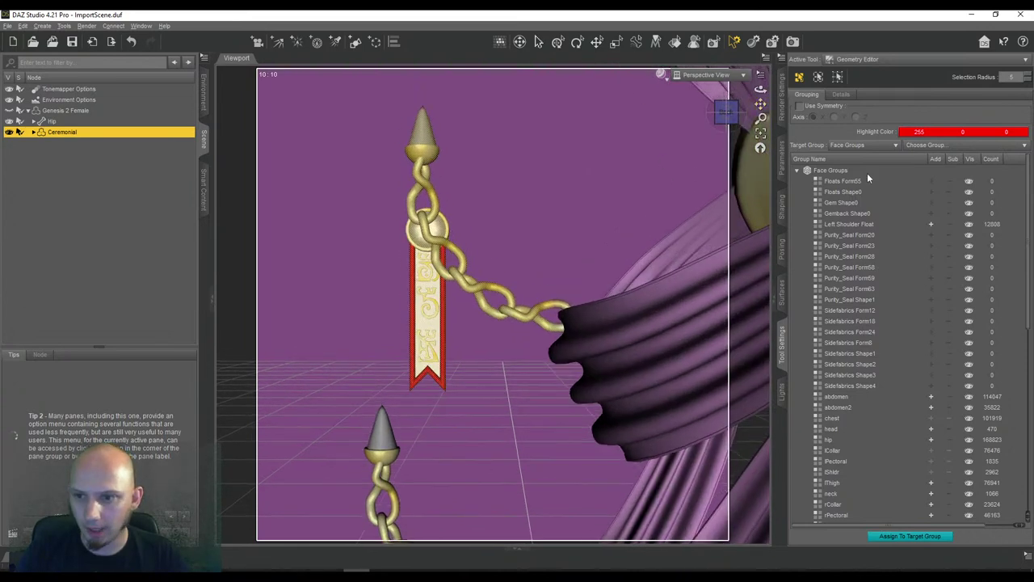
Assign the selected chain and seal faces to the Floats Form55 face group and rename it as Left Bust Float
click(867, 181)
right_click(868, 183)
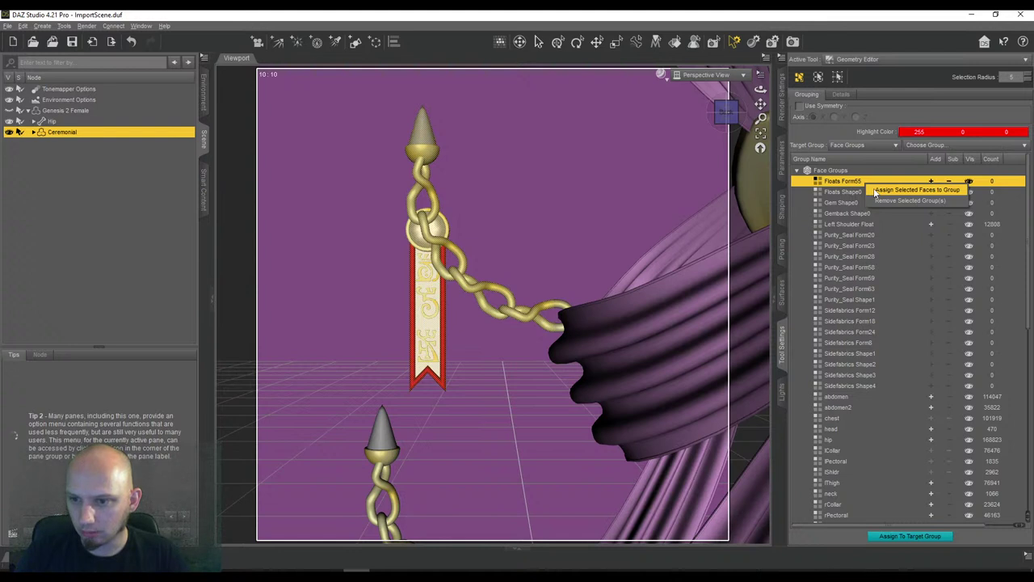
click(876, 190)
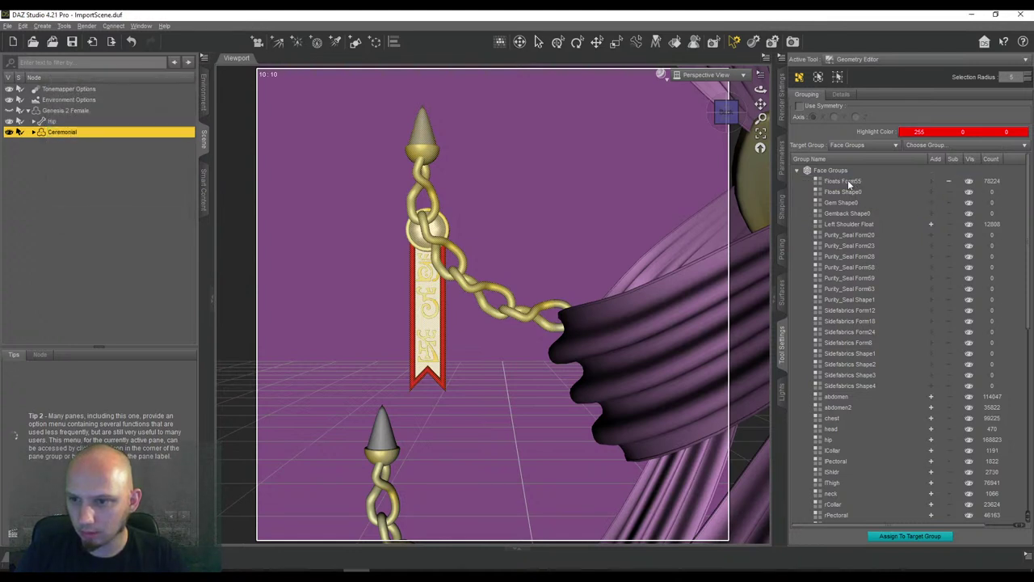
click(849, 183)
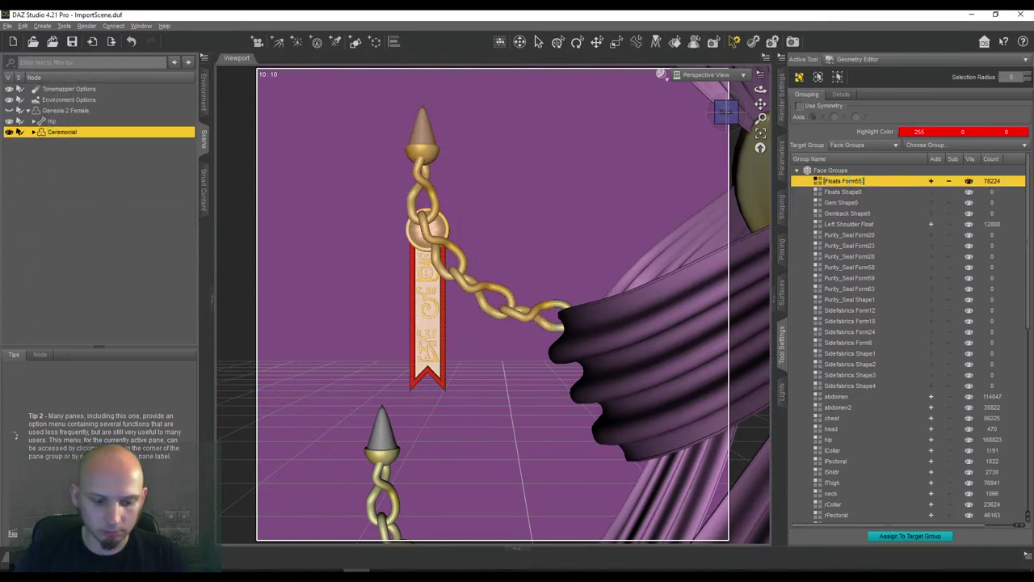
text(Left)
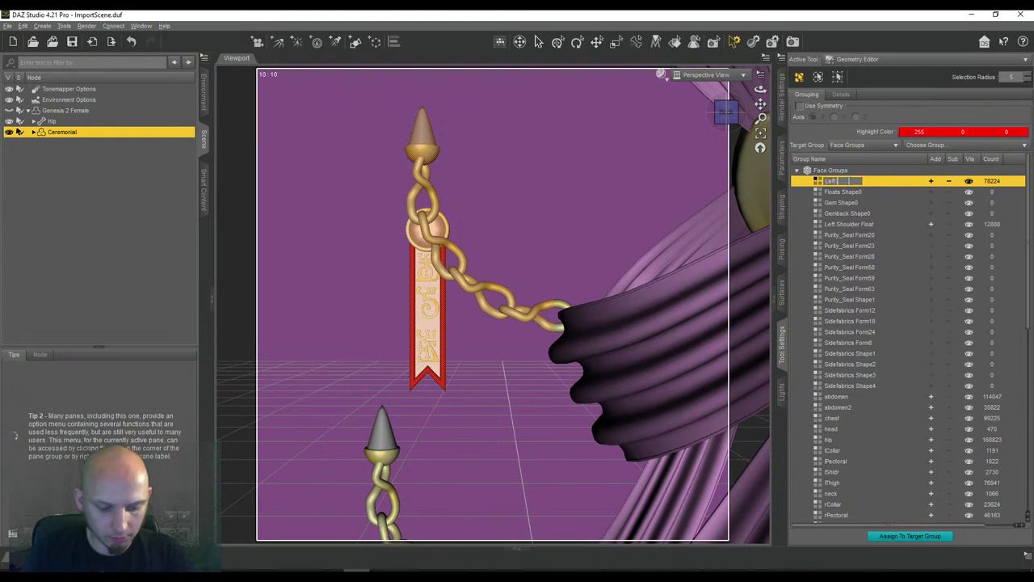
text( Beal Float)
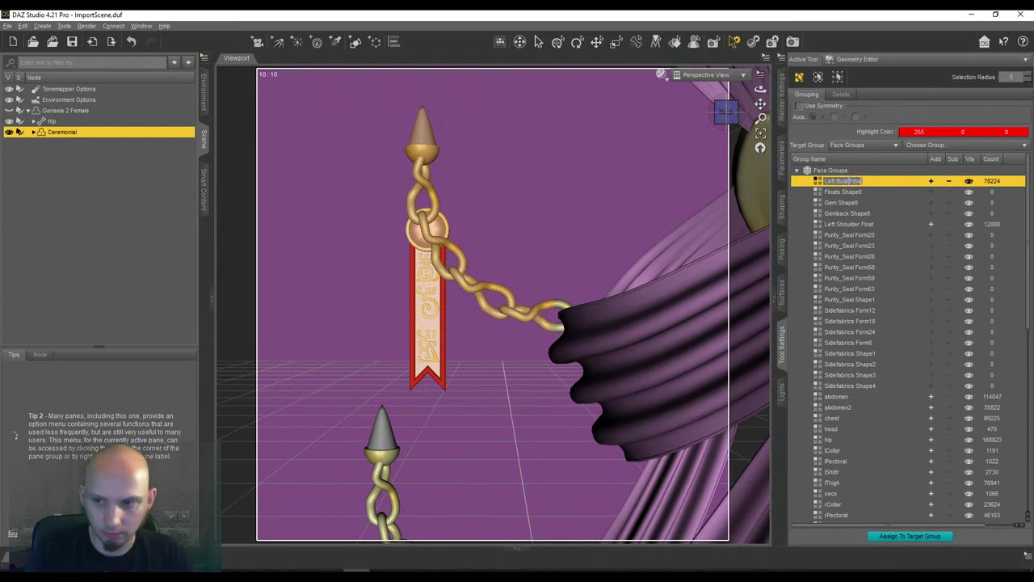
key(Return)
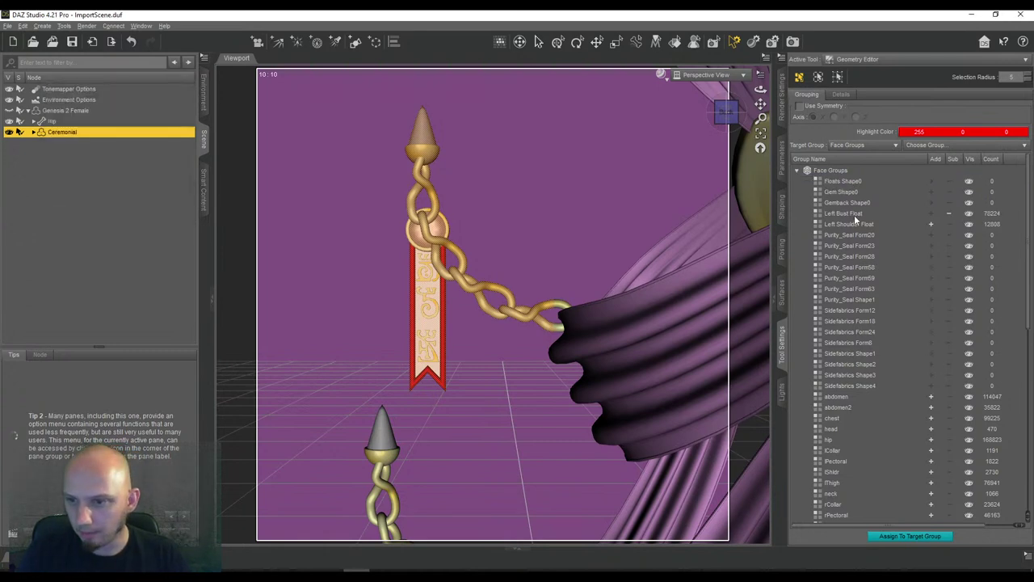
Assign the faces of the third chain down the dress's left side to the Floats Shape0 face group and rename it as Left Hip Float
drag(760, 103, 766, 63)
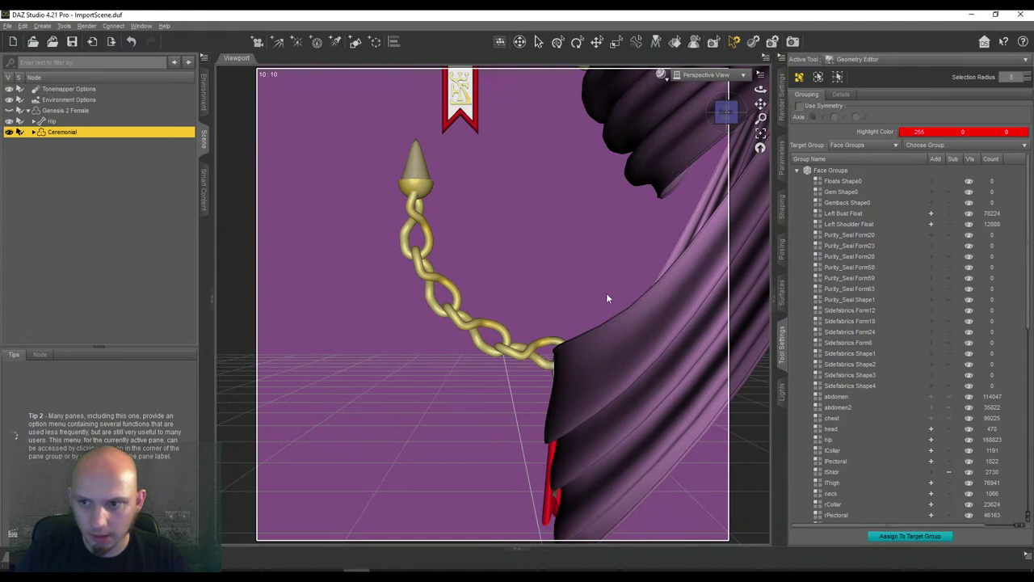
click(842, 181)
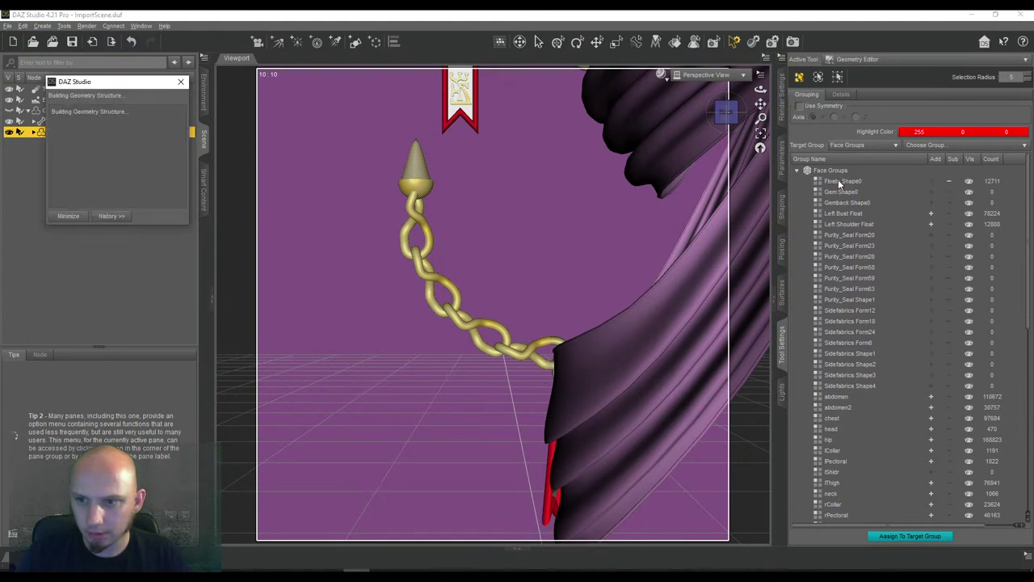
double_click(841, 182)
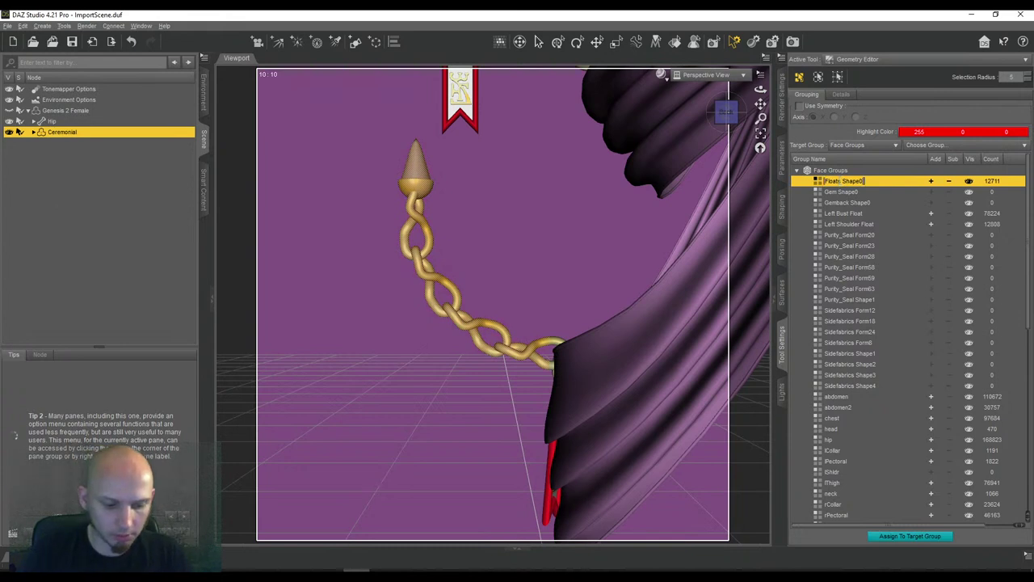
text(LeLeft Hip Float)
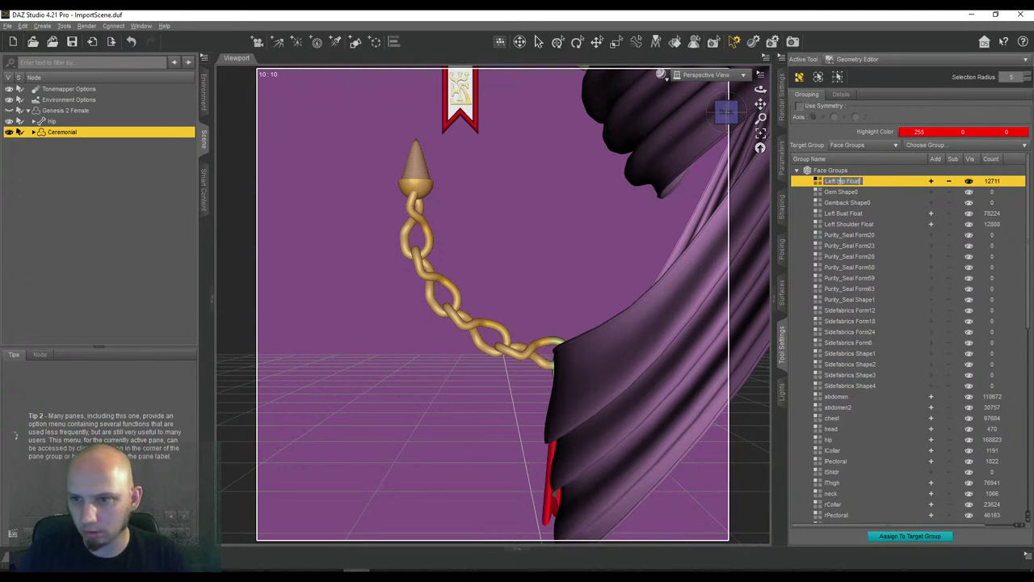
key(Return)
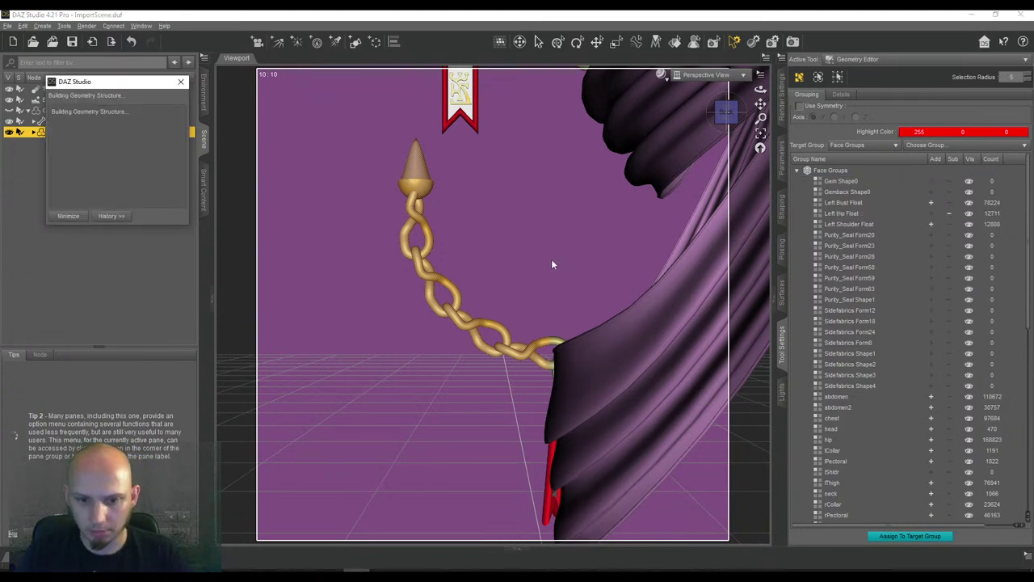
Rename the Left Hip Float face group as Left Waist Float
scroll(578, 214, down, 5)
scroll(578, 214, up, 3)
scroll(579, 214, down, 5)
scroll(578, 214, up, 4)
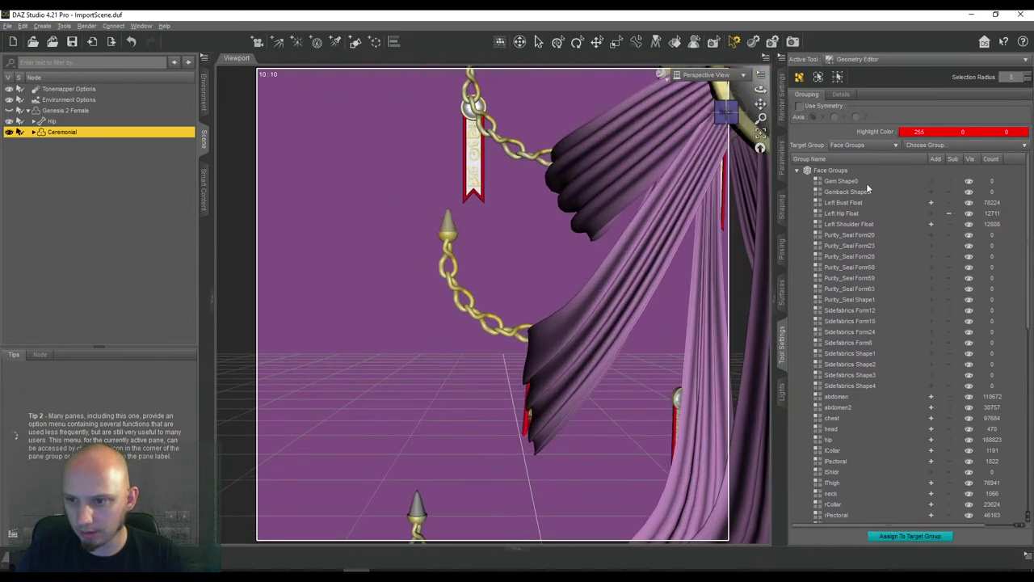
click(844, 214)
click(853, 213)
double_click(841, 213)
text(Waist)
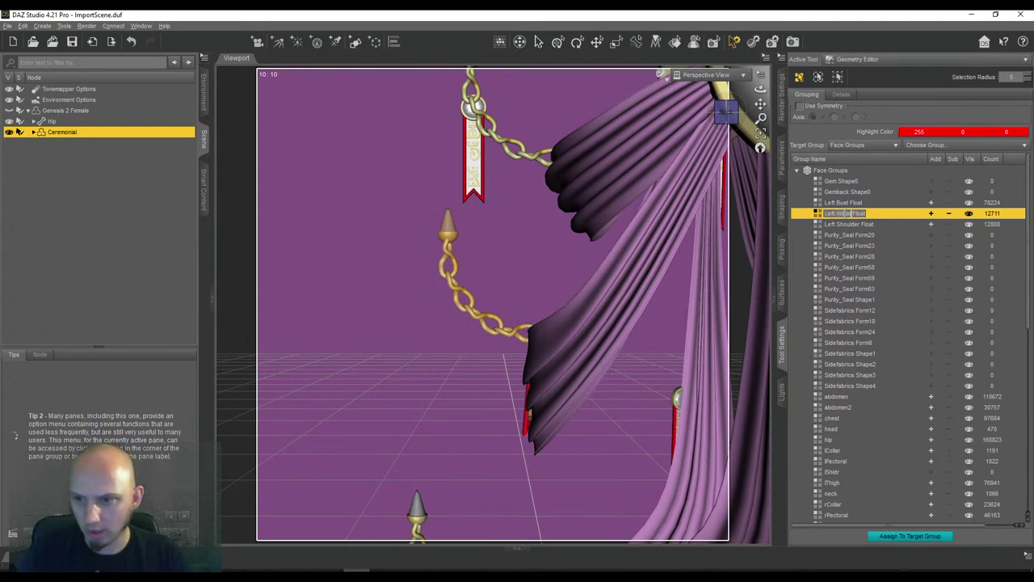
key(Return)
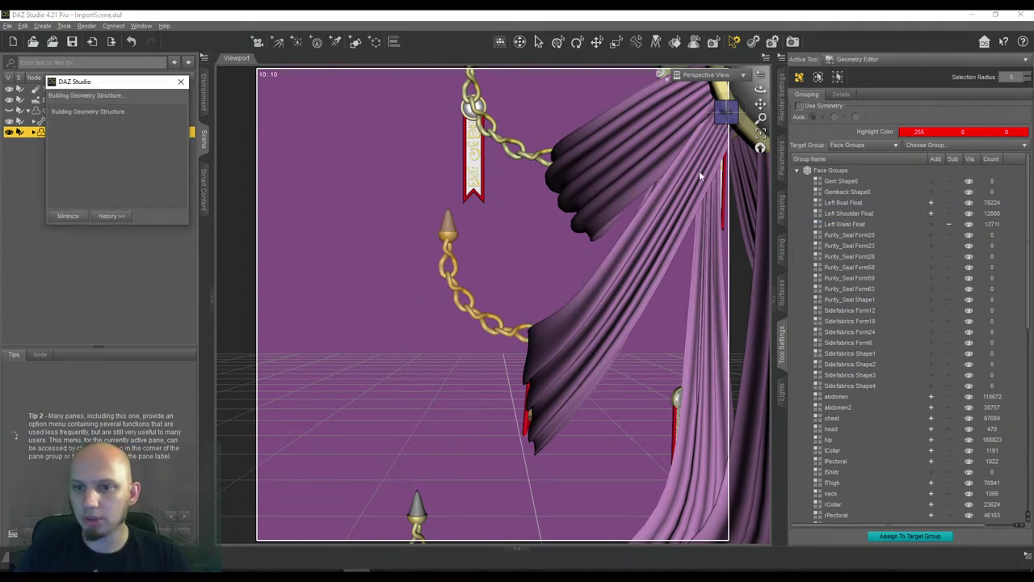
Select the faces of the lowest chain on the dress's left side, including its spike
drag(760, 105, 760, 66)
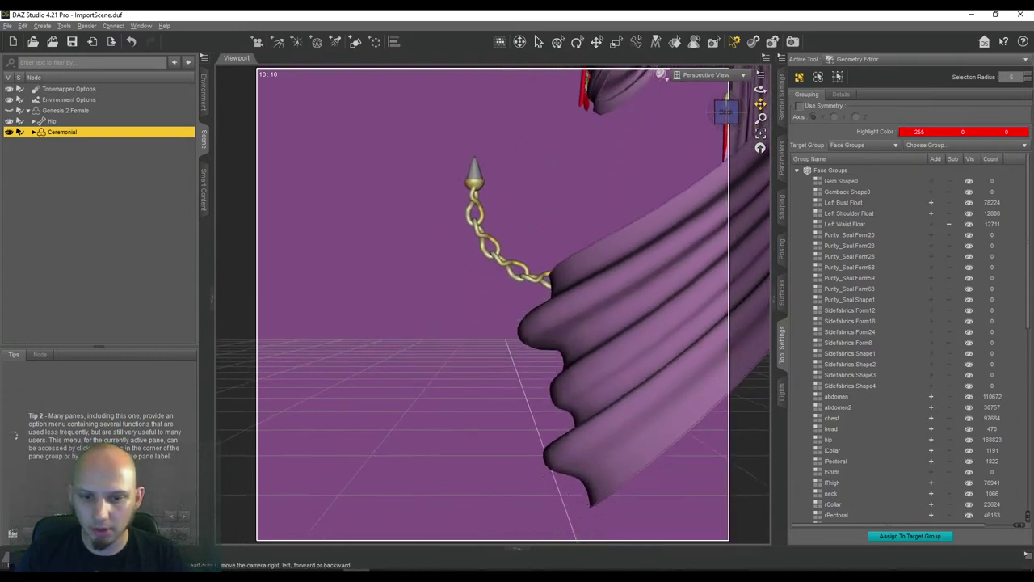
scroll(760, 104, up, 3)
scroll(634, 175, up, 3)
scroll(744, 139, down, 3)
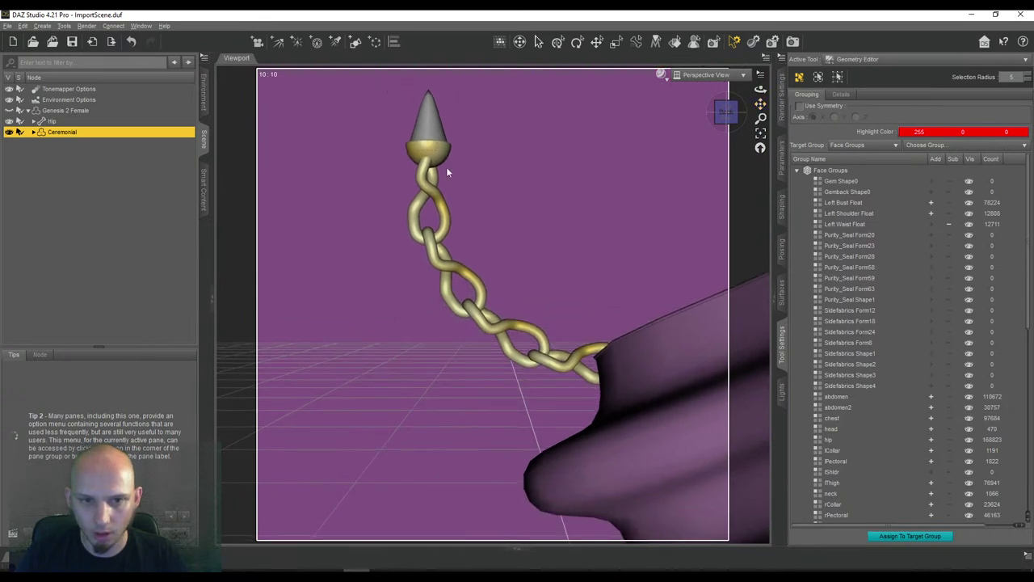
drag(446, 168, 593, 391)
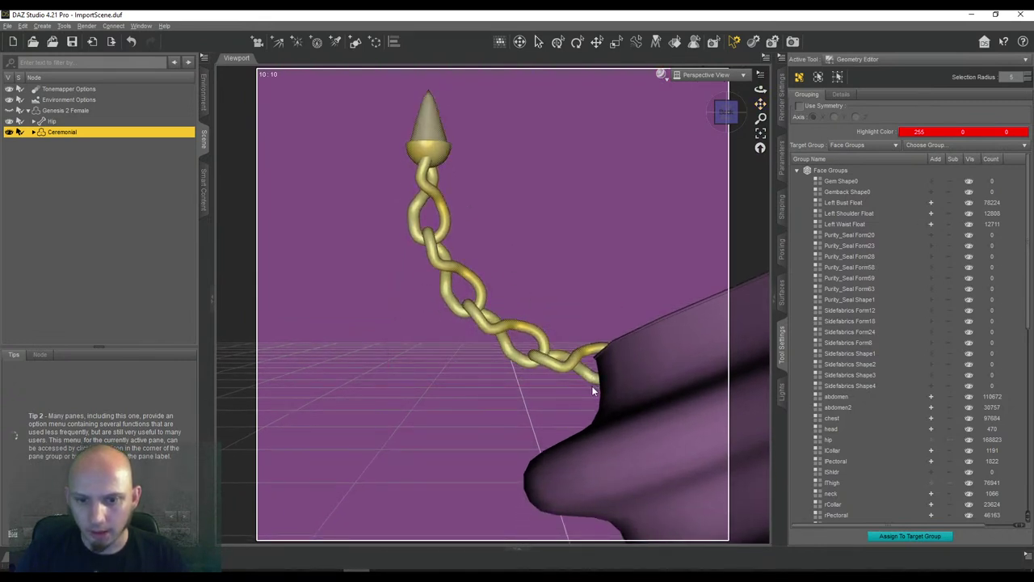
Assign the selected chain faces to the Gem Shape0 face group and rename it as Left Hip Float
double_click(847, 182)
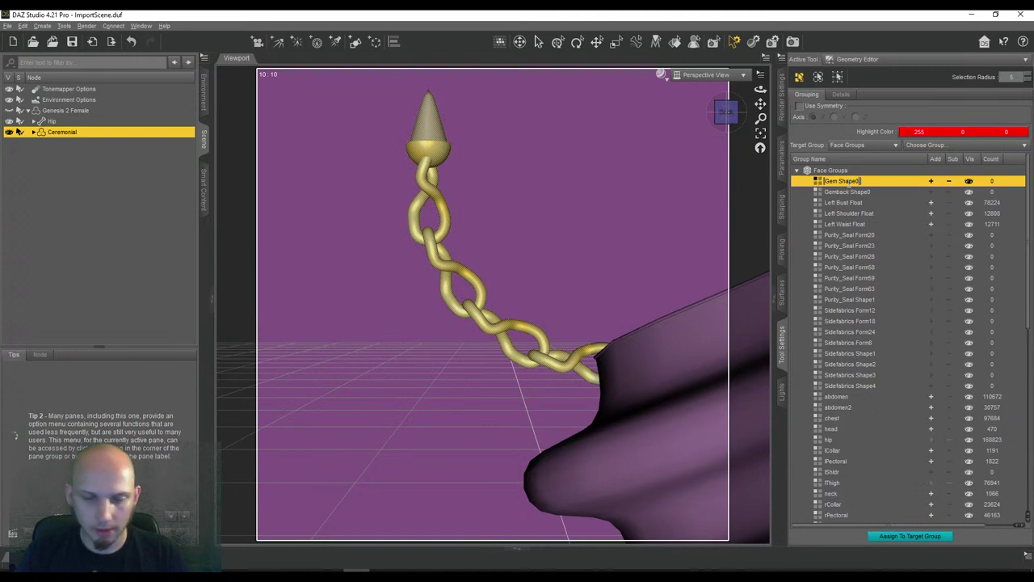
right_click(861, 182)
click(870, 185)
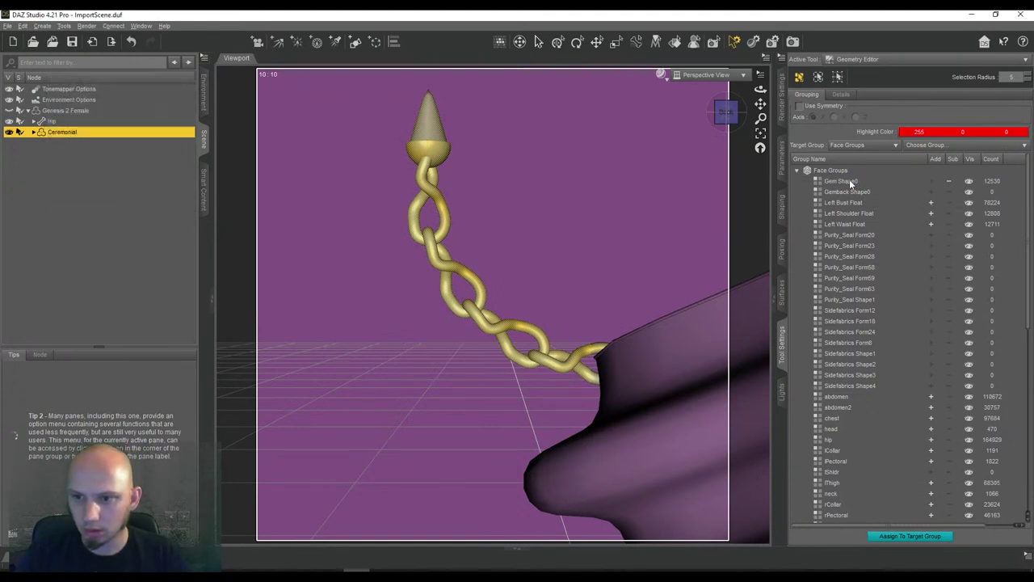
click(847, 181)
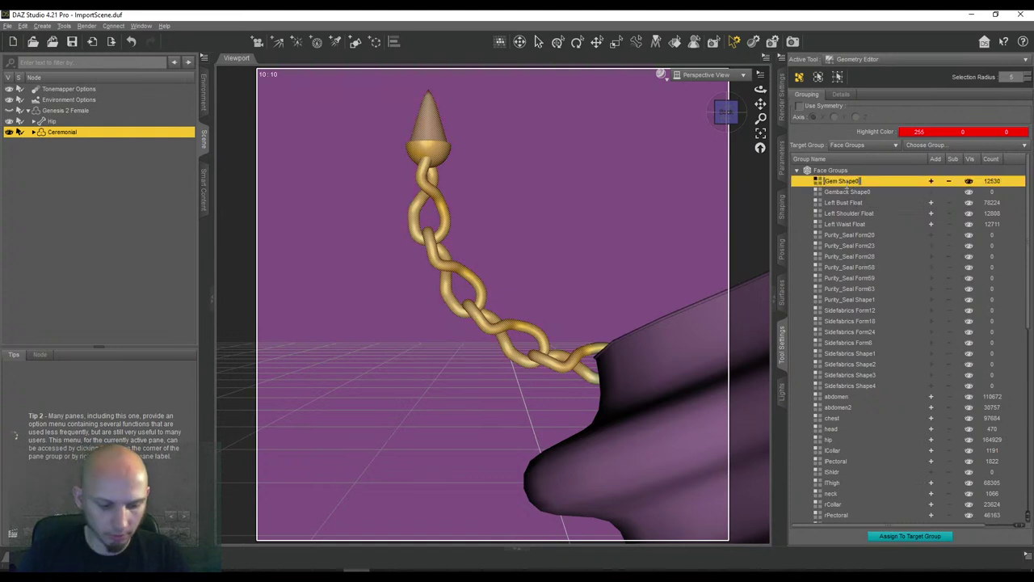
text(Left )
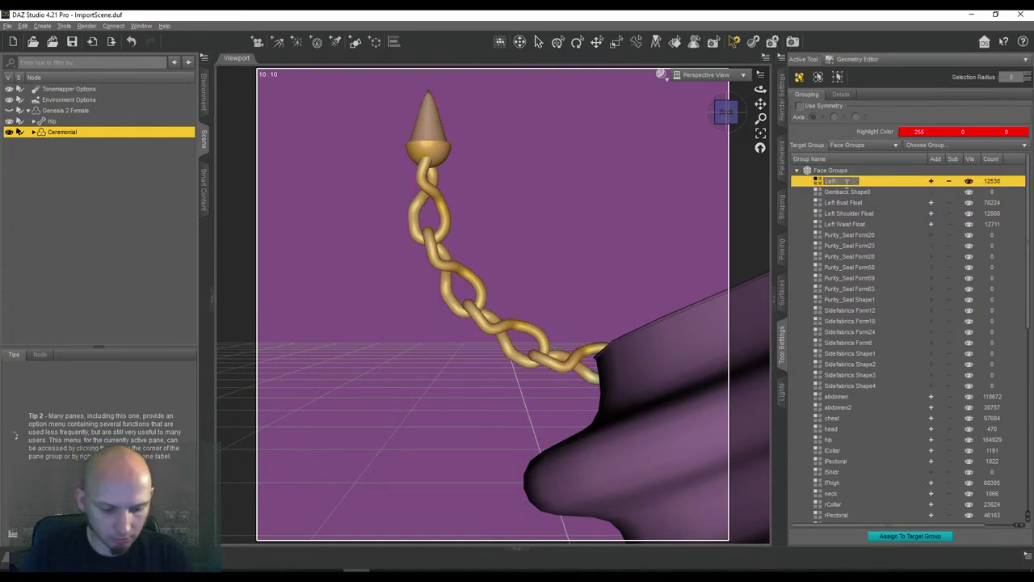
text( Hip Float)
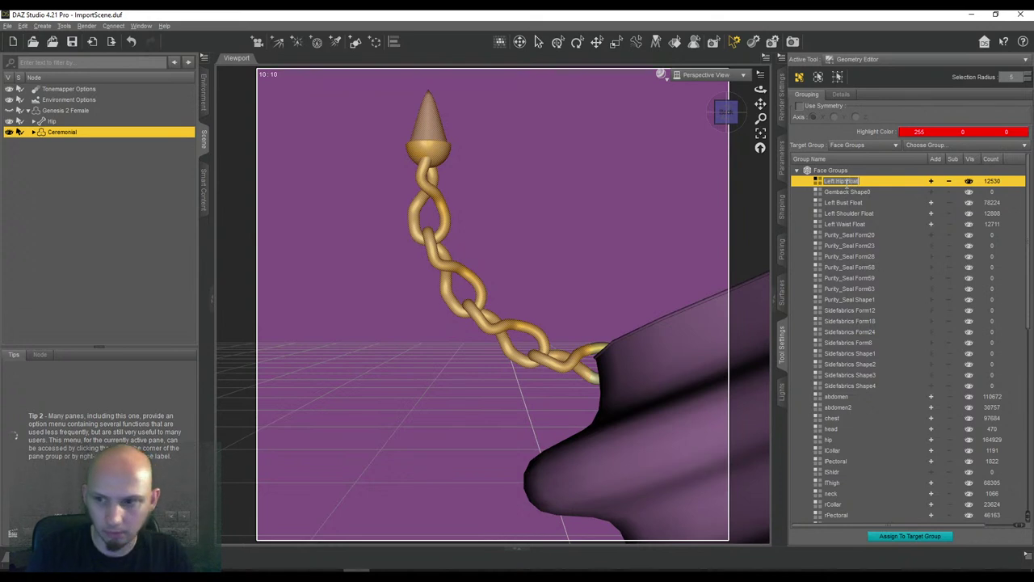
key(Return)
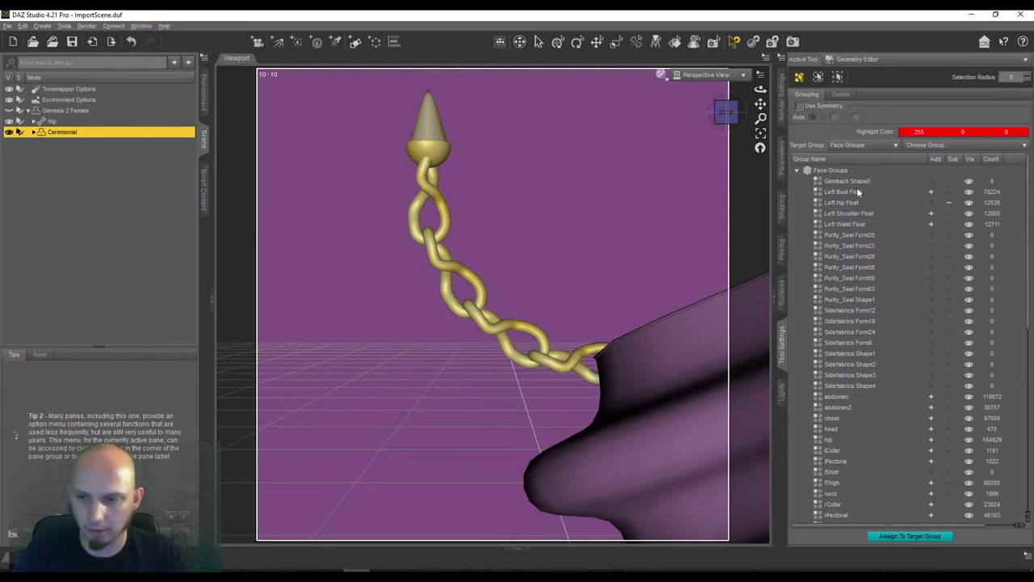
Select the full left shoulder chain, including the end link at the ribbon, and assign its faces to the Left Shoulder Float group
scroll(588, 235, down, 4)
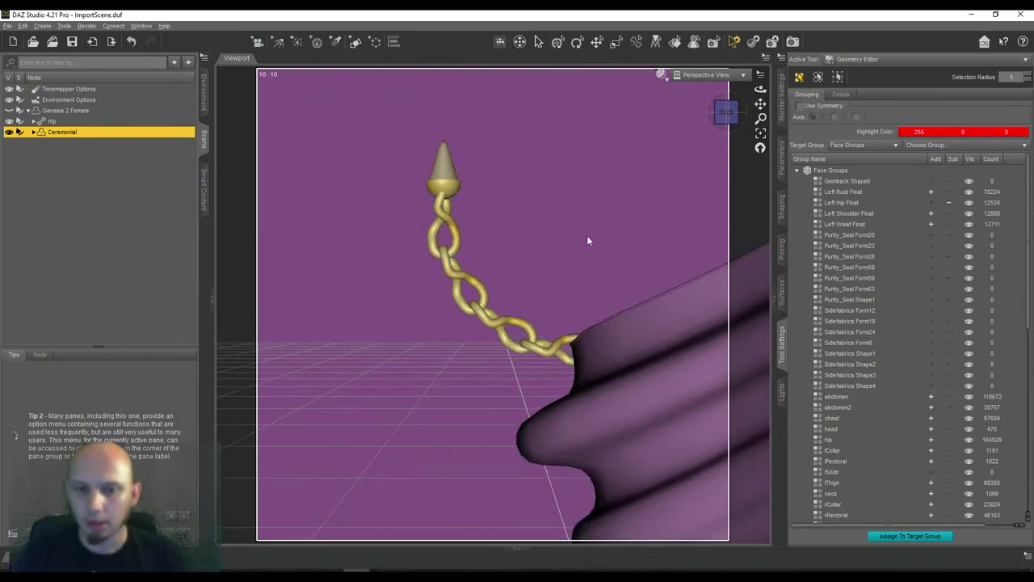
scroll(588, 234, up, 4)
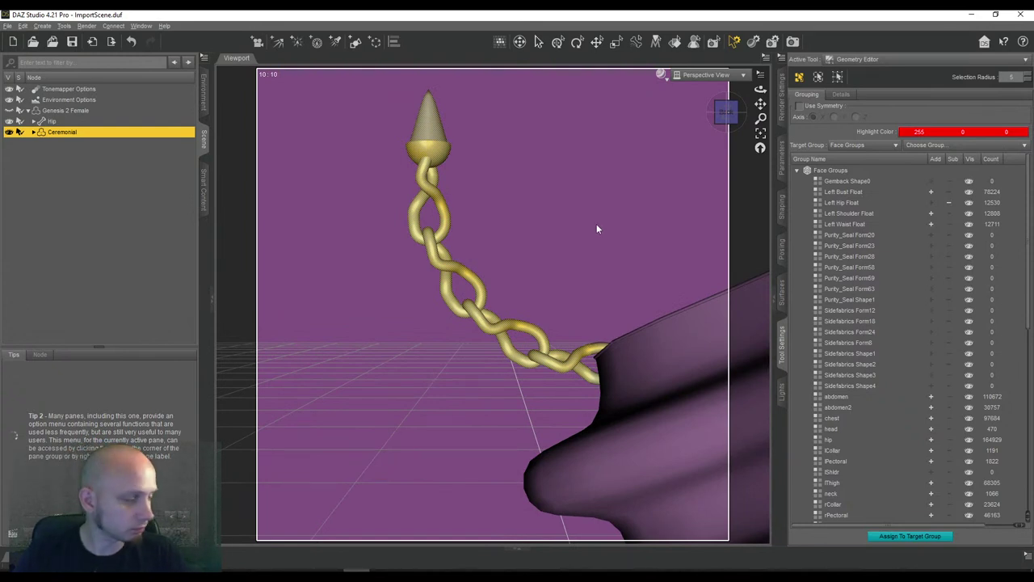
mouse_move(725, 113)
mouse_down()
mouse_move(698, 141)
mouse_move(711, 115)
mouse_move(723, 120)
mouse_up()
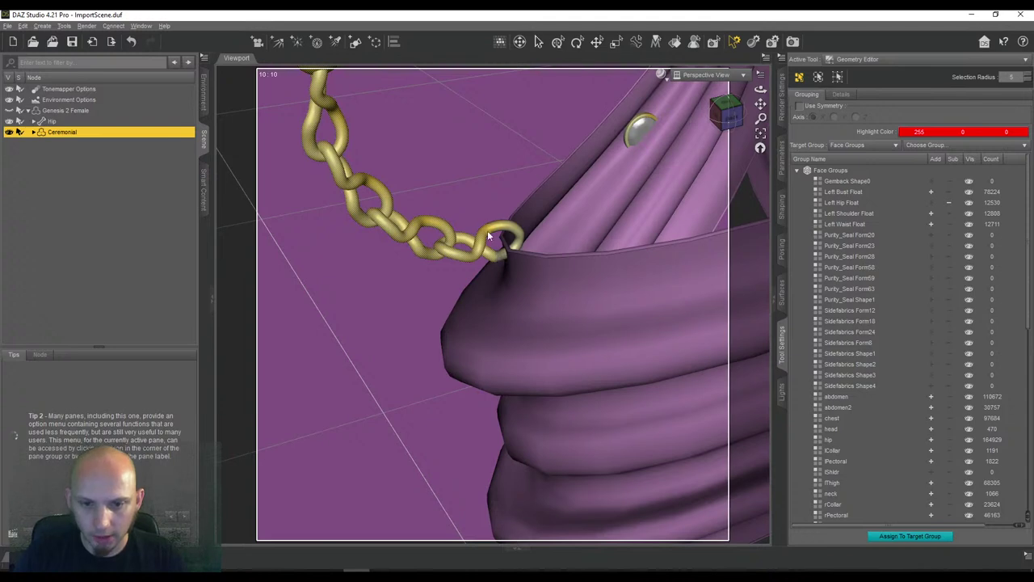
scroll(485, 236, down, 3)
drag(724, 117, 467, 242)
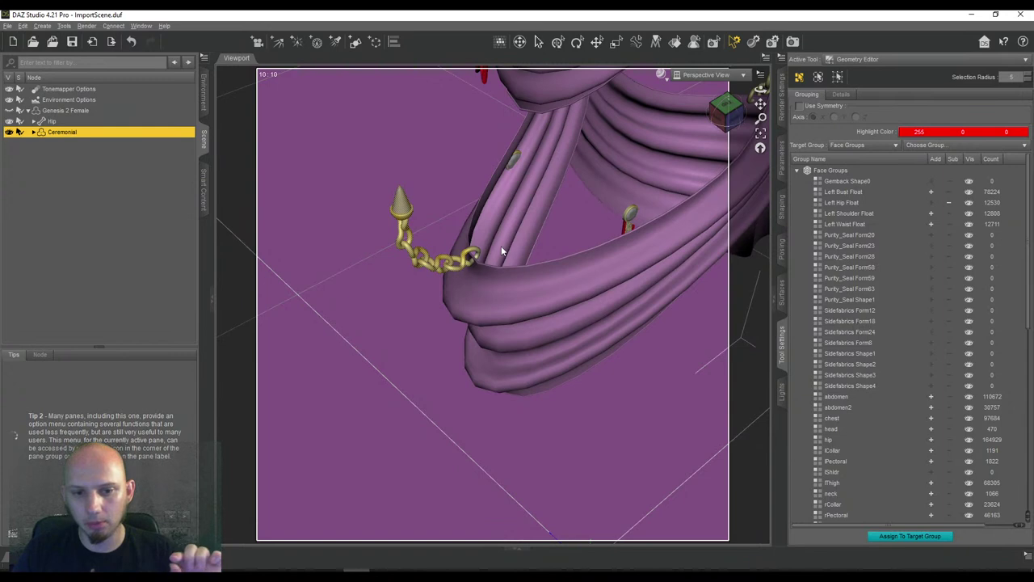
mouse_move(725, 111)
mouse_down()
mouse_move(725, 133)
mouse_move(759, 108)
mouse_move(706, 116)
mouse_up()
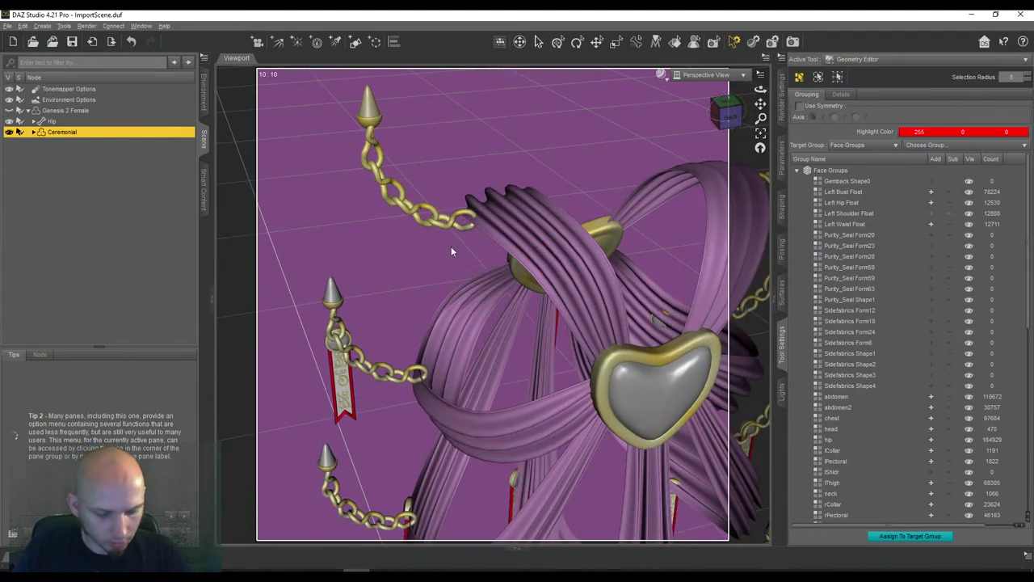
click(867, 215)
right_click(868, 216)
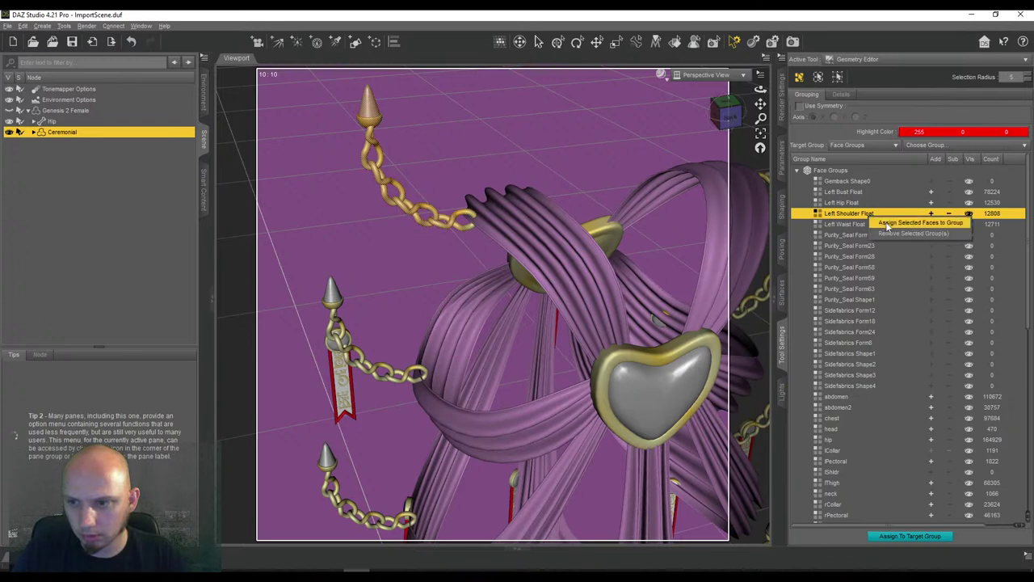
click(886, 223)
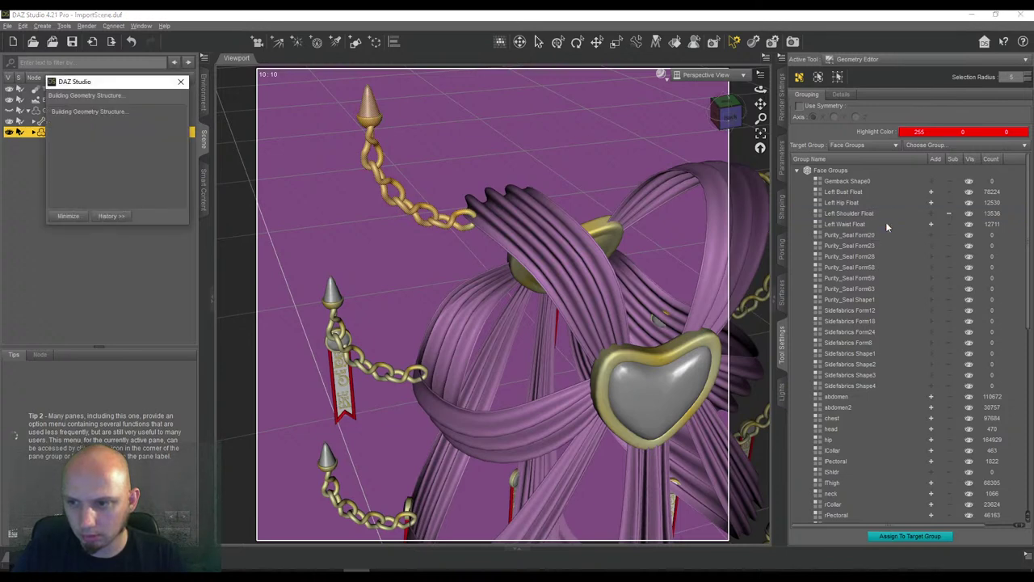
Select the complete left bust chain with its spike and purity seal and assign its faces to the Left Bust Float group
click(325, 302)
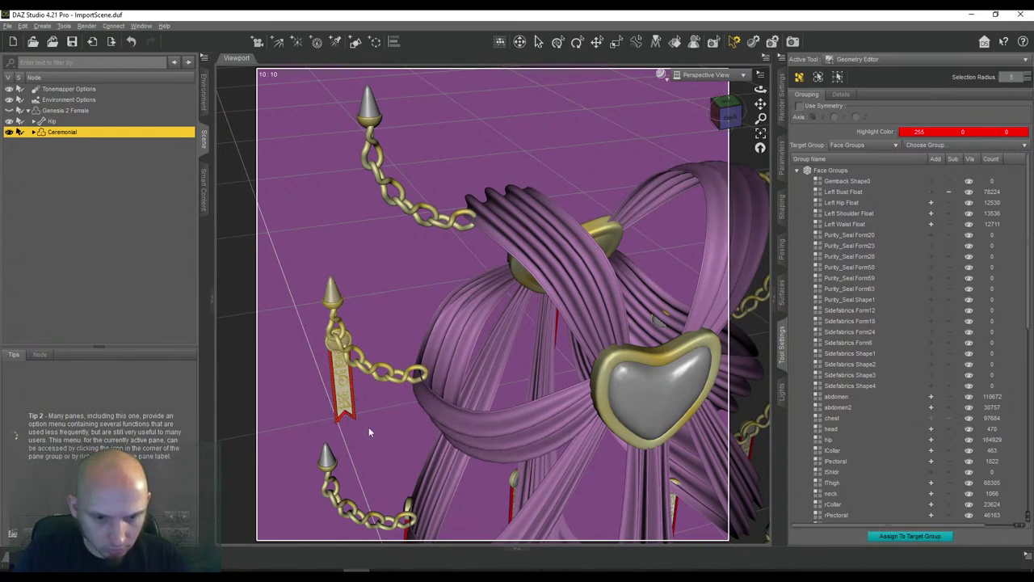
click(847, 191)
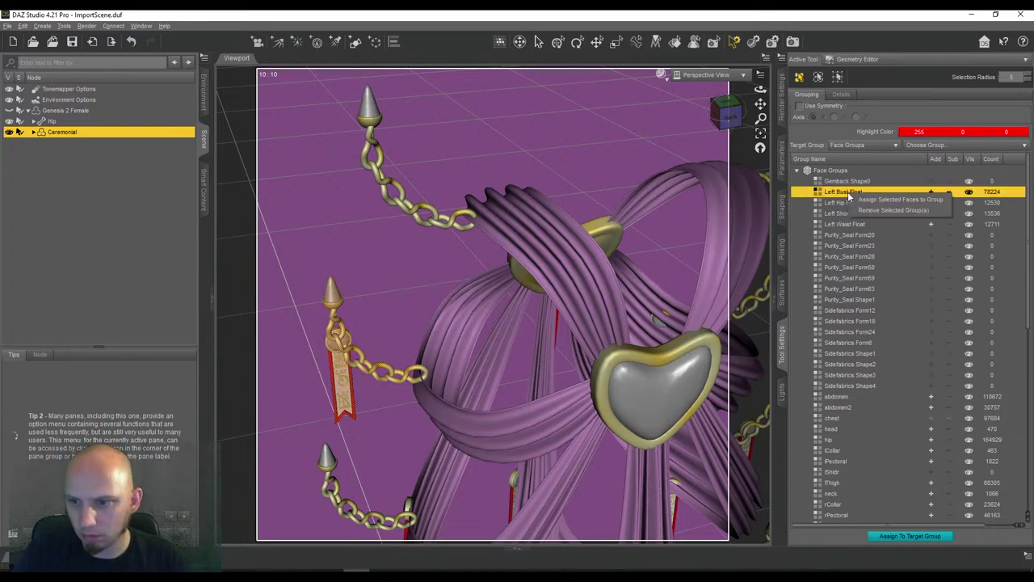
click(544, 307)
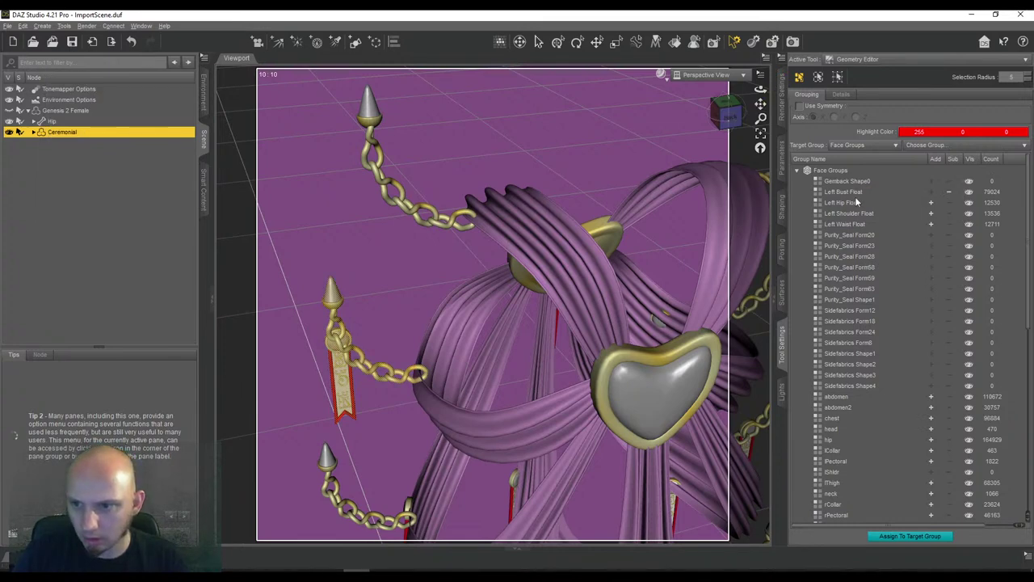
click(950, 194)
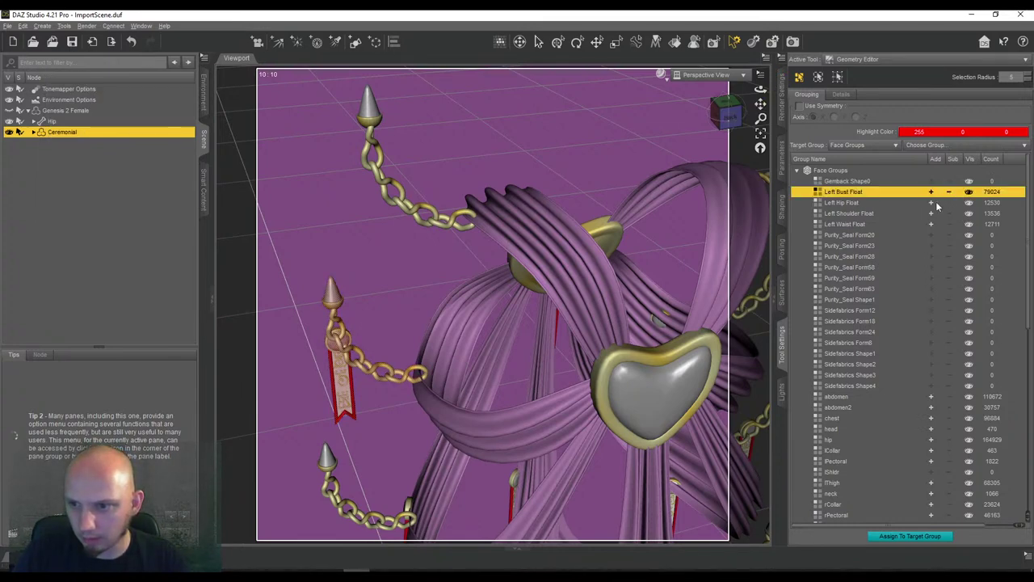
Select the complete left hip chain, including its end link, and assign its faces to the Left Hip Float group
click(932, 204)
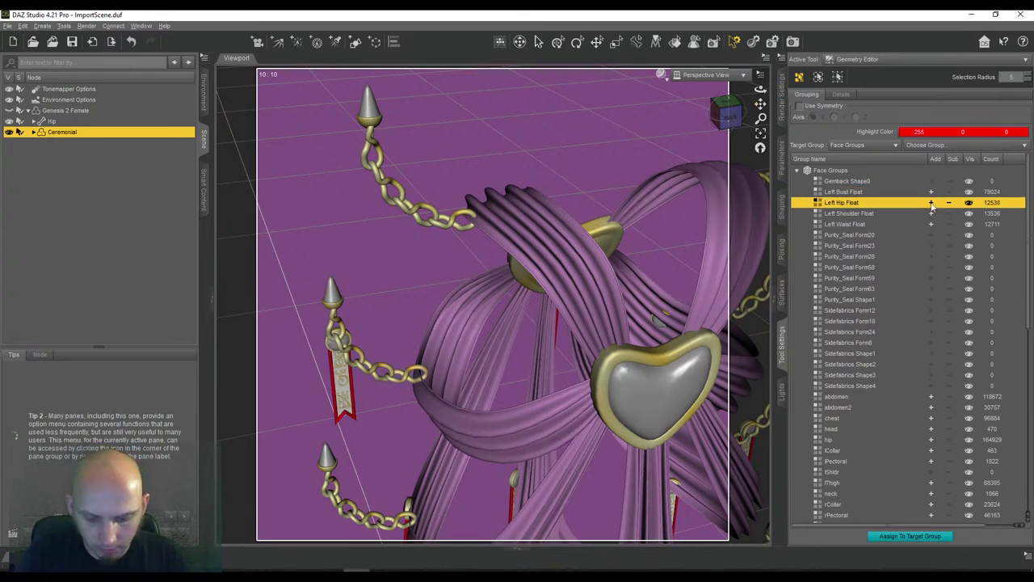
mouse_move(760, 106)
mouse_down()
mouse_move(761, 137)
mouse_move(768, 98)
mouse_up()
scroll(449, 364, up, 1)
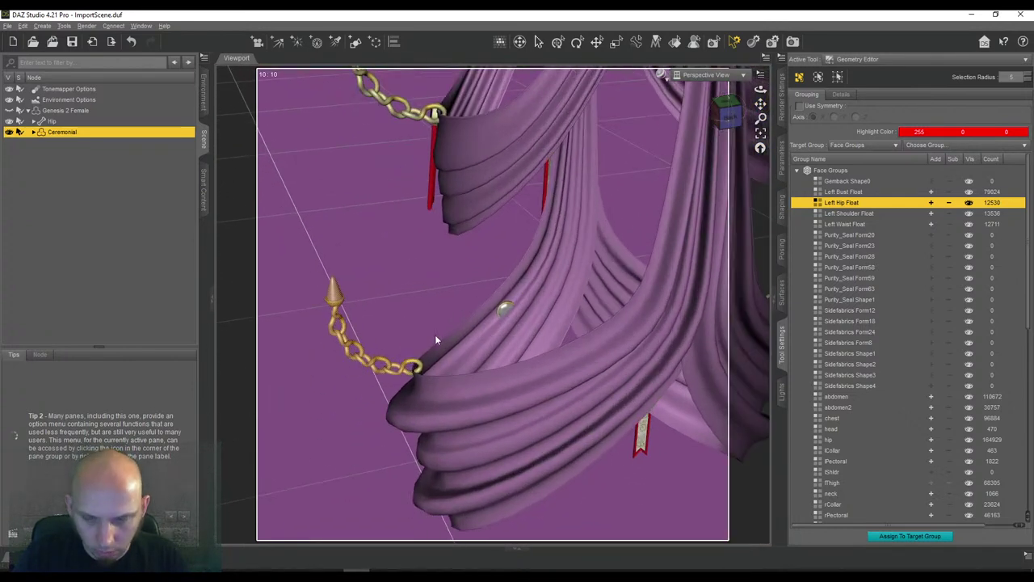
right_click(854, 206)
click(873, 211)
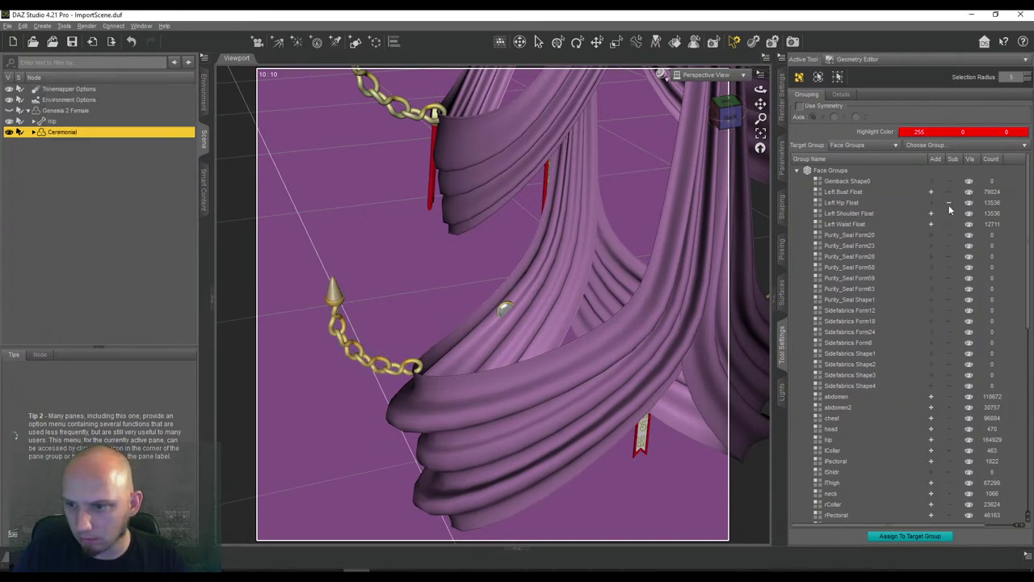
click(887, 202)
Select the complete left waist chain, including its end link, and assign its faces to the Left Waist Float group
drag(759, 103, 791, 160)
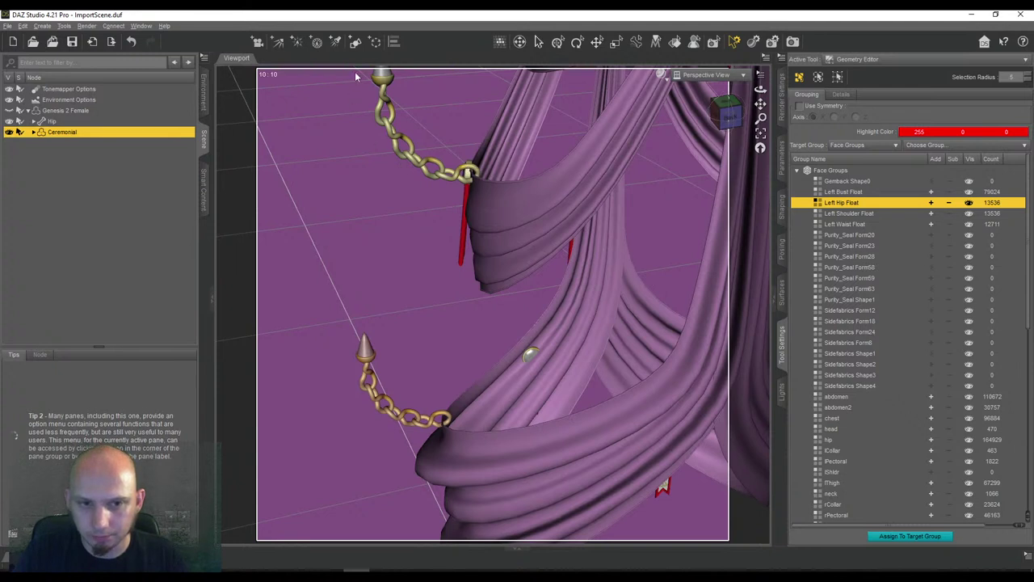
click(859, 225)
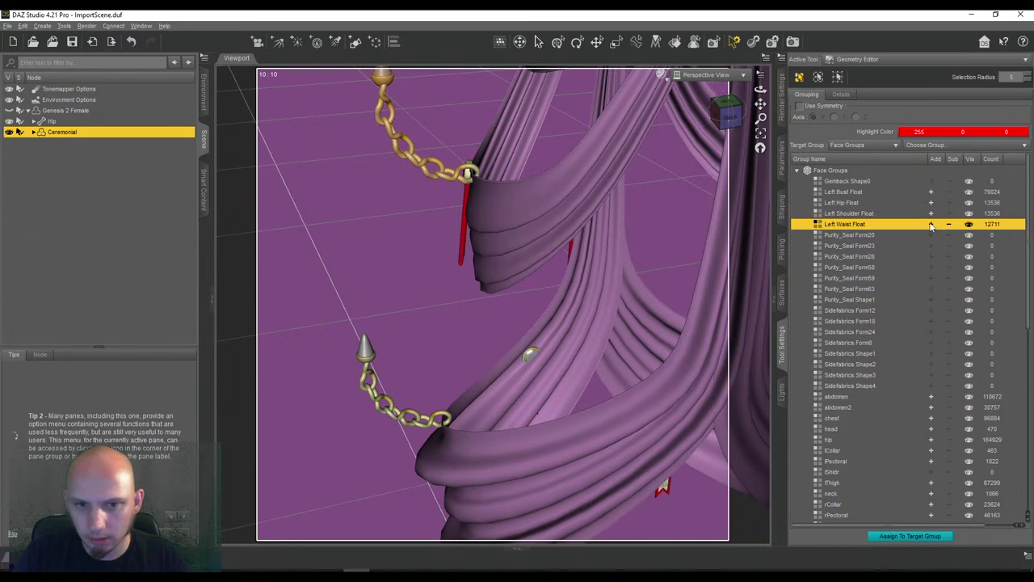
right_click(909, 227)
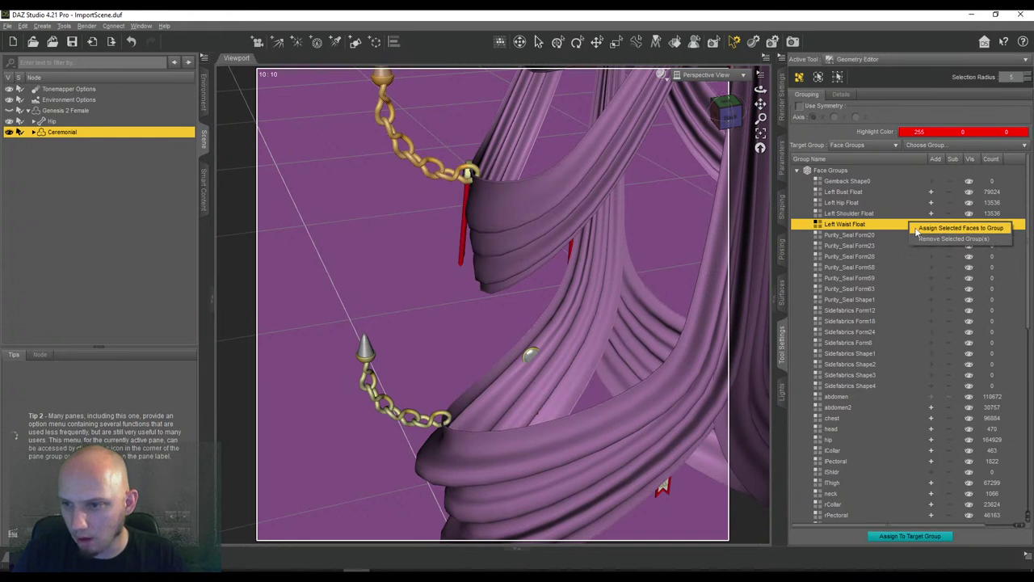
click(937, 228)
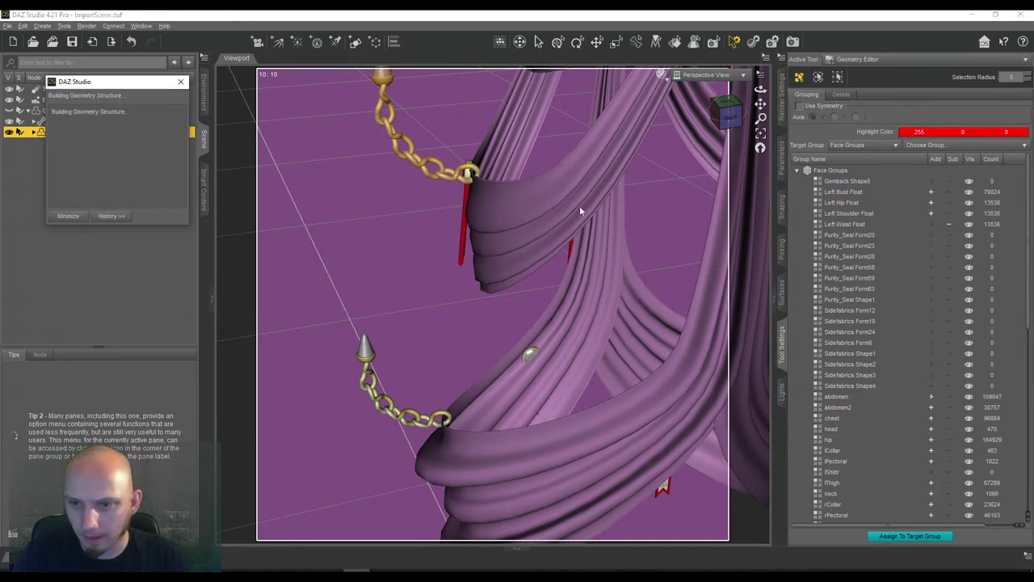
Select the complete right shoulder chain with its spike and assign its faces to the empty Gemback Shape0 group
drag(730, 120, 741, 149)
scroll(588, 217, down, 4)
scroll(678, 162, up, 5)
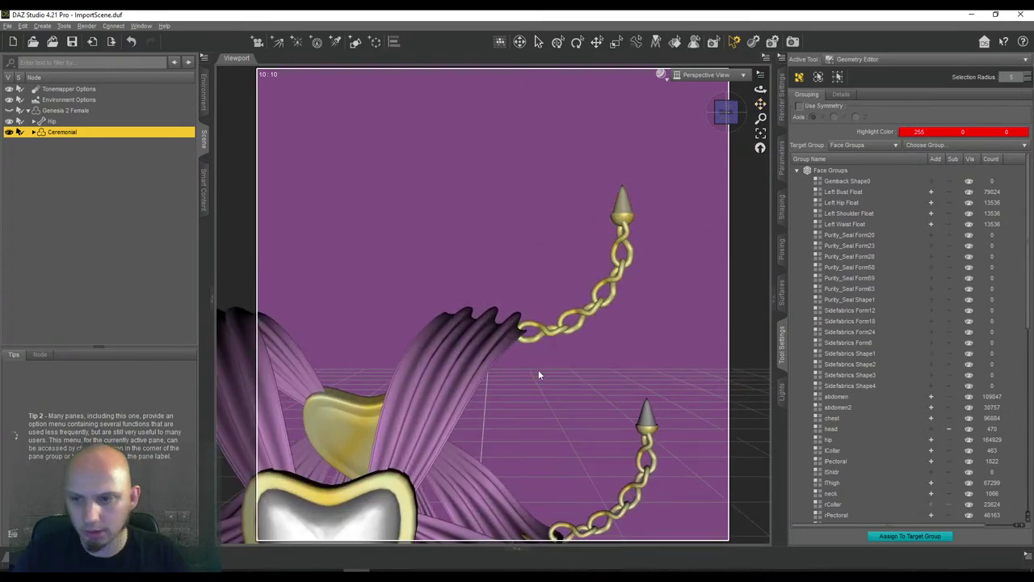
click(843, 180)
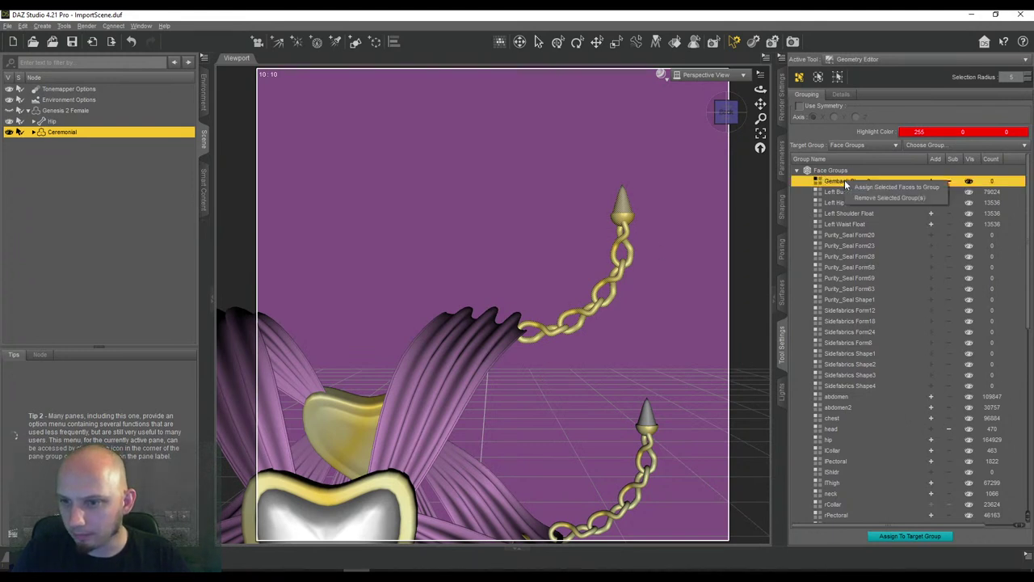
double_click(857, 182)
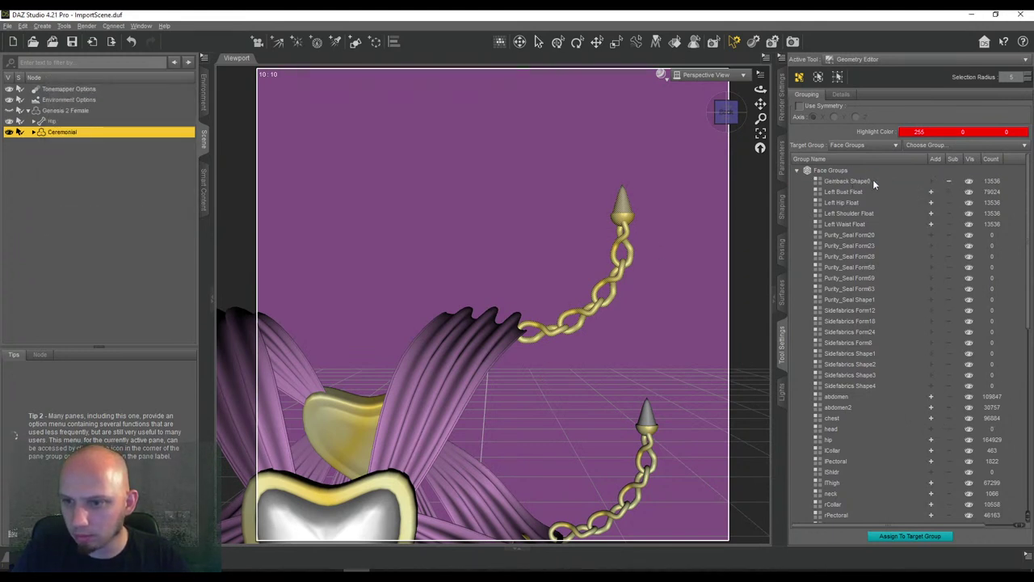
Rename the Gemback Shape0 face group to Right Shoulder Float
double_click(858, 180)
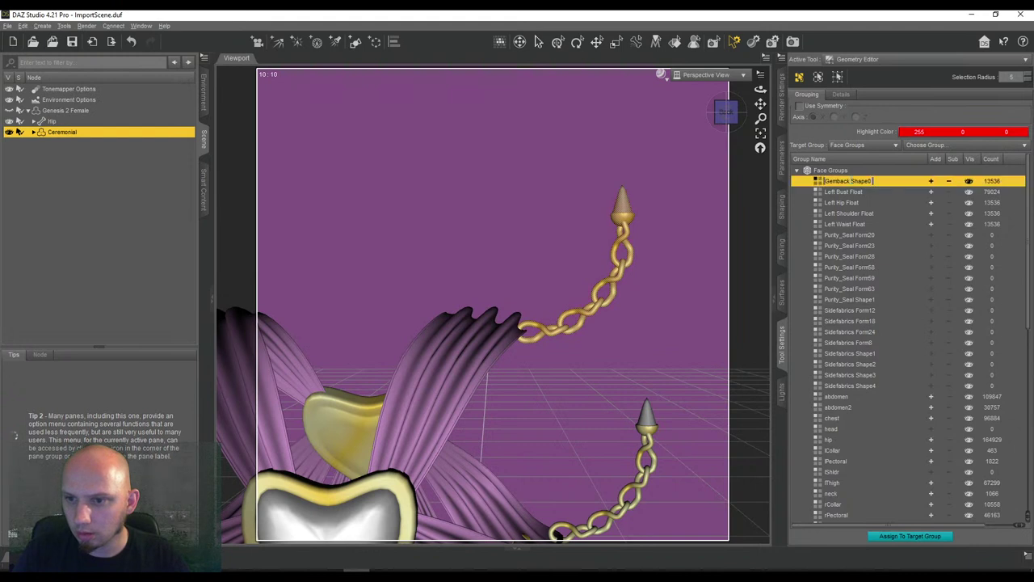
click(871, 181)
key(BackSpace)
key(BackSpace)
key(BackSpace)
key(BackSpace)
key(BackSpace)
key(BackSpace)
key(BackSpace)
key(BackSpace)
key(BackSpace)
key(BackSpace)
key(BackSpace)
key(BackSpace)
key(BackSpace)
key(BackSpace)
text(Right Shoulder Float)
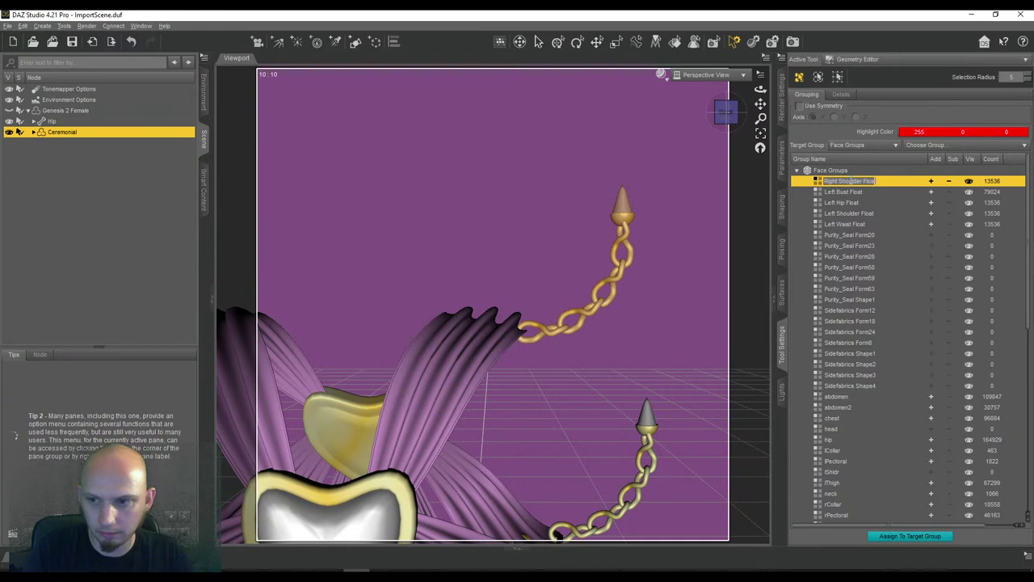
key(Return)
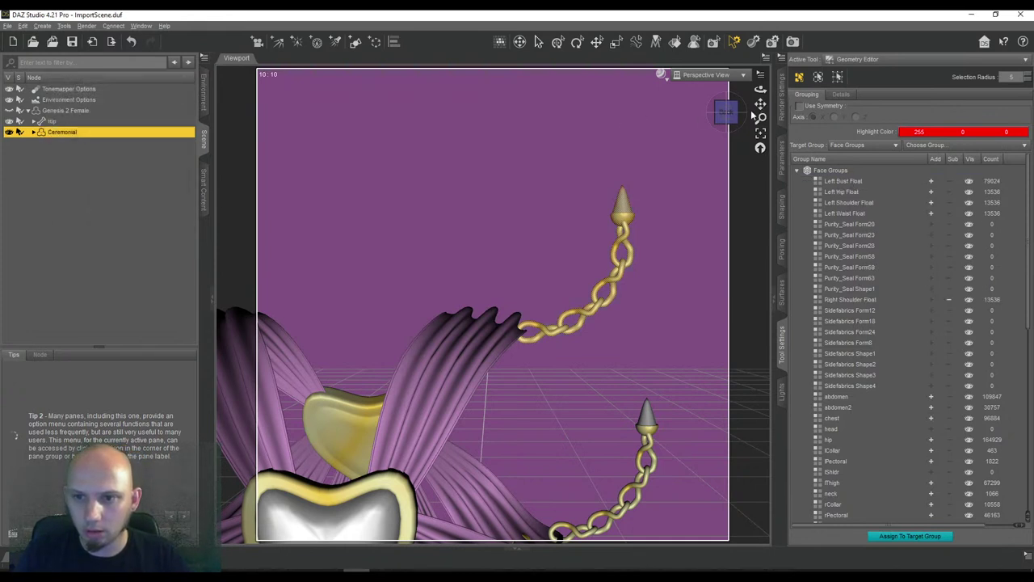
Select the complete right bust chain with its spike and assign its faces to the empty Purity_Seal Form20 group
drag(760, 104, 760, 17)
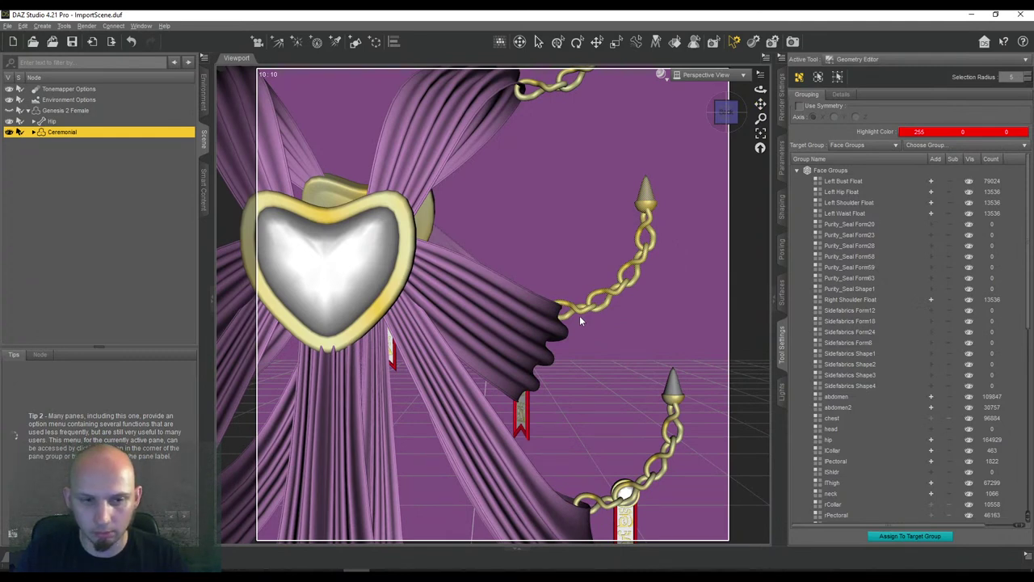
mouse_move(760, 104)
mouse_down()
mouse_move(783, 90)
mouse_move(768, 101)
mouse_up()
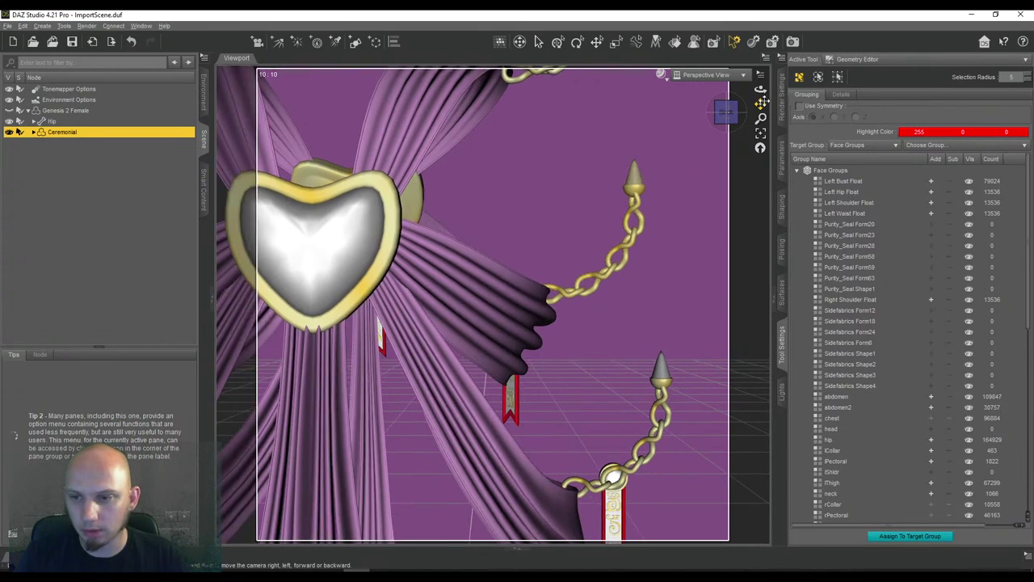
click(847, 225)
right_click(848, 225)
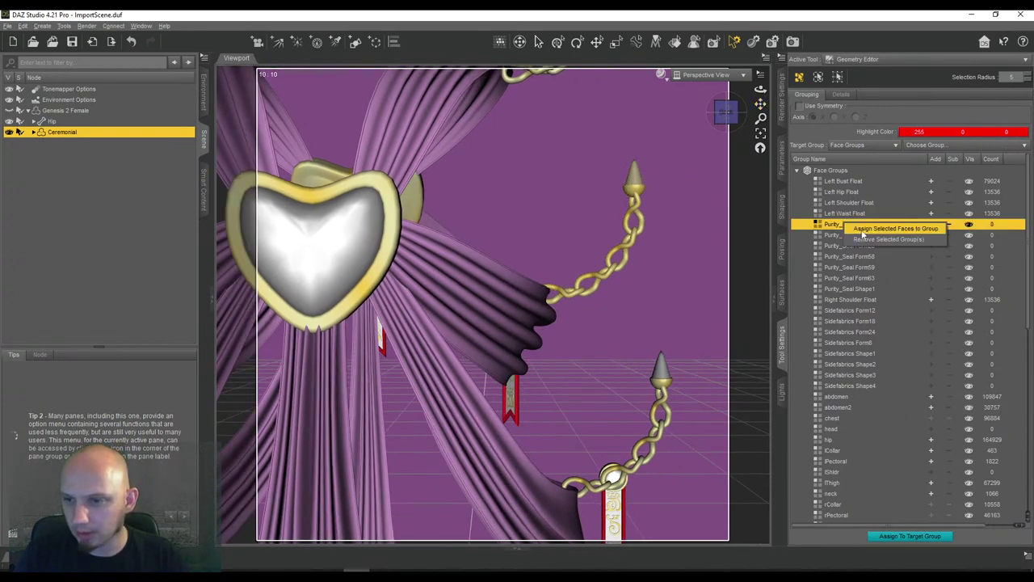
click(862, 231)
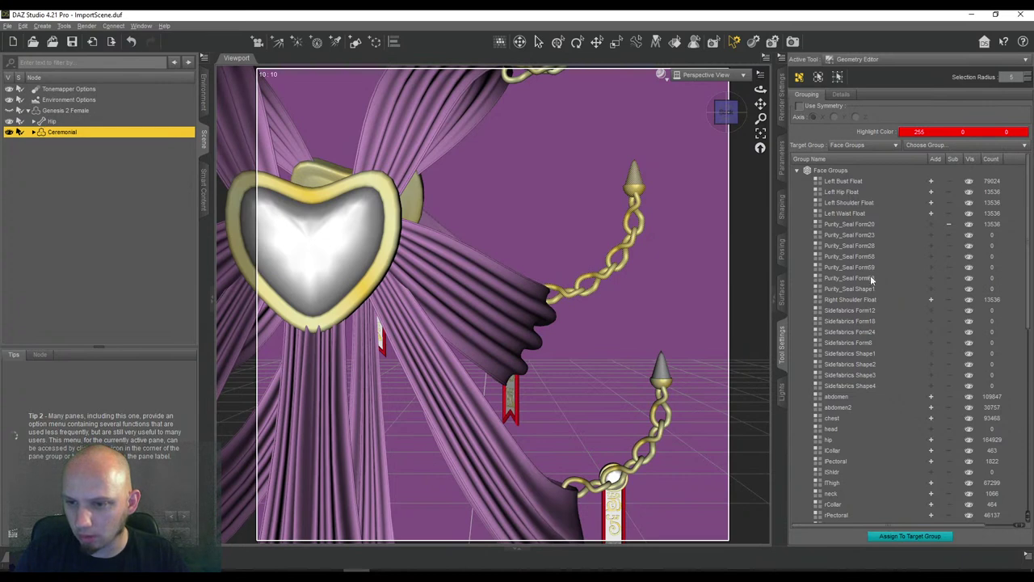
Rename the Purity_Seal Form20 face group to Right Bust Float
double_click(856, 226)
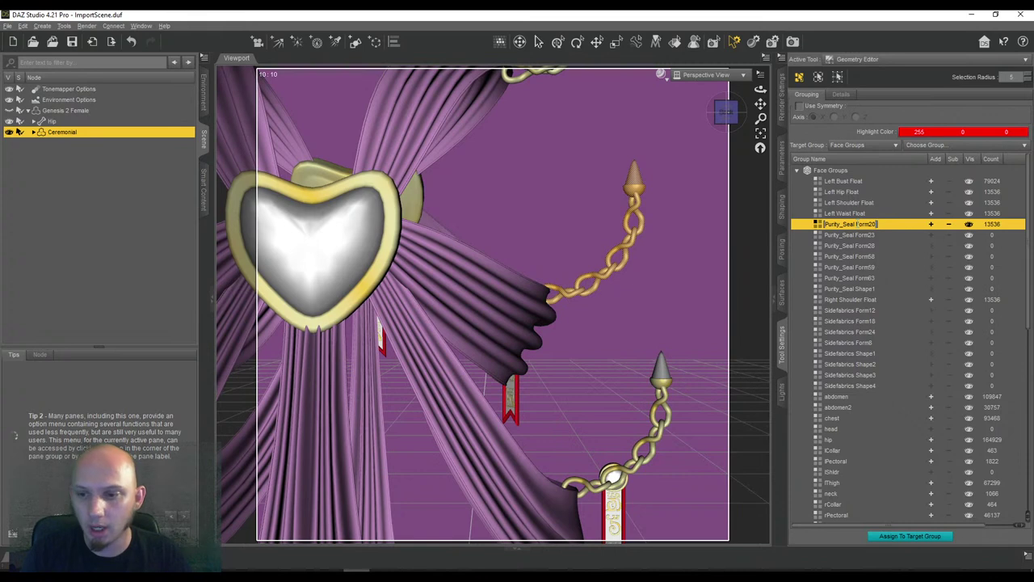
scroll(423, 210, down, 10)
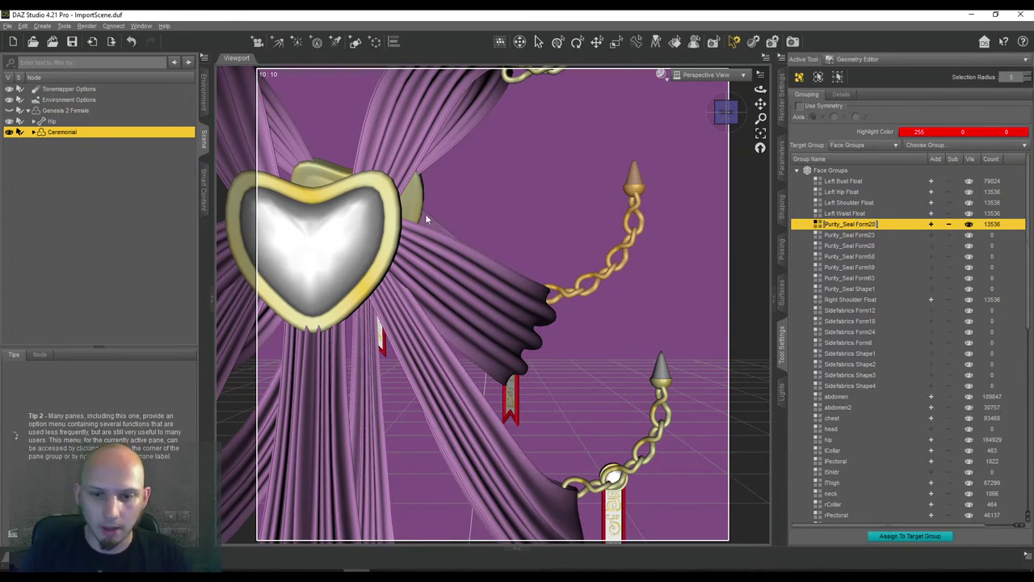
drag(760, 103, 769, 29)
scroll(608, 253, up, 10)
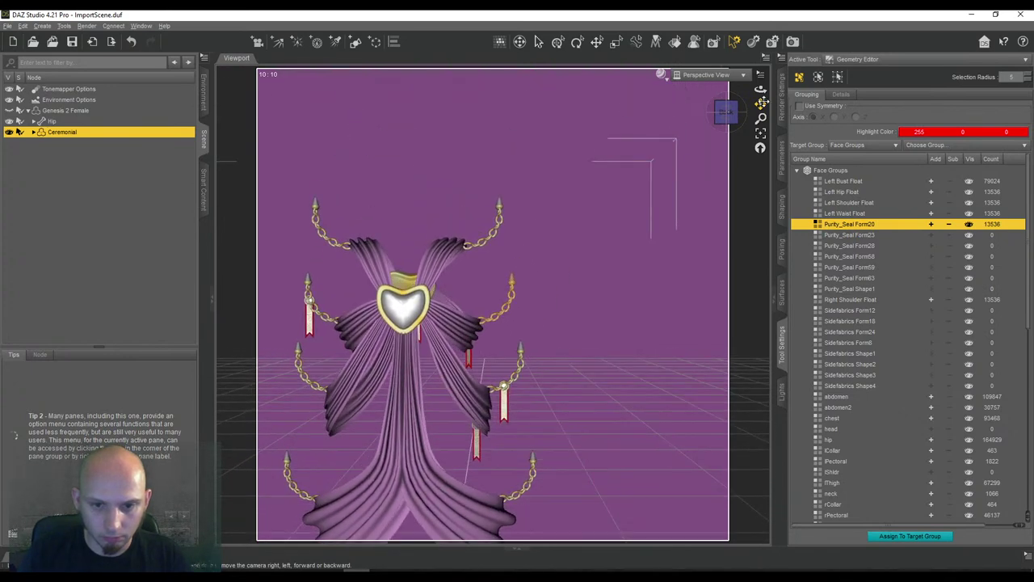
scroll(607, 253, up, 3)
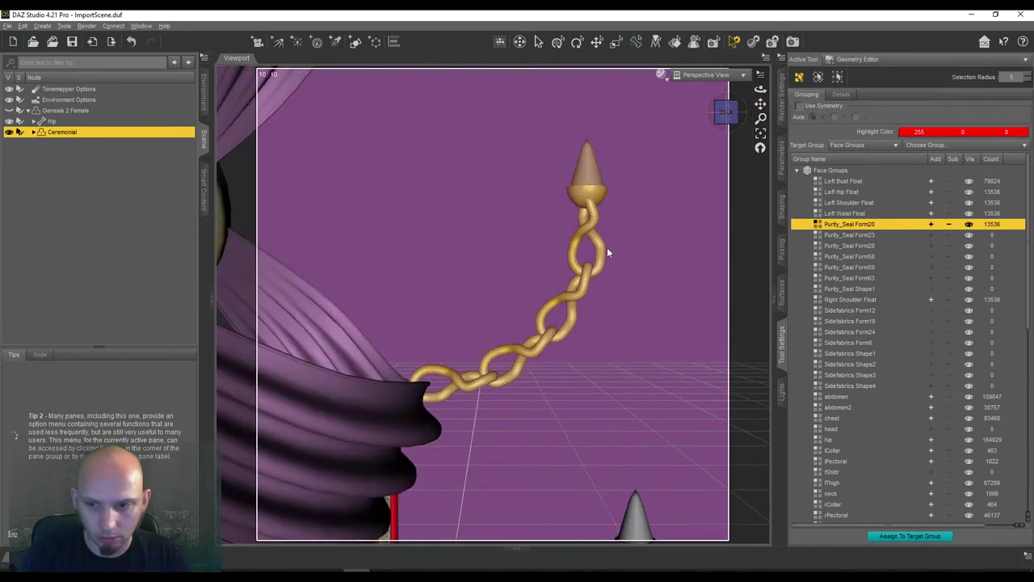
double_click(888, 226)
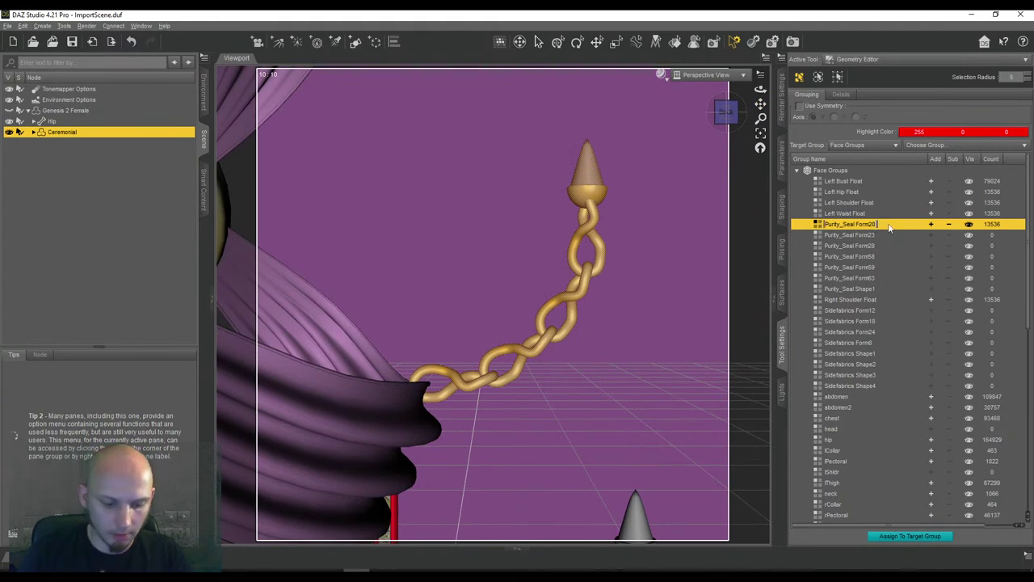
text(Right B)
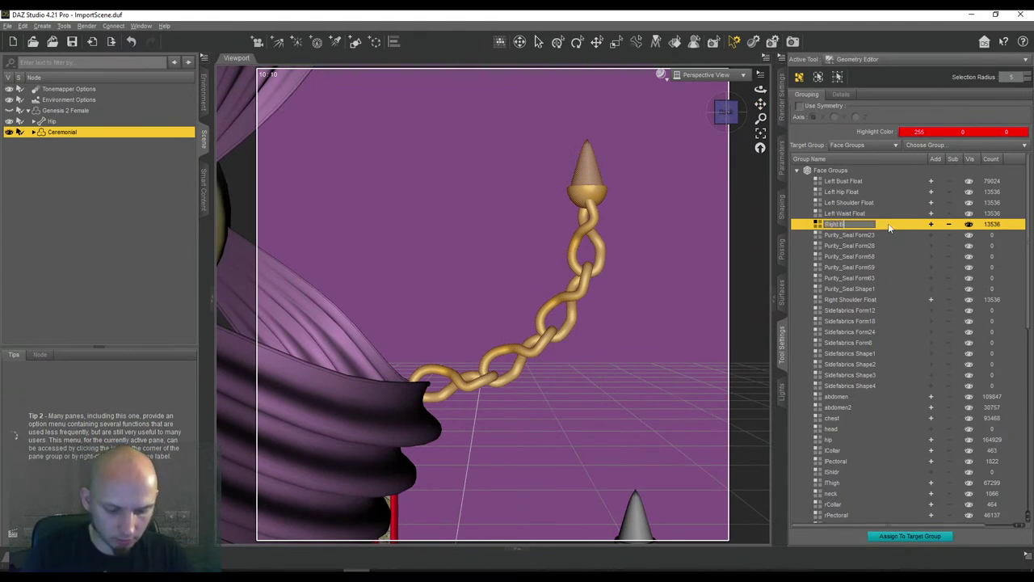
text(ust Float)
key(Return)
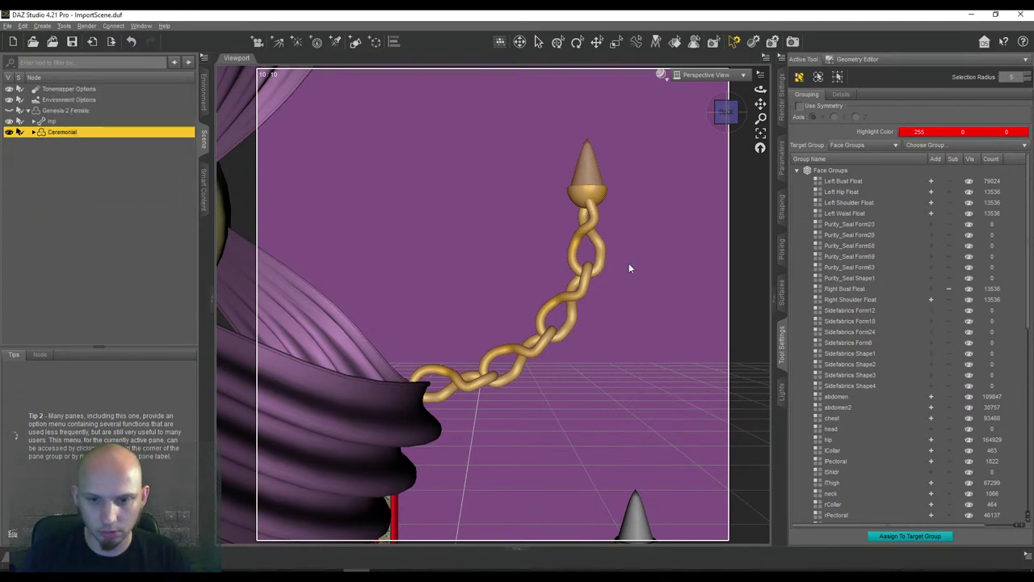
Select the complete right waist chain with its spike and purity seal and assign its faces to the Purity_Seal Form23 group
scroll(670, 212, down, 4)
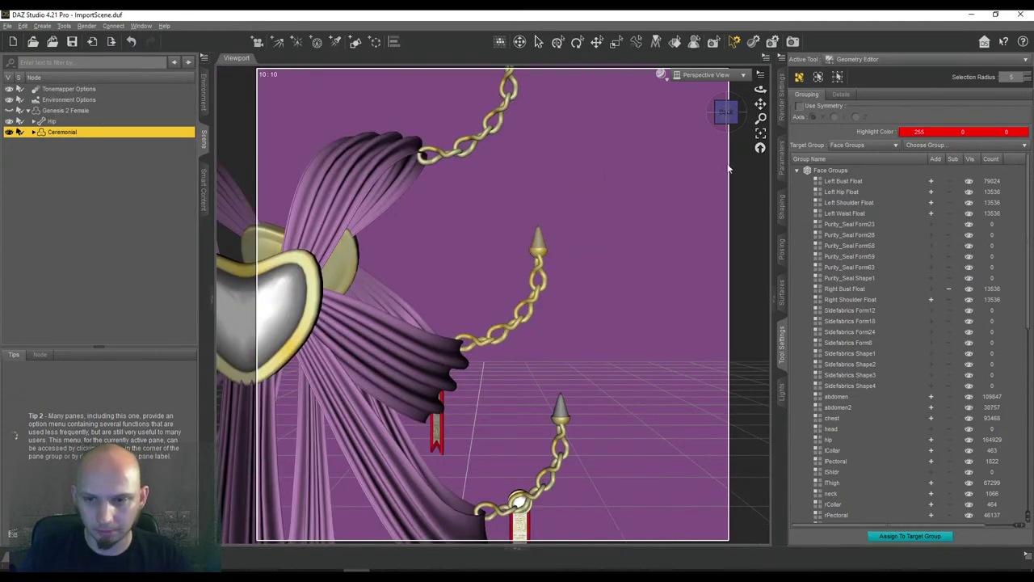
drag(760, 104, 777, 16)
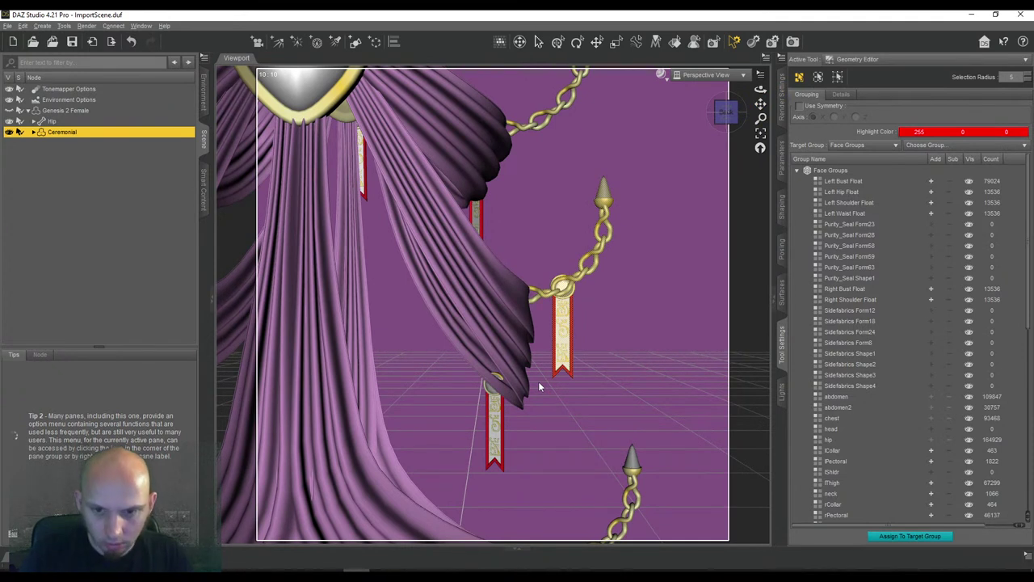
click(853, 225)
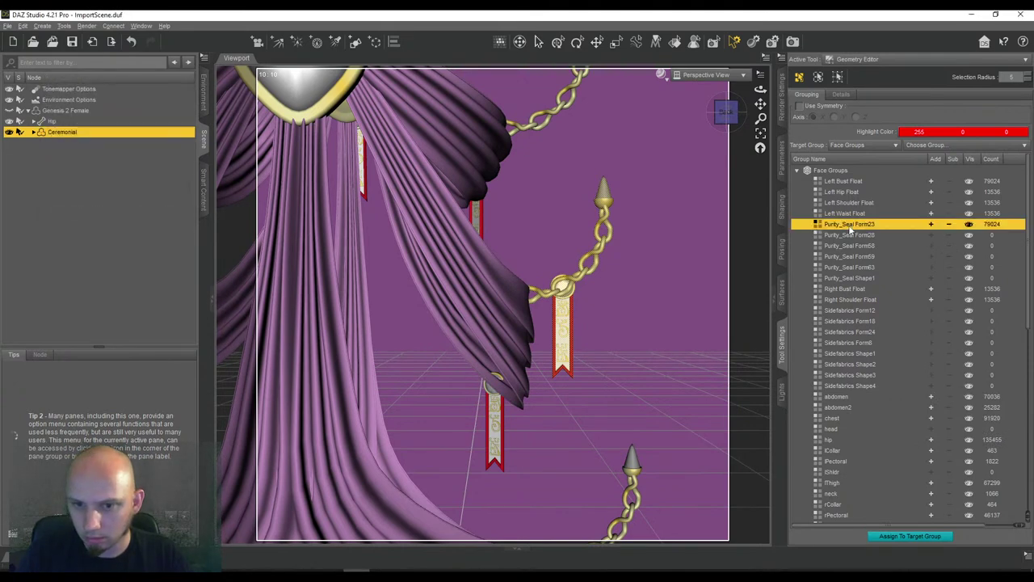
Rename the Purity_Seal Form23 face group to Right Waist Float
double_click(850, 227)
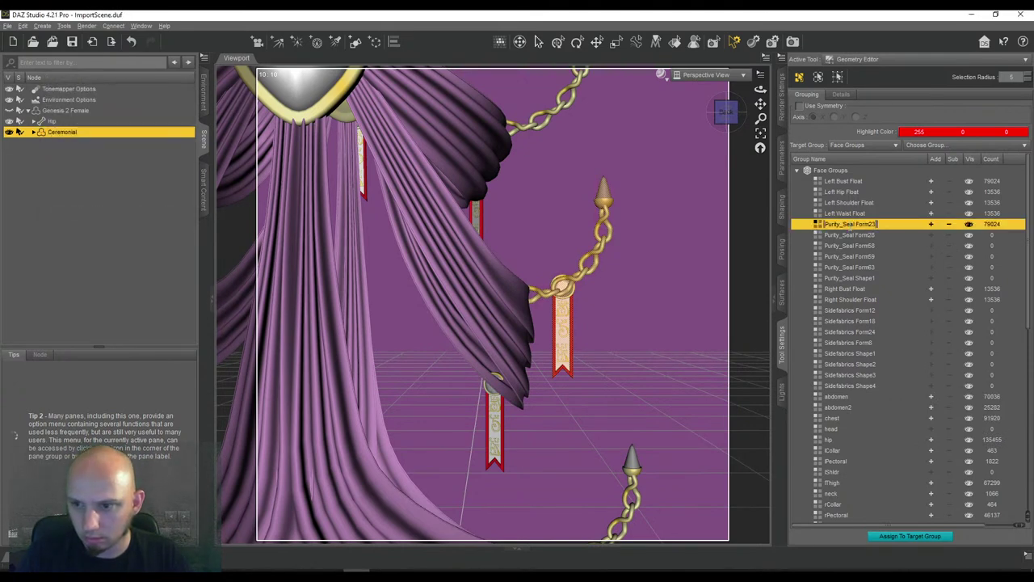
text(Right Waist Float)
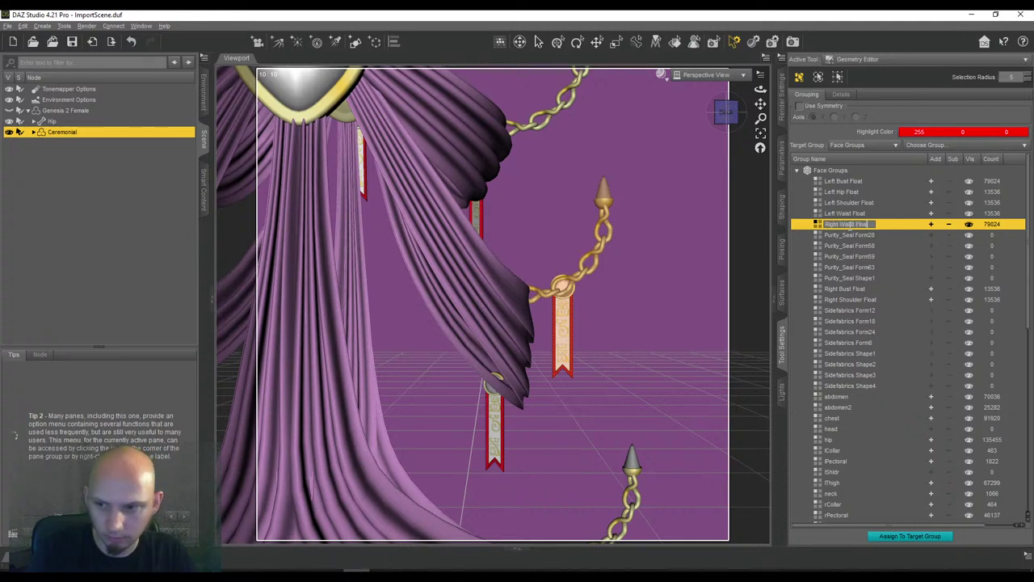
key(Return)
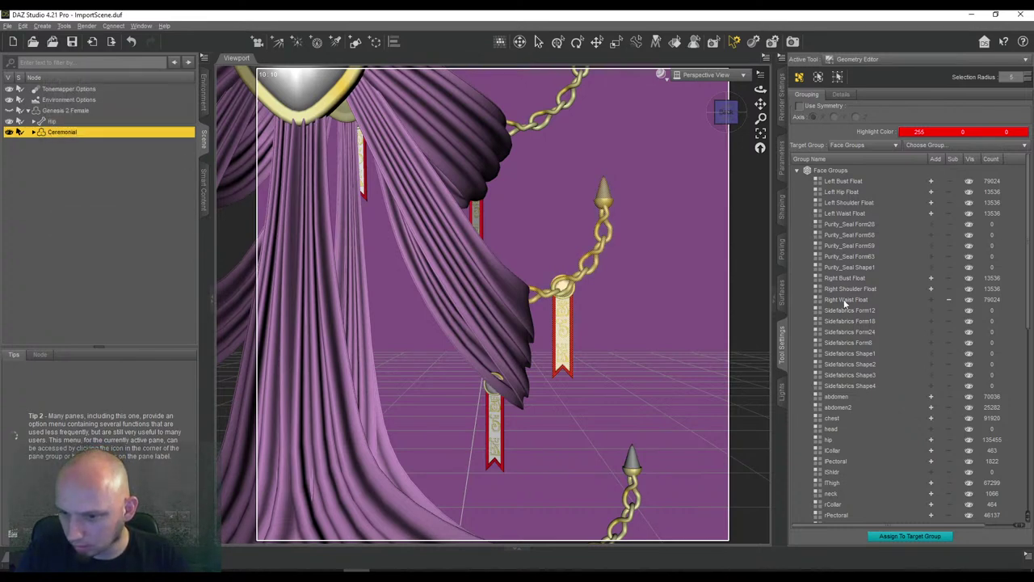
drag(1029, 257, 1030, 293)
scroll(1029, 293, up, 3)
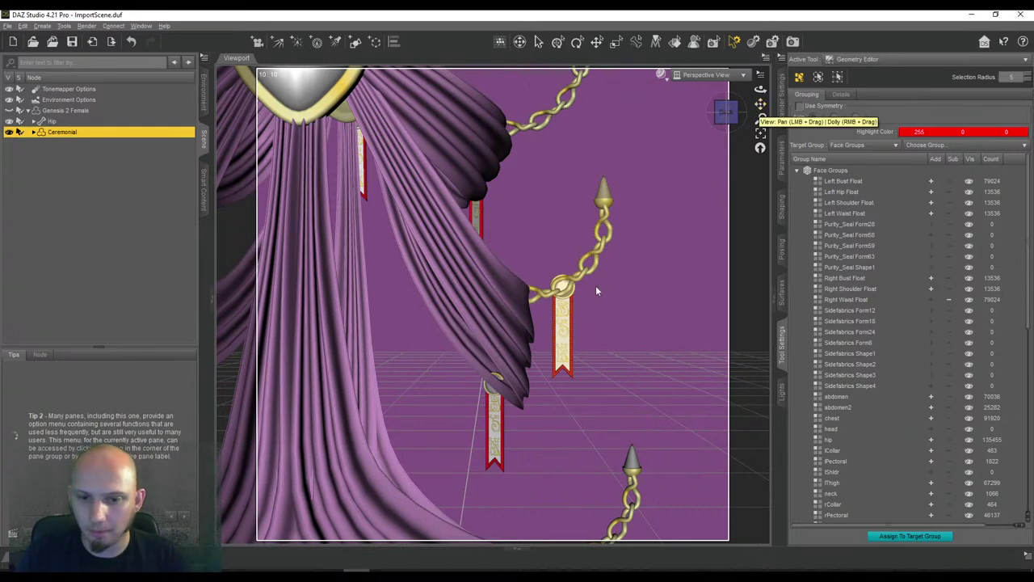
click(857, 193)
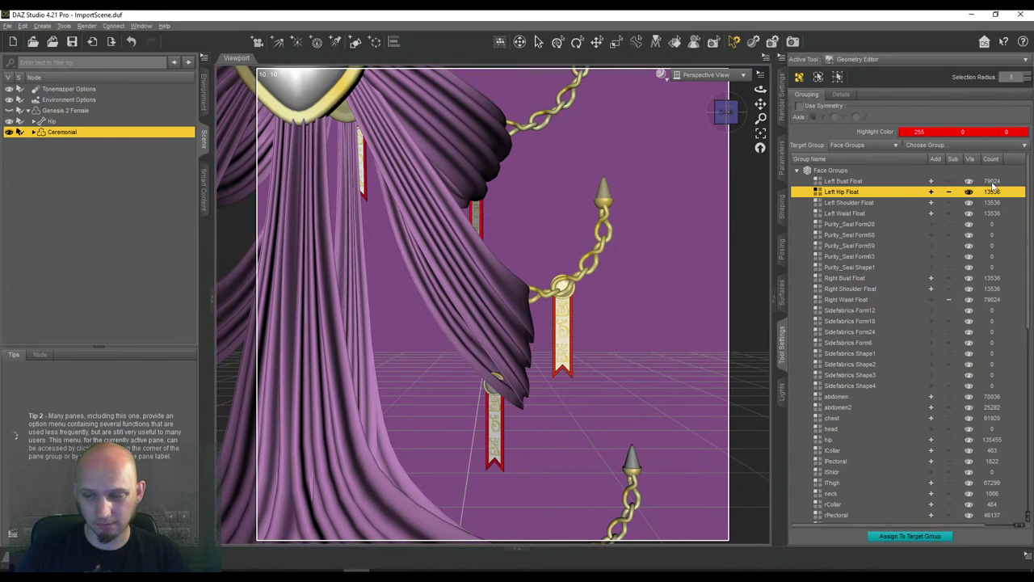
Select the complete right hip chain with its spike and assign its faces to the empty Purity_Seal Form28 group
drag(760, 103, 727, 85)
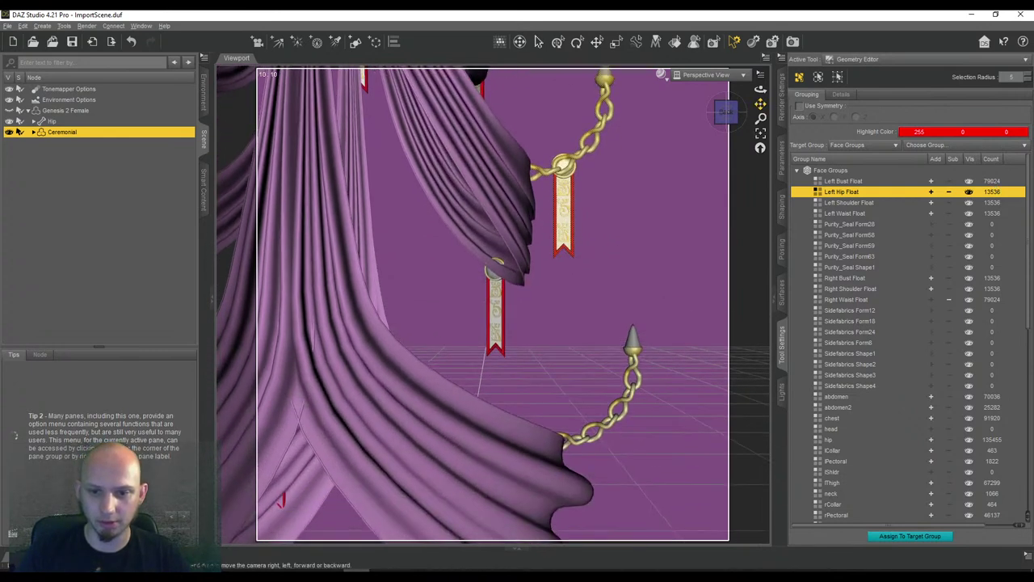
scroll(640, 231, up, 5)
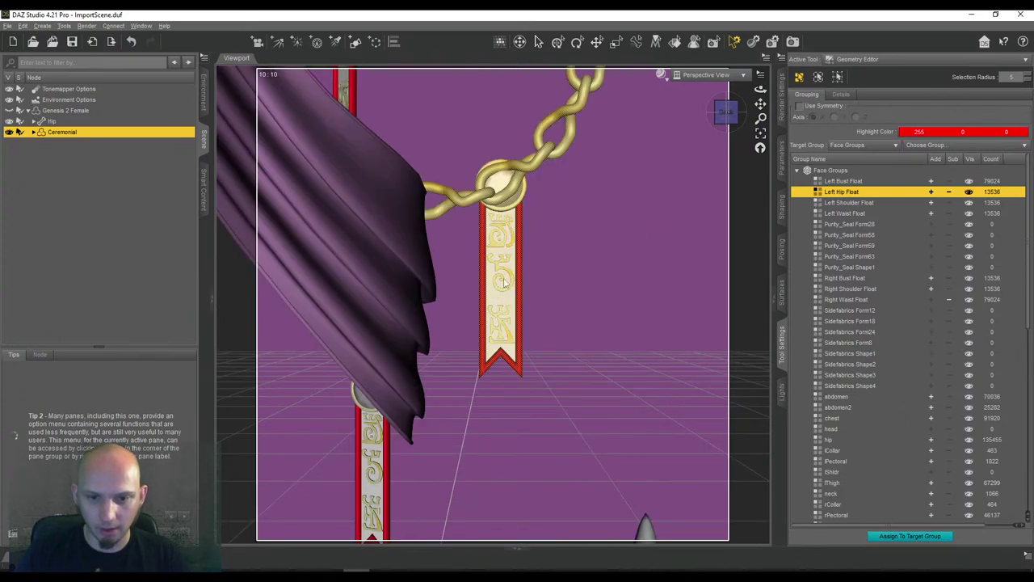
scroll(599, 296, down, 5)
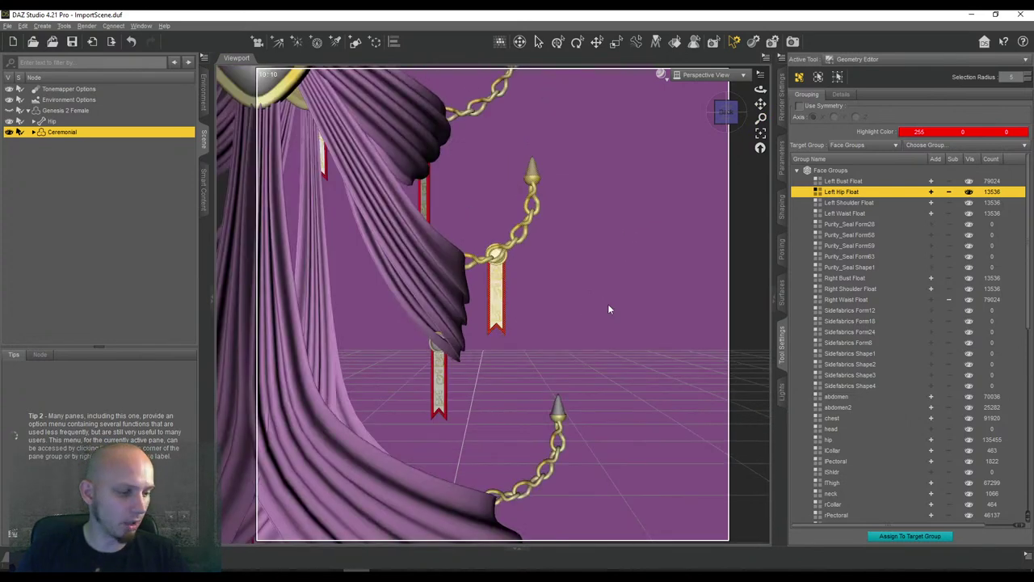
drag(760, 104, 779, 22)
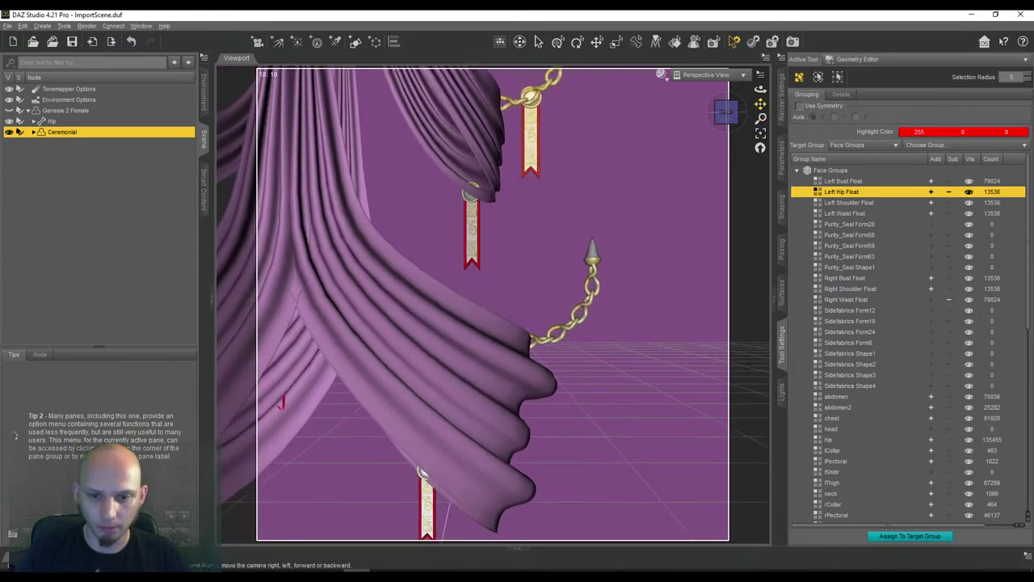
drag(636, 194, 539, 345)
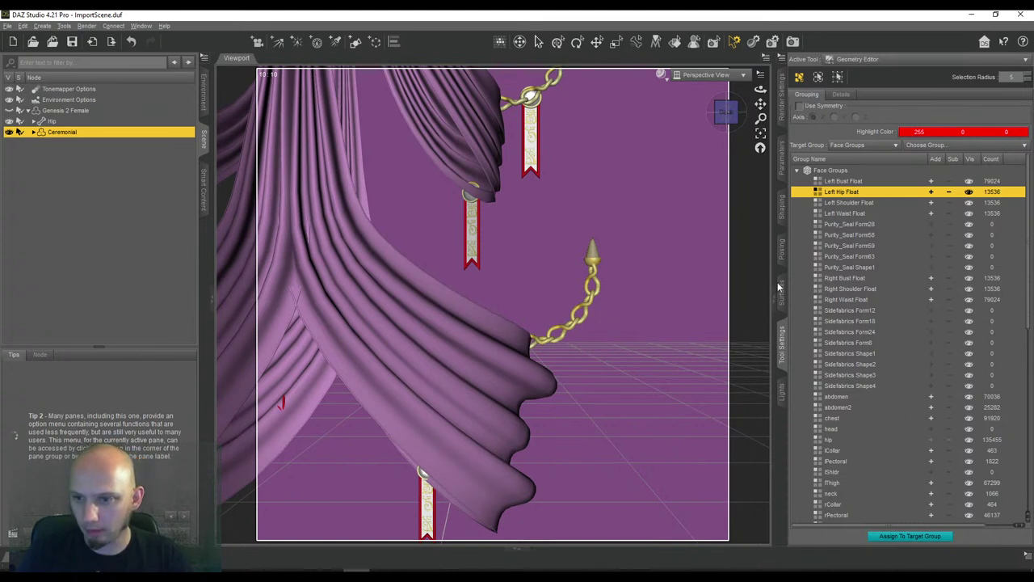
click(866, 224)
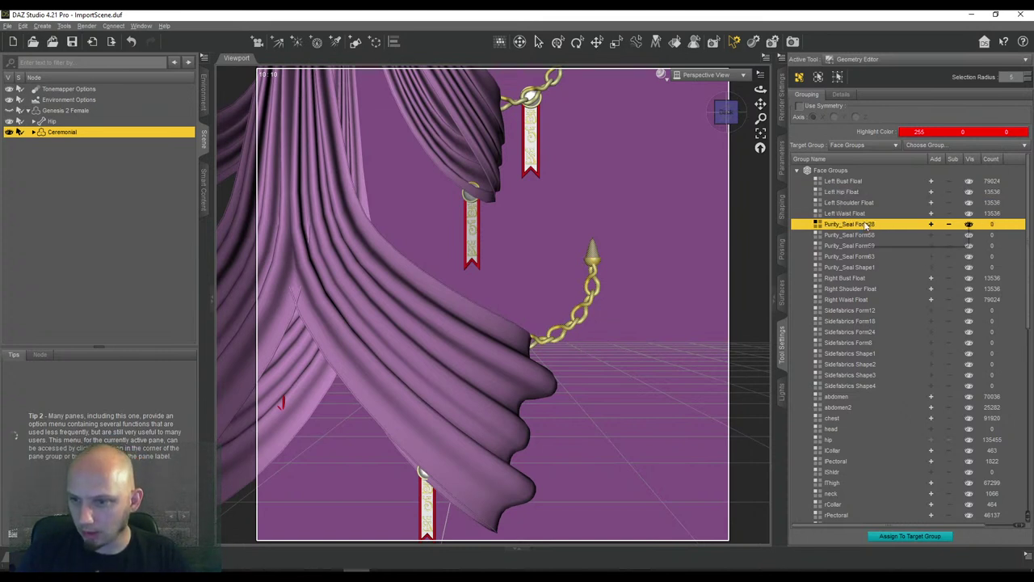
right_click(866, 226)
click(877, 229)
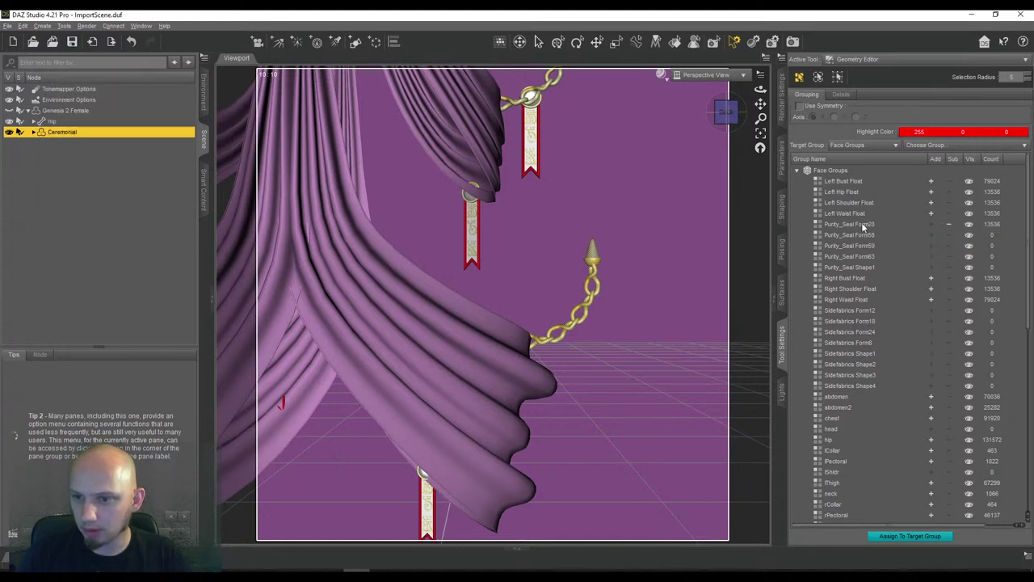
Rename the Purity_Seal Form28 face group to Right Hip Float
double_click(850, 225)
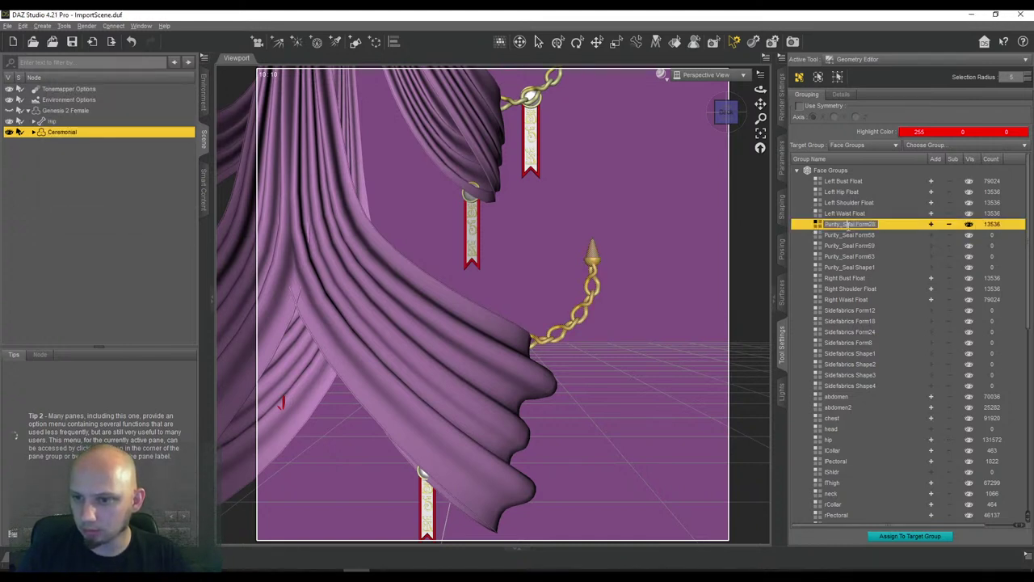
key(ctrl+a)
text(Right)
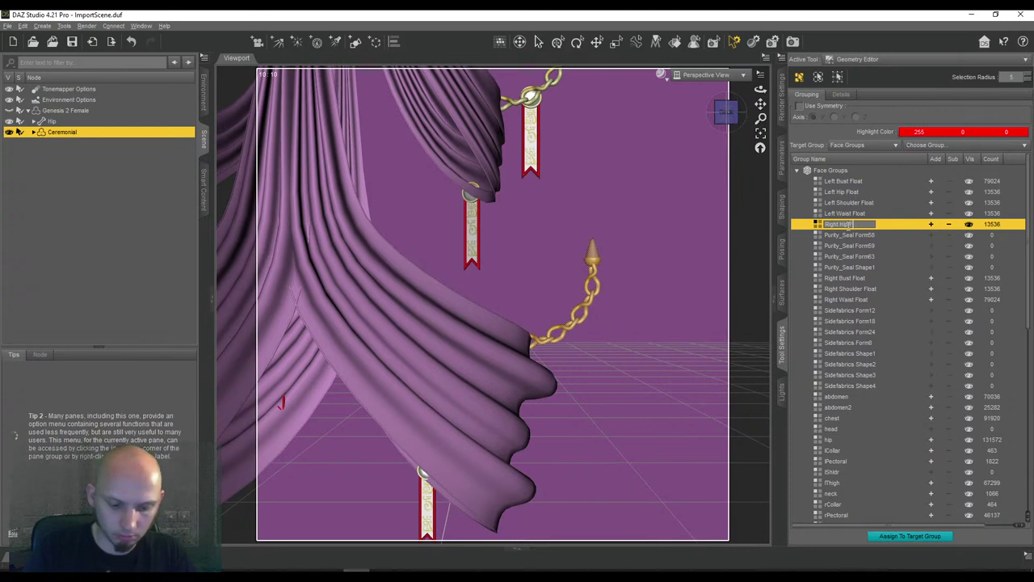
key(Return)
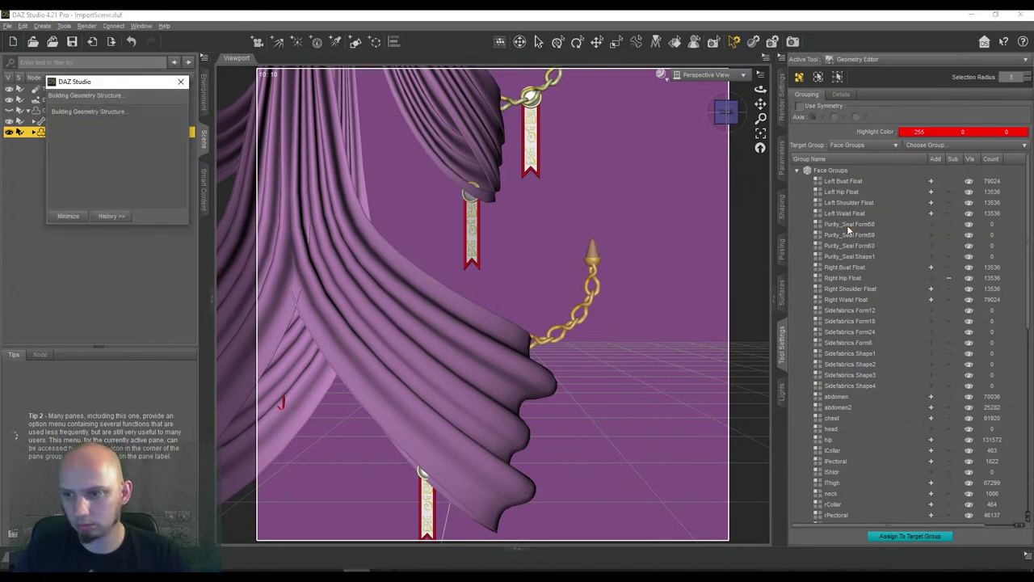
Select the empty Purity_Seal and Sidefabrics face groups plus the empty head, lShldr and rShldr groups, and remove them all
key(Return)
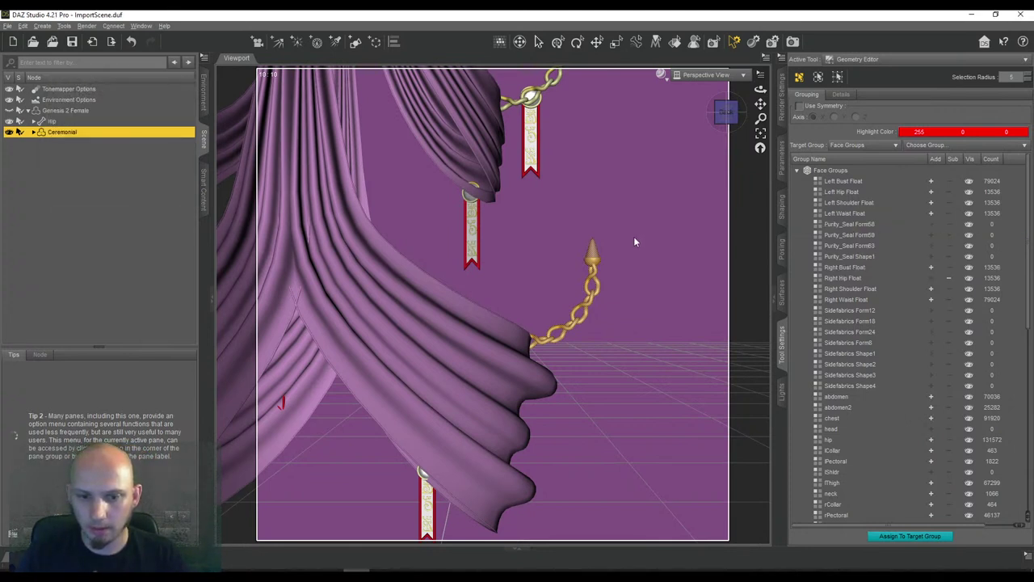
scroll(667, 245, down, 5)
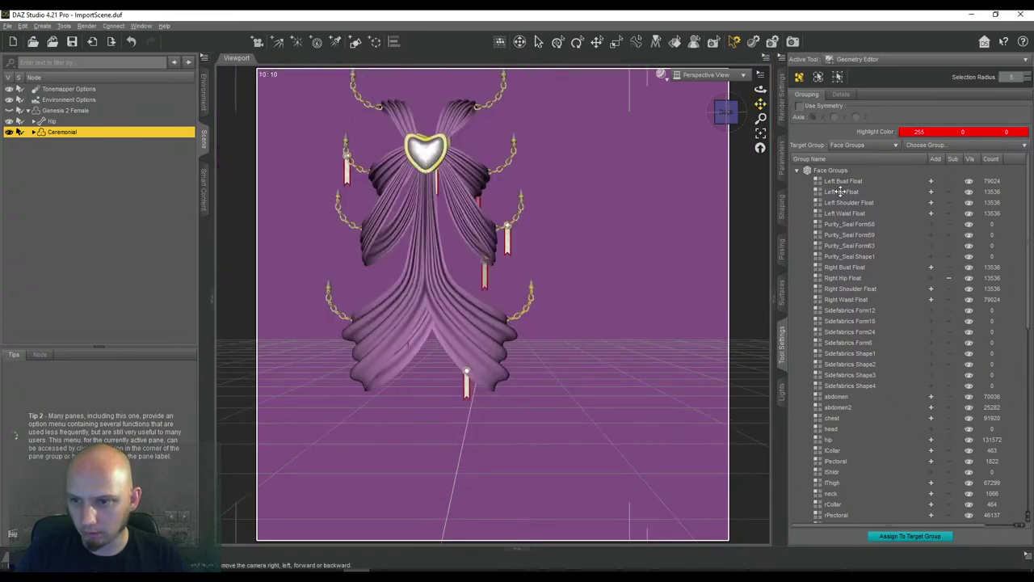
drag(834, 209, 834, 219)
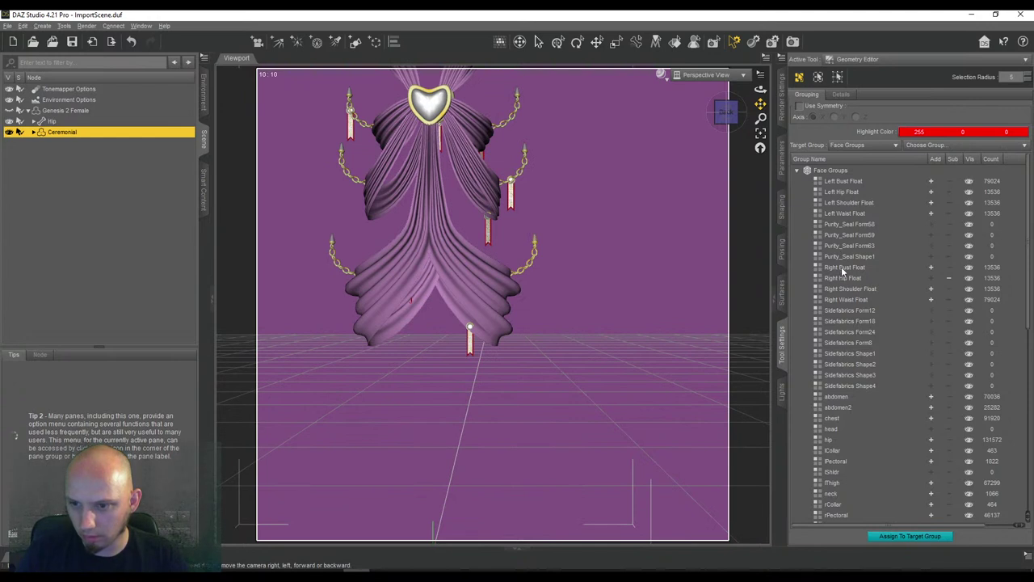
drag(844, 256, 852, 230)
drag(868, 311, 868, 392)
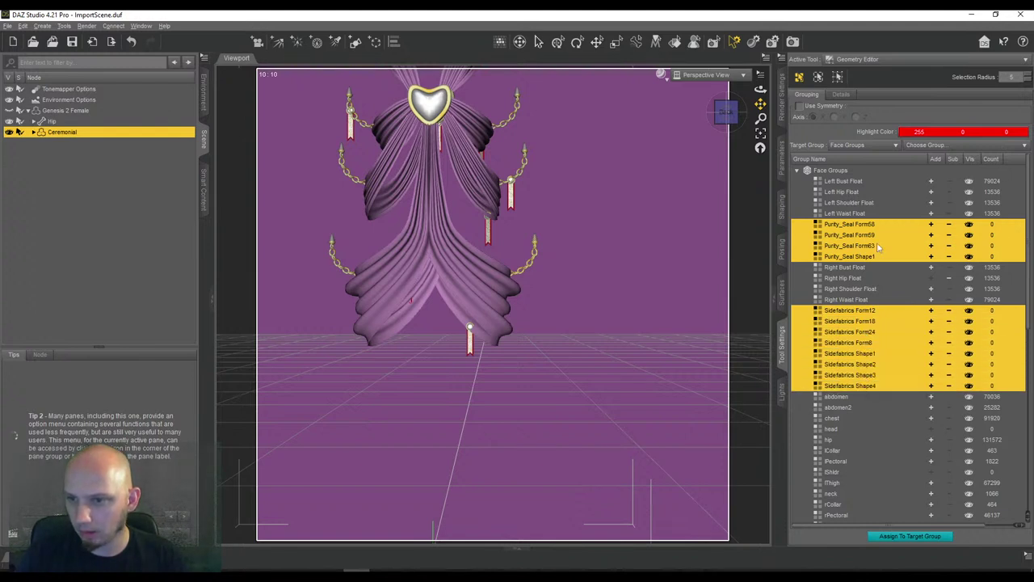
drag(1026, 217, 1028, 287)
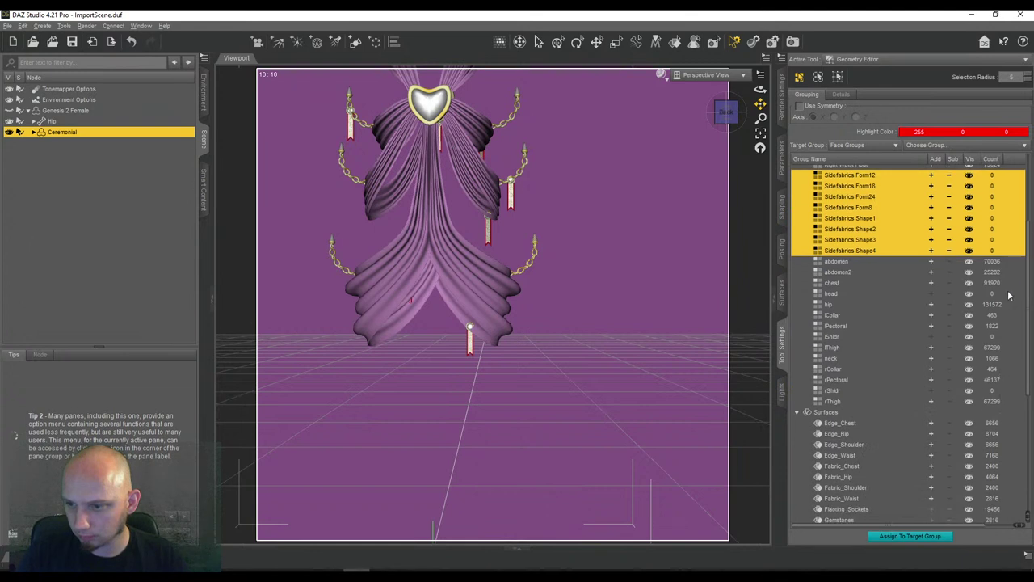
ctrl+click(848, 294)
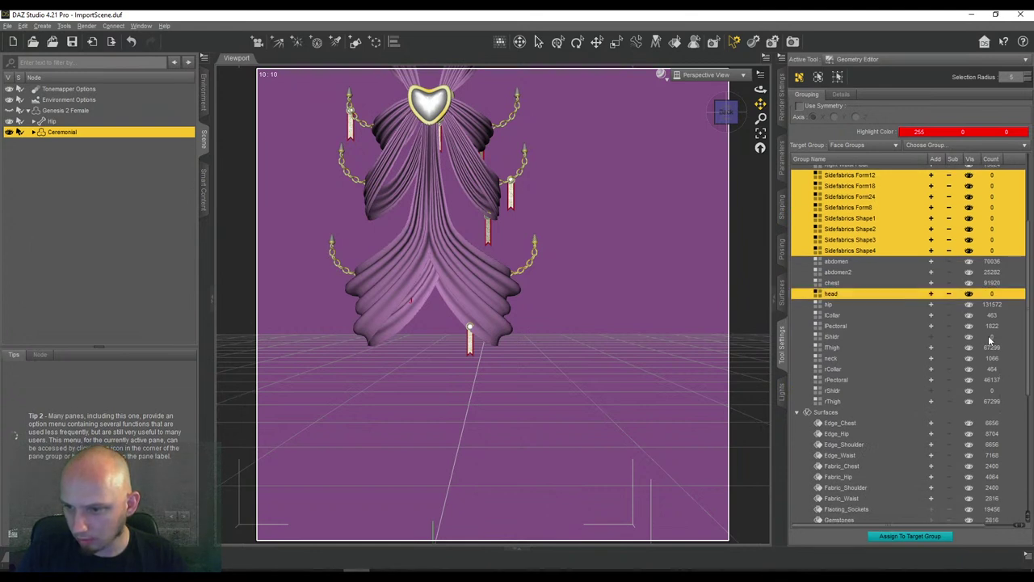
ctrl+click(860, 336)
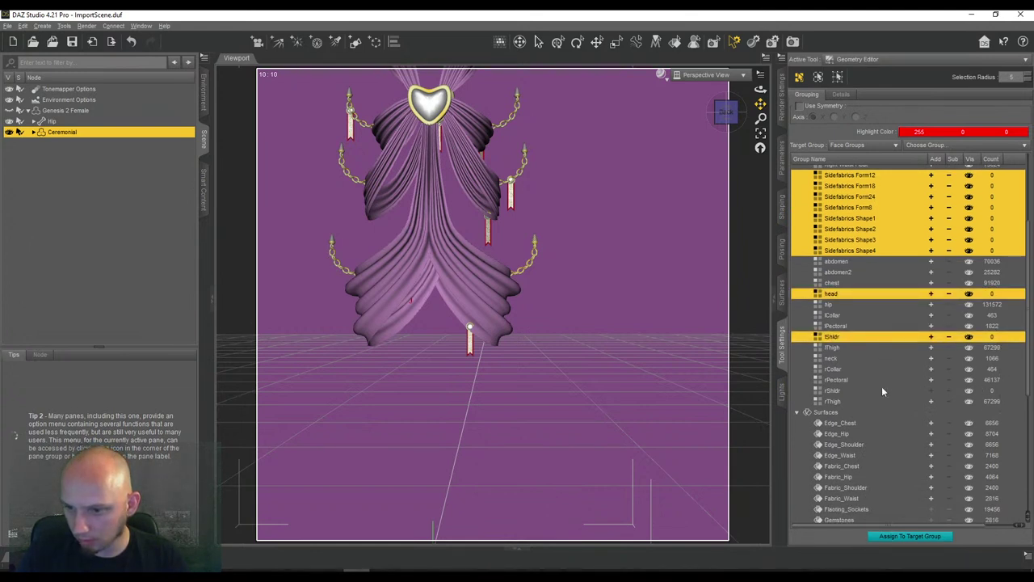
ctrl+click(842, 392)
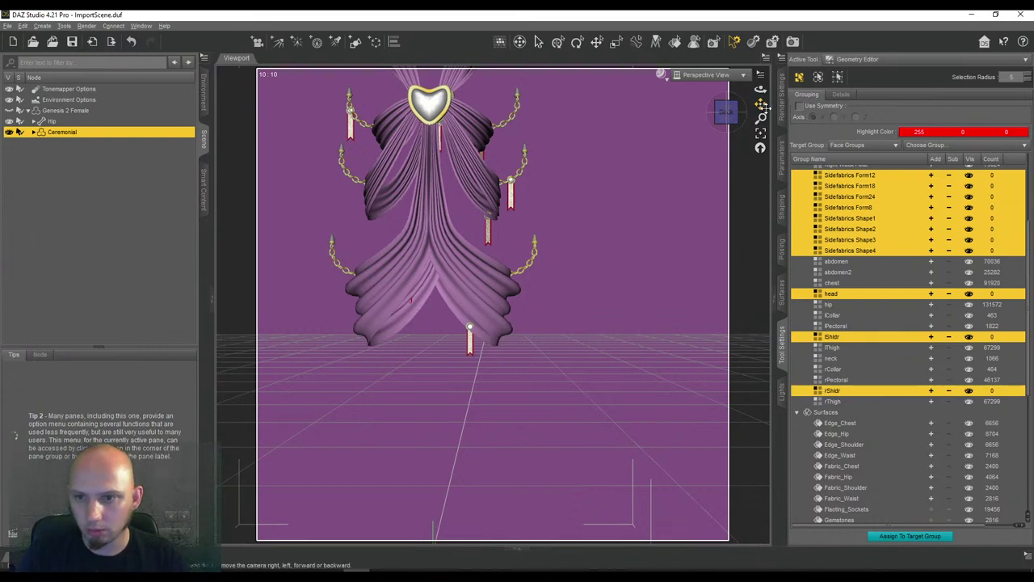
drag(760, 105, 825, 233)
drag(727, 113, 719, 113)
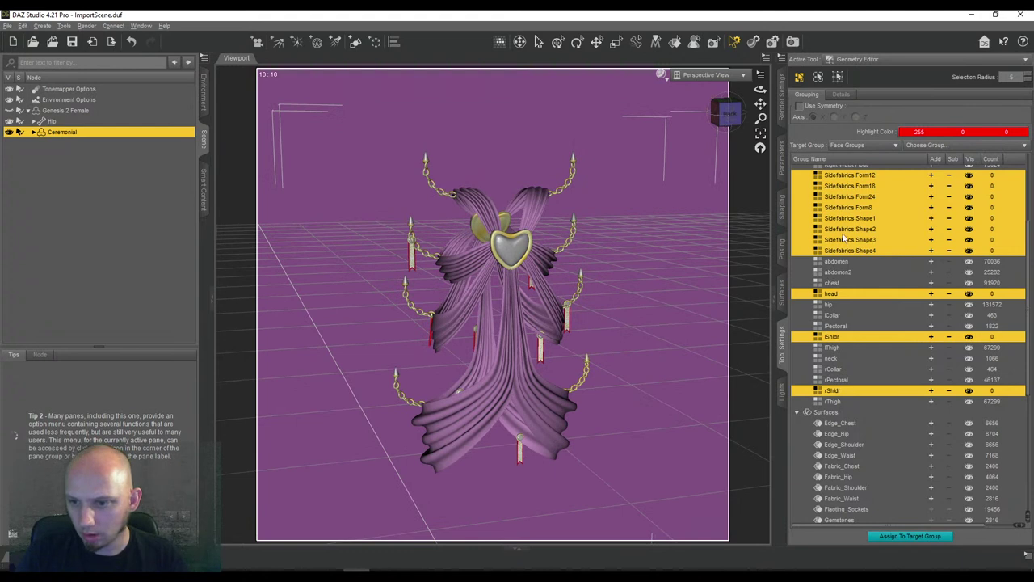
right_click(844, 235)
click(860, 233)
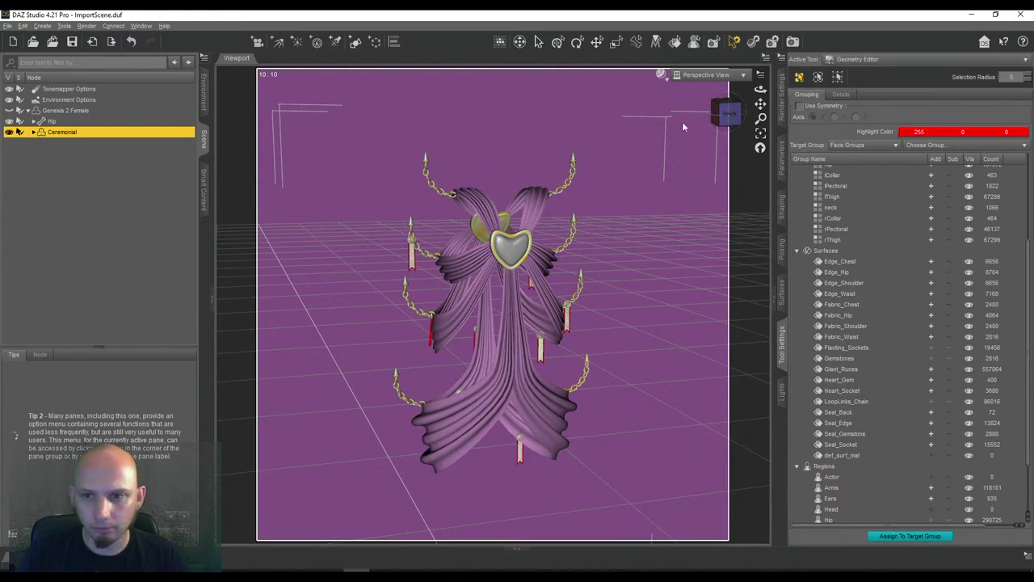
Review the remaining face groups and inspect the dress's floating chains and seals from the front
mouse_move(722, 117)
mouse_down()
mouse_move(751, 112)
mouse_move(731, 112)
mouse_up()
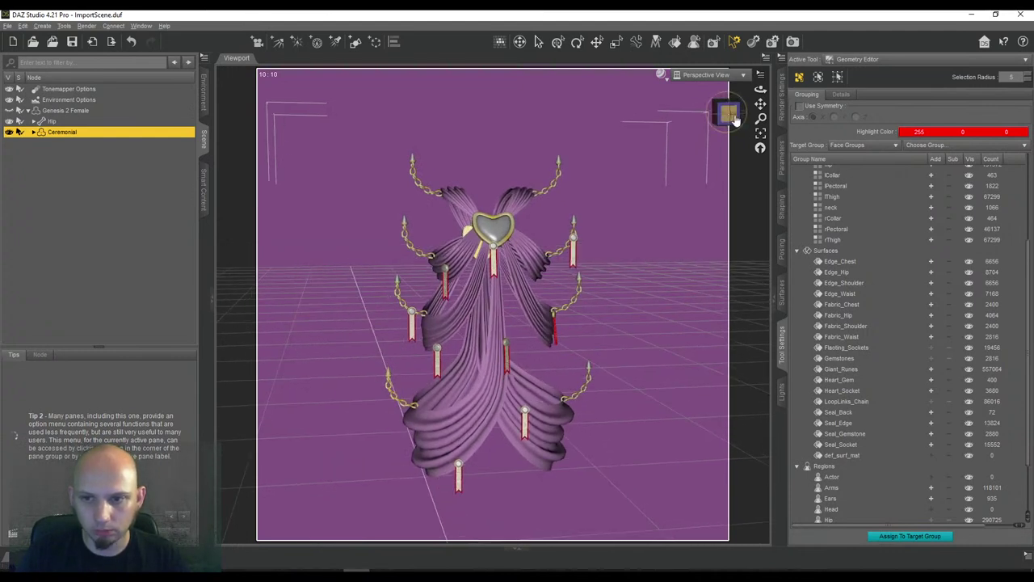
scroll(900, 255, up, 4)
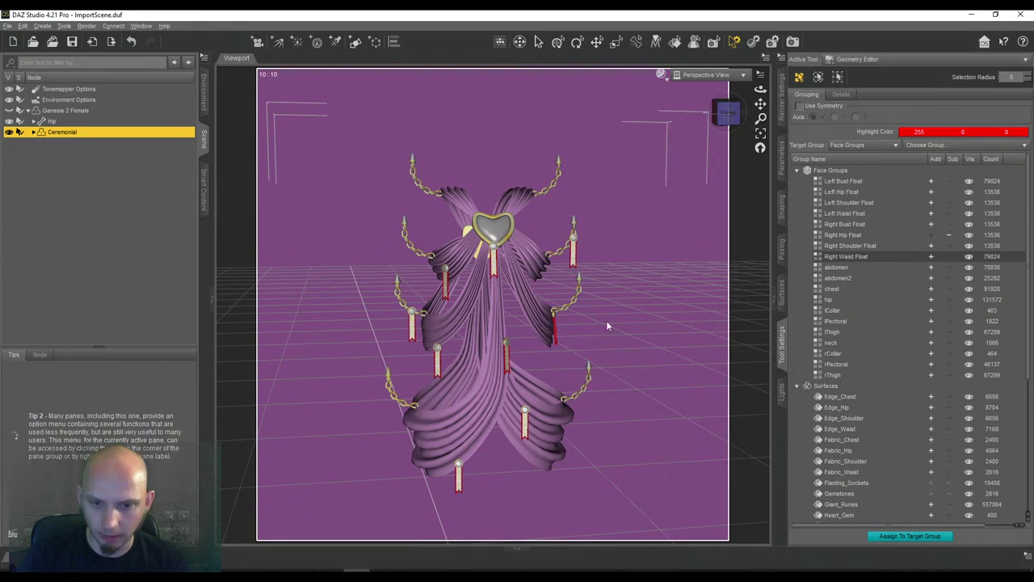
mouse_move(729, 115)
mouse_down()
mouse_move(693, 129)
mouse_move(727, 123)
mouse_move(736, 134)
mouse_up()
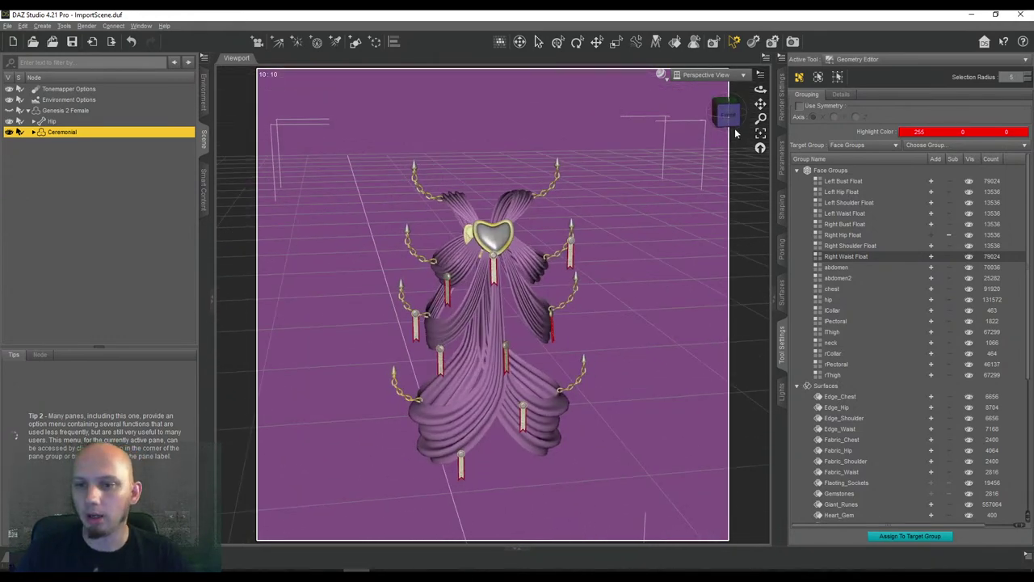
drag(726, 119, 764, 100)
scroll(759, 105, down, 1)
scroll(679, 171, up, 5)
scroll(761, 136, down, 1)
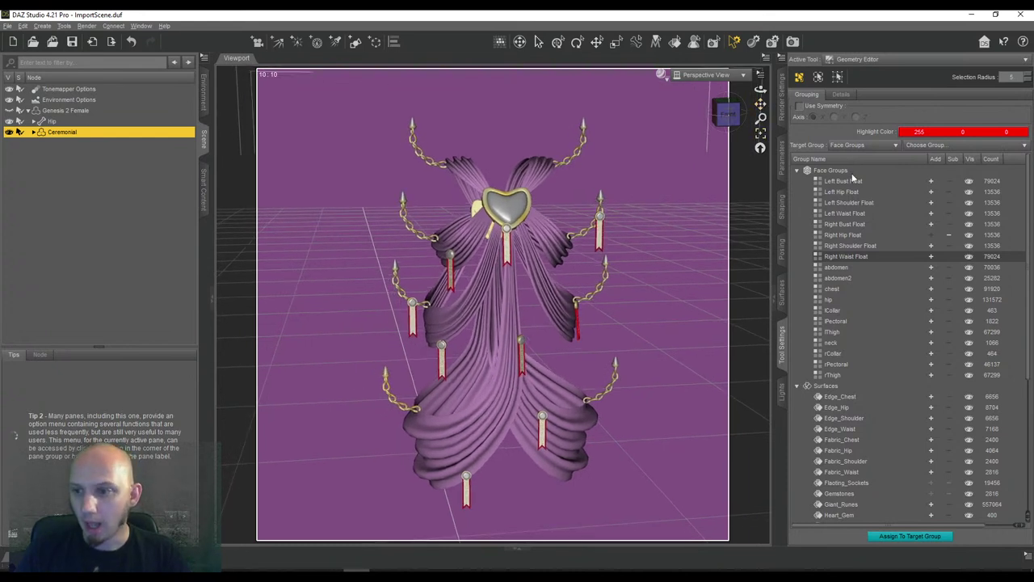
Switch the active tool to the Joint Editor and set Show Bones to On for the Ceremonial dress
click(857, 61)
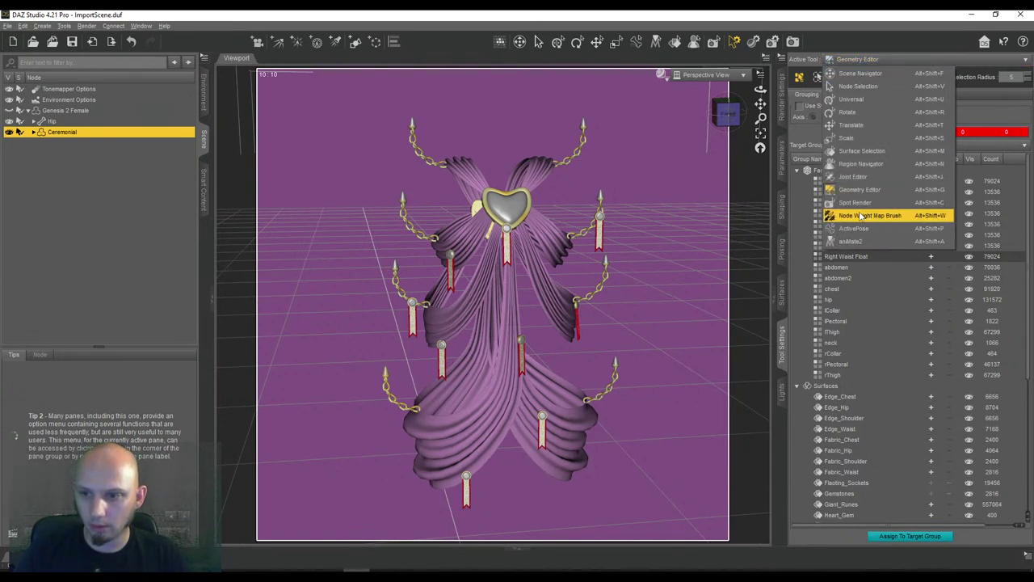
click(858, 177)
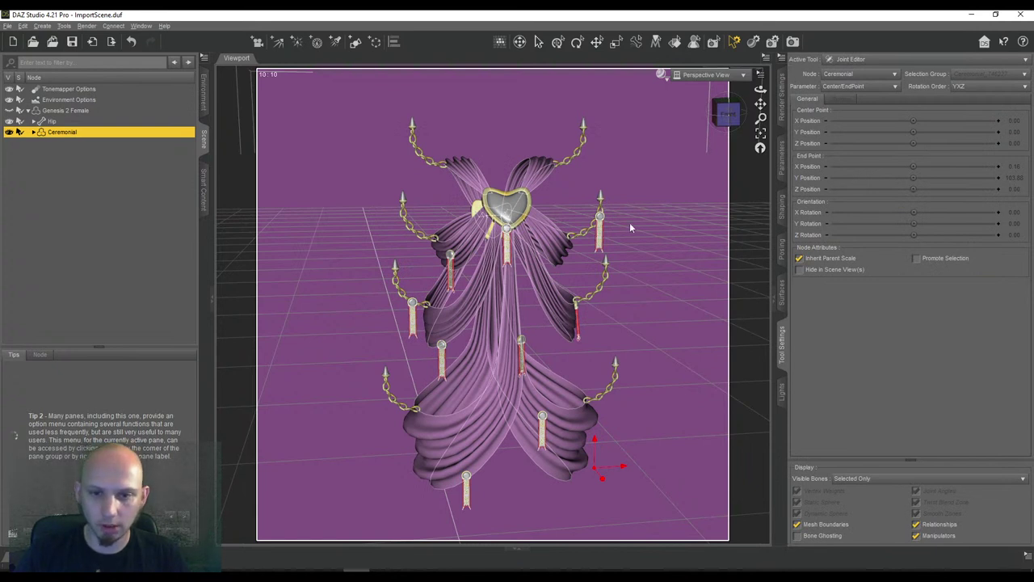
click(781, 97)
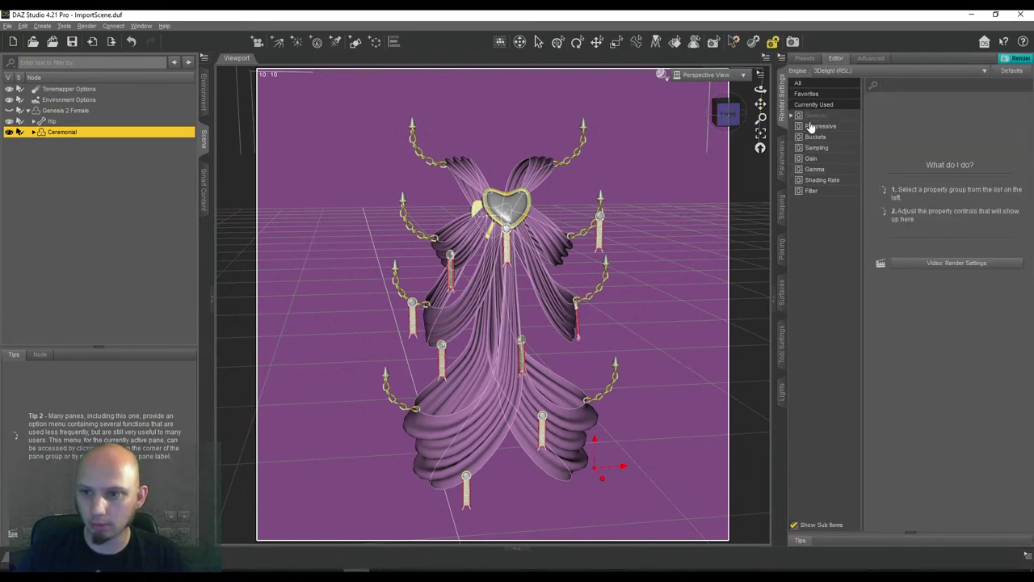
click(782, 159)
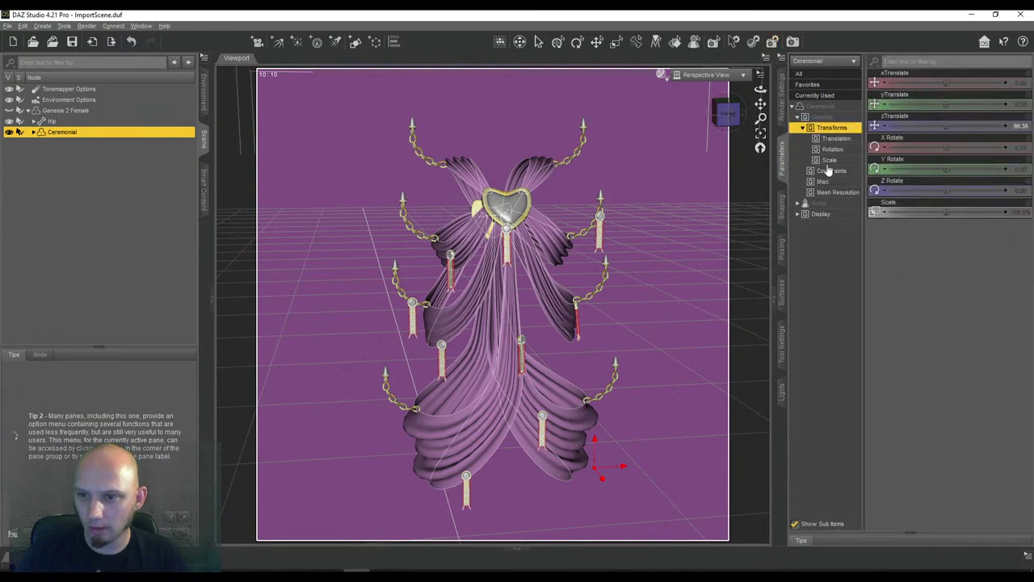
click(822, 214)
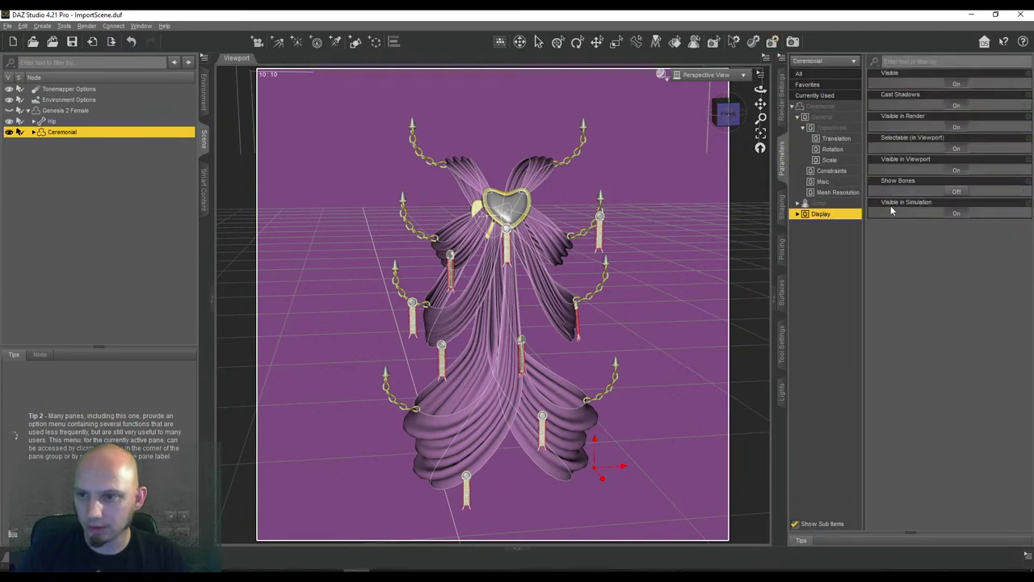
click(957, 190)
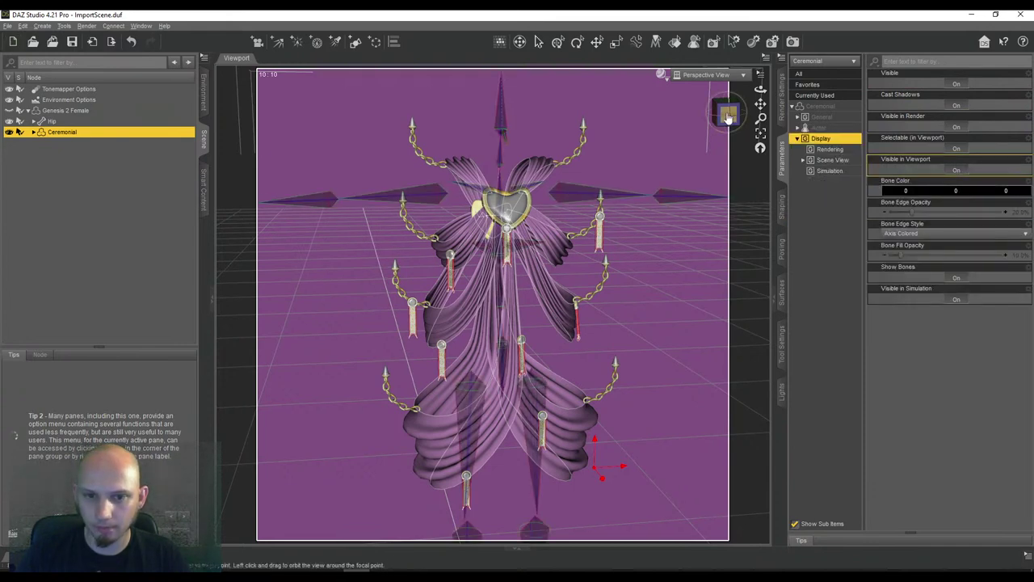
Expand the entire bone hierarchy from the Ceremonial node and enlarge the scene list to fit it
click(726, 113)
mouse_move(726, 114)
mouse_down()
mouse_move(737, 102)
mouse_move(729, 109)
mouse_up()
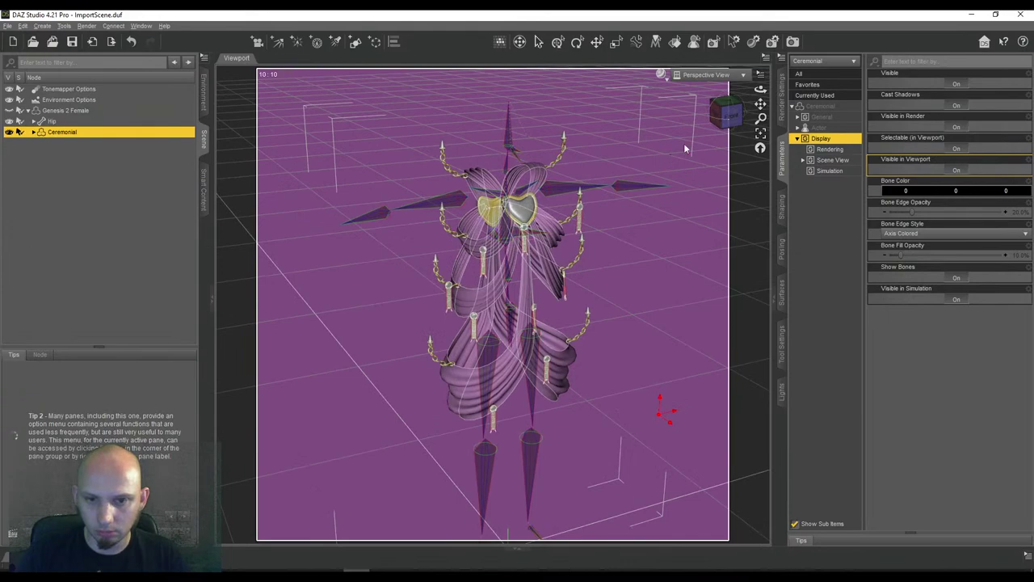
drag(720, 130, 726, 111)
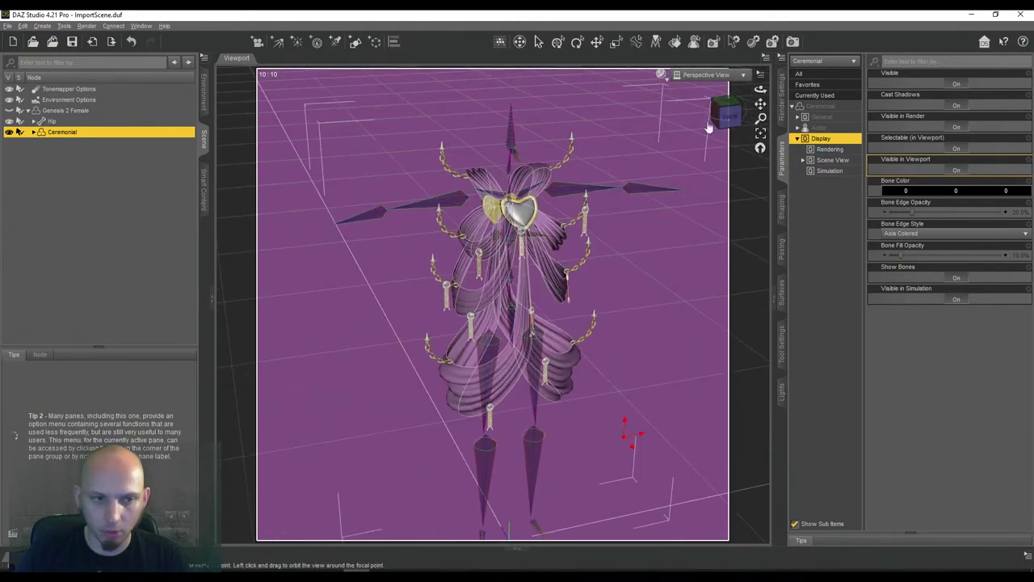
right_click(75, 132)
mouse_move(111, 208)
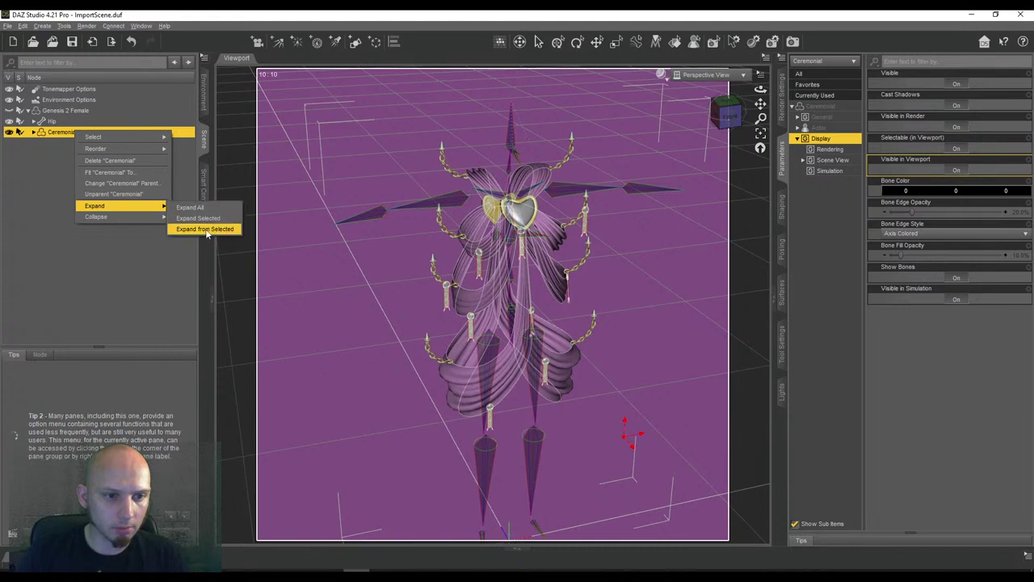
mouse_move(192, 150)
mouse_down()
mouse_move(193, 207)
mouse_move(183, 137)
mouse_up()
scroll(191, 125, down, 3)
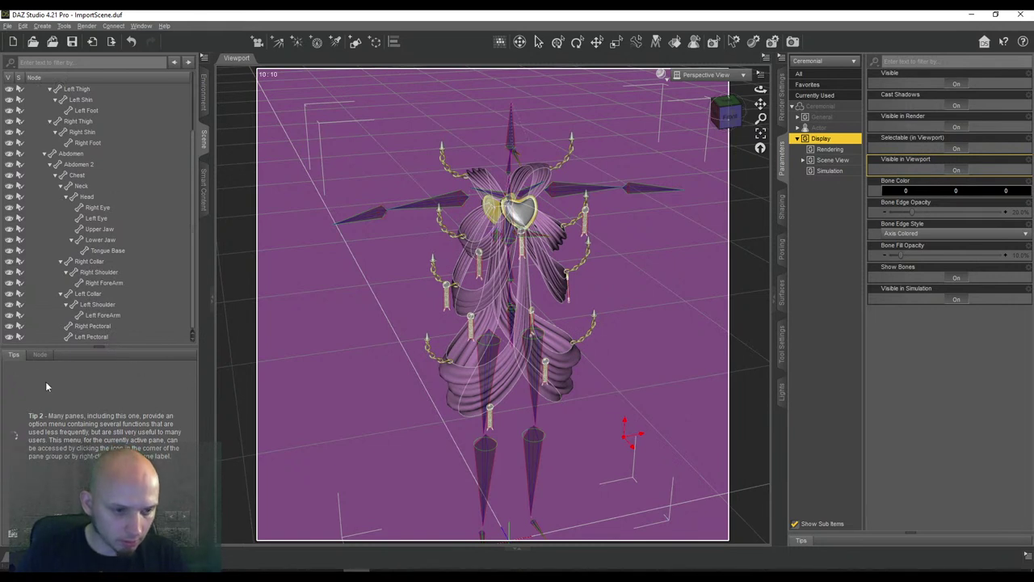
drag(23, 348, 28, 460)
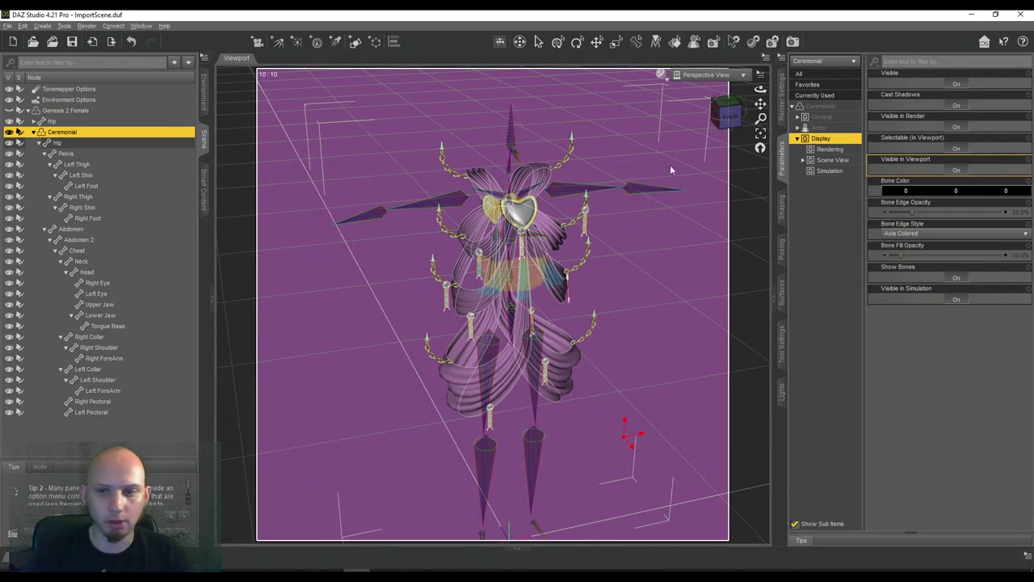
Delete the Right Foot bone from the Ceremonial dress's skeleton
drag(760, 104, 752, 8)
drag(726, 113, 718, 120)
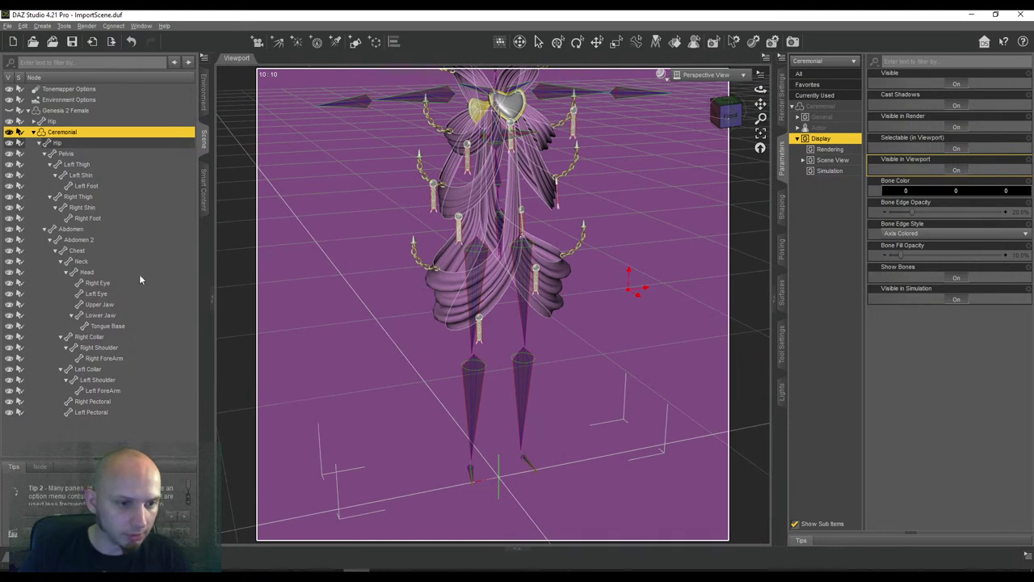
click(86, 218)
right_click(322, 406)
mouse_move(361, 468)
mouse_move(368, 446)
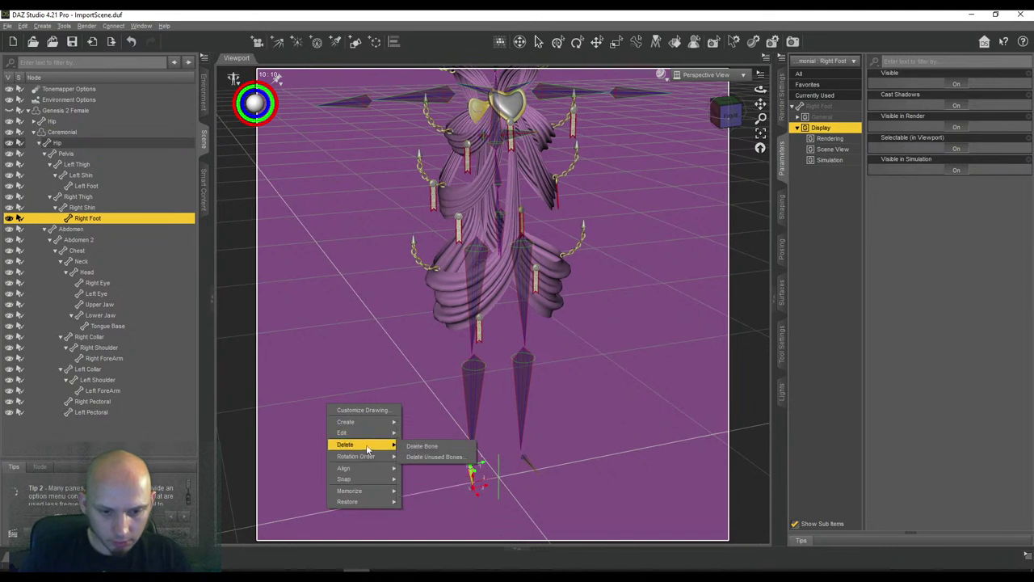
click(432, 447)
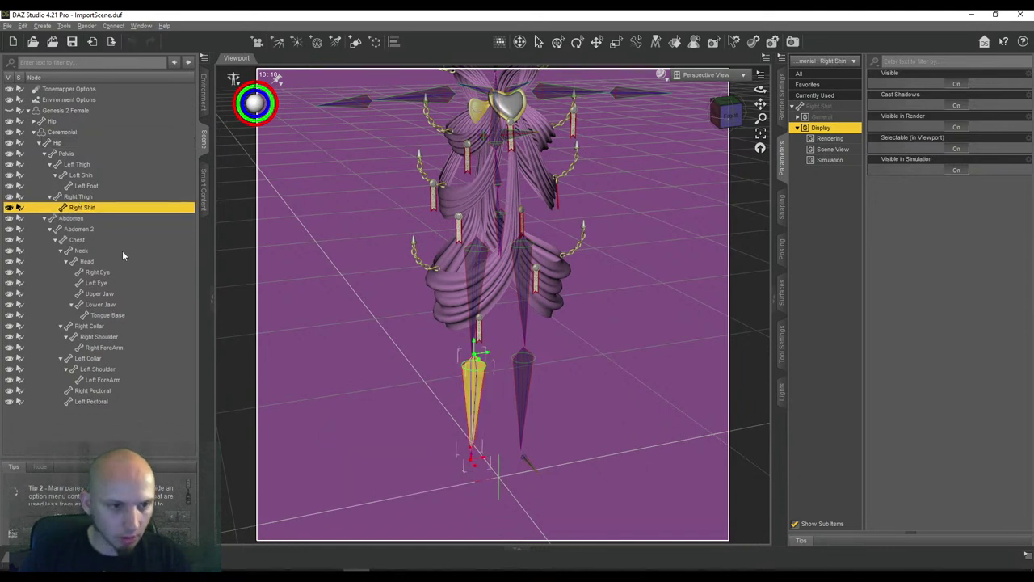
Delete the Right Shin bone beneath the dress's Right Thigh
right_click(369, 388)
mouse_move(406, 427)
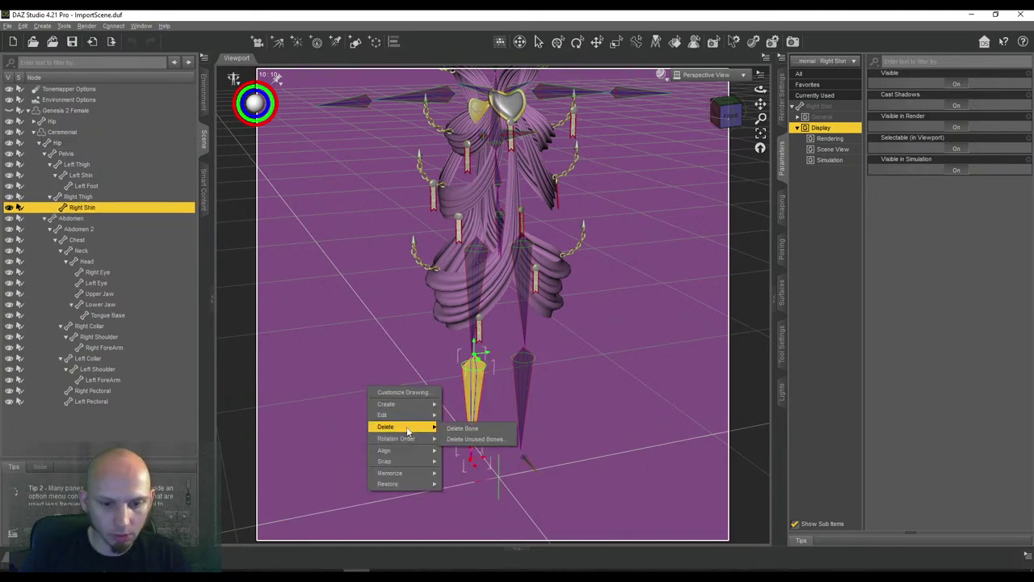
click(481, 439)
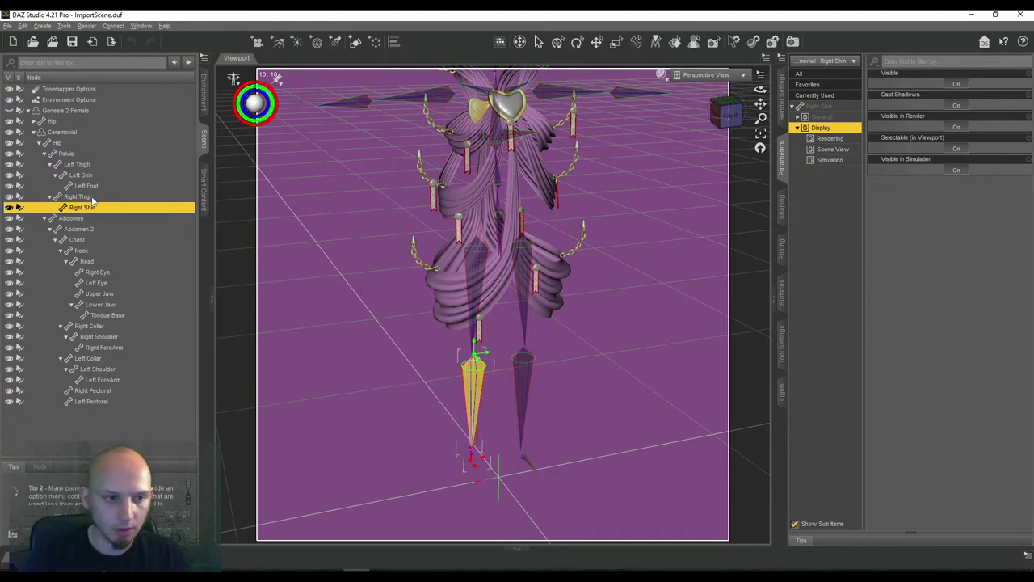
key(Delete)
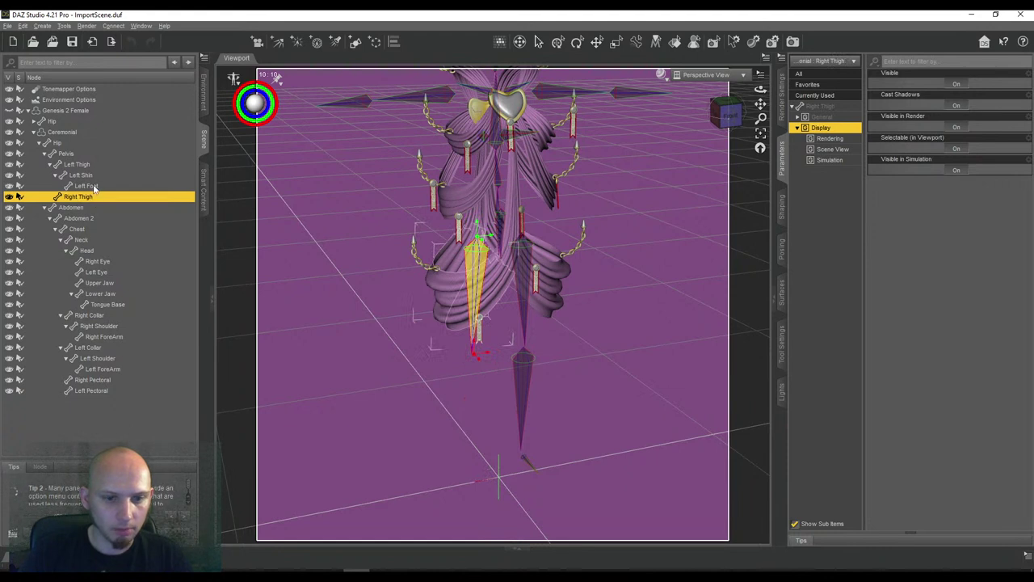
Delete the Left Foot bone and the Left Shin bone from the dress's skeleton
click(91, 185)
right_click(300, 354)
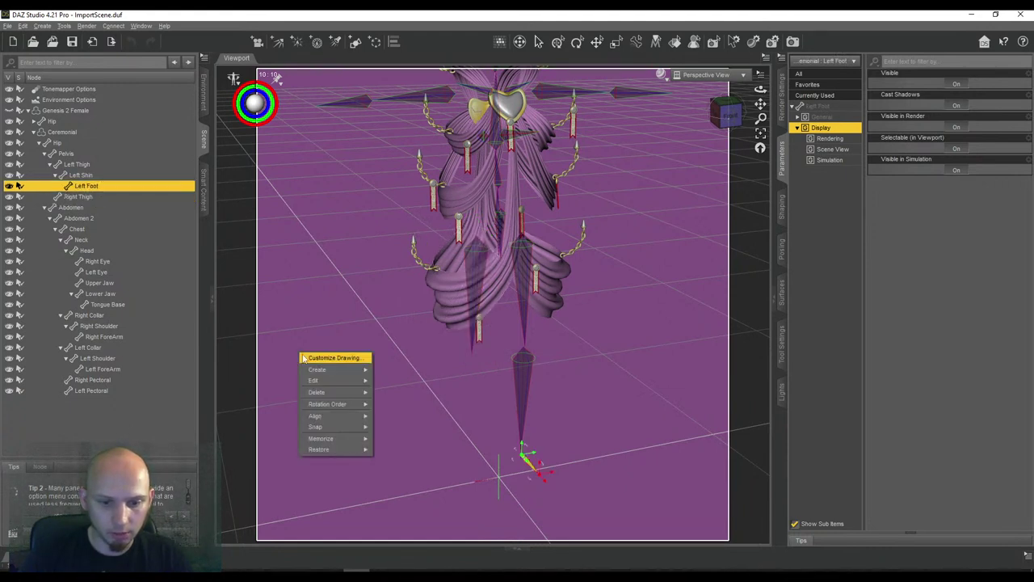
mouse_move(327, 393)
click(389, 394)
right_click(382, 364)
mouse_move(428, 406)
click(477, 406)
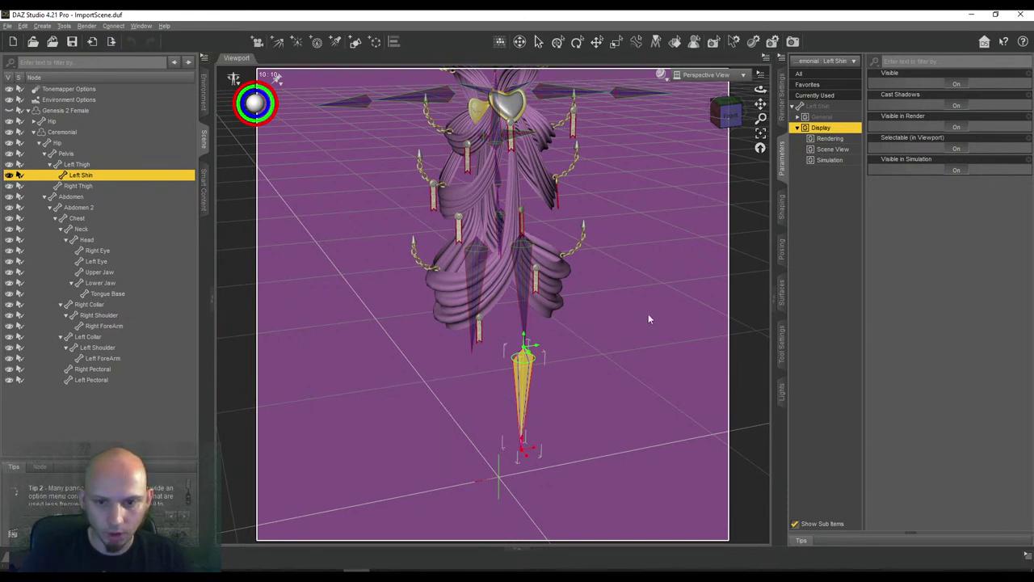
Delete the Tongue Base and Lower Jaw bones from the Ceremonial dress's head hierarchy
drag(760, 104, 772, 154)
drag(720, 120, 762, 153)
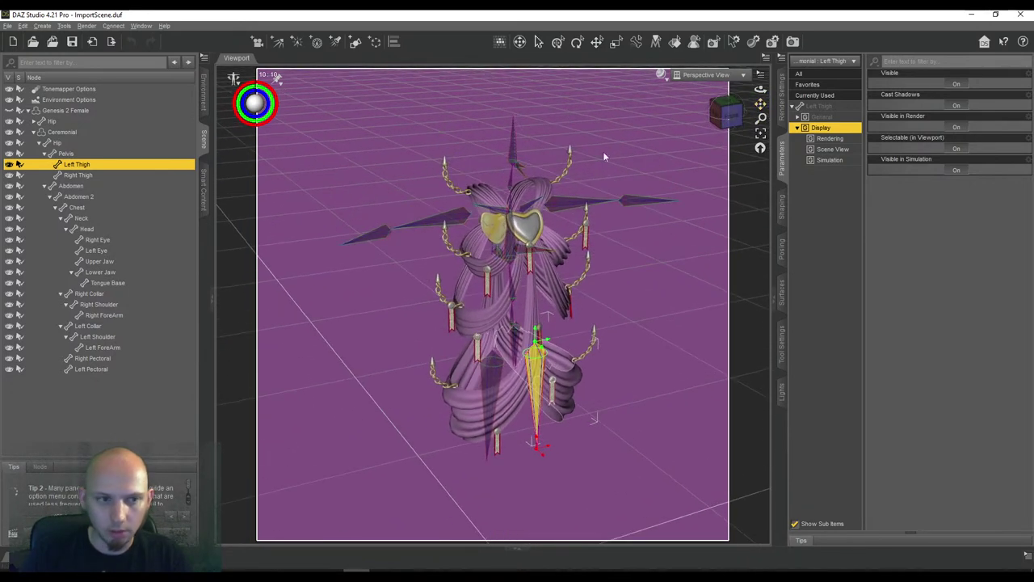
click(91, 229)
click(106, 283)
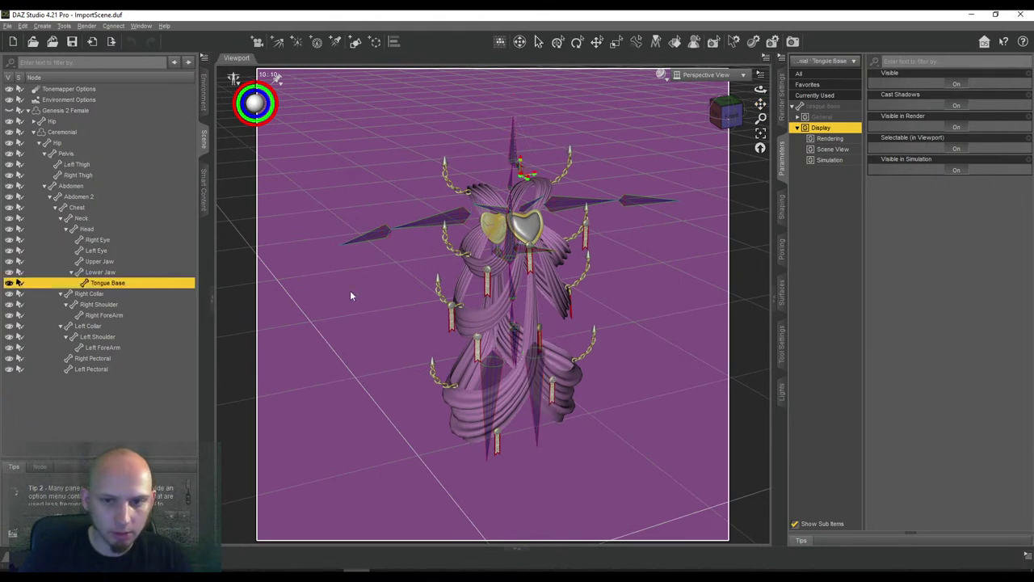
right_click(338, 277)
mouse_move(371, 320)
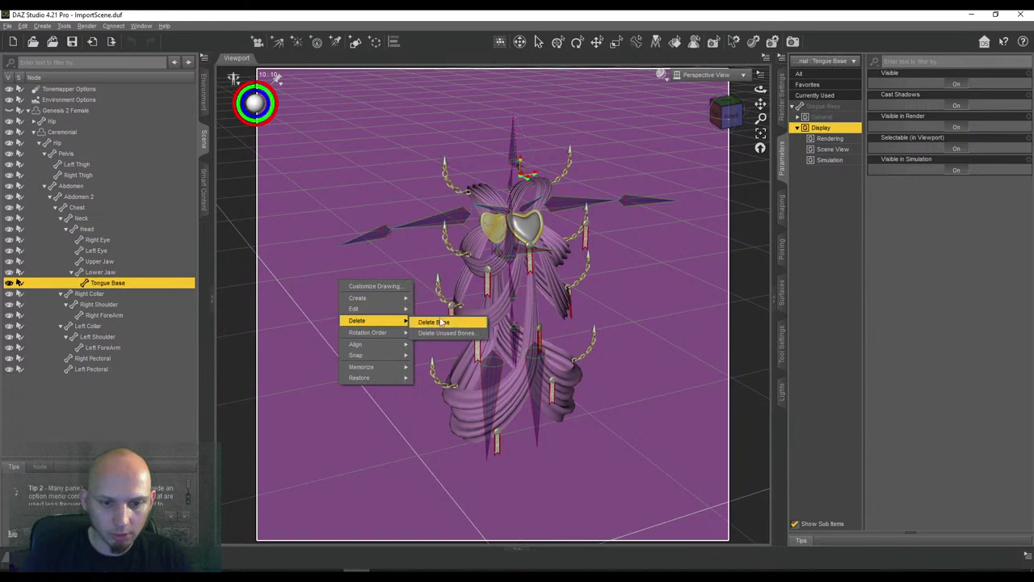
click(436, 320)
right_click(347, 297)
mouse_move(376, 340)
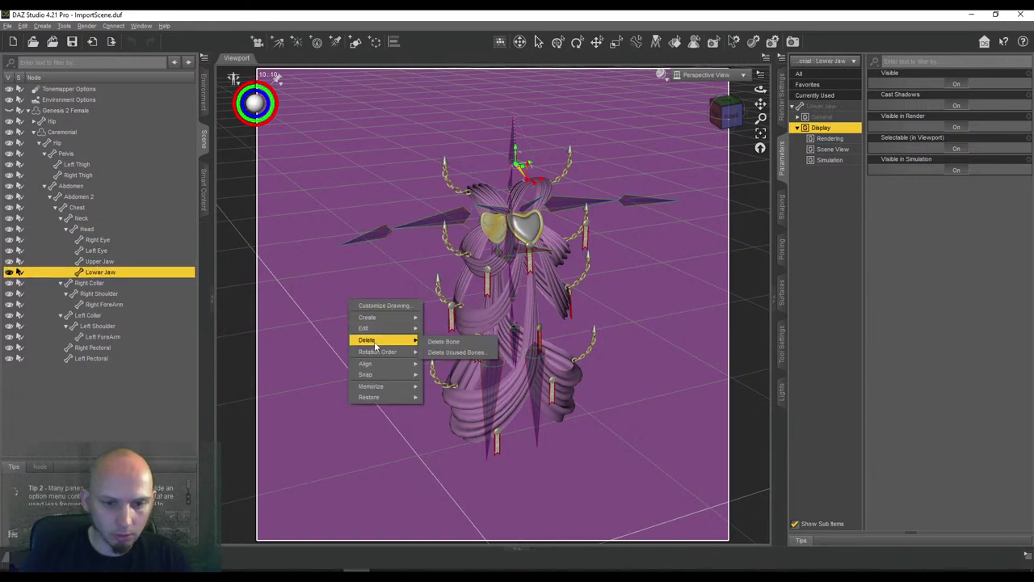
click(443, 342)
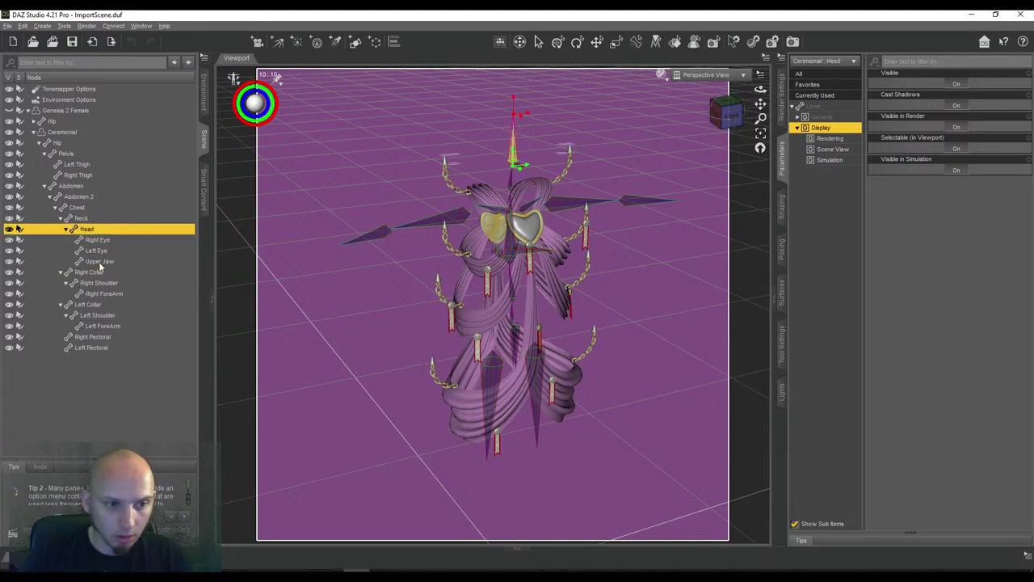
Delete the Upper Jaw bone beneath the dress's Head bone
click(97, 261)
right_click(342, 284)
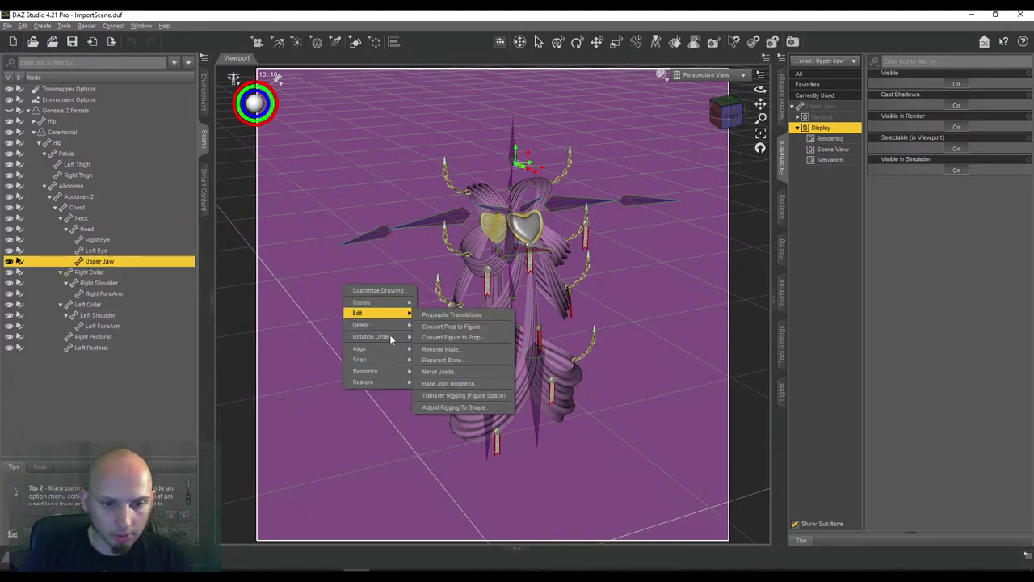
mouse_move(387, 325)
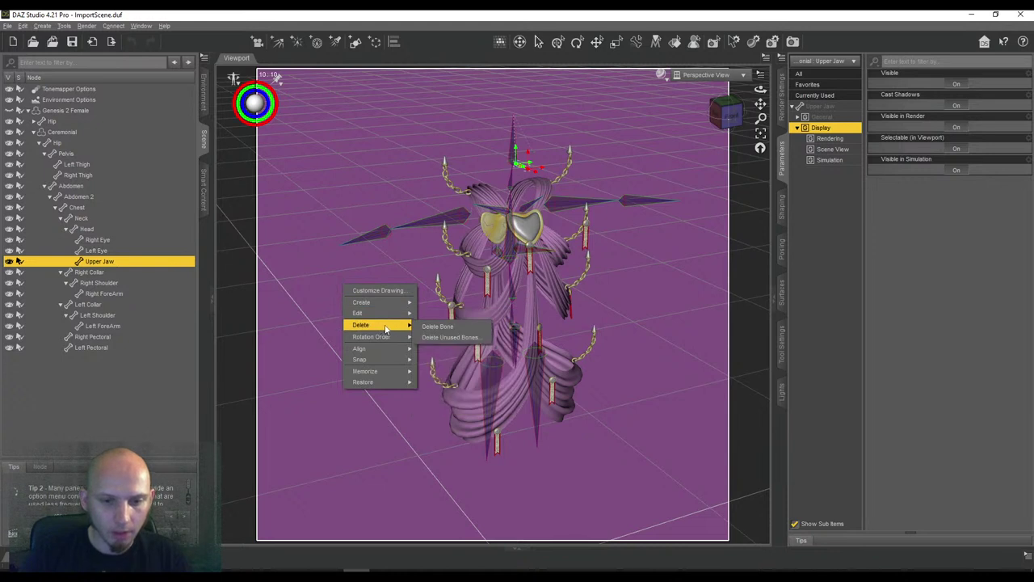
click(448, 326)
Delete the Left Eye and Right Eye bones beneath the dress's Head bone
click(113, 253)
right_click(365, 300)
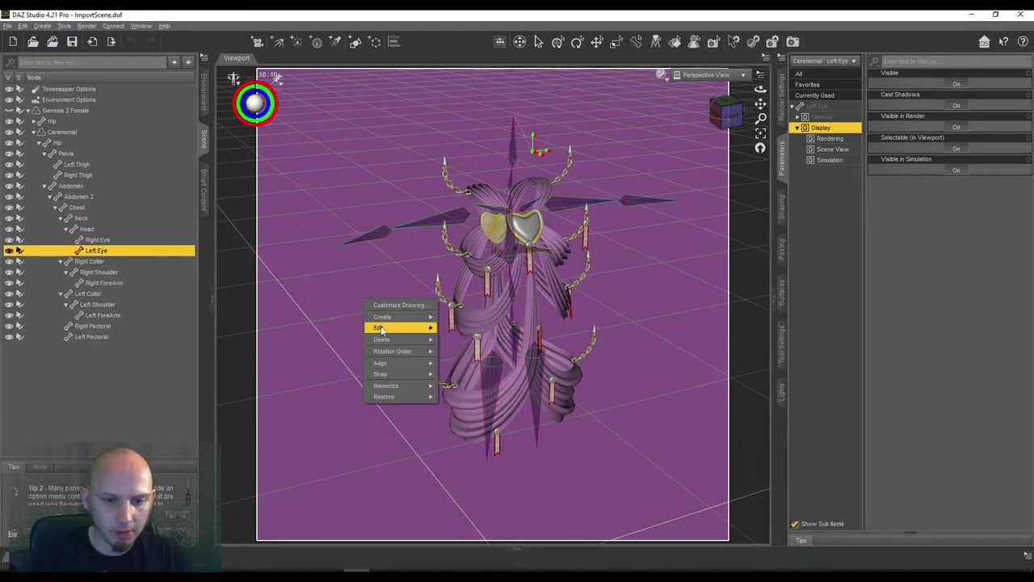
mouse_move(403, 343)
click(458, 341)
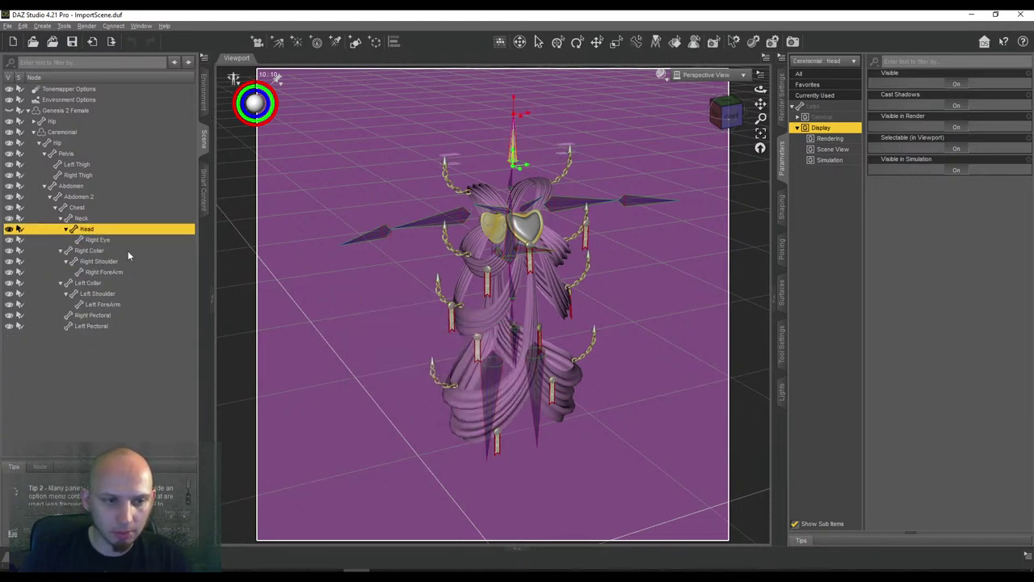
click(96, 239)
right_click(384, 325)
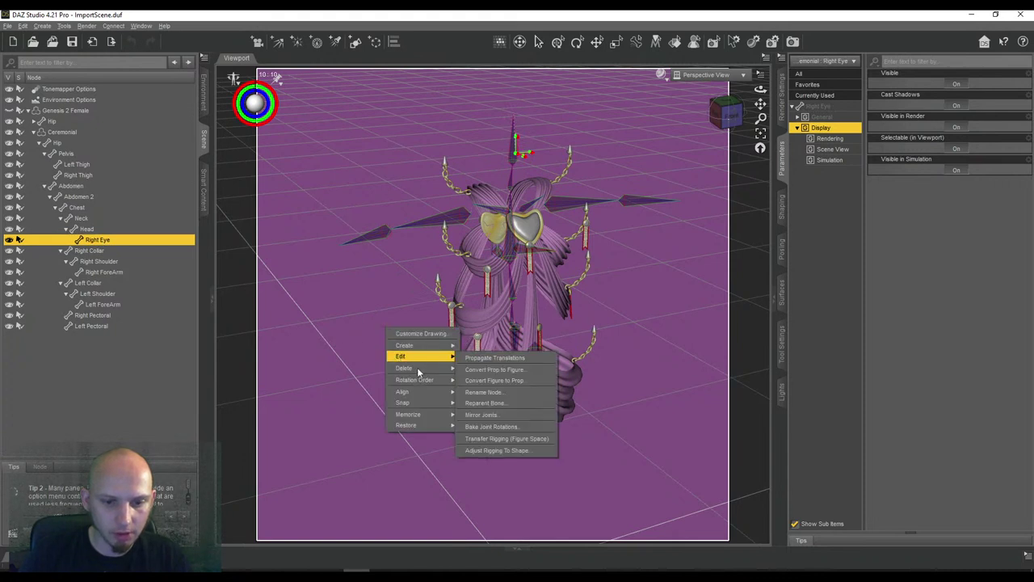
mouse_move(420, 368)
click(481, 369)
Delete the Head bone from the dress's skeleton, keeping its parent Neck bone
right_click(312, 272)
mouse_move(364, 311)
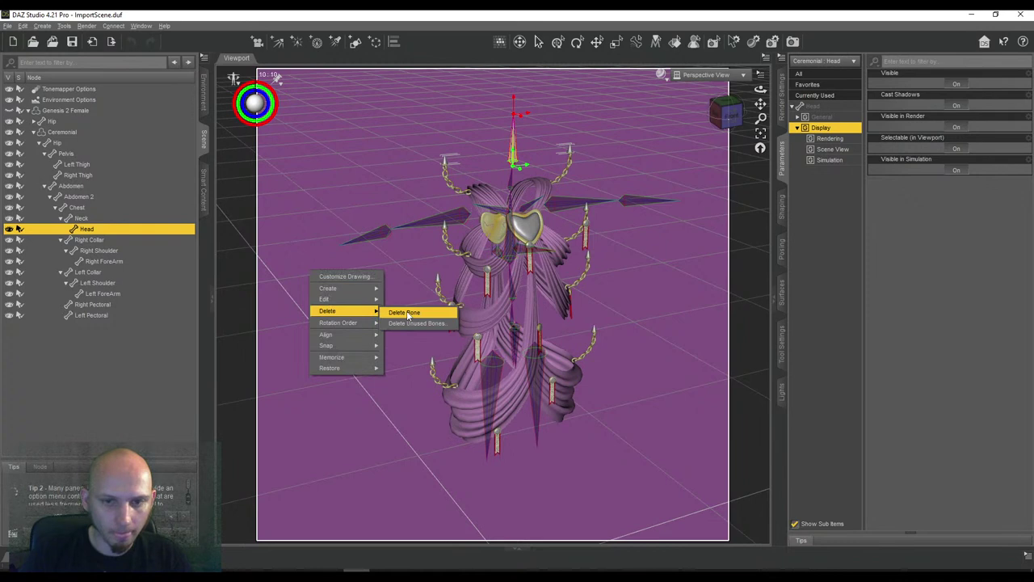
click(406, 313)
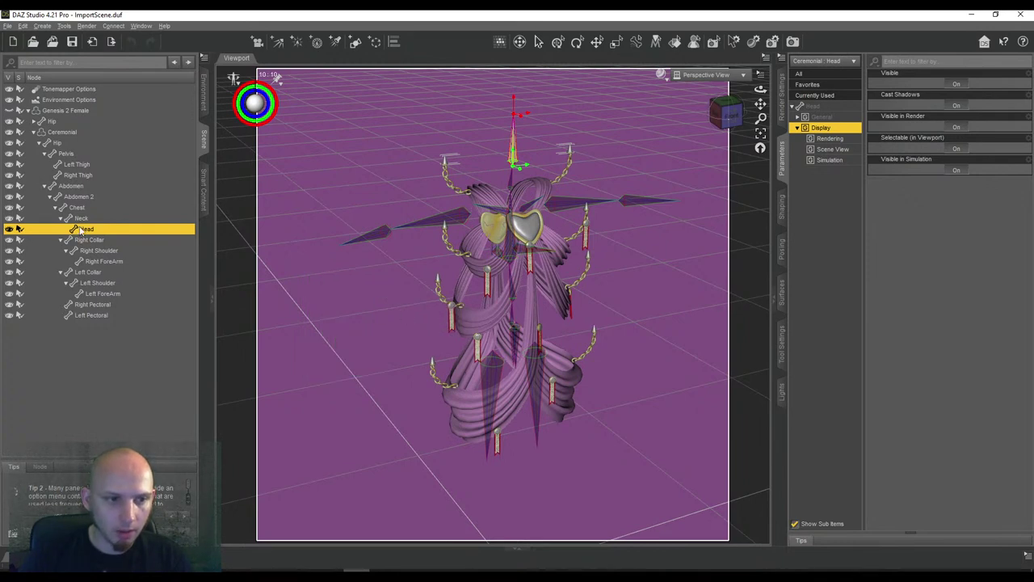
mouse_move(721, 120)
mouse_down()
mouse_move(687, 108)
mouse_move(670, 118)
mouse_move(701, 115)
mouse_up()
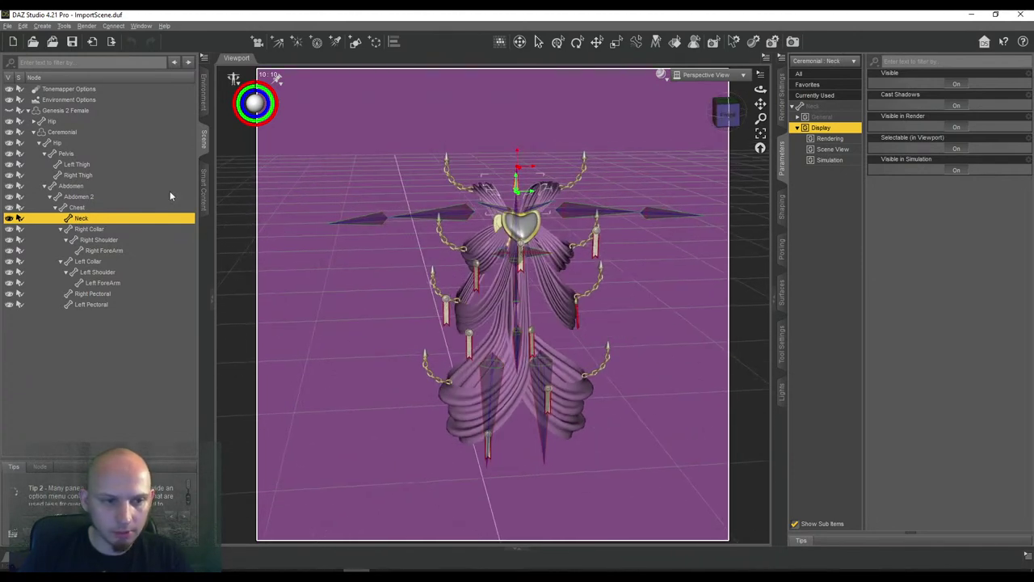
Delete the Right ForeArm bone beneath the dress's Right Shoulder
click(103, 230)
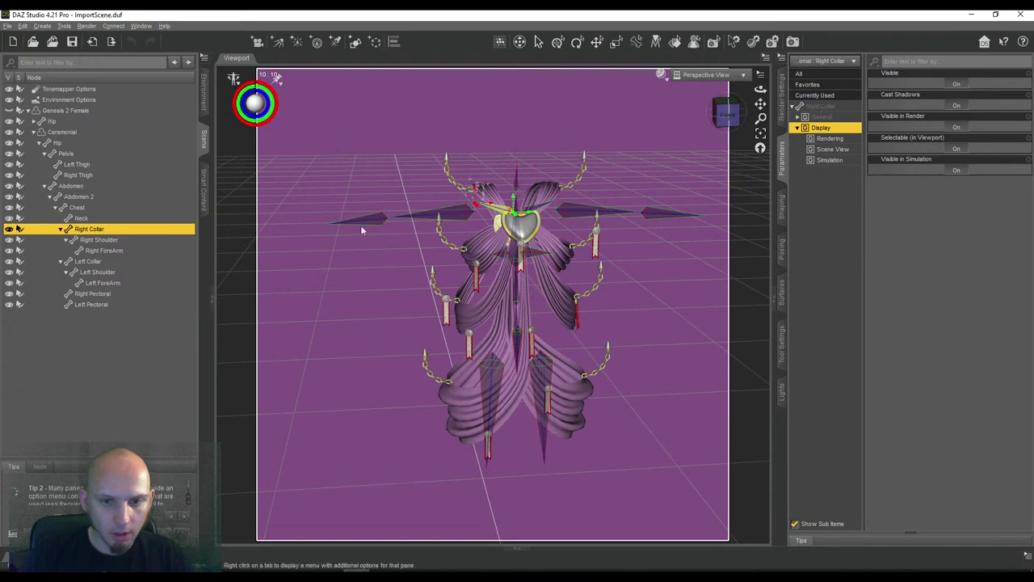
click(731, 119)
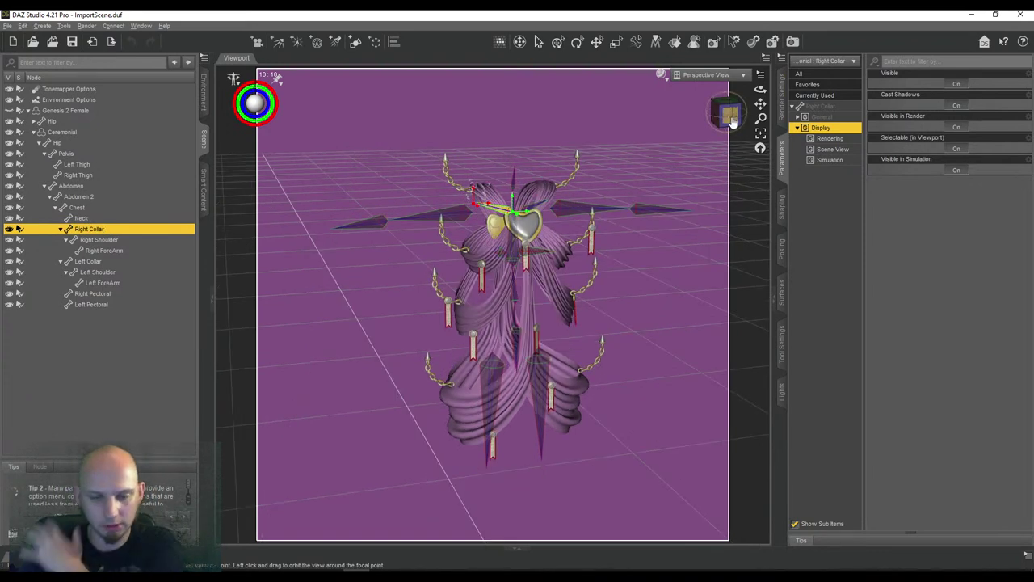
click(101, 240)
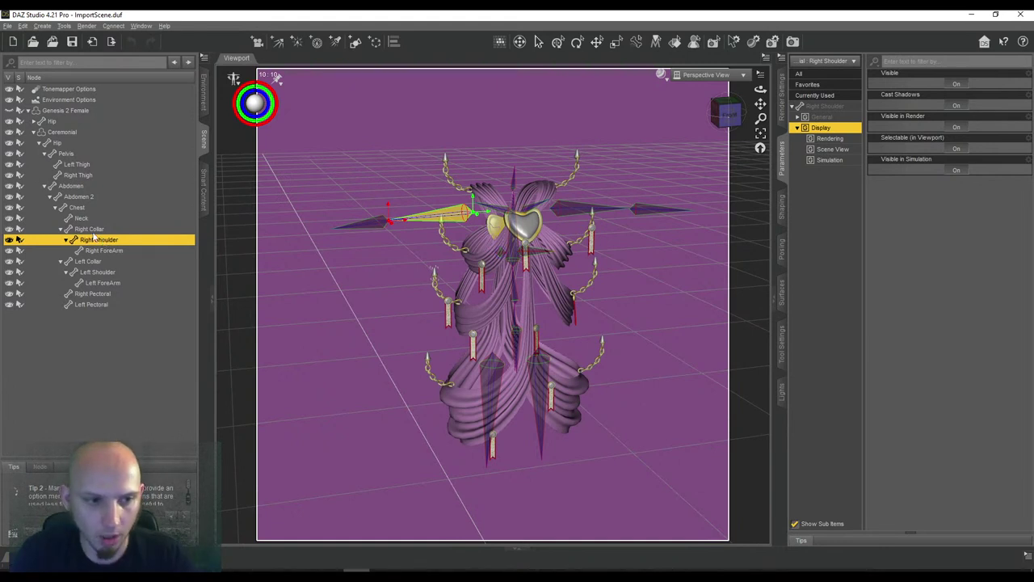
click(96, 252)
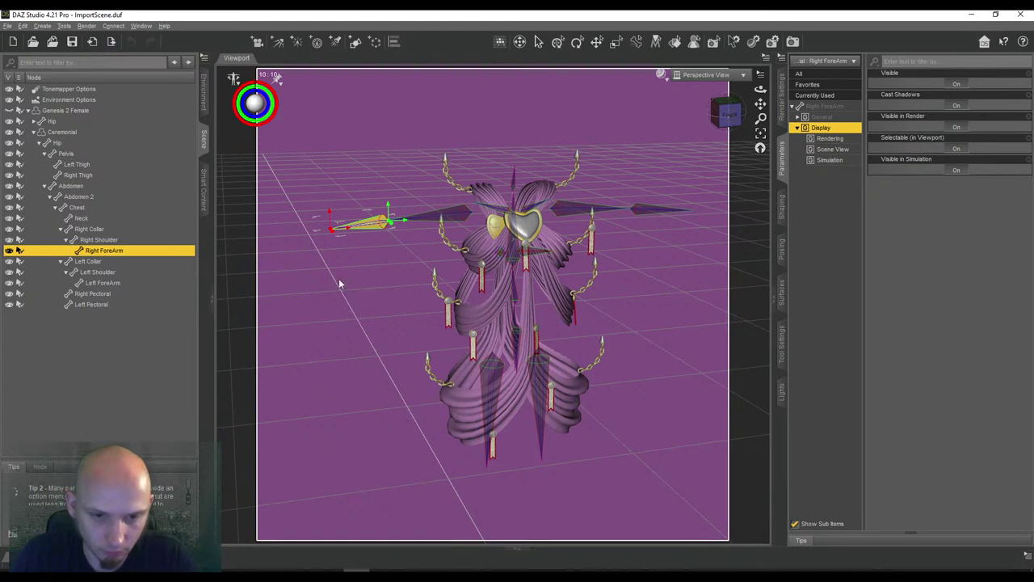
drag(730, 116, 699, 129)
right_click(393, 307)
mouse_move(428, 344)
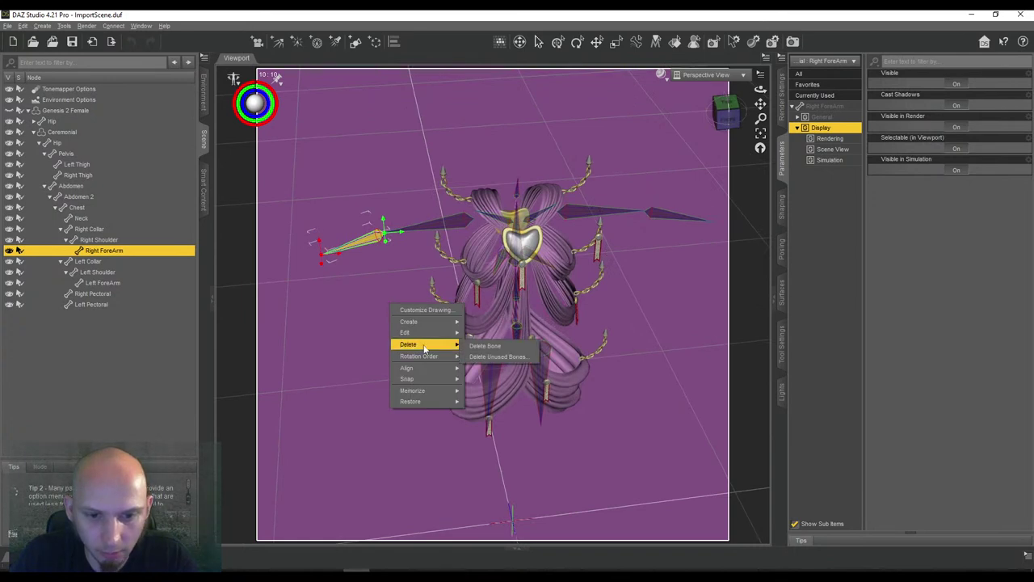
click(485, 346)
Examine how the dress's collar, shoulder, forearm and pectoral bones line up with the upper drapery and chains
drag(726, 109, 760, 141)
click(83, 230)
scroll(699, 140, up, 3)
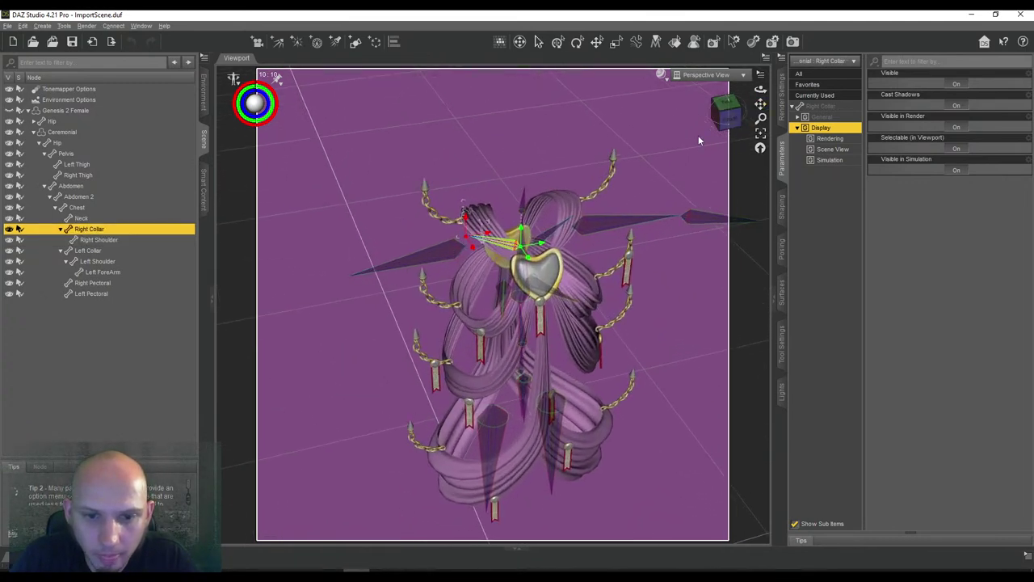
mouse_move(726, 112)
mouse_down()
mouse_move(707, 125)
mouse_move(771, 123)
mouse_move(760, 105)
mouse_move(758, 121)
mouse_move(734, 118)
mouse_up()
click(742, 122)
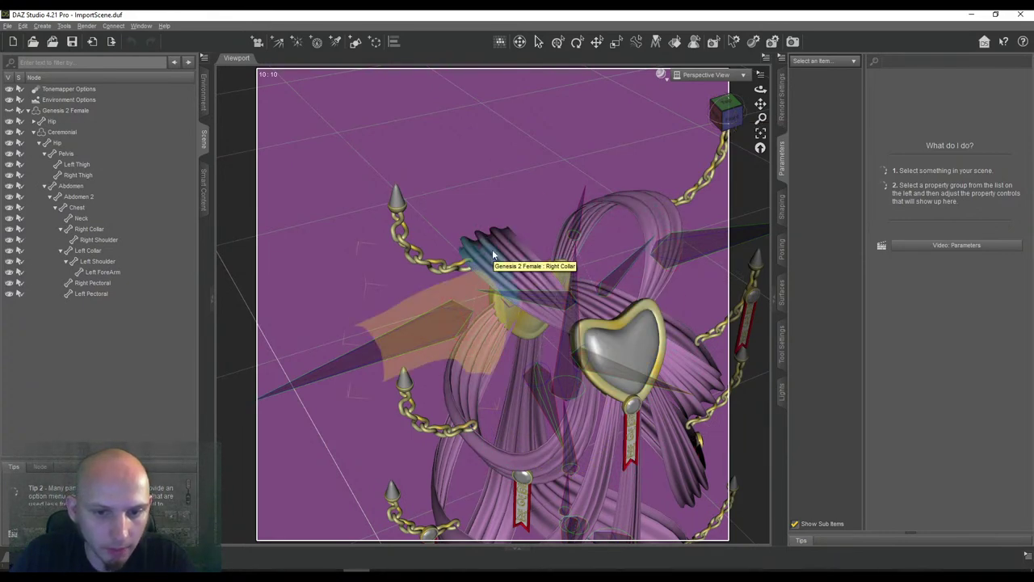
click(101, 273)
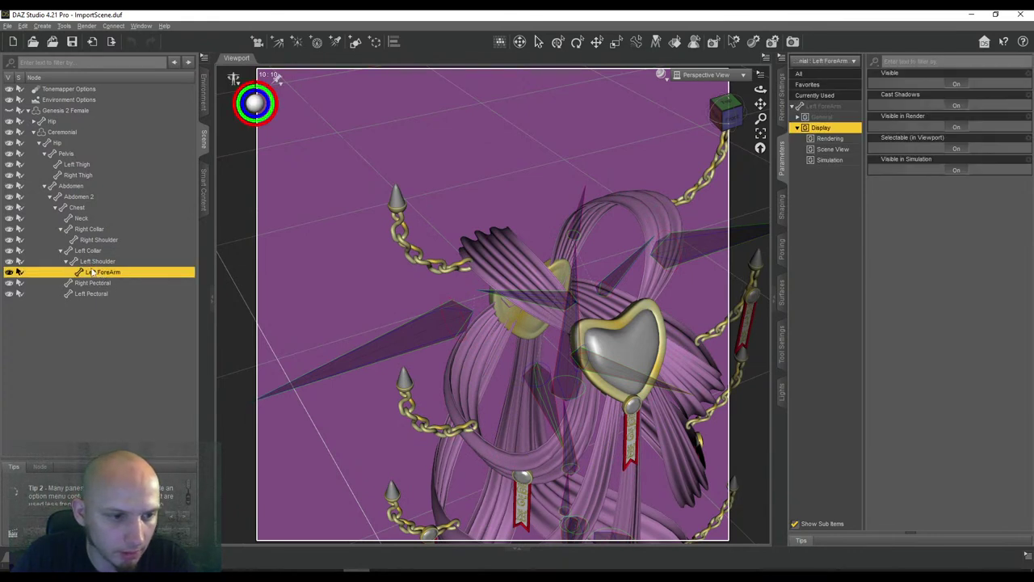
click(95, 285)
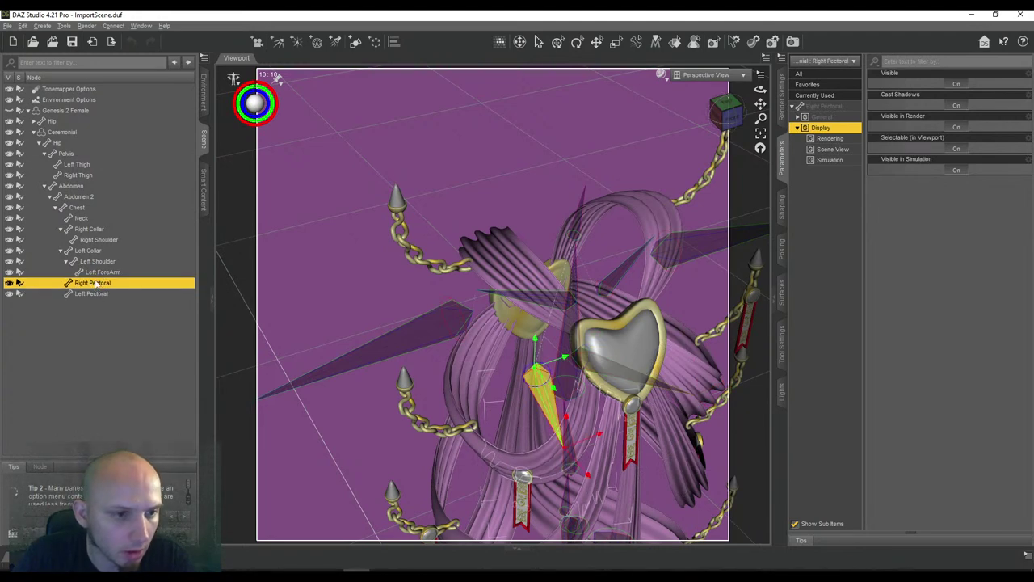
click(95, 240)
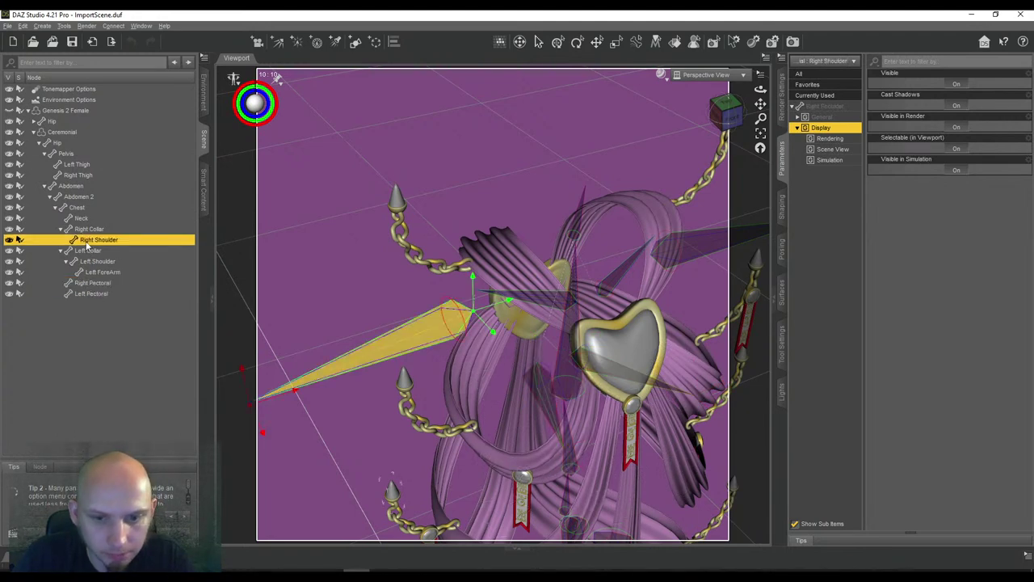
click(89, 229)
drag(727, 121, 754, 125)
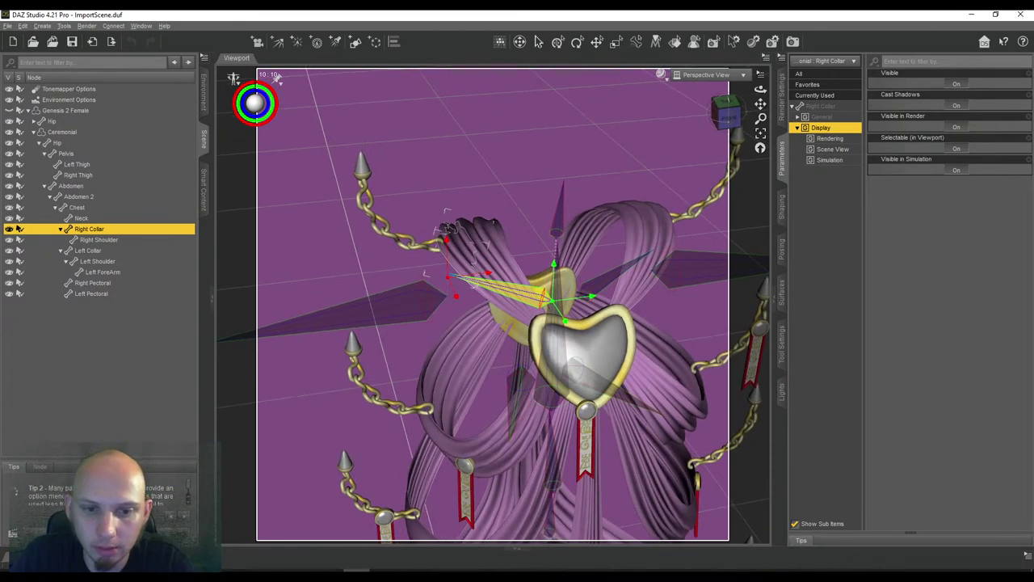
middle_drag(398, 212, 395, 182)
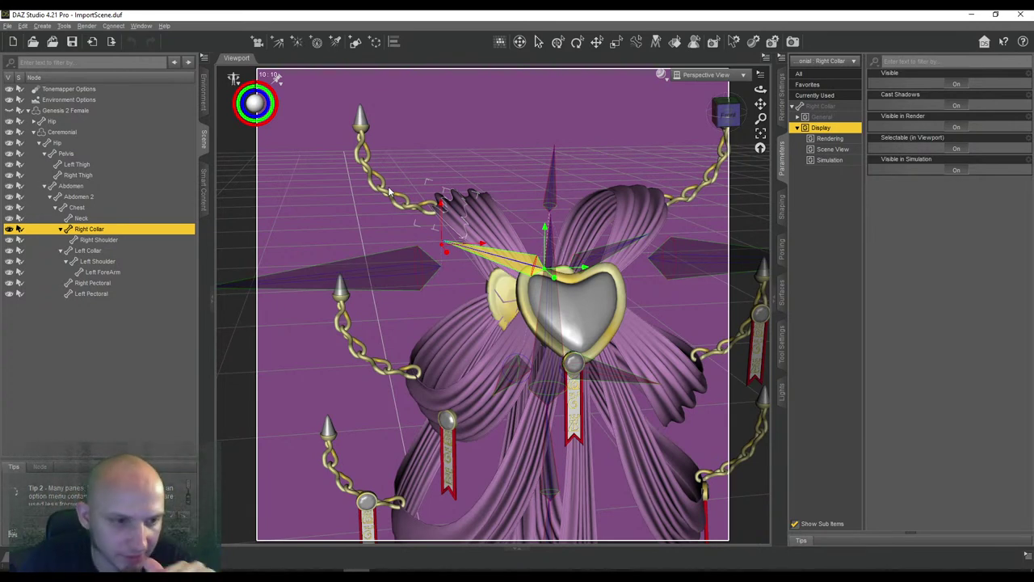
click(108, 240)
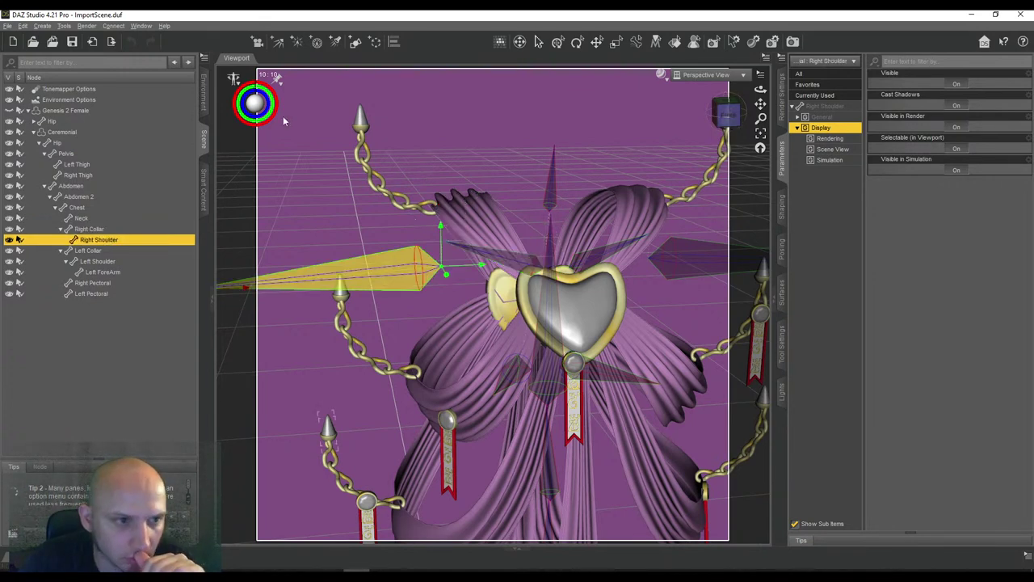
Show the Genesis 2 Female figure to compare the dress's shoulder area with the body
click(10, 110)
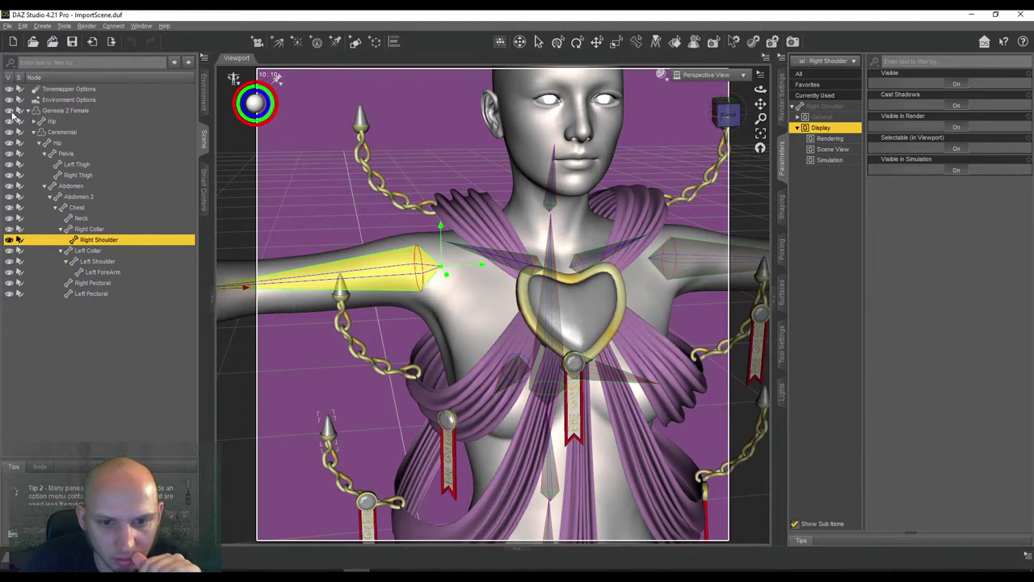
click(728, 115)
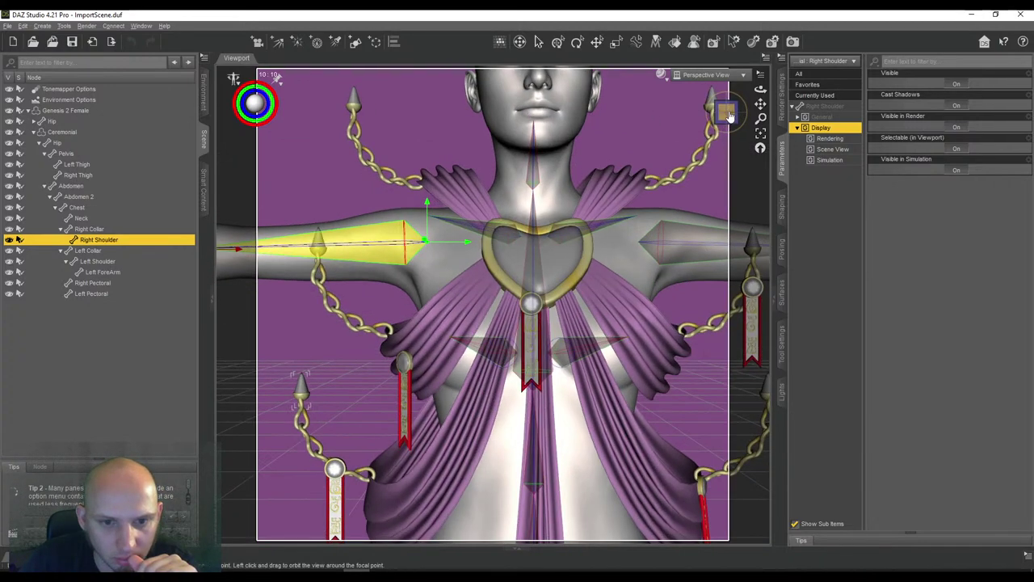
mouse_move(760, 89)
mouse_down()
mouse_move(791, 107)
mouse_move(751, 104)
mouse_move(802, 102)
mouse_move(762, 105)
mouse_up()
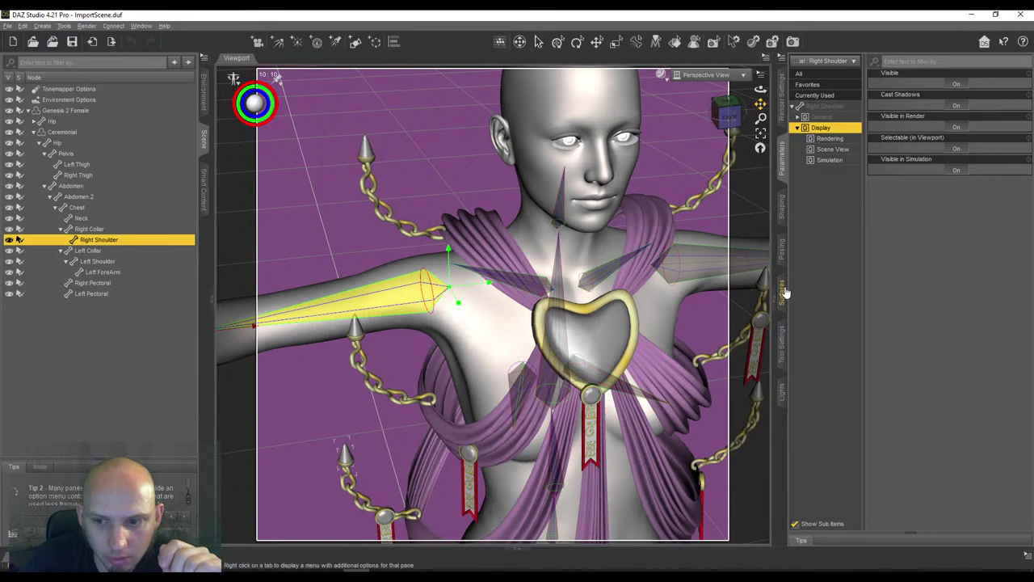
Hide the Genesis 2 Female figure and display the Right Shoulder's X Rotation weight map using the Node Weight Map Brush
click(783, 349)
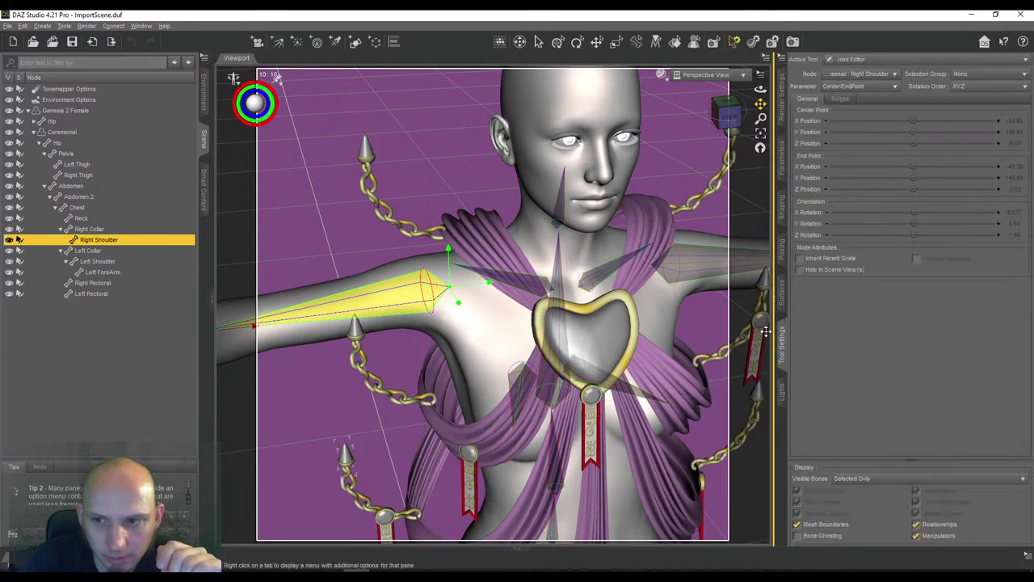
click(9, 109)
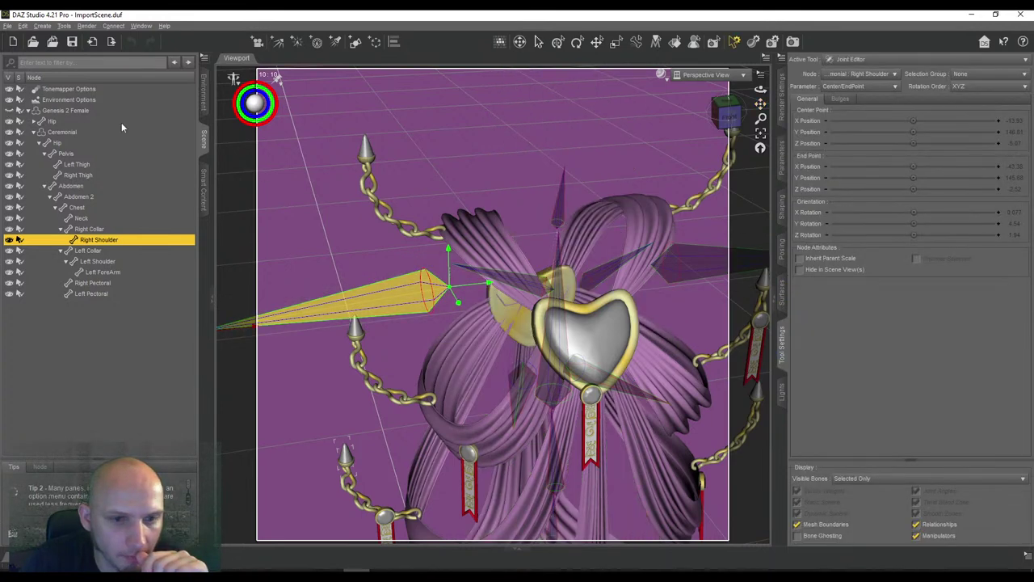
click(856, 60)
click(862, 216)
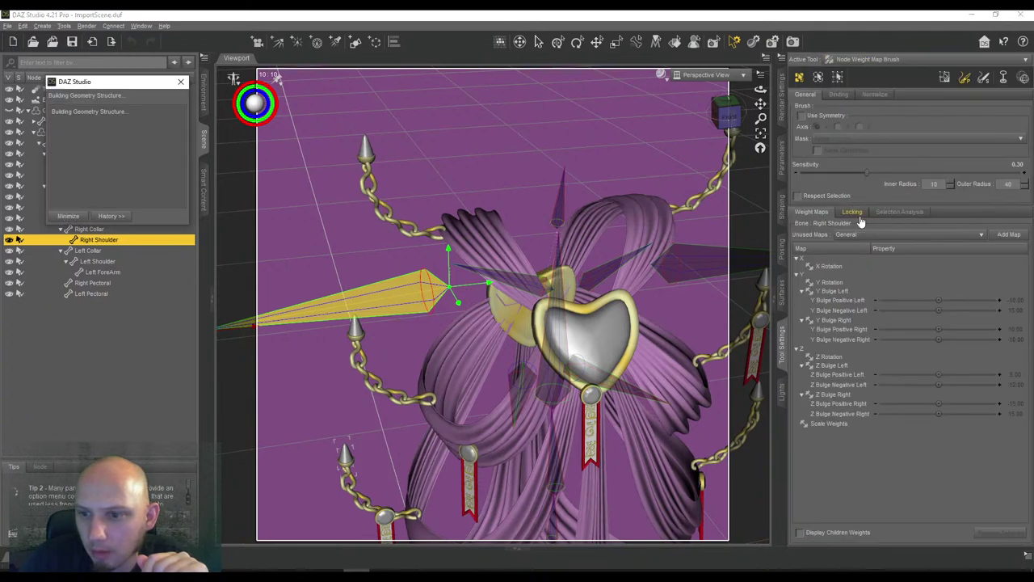
click(832, 267)
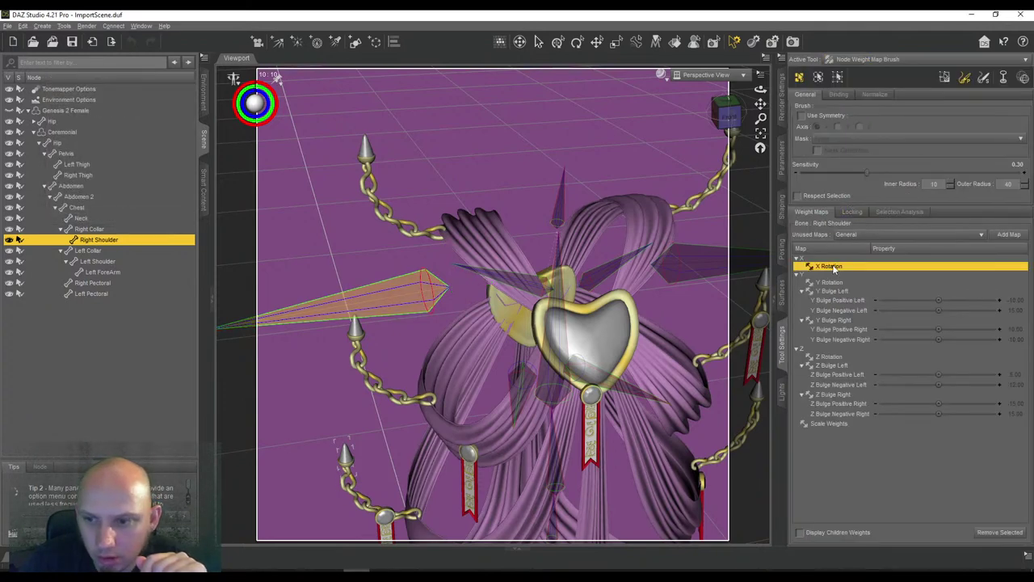
mouse_move(731, 118)
mouse_down()
mouse_move(739, 111)
mouse_move(725, 124)
mouse_move(726, 113)
mouse_up()
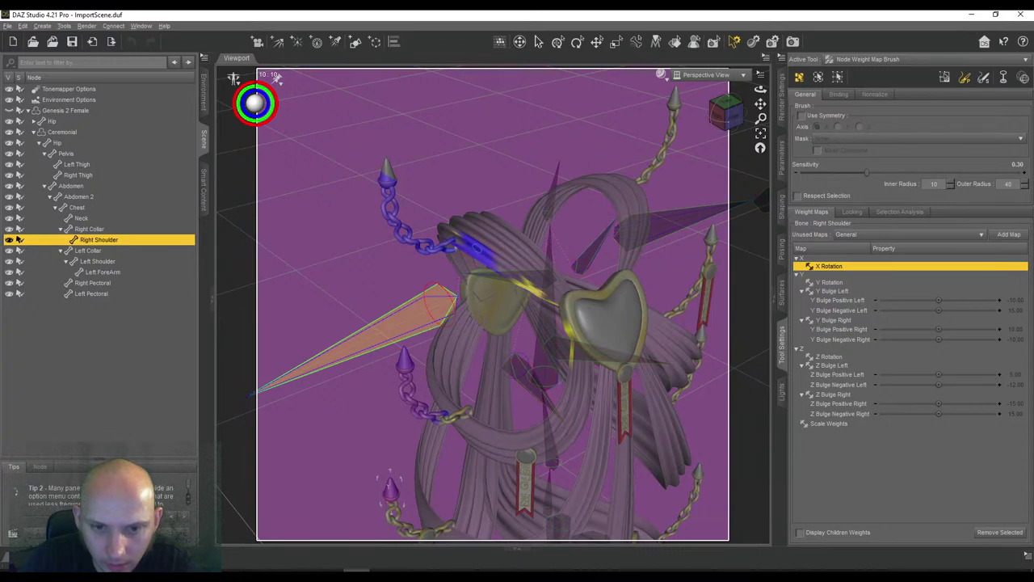
drag(726, 122, 759, 105)
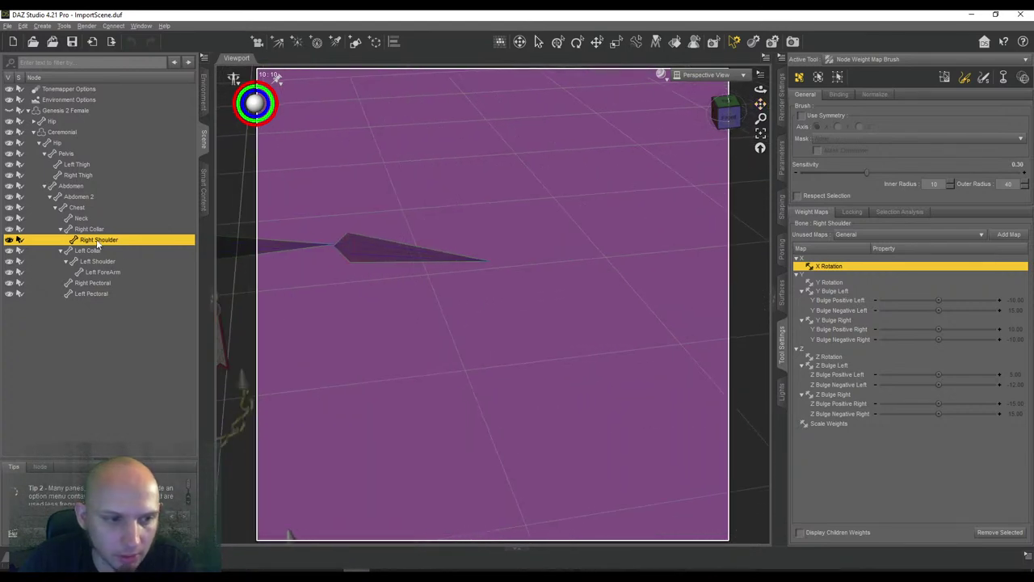
Delete the Left ForeArm bone beneath the dress's Left Shoulder using the Joint Editor
click(104, 271)
drag(731, 117, 765, 108)
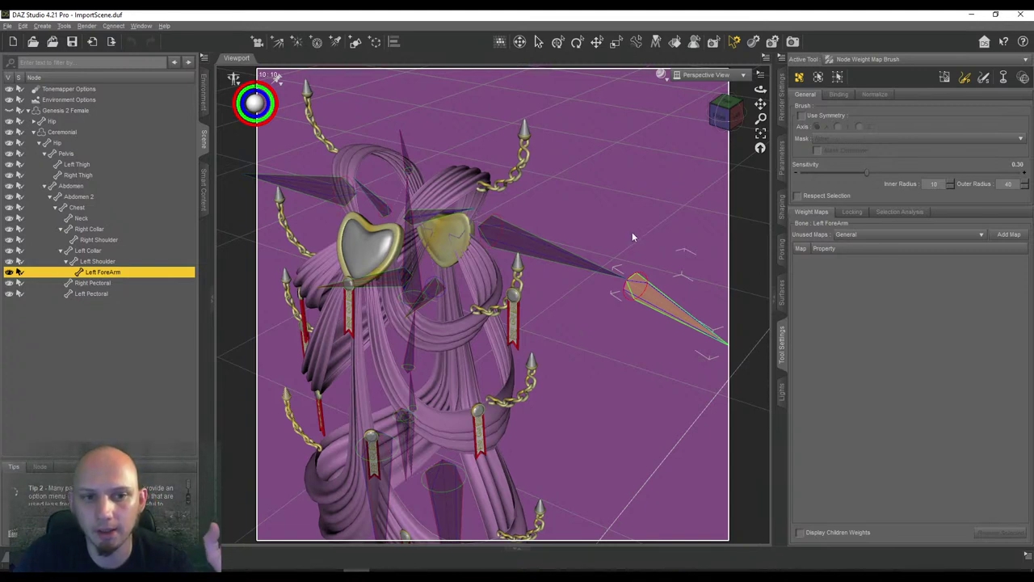
click(856, 59)
click(864, 171)
right_click(639, 168)
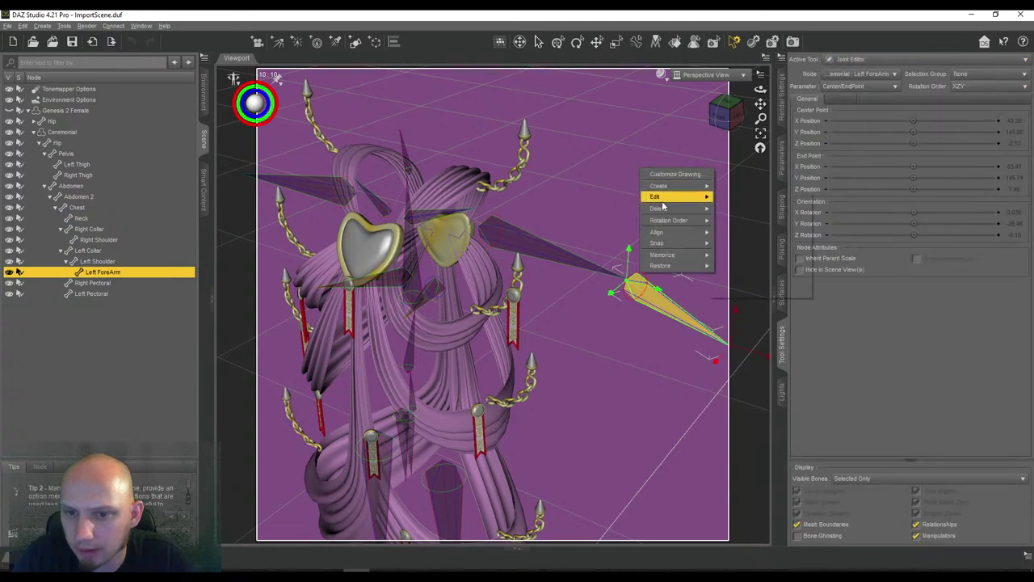
mouse_move(672, 209)
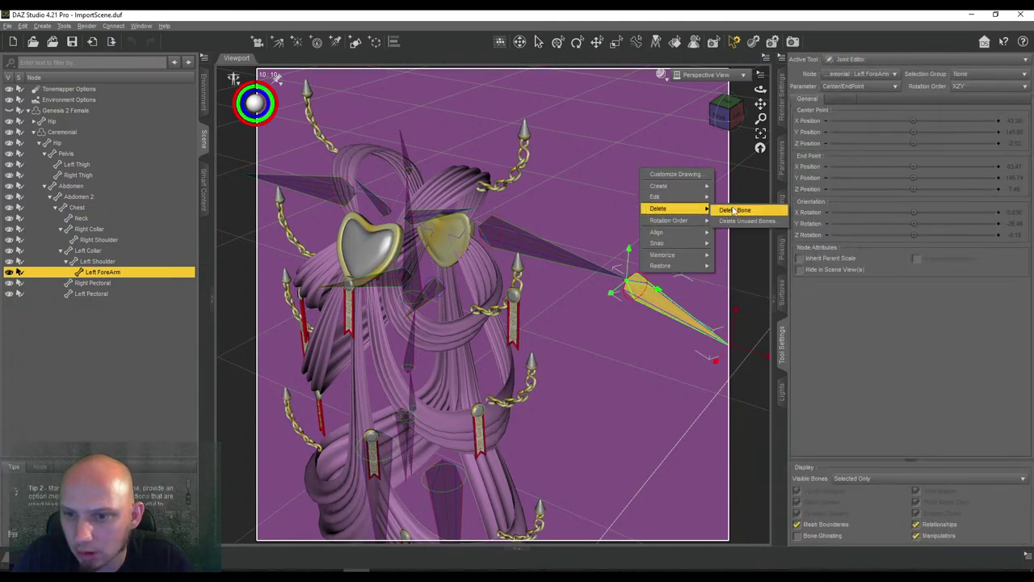
click(735, 210)
Examine from front and back how the dress's Right Collar and Left Collar bones line up with the upper drapery and chains
drag(725, 114, 750, 34)
scroll(678, 110, down, 5)
scroll(752, 99, up, 1)
mouse_move(758, 102)
mouse_down()
mouse_move(756, 92)
mouse_move(756, 110)
mouse_up()
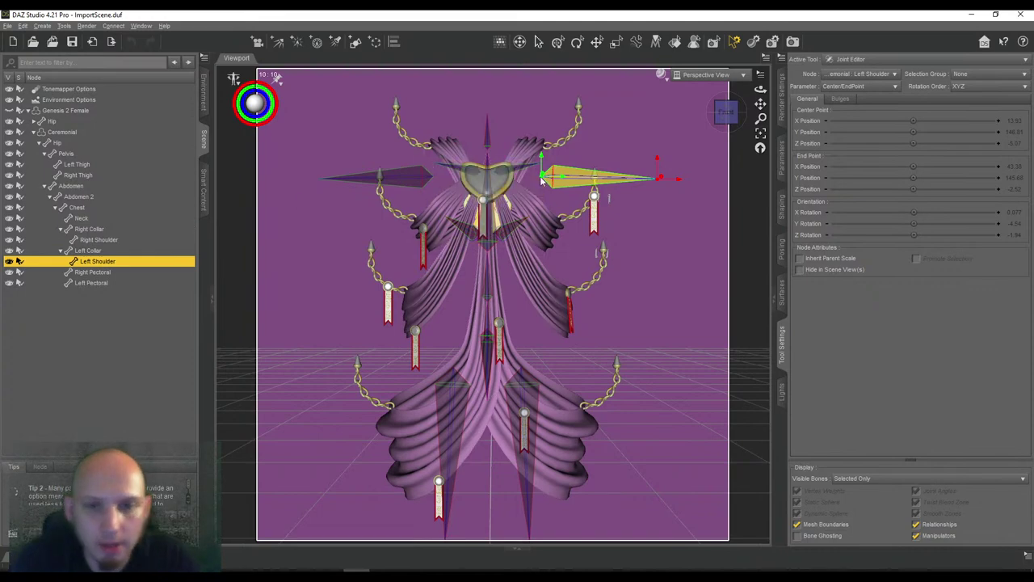
mouse_move(726, 112)
mouse_down()
mouse_move(762, 103)
mouse_move(725, 119)
mouse_up()
scroll(760, 105, up, 5)
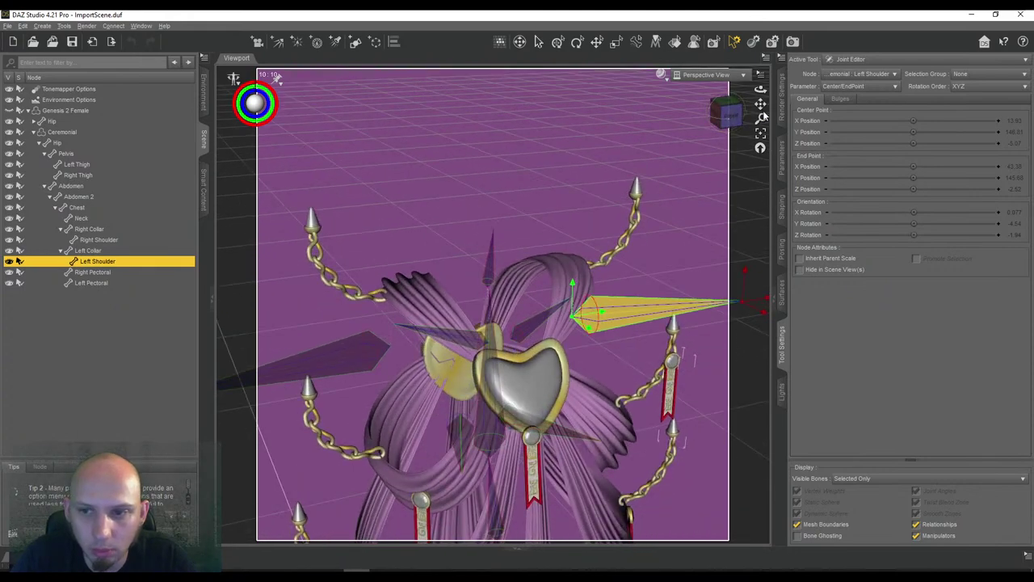
click(764, 113)
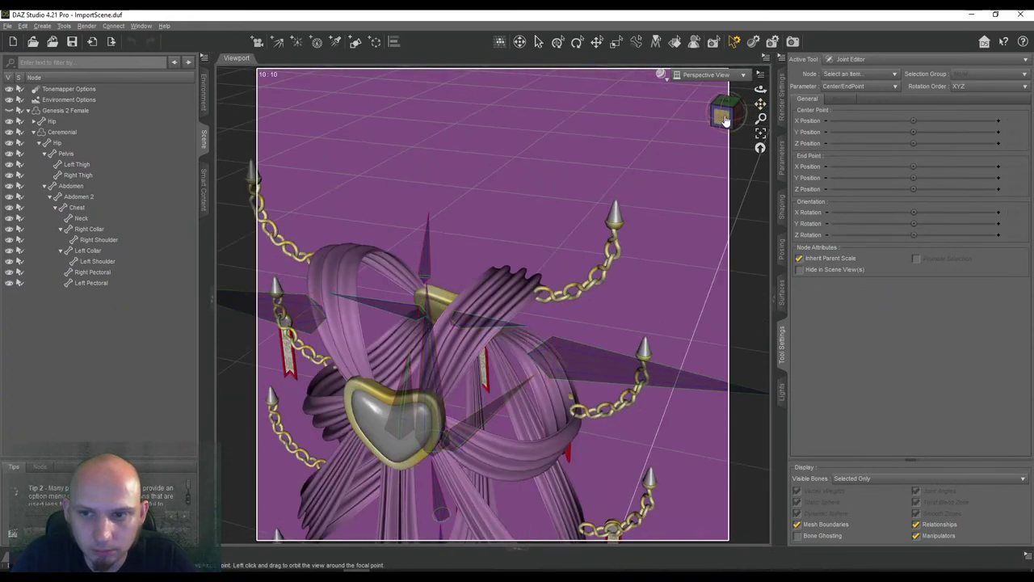
click(724, 120)
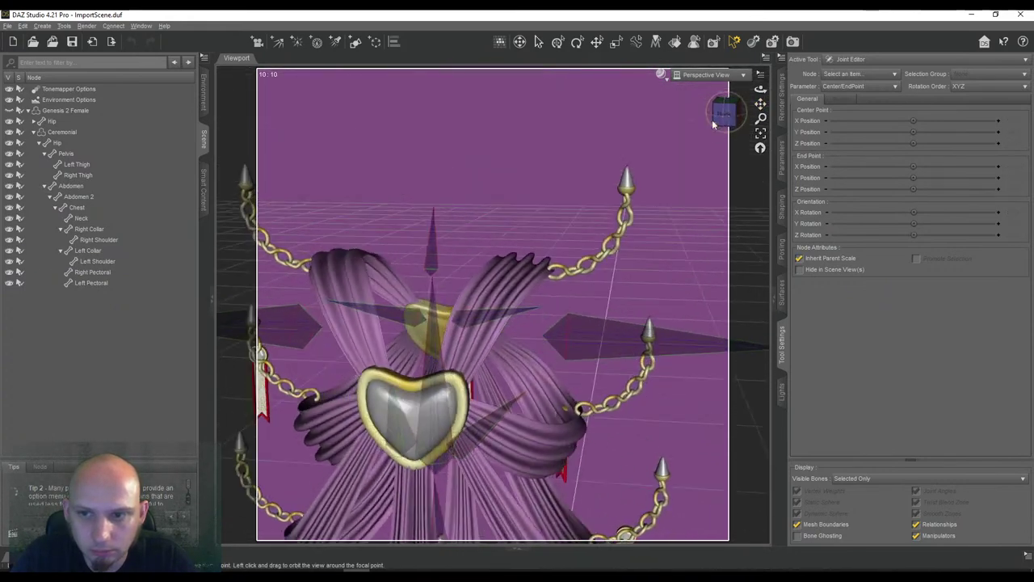
click(90, 231)
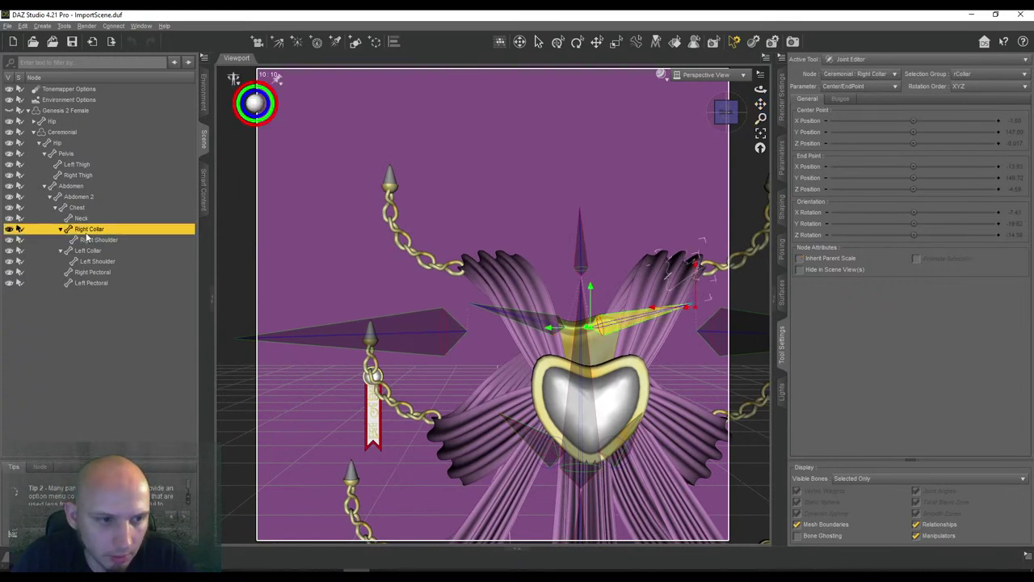
click(89, 251)
drag(760, 103, 761, 106)
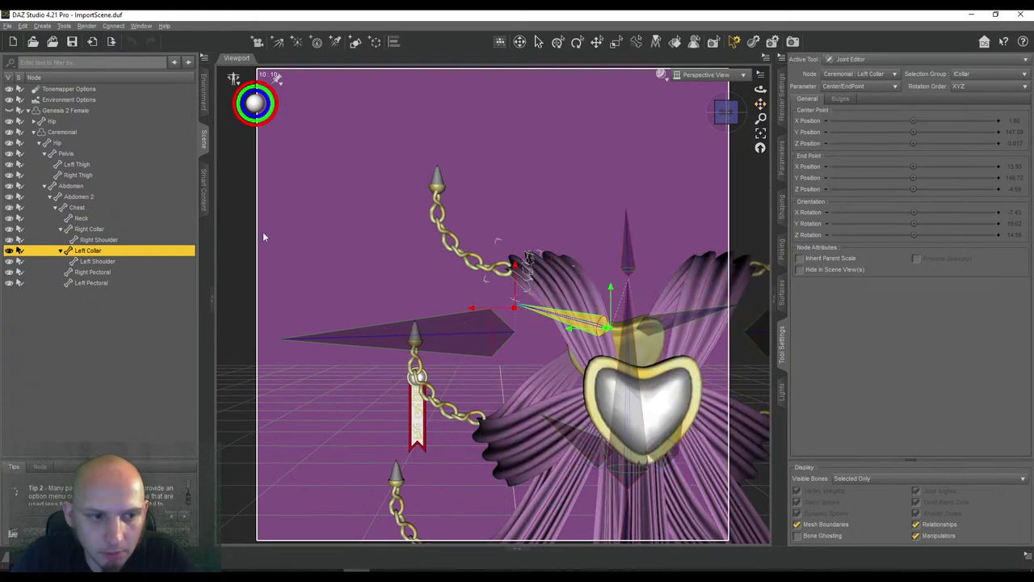
right_click(390, 118)
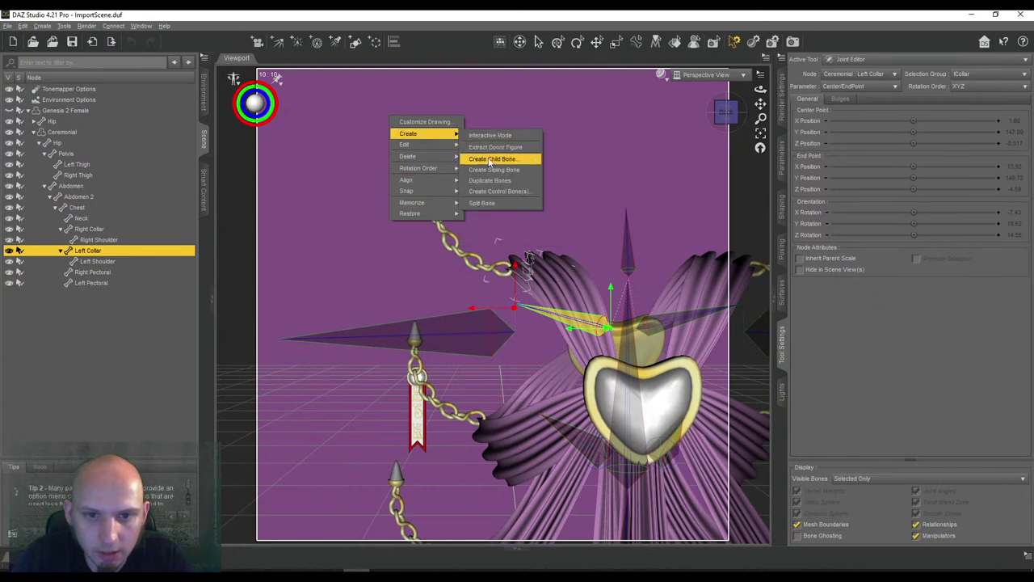
click(488, 163)
drag(662, 218, 677, 197)
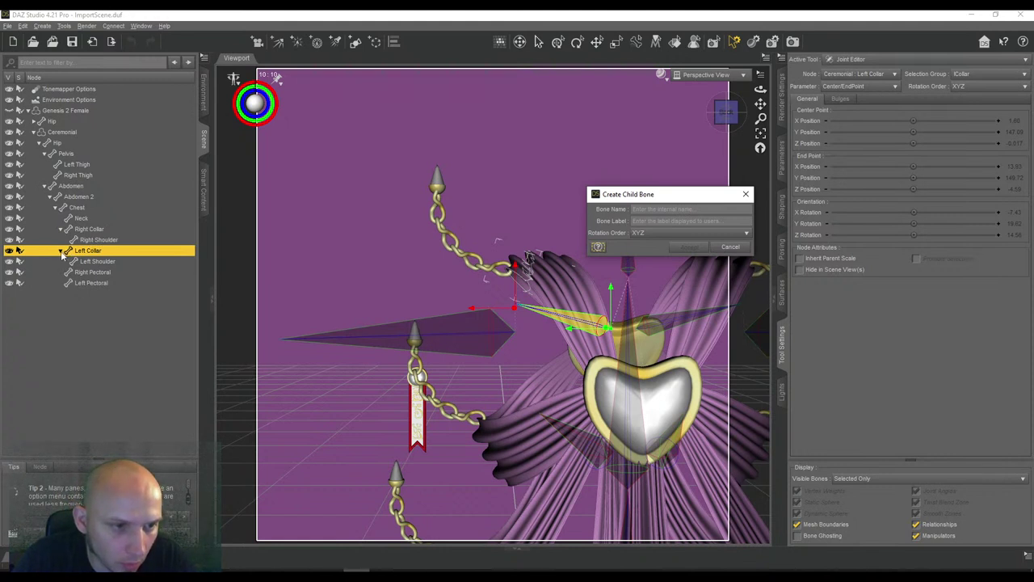
click(730, 246)
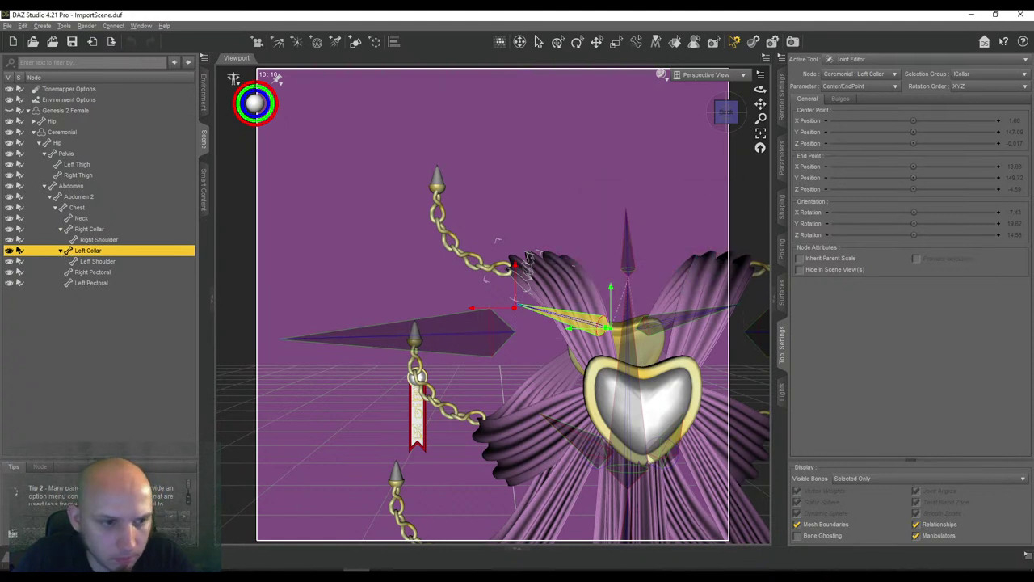
click(61, 251)
click(61, 251)
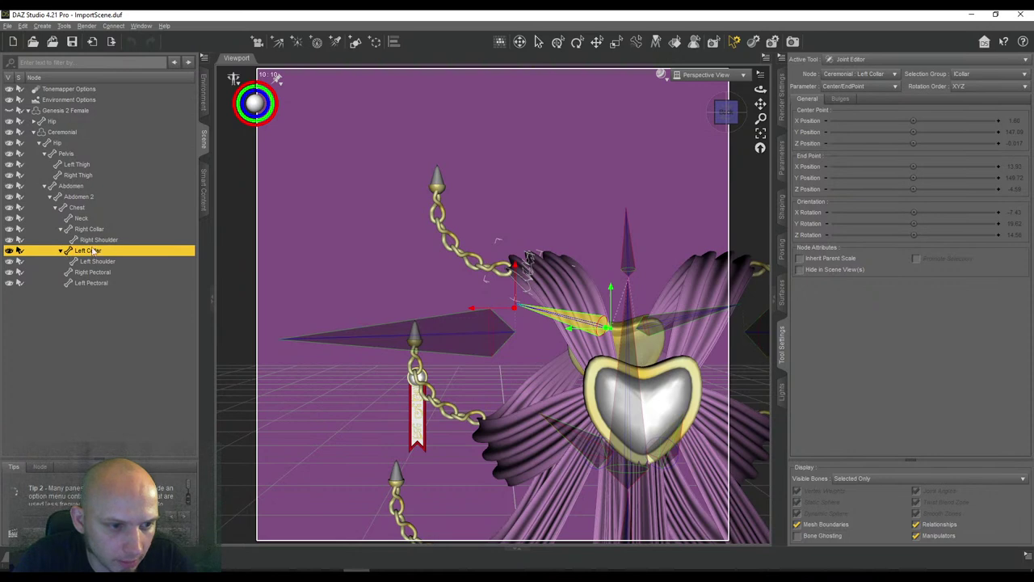
click(95, 262)
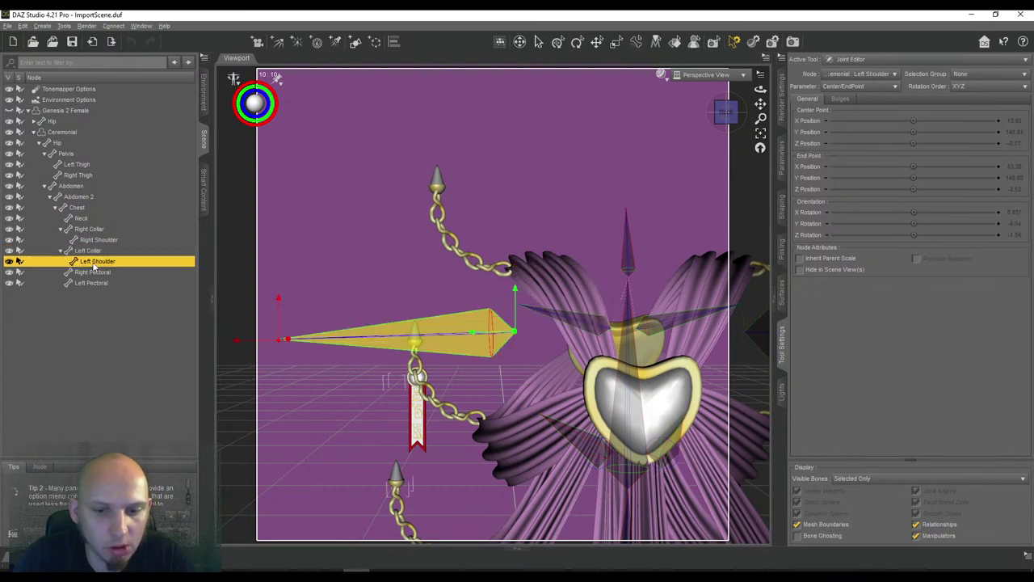
Create a child bone beneath the Left Collar, named and labelled Left Shoulder Float, with rotation order YZX
click(94, 252)
right_click(473, 139)
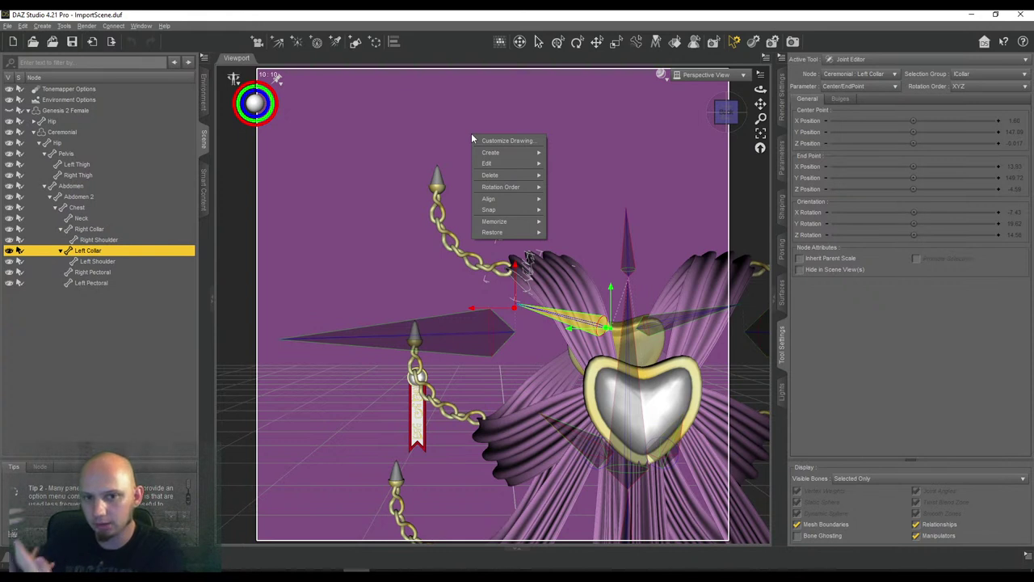
mouse_move(501, 152)
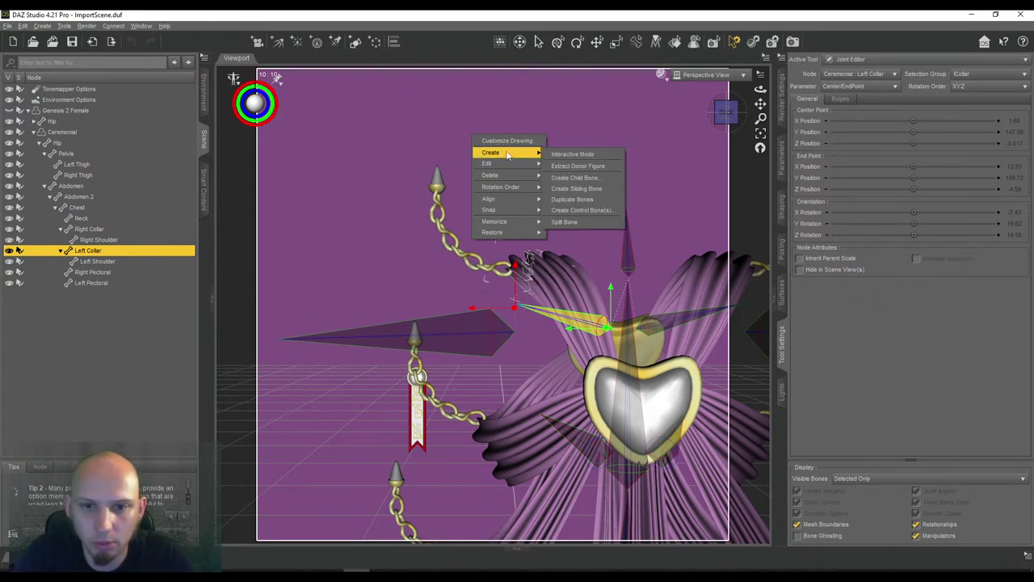
click(577, 180)
drag(634, 195, 599, 156)
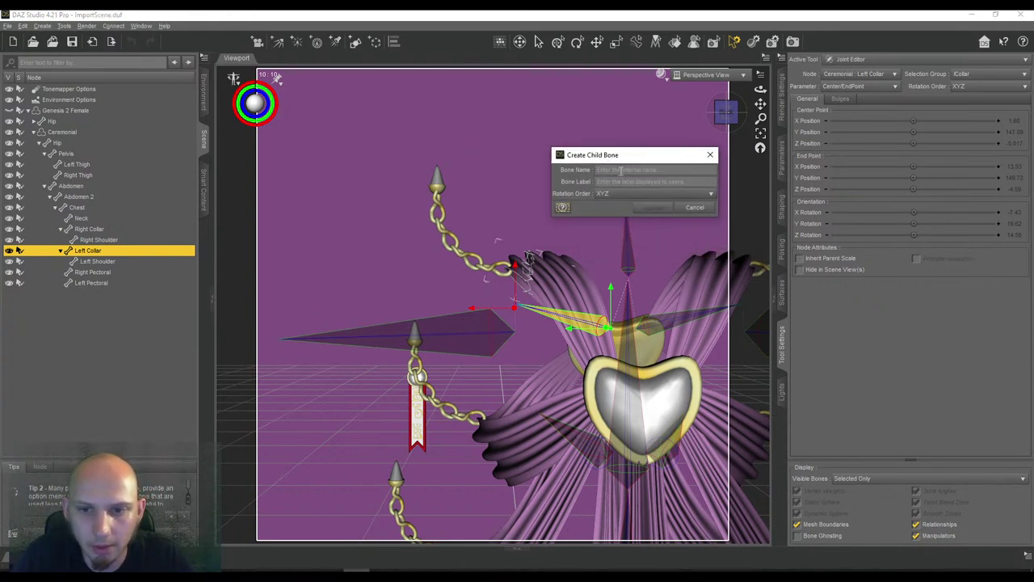
click(621, 170)
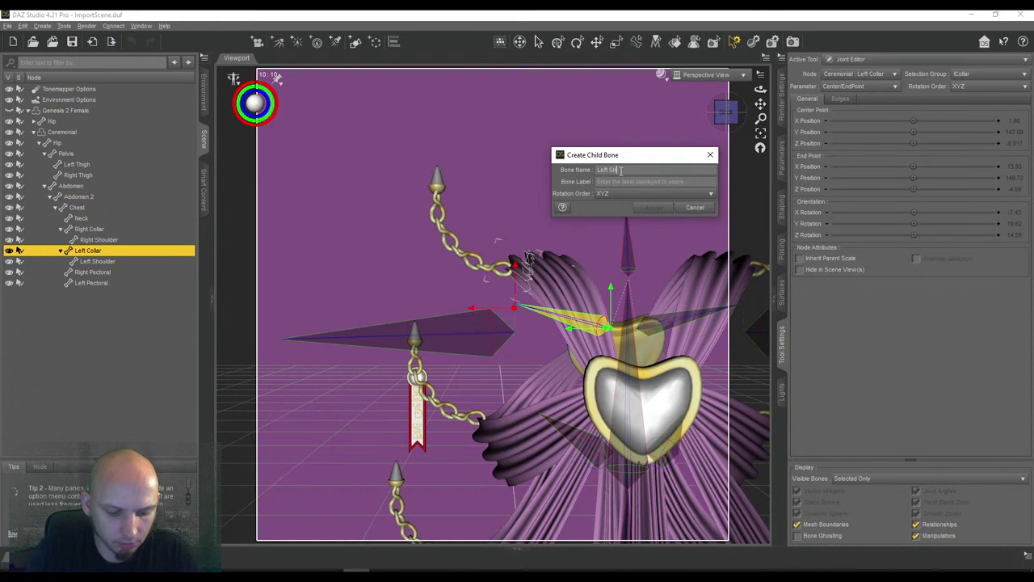
key(Tab)
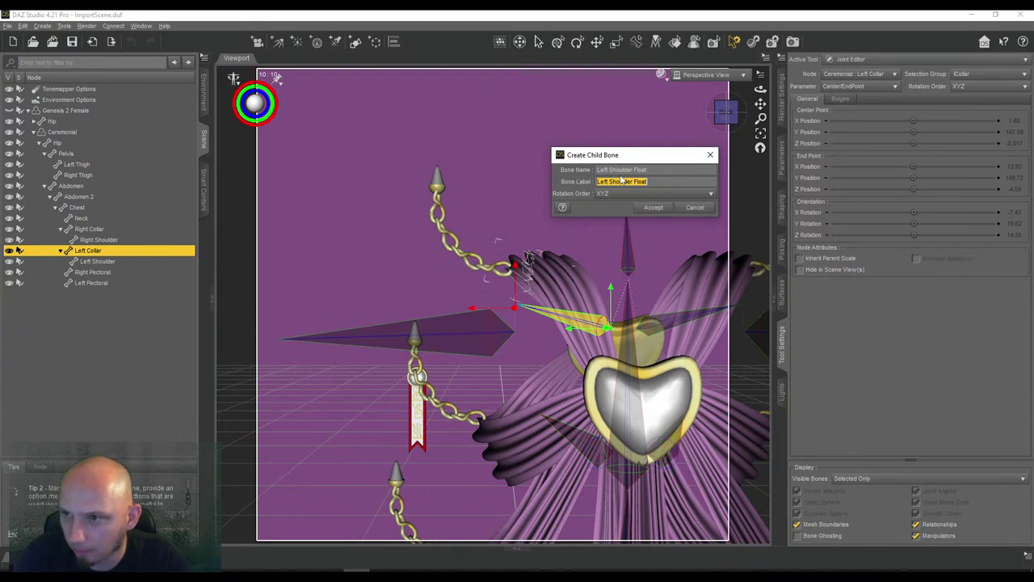
click(619, 194)
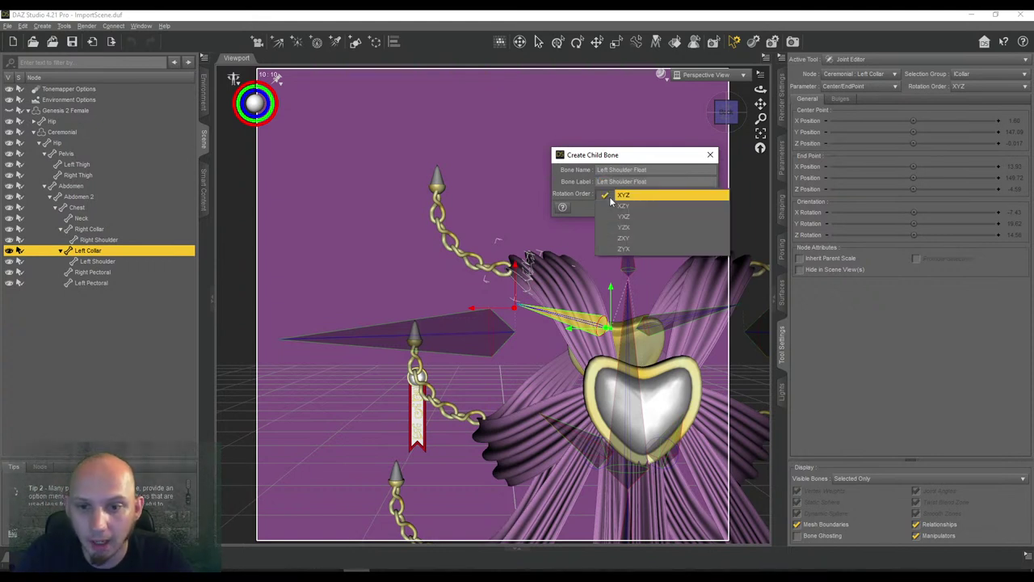
click(620, 231)
scroll(600, 200, down, 2)
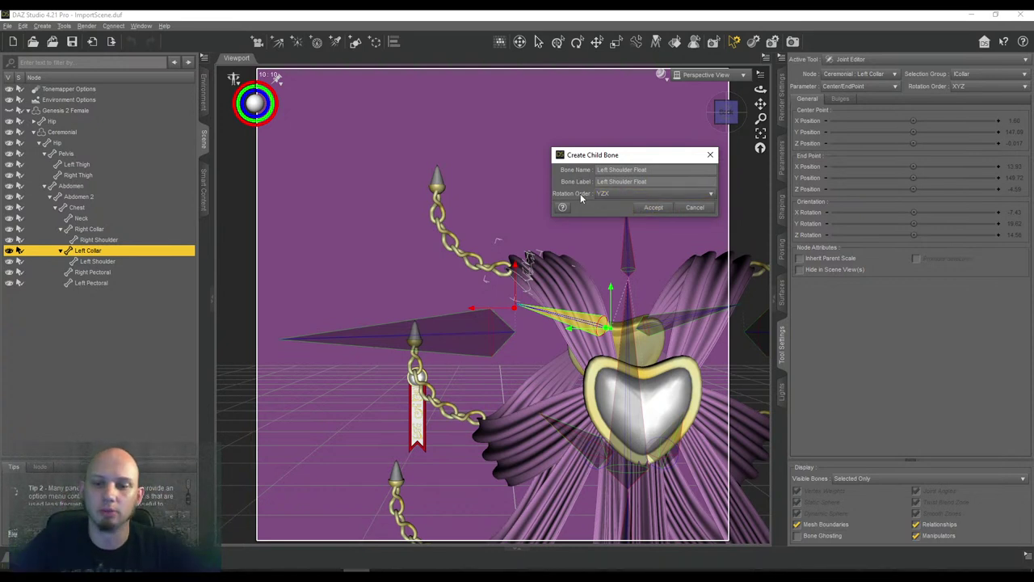
click(653, 207)
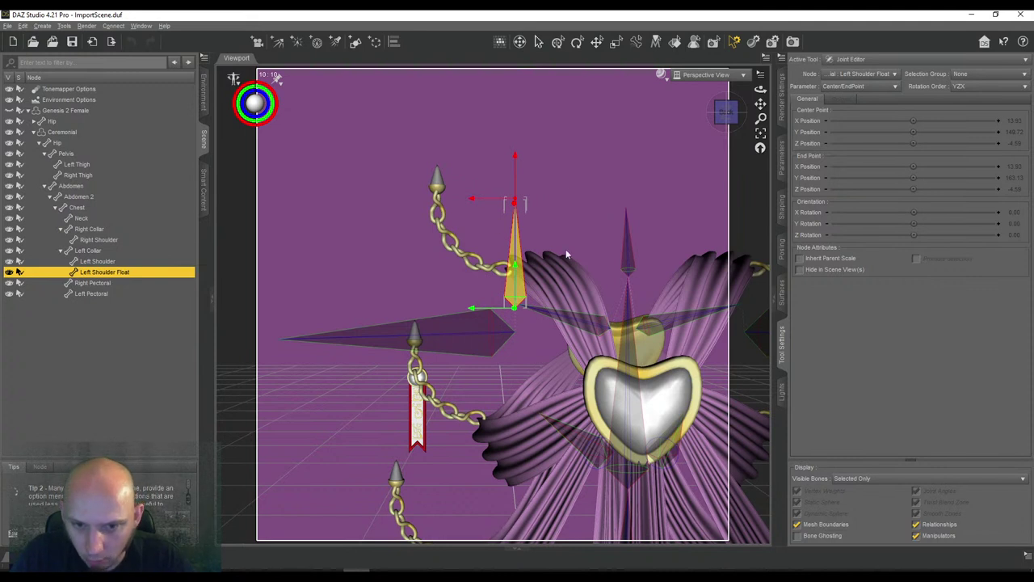
Assign the Left Shoulder Float face group as the Left Shoulder Float bone's selection group
click(960, 79)
drag(951, 88, 994, 88)
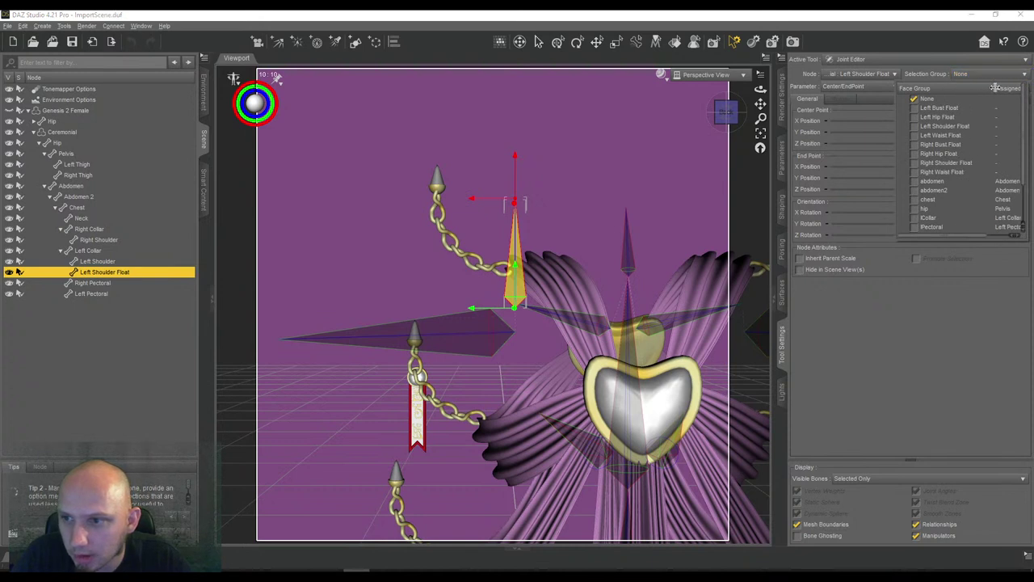
click(914, 127)
click(685, 168)
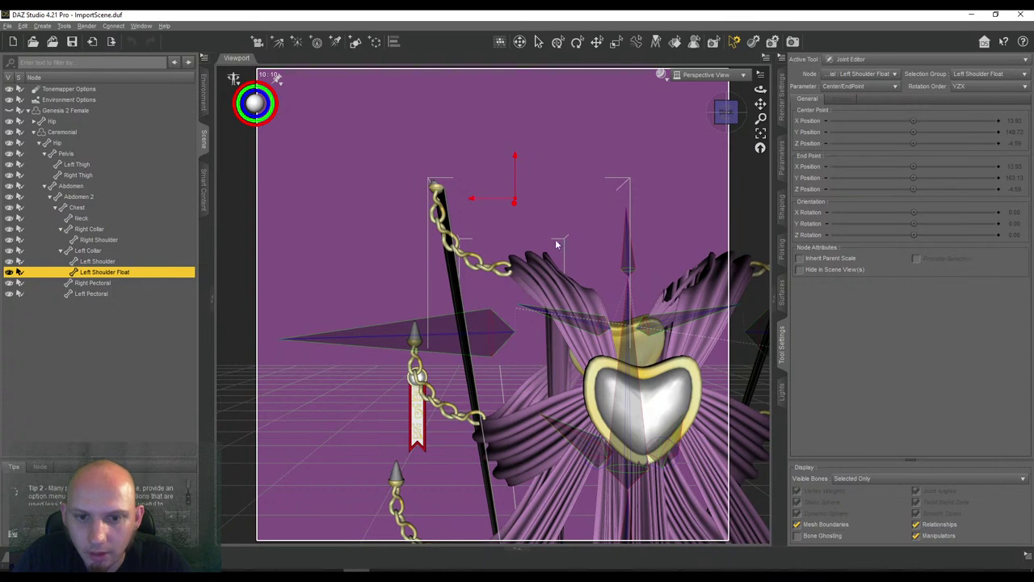
Shift the Left Shoulder Float bone's center point along the Z axis to about -5.8
click(610, 224)
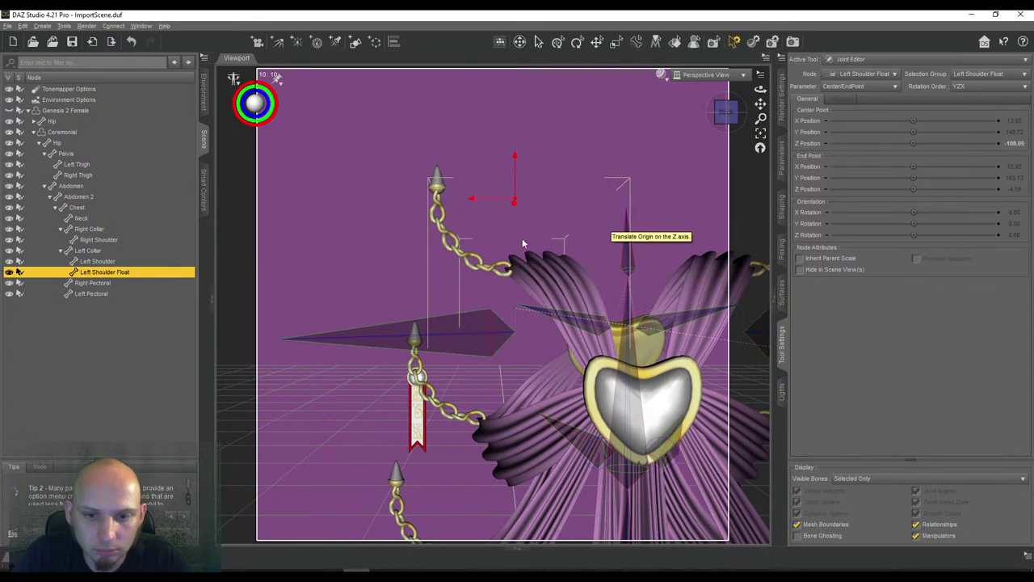
scroll(597, 188, down, 1)
scroll(597, 191, down, 5)
drag(760, 89, 848, 101)
drag(728, 118, 664, 96)
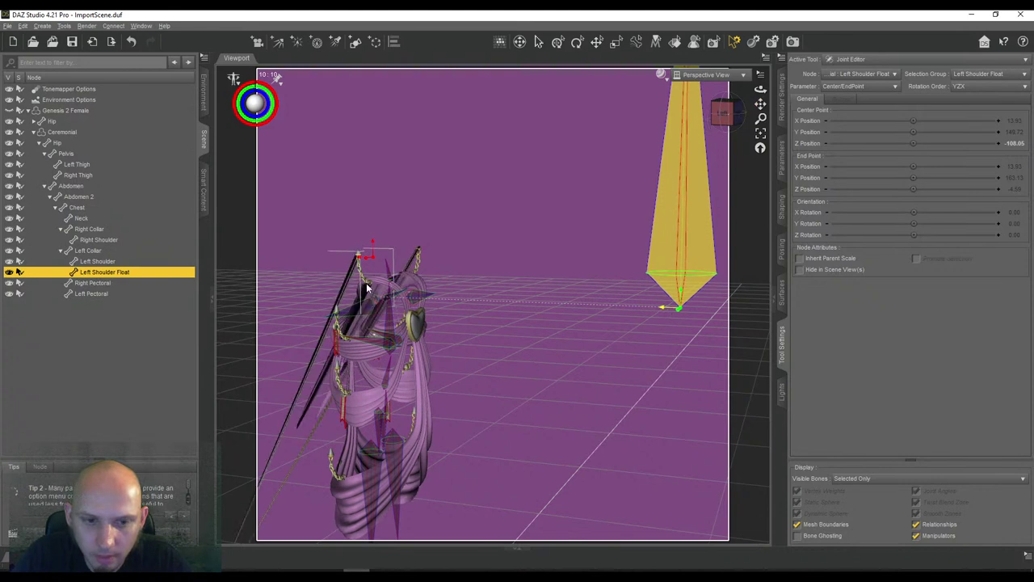
click(366, 284)
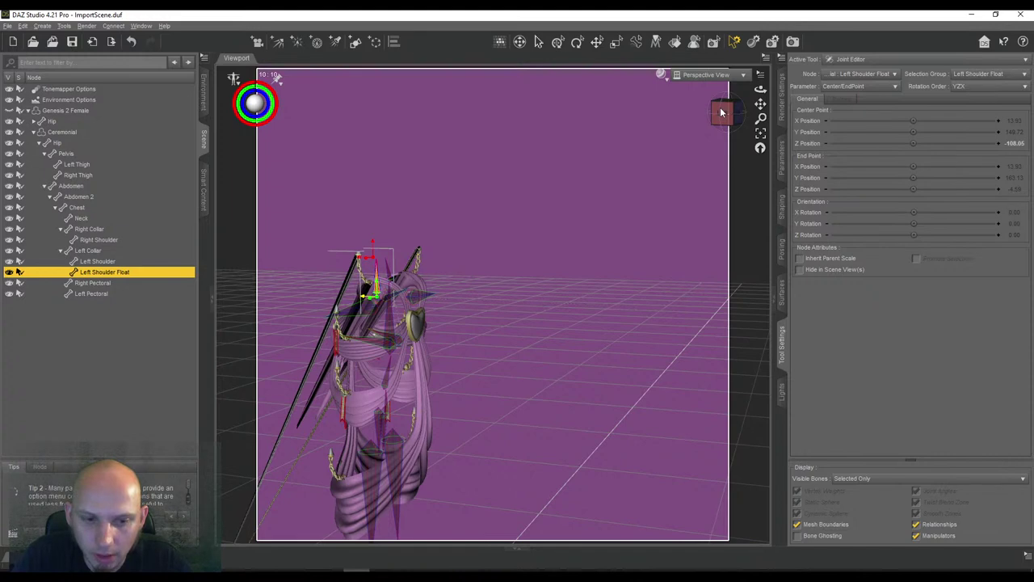
key(ctrl+z)
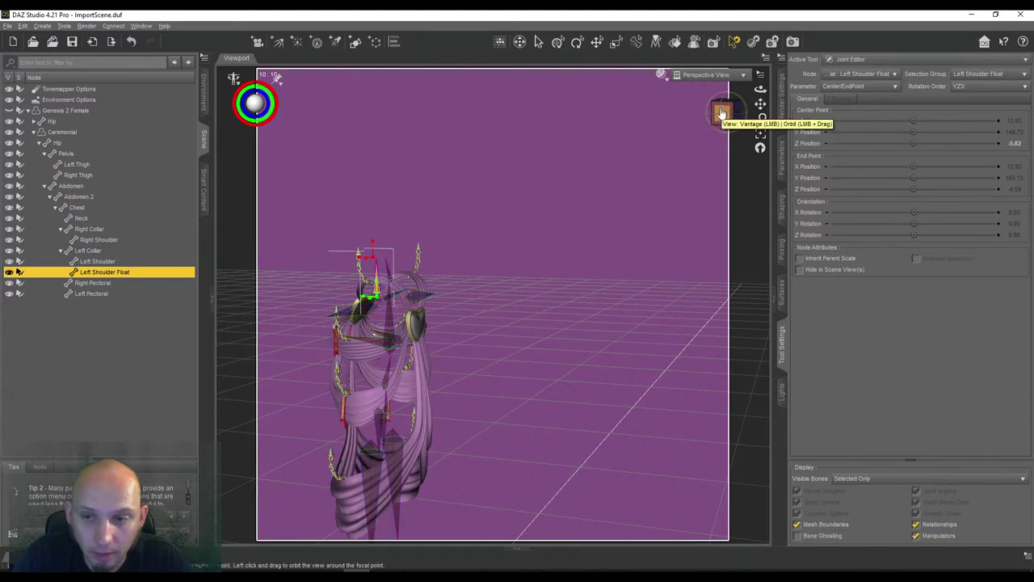
Place the Left Shoulder Float bone's center point where the upper left chain meets the drapery, at about X 14.30, Y 154.55
drag(734, 114, 735, 110)
click(735, 109)
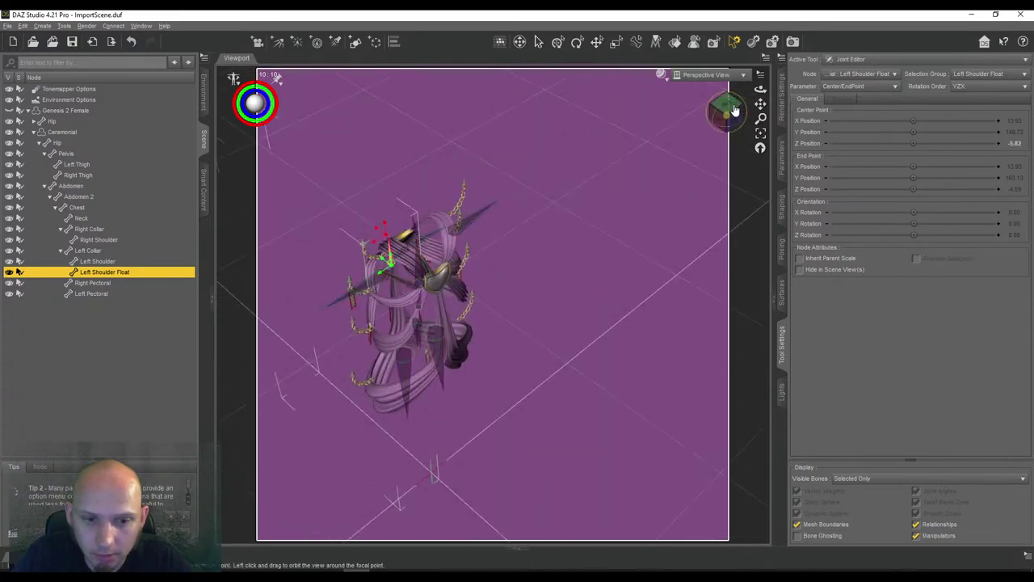
click(726, 113)
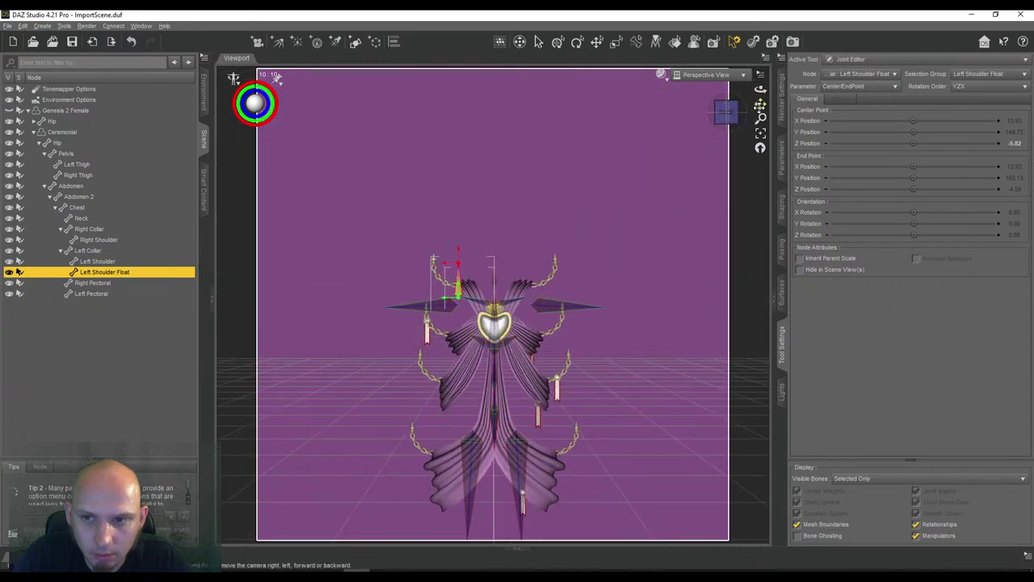
drag(760, 119, 761, 56)
drag(761, 104, 807, 117)
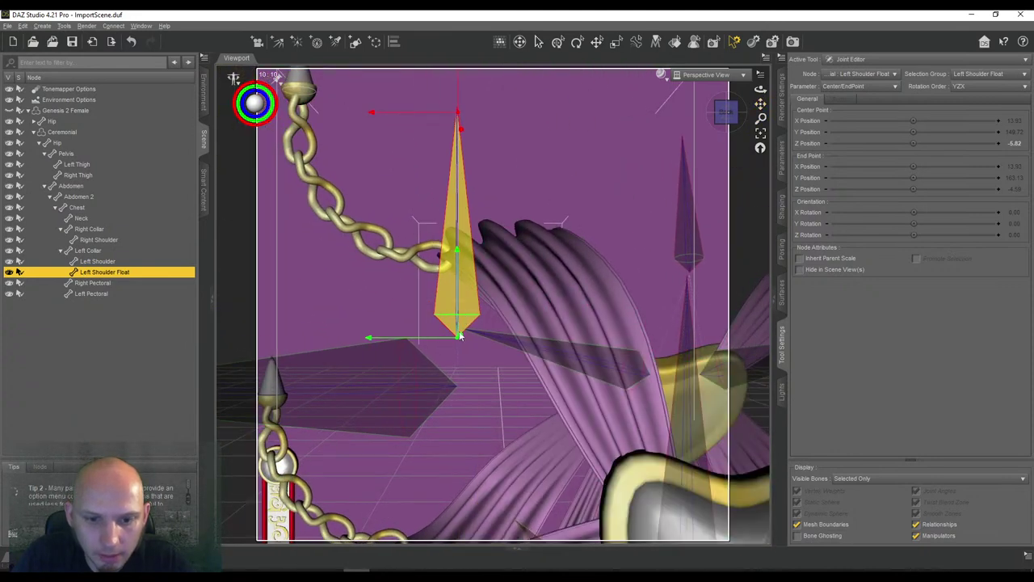
alt+shift+click(450, 259)
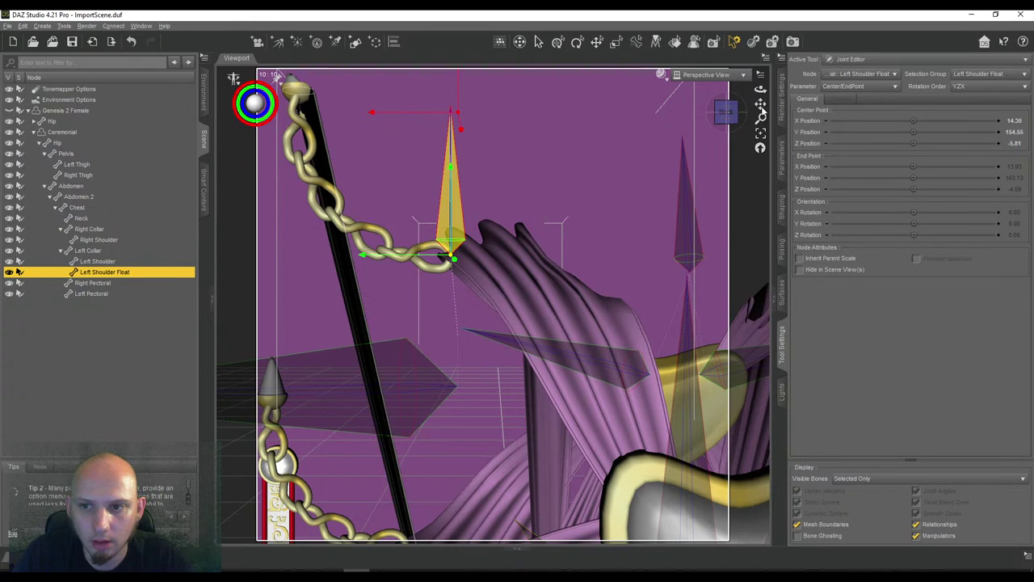
Place the Left Shoulder Float bone's end point at the tip of the chain's cone, at about X 23.54, Y 167.13
drag(760, 105, 761, 106)
drag(760, 105, 954, 286)
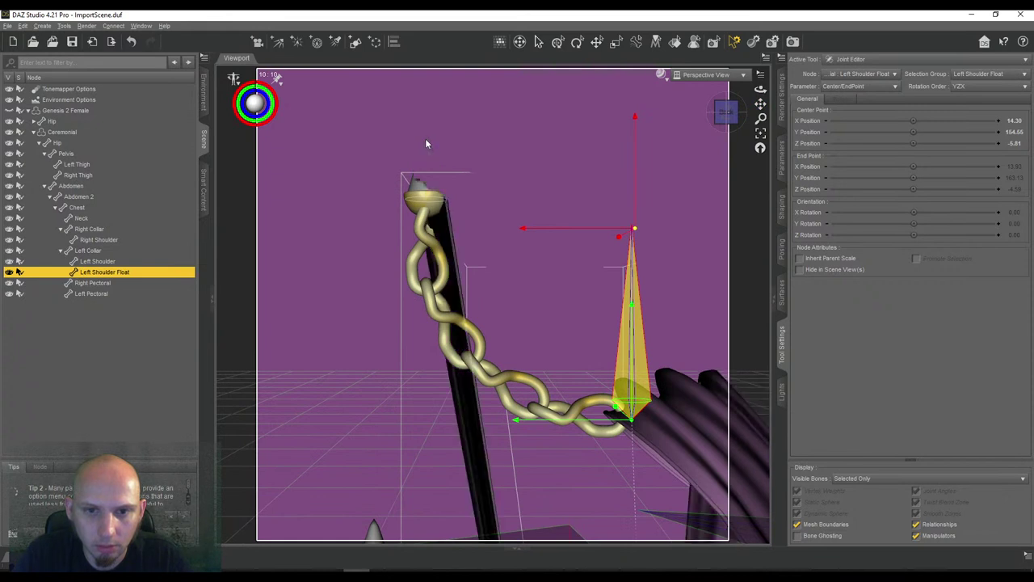
ctrl+alt+click(426, 140)
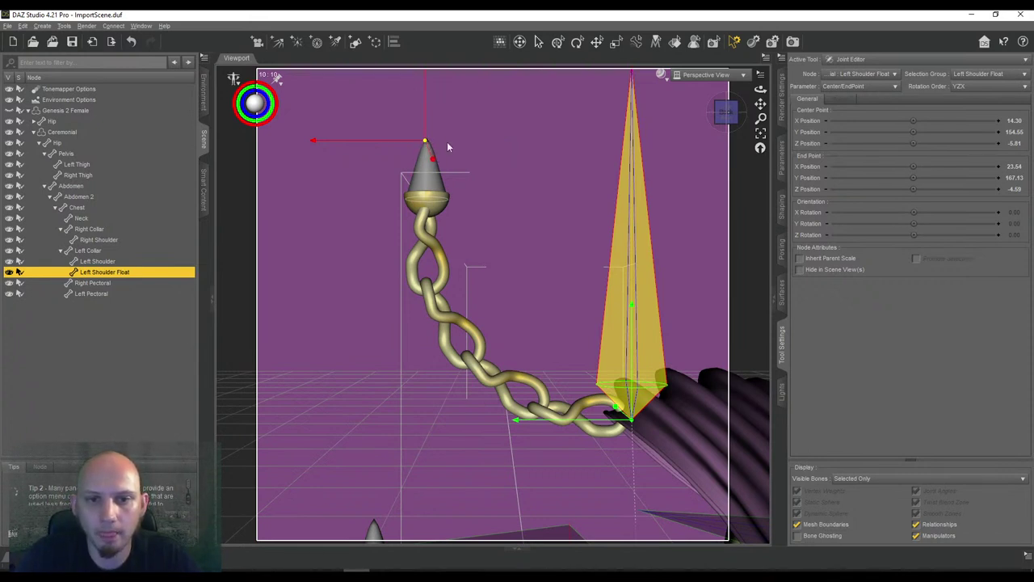
key(ctrl+z)
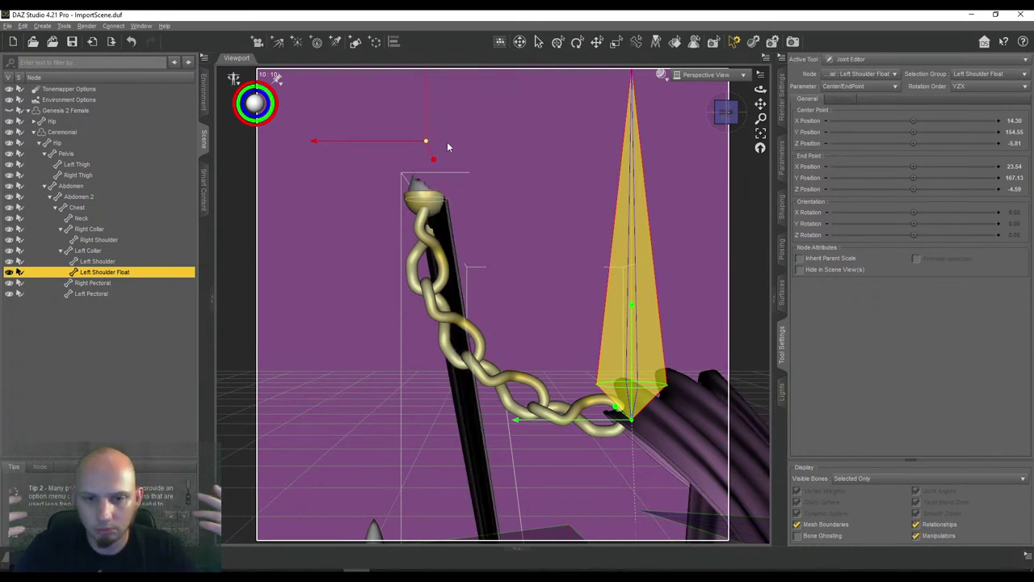
Center the Left Shoulder Float bone on the chain, with center point Z about -4.23 and end point about X 23.49, Y 167.11, Z -4.40
drag(448, 144, 448, 145)
drag(760, 104, 795, 71)
drag(725, 112, 726, 112)
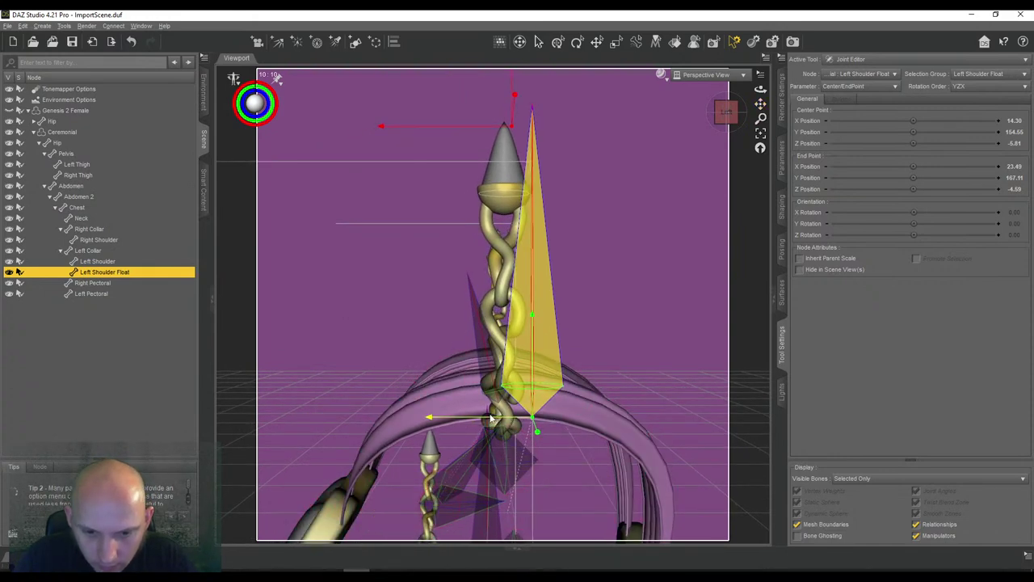
drag(490, 414, 493, 415)
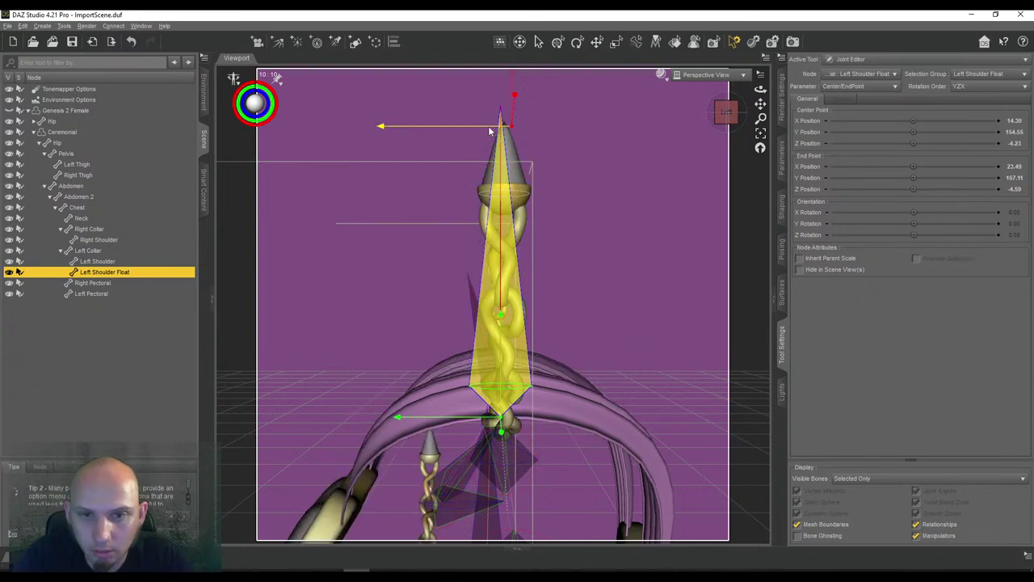
drag(488, 128, 488, 131)
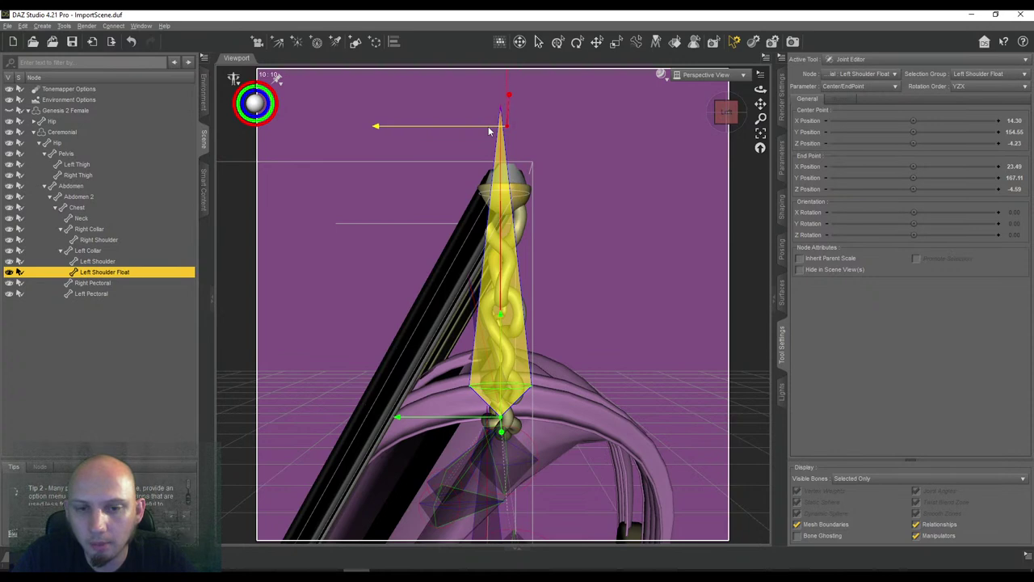
drag(488, 131, 488, 131)
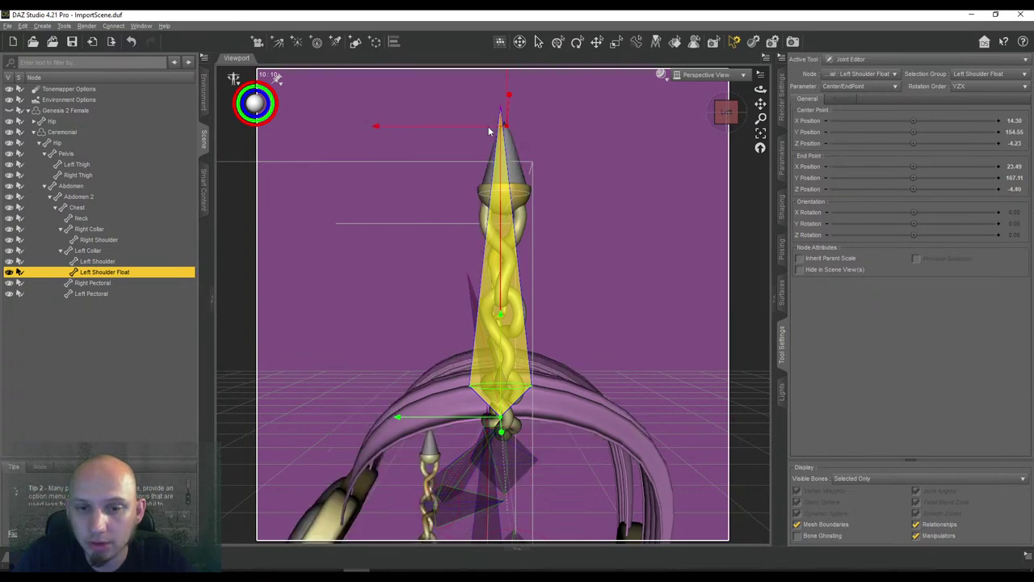
Align the Left Shoulder Float bone's orientation with the direction from its center point to its end point at the chain's tip
drag(728, 112, 719, 180)
click(733, 113)
scroll(719, 181, down, 5)
drag(759, 105, 760, 105)
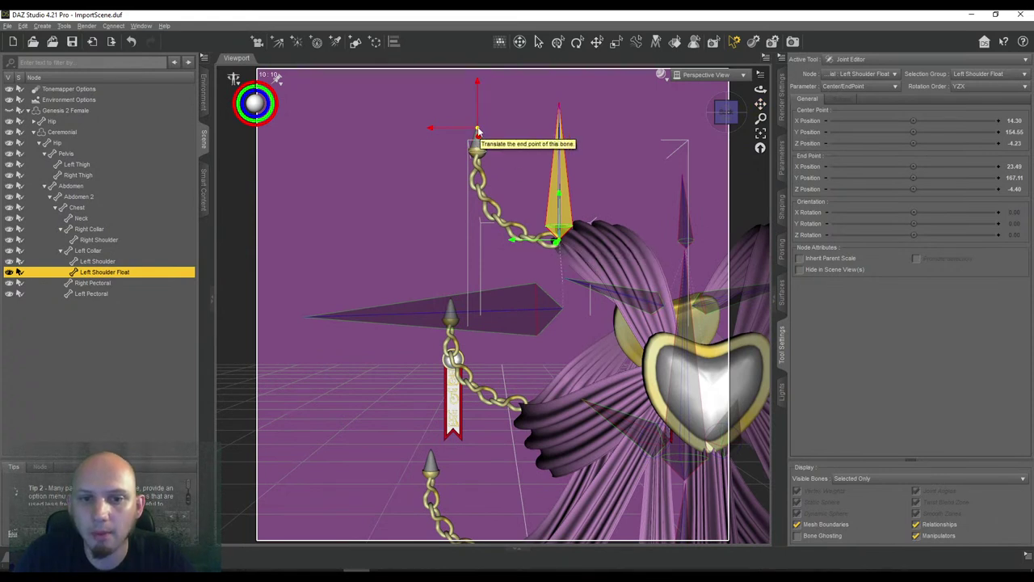
right_click(378, 149)
mouse_move(420, 210)
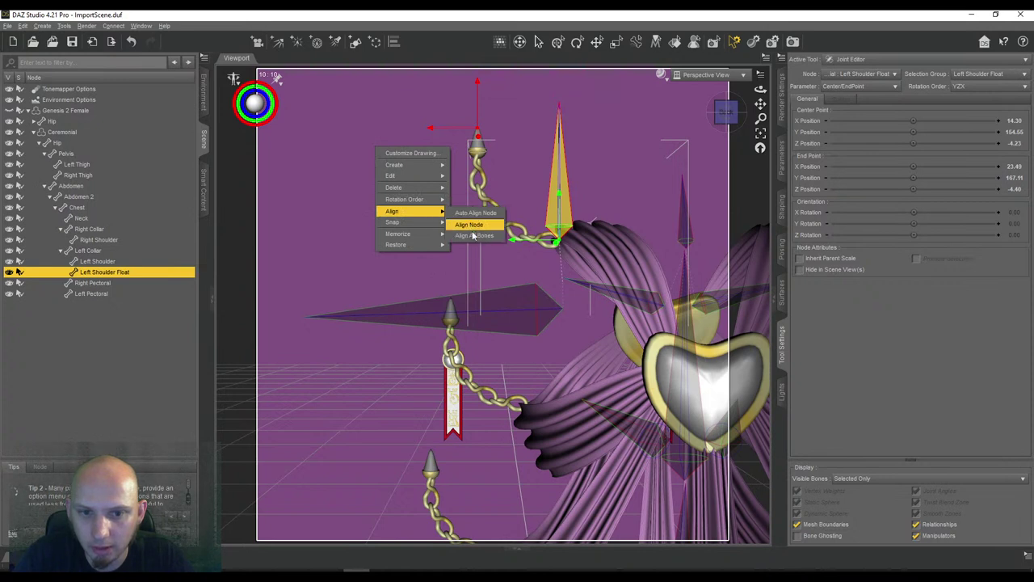
click(476, 236)
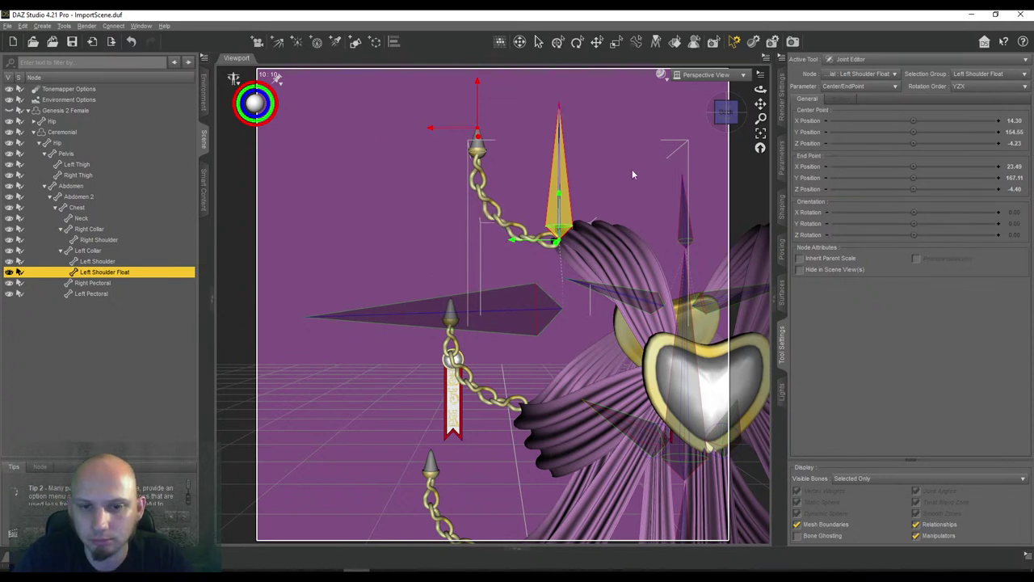
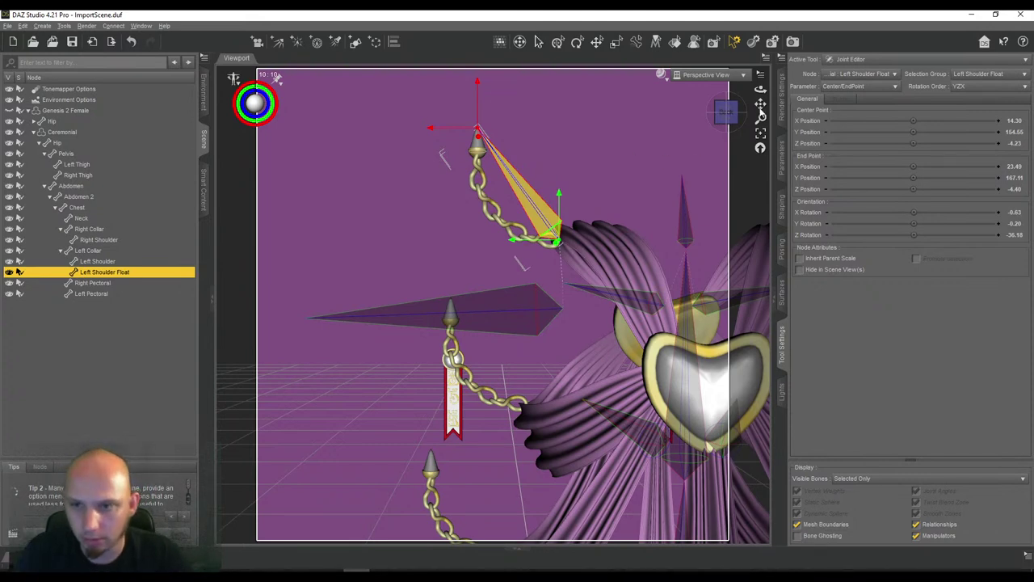
Examine the left side chains below the shoulder and the Left Pectoral bone from several angles
drag(760, 104, 760, 144)
scroll(745, 138, up, 3)
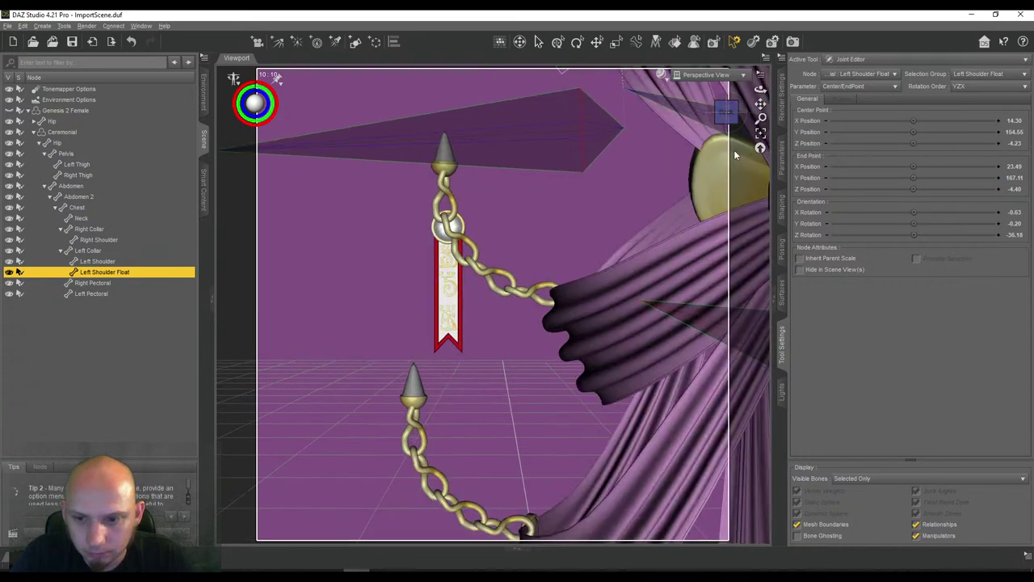
scroll(734, 154, down, 3)
drag(761, 105, 681, 80)
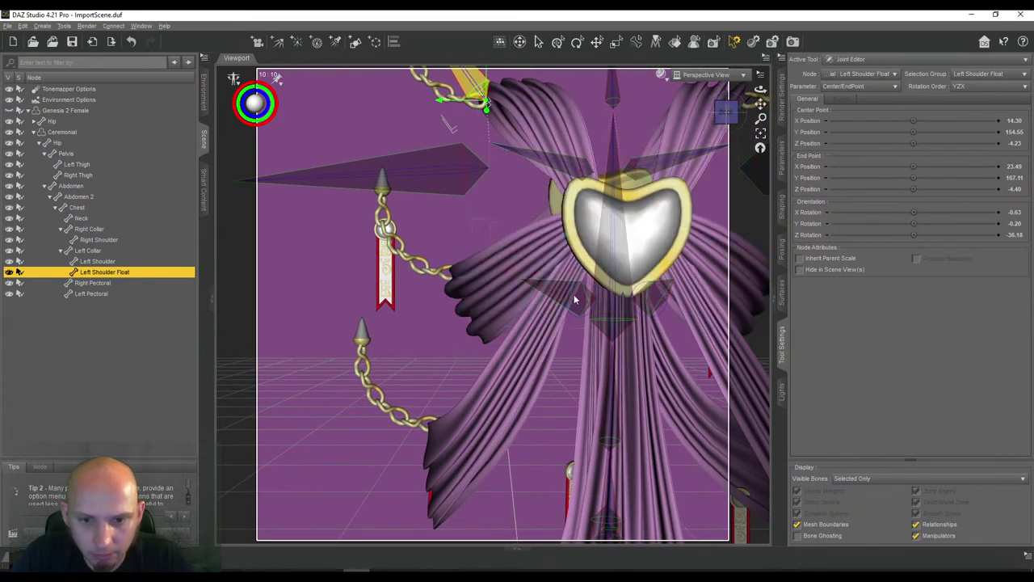
mouse_move(725, 115)
mouse_down()
mouse_move(848, 116)
mouse_move(730, 130)
mouse_move(729, 118)
mouse_move(739, 120)
mouse_move(714, 113)
mouse_up()
click(728, 118)
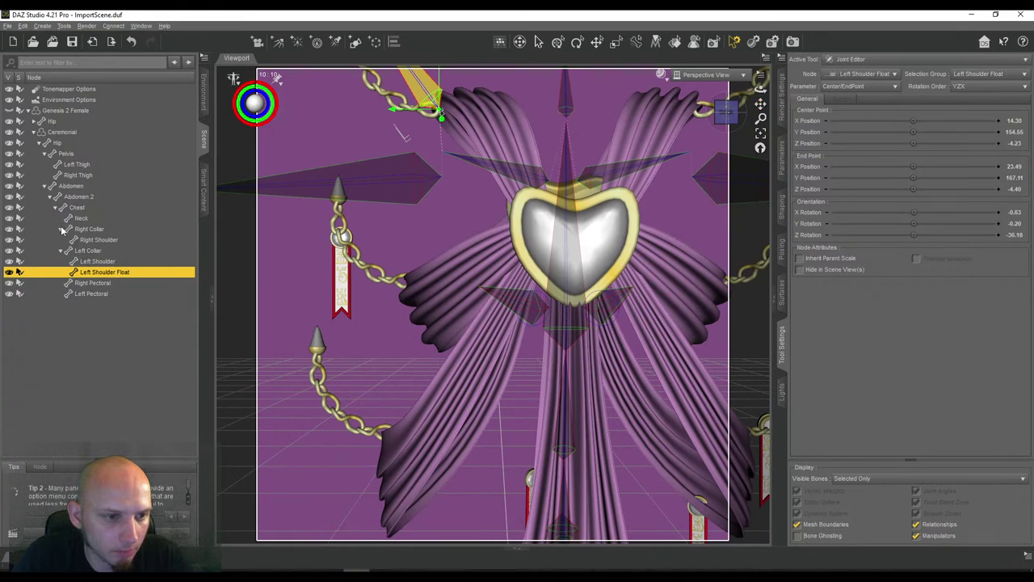
click(91, 294)
drag(725, 112, 648, 127)
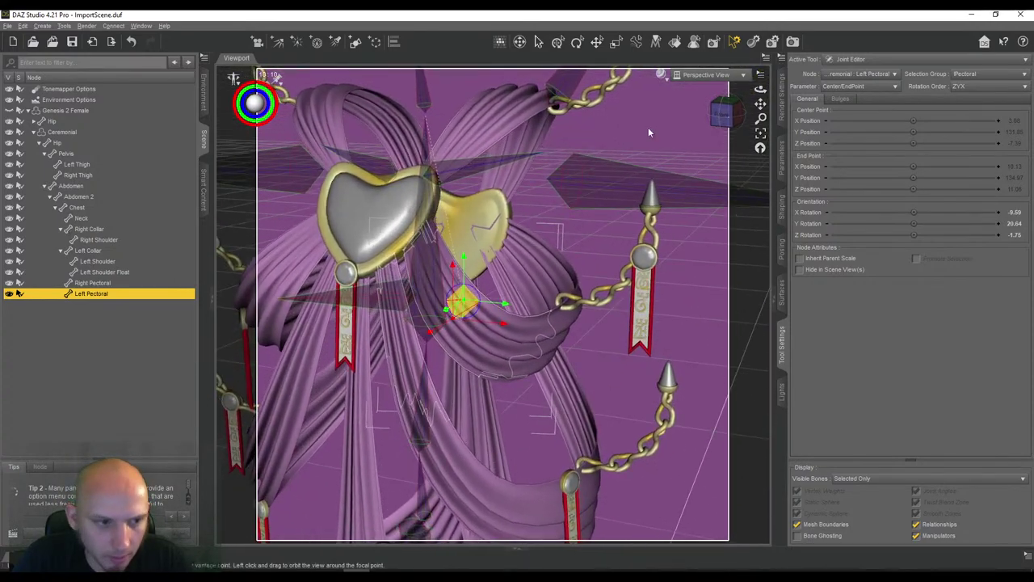
Create a child bone of the Chest bone named and labelled Left Bust Float, with rotation order YZX
click(77, 207)
mouse_move(723, 113)
mouse_down()
mouse_move(602, 126)
mouse_move(703, 115)
mouse_move(643, 108)
mouse_move(621, 112)
mouse_move(760, 139)
mouse_move(734, 114)
mouse_up()
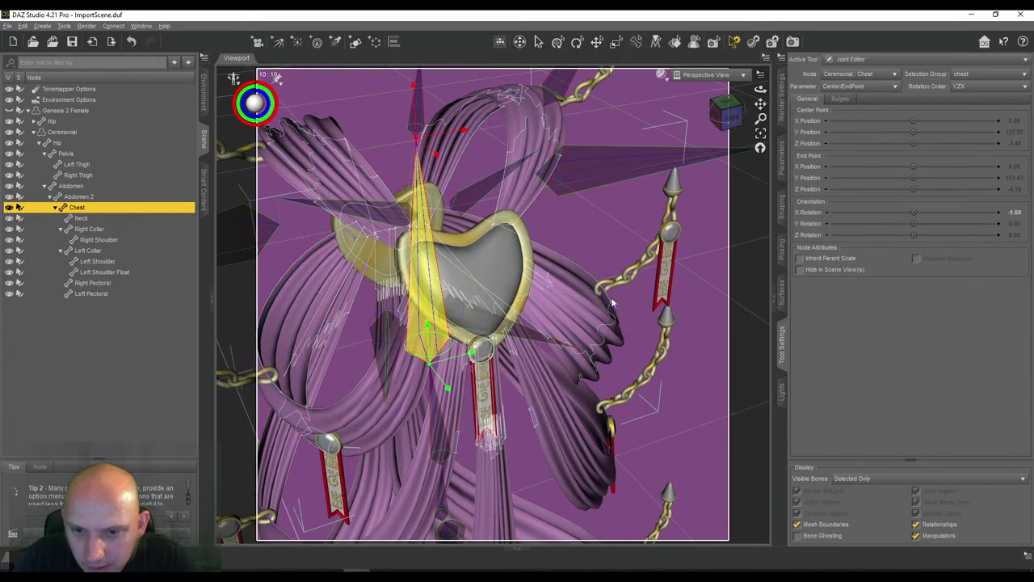
drag(731, 123, 792, 108)
click(731, 121)
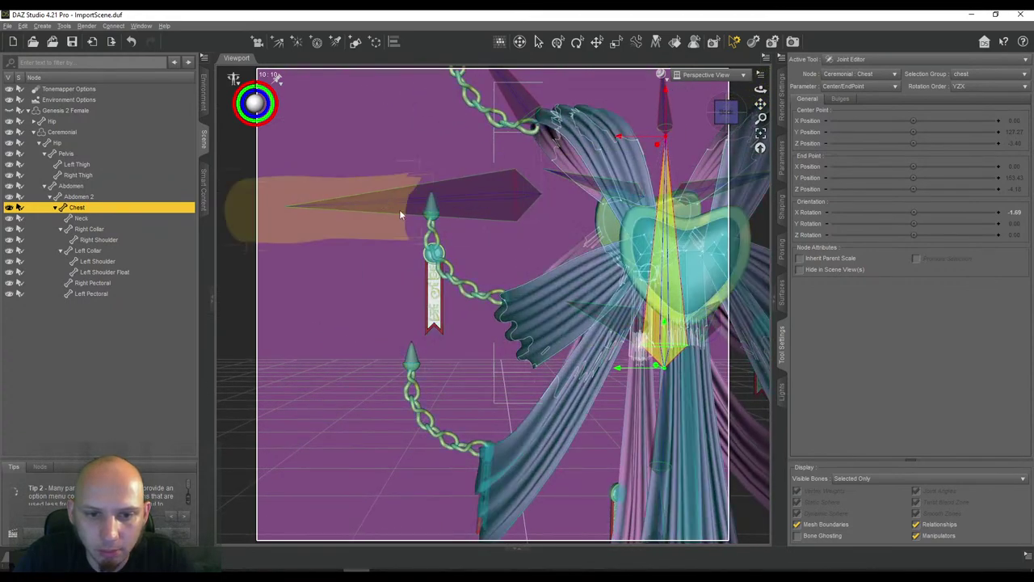
right_click(370, 131)
mouse_move(404, 147)
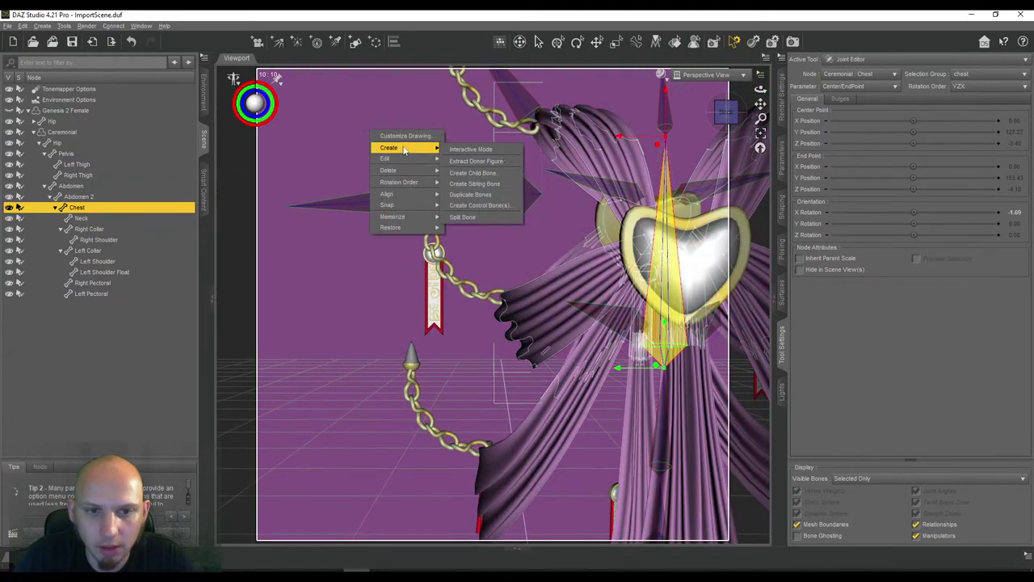
click(483, 173)
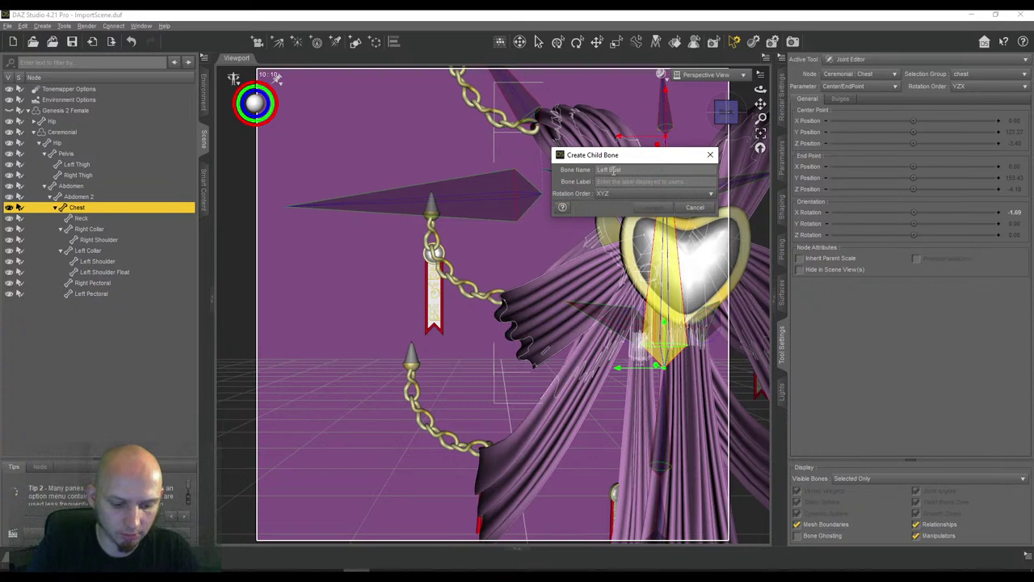
key(Tab)
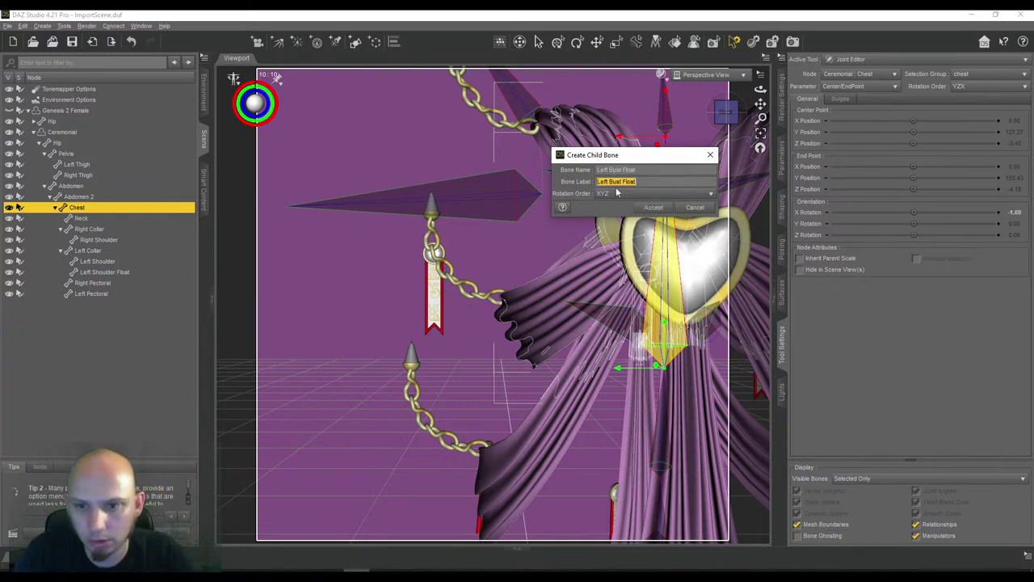
click(618, 194)
click(627, 230)
click(652, 208)
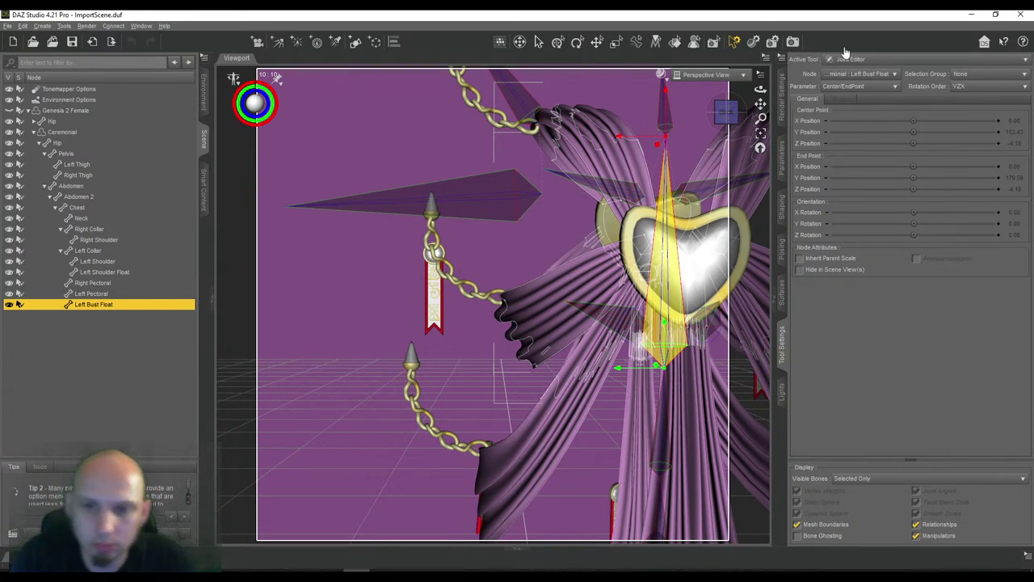
Assign the Left Bust face group as the selection group of the Left Bust Float bone
click(960, 74)
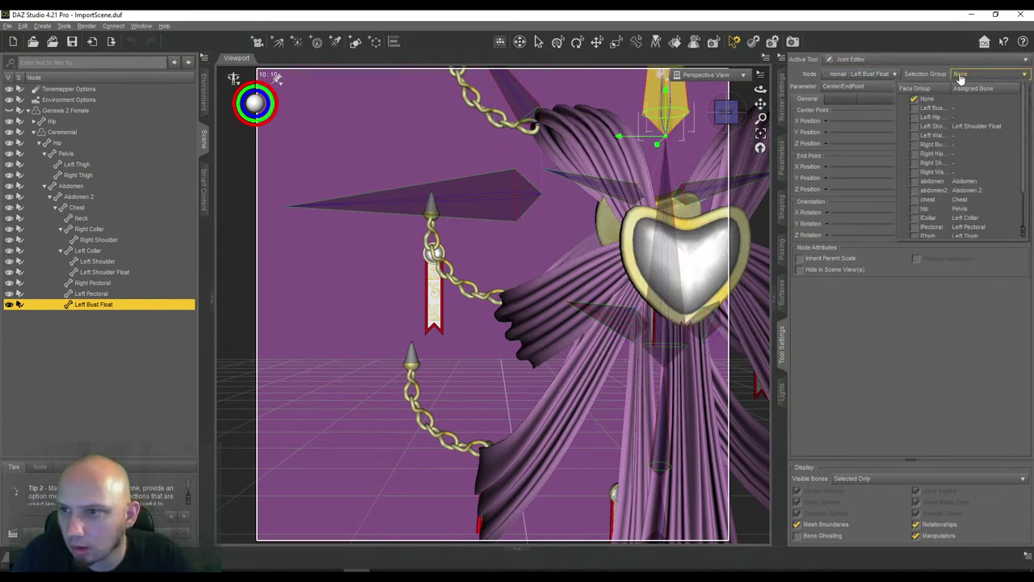
click(916, 112)
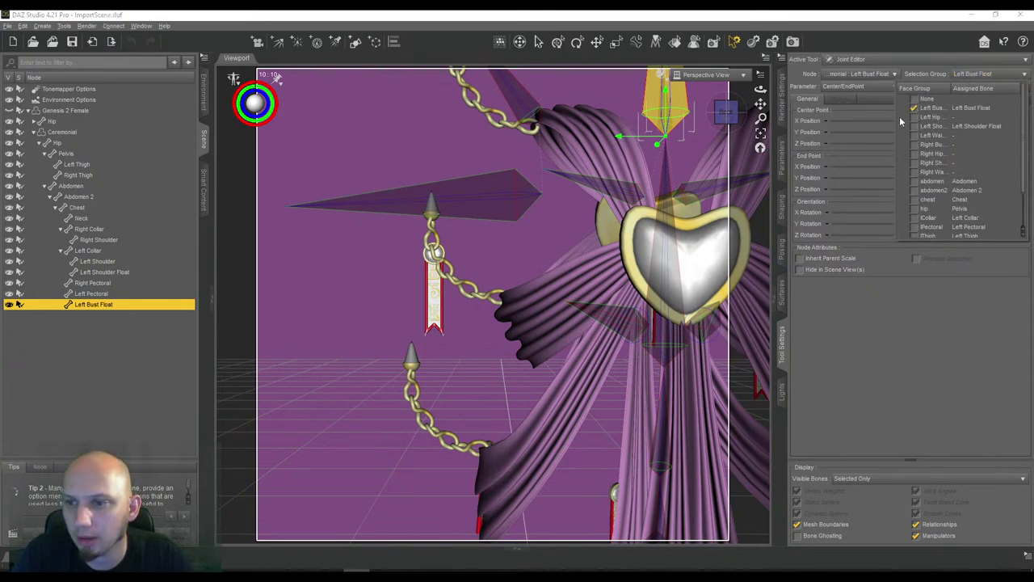
click(929, 107)
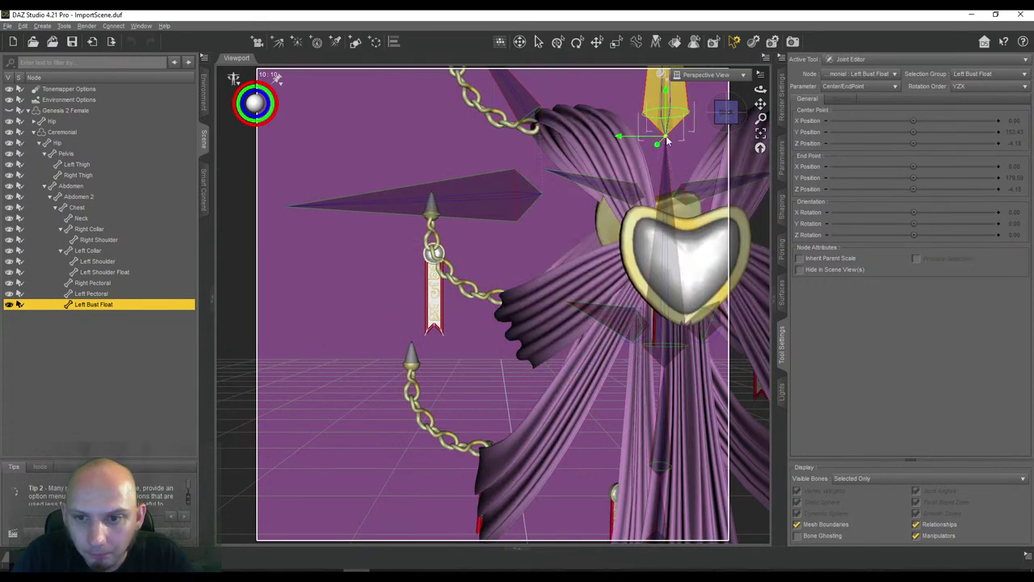
Place Left Bust Float's center point at the chain's base, about X 18.3, Y 135.4, and its end point near the spike tip, about X 27.1, Y 147.2
click(504, 295)
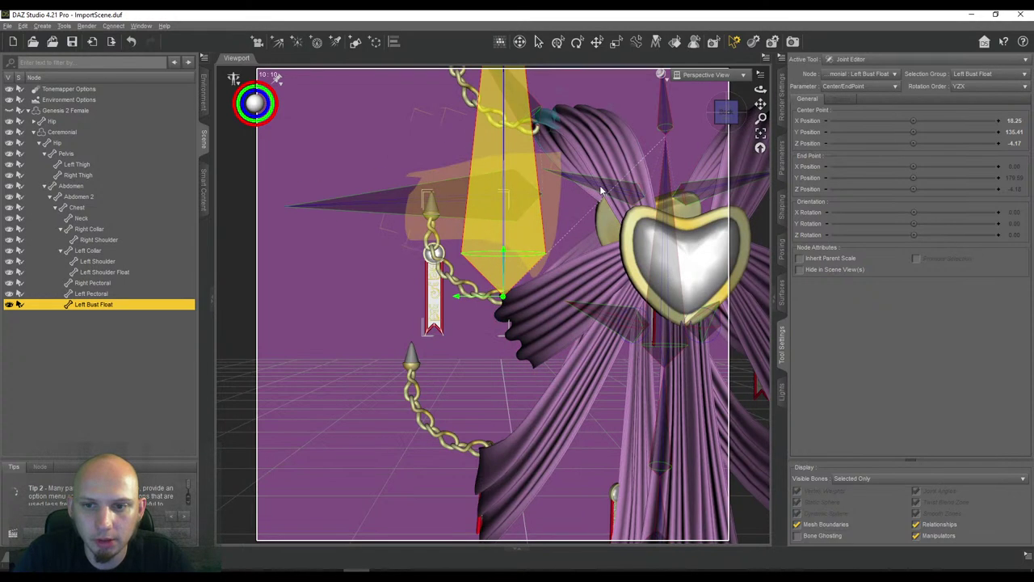
scroll(583, 165, down, 2)
alt+drag(580, 160, 633, 126)
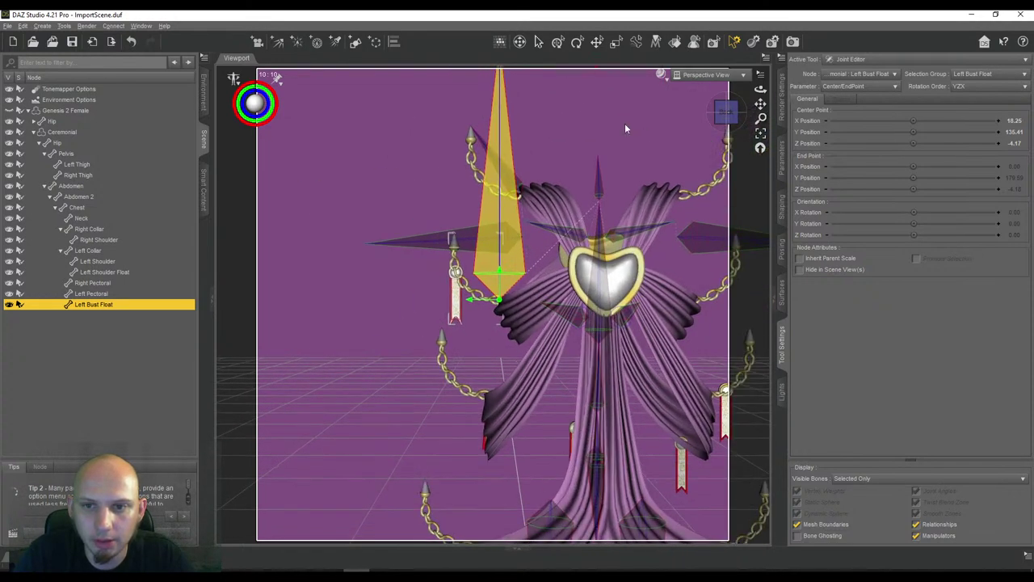
scroll(627, 119, down, 3)
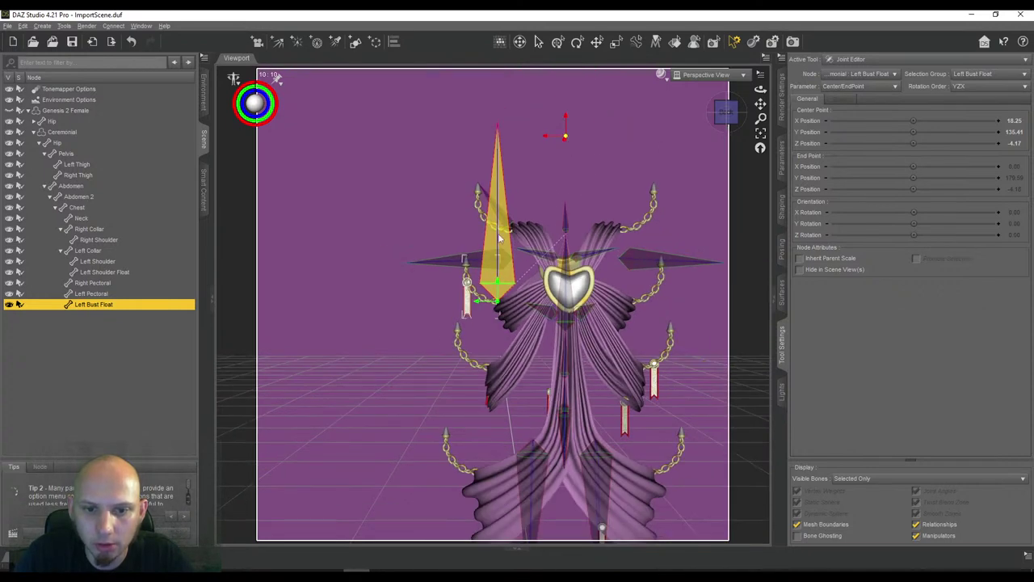
click(465, 259)
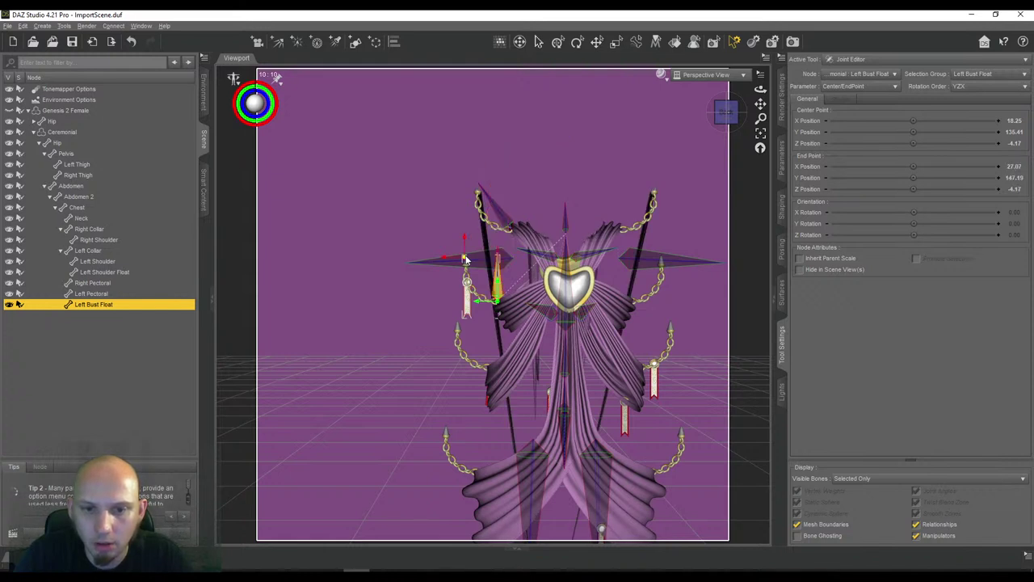
scroll(444, 257, down, 1)
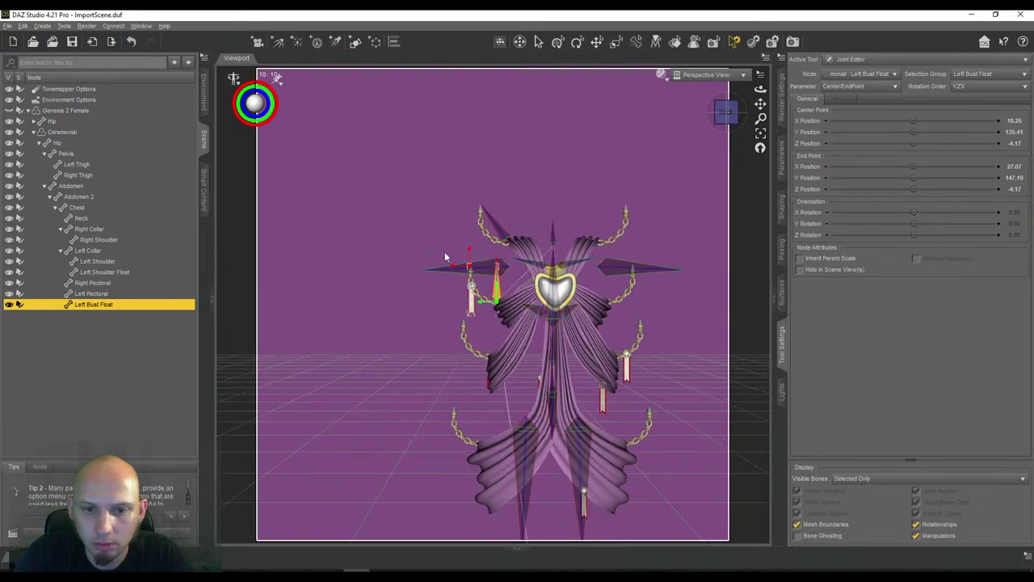
Shift the Left Bust Float end point sideways to line up with the spike tip, at about X 26.3
scroll(465, 263, up, 5)
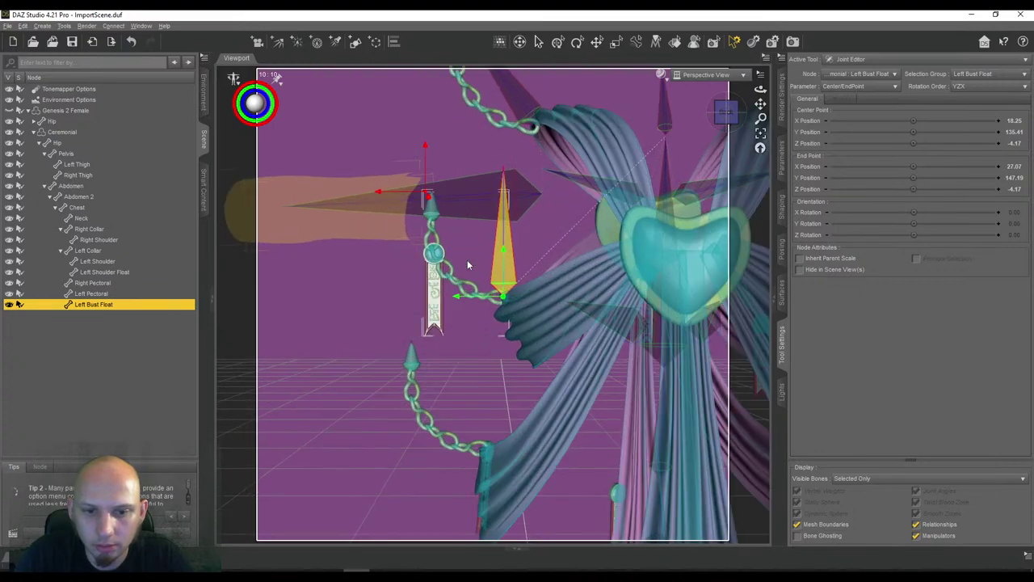
scroll(467, 261, up, 5)
scroll(467, 261, down, 4)
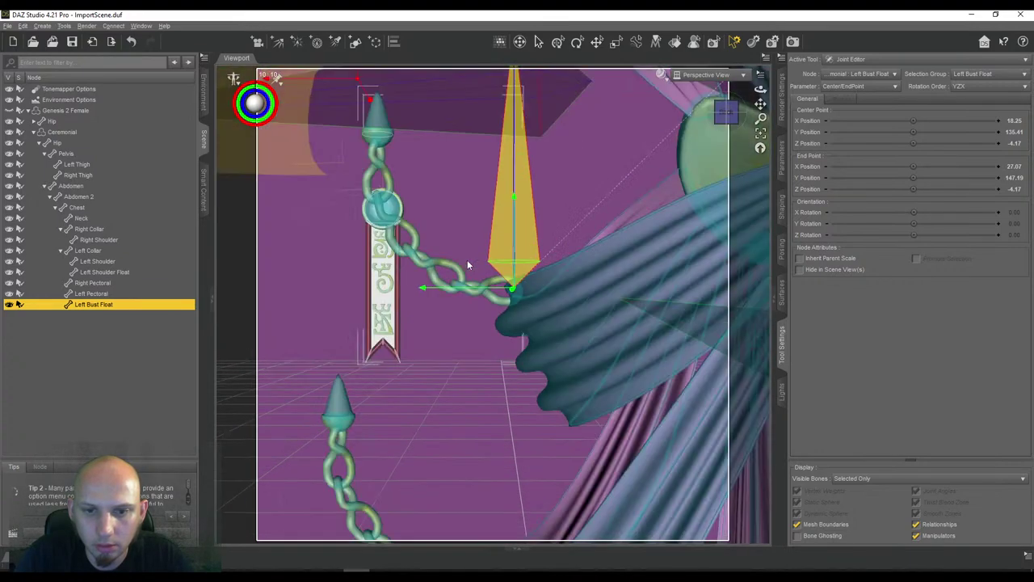
drag(760, 104, 812, 174)
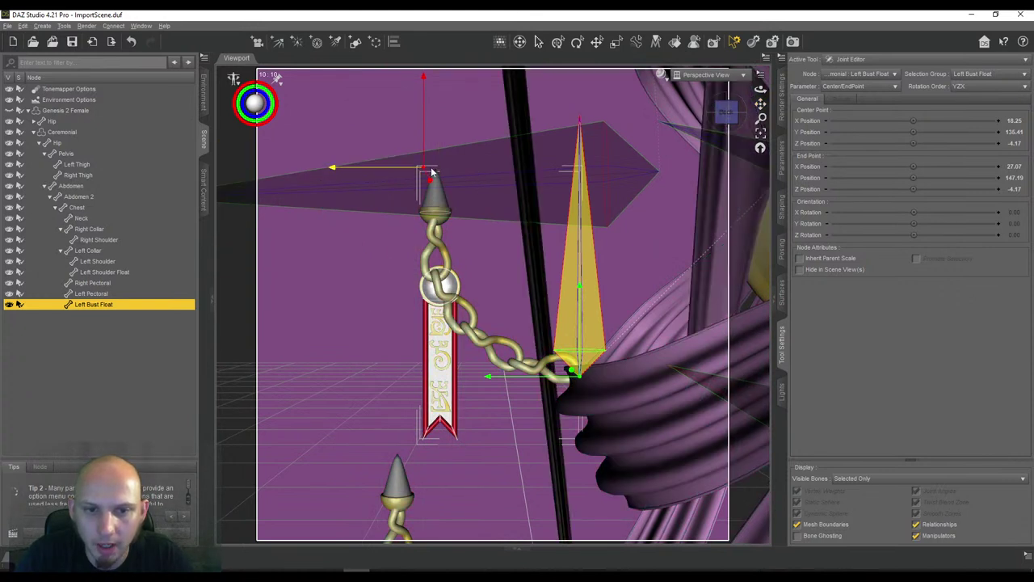
drag(431, 172, 437, 172)
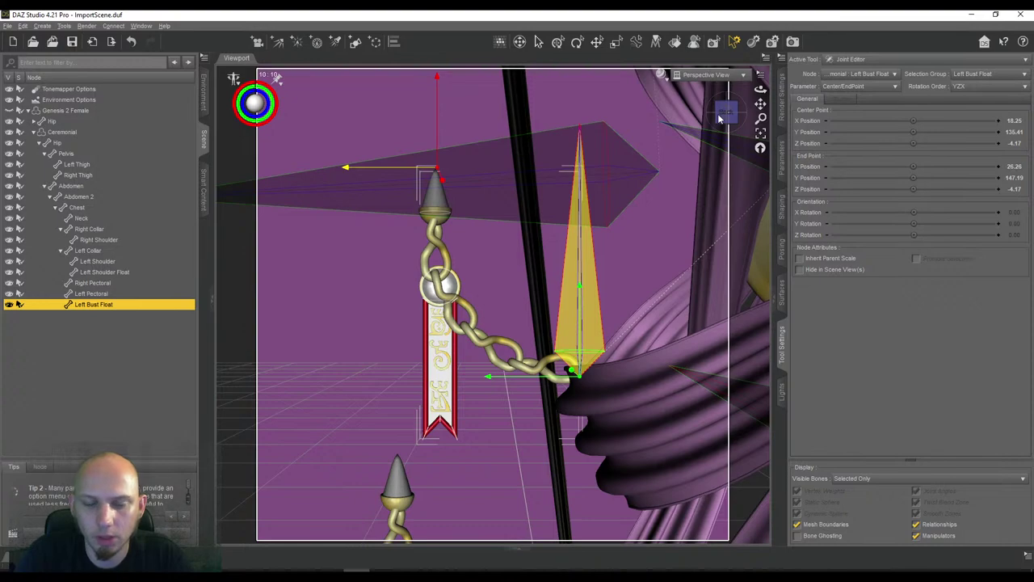
From a side view, move the Left Bust Float center point in depth to the chain's base, at about Z 2.4
mouse_move(723, 116)
mouse_down()
mouse_move(678, 129)
mouse_move(773, 104)
mouse_move(719, 114)
mouse_up()
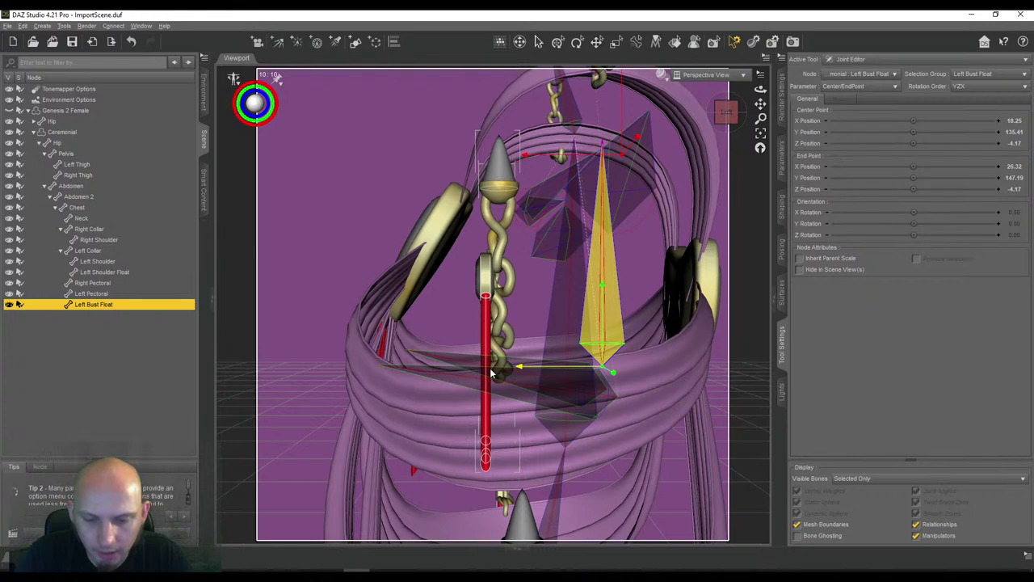
drag(490, 372, 487, 372)
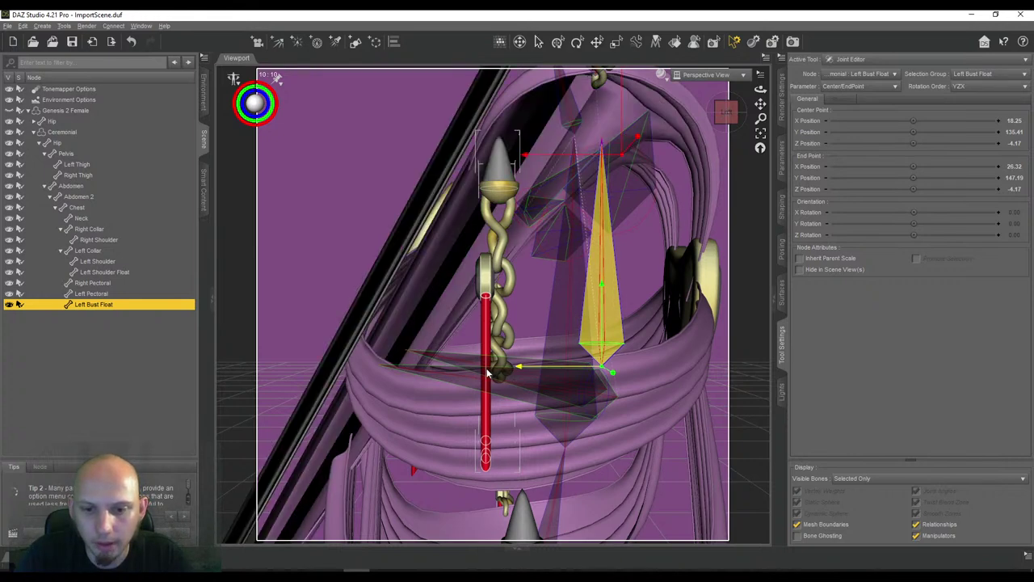
click(487, 374)
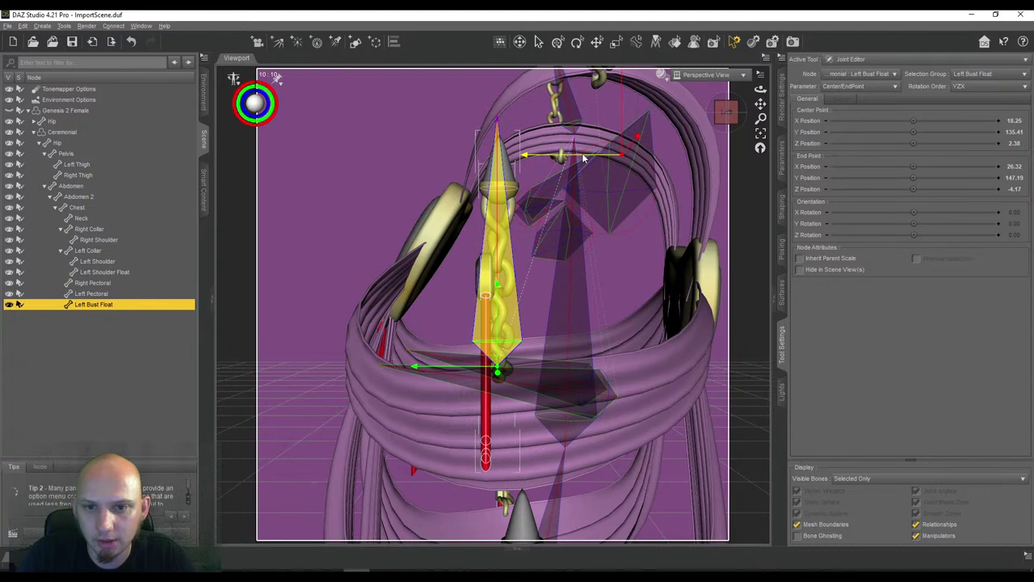
Move the Left Bust Float end point in depth and height onto the spike tip, at about Y 148.3, Z 2.3
drag(531, 156, 466, 157)
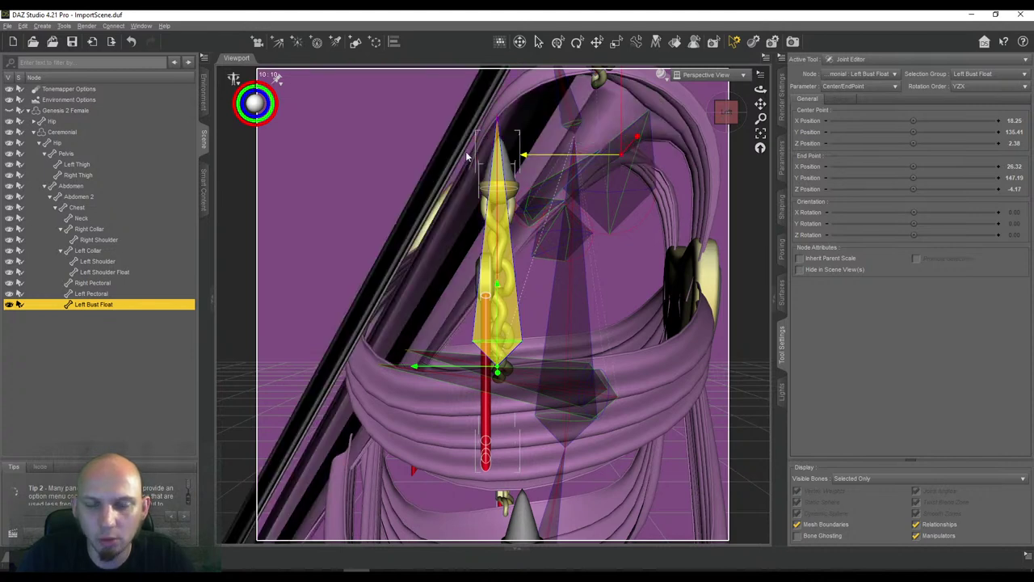
click(466, 155)
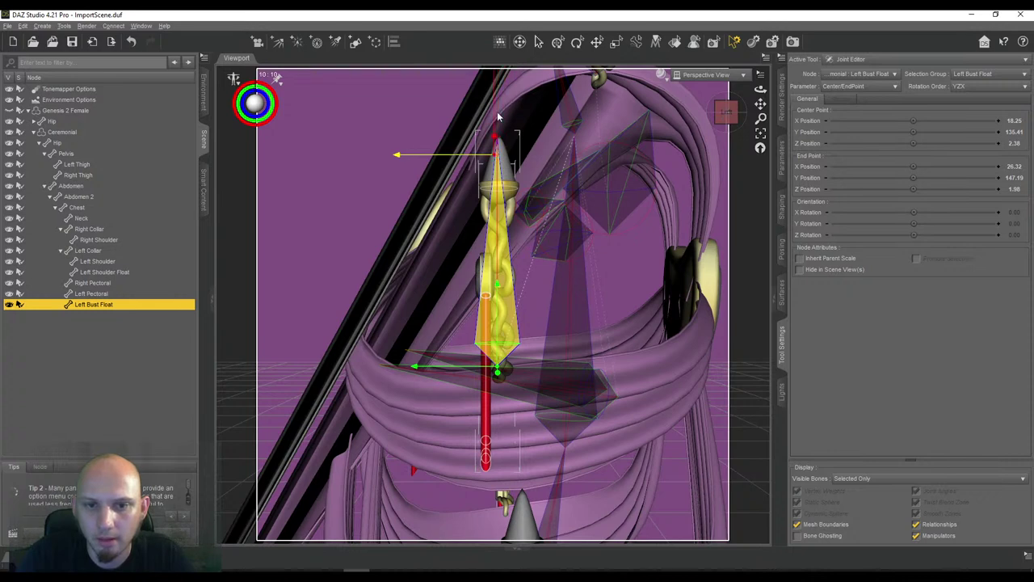
click(492, 159)
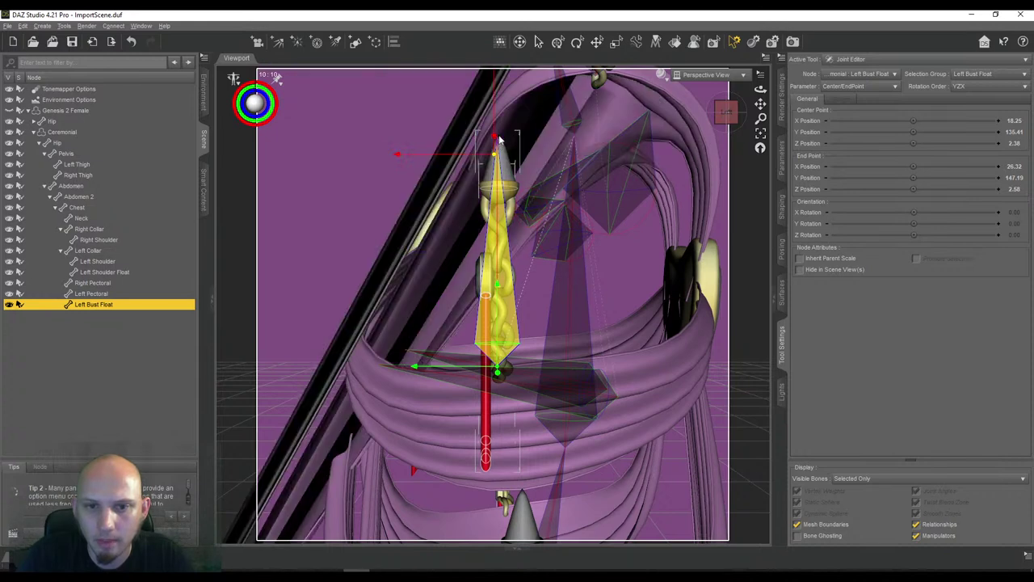
drag(499, 139, 502, 121)
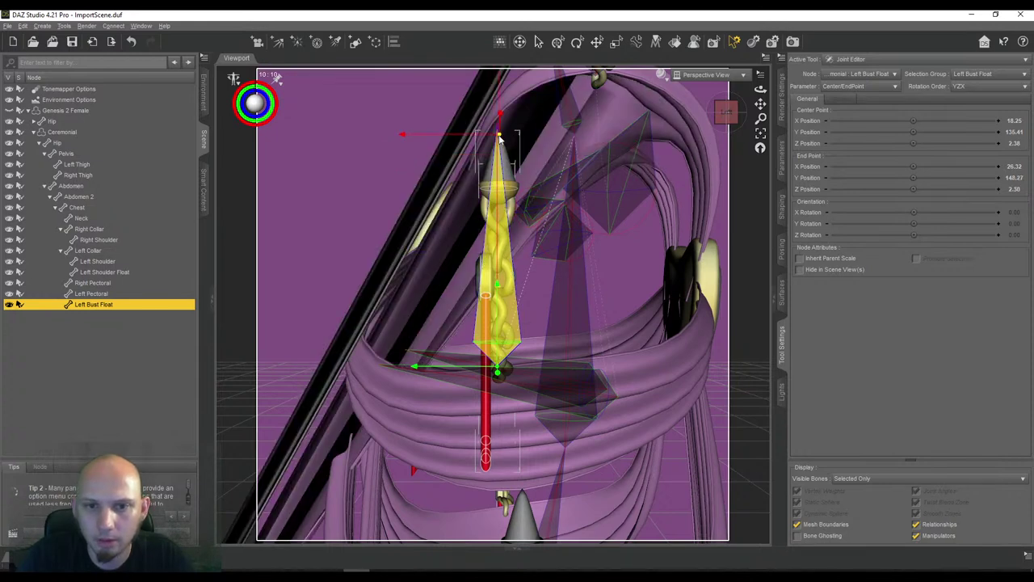
Create a child bone of Abdomen named Left Waist Float with rotation order YZX and assign it the Left Waist Float face group
drag(726, 115, 726, 113)
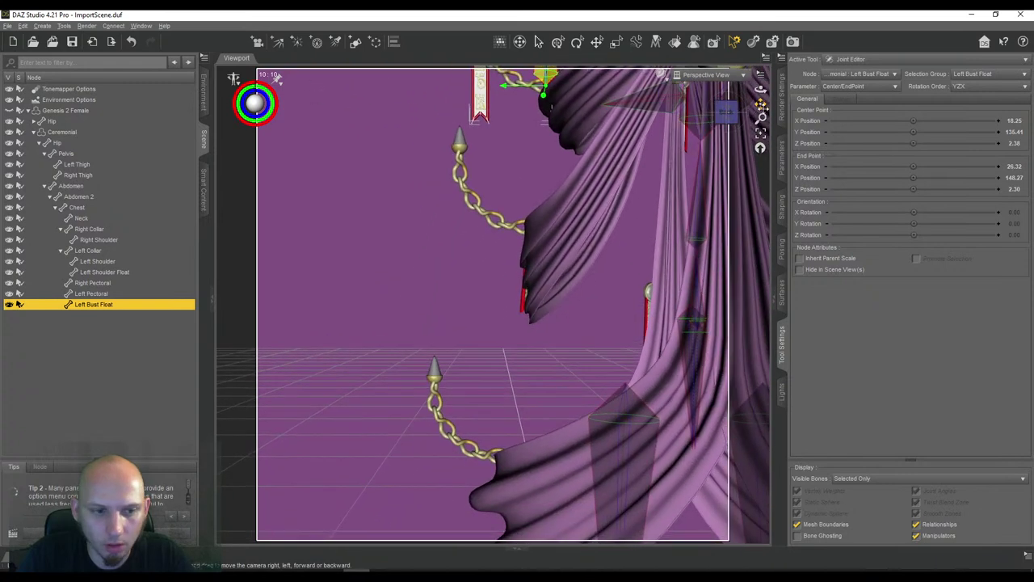
scroll(377, 298, down, 3)
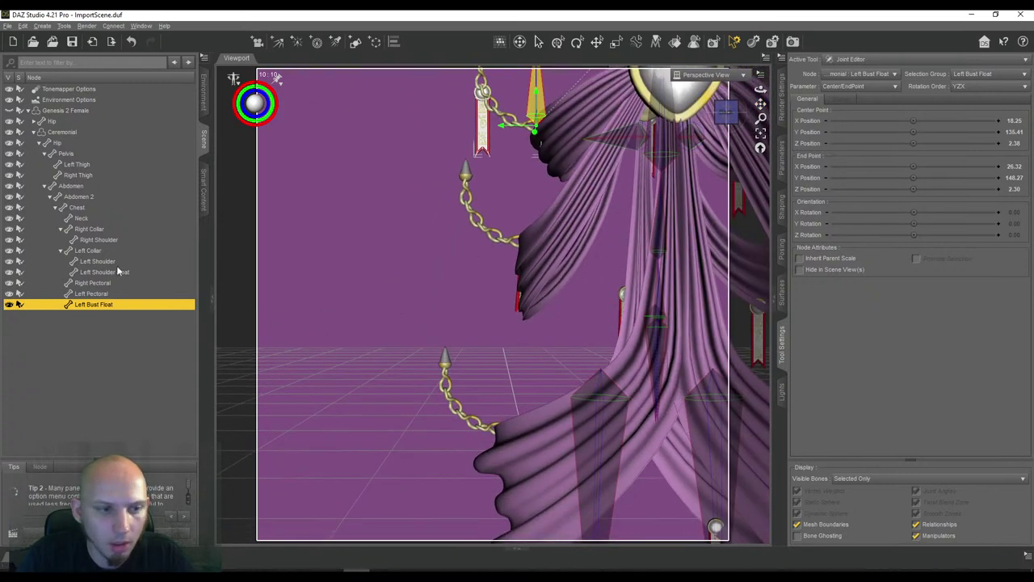
click(82, 188)
drag(729, 120, 687, 165)
click(726, 115)
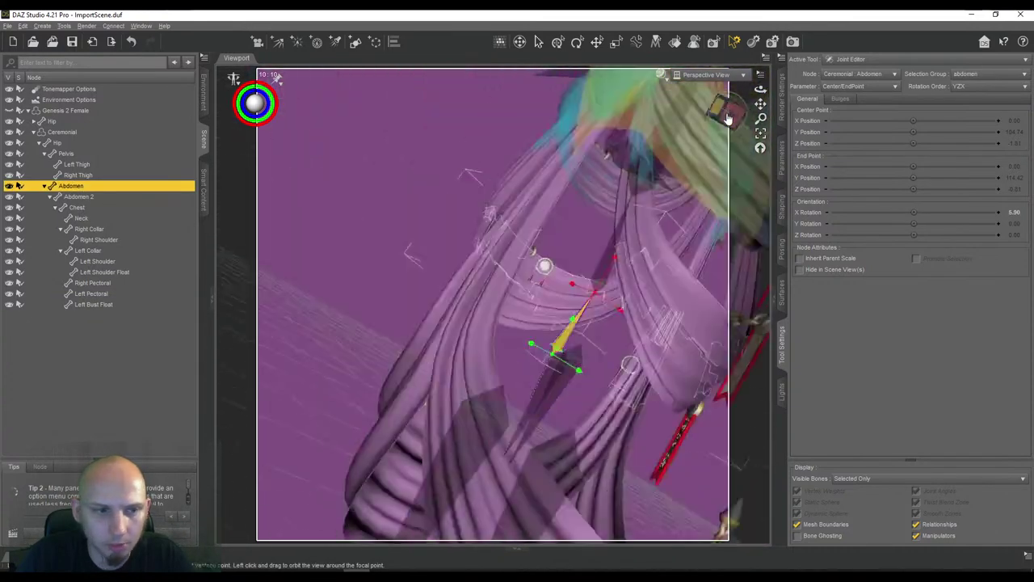
right_click(400, 241)
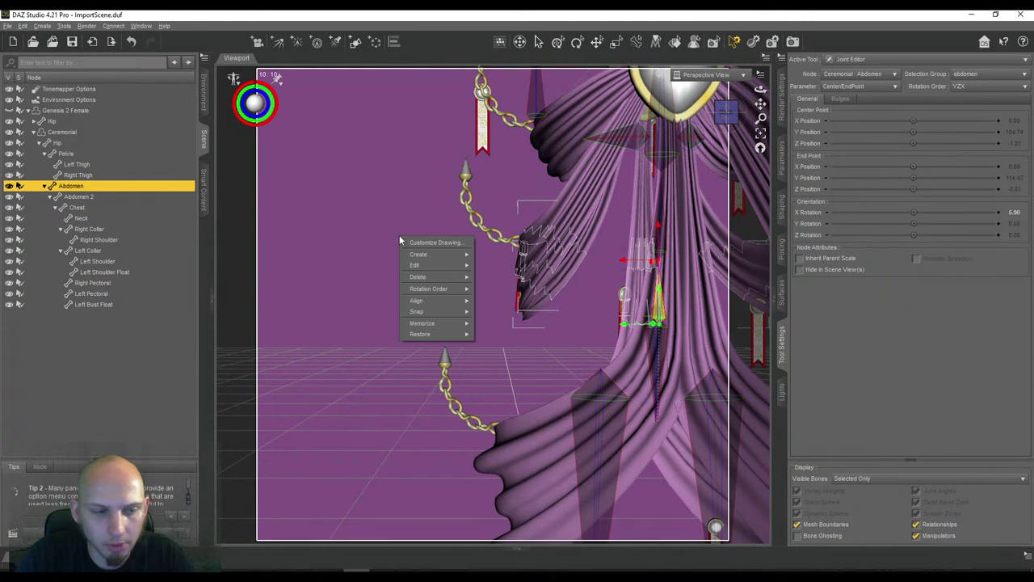
mouse_move(424, 255)
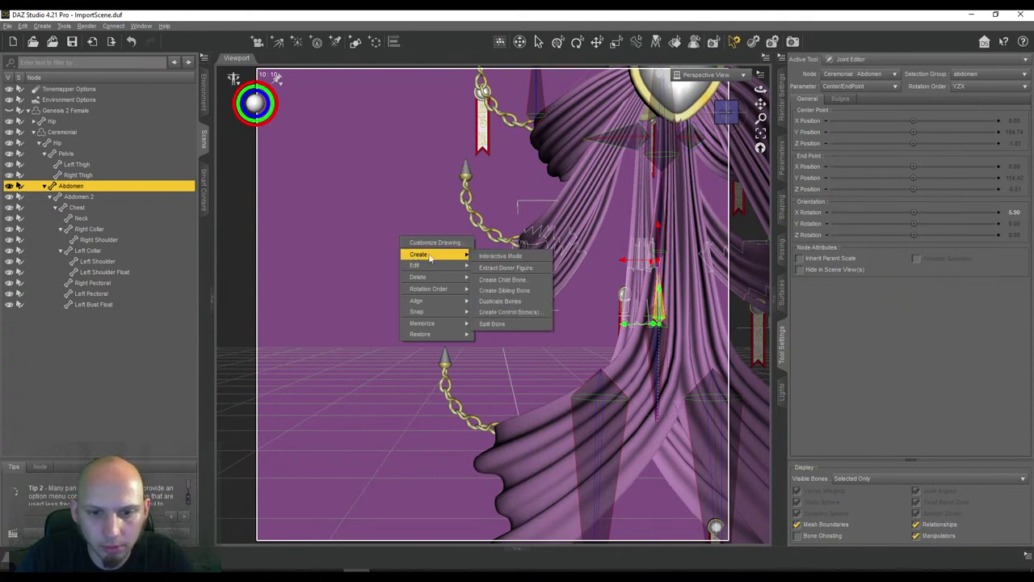
click(502, 279)
text(Left Waist)
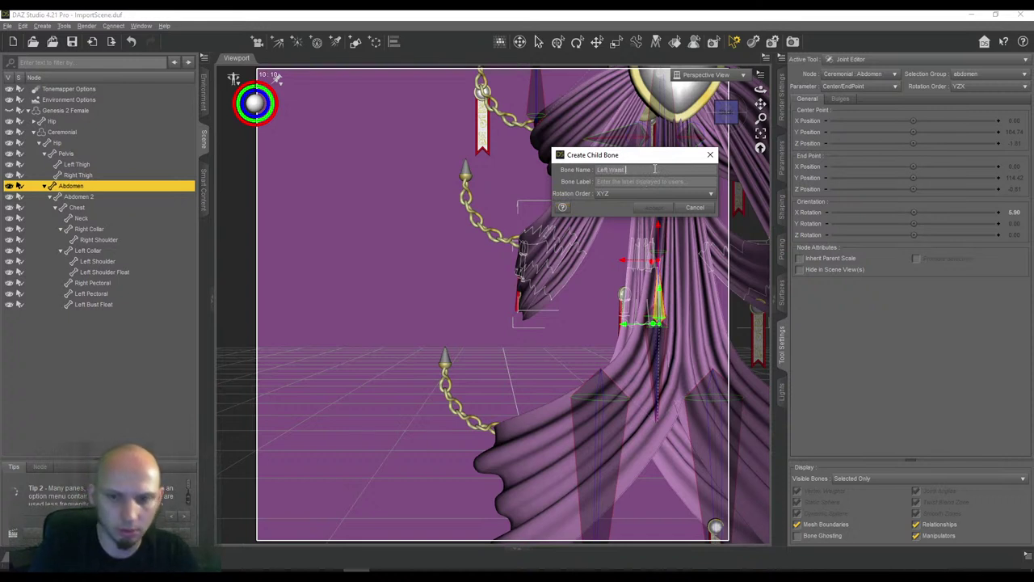
text( Float)
key(Tab)
click(618, 195)
click(622, 206)
click(653, 207)
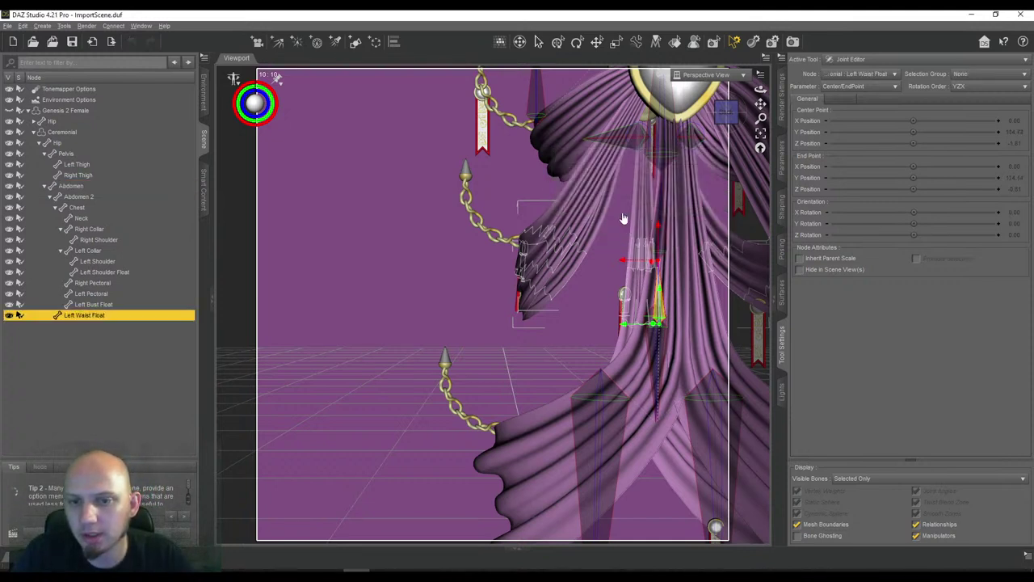
click(959, 74)
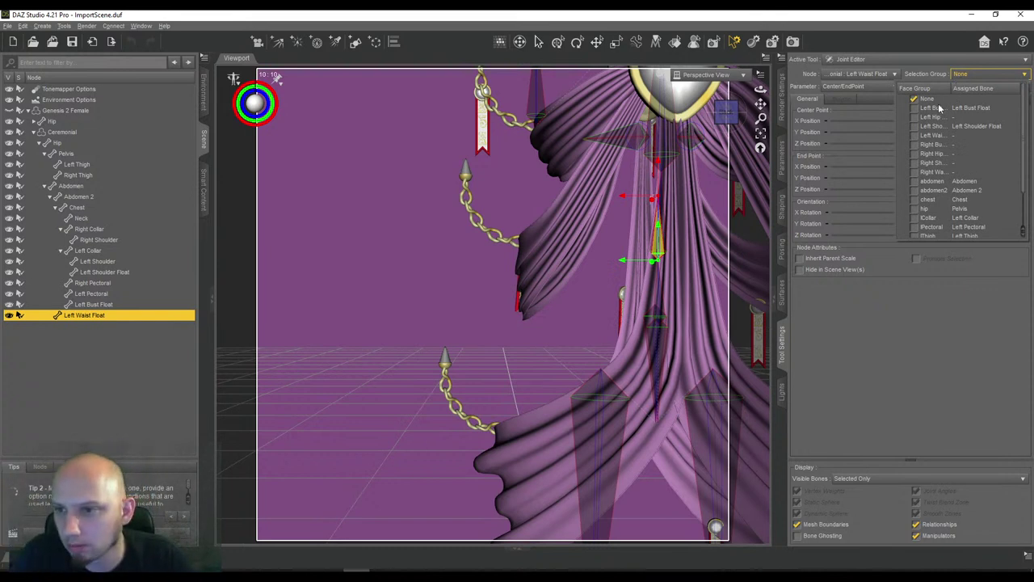
click(914, 135)
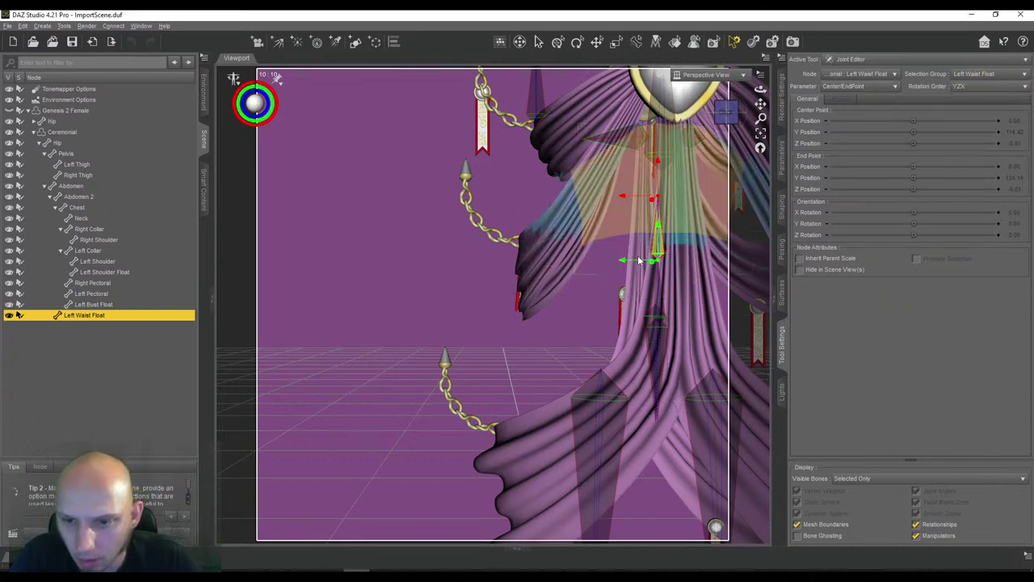
Place Left Waist Float's center point at the chain's base, about X 20.7, Y 117.5, and its end point at the spike tip, about X 29.2, Y 129.7
click(522, 243)
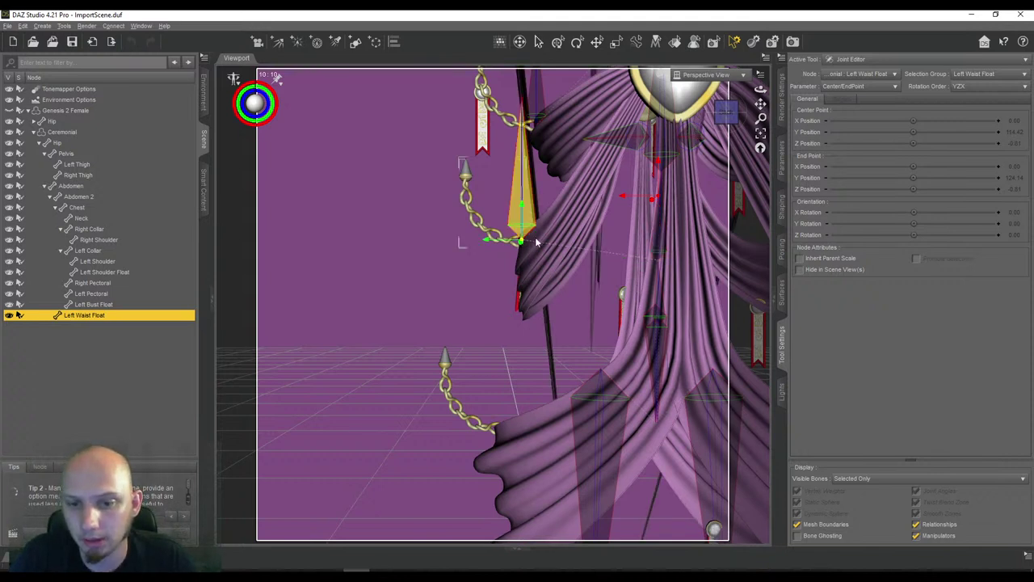
click(658, 199)
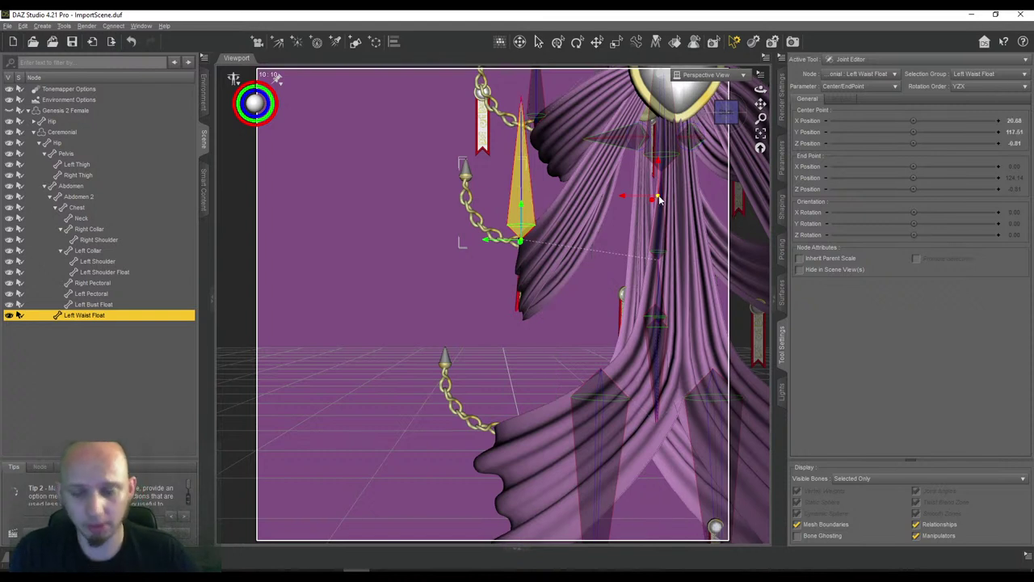
click(465, 165)
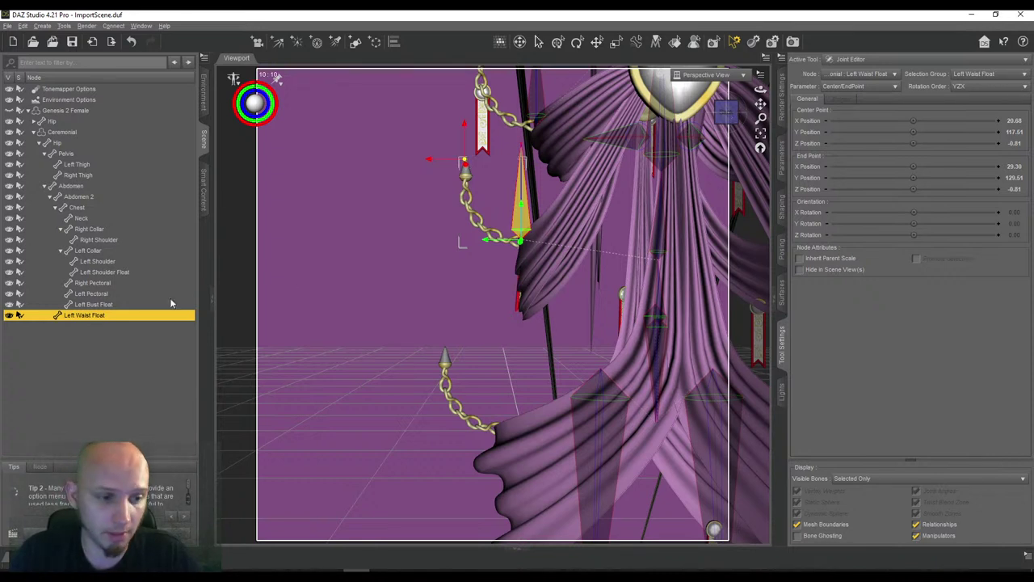
From a side view, align Left Waist Float with the chain: center point at about Z 1.5, end point at about Y 130.2, Z 1.3
mouse_move(724, 118)
mouse_down()
mouse_move(760, 126)
mouse_move(731, 102)
mouse_up()
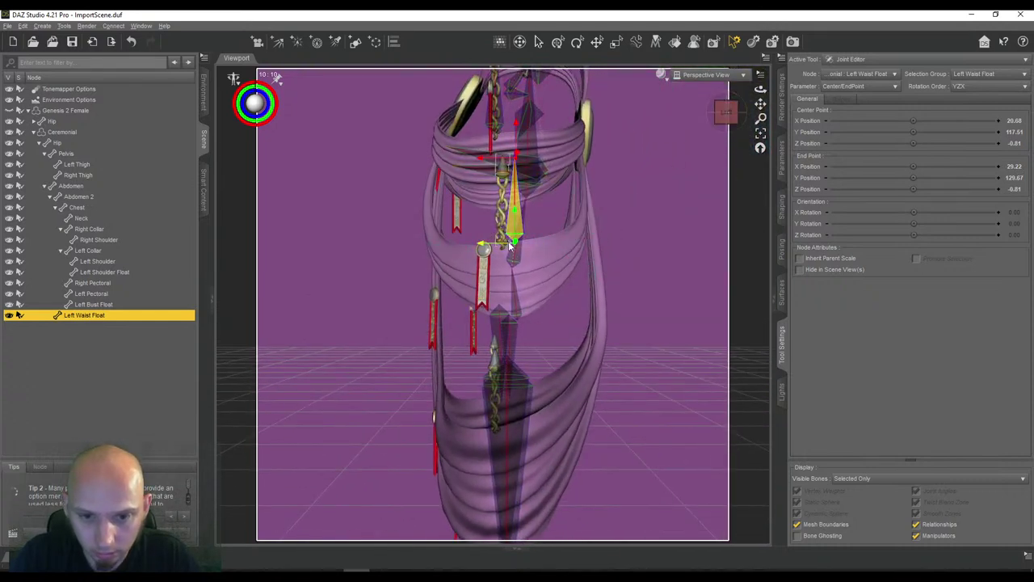
drag(497, 243, 496, 246)
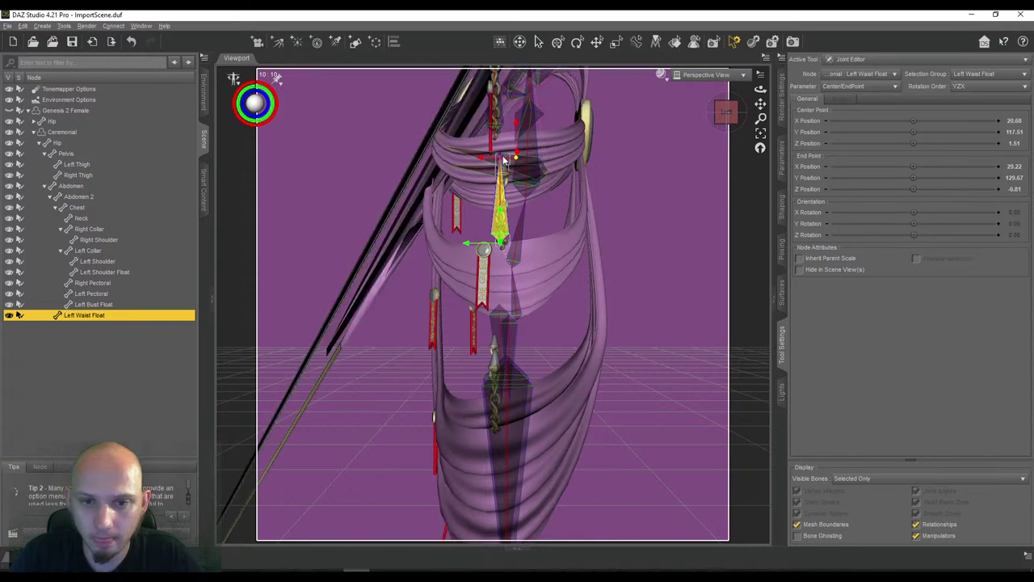
drag(503, 159, 500, 154)
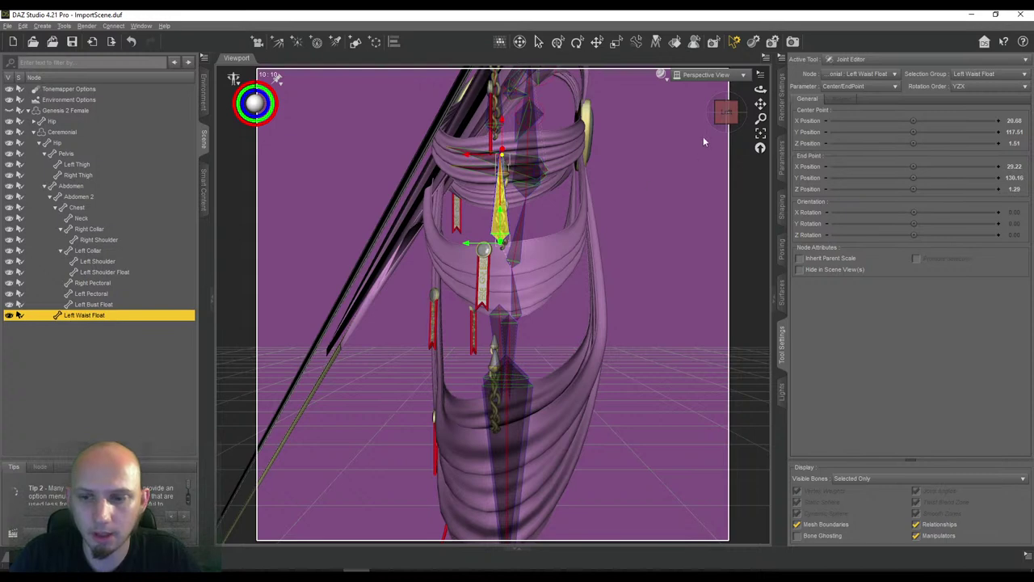
Create a child bone of Left Thigh named Left Hip Float with rotation order YZX
drag(723, 116, 726, 111)
click(729, 119)
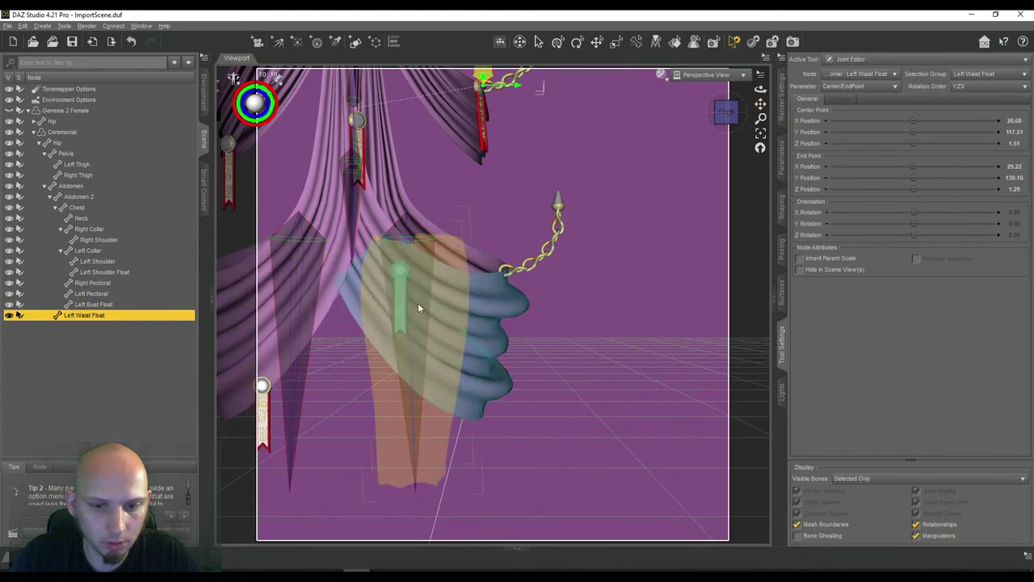
click(75, 155)
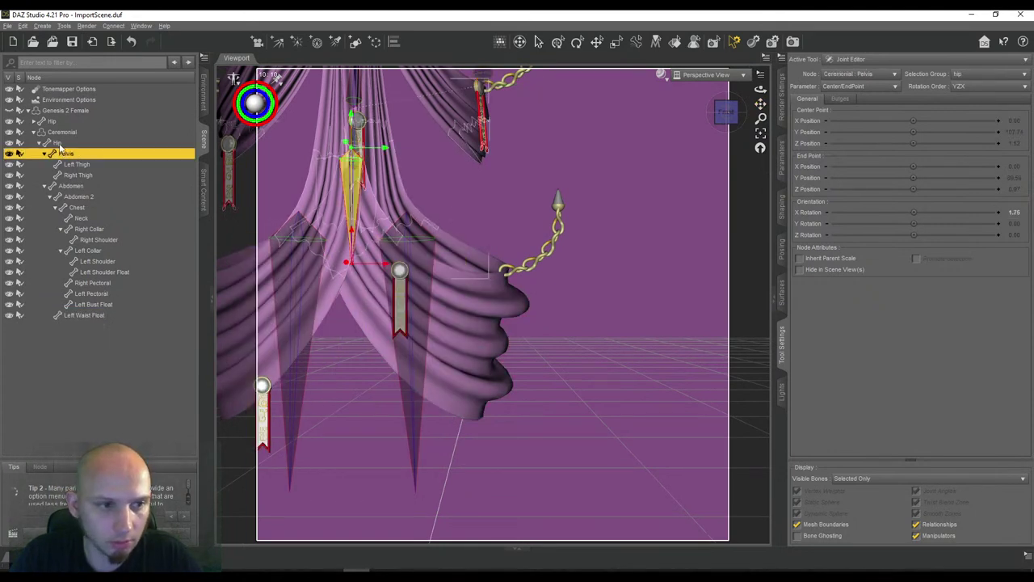
click(59, 144)
click(61, 153)
click(76, 165)
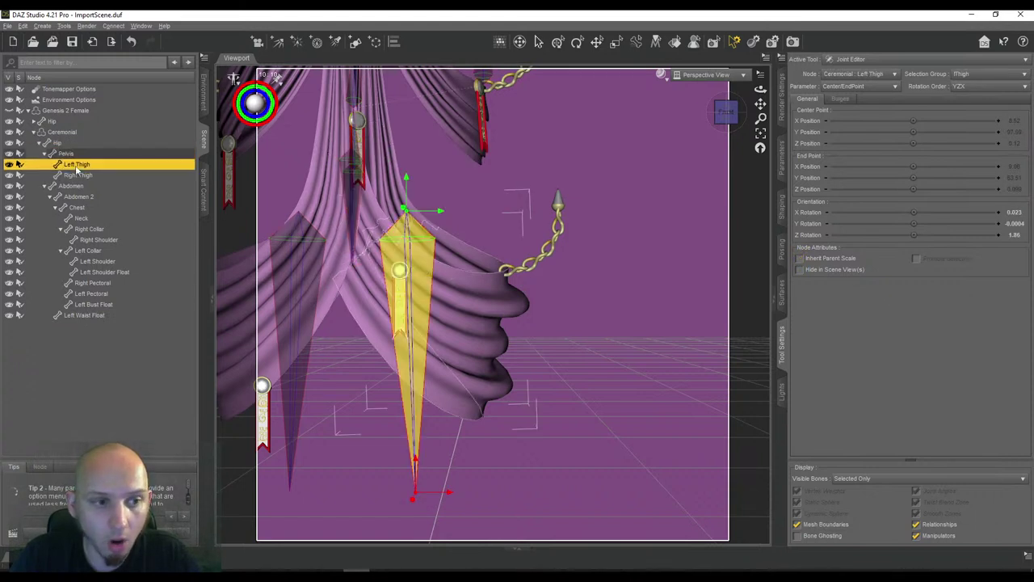
right_click(618, 197)
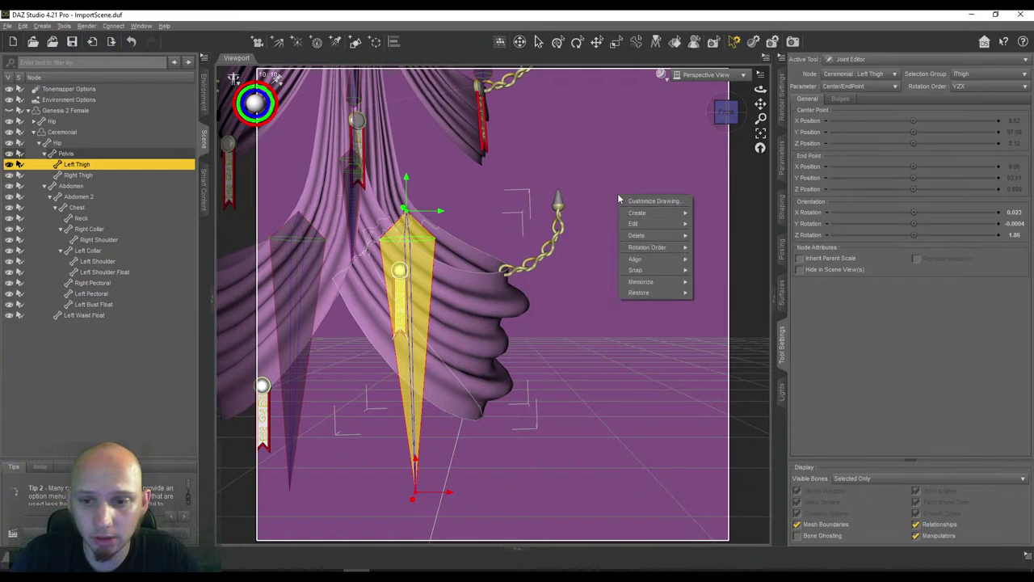
mouse_move(638, 212)
click(721, 237)
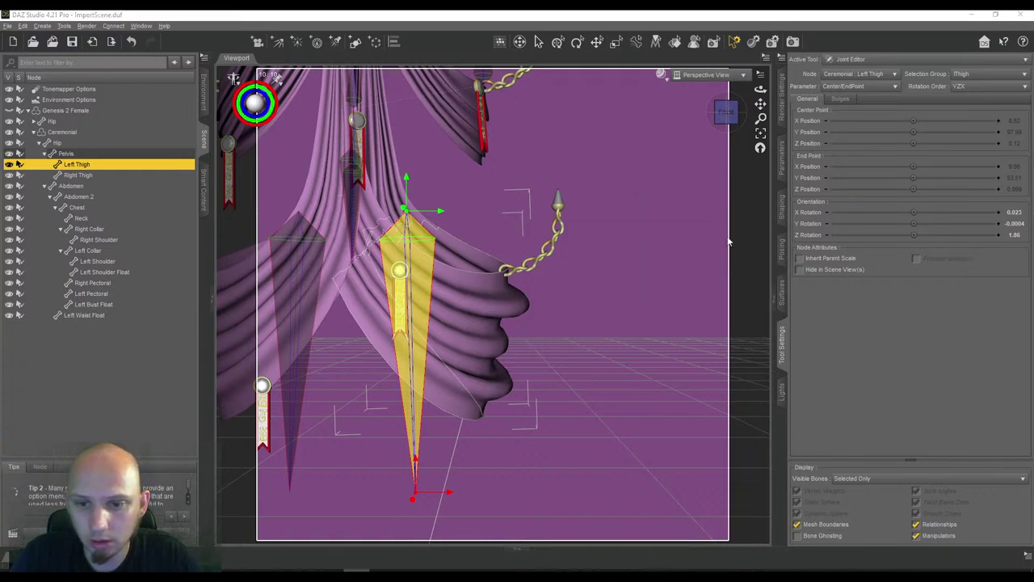
click(651, 169)
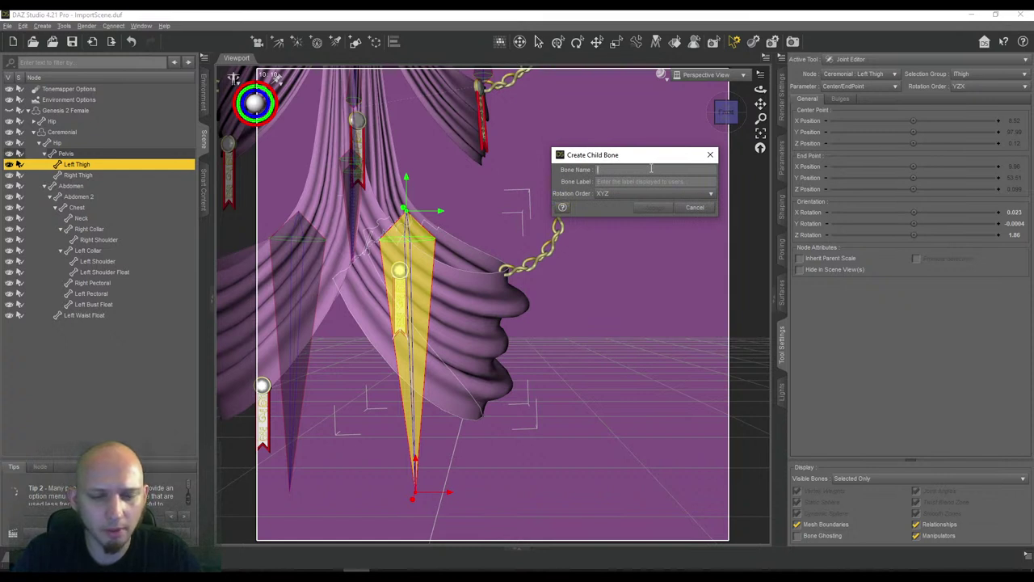
text(Left)
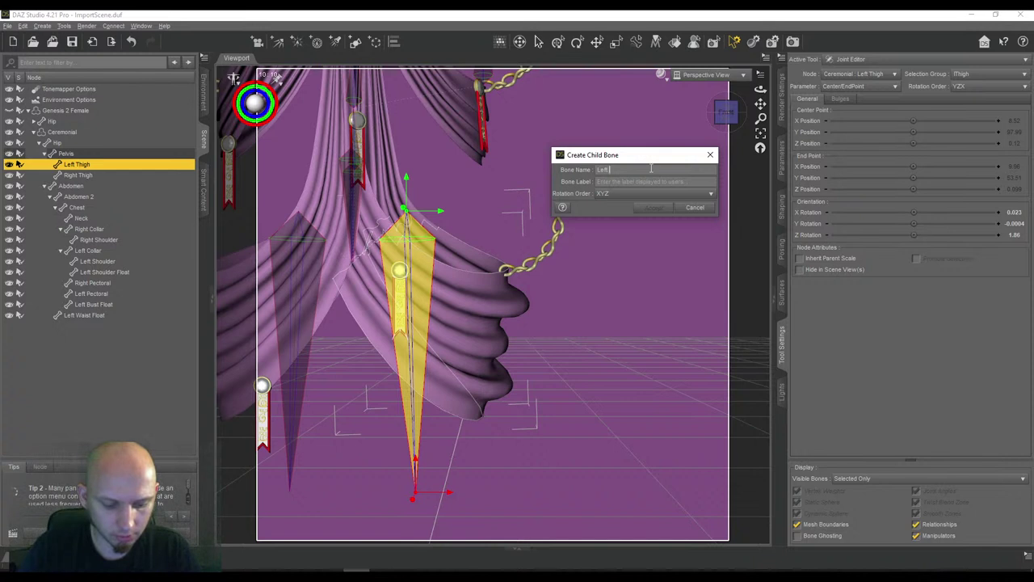
text( Hip Float)
key(Tab)
click(620, 193)
click(622, 226)
click(650, 207)
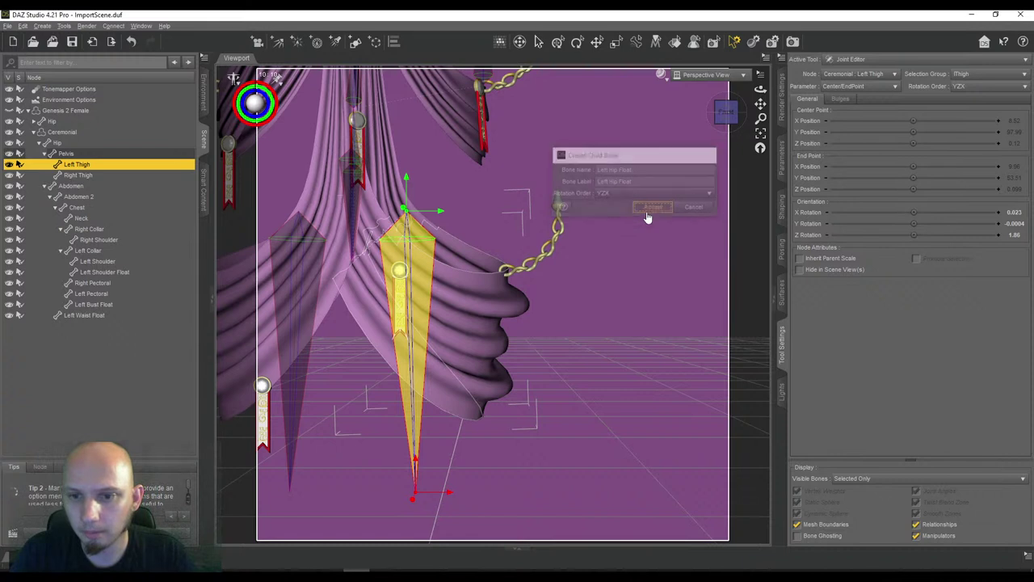
Assign the Left Hip Float face group to the new Left Hip Float bone
click(975, 75)
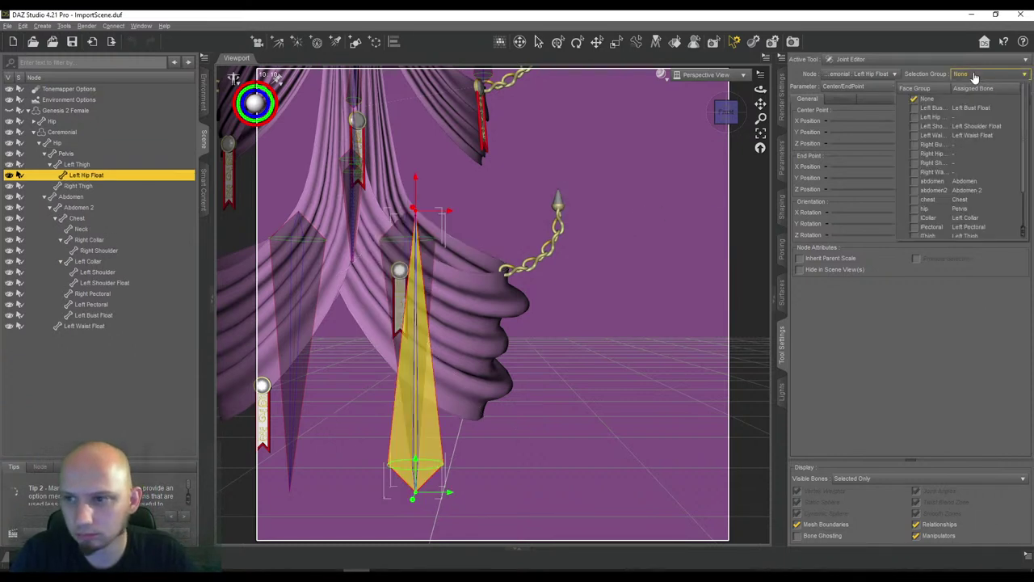
click(914, 118)
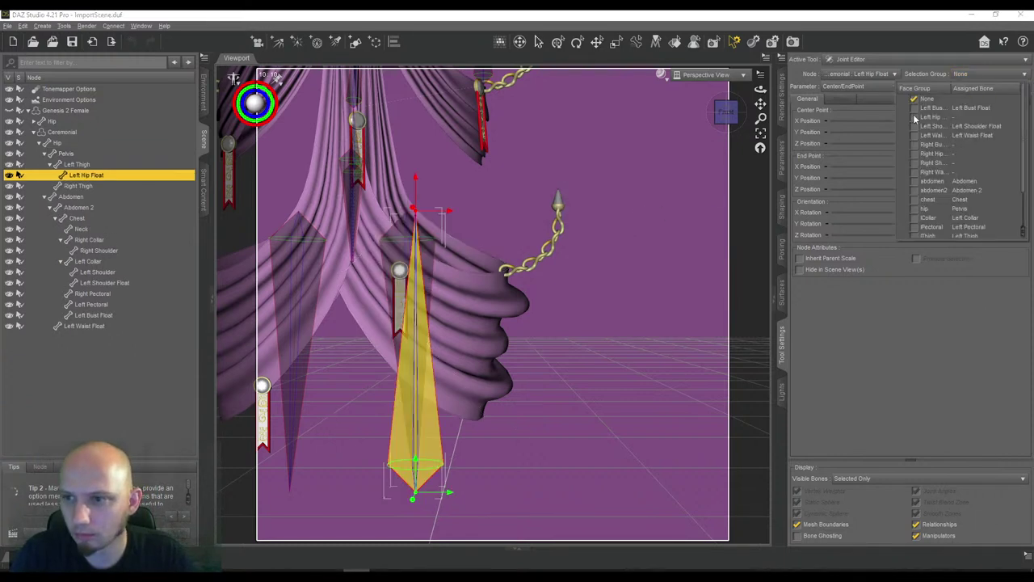
click(855, 128)
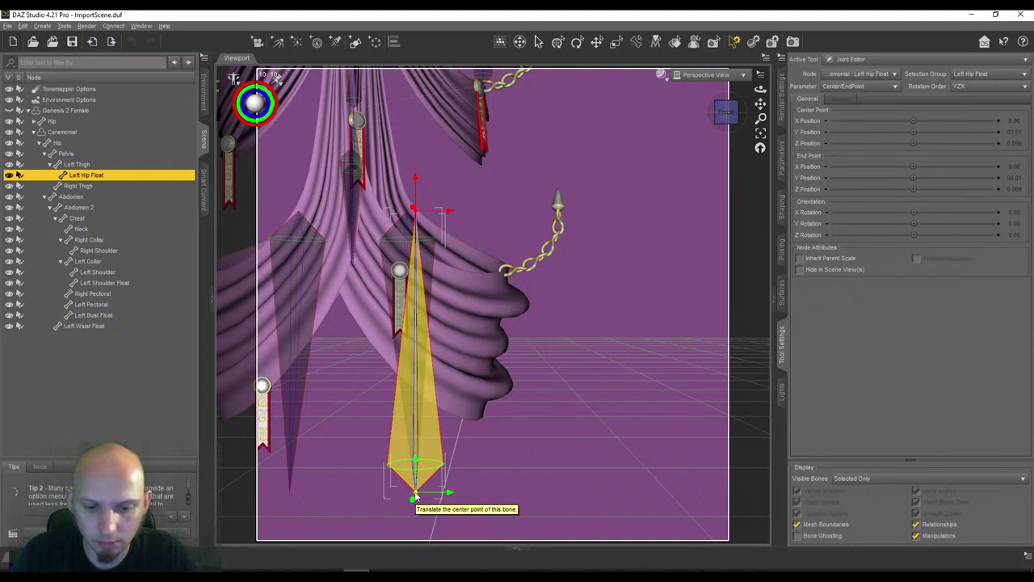
Place Left Hip Float's center point at the chain's base, about X 23.8, Y 88.5, and its end point at the spike tip, about X 32.6, Y 101.4
click(503, 273)
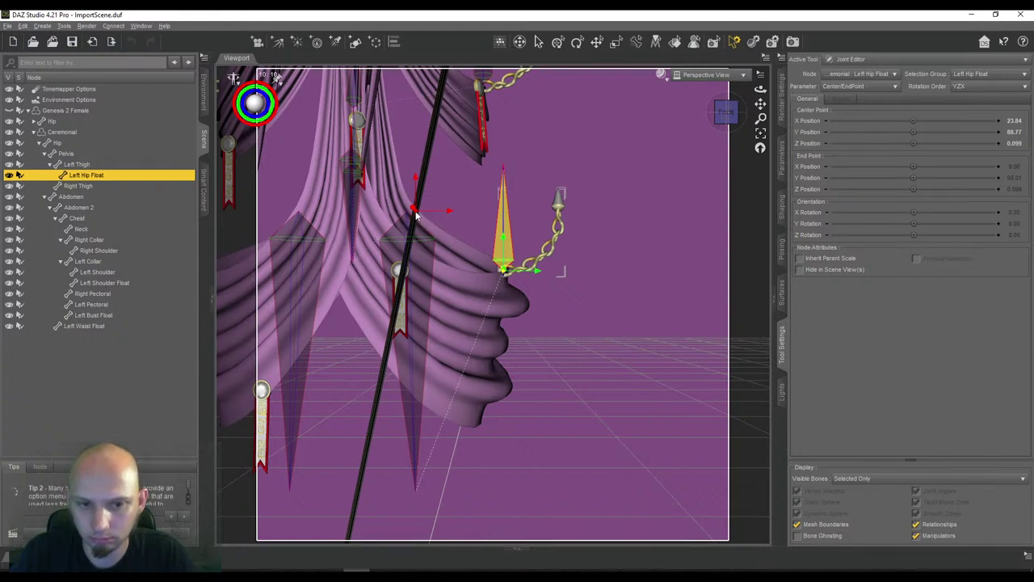
drag(414, 214, 416, 213)
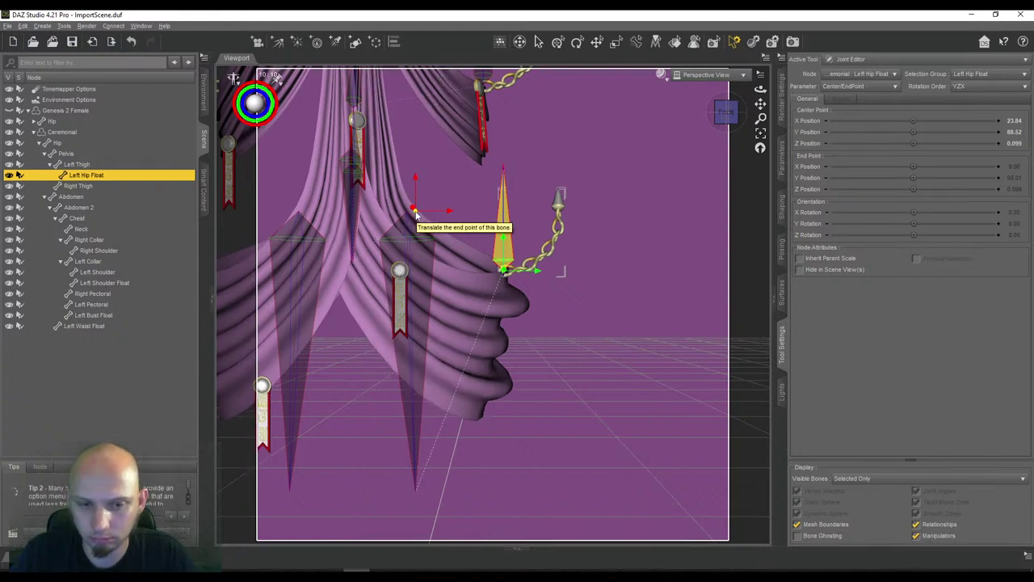
click(559, 194)
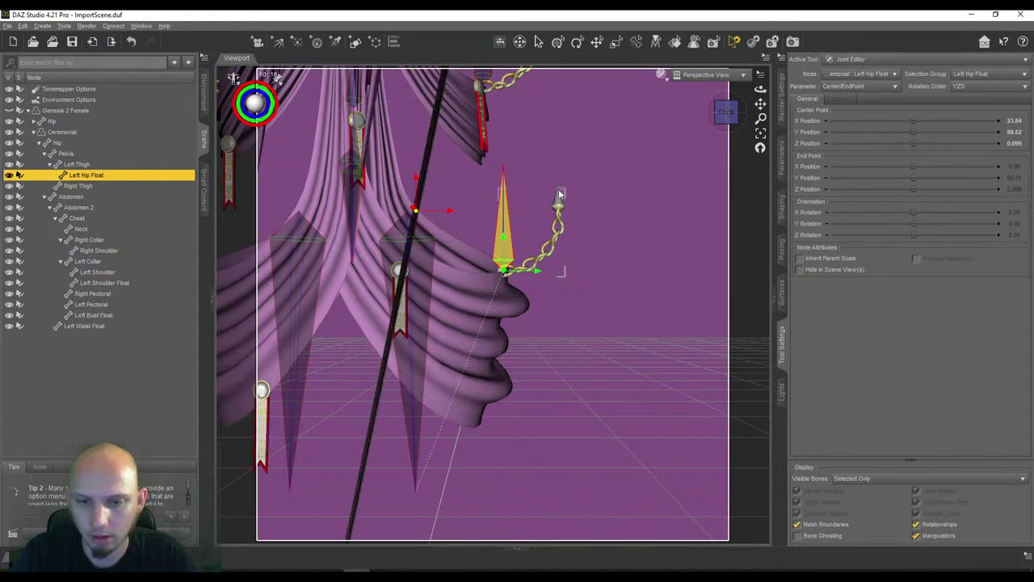
click(560, 194)
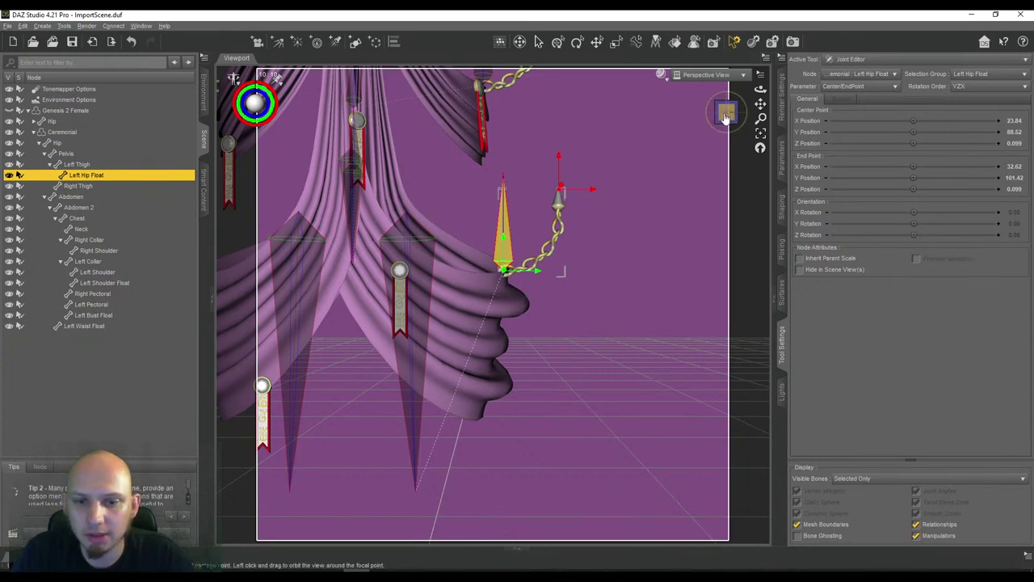
From a side view, align Left Hip Float with the chain: center point at about Z 2.3, end point at about Y 101.8, Z 2.2
mouse_move(725, 118)
mouse_down()
mouse_move(740, 109)
mouse_move(727, 114)
mouse_up()
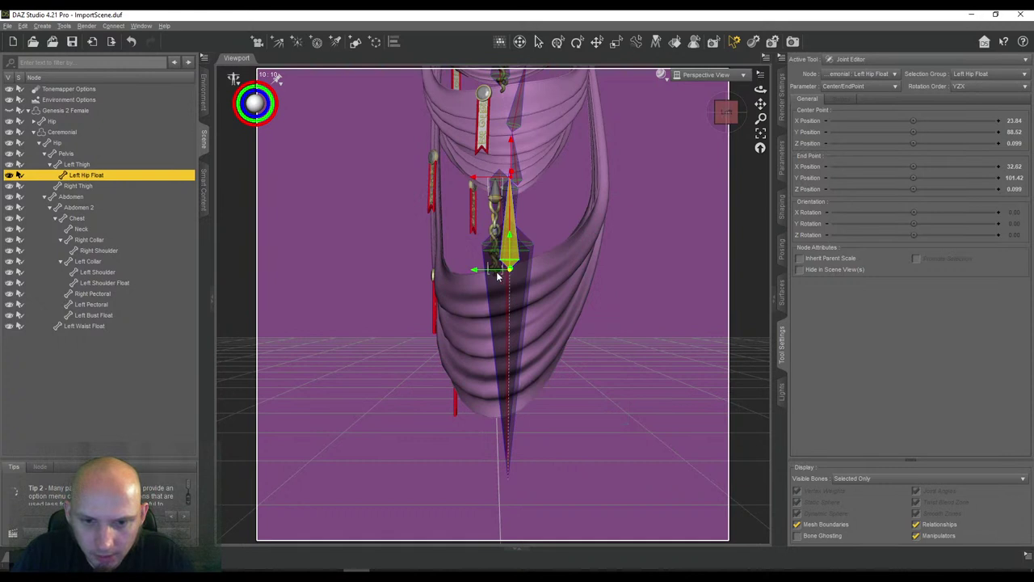
drag(495, 271, 494, 274)
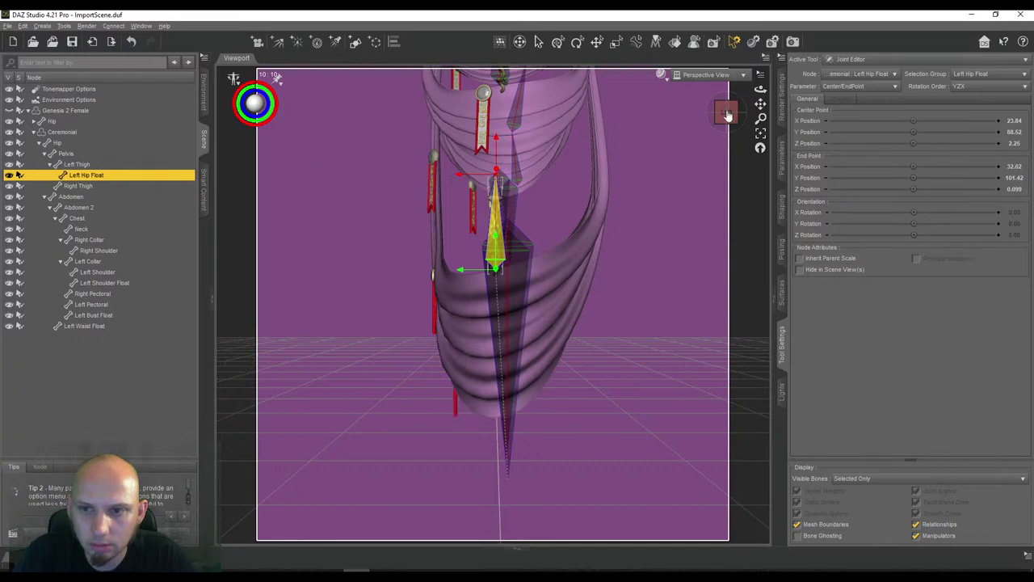
drag(730, 108, 750, 117)
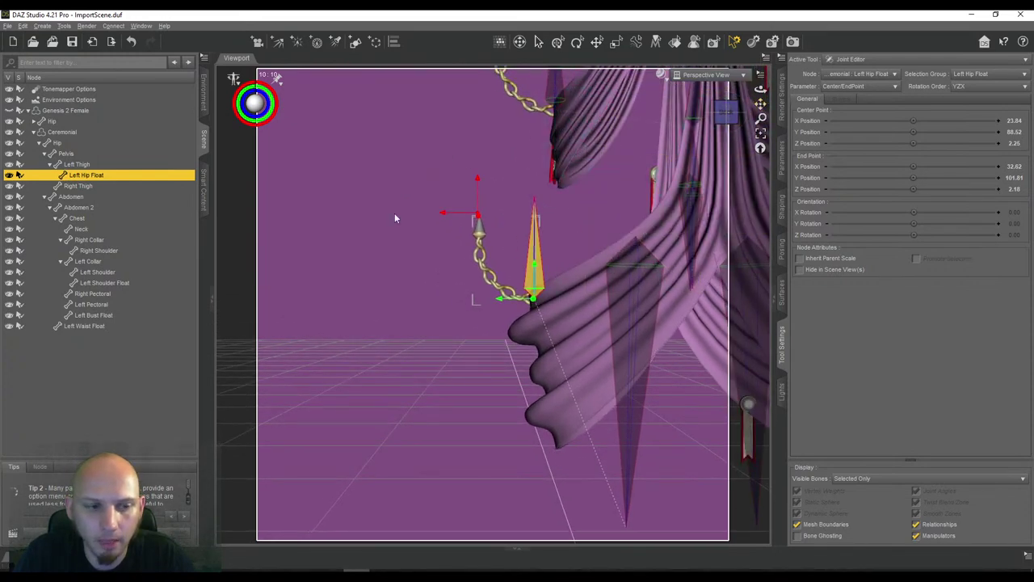
scroll(394, 212, down, 5)
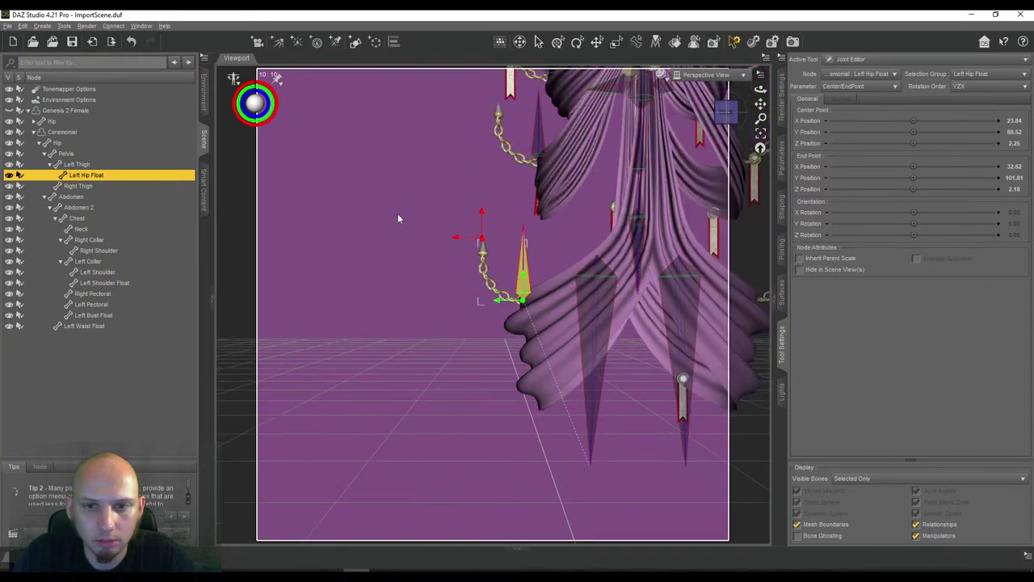
scroll(397, 215, down, 1)
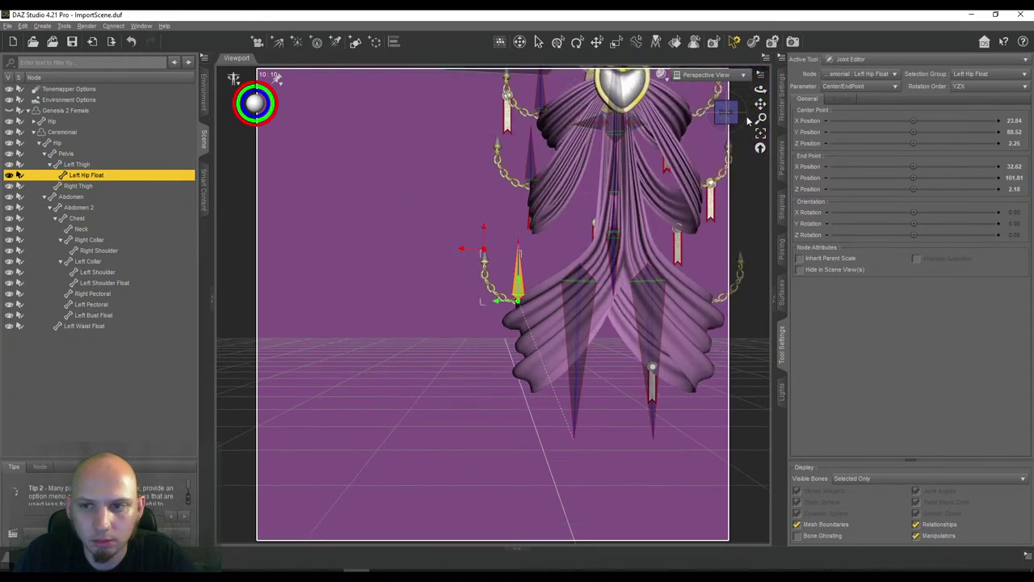
Align all bones of the Ceremonial outfit with their end points
drag(760, 104, 756, 122)
right_click(368, 192)
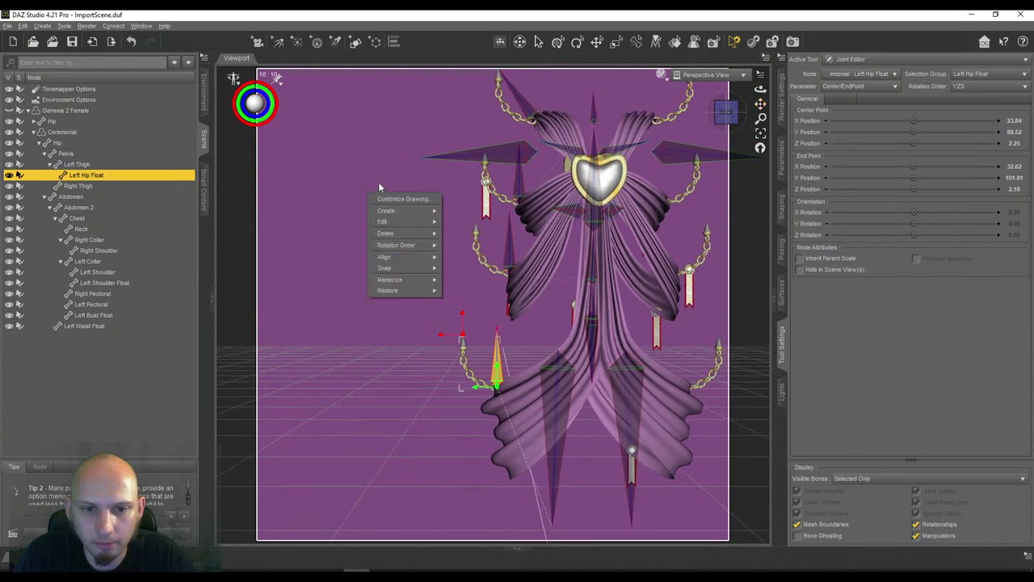
mouse_move(412, 257)
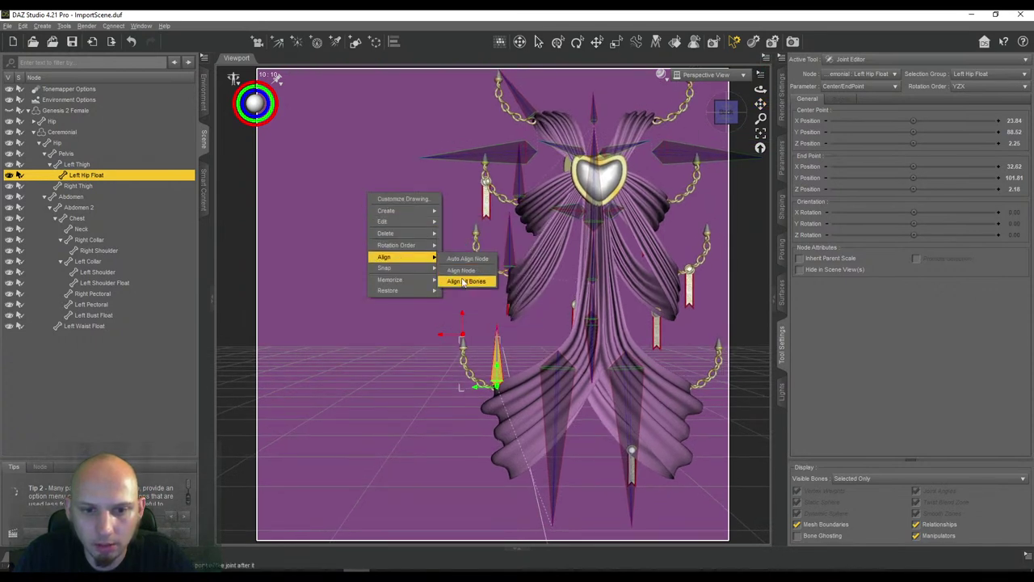
click(464, 282)
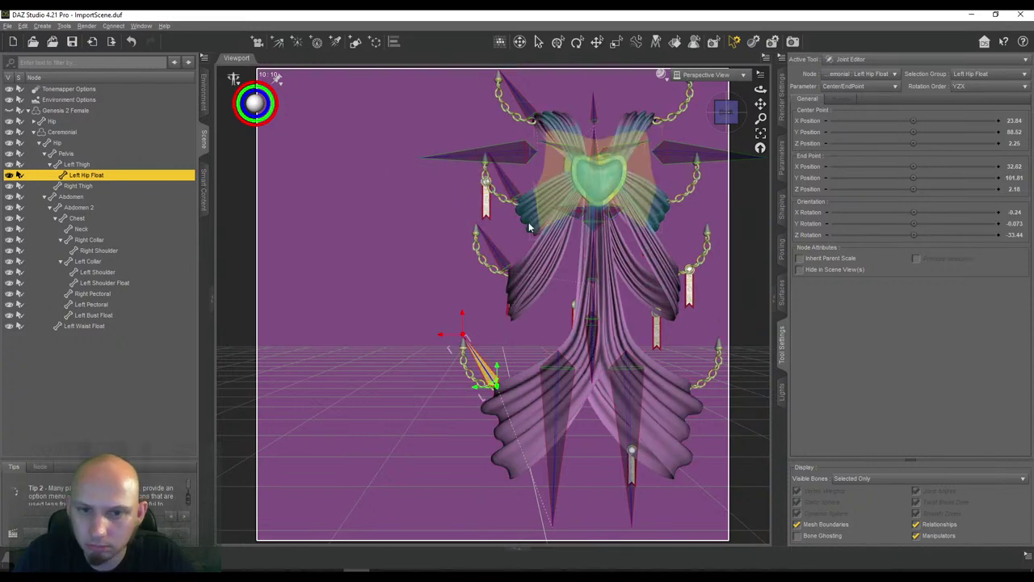
Create a child bone of Right Collar named Right Shoulder Float with rotation order YZX
mouse_move(760, 104)
mouse_down()
mouse_move(799, 125)
mouse_move(756, 95)
mouse_up()
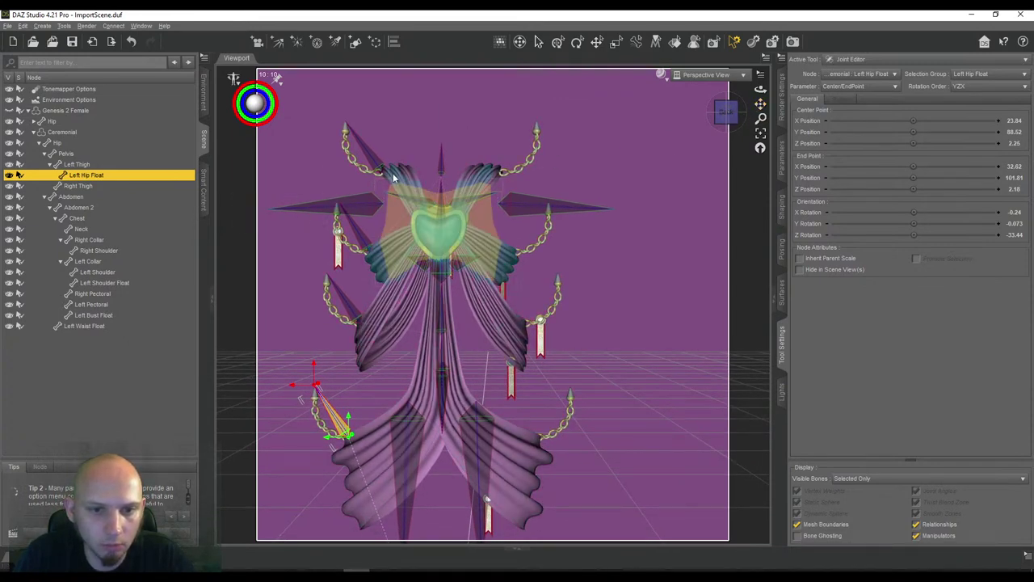
click(85, 262)
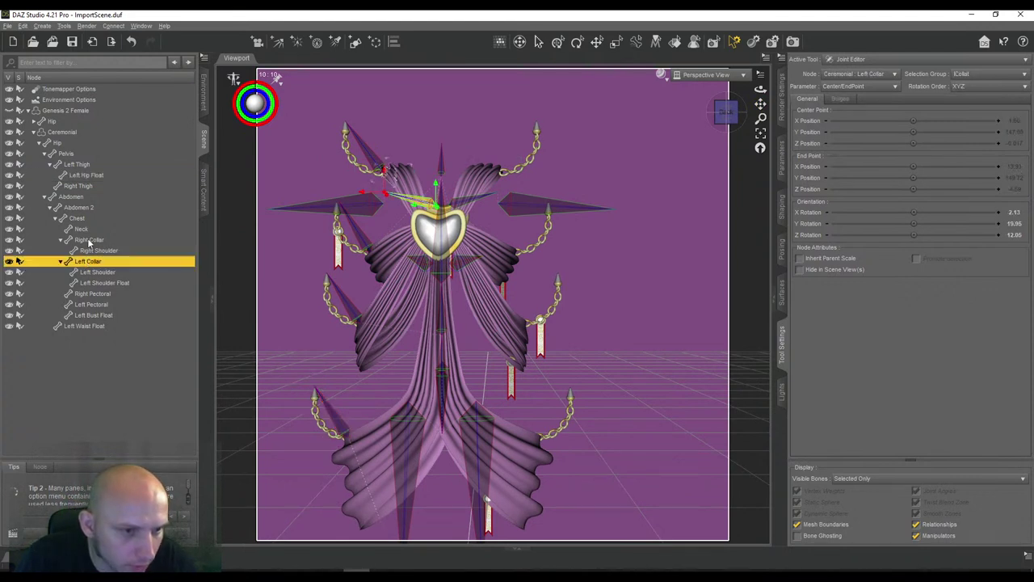
click(89, 240)
right_click(620, 153)
mouse_move(647, 167)
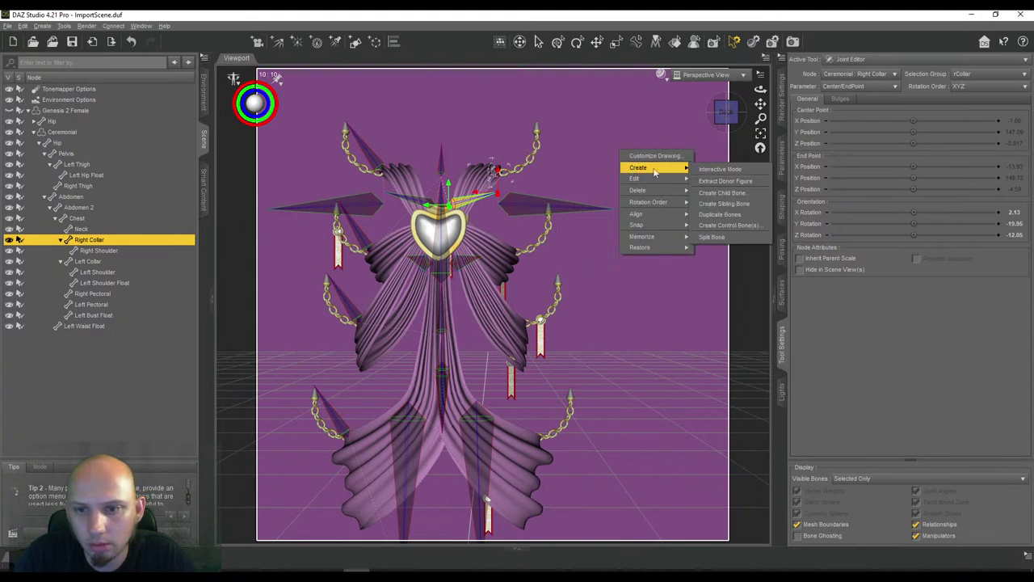
click(733, 191)
click(613, 170)
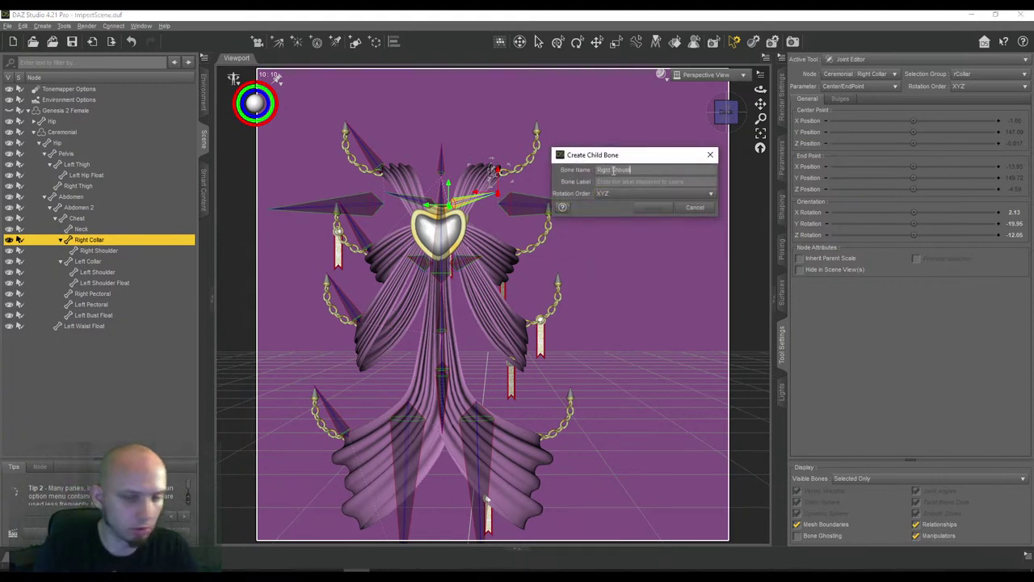
text(Right Shoulder Float)
key(Tab)
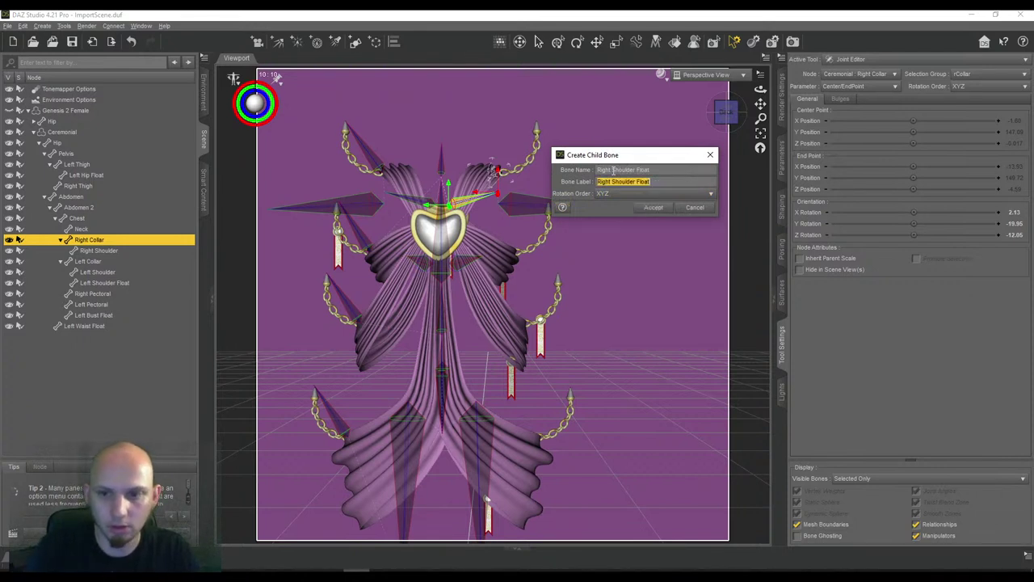
click(638, 193)
click(641, 217)
click(655, 210)
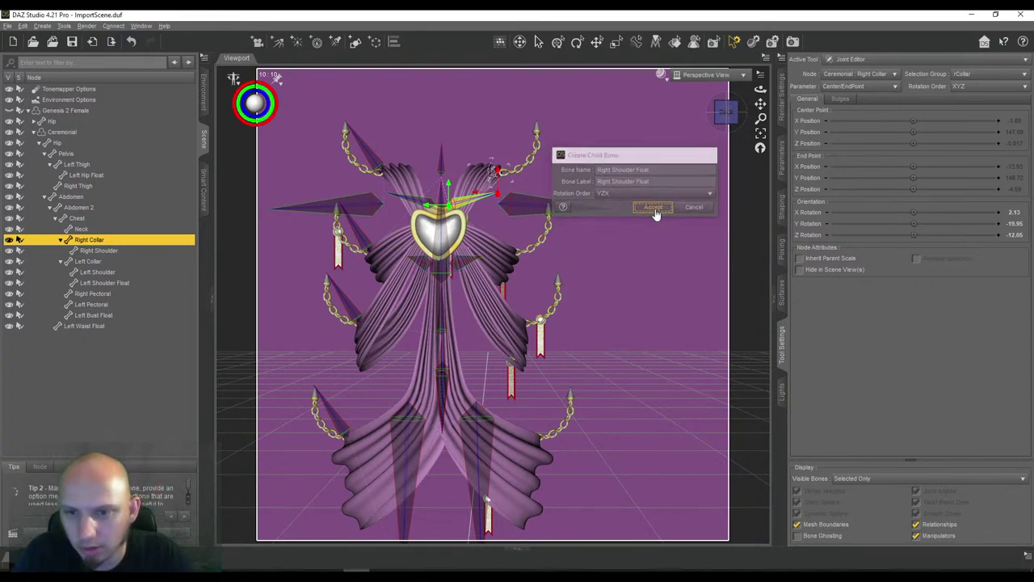
Assign the Right Shoulder Float face group and place the bone's center at about X -14.6, Y 154.6, its end at about X -23.4, Y 167.2
click(965, 75)
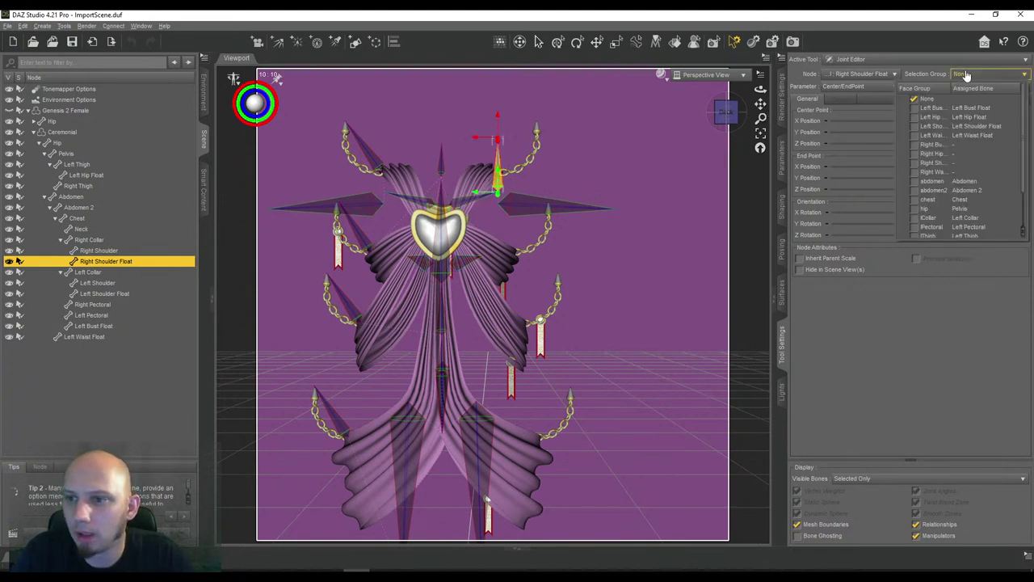
click(915, 162)
drag(759, 106, 725, 226)
scroll(676, 161, up, 3)
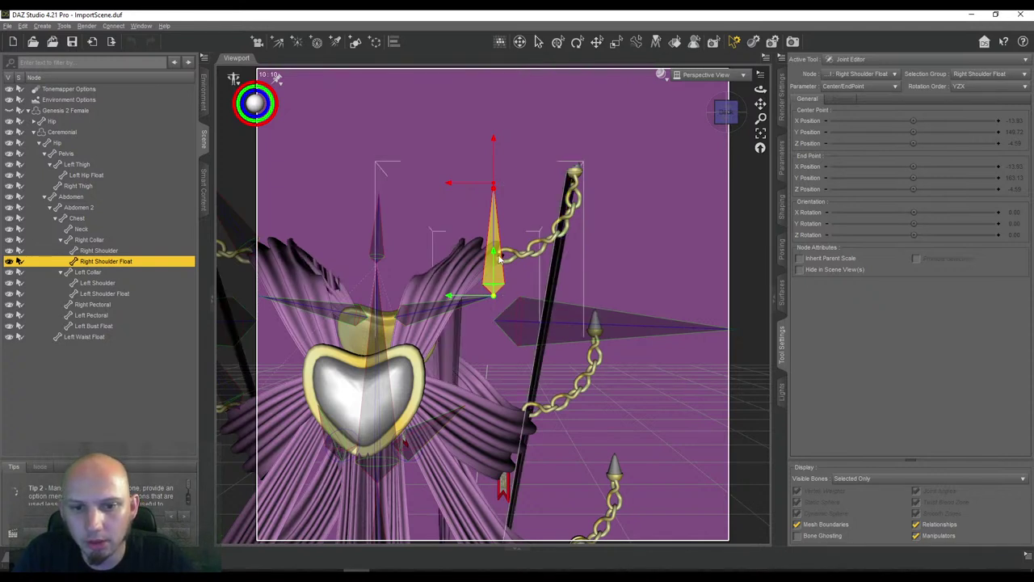
drag(499, 257, 501, 216)
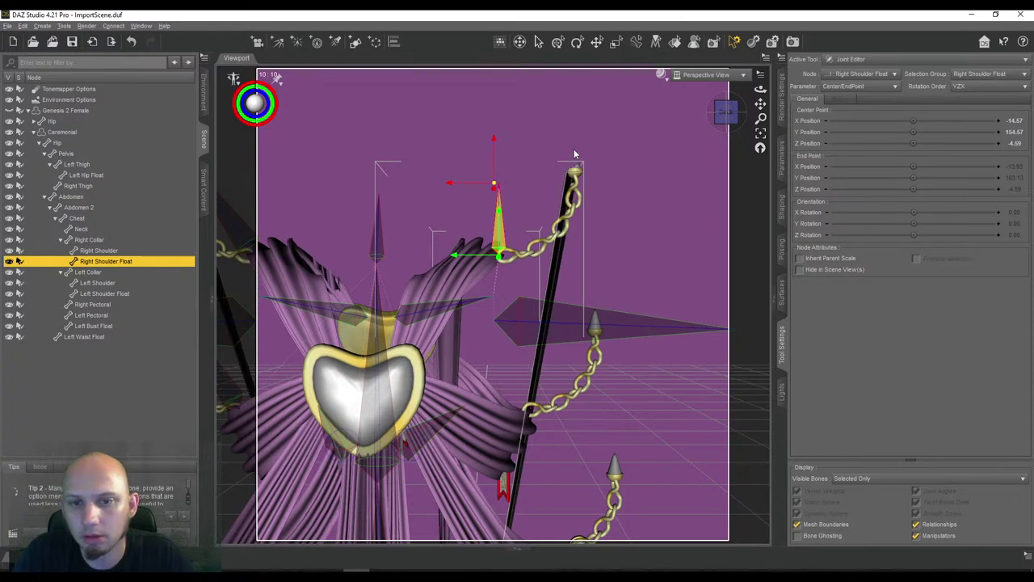
drag(493, 185, 574, 151)
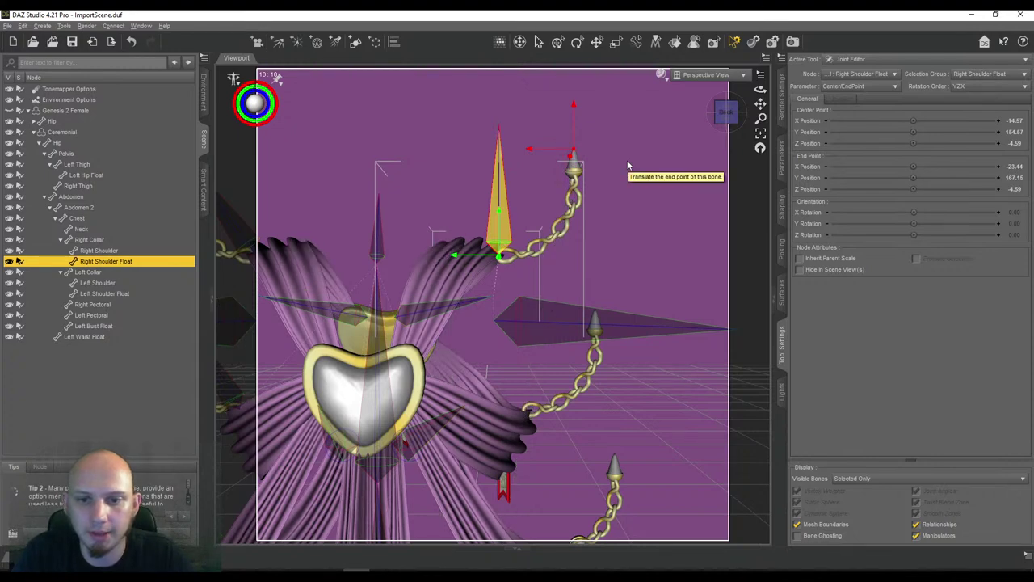
From a side view, align Right Shoulder Float with its chain: center point at about Z -4.2, end point at about Z -4.4
click(738, 114)
click(736, 114)
drag(760, 105, 760, 104)
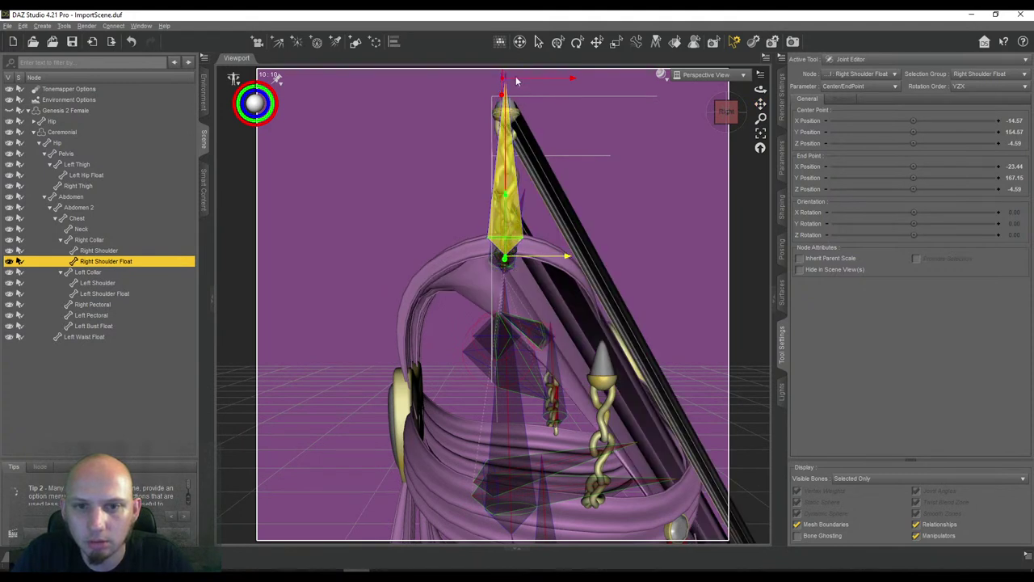
key(ctrl+z)
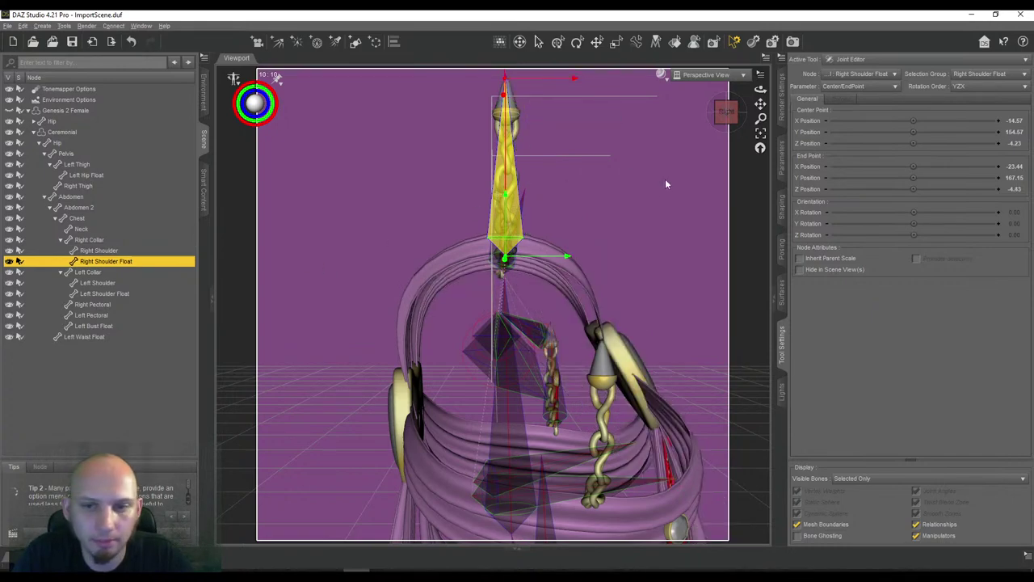
Create a child bone of Chest named Right Bust Float with rotation order YZX
drag(724, 111, 769, 94)
scroll(552, 162, up, 2)
scroll(552, 159, down, 6)
scroll(436, 279, down, 1)
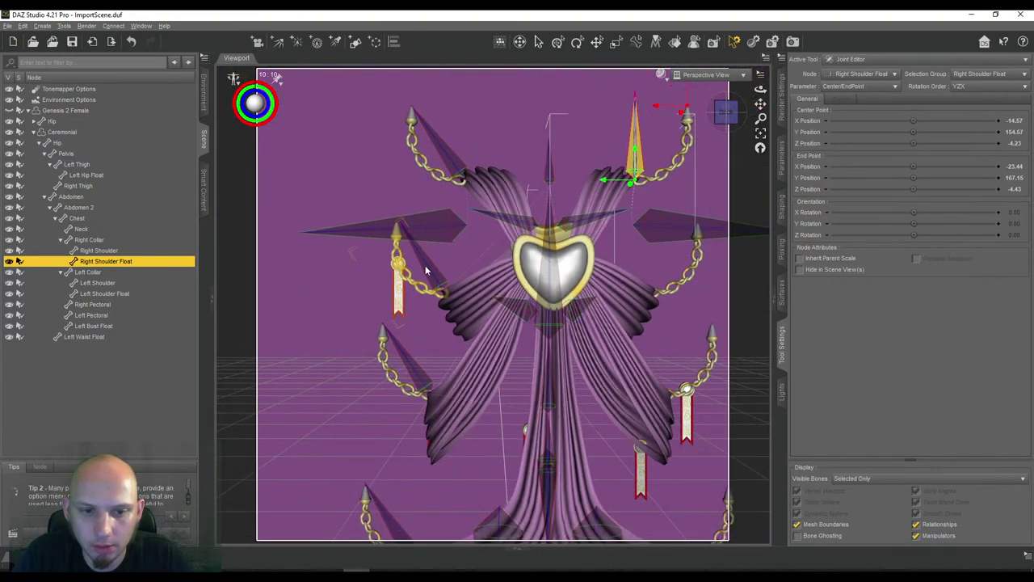
click(426, 270)
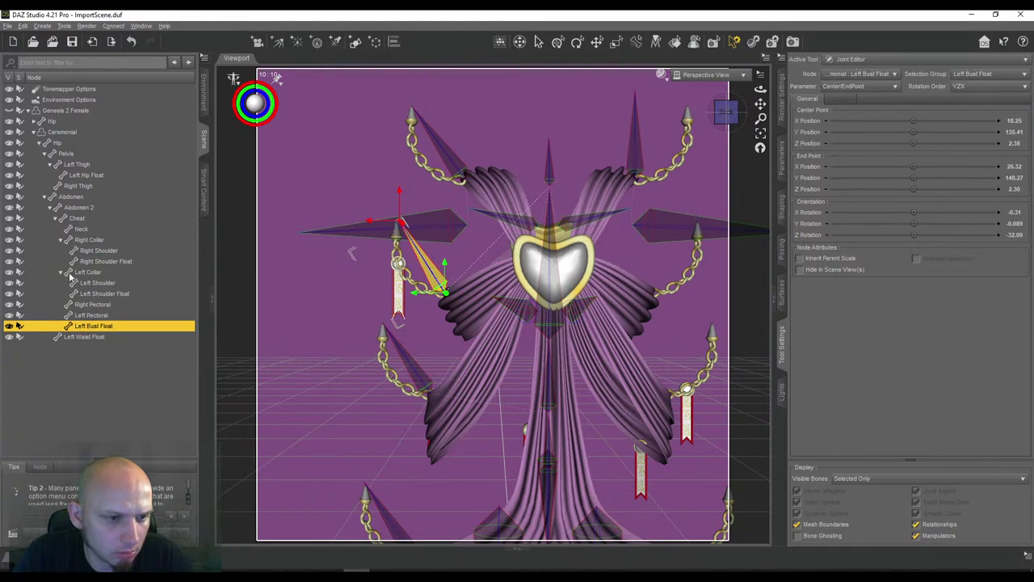
click(78, 218)
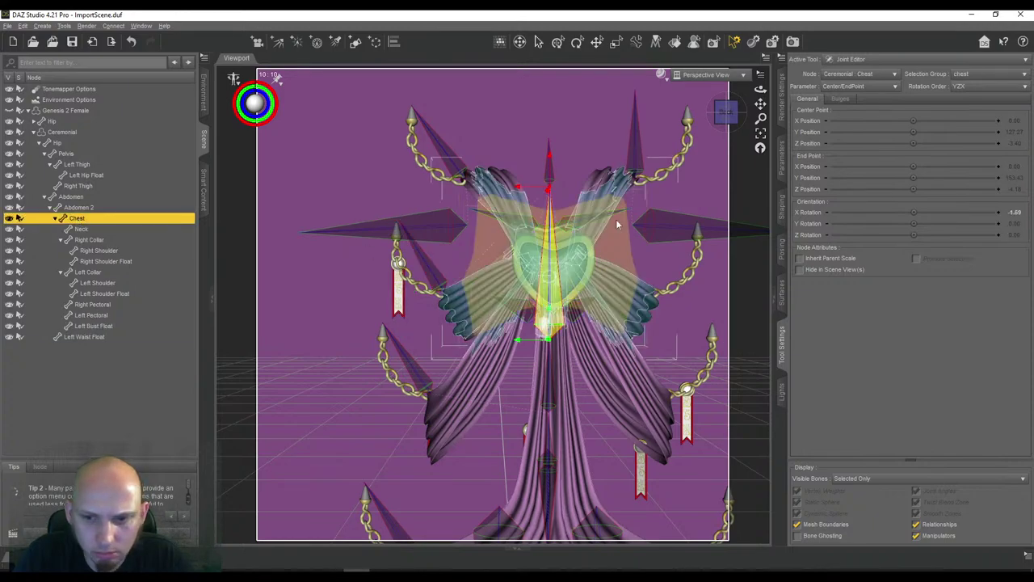
mouse_move(718, 118)
mouse_down()
mouse_move(622, 134)
mouse_move(721, 111)
mouse_move(726, 121)
mouse_move(755, 103)
mouse_move(714, 102)
mouse_move(722, 109)
mouse_up()
click(726, 121)
click(730, 115)
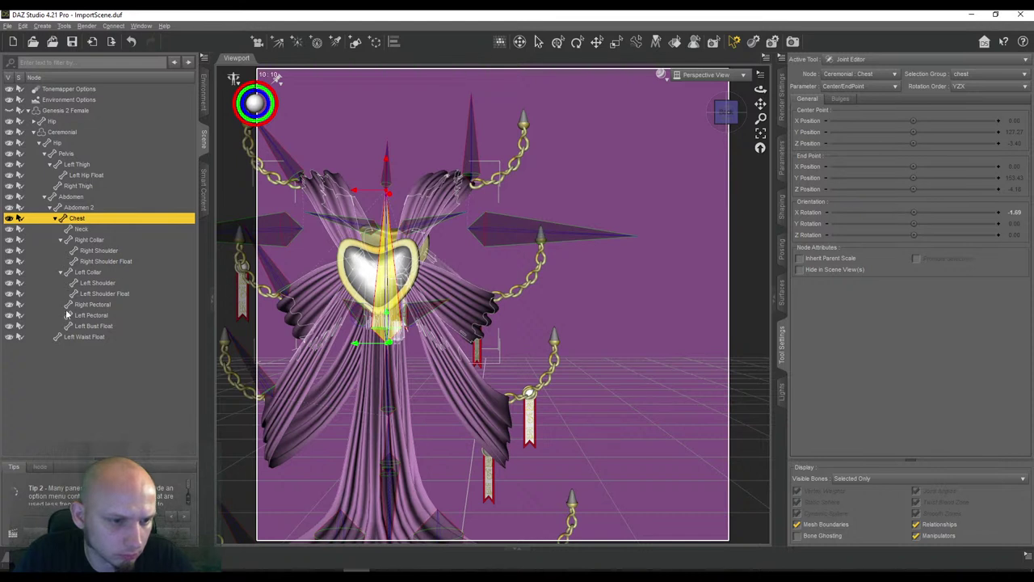
right_click(659, 279)
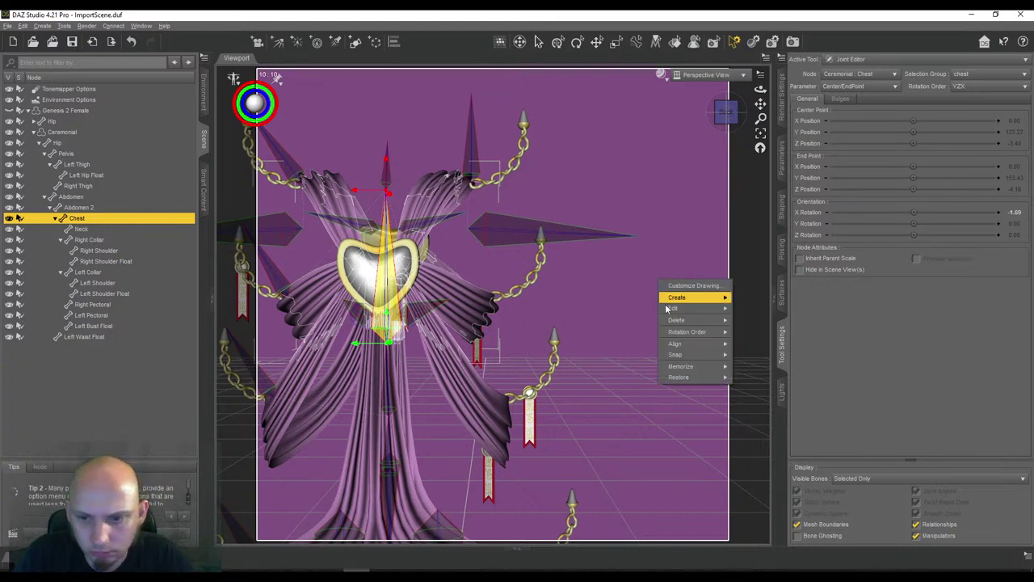
mouse_move(683, 302)
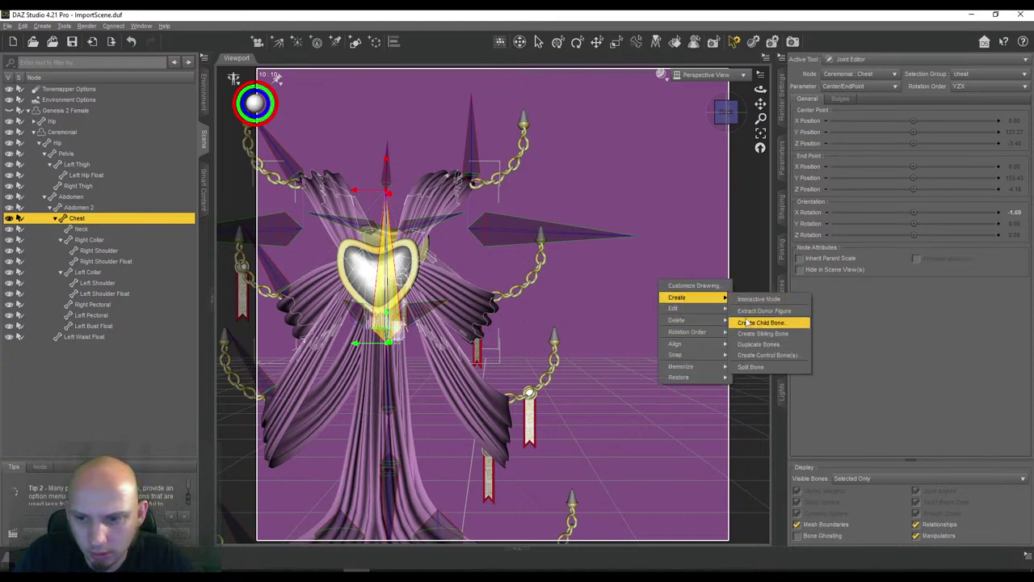
click(760, 321)
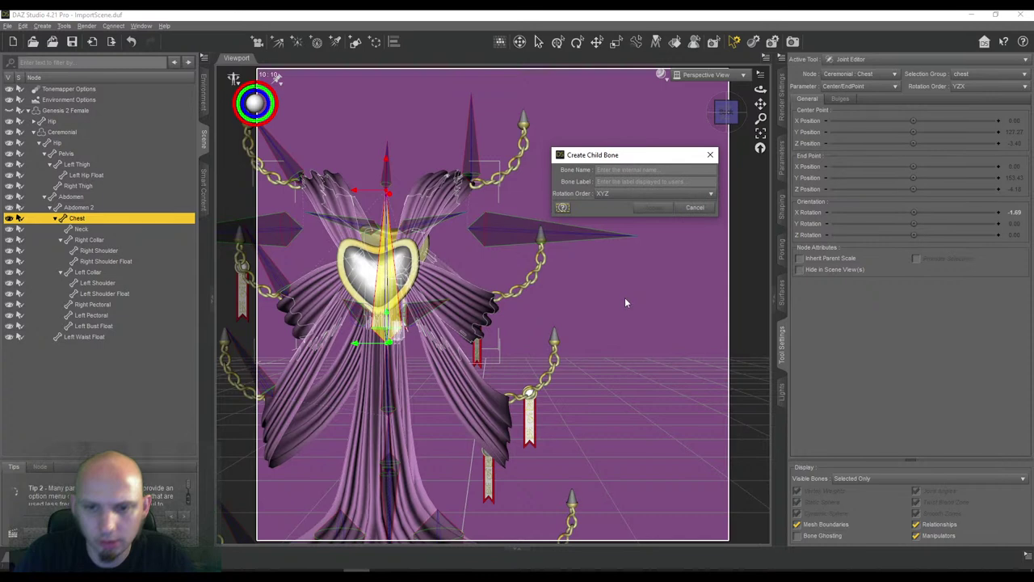
click(627, 170)
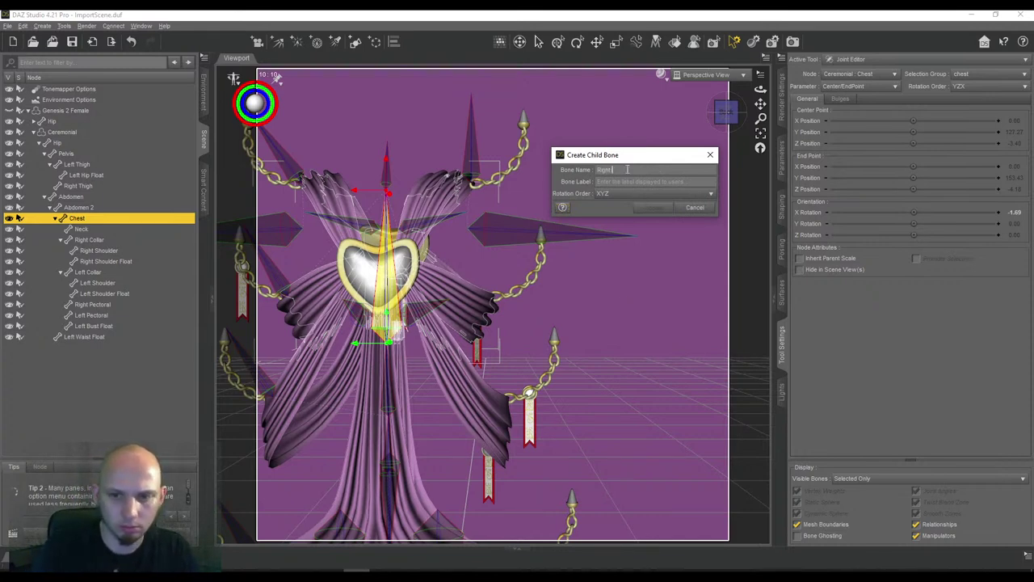
text(Right Bust Float)
key(Tab)
click(628, 193)
click(628, 232)
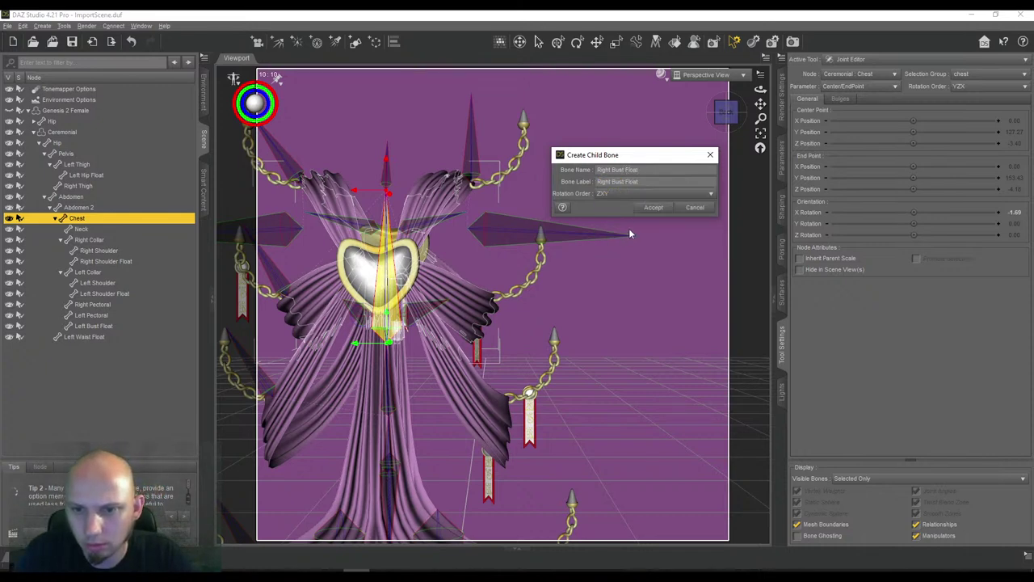
click(639, 193)
click(638, 181)
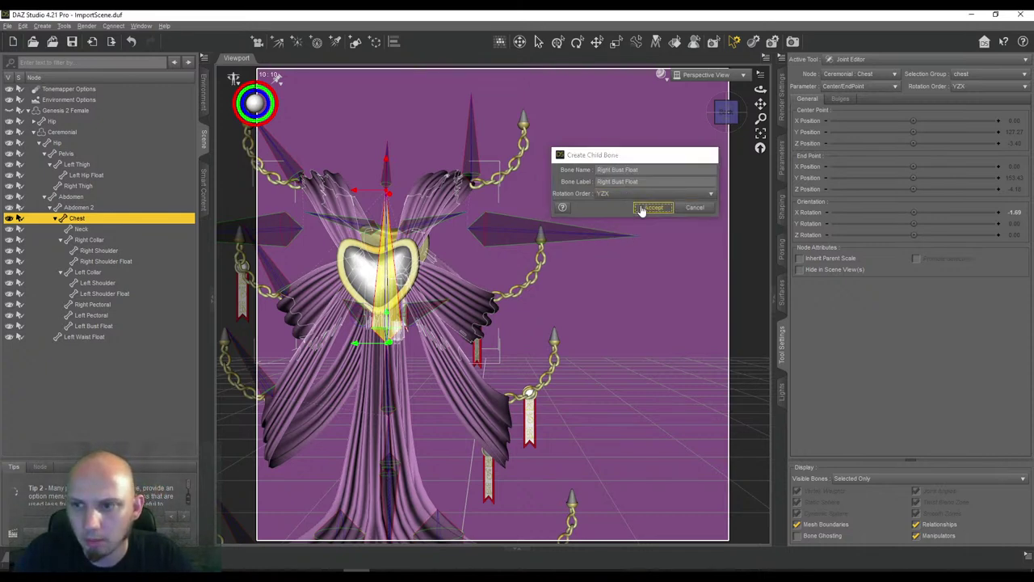
click(652, 208)
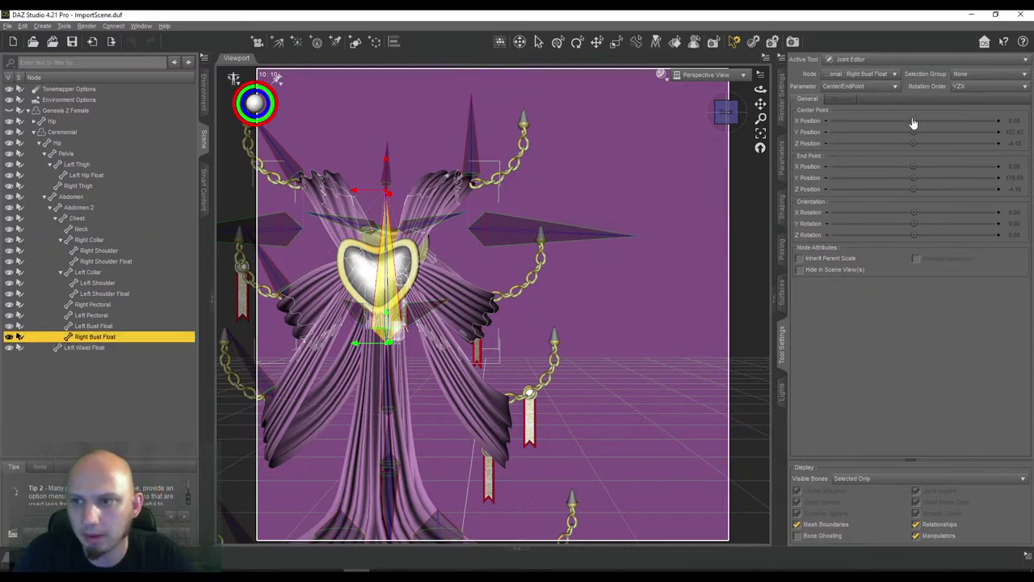
Assign the Right Bust Float face group and place the bone's center at about X -17.8, Y 135.2, its end at about X -26.0, Y 147.4
click(965, 88)
click(967, 88)
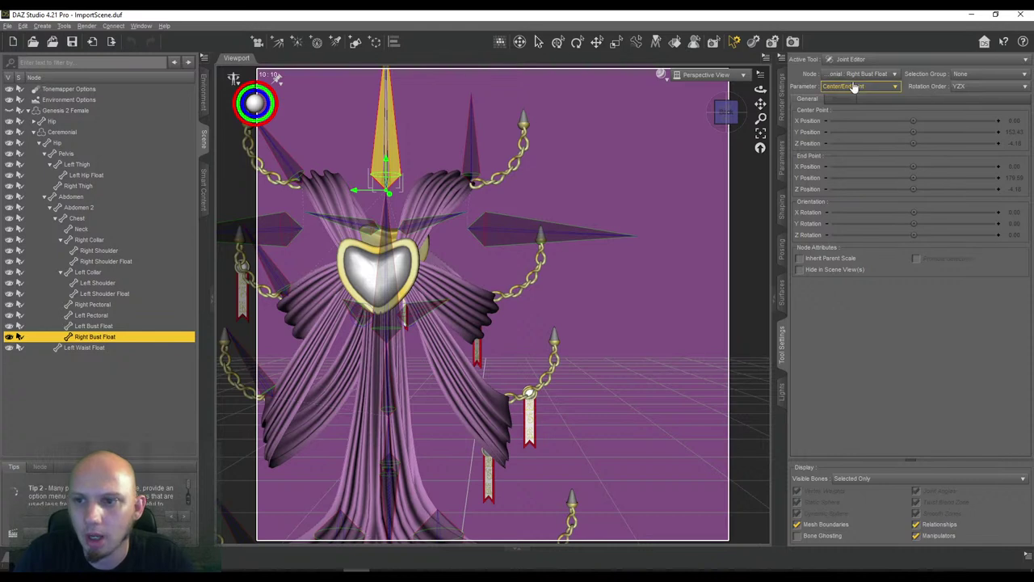
click(971, 75)
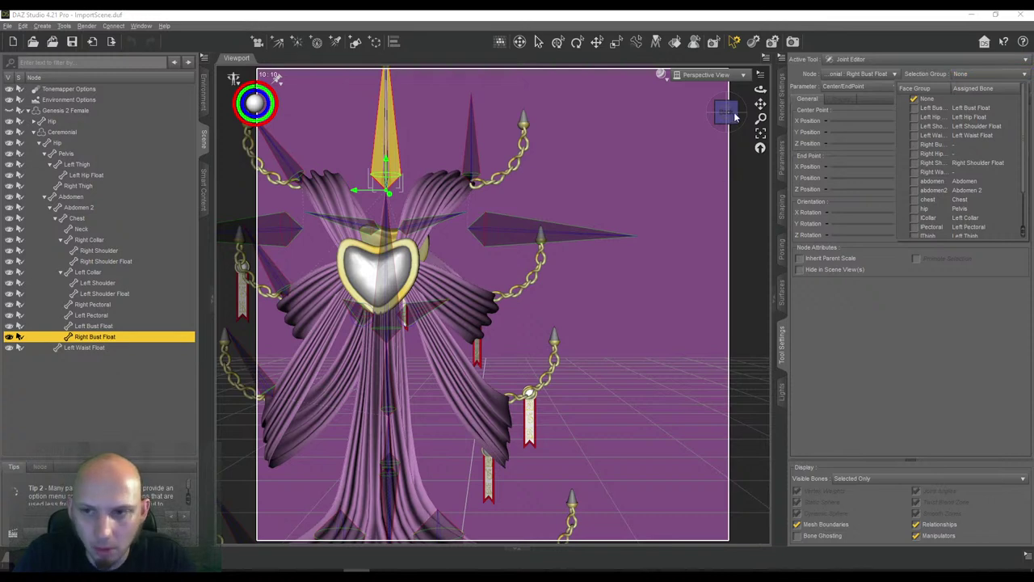
click(759, 105)
drag(760, 104, 821, 80)
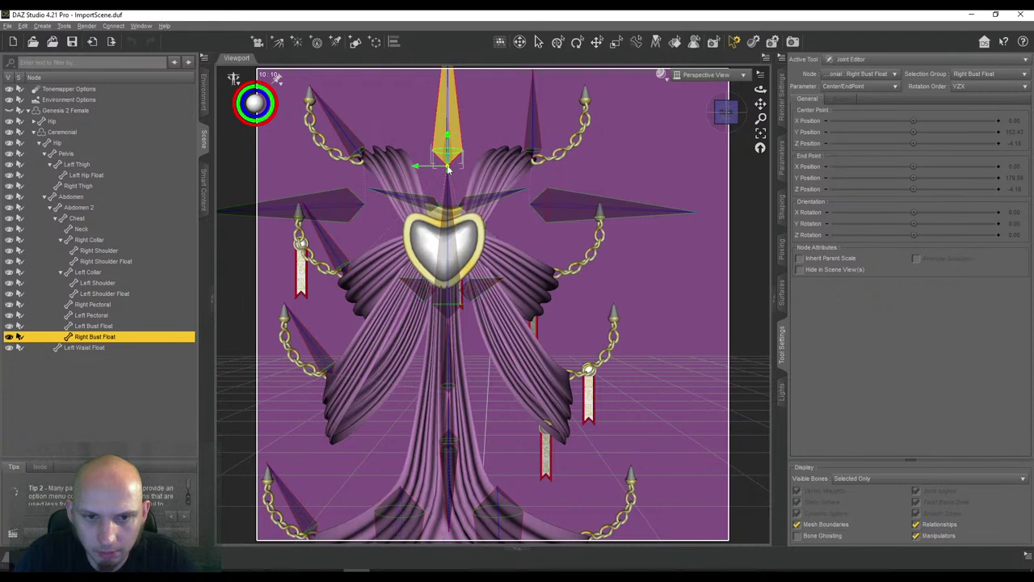
click(551, 275)
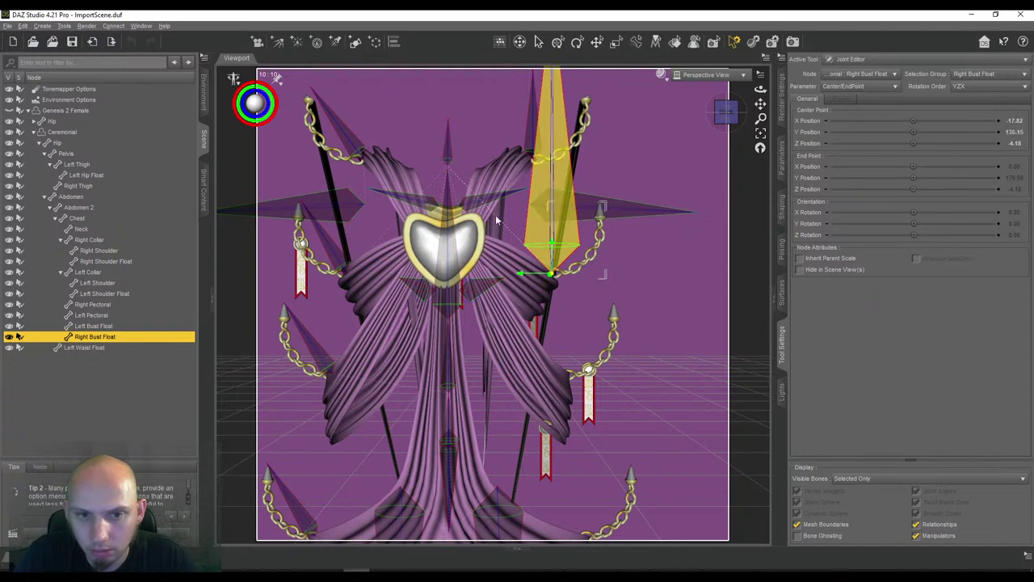
scroll(496, 219, down, 2)
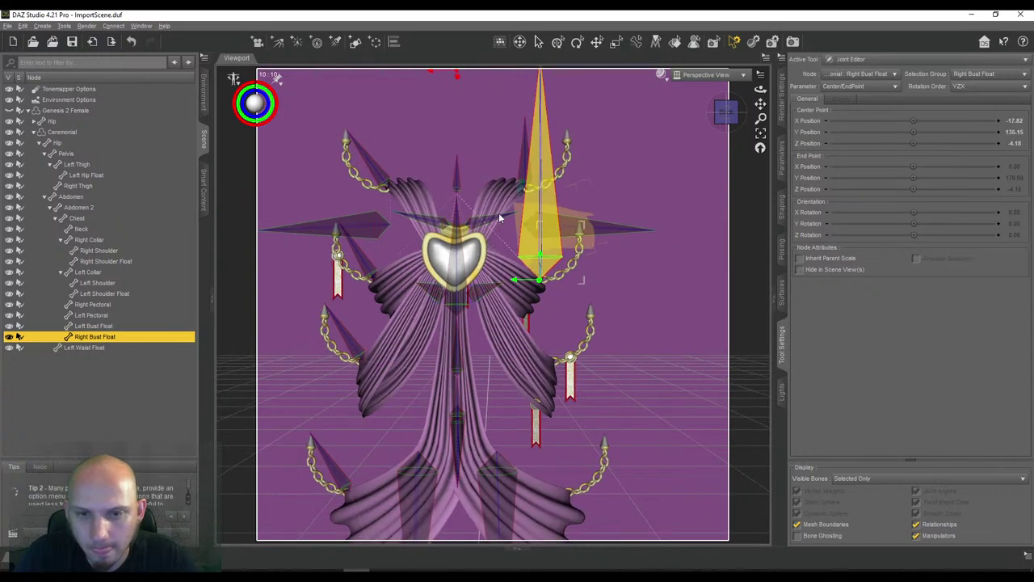
drag(760, 104, 760, 119)
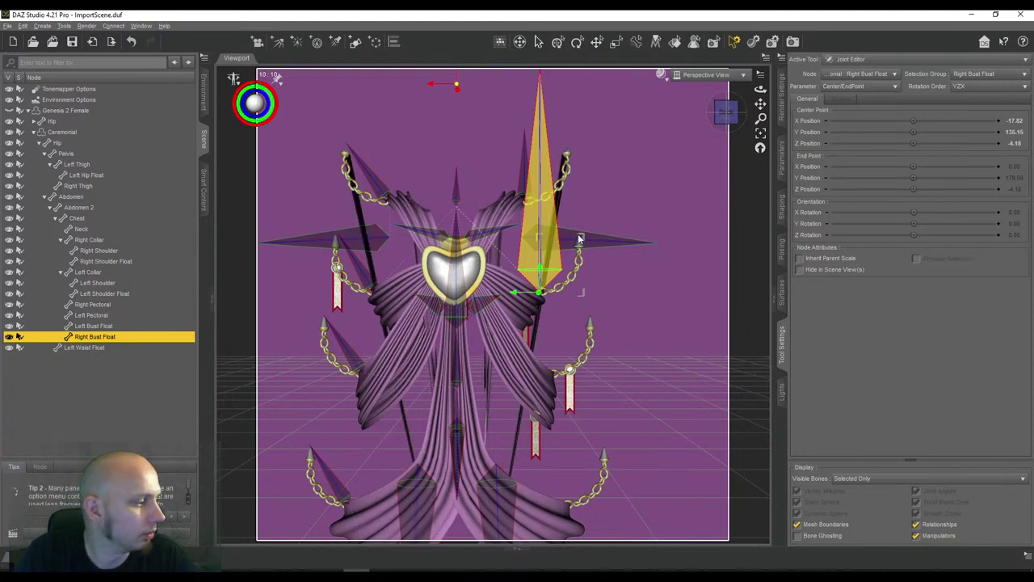
alt+shift+click(579, 238)
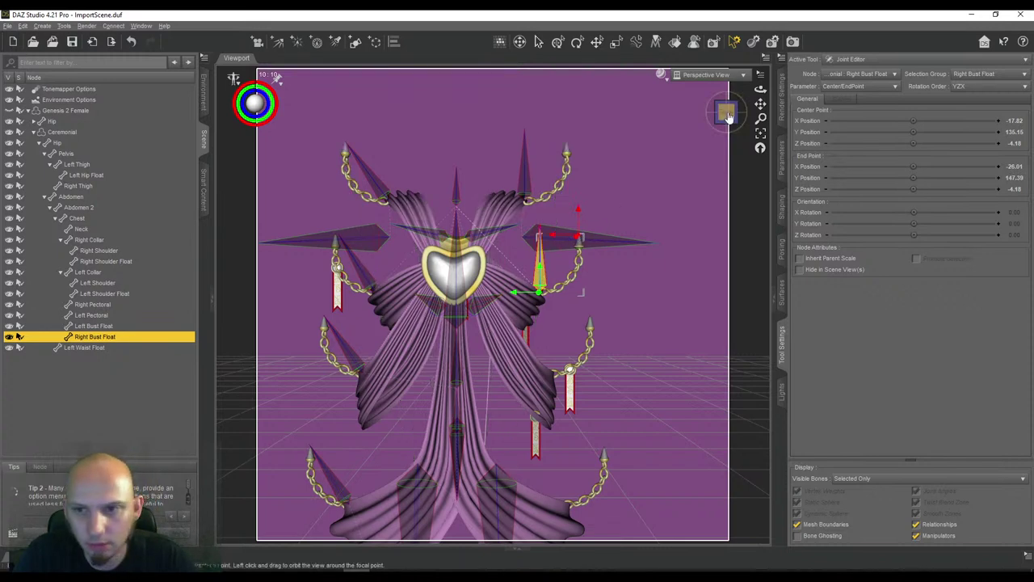
From a side view, align Right Bust Float with its chain: center point at about Z 2.4, end point at about Z 2.5
drag(727, 115, 748, 104)
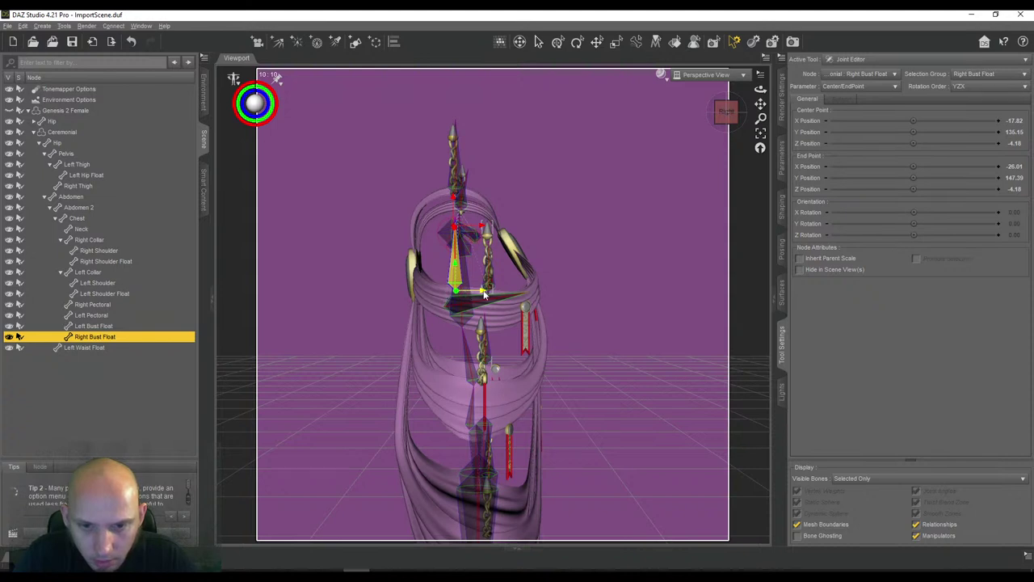
drag(493, 293, 494, 293)
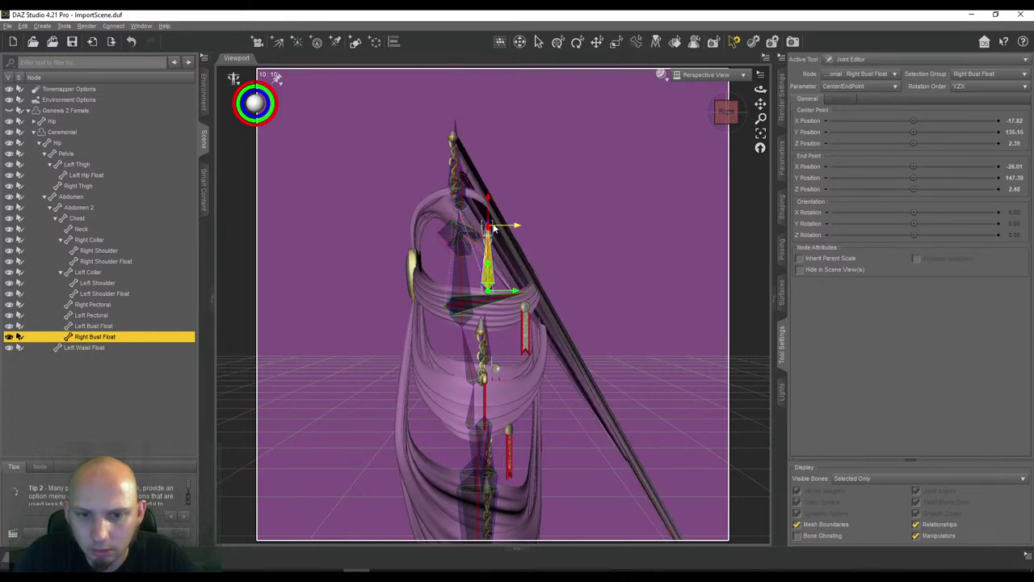
Refine Right Bust Float's end point at its chain's tip to about Y 148.2, Z 2.4
scroll(493, 229, up, 4)
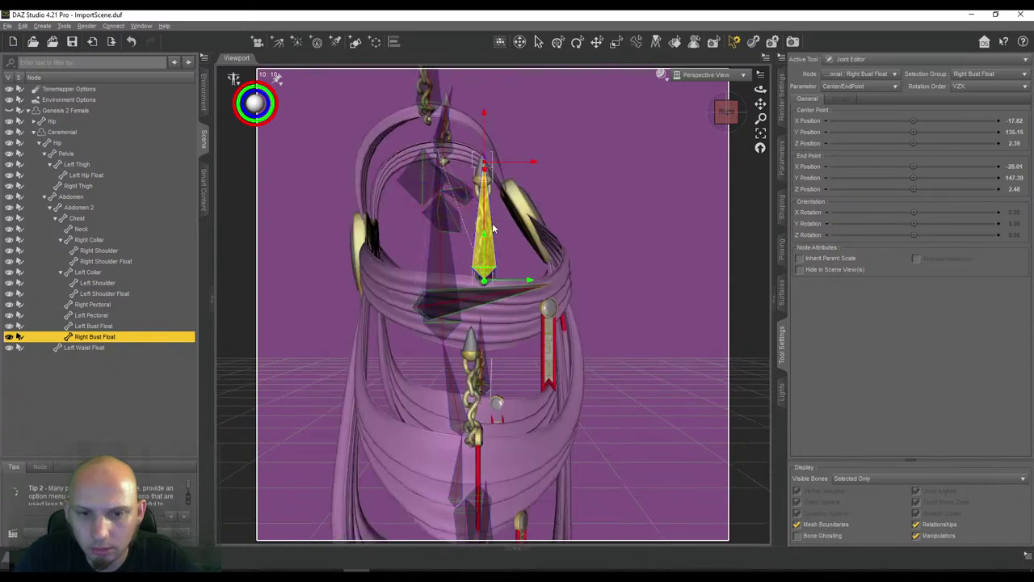
drag(760, 105, 765, 166)
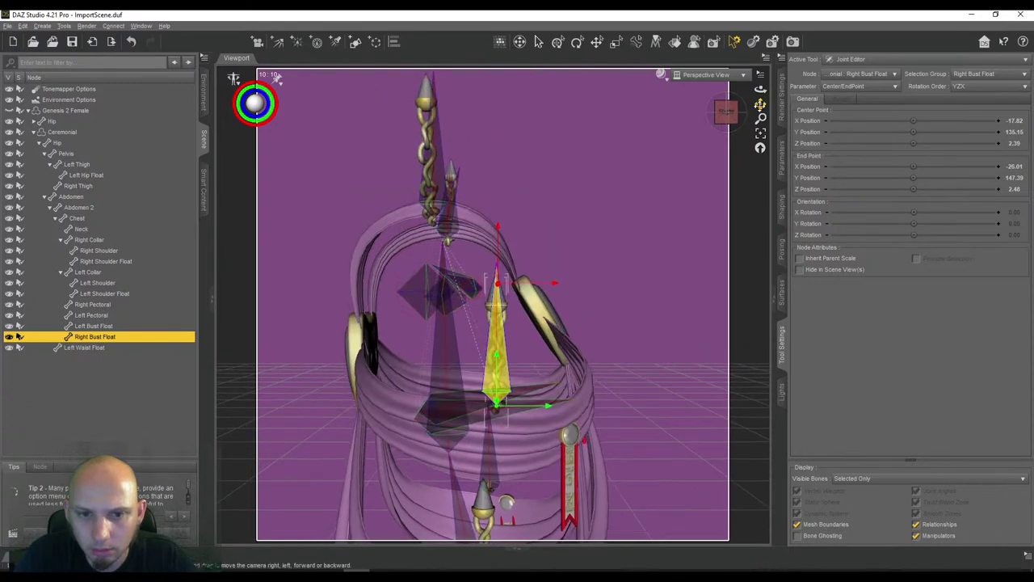
scroll(760, 105, up, 5)
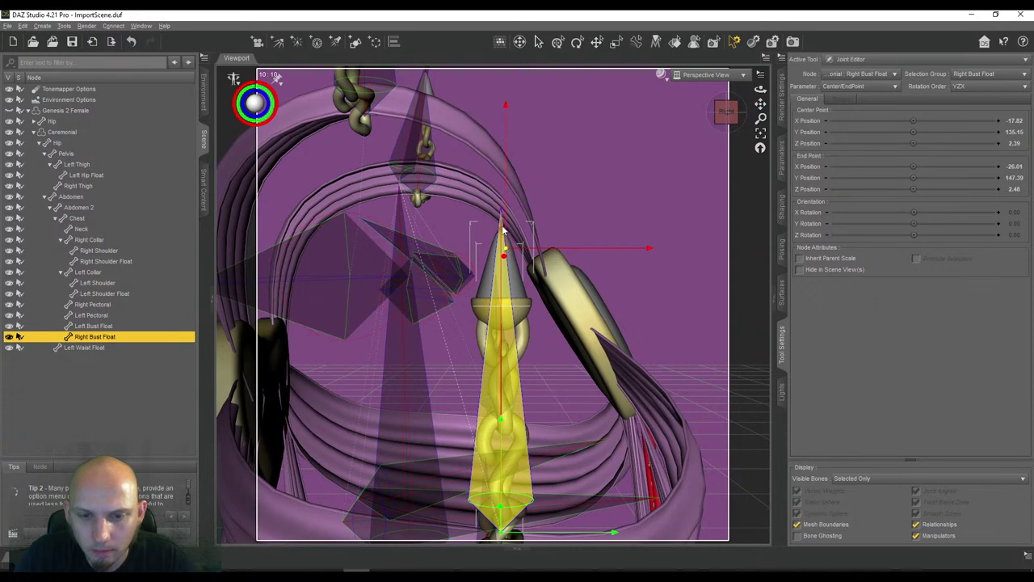
scroll(503, 230, down, 1)
drag(502, 231, 502, 210)
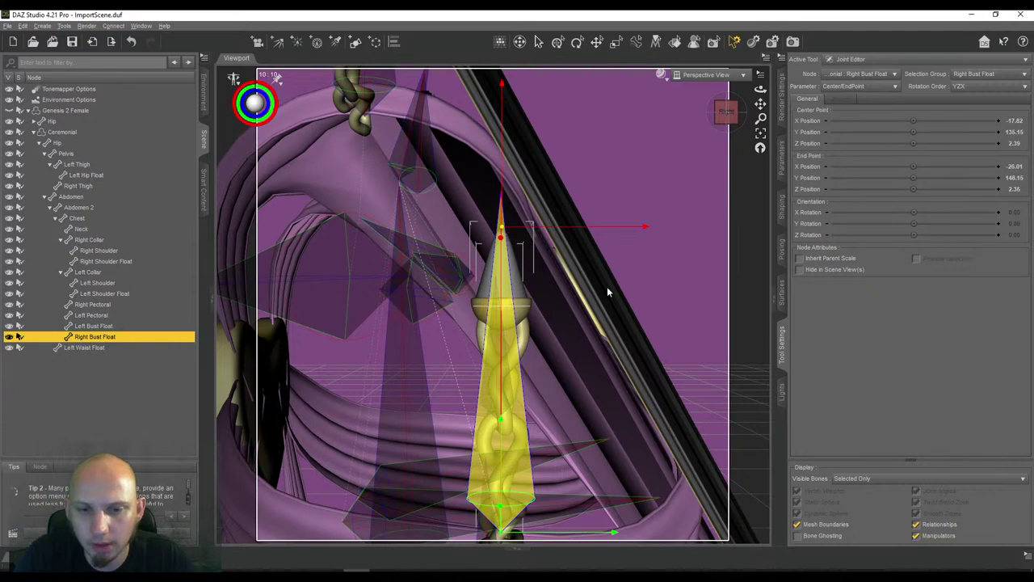
Create a child bone of Abdomen named Right Waist Float with rotation order YZX
scroll(602, 189, down, 5)
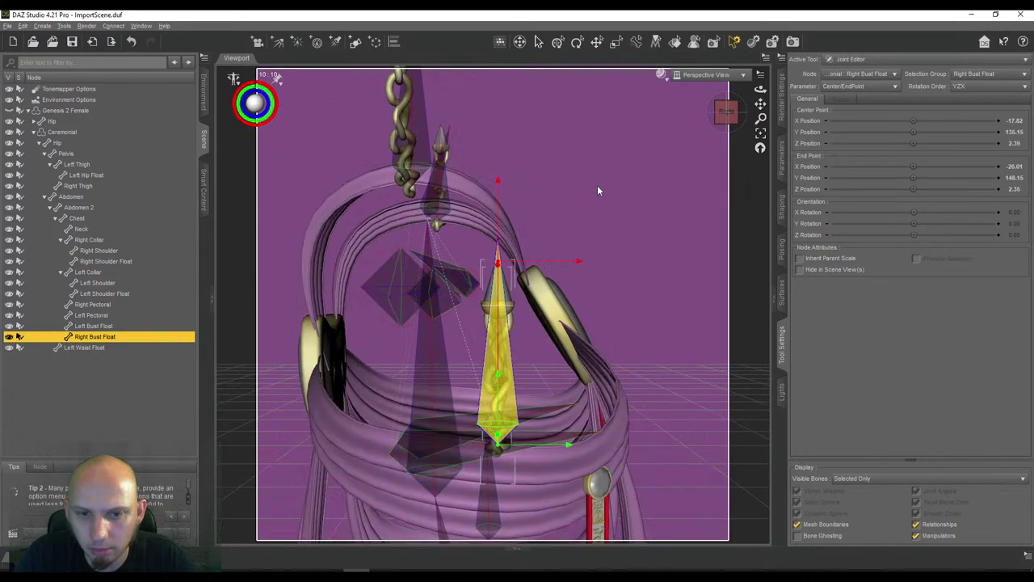
scroll(598, 191, down, 3)
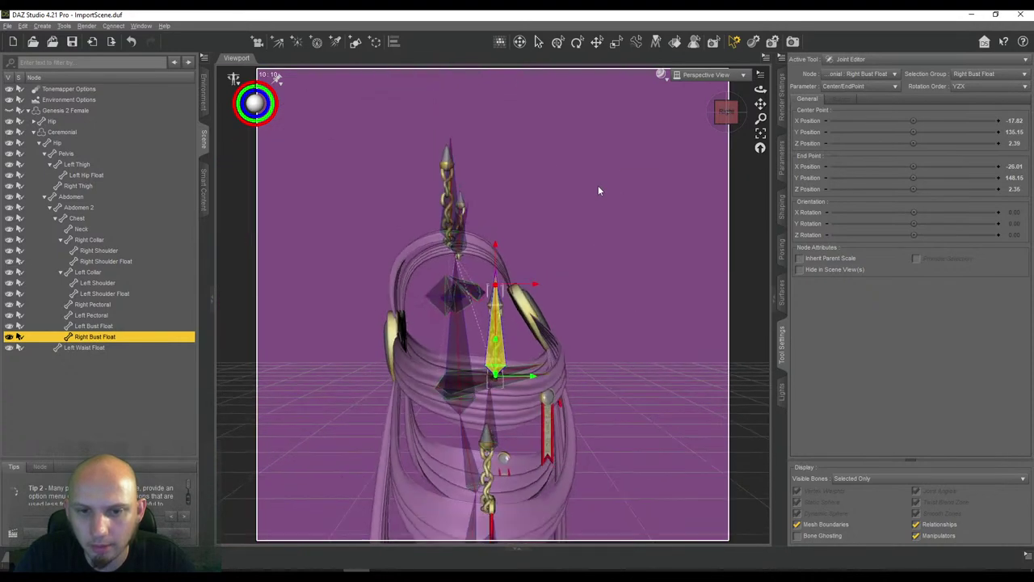
drag(759, 104, 770, 17)
click(717, 120)
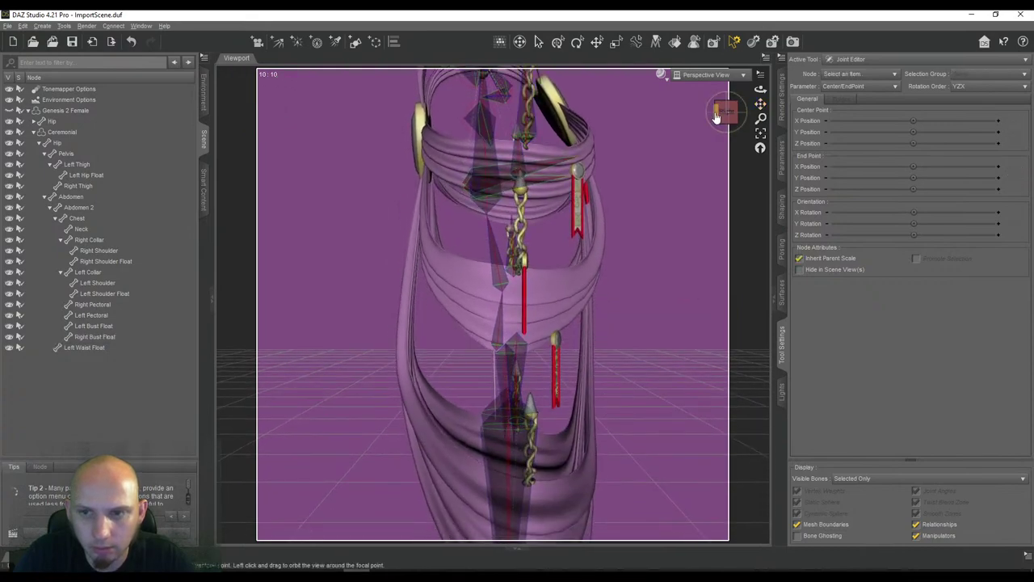
drag(715, 117, 756, 83)
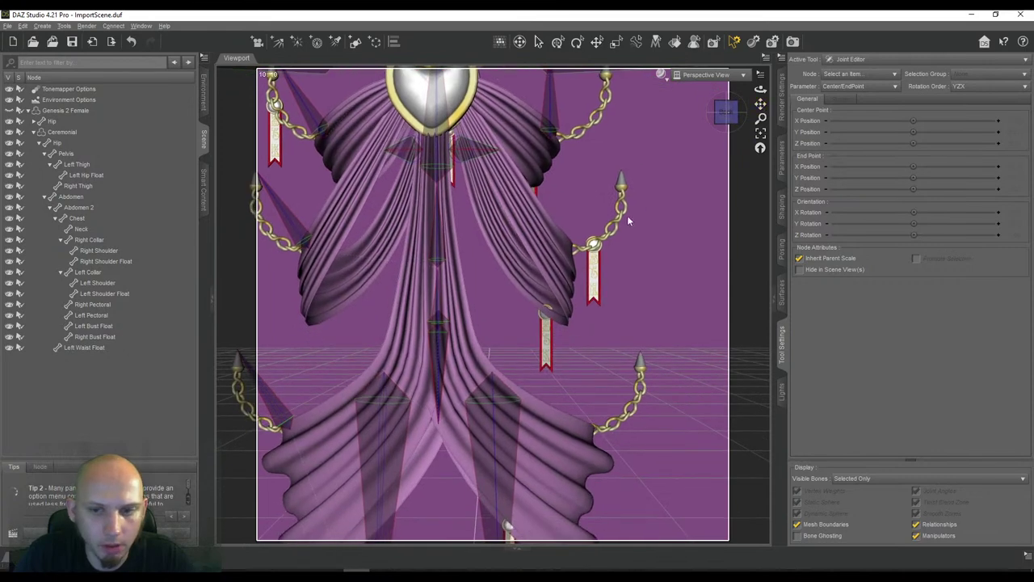
click(542, 261)
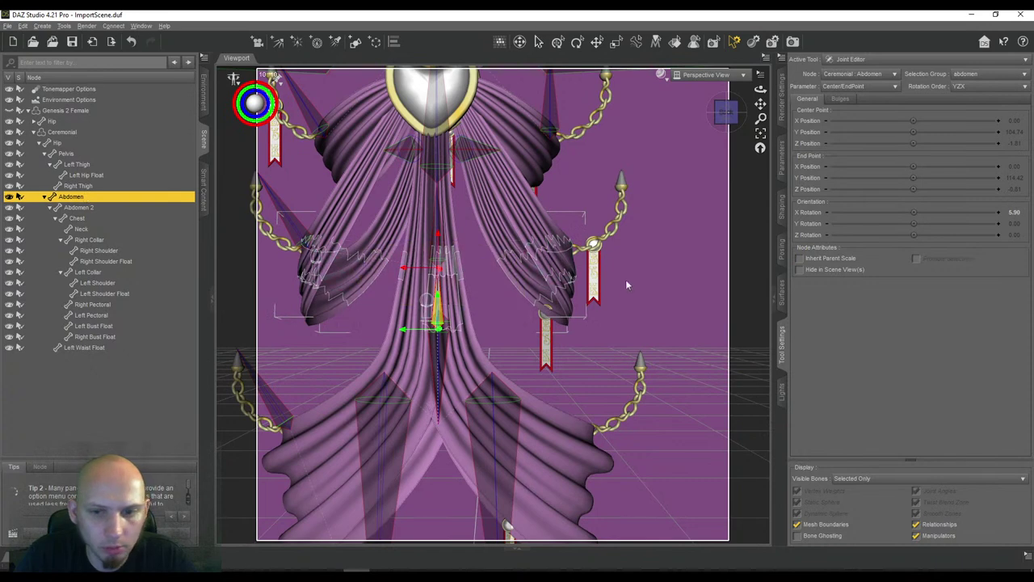
right_click(669, 265)
mouse_move(688, 281)
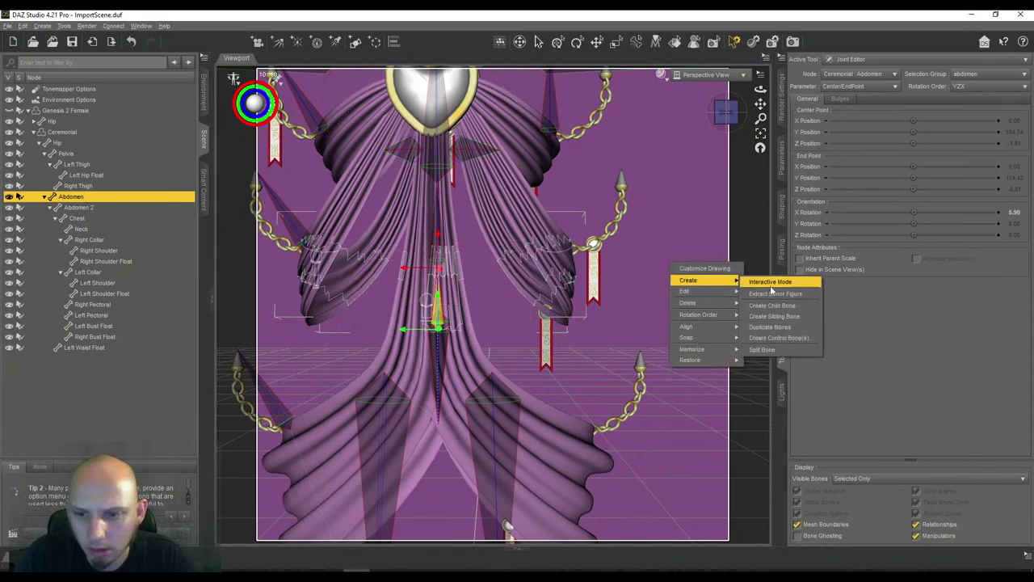
click(783, 307)
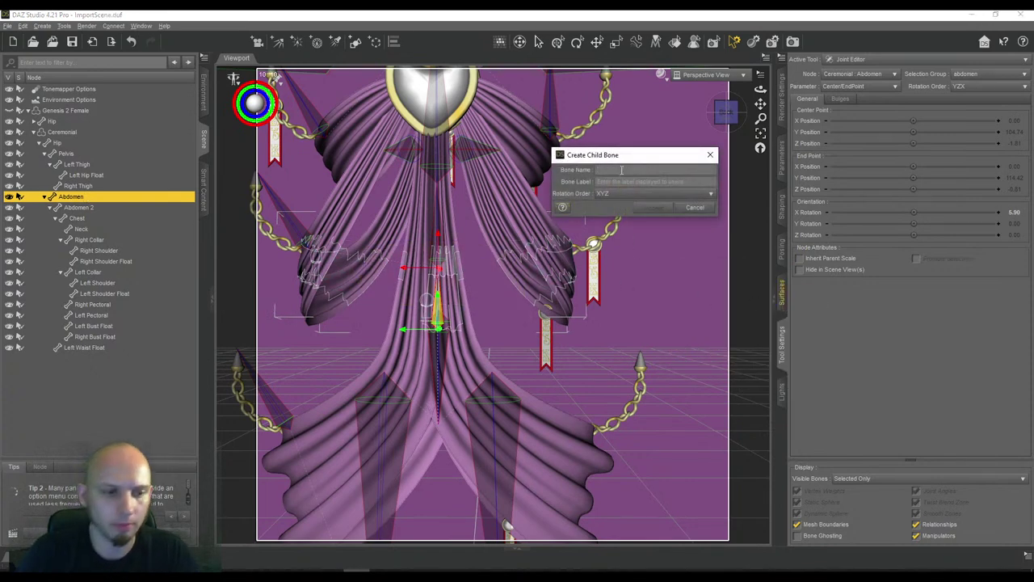
text(Right)
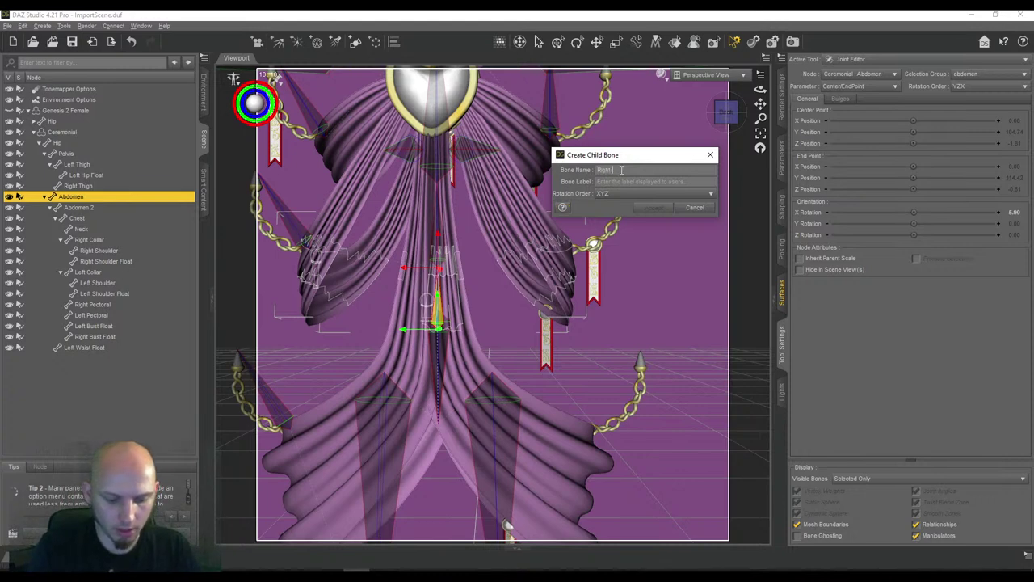
text( Waist)
key(Tab)
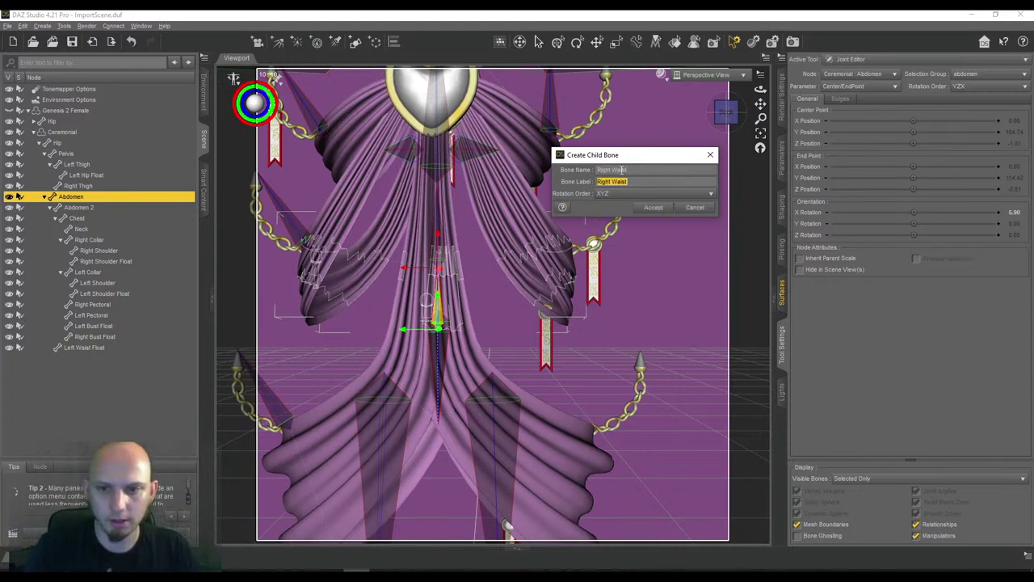
click(643, 171)
text(Float)
key(Tab)
click(645, 180)
text(Float)
click(619, 194)
click(631, 228)
click(653, 207)
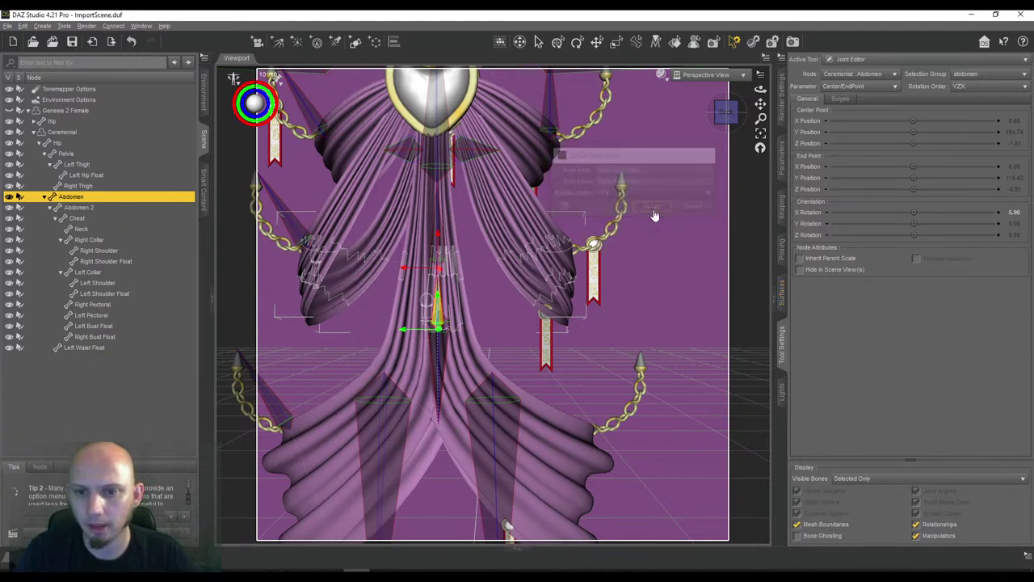
Assign the Right Waist Float face group and place the bone's center at about X -21.0, Y 117.7, its end at about X -28.8, Y 129.6
click(957, 75)
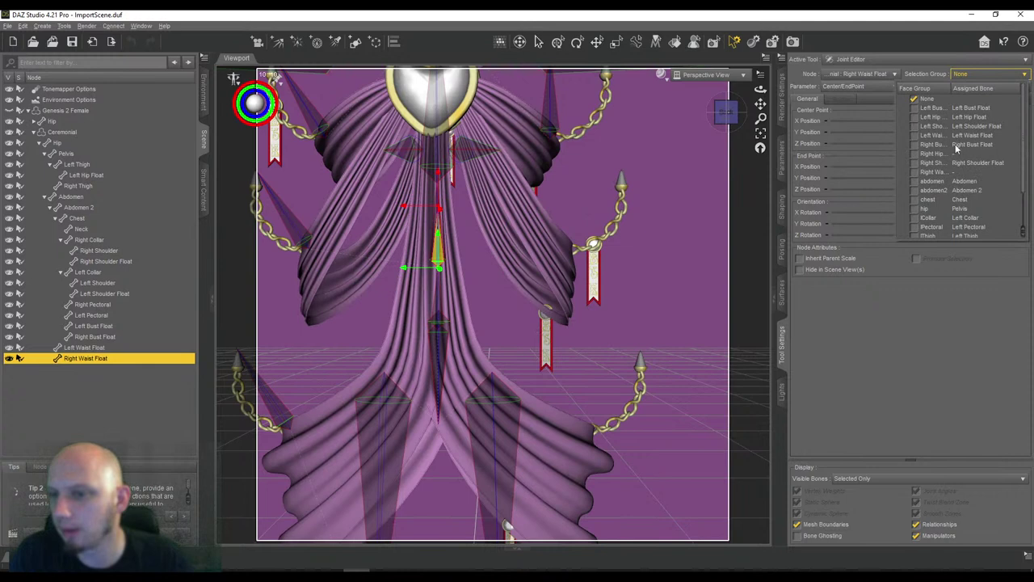
click(915, 172)
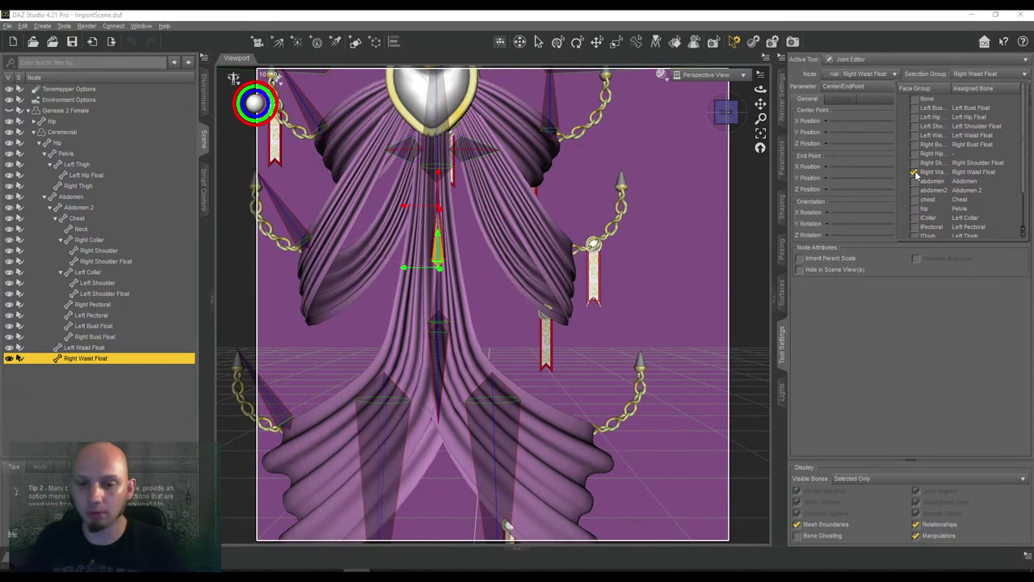
click(915, 175)
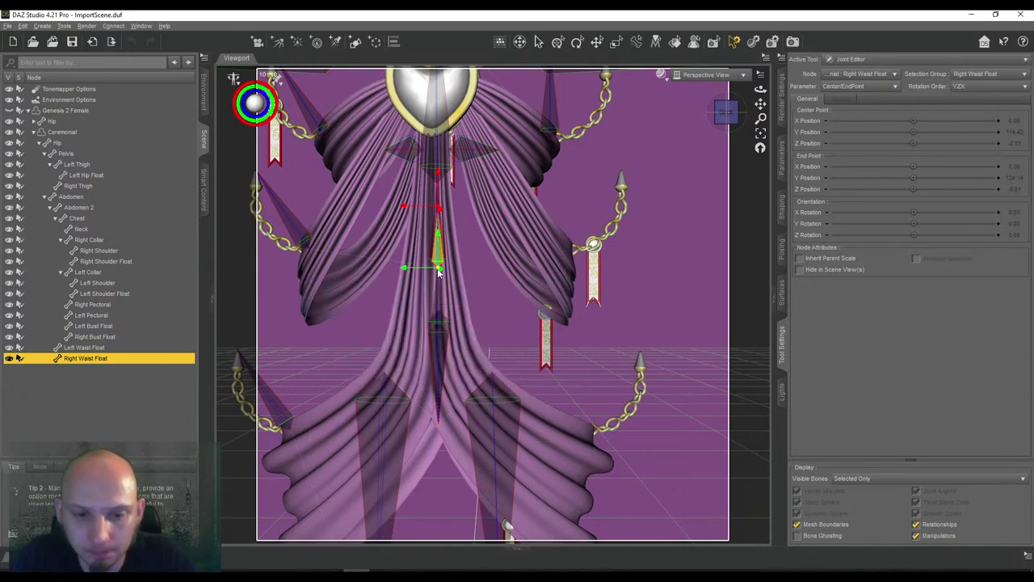
click(572, 249)
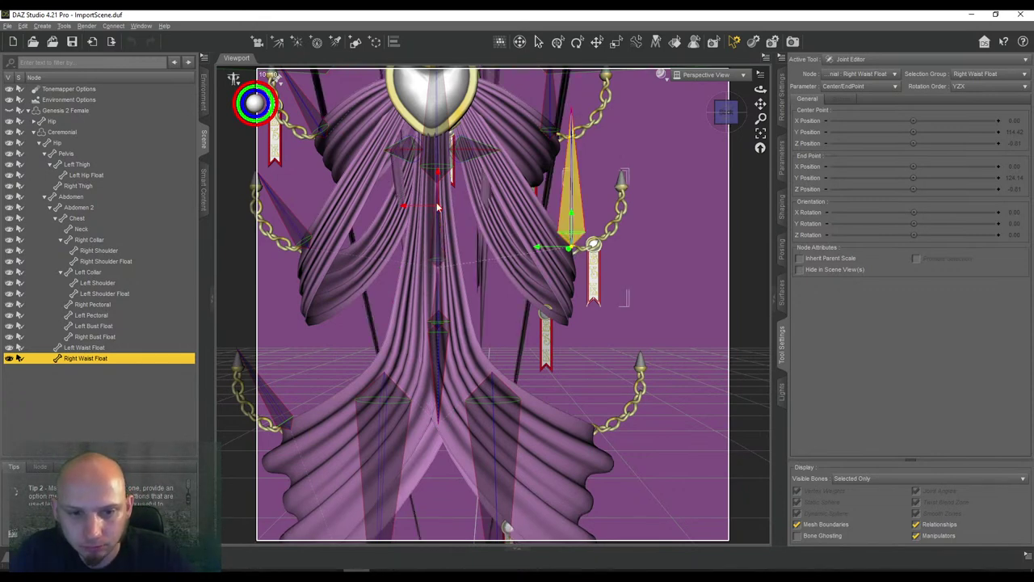
drag(438, 206, 621, 171)
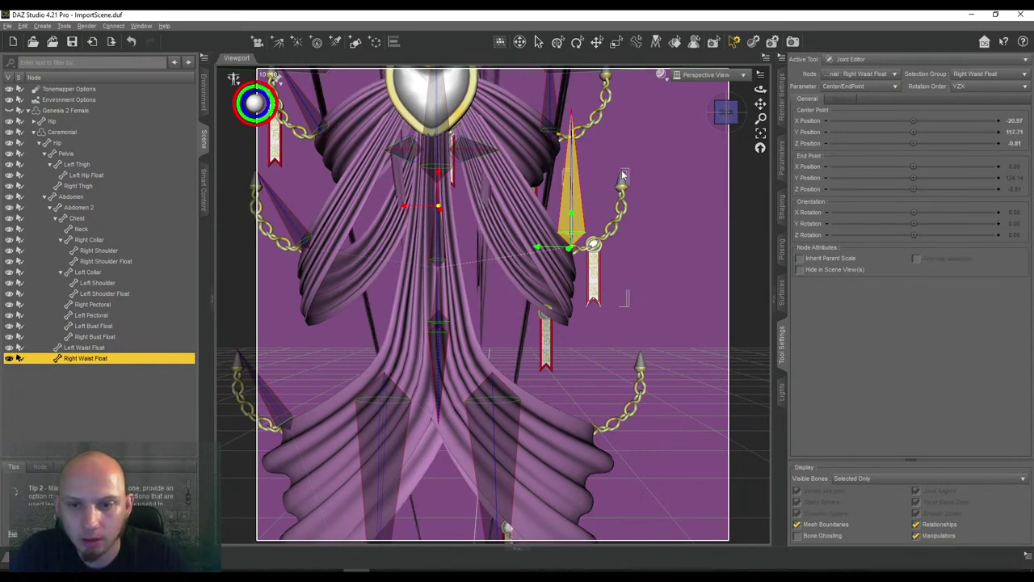
click(622, 174)
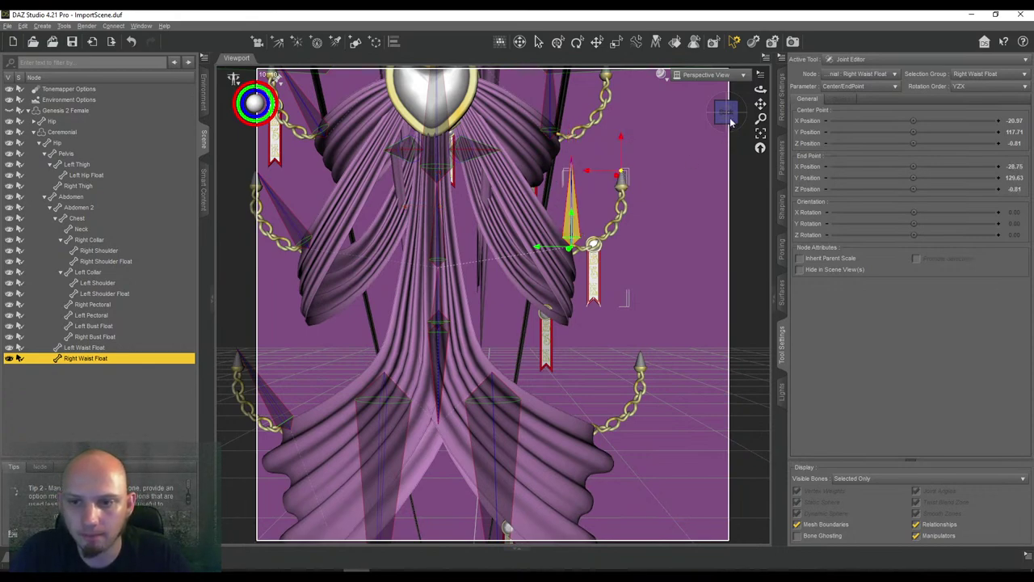
From a side view, align Right Waist Float with its chain: center point at about Y 117.4, Z 0.9, end point at about Y 129.7, Z 1.2
drag(729, 122, 762, 119)
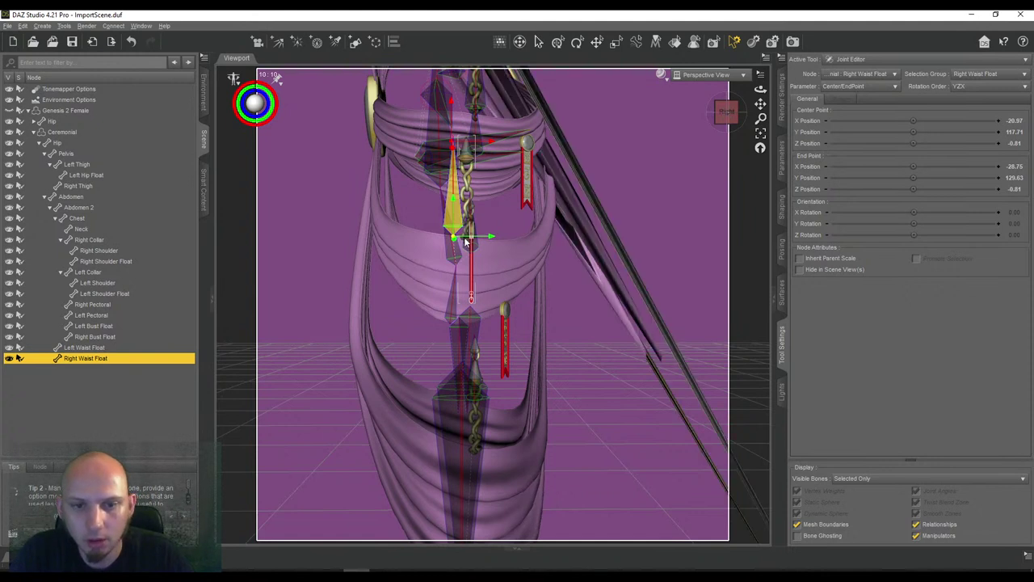
drag(454, 236, 465, 240)
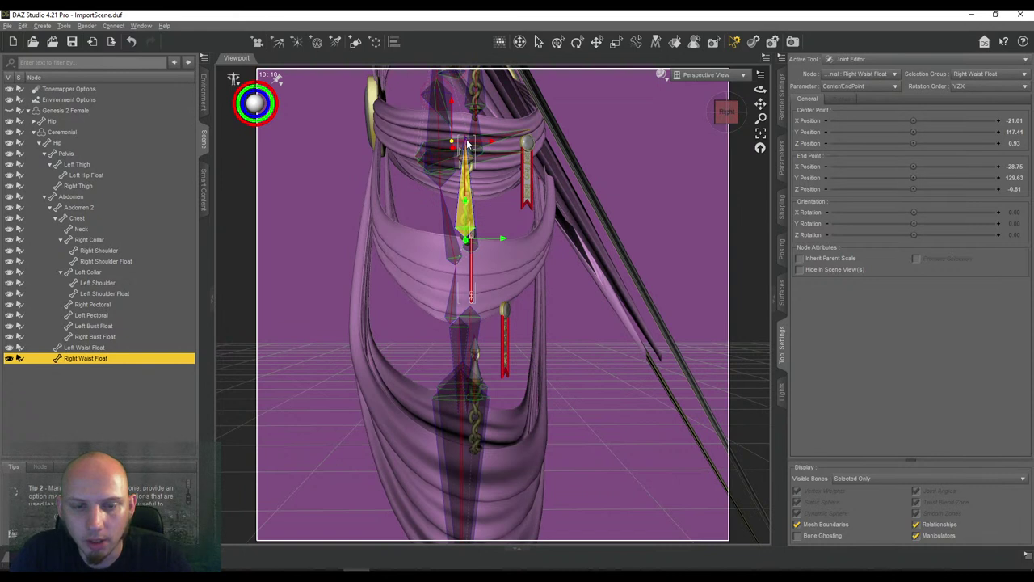
drag(451, 140, 466, 141)
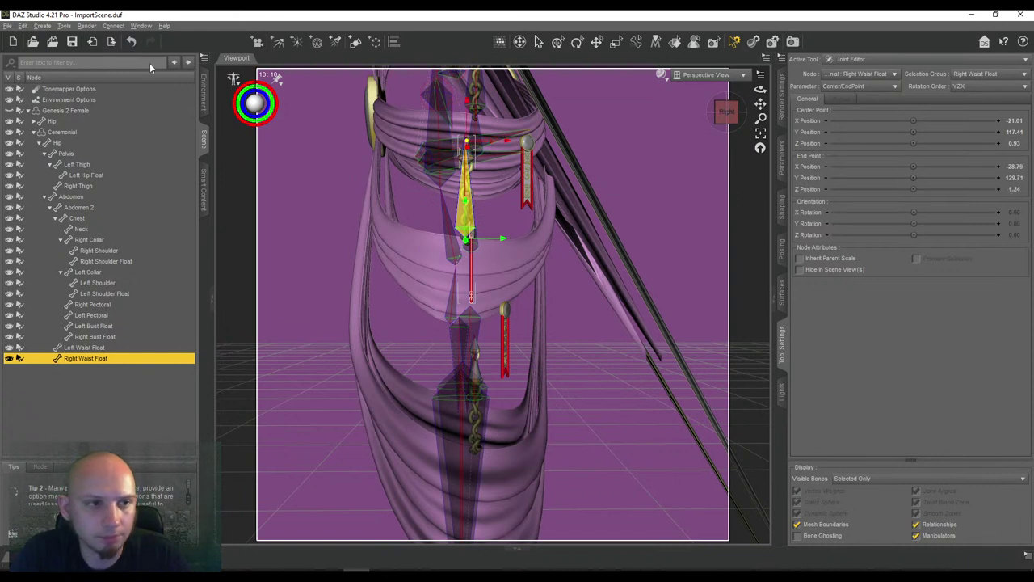
Save the scene under the new name Vestments_rigging.duf, keeping backdrop color, backdrop image, render settings and file compression enabled
click(11, 26)
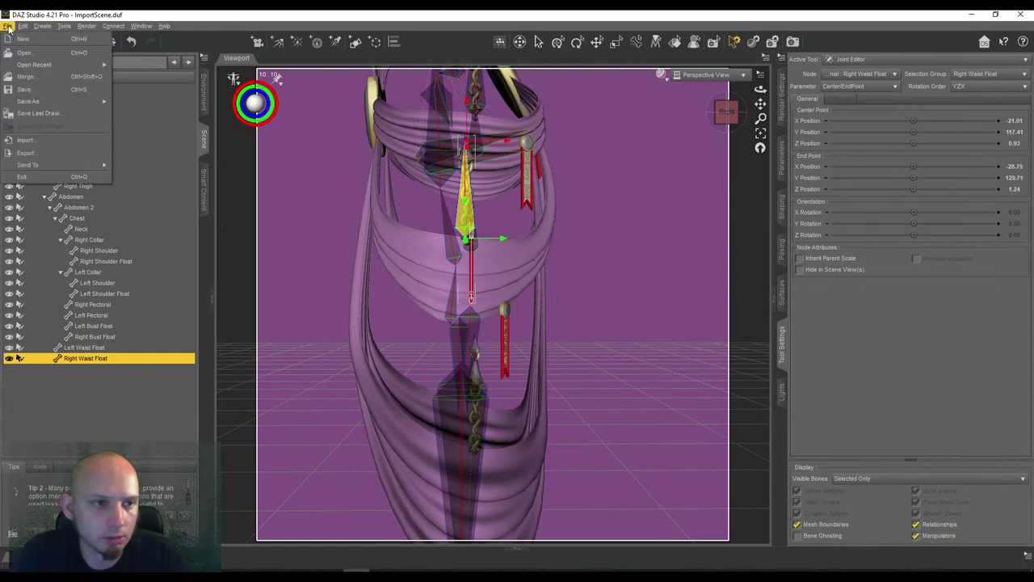
mouse_move(59, 103)
click(127, 103)
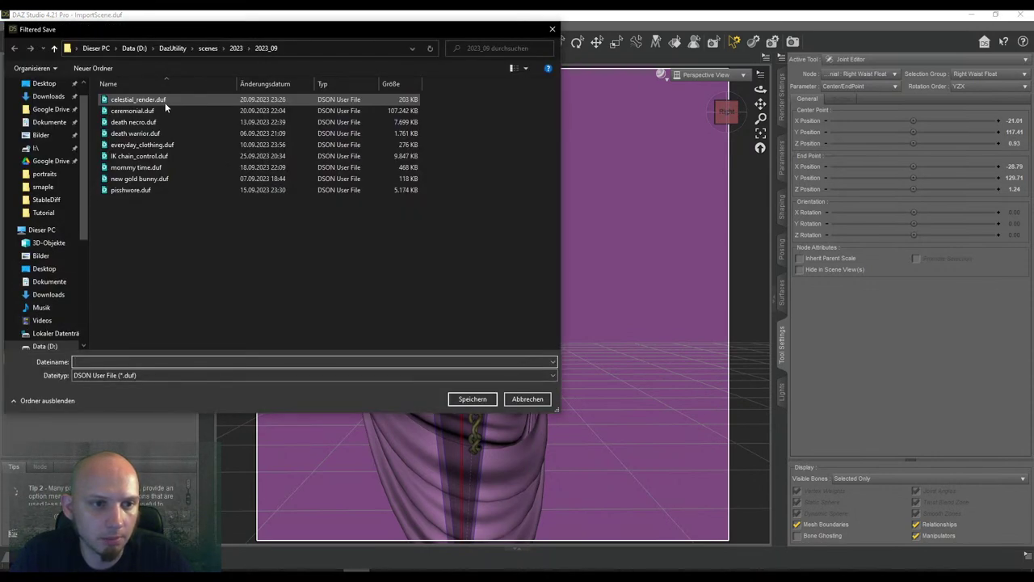
drag(217, 26, 0, 161)
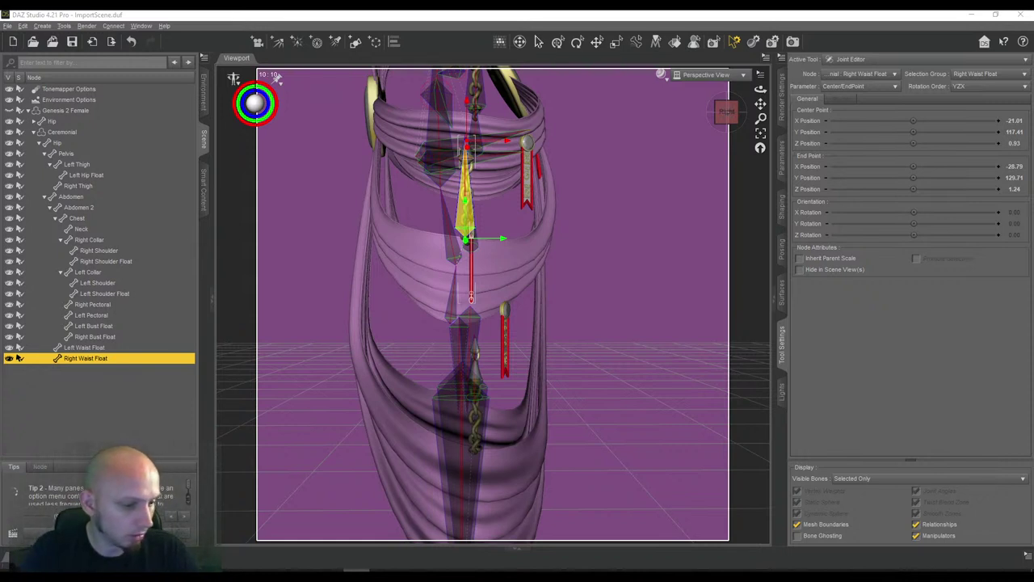
key(ctrl+s)
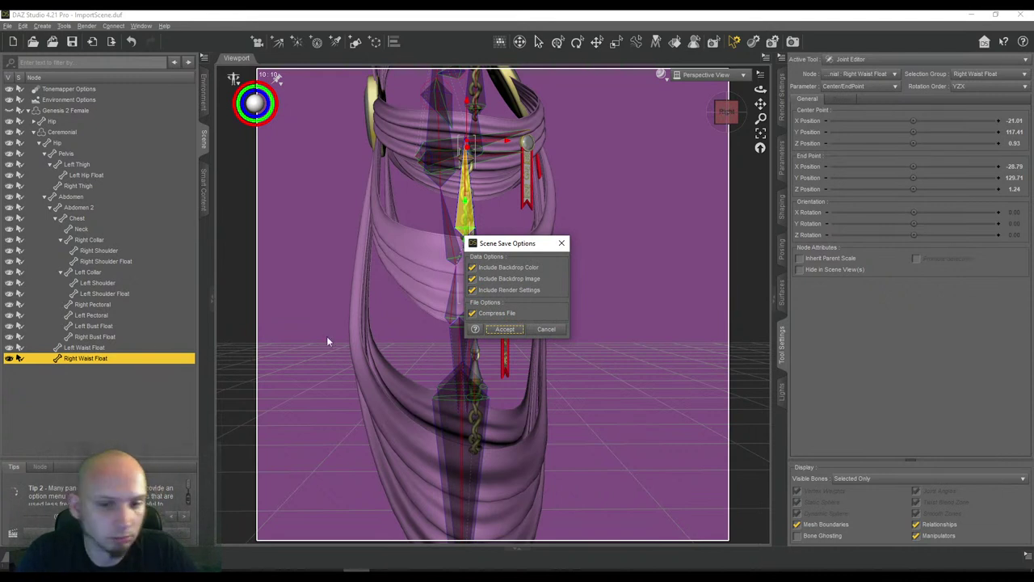
click(504, 329)
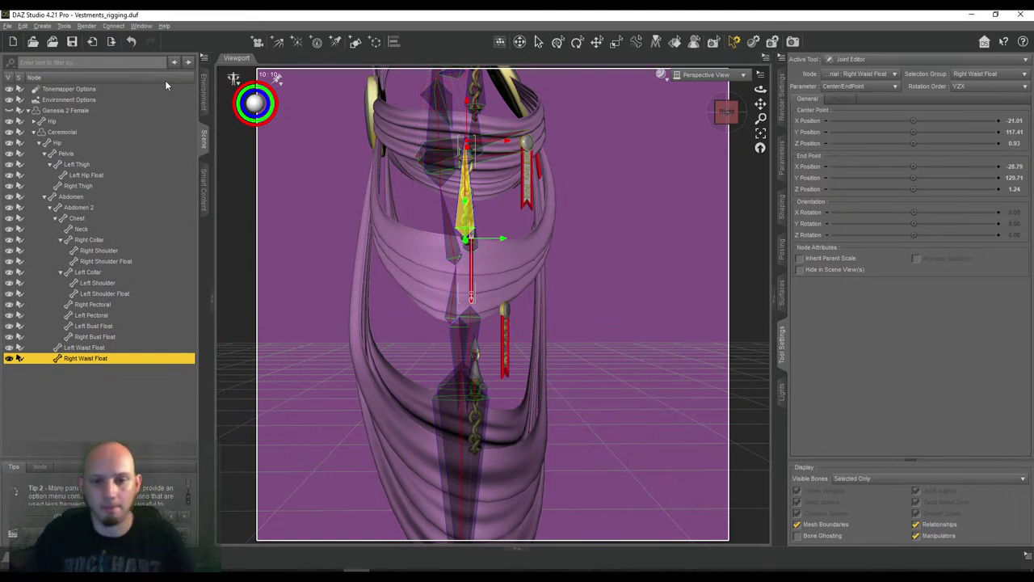
Create a child bone of Right Thigh named Right Hip Float with rotation order YZX
mouse_move(729, 115)
mouse_down()
mouse_move(743, 119)
mouse_move(725, 112)
mouse_up()
drag(760, 105, 755, 87)
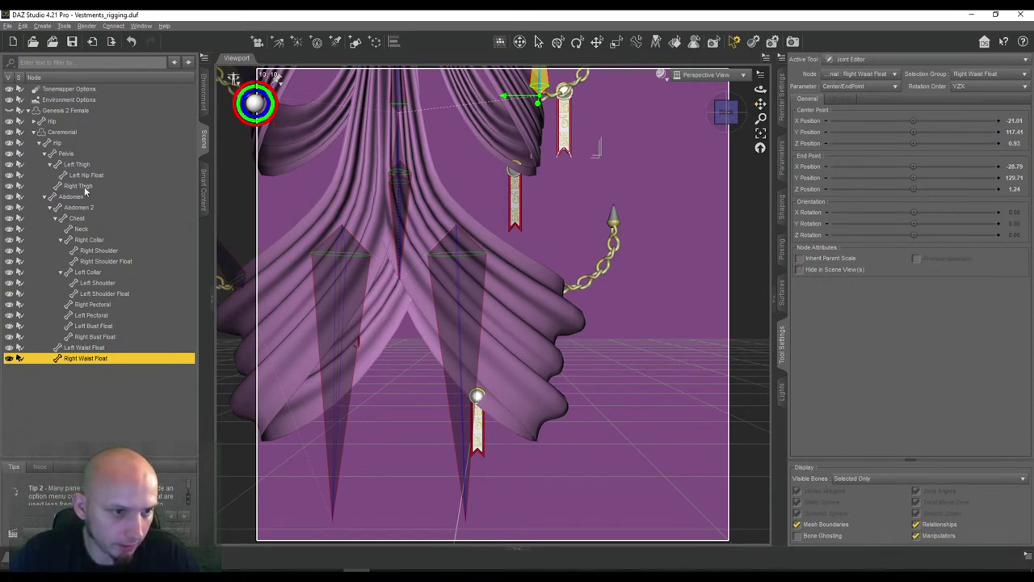
click(81, 186)
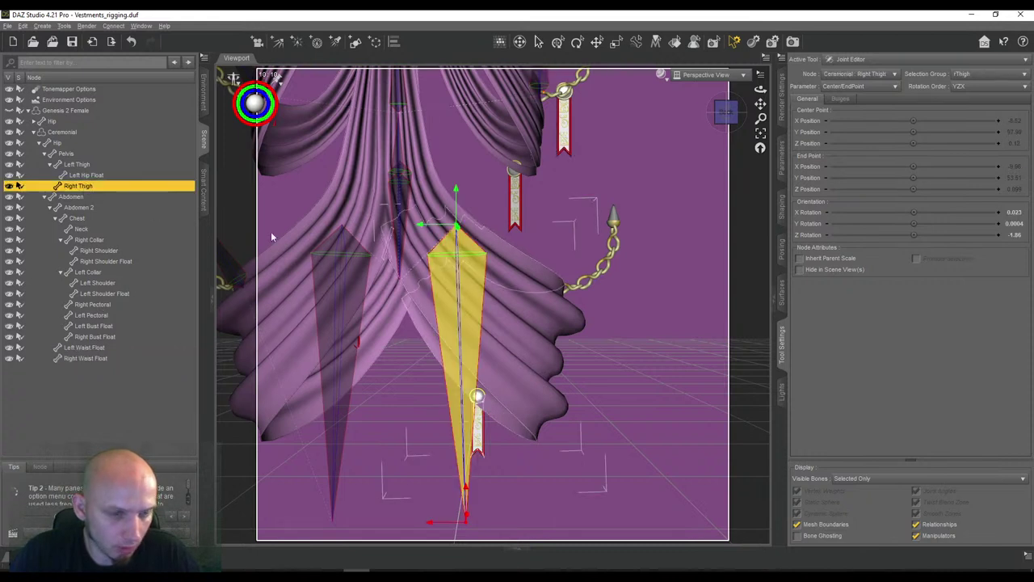
right_click(665, 213)
mouse_move(687, 228)
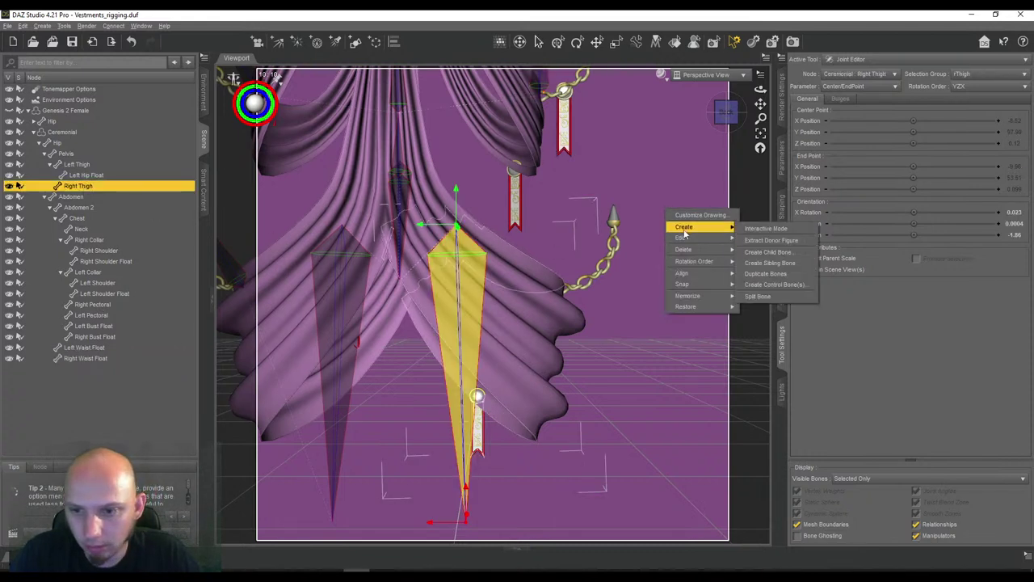
click(764, 240)
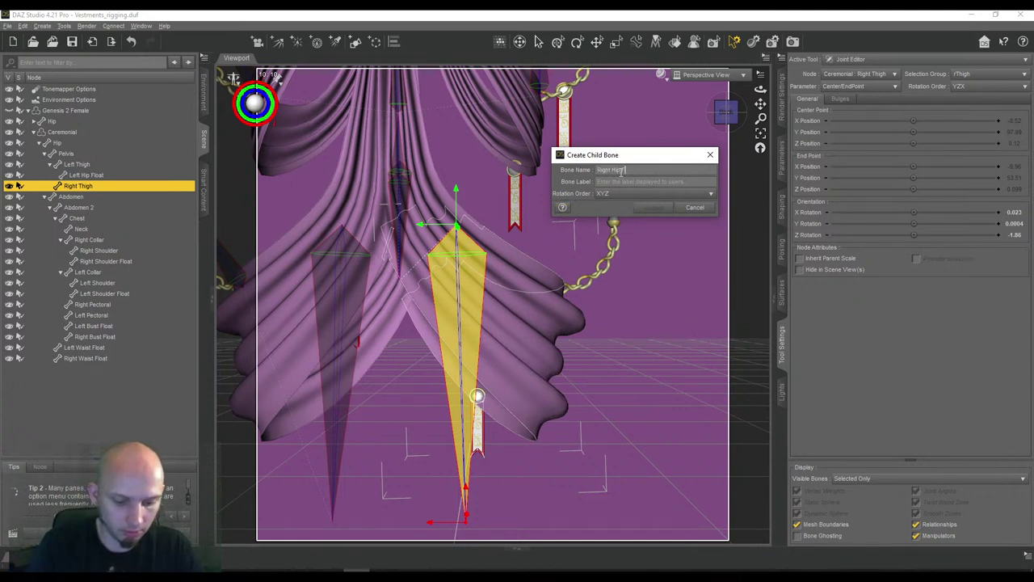
key(Tab)
click(639, 193)
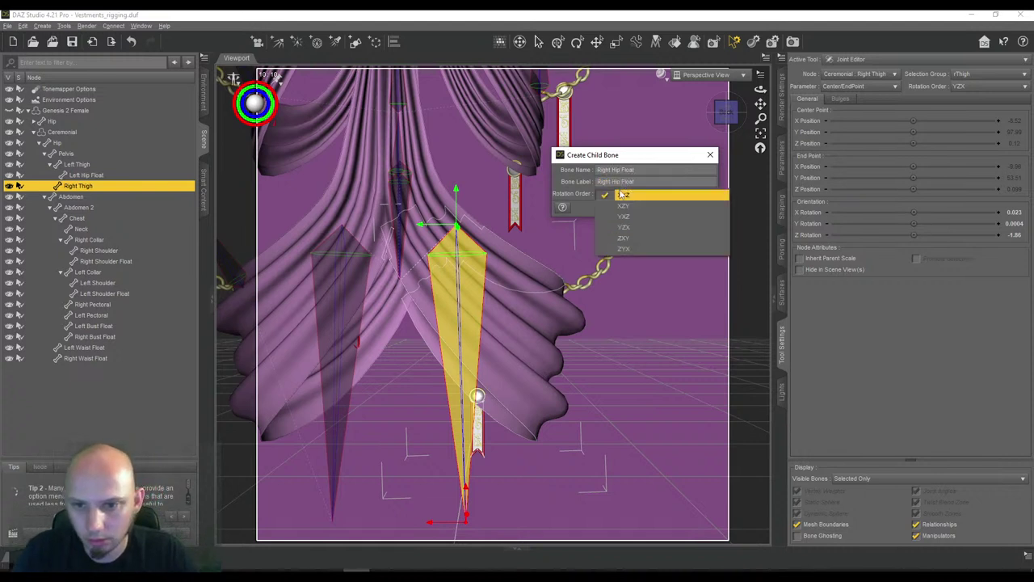
click(632, 229)
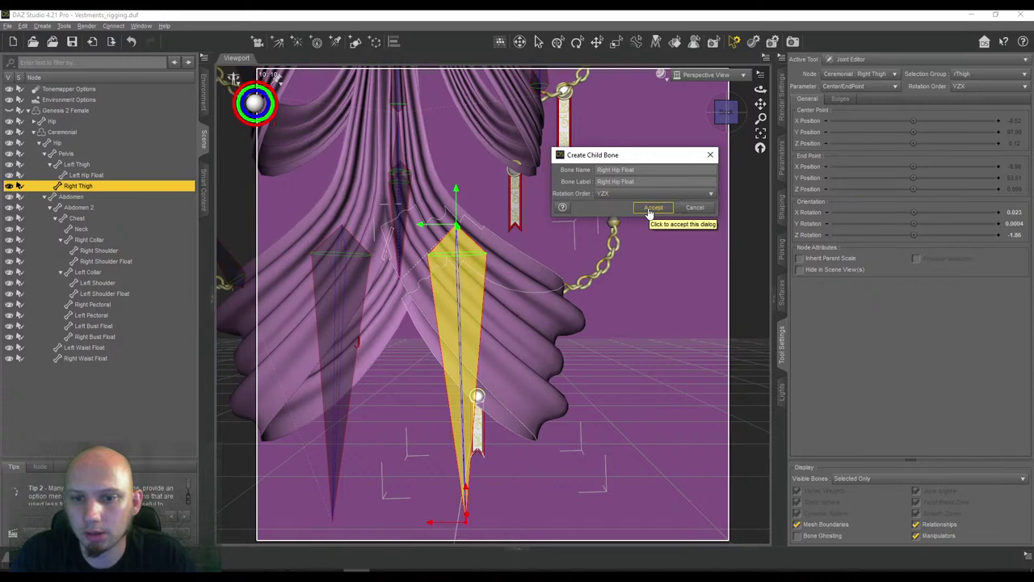
click(650, 211)
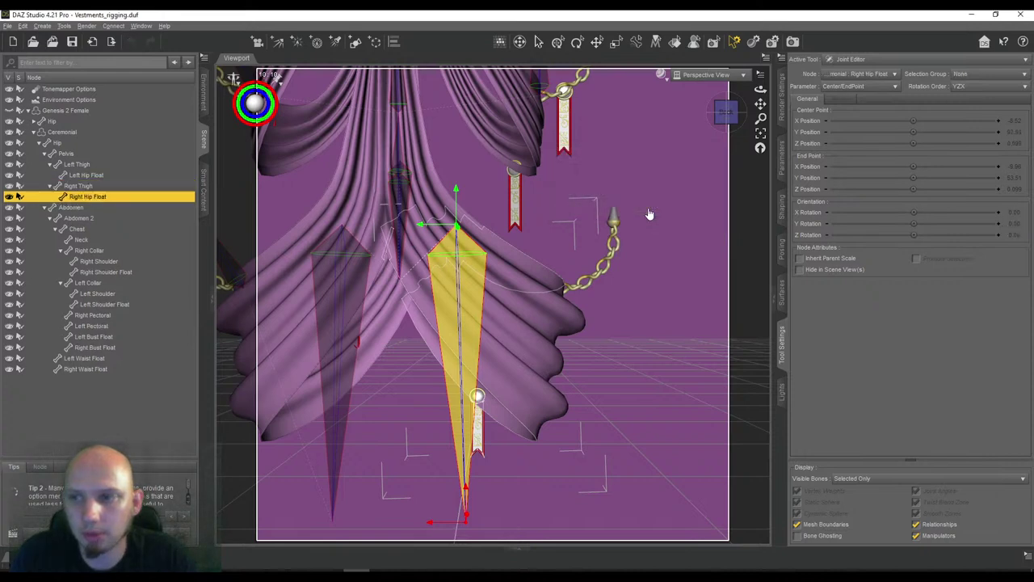
Assign the Right Hip Float face group and place the bone's center at about X -23.95, Y 88.56, its end at about X -31.9, Y 100.75
click(967, 76)
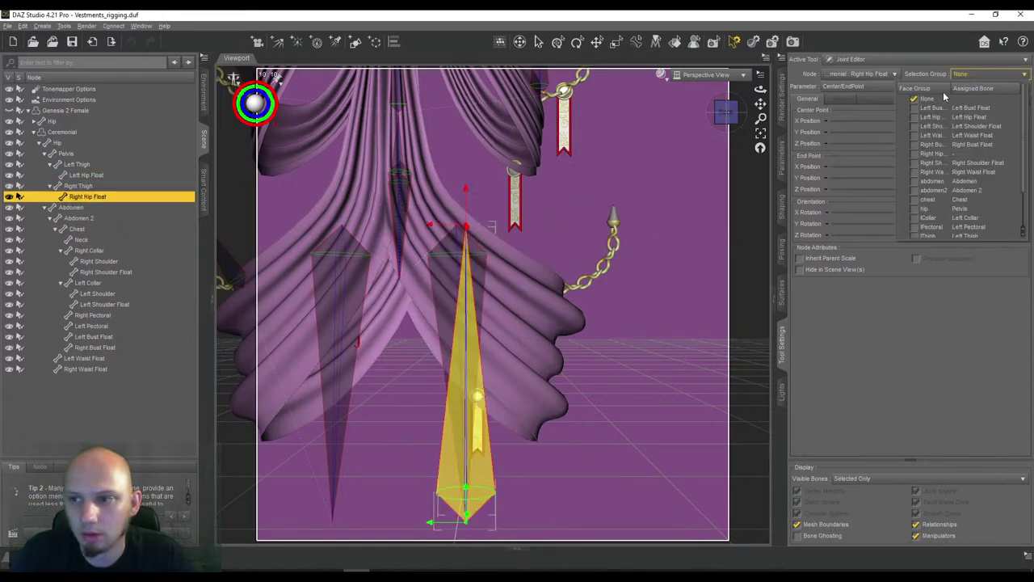
click(915, 155)
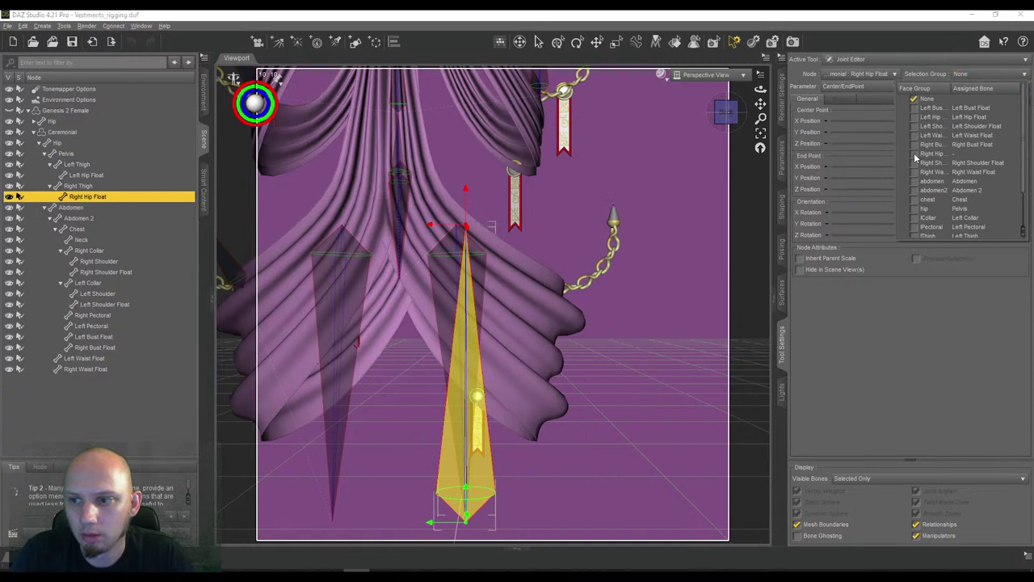
click(757, 196)
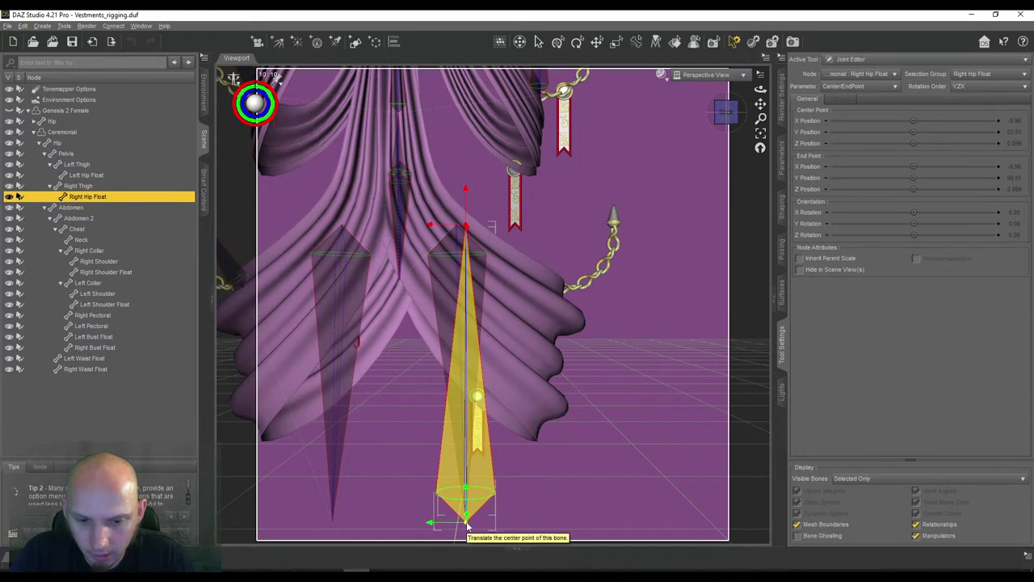
click(560, 287)
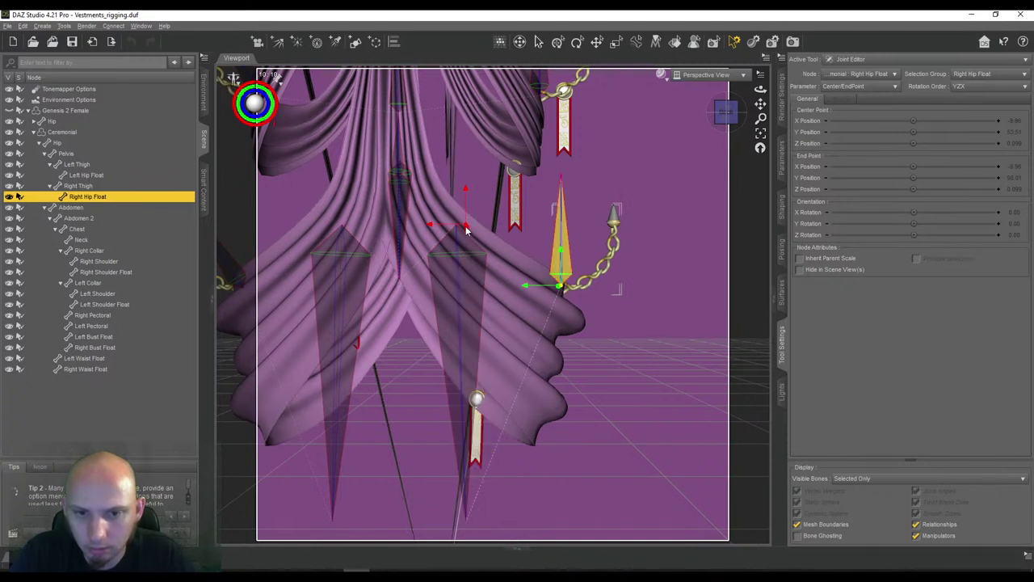
key(ctrl+z)
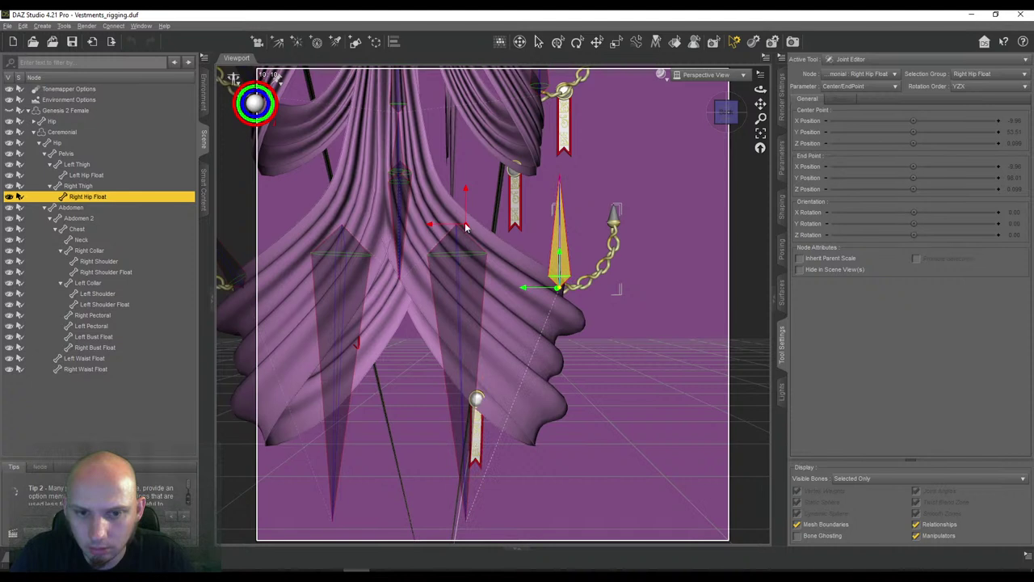
click(613, 206)
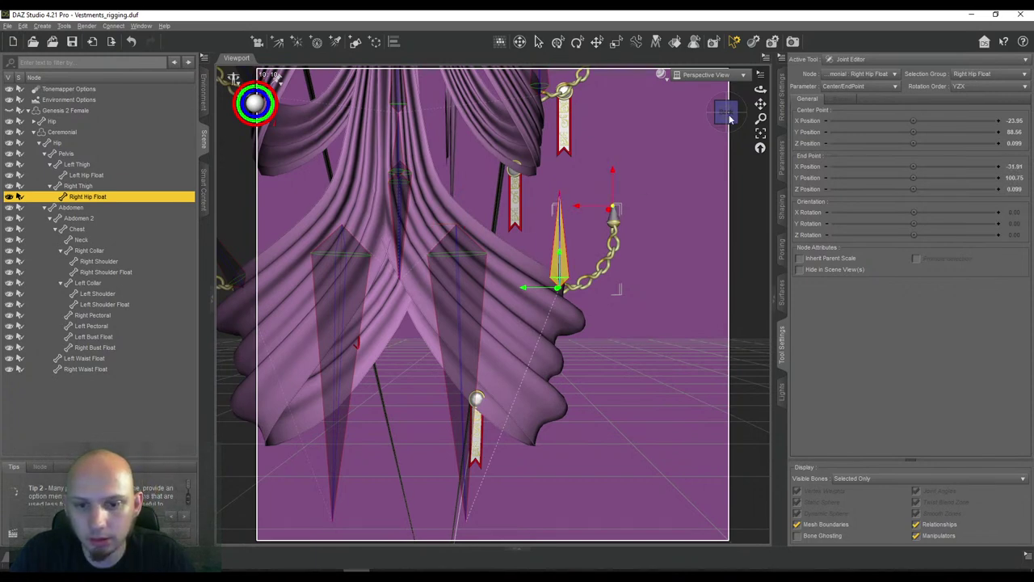
From a side view, align Right Hip Float with its chain: center point at about Y 88.5, Z 1.95, end point at about Y 101.3, Z 2.27
mouse_move(730, 117)
mouse_down()
mouse_move(723, 109)
mouse_move(734, 113)
mouse_up()
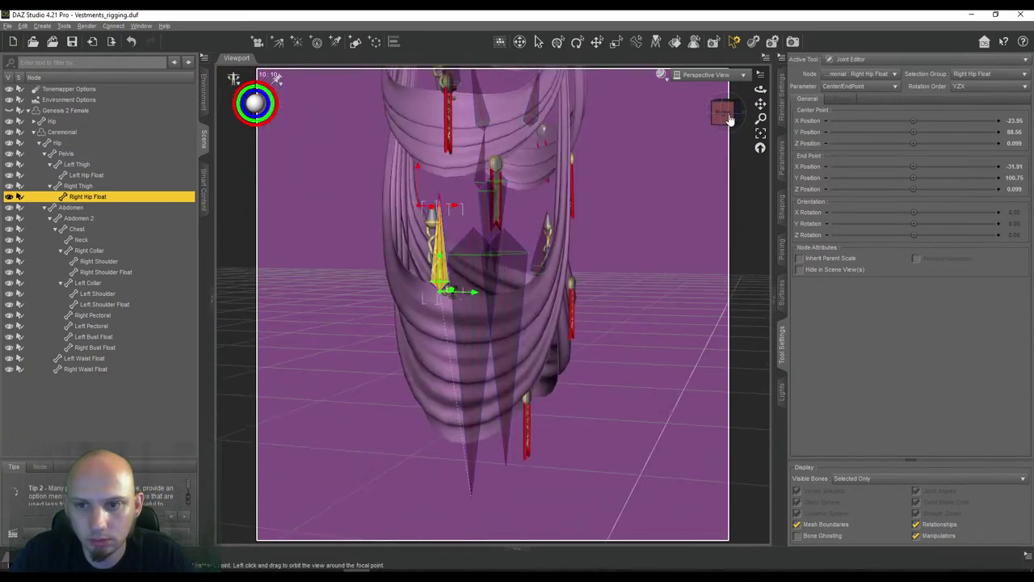
click(734, 115)
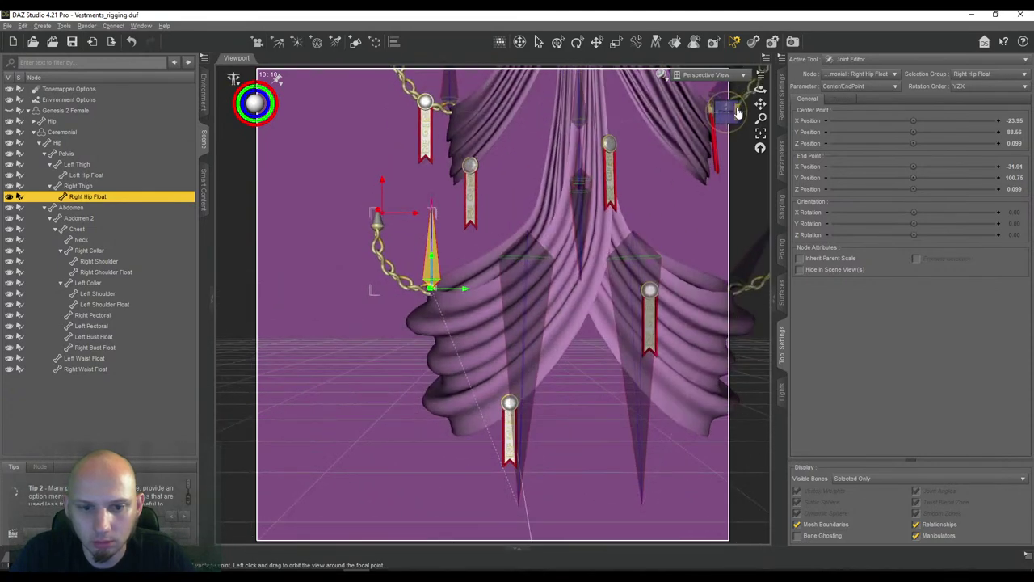
mouse_move(721, 113)
mouse_down()
mouse_move(727, 101)
mouse_move(726, 112)
mouse_up()
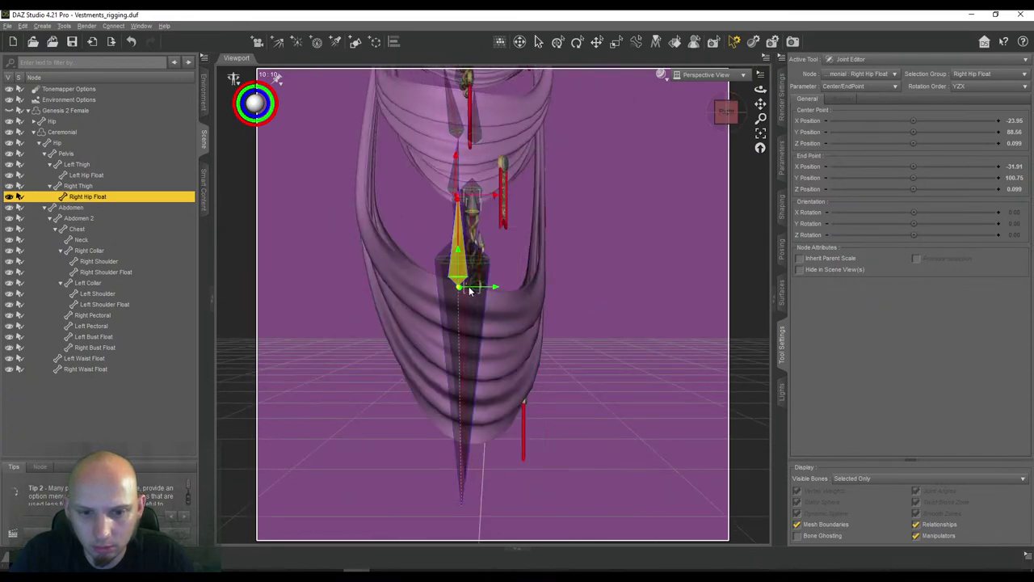
click(472, 289)
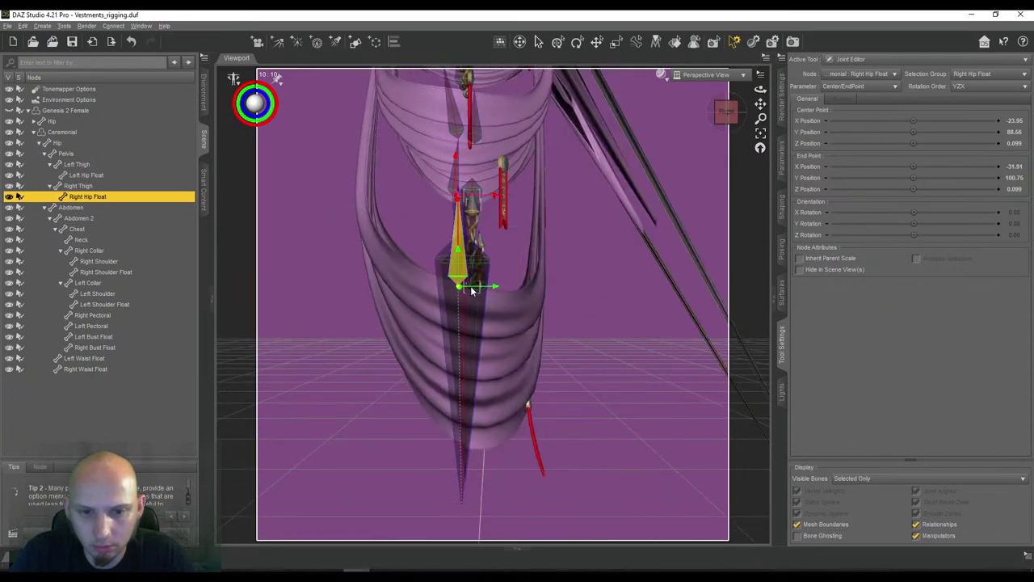
drag(472, 291, 473, 291)
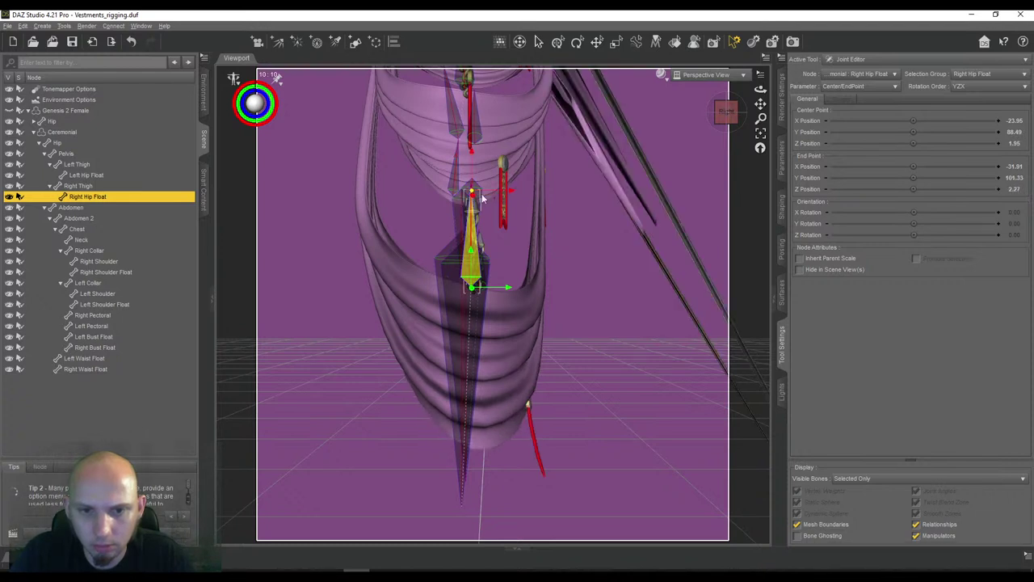
Align Right Hip Float's orientation with its center and end points, and memorize the figure rigging
click(730, 118)
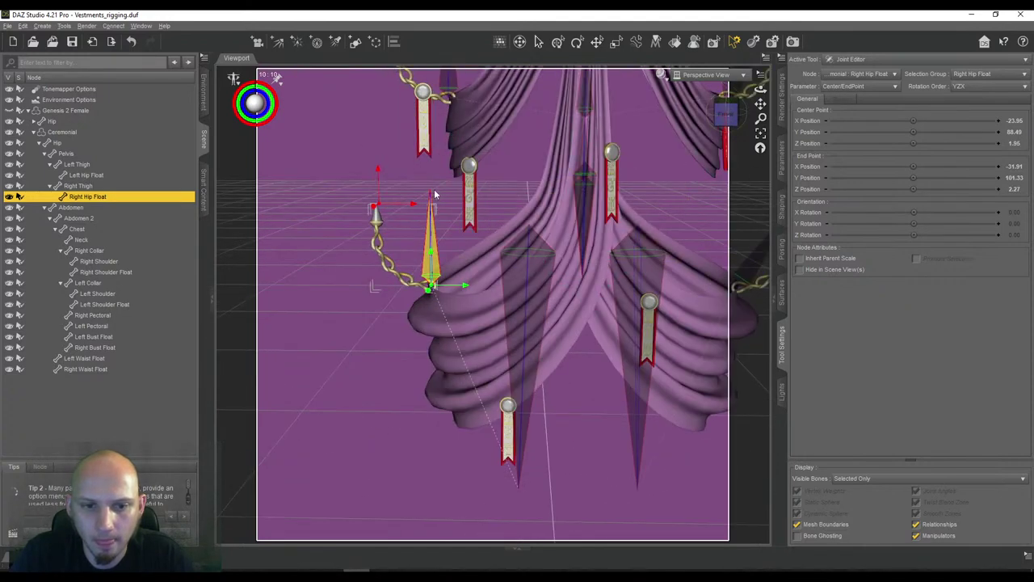
scroll(437, 193, down, 5)
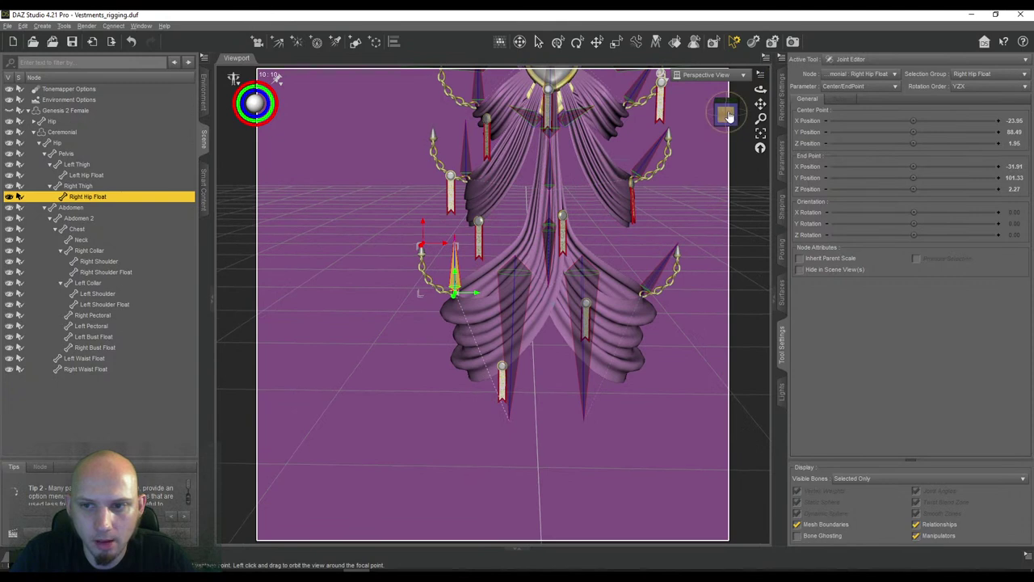
click(729, 117)
drag(761, 104, 745, 211)
right_click(313, 129)
mouse_move(364, 199)
click(409, 222)
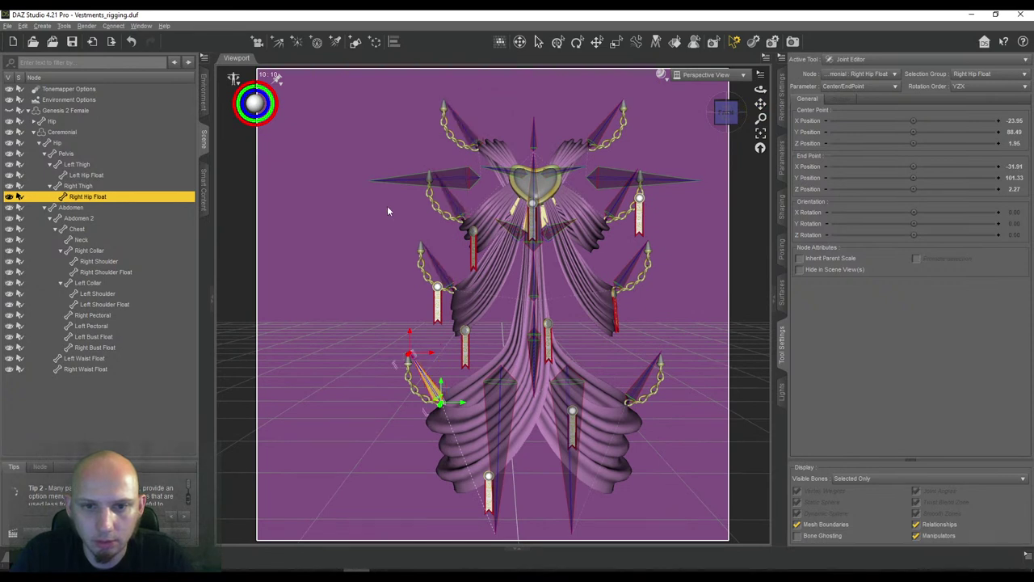
right_click(334, 197)
mouse_move(363, 284)
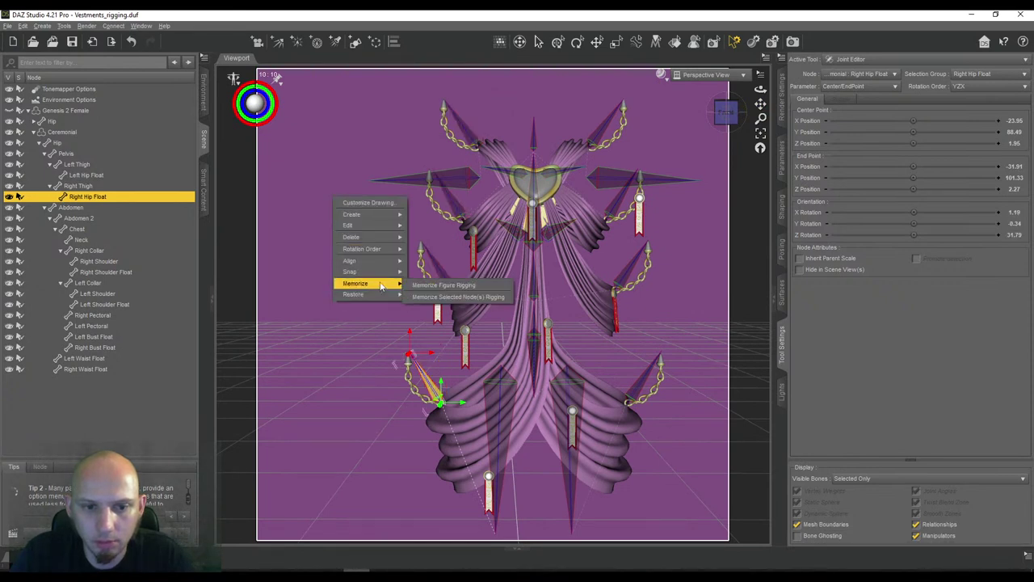
click(443, 285)
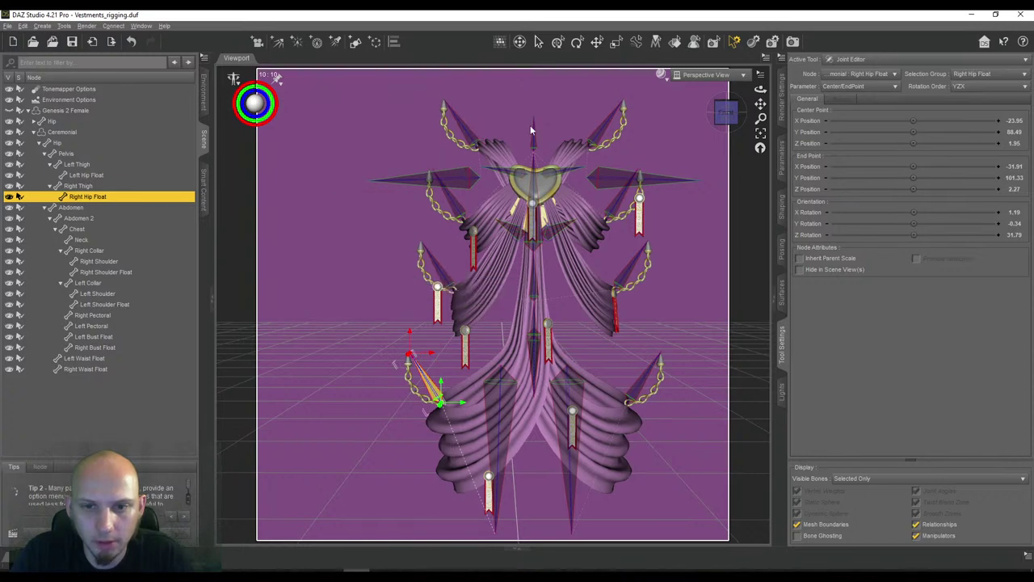
Select Ceremonial's Abdomen bone and open its rotation pose controls
drag(726, 110, 710, 97)
click(730, 115)
click(745, 126)
scroll(719, 92, up, 6)
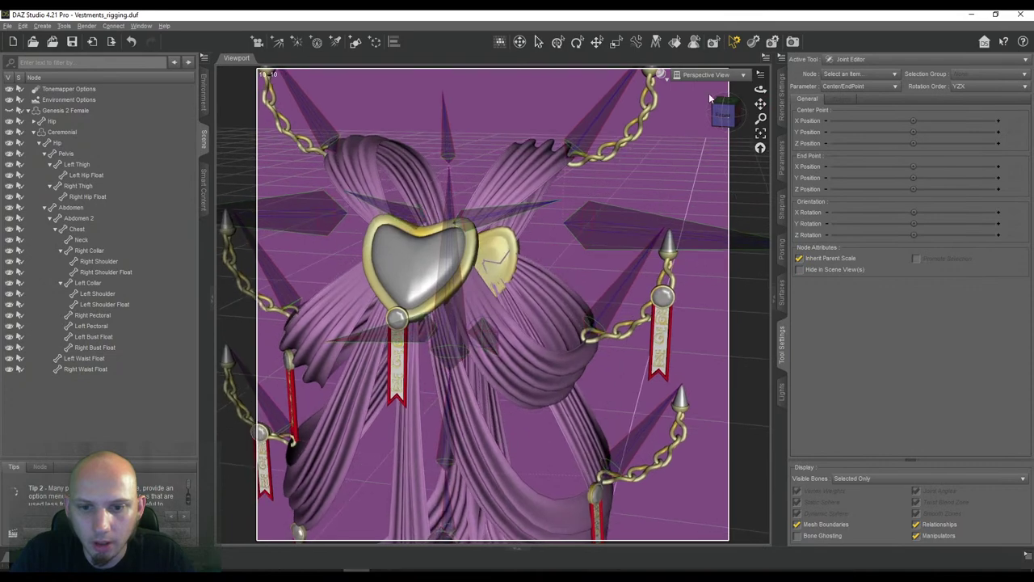
click(89, 207)
scroll(573, 229, down, 3)
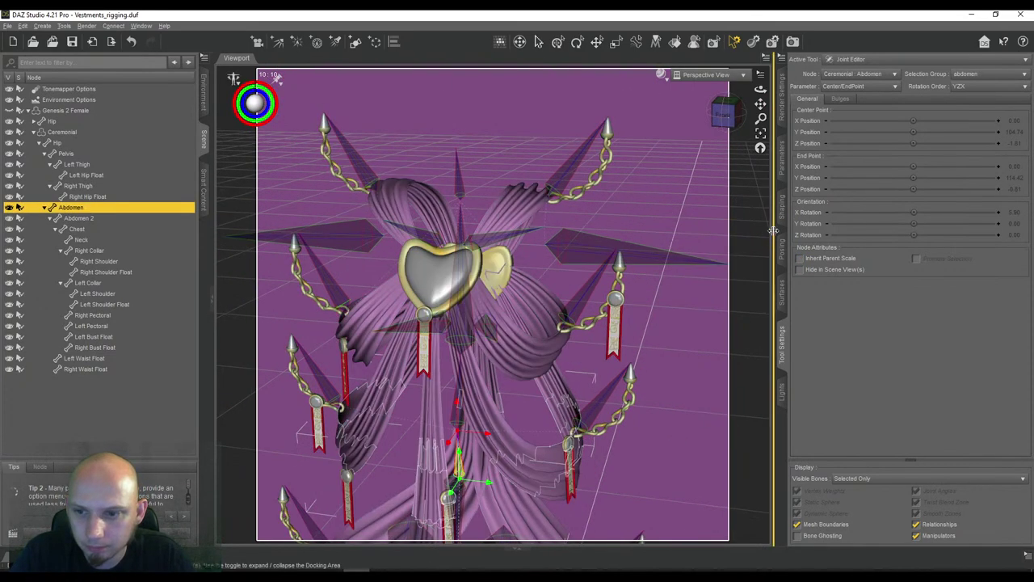
drag(771, 229, 775, 230)
click(784, 248)
drag(764, 105, 765, 89)
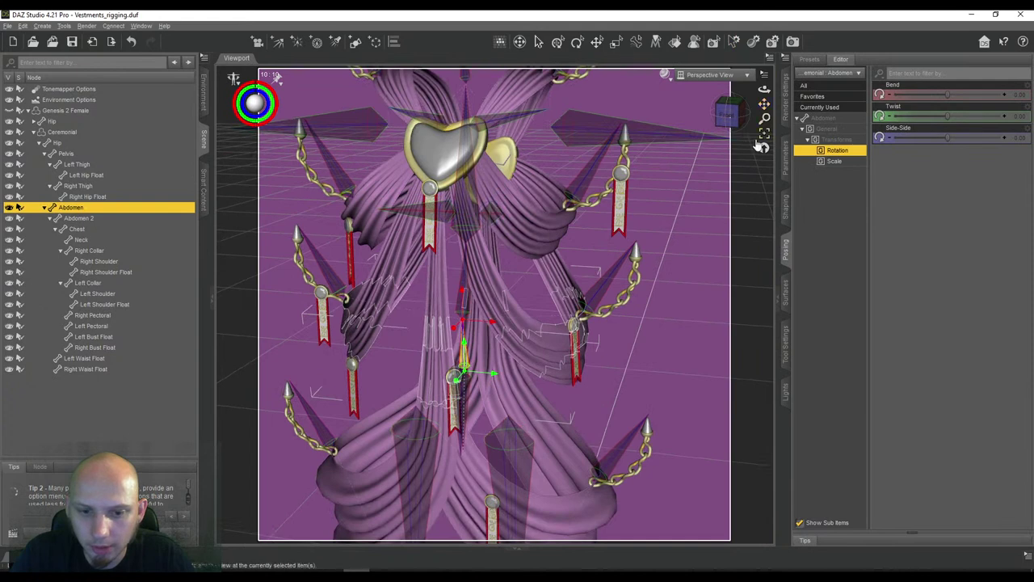
drag(764, 142, 718, 169)
Turn off Show Bones in the Ceremonial figure's display parameters
click(784, 153)
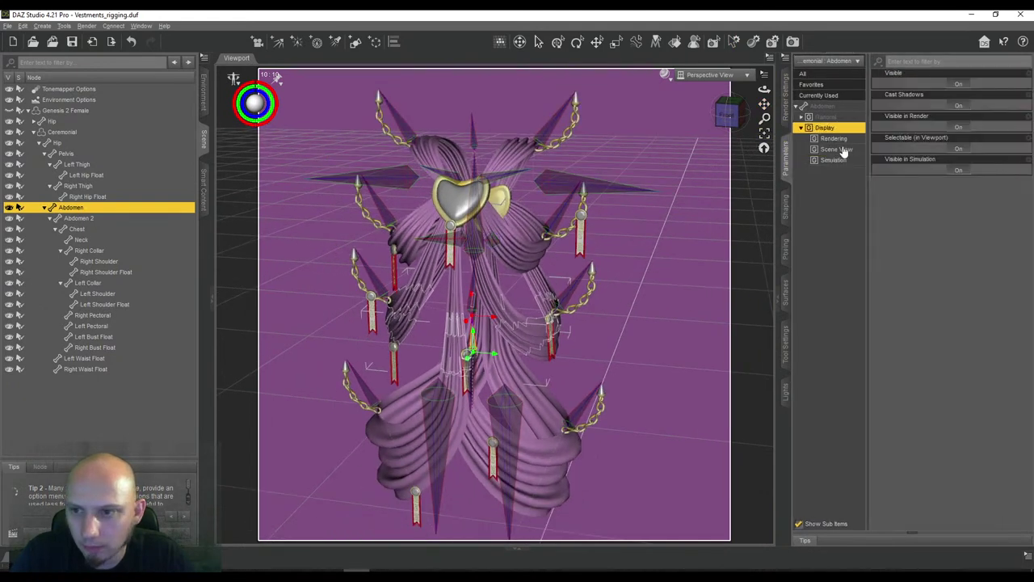
click(64, 134)
click(957, 172)
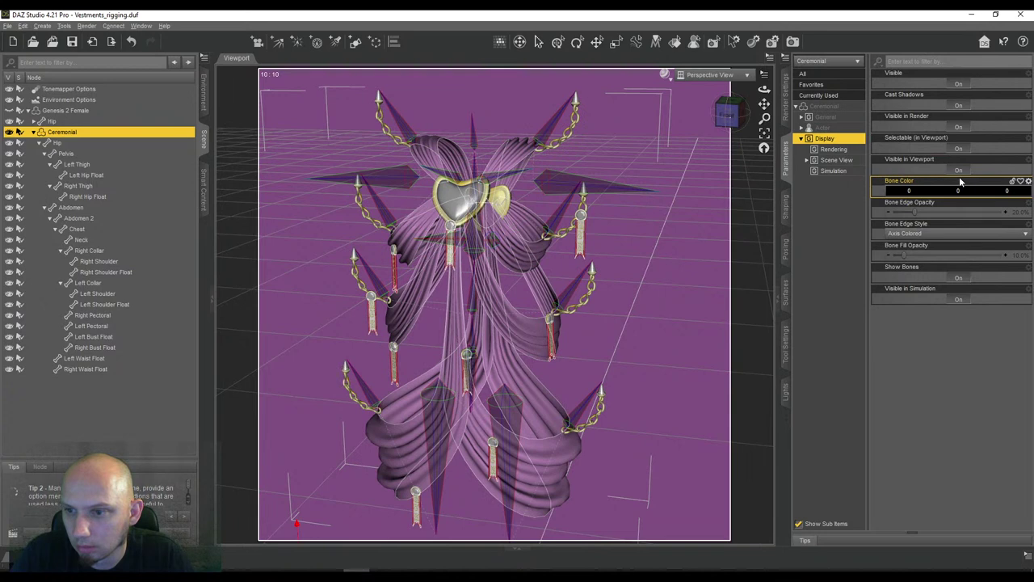
click(954, 277)
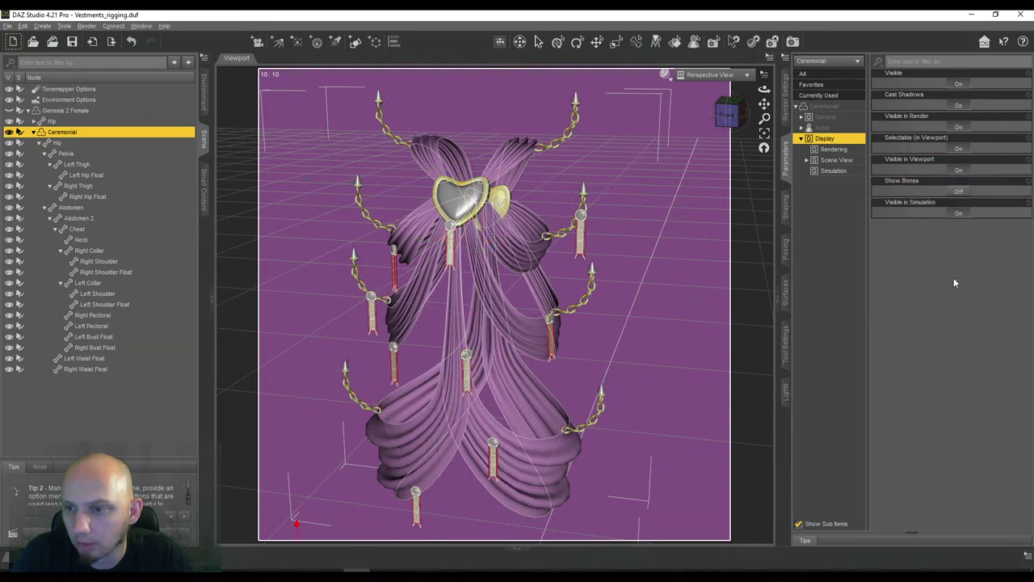
drag(764, 105, 764, 87)
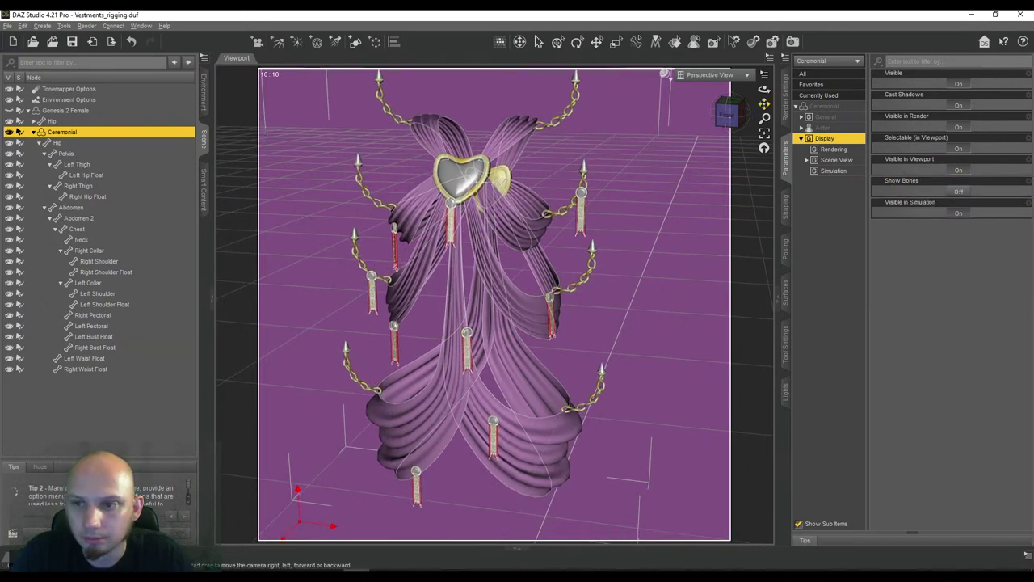
Change the active tool from Joint Editor to Universal
click(788, 327)
click(875, 60)
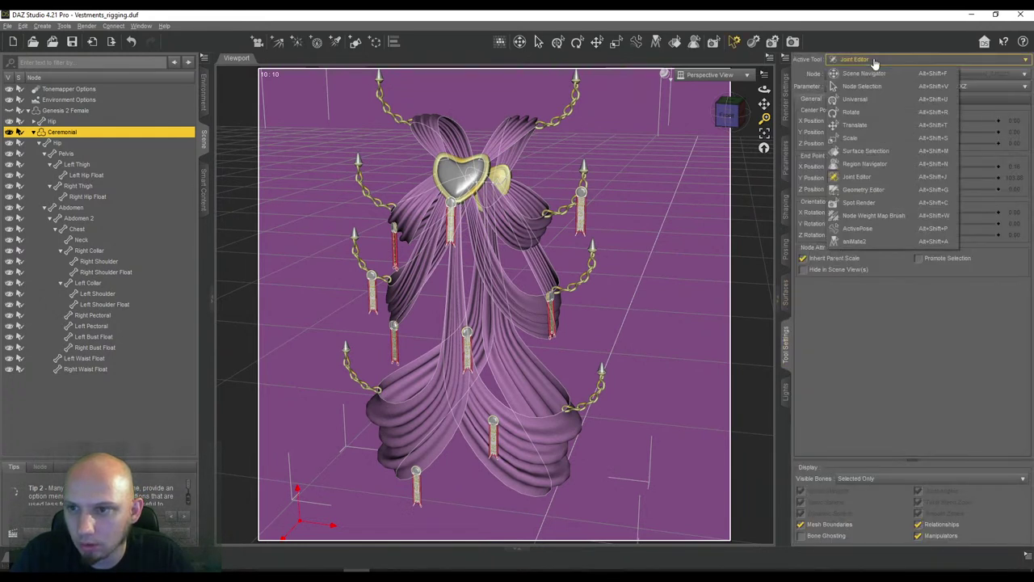
click(854, 99)
mouse_move(737, 117)
mouse_down()
mouse_move(715, 120)
mouse_move(735, 118)
mouse_up()
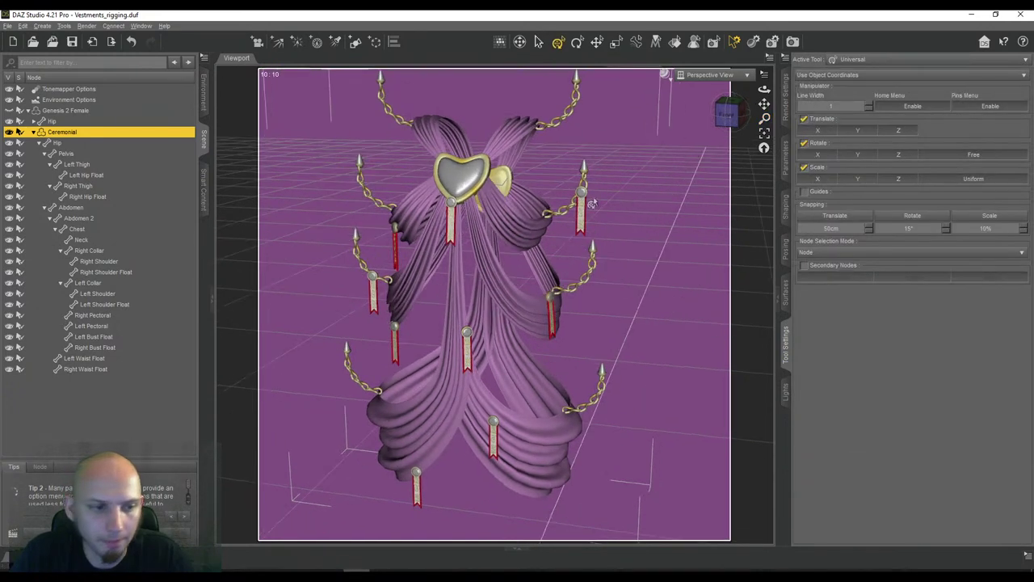
Test the rigging by twisting Ceremonial's Abdomen bone to about 80.5
click(70, 209)
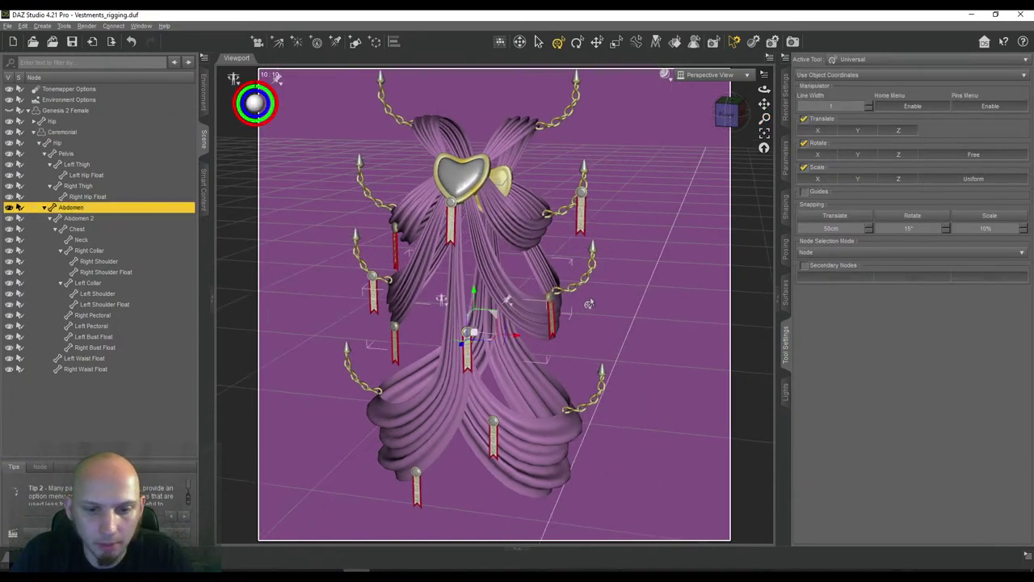
drag(726, 115, 722, 116)
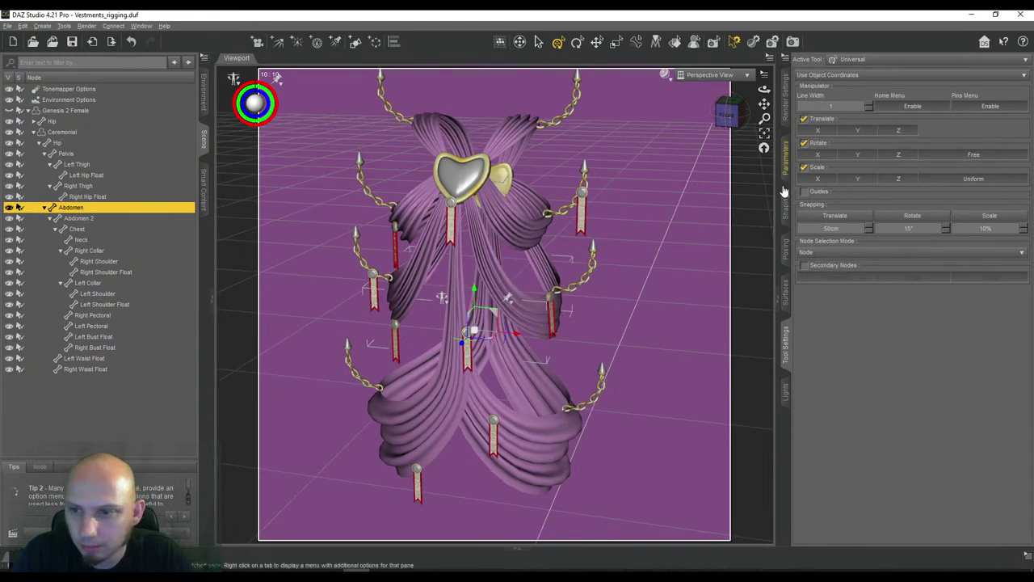
click(786, 249)
click(837, 150)
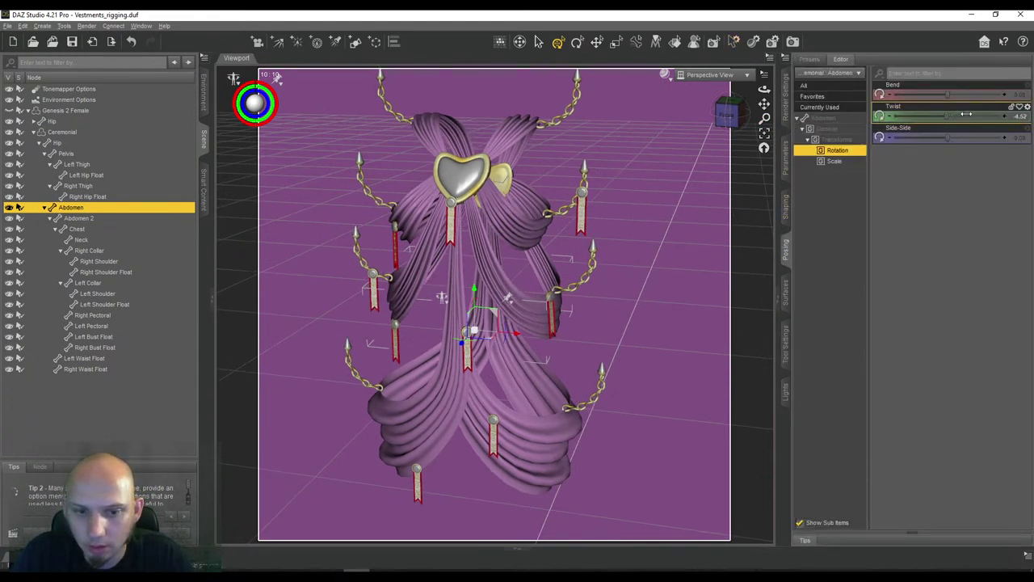
drag(969, 114, 972, 113)
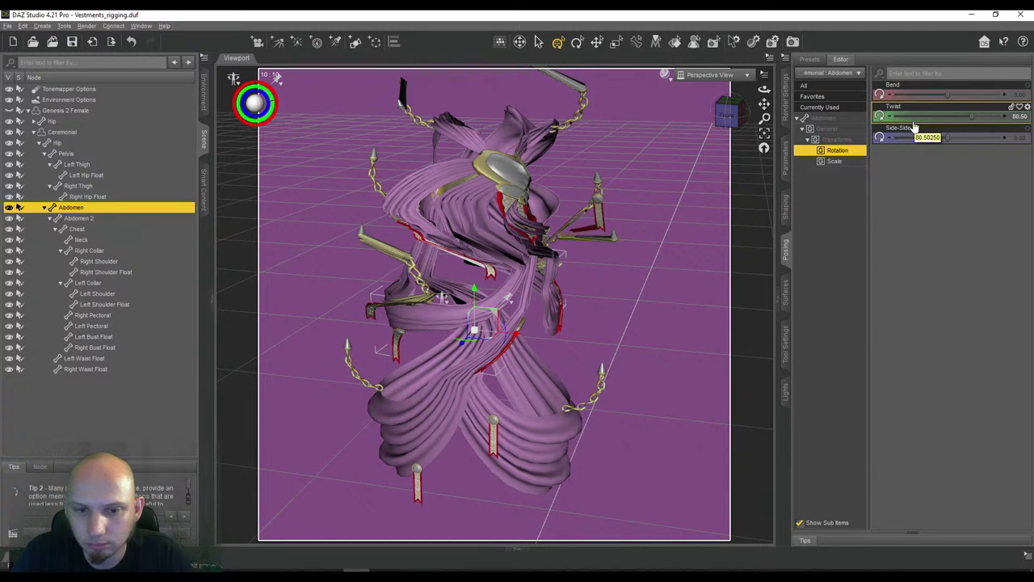
Reset the Twist of Ceremonial's Abdomen bone to 0
click(1005, 117)
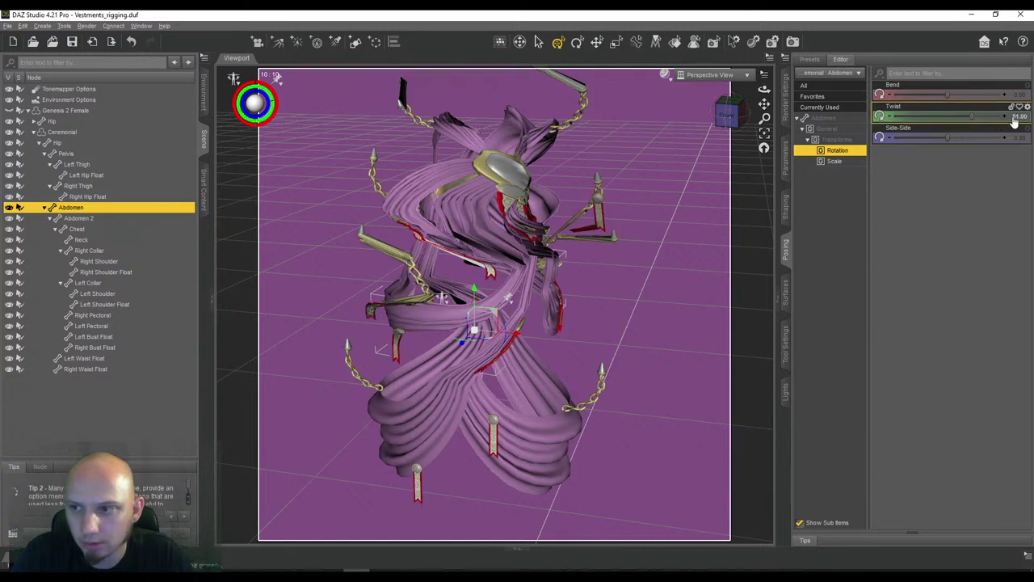
click(1014, 118)
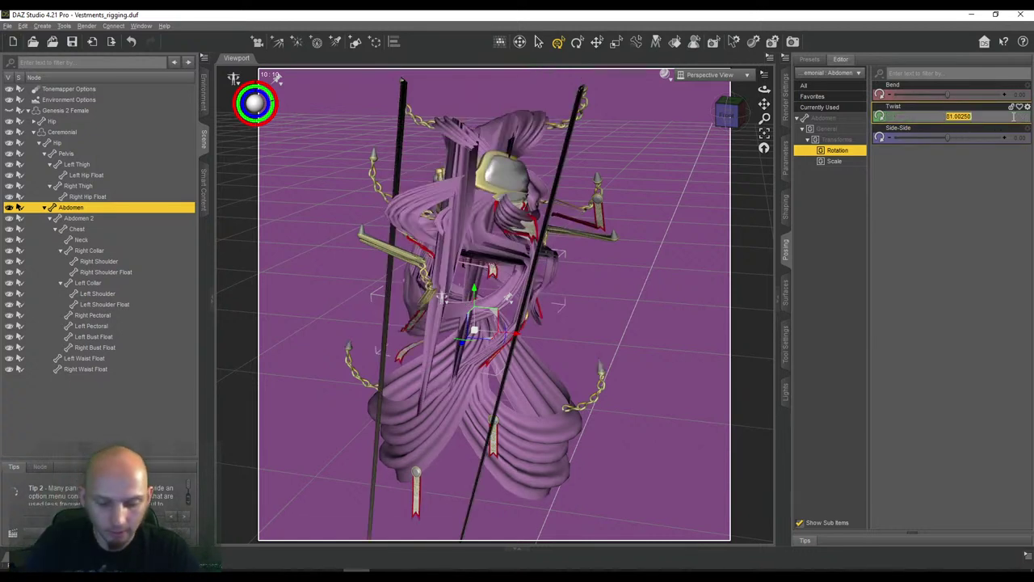
text(0)
key(Return)
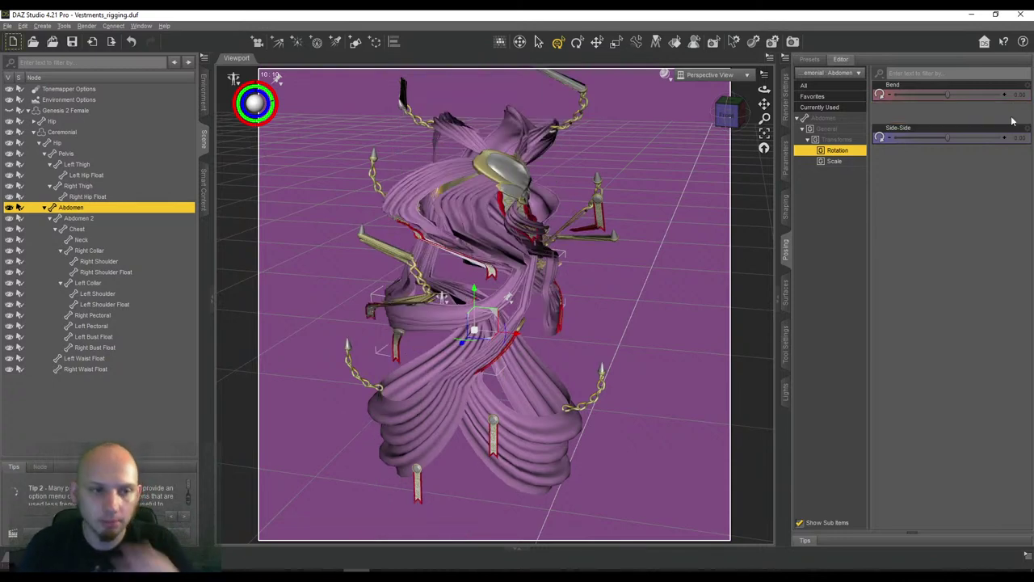
key(ctrl+z)
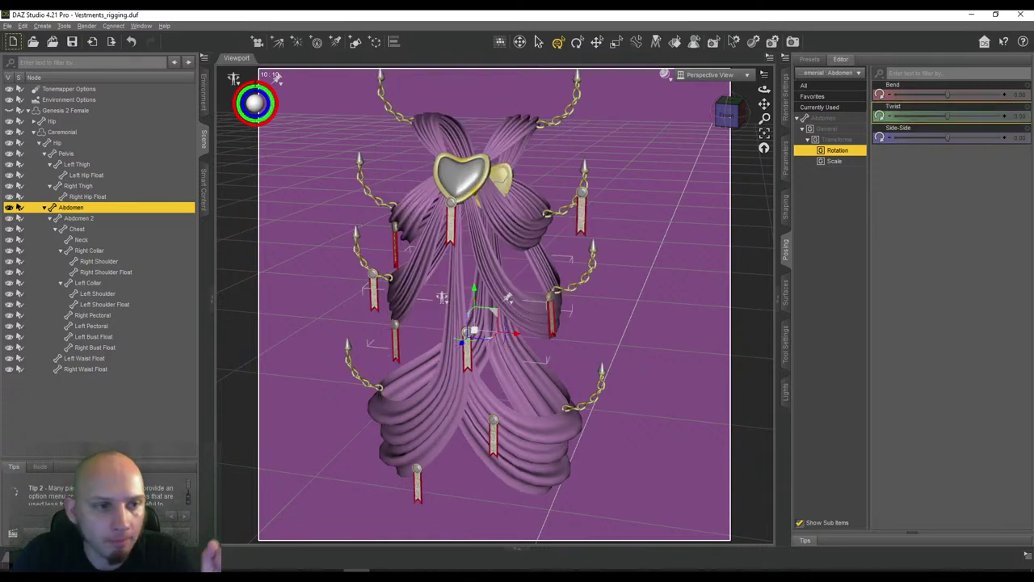
Expand Genesis 2 Female's Hip, select the figure's Abdomen bone and set its Twist to 15 to test the outfit
click(30, 110)
click(29, 110)
click(34, 121)
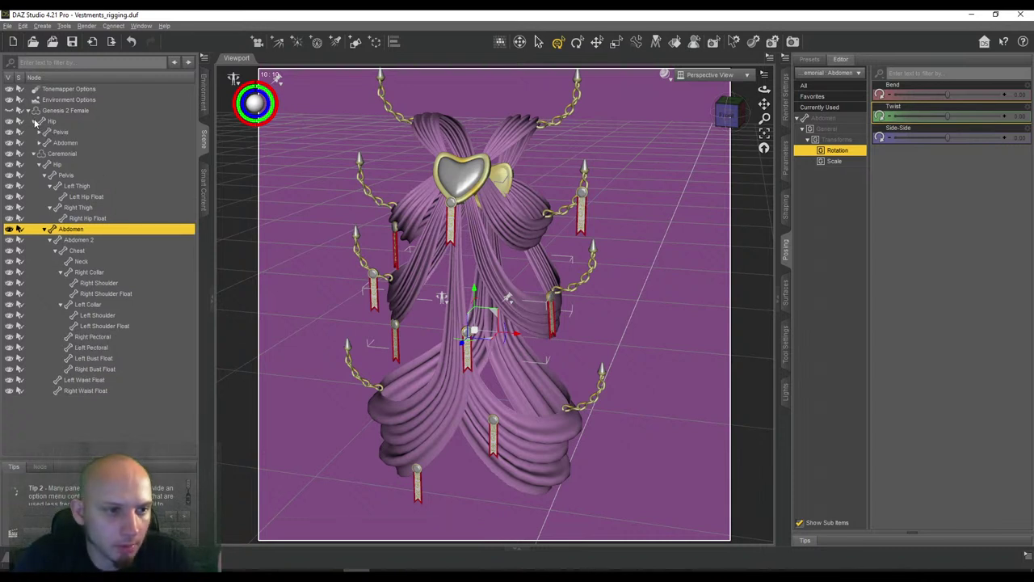
click(41, 143)
drag(957, 116, 1024, 117)
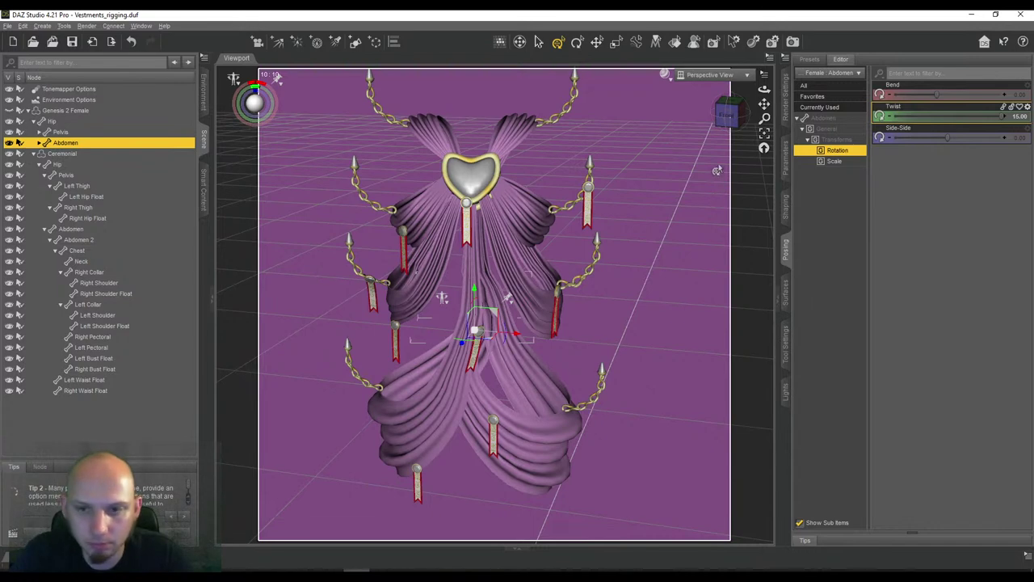
Reset the Twist of Genesis 2 Female's Abdomen bone to 0
mouse_move(734, 119)
mouse_down()
mouse_move(705, 139)
mouse_move(733, 146)
mouse_move(723, 131)
mouse_up()
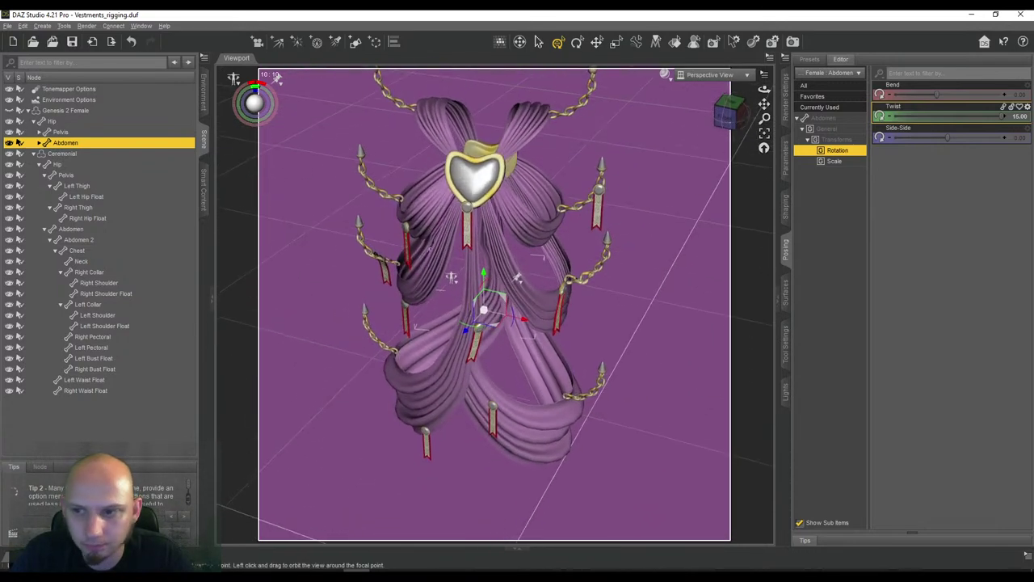
click(1021, 117)
text(0)
key(Return)
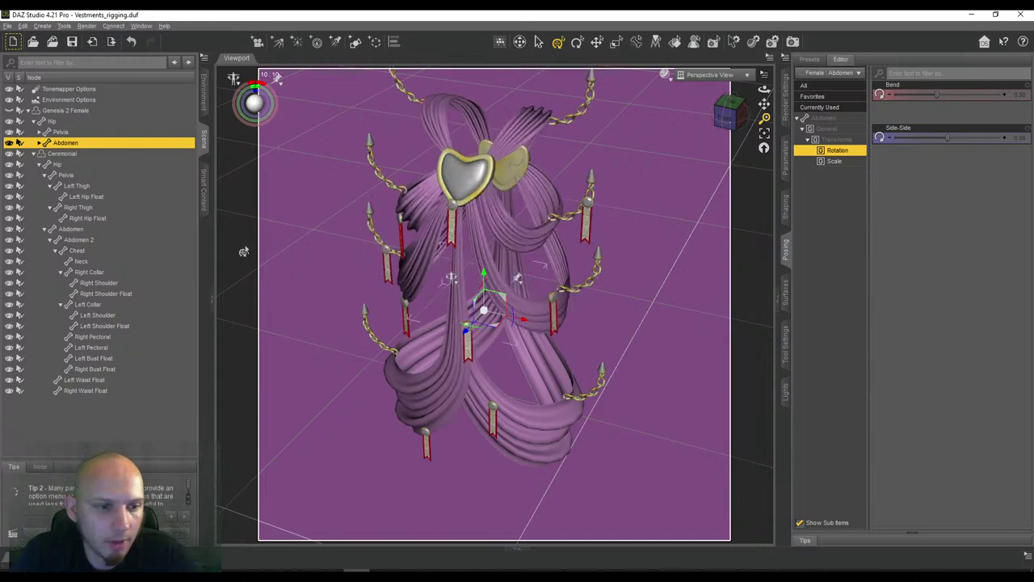
Select Ceremonial's Right Waist Float bone and try rotating it about Y to test how its chain follows
click(97, 390)
click(634, 205)
mouse_move(730, 118)
mouse_down()
mouse_move(751, 122)
mouse_move(733, 118)
mouse_move(772, 101)
mouse_move(741, 116)
mouse_up()
click(81, 390)
scroll(764, 104, up, 3)
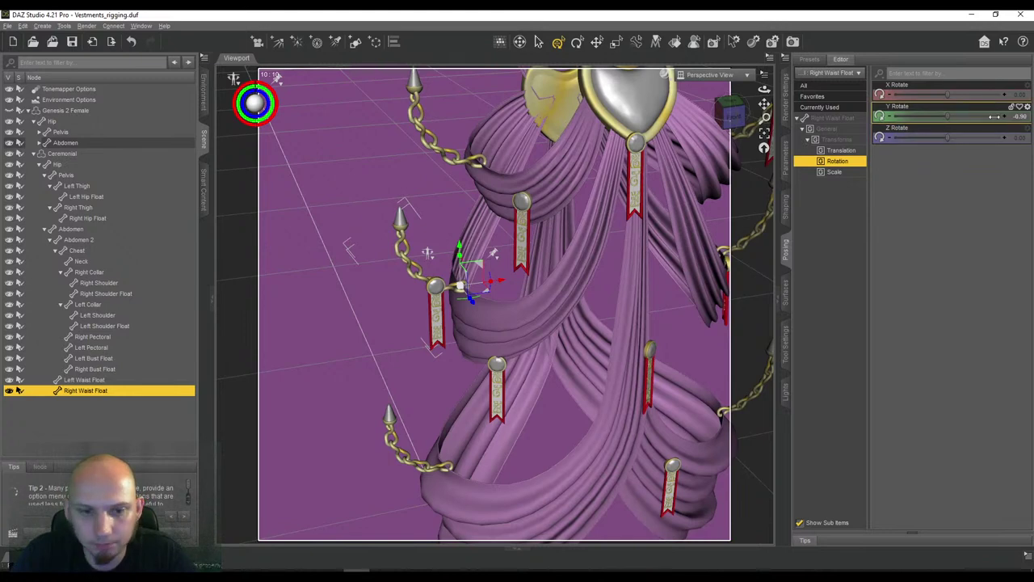
drag(994, 117, 878, 162)
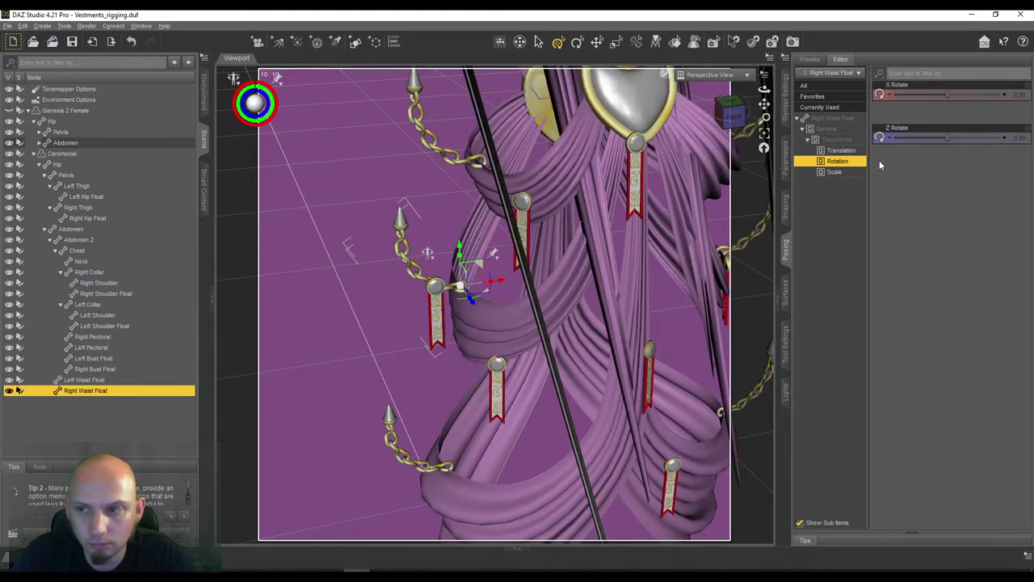
key(ctrl+z)
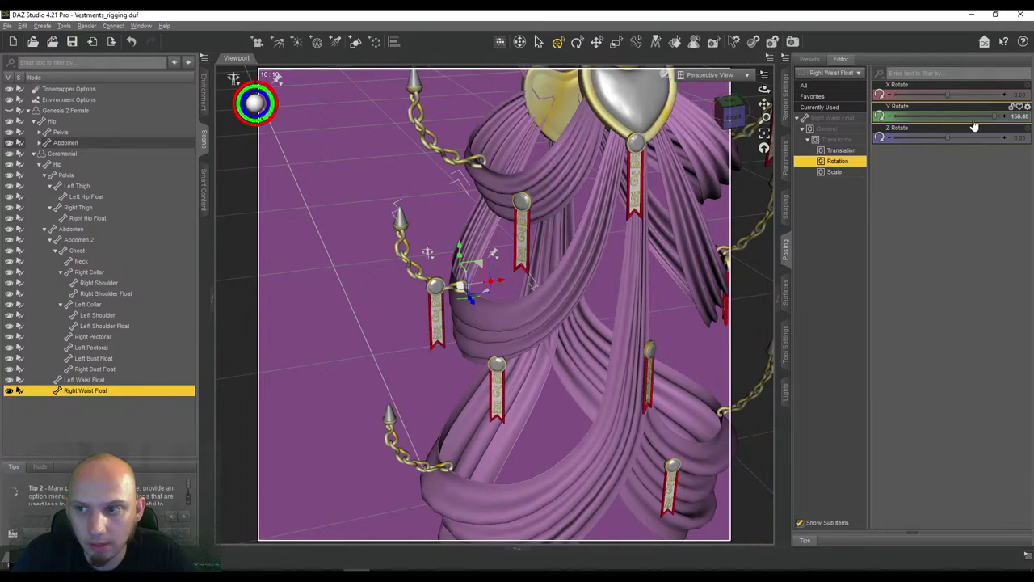
drag(733, 118, 684, 132)
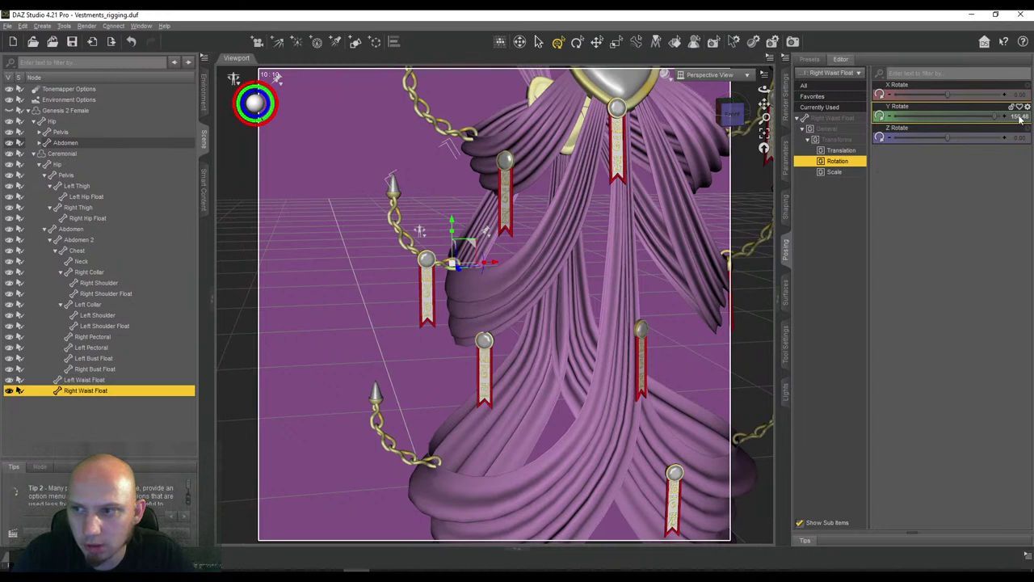
Turn on Show Bones in the display settings of the Ceremonial figure to inspect the float bones
click(82, 153)
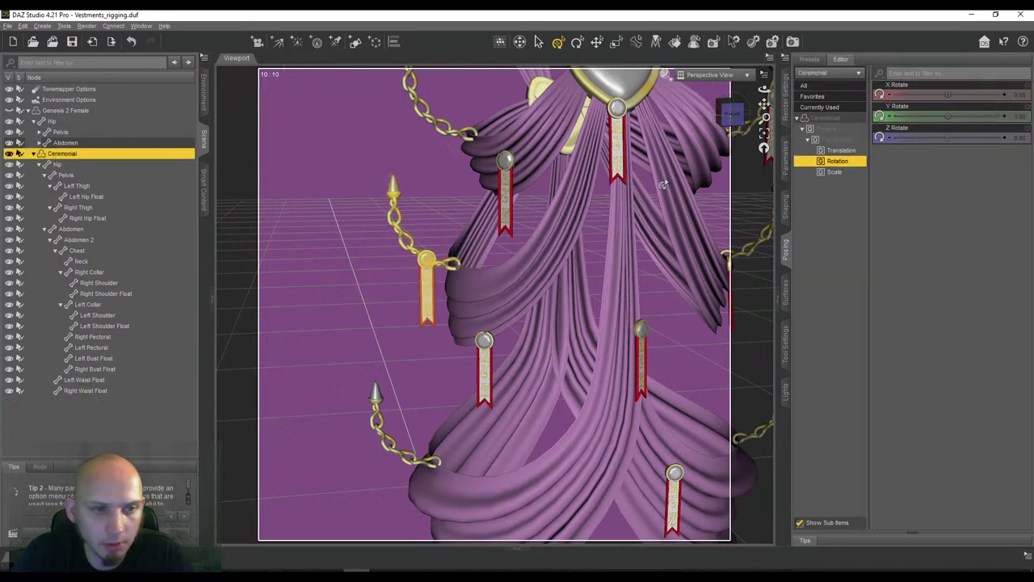
click(785, 149)
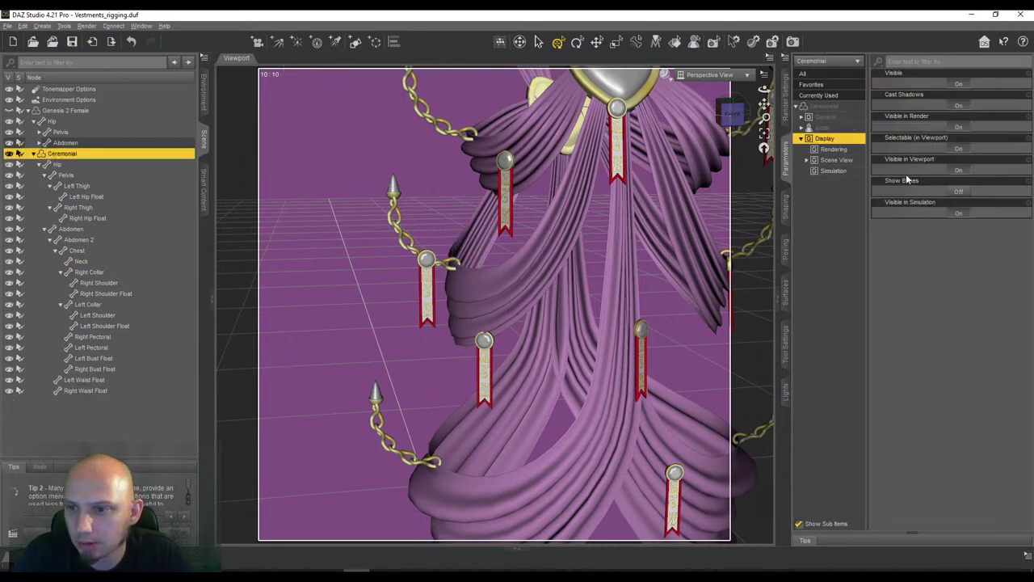
click(952, 192)
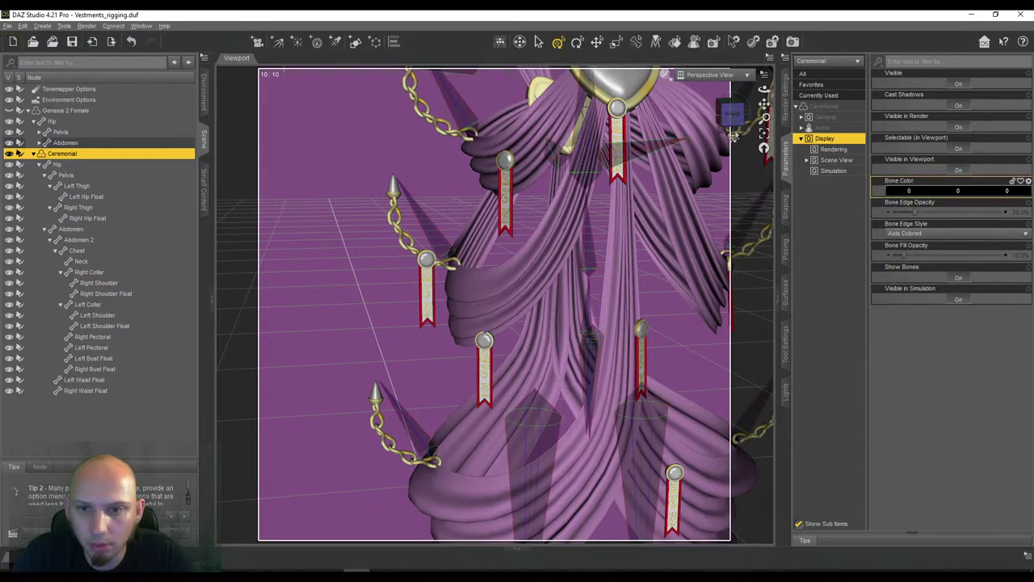
drag(735, 141, 691, 166)
scroll(691, 167, up, 2)
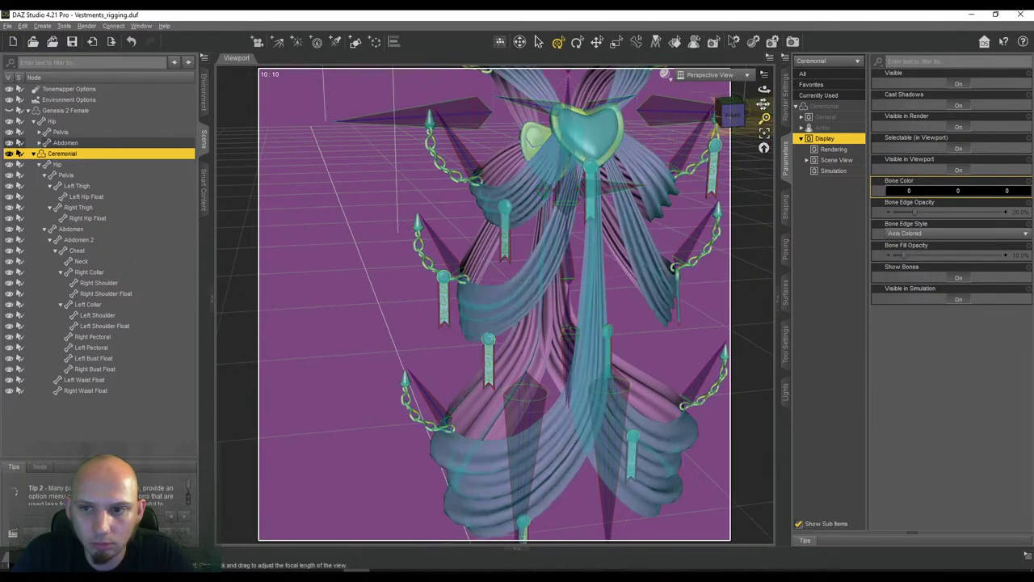
drag(763, 104, 713, 138)
Reset the Y Rotate of the Right Waist Float bone to 0
click(80, 391)
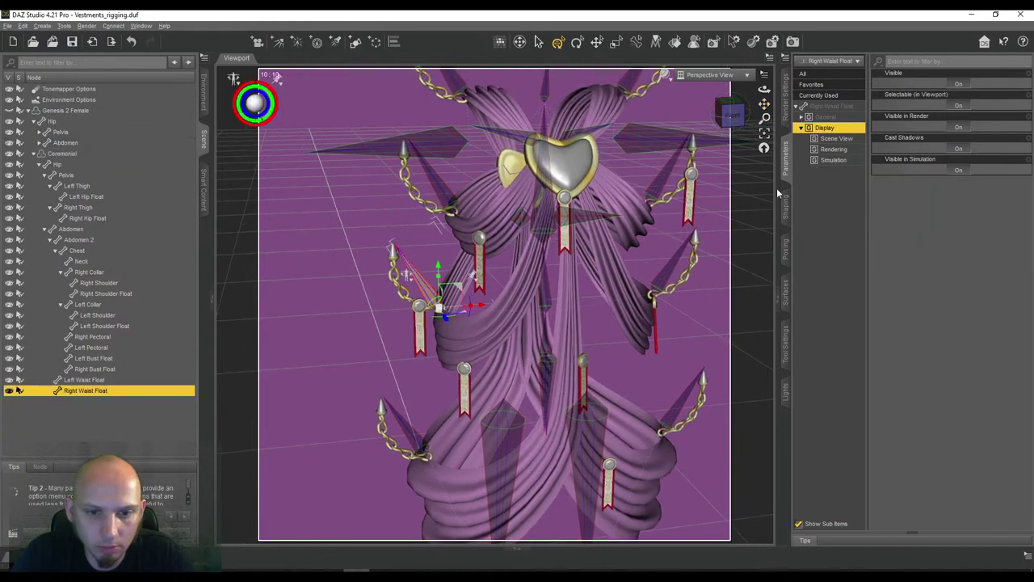
click(789, 247)
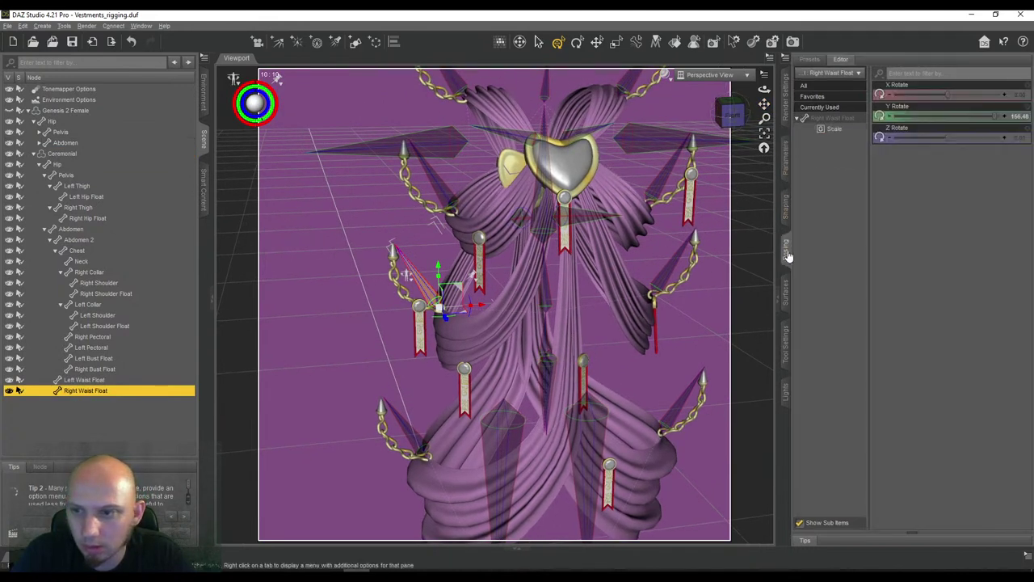
click(1020, 116)
text(0)
key(Return)
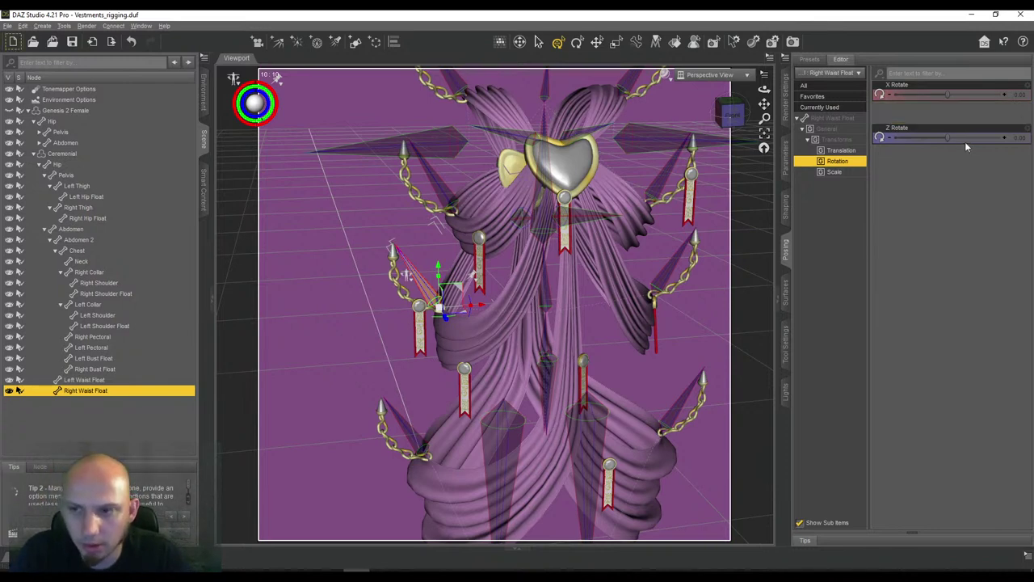
Test the Right Waist Float bone with an X Rotate of about 85.93, then reset X Rotate to 0
drag(963, 95, 961, 95)
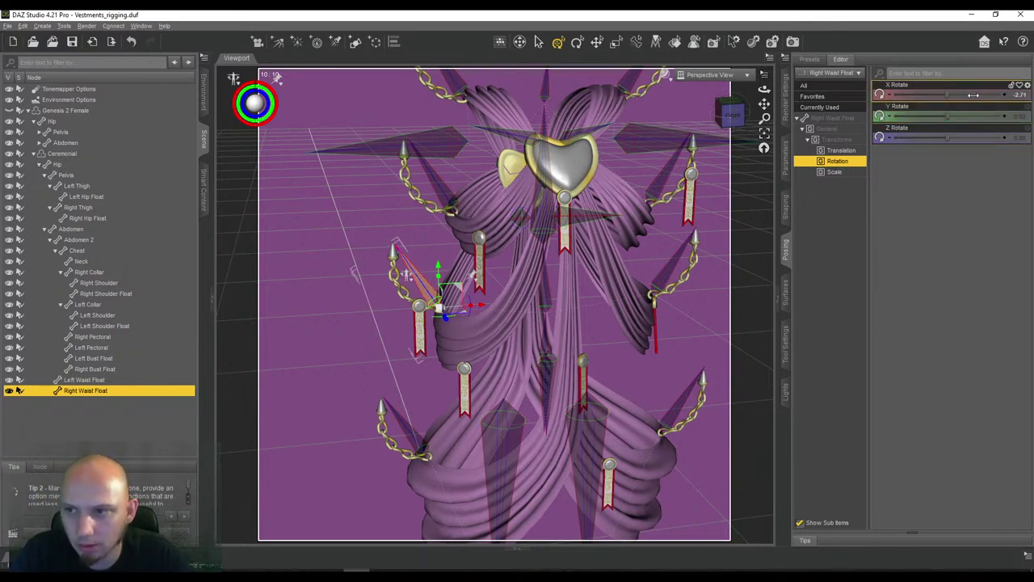
click(973, 94)
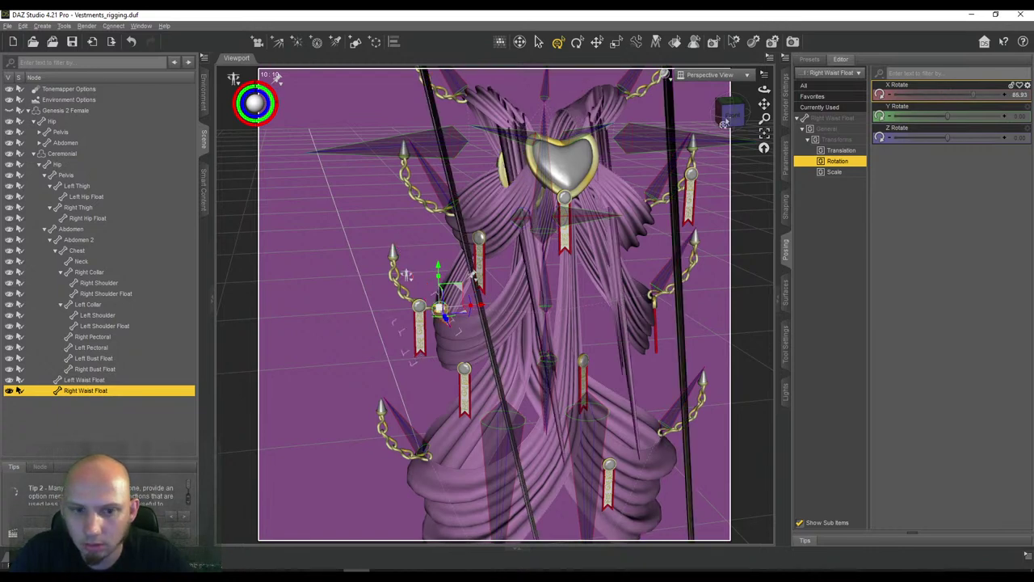
drag(724, 122, 730, 113)
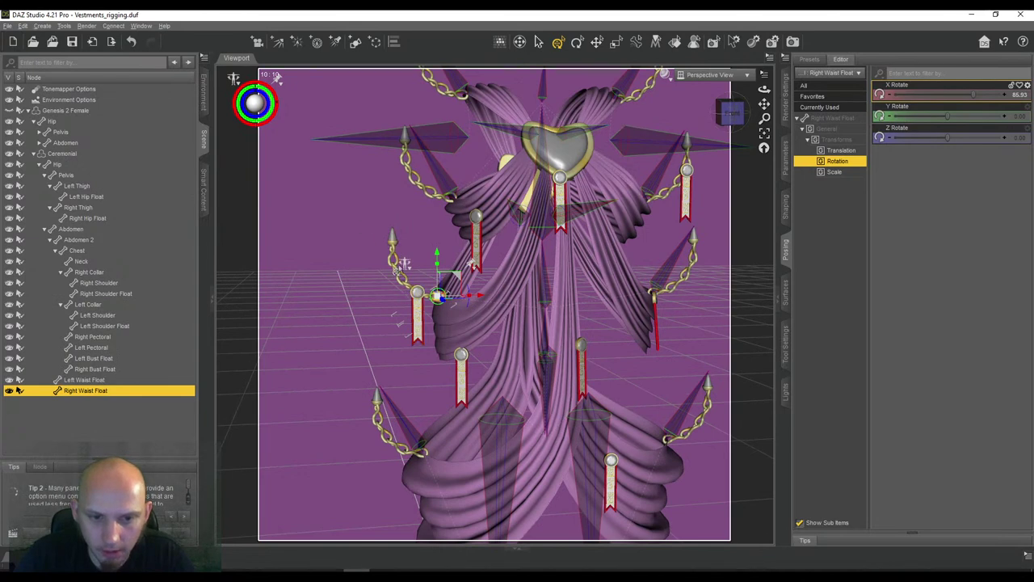
click(1019, 94)
text(0)
key(Return)
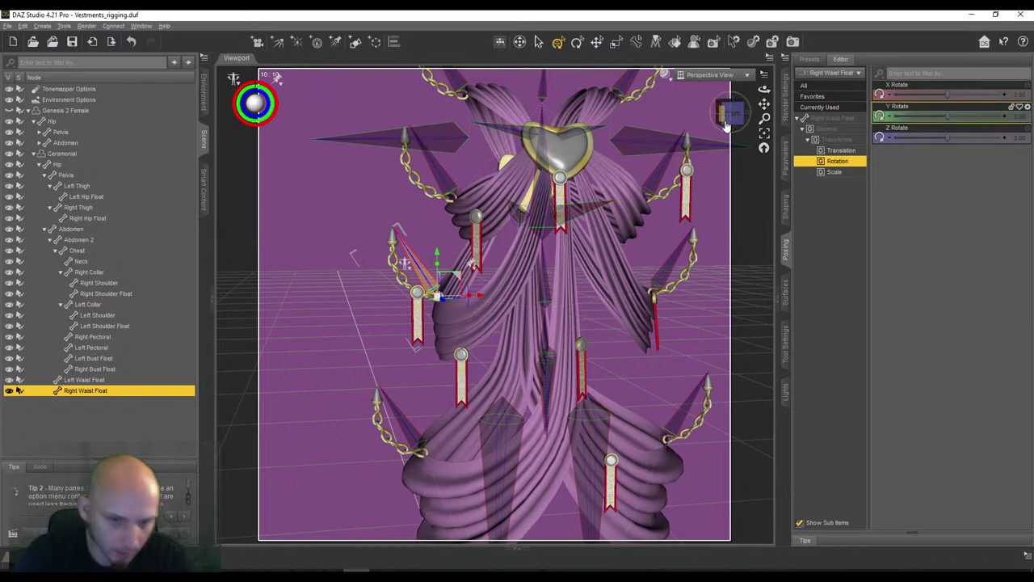
Change the active tool to Node Weight Map Brush to check the Right Waist Float's weight maps, and save the scene
click(726, 124)
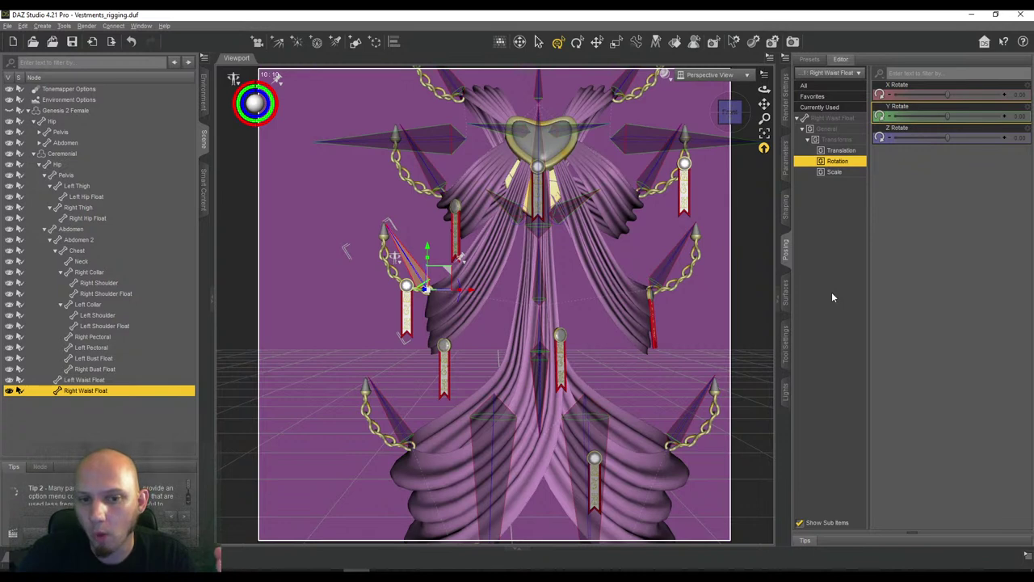
click(785, 344)
click(862, 64)
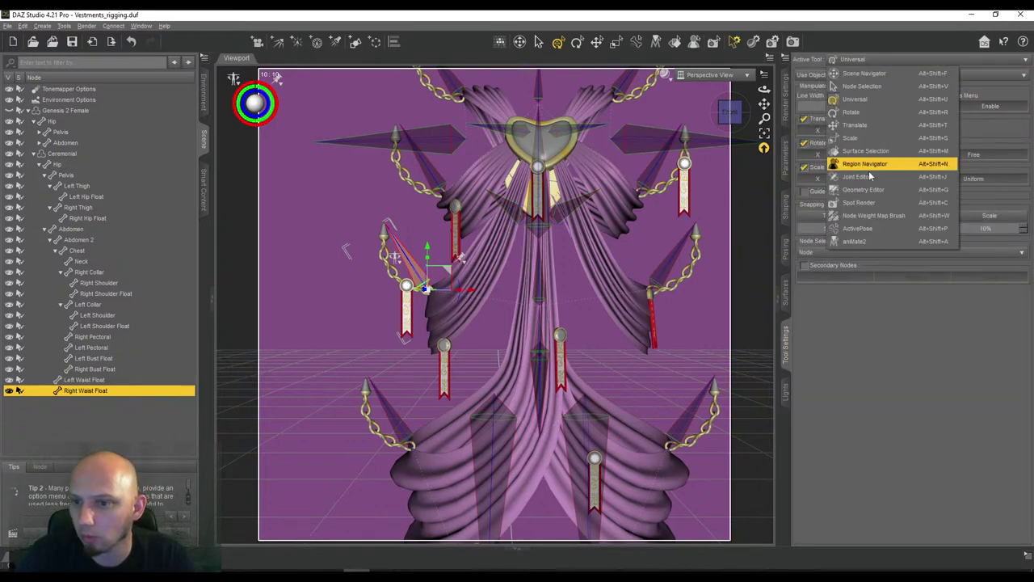
click(866, 217)
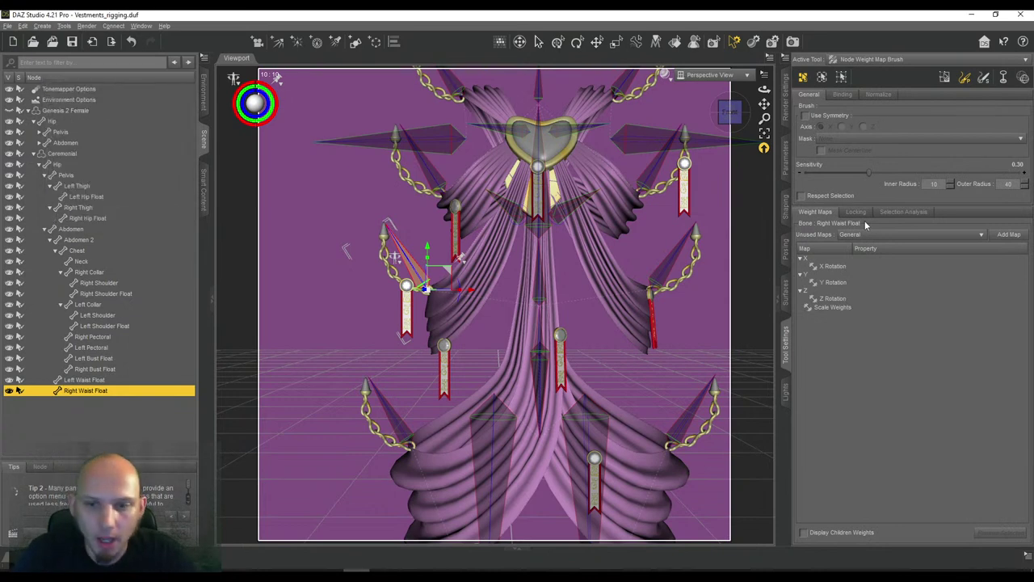
drag(276, 75, 276, 65)
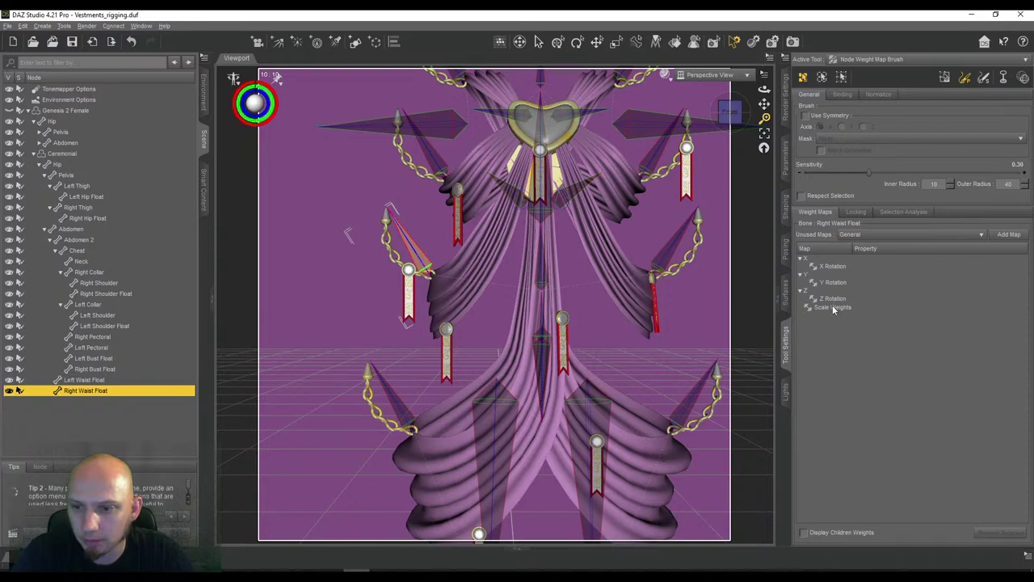
scroll(596, 299, down, 3)
drag(765, 105, 736, 113)
scroll(744, 121, down, 1)
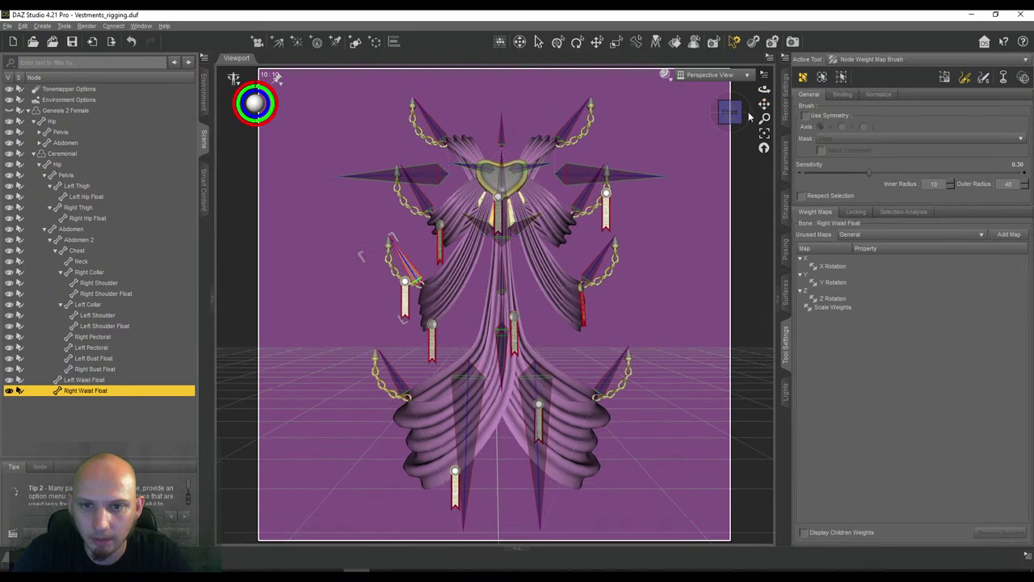
key(ctrl+s)
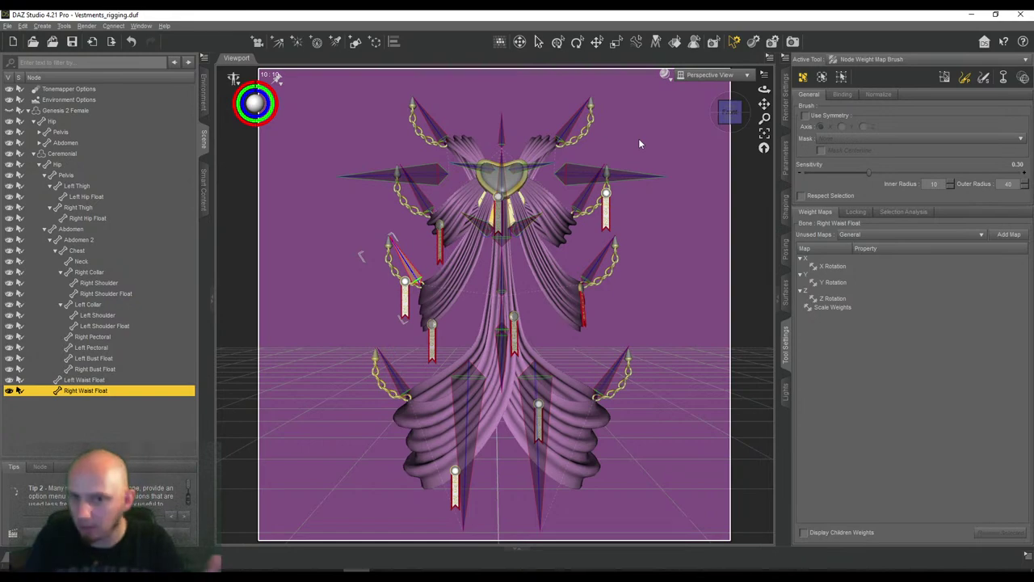
Select the Ceremonial figure, convert its TriAx weights to General weights and dismiss the completion notice
drag(764, 90, 735, 112)
click(734, 113)
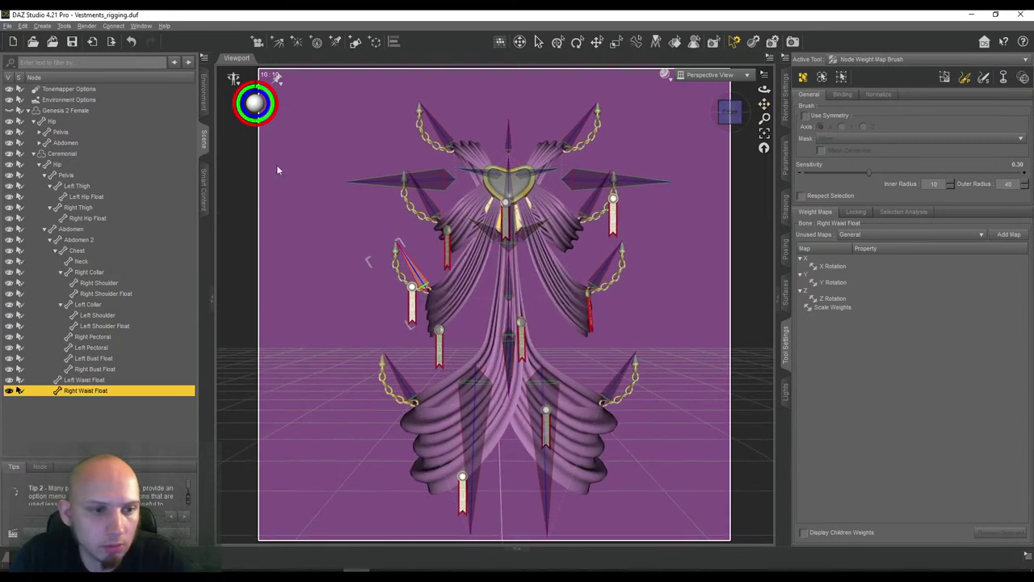
click(81, 196)
mouse_move(764, 104)
mouse_down()
mouse_move(777, 102)
mouse_move(751, 97)
mouse_up()
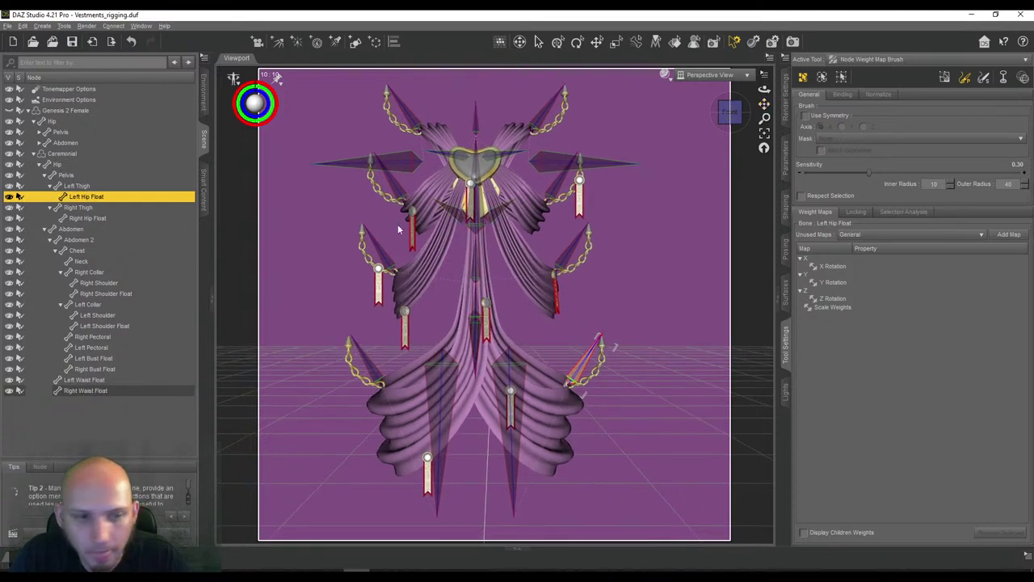
click(62, 153)
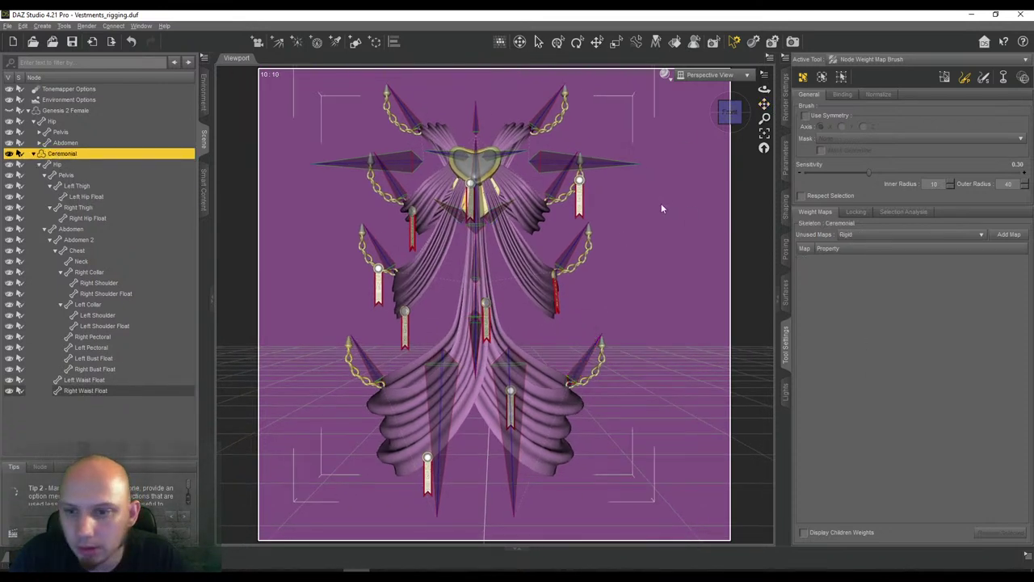
right_click(670, 209)
mouse_move(703, 300)
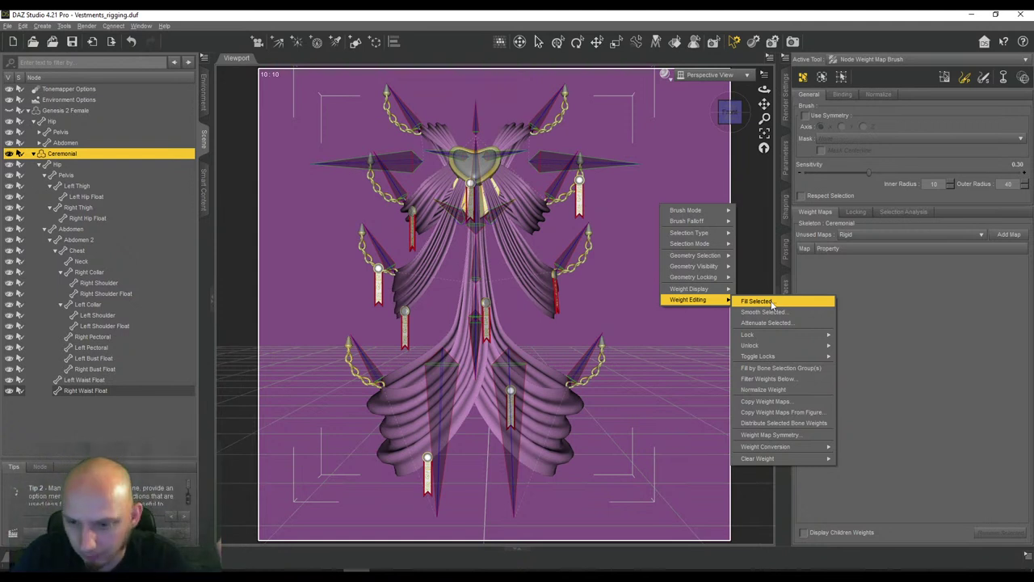
mouse_move(788, 447)
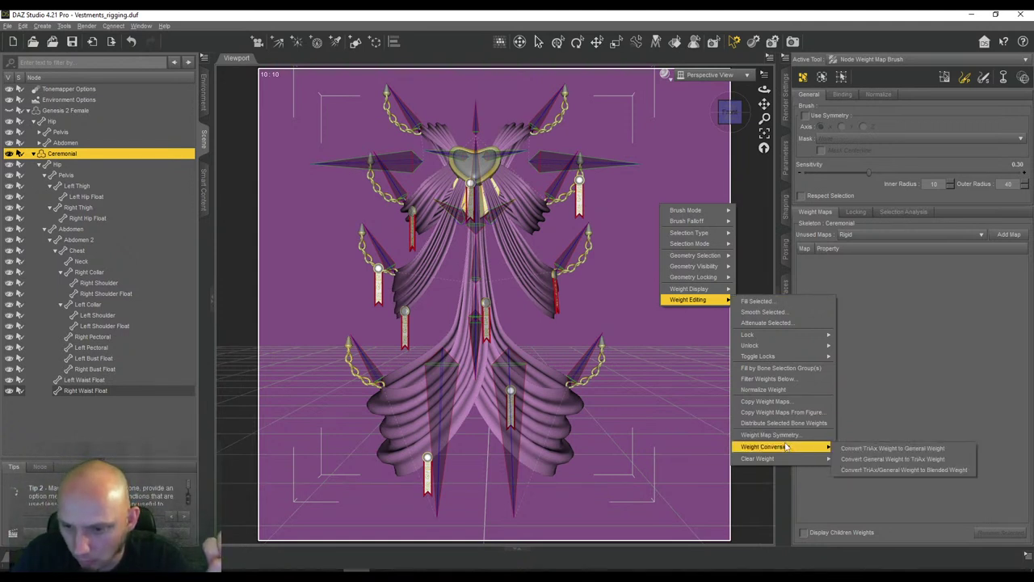
click(883, 449)
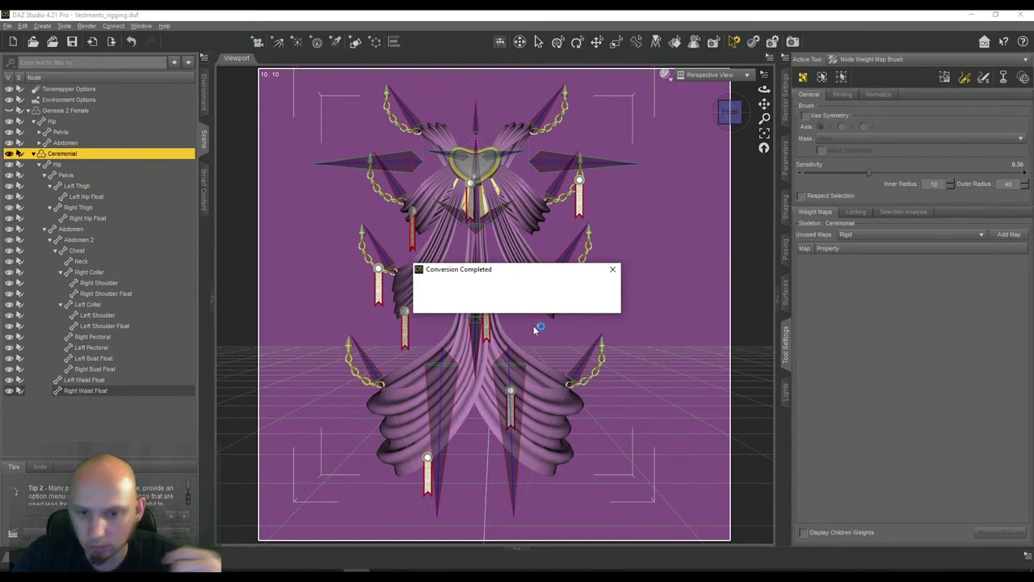
click(521, 304)
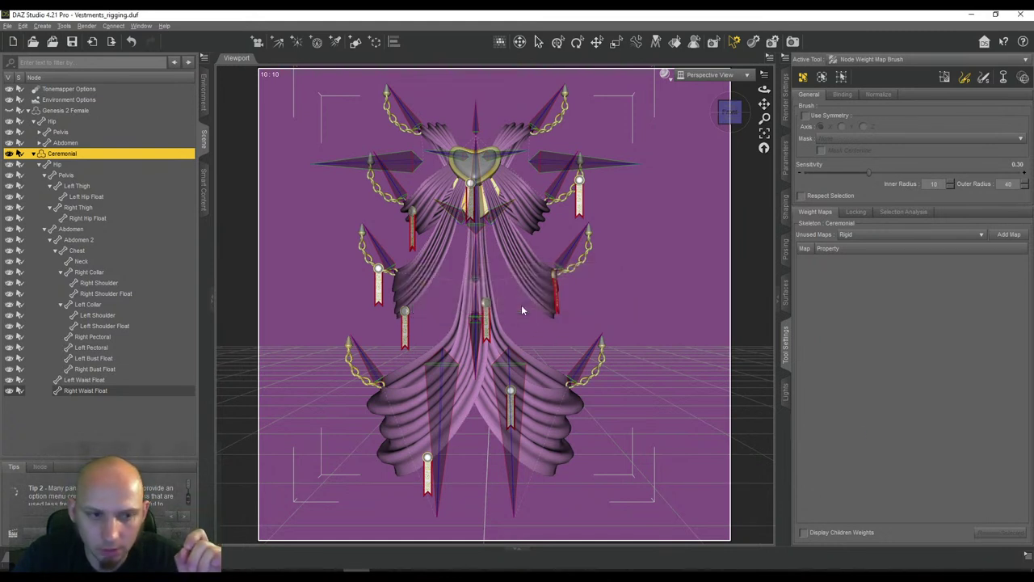
Select the Left Hip Float bone and activate its General Weights map, framing the chain it controls
click(81, 196)
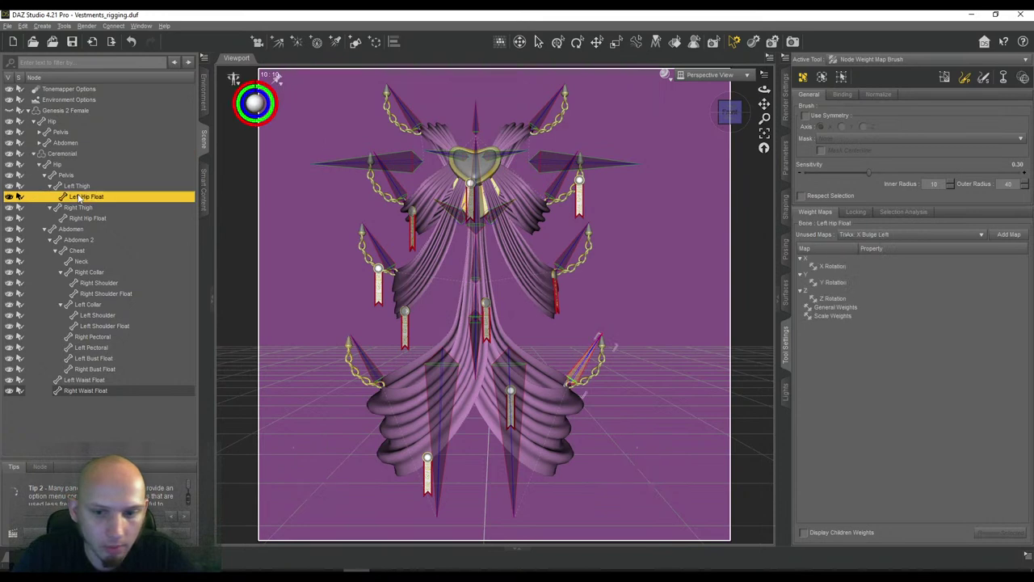
click(837, 308)
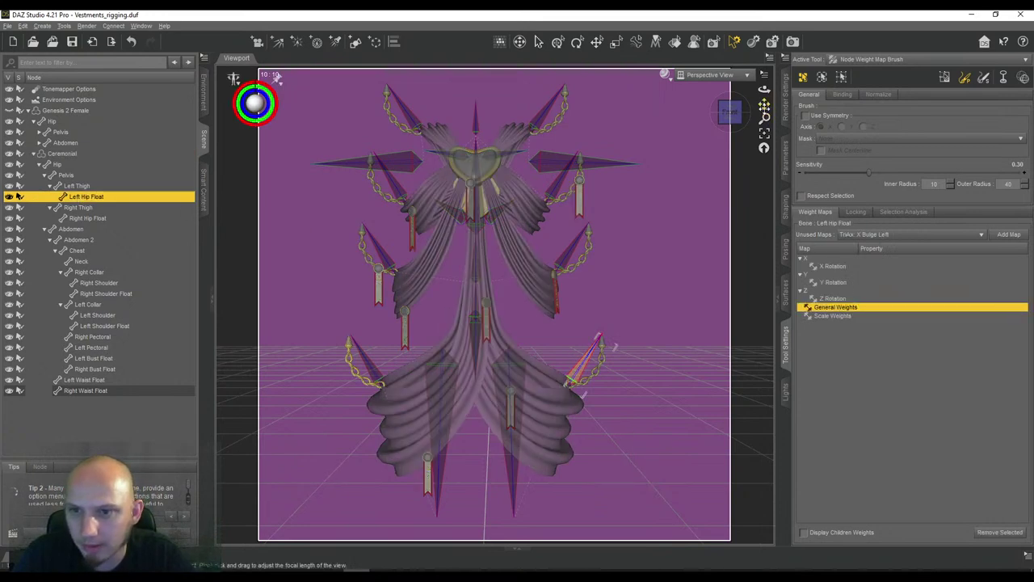
drag(765, 104, 701, 40)
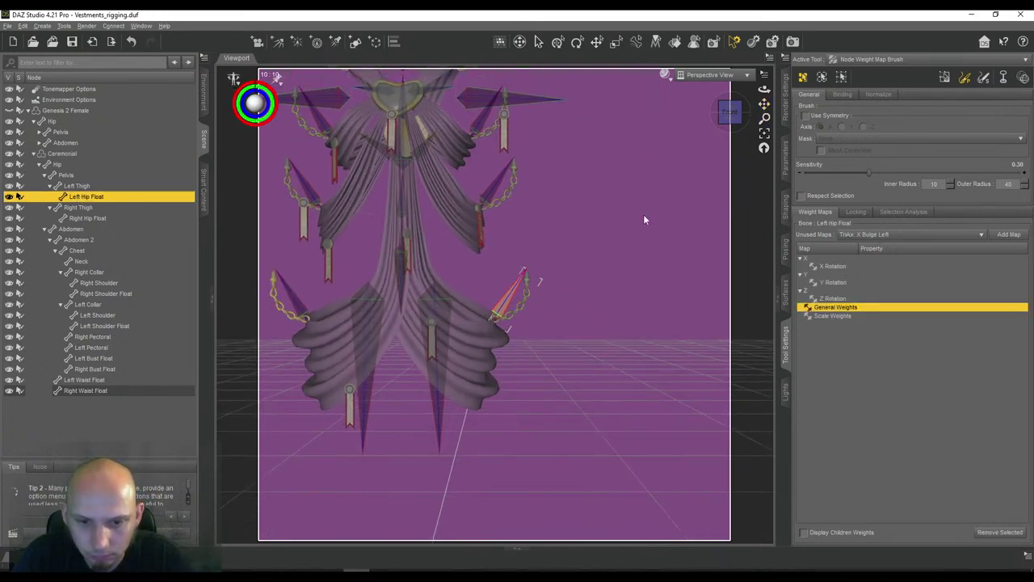
scroll(601, 274, up, 4)
scroll(601, 277, down, 3)
scroll(601, 277, up, 4)
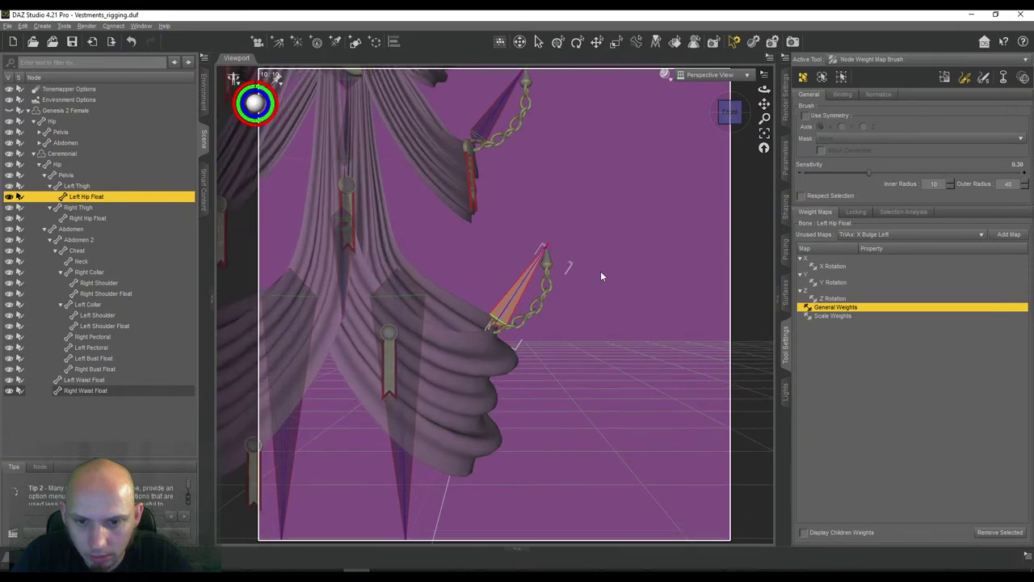
scroll(600, 272, down, 5)
scroll(599, 273, up, 3)
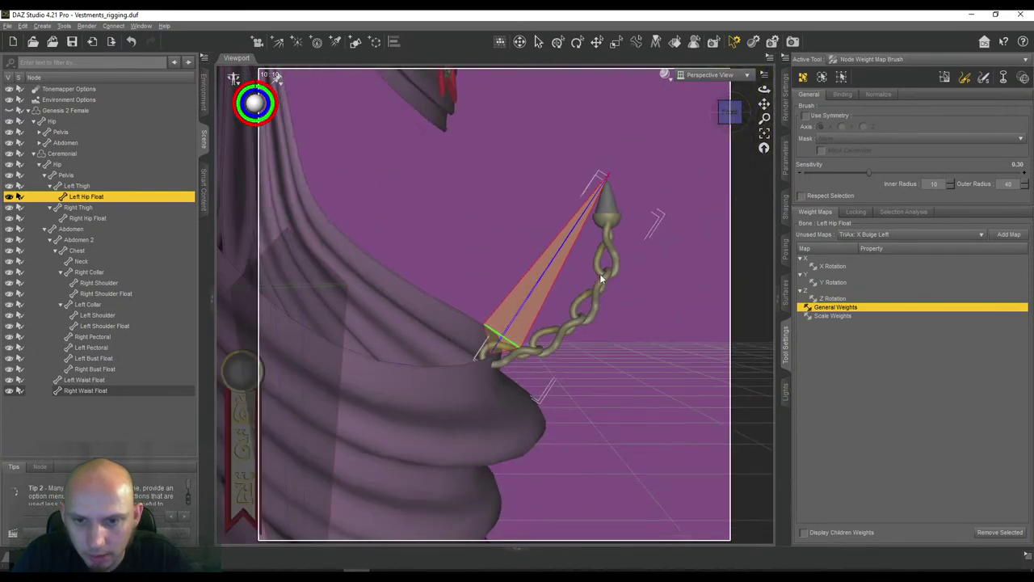
drag(765, 105, 707, 106)
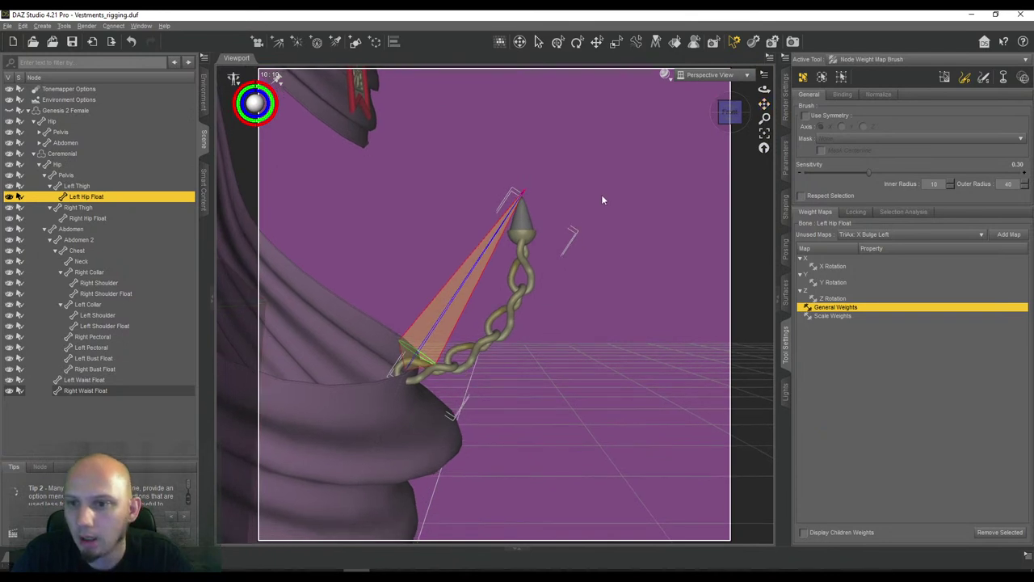
Set the brush sensitivity to 0.40 and inner radius to 30, and paint weight on the chain's pointed tip and uppermost link
click(1017, 164)
text(1)
text(0.5)
key(Return)
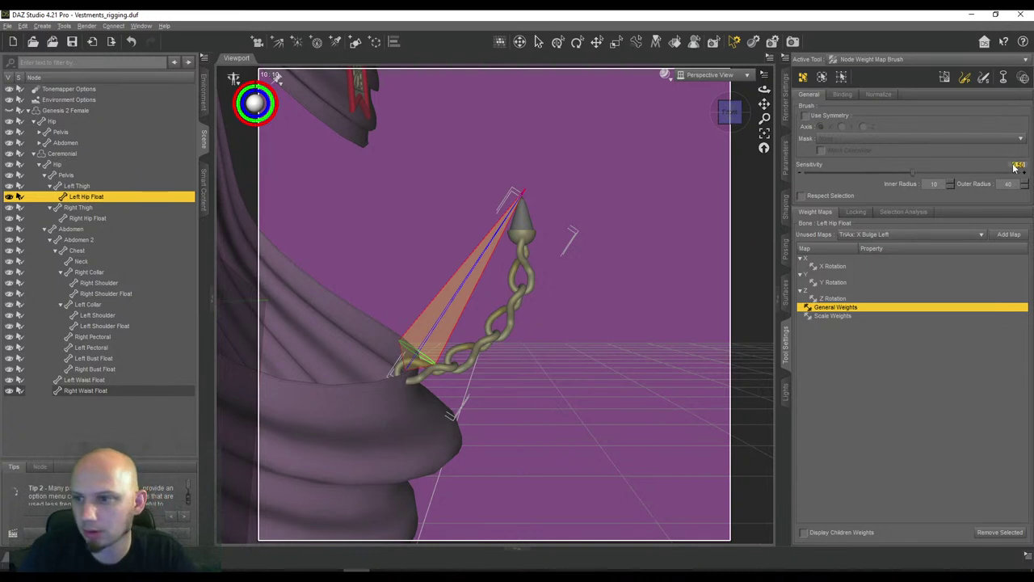
text(0.4)
key(Return)
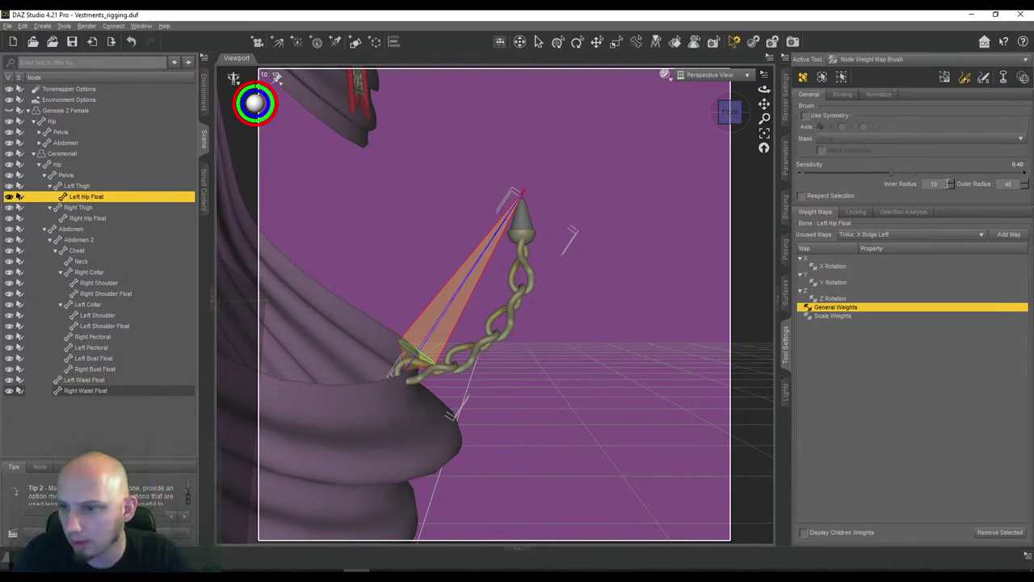
double_click(931, 184)
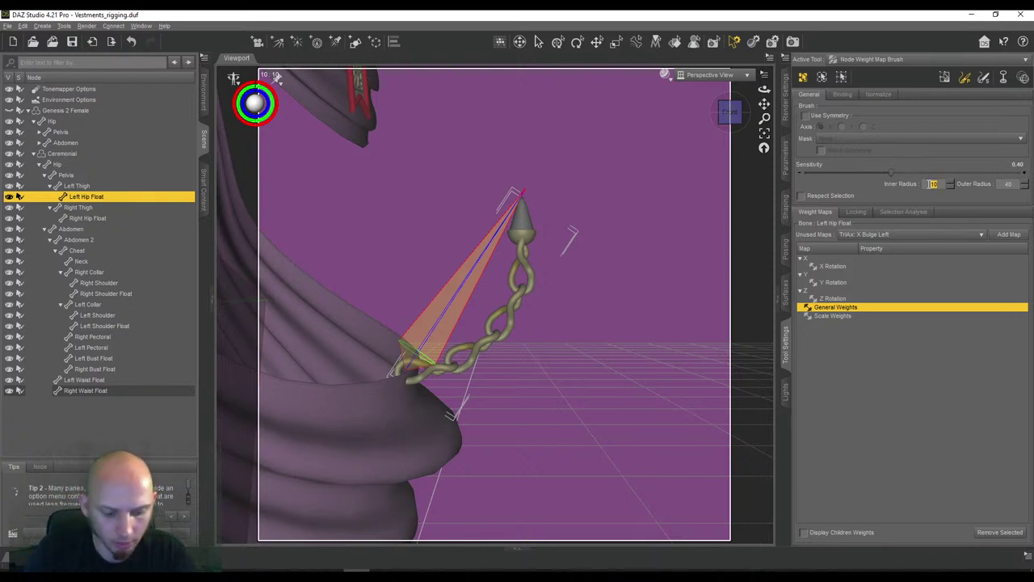
text(30)
key(Return)
click(888, 438)
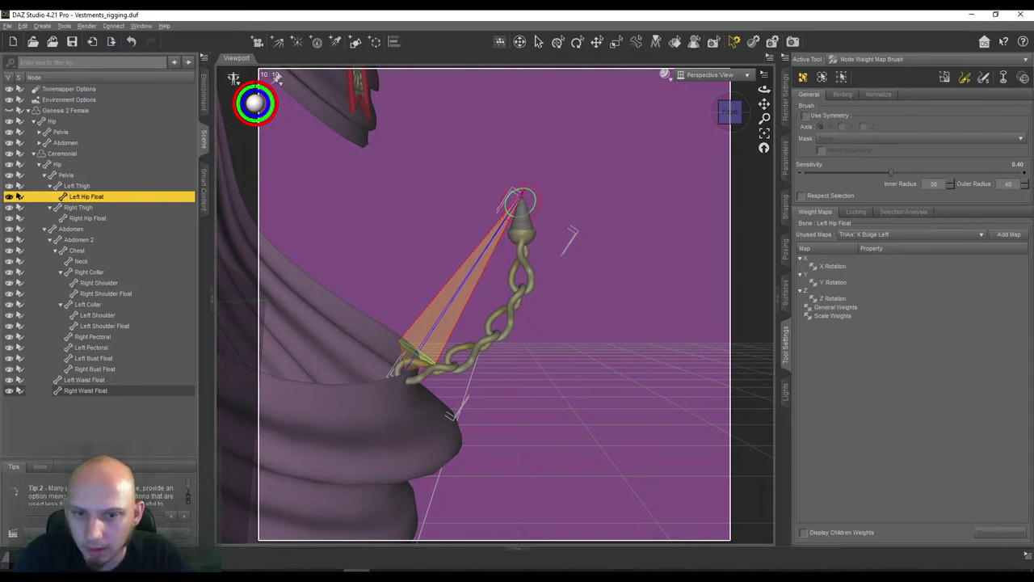
click(521, 201)
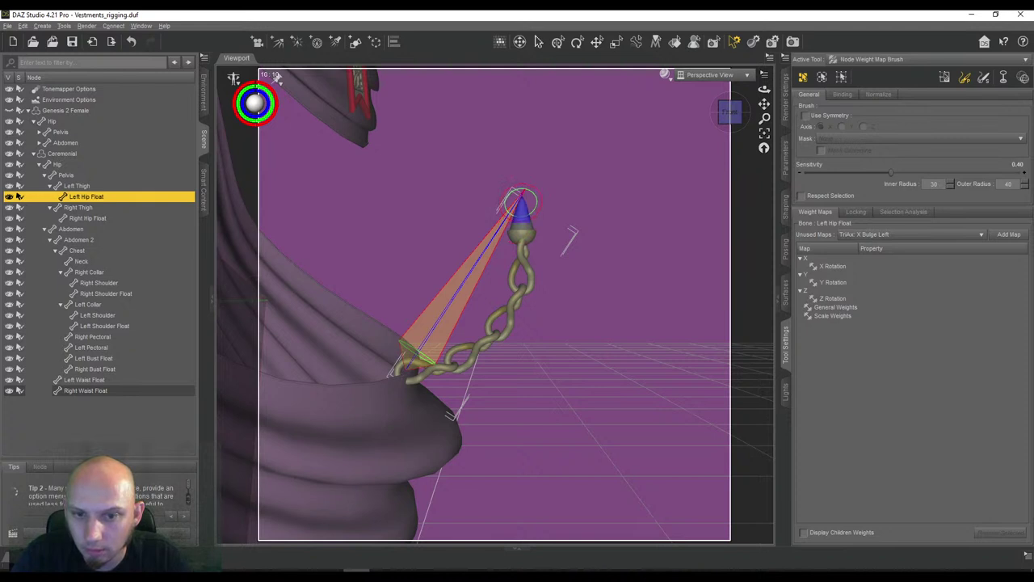
drag(521, 202, 519, 275)
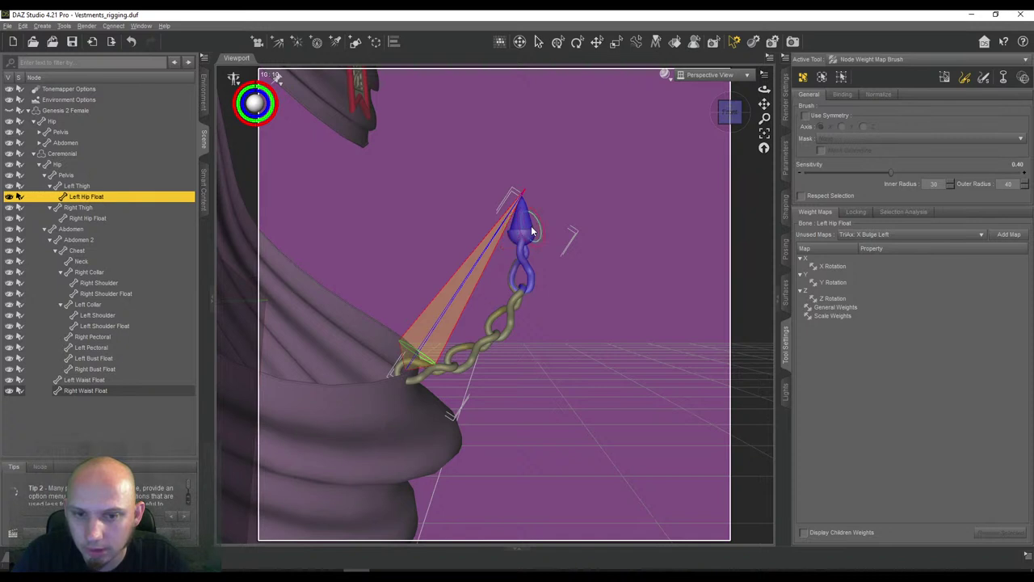
Set the brush sensitivity to 1.00, paint the Left Hip Float chain from its tip down toward the cloth attachment, and save the scene
click(1017, 165)
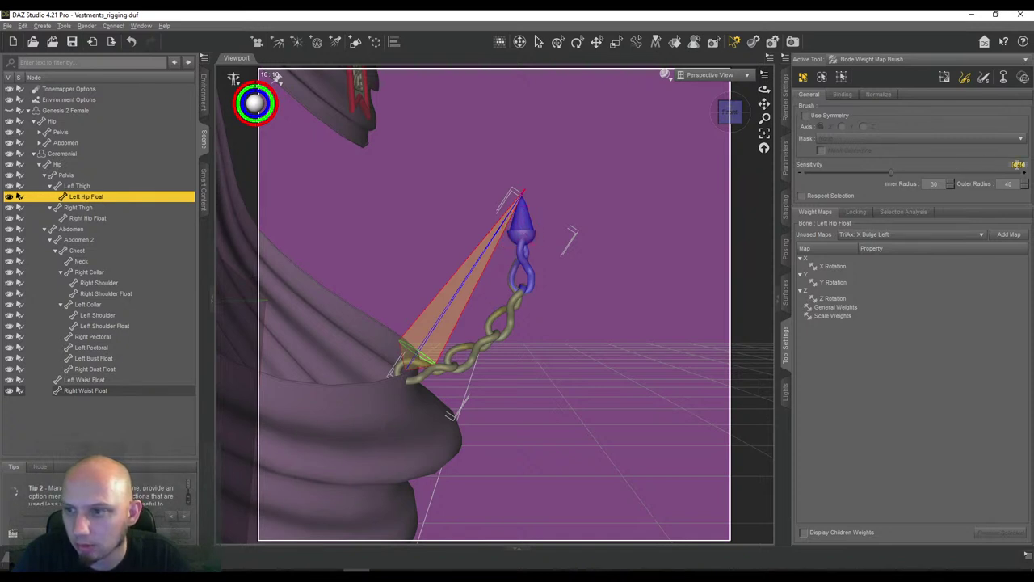
text(1)
key(Return)
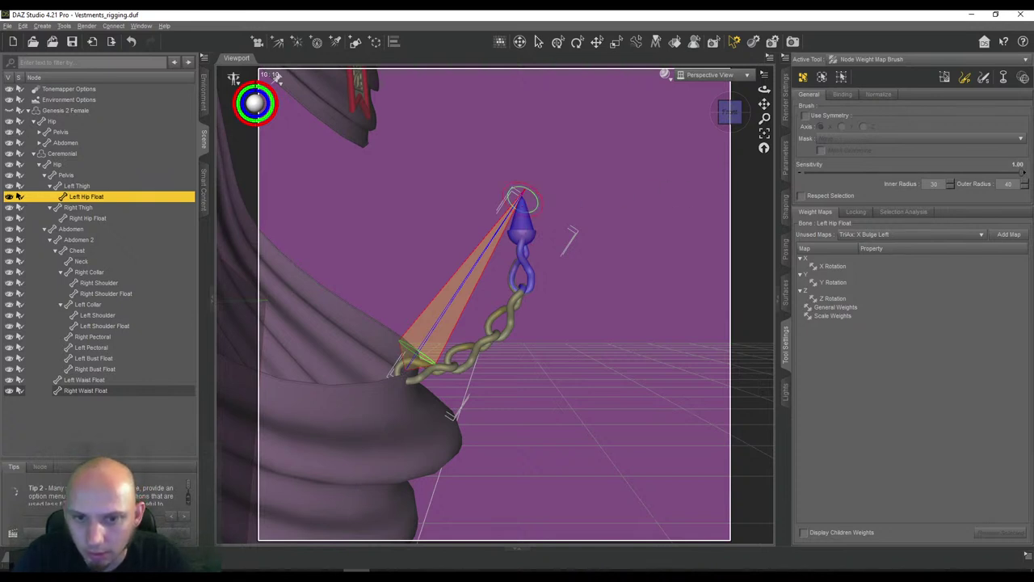
click(521, 200)
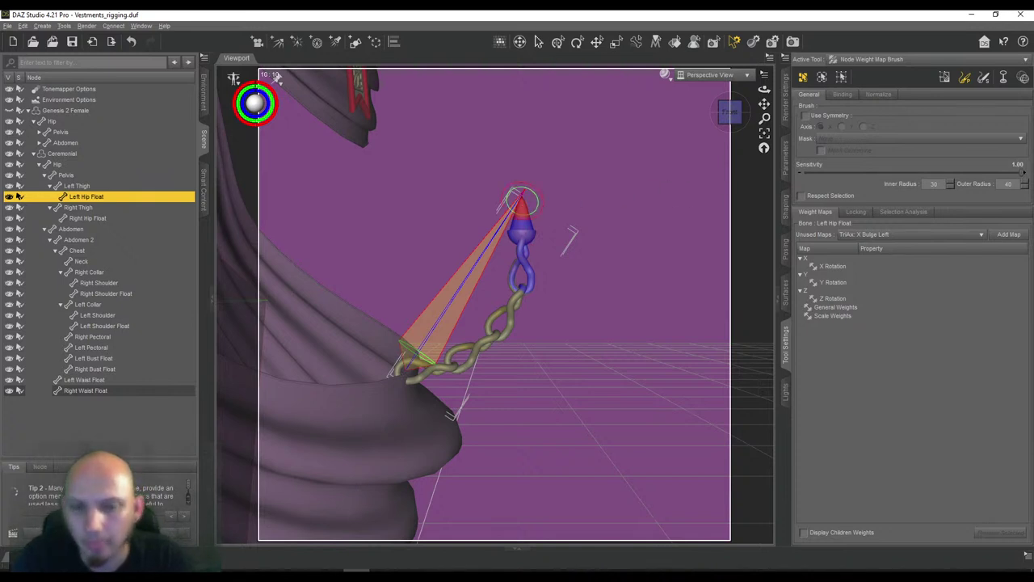
drag(522, 201, 522, 279)
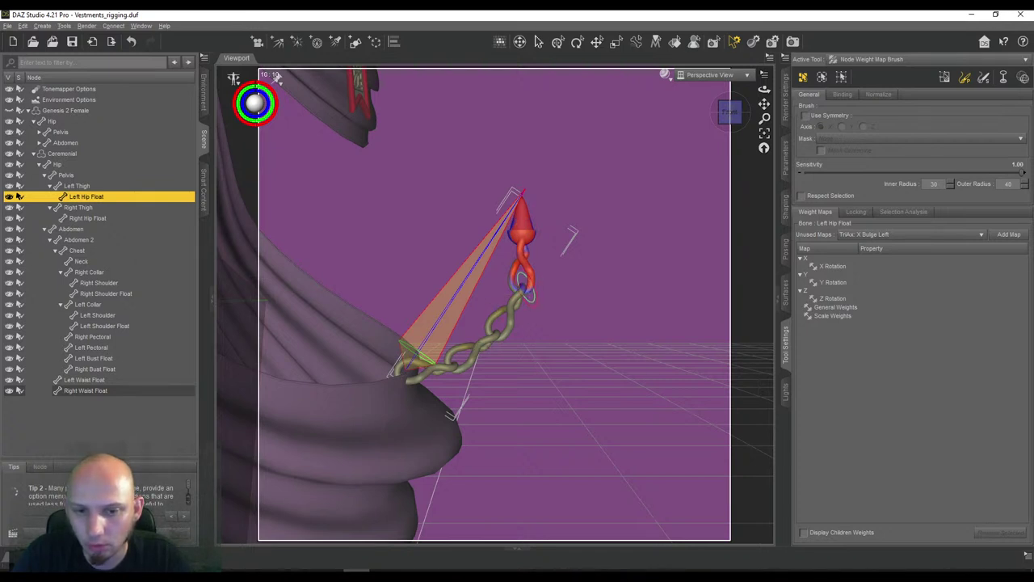
drag(523, 285, 489, 338)
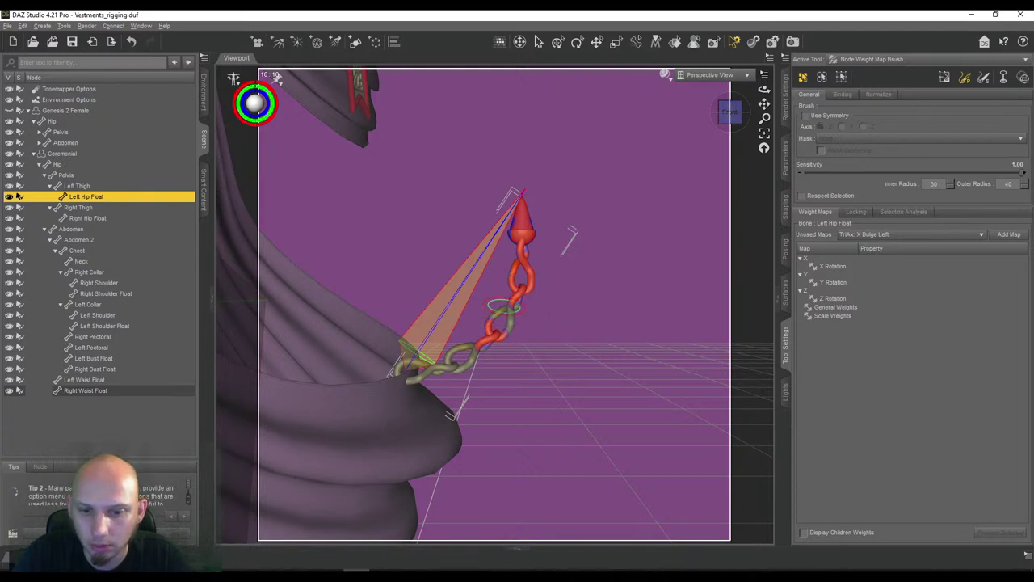
drag(504, 305, 505, 307)
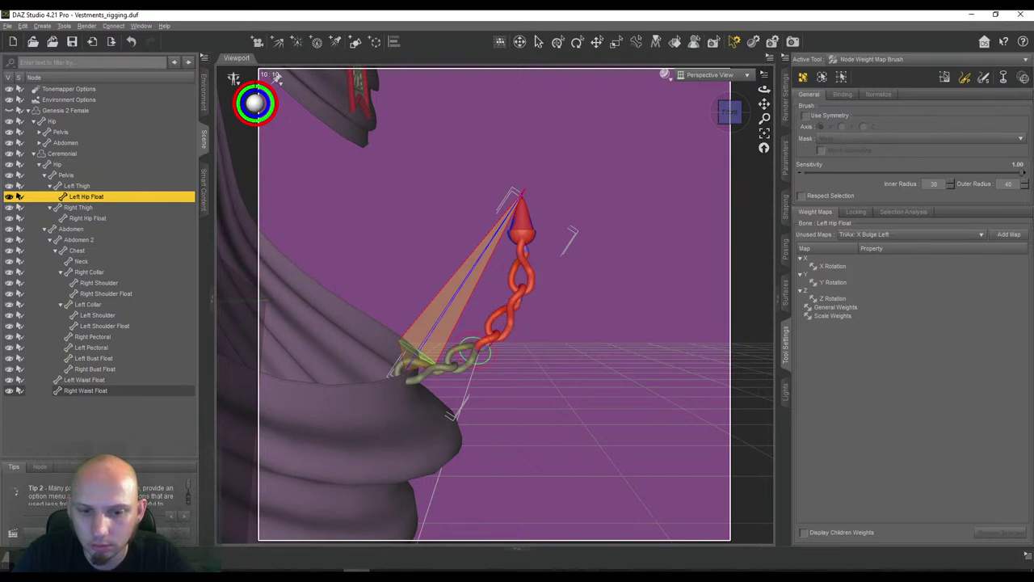
drag(475, 351, 443, 365)
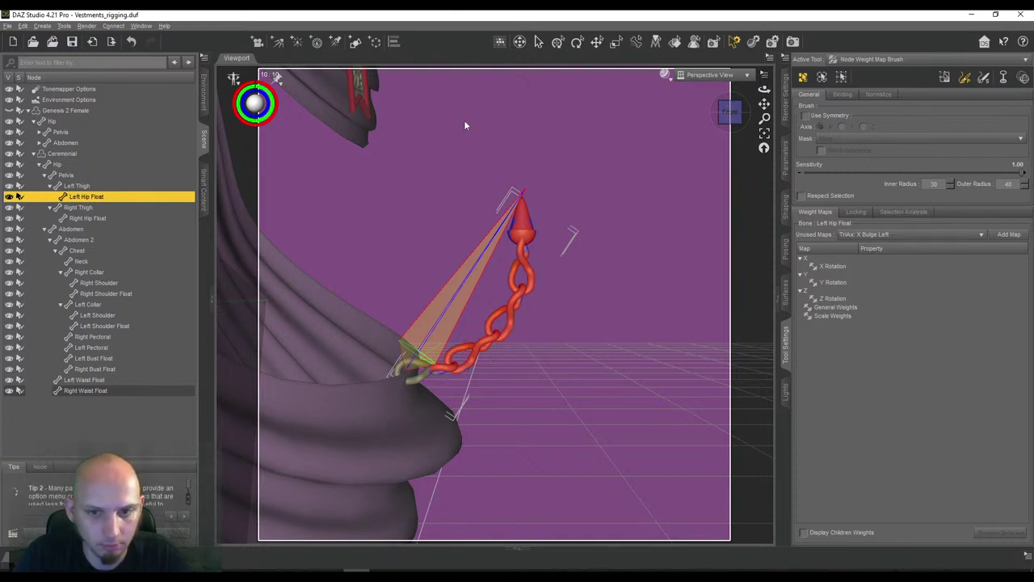
key(ctrl+s)
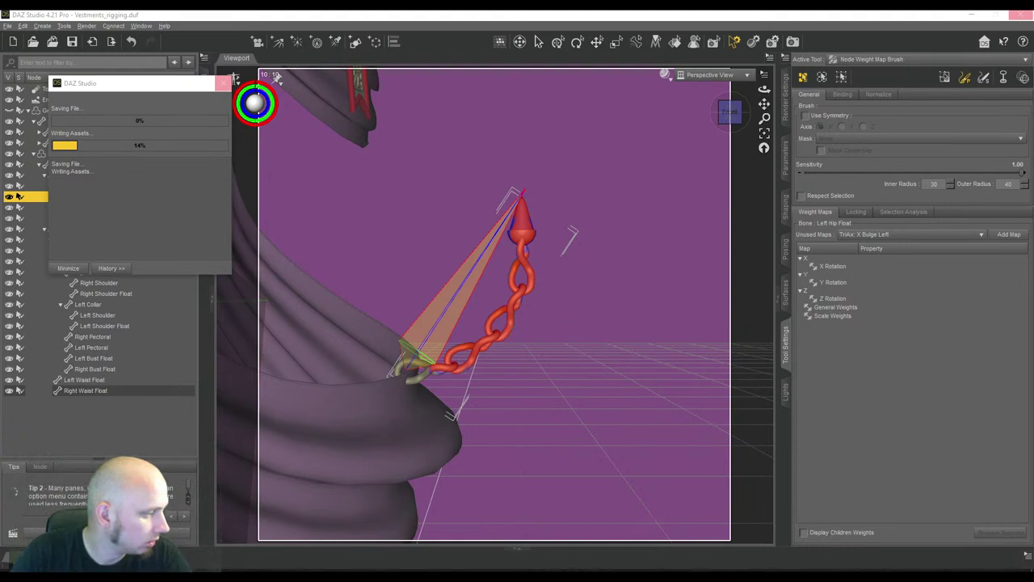
View knight lord.png maximized in IrfanView, then return to DAZ Studio
drag(1033, 129, 656, 107)
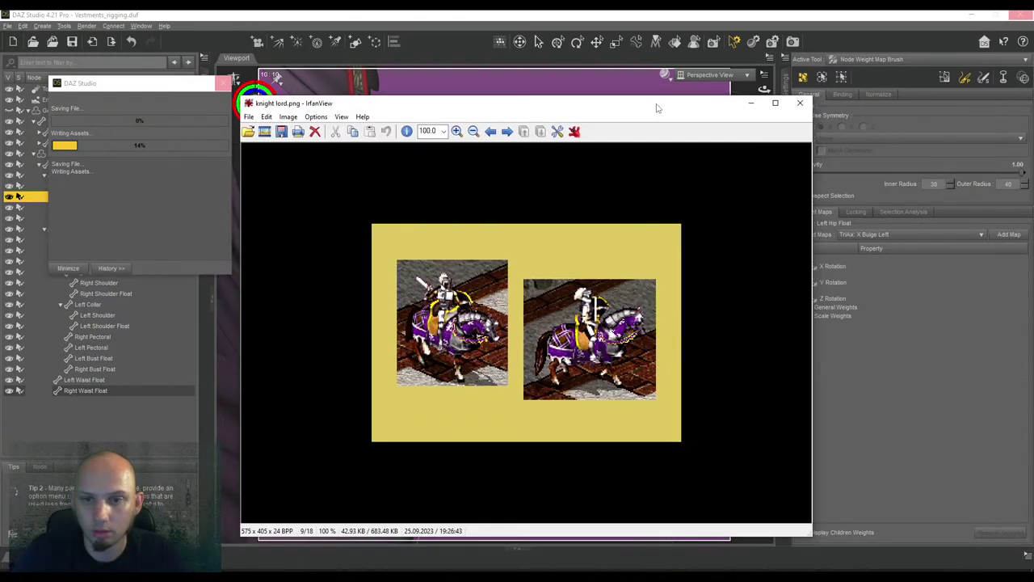
double_click(657, 108)
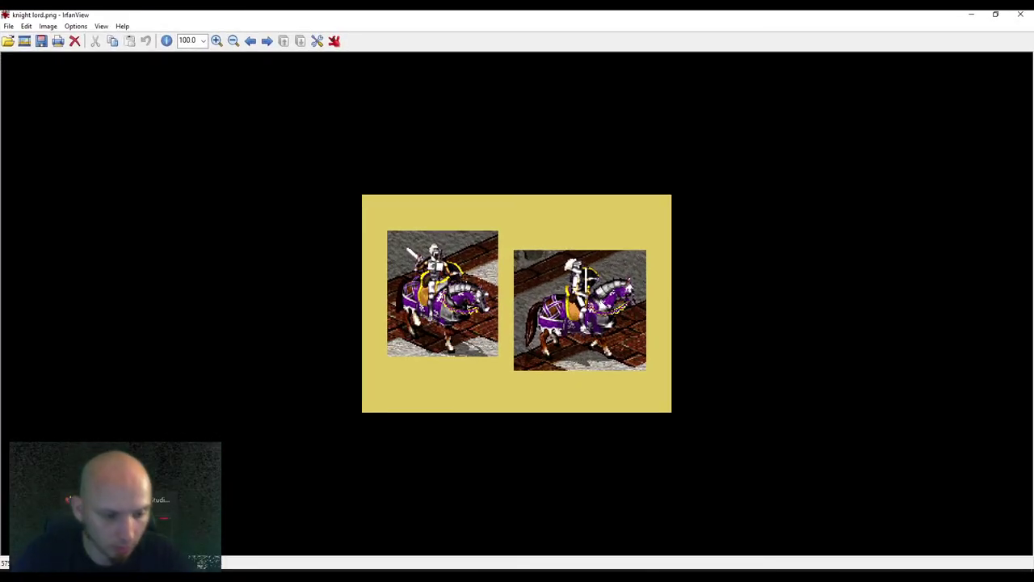
click(355, 575)
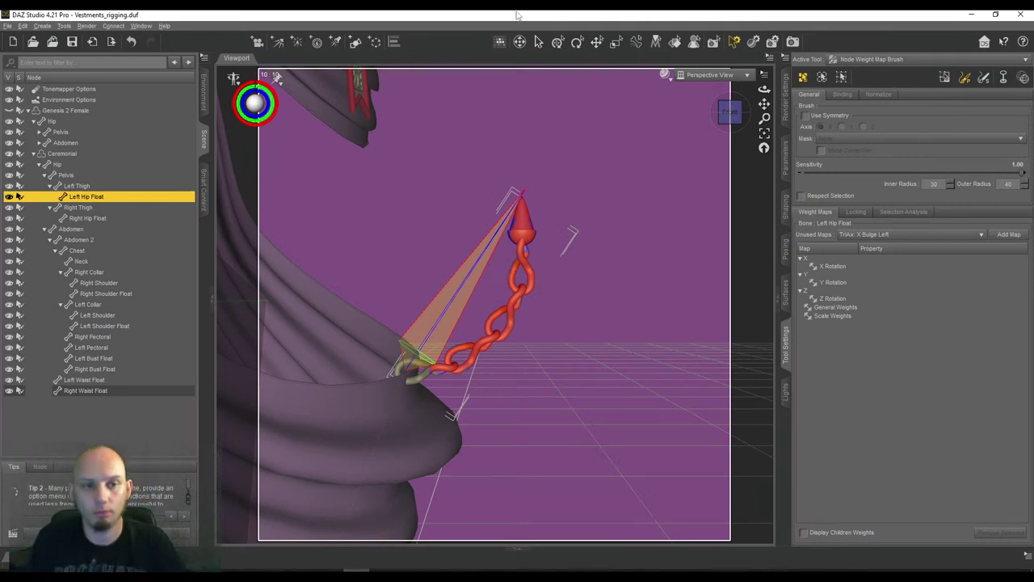
Close and restart DAZ Studio, and reopen the recent scene Vestments_rigging.duf
click(1021, 15)
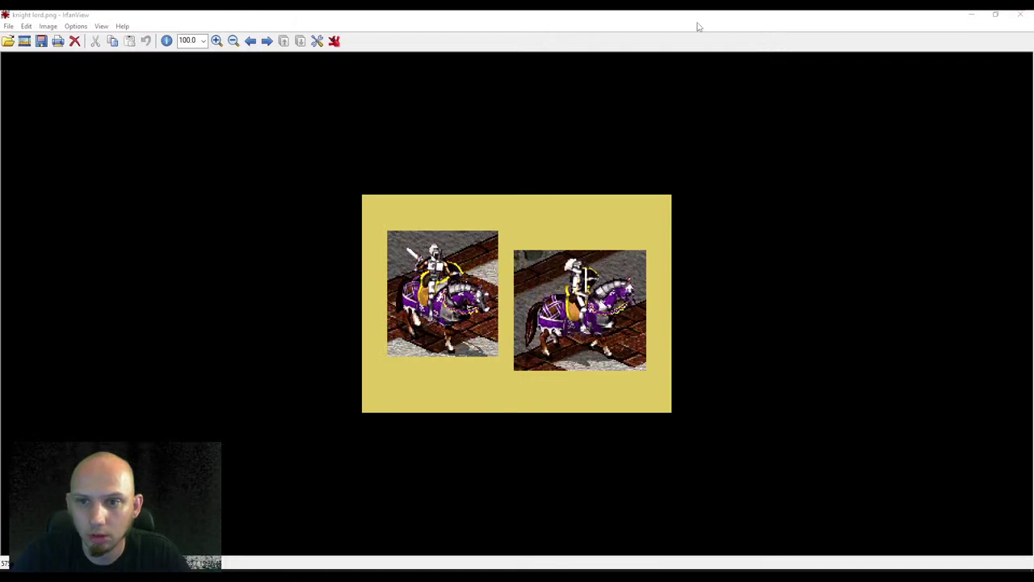
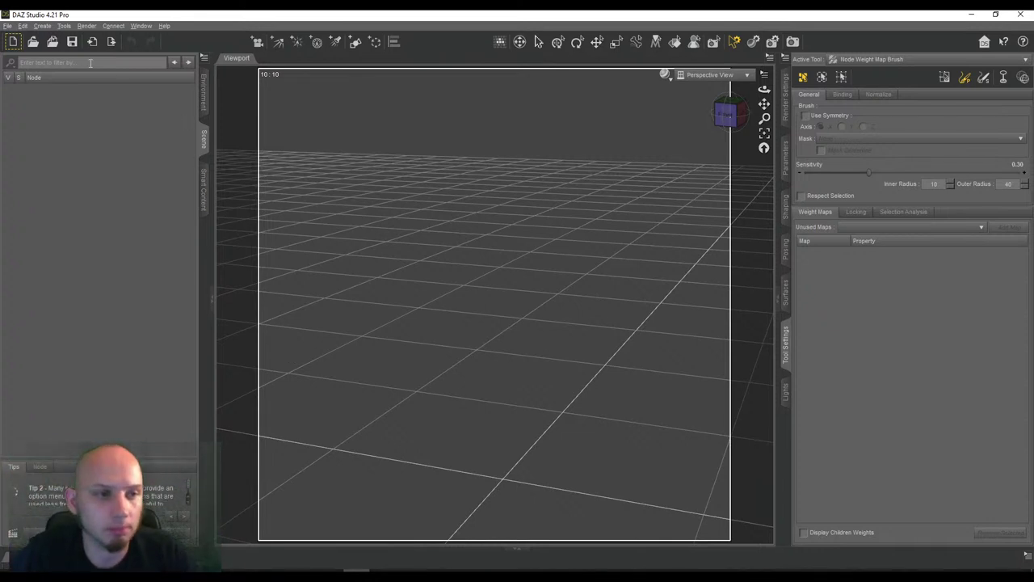
click(8, 26)
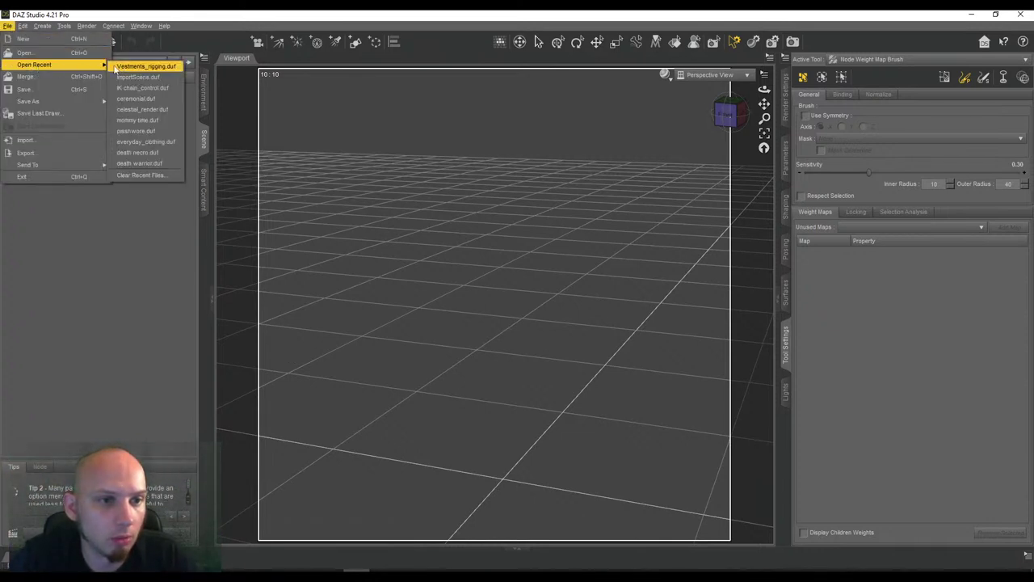
click(129, 65)
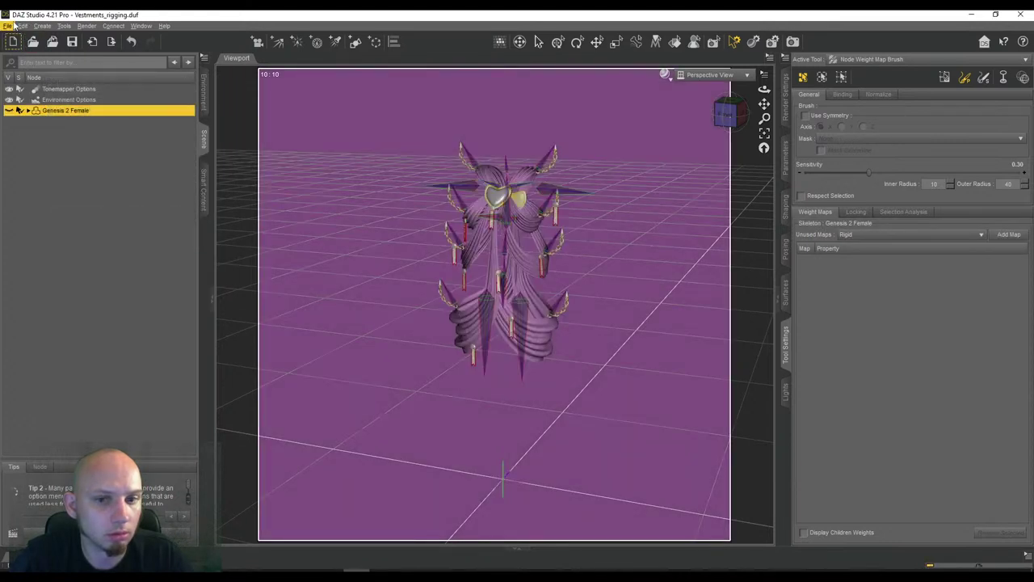
click(10, 26)
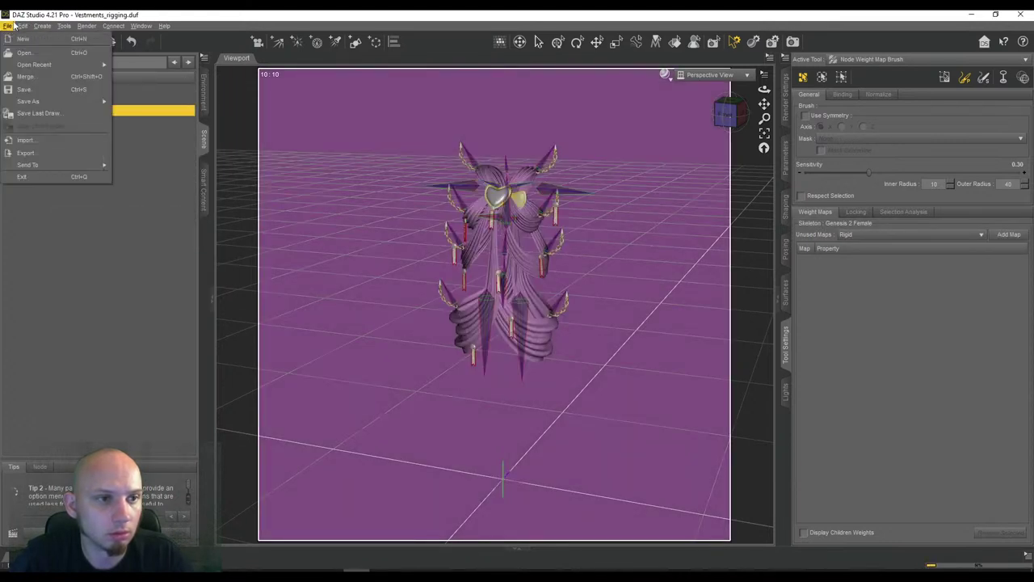
click(211, 13)
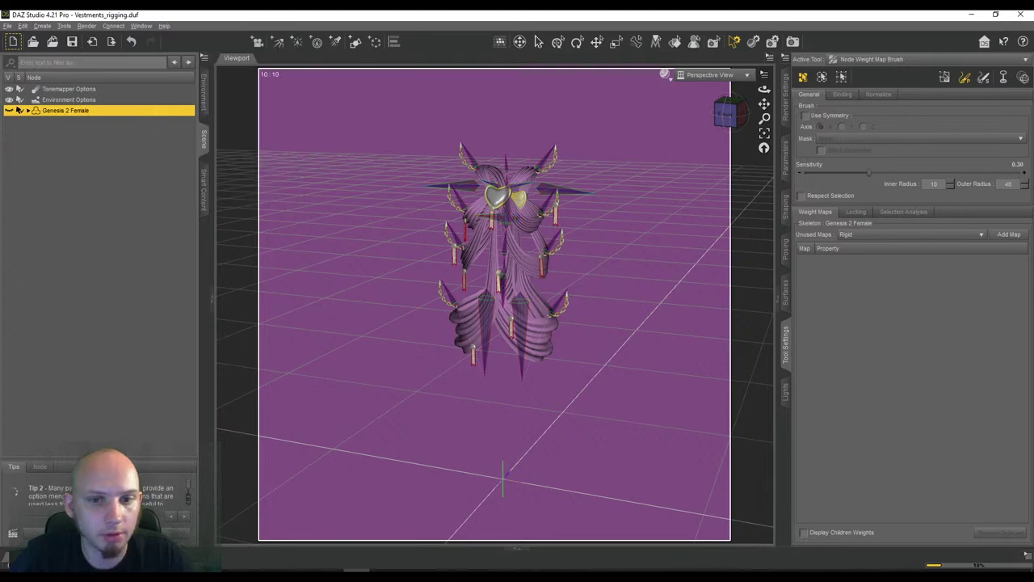
Expand the Ceremonial figure's full bone hierarchy and open the General Weights map of Left Hip Float
click(725, 115)
scroll(657, 137, up, 6)
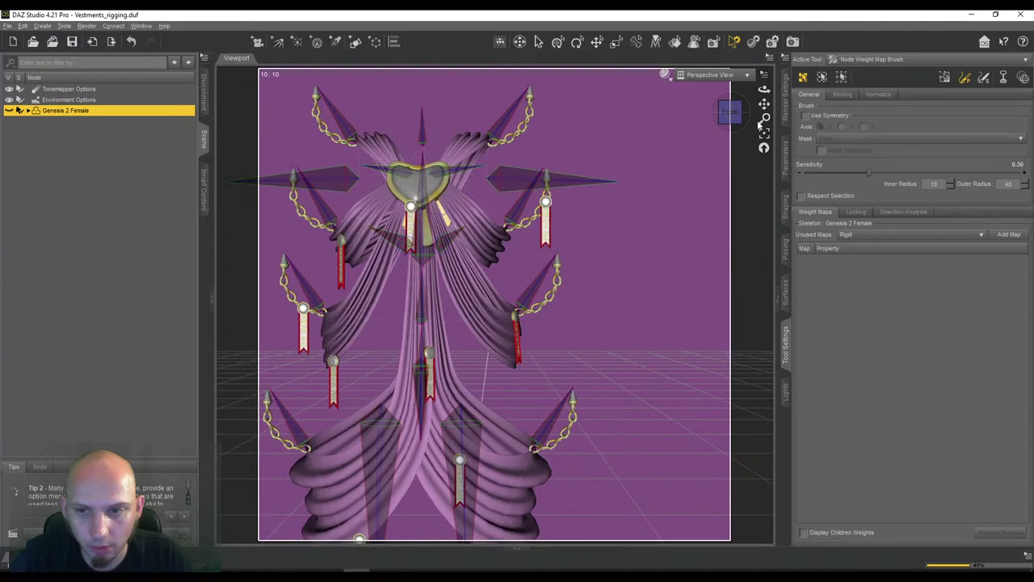
drag(762, 106, 761, 108)
scroll(761, 108, up, 5)
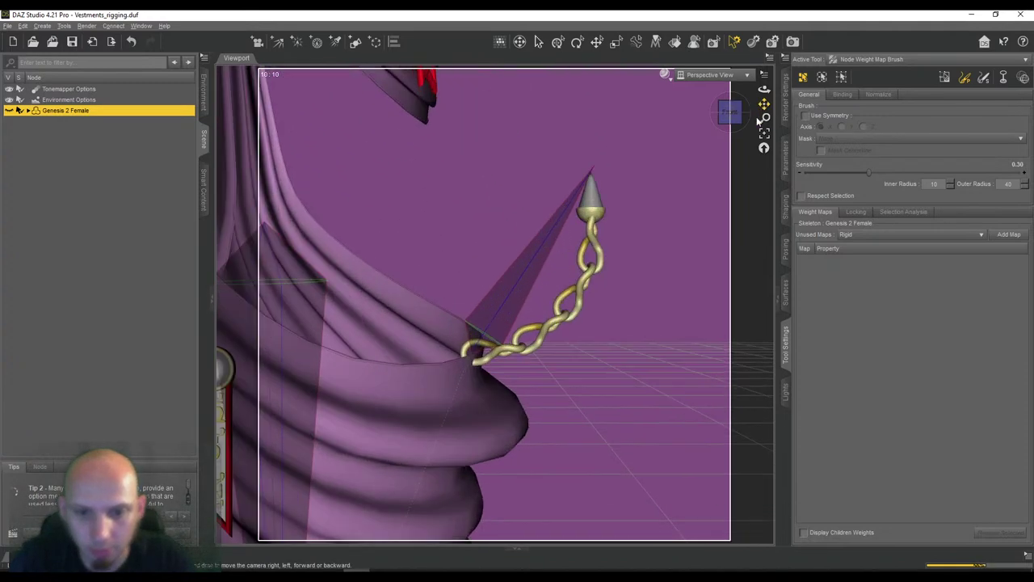
click(28, 111)
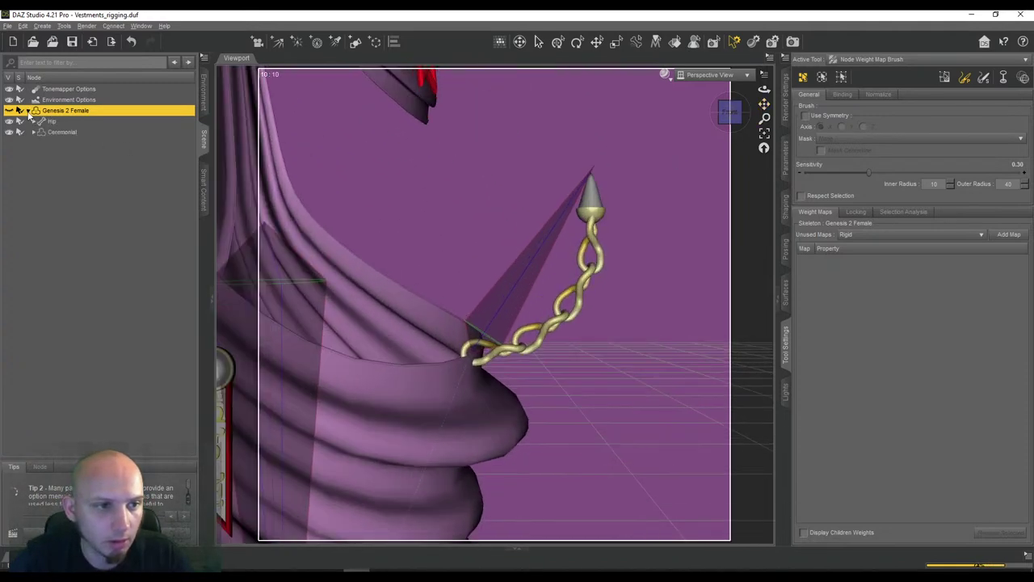
click(59, 132)
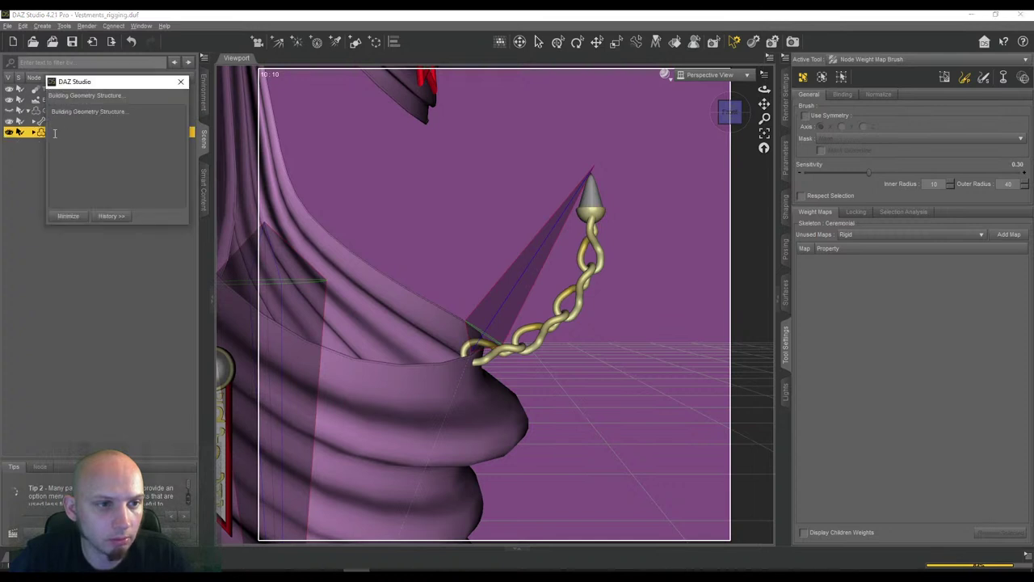
right_click(55, 136)
click(47, 146)
right_click(59, 132)
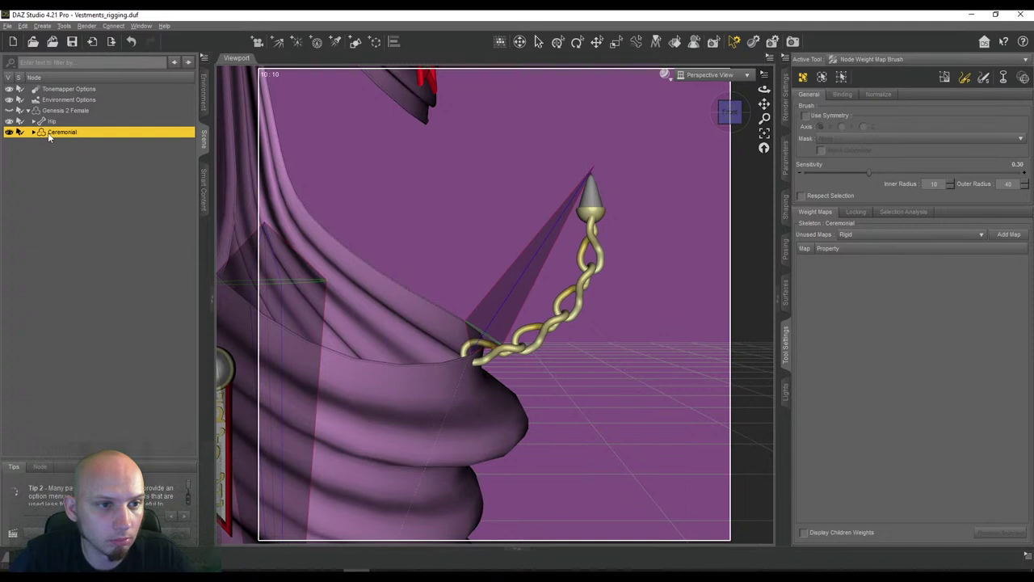
right_click(48, 134)
mouse_move(95, 210)
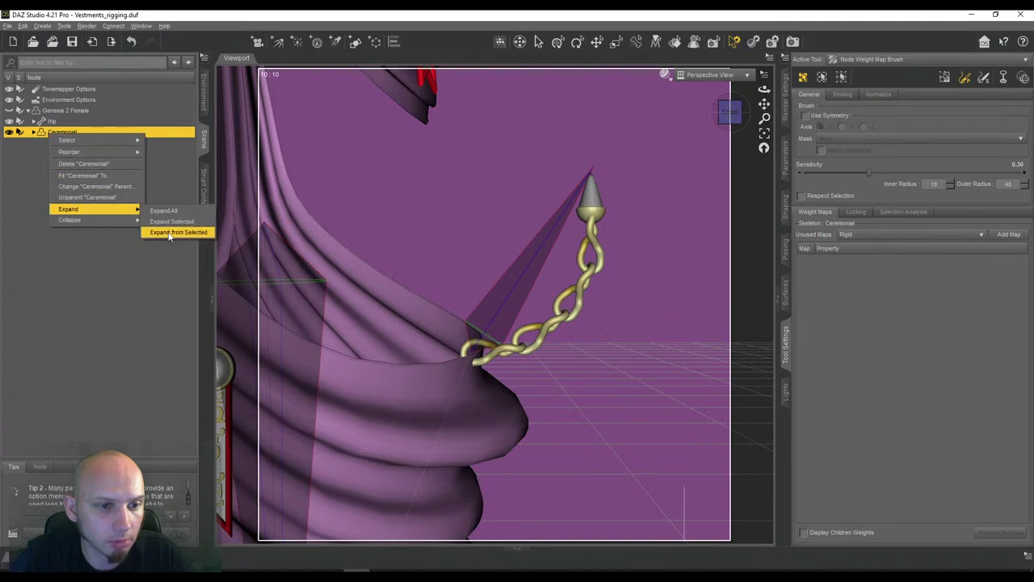
click(168, 231)
click(103, 174)
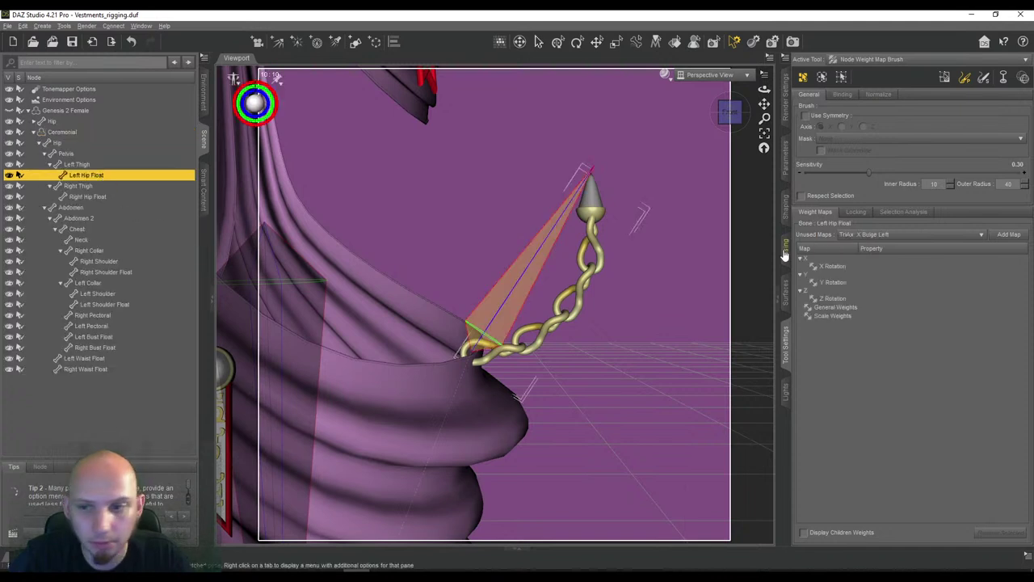
click(836, 307)
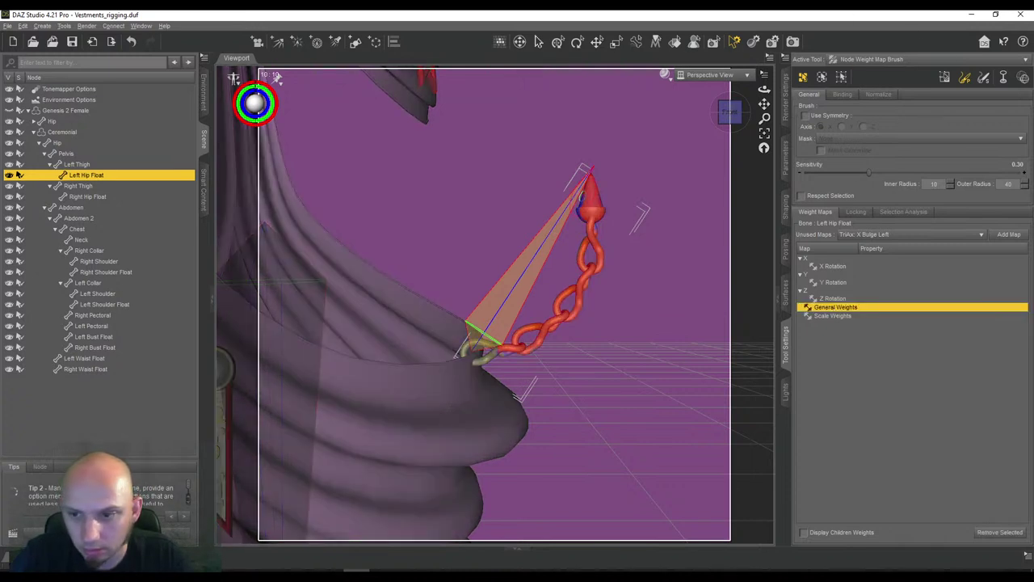
Set the brush sensitivity to 1.00 and inner radius to 30, and paint the Left Hip Float chain's lowest links near the cloth
text(1)
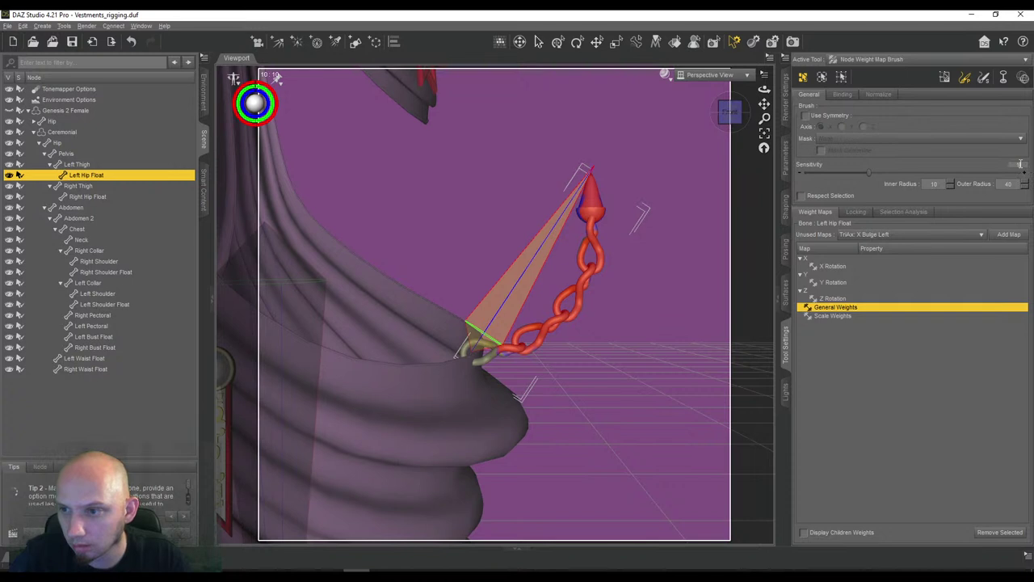
key(Return)
drag(939, 185, 915, 188)
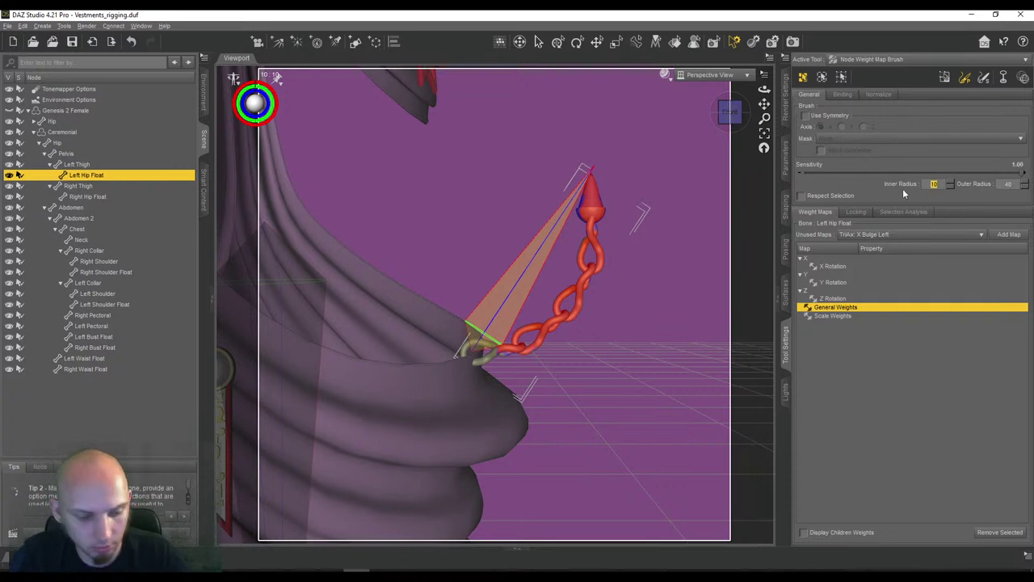
text(30)
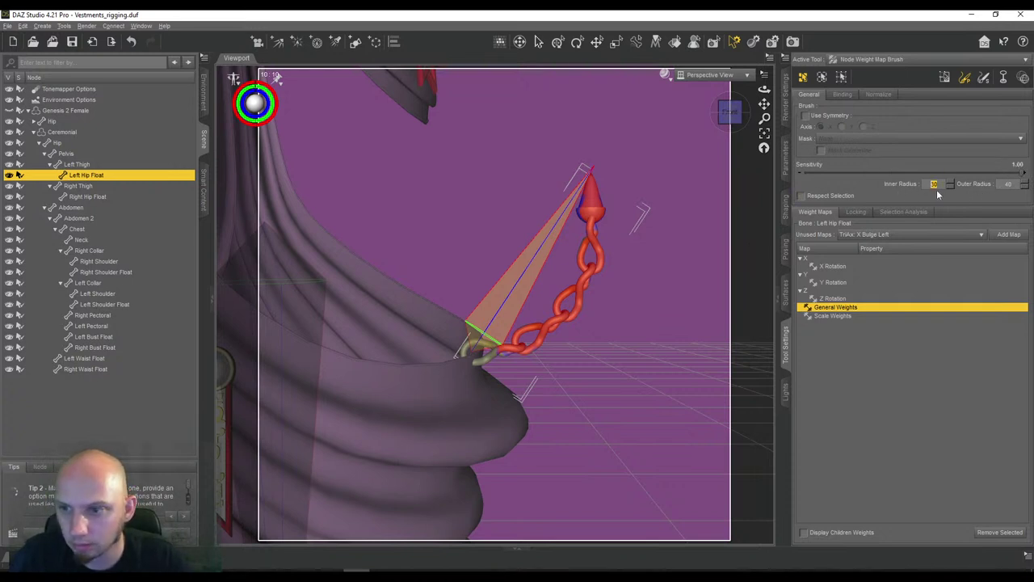
key(Return)
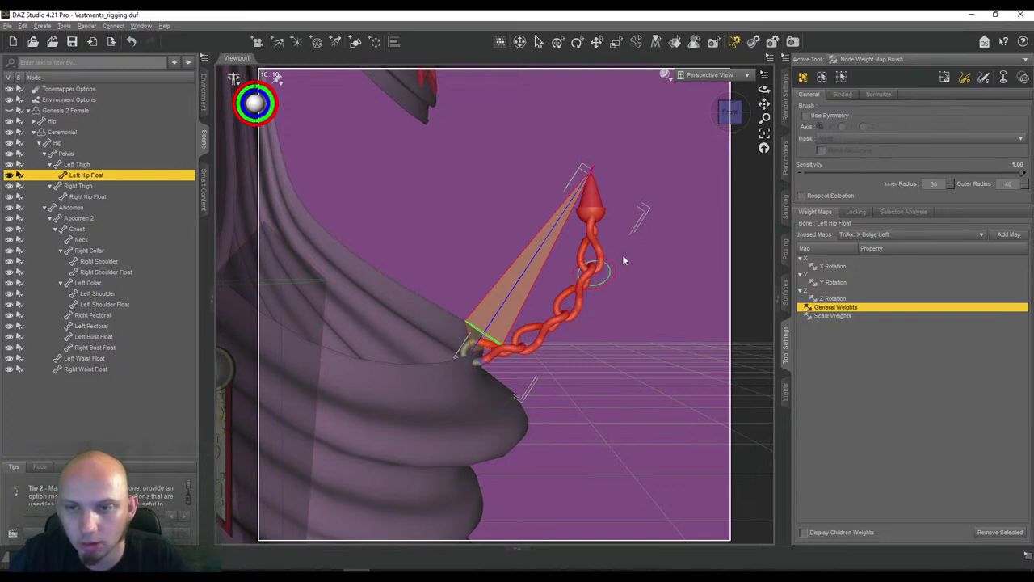
drag(728, 111, 687, 102)
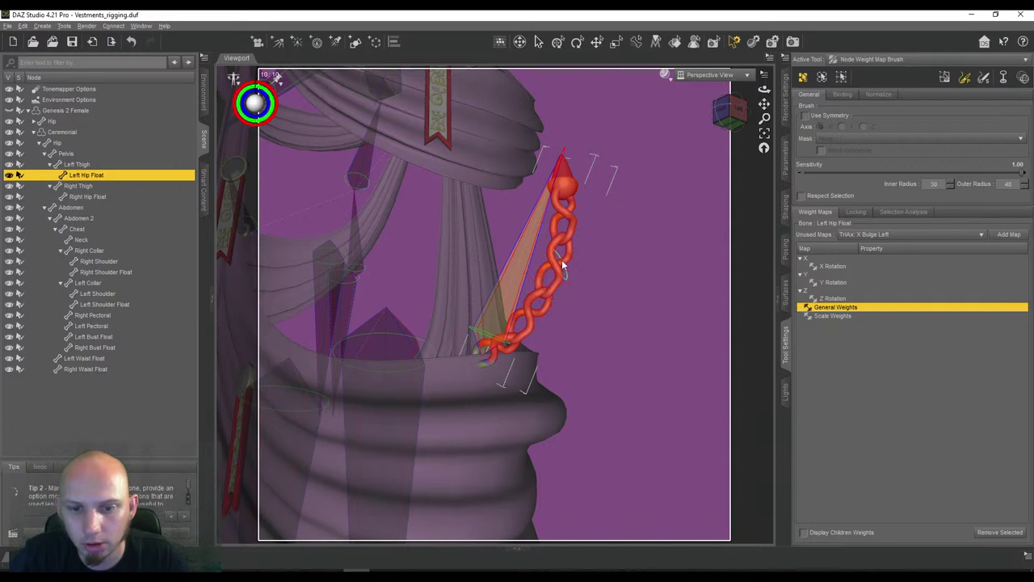
drag(730, 113, 702, 173)
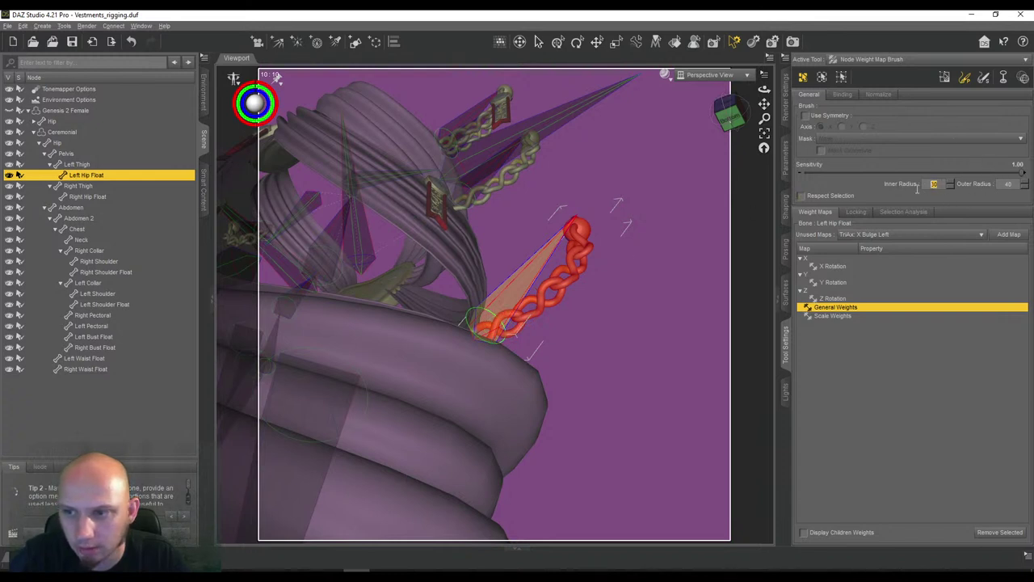
Try a smaller weight brush with an inner radius of 15 and an outer radius of 25
text(15)
key(Tab)
text(25)
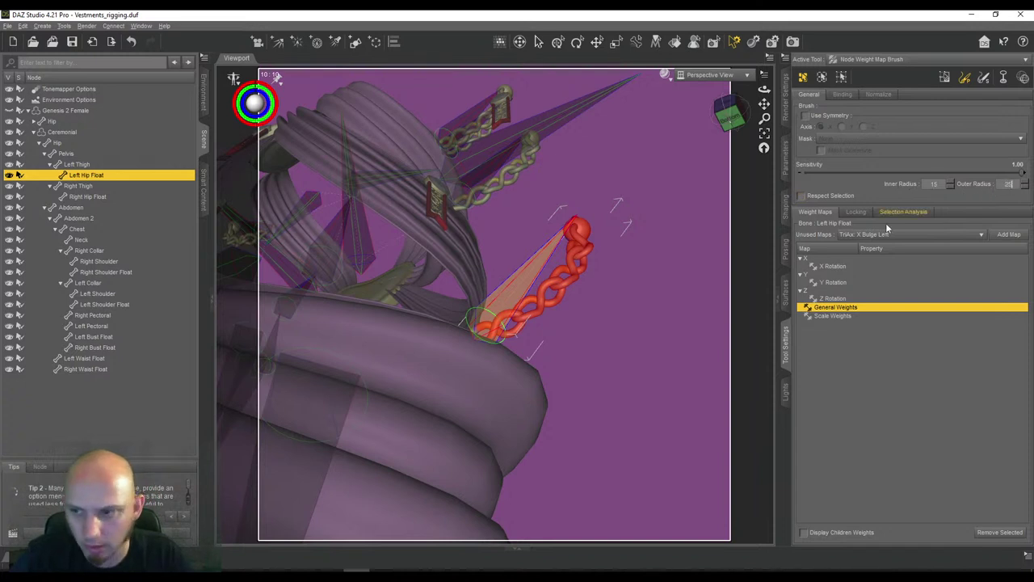
click(893, 395)
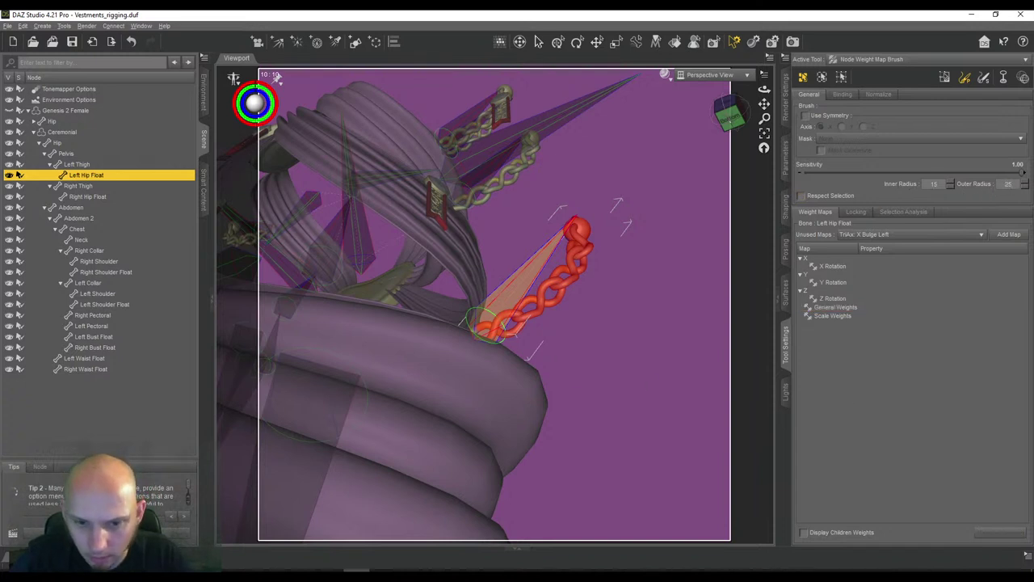
Examine the painted weights on the Left Hip Float chain from several angles, from its pointed tip to the link at the cloth
drag(764, 119, 764, 66)
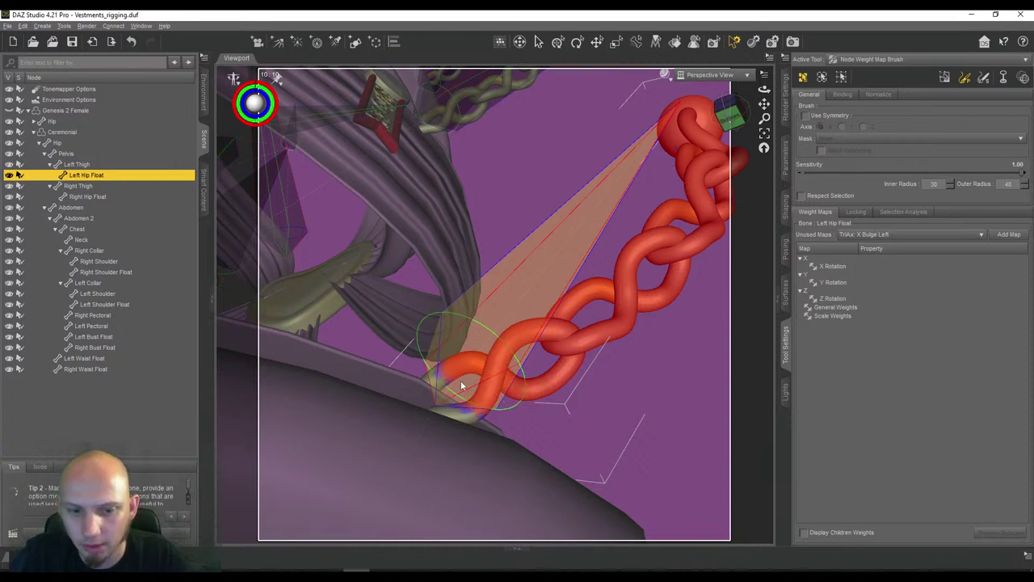
drag(729, 115, 718, 143)
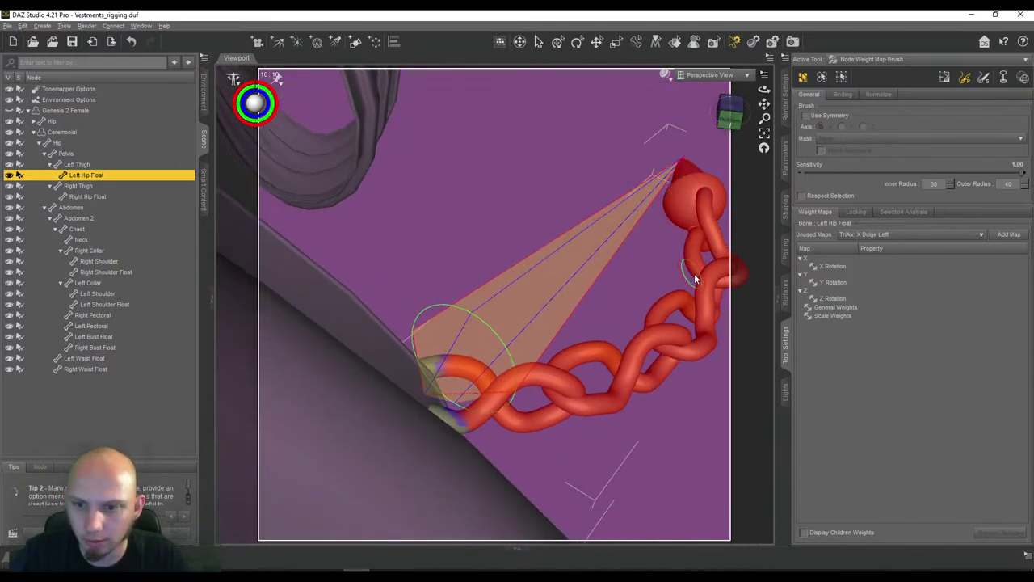
mouse_move(732, 115)
mouse_down()
mouse_move(773, 131)
mouse_move(733, 116)
mouse_up()
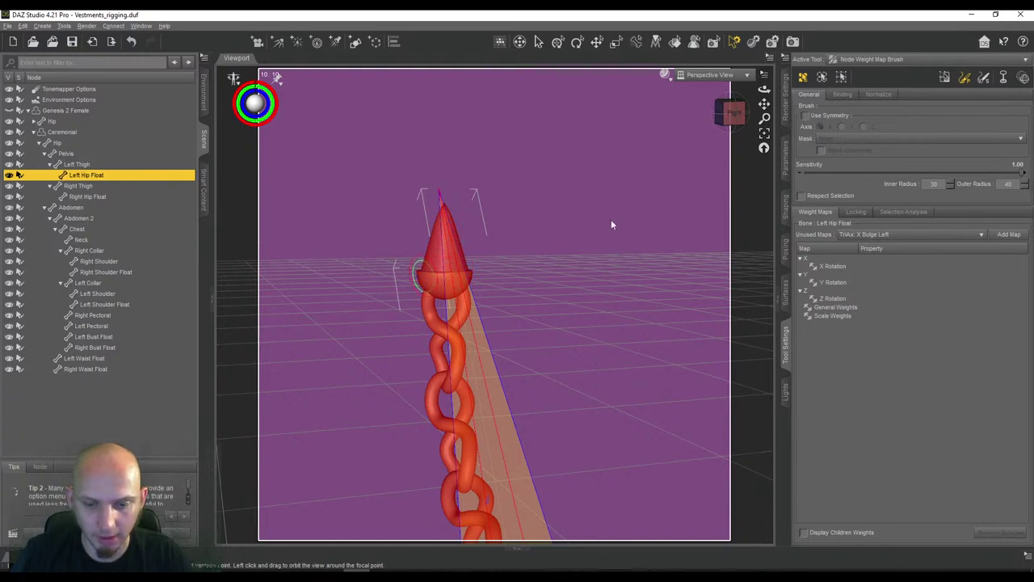
drag(734, 119, 747, 142)
drag(773, 100, 669, 165)
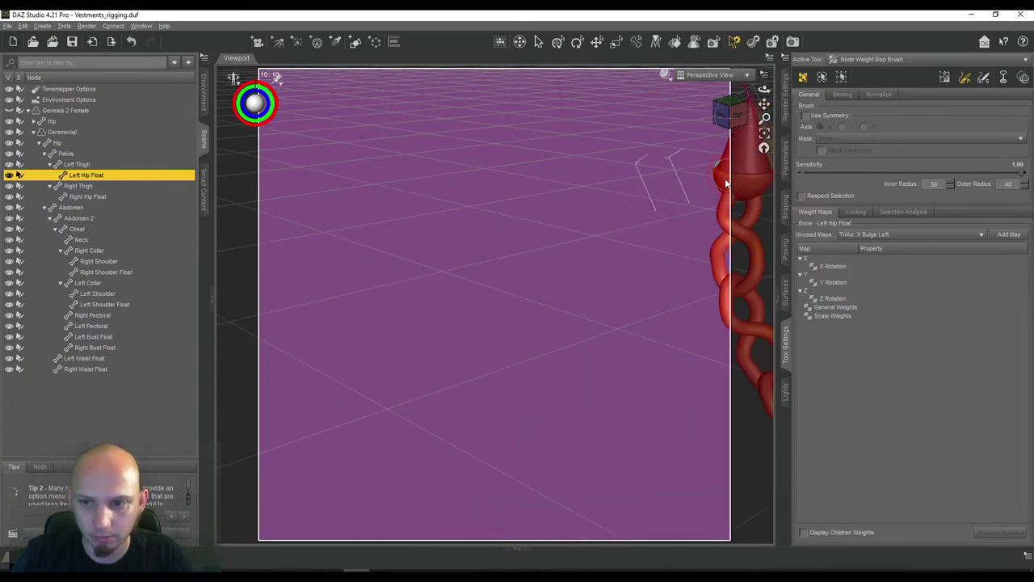
drag(763, 103, 467, 167)
drag(721, 113, 680, 120)
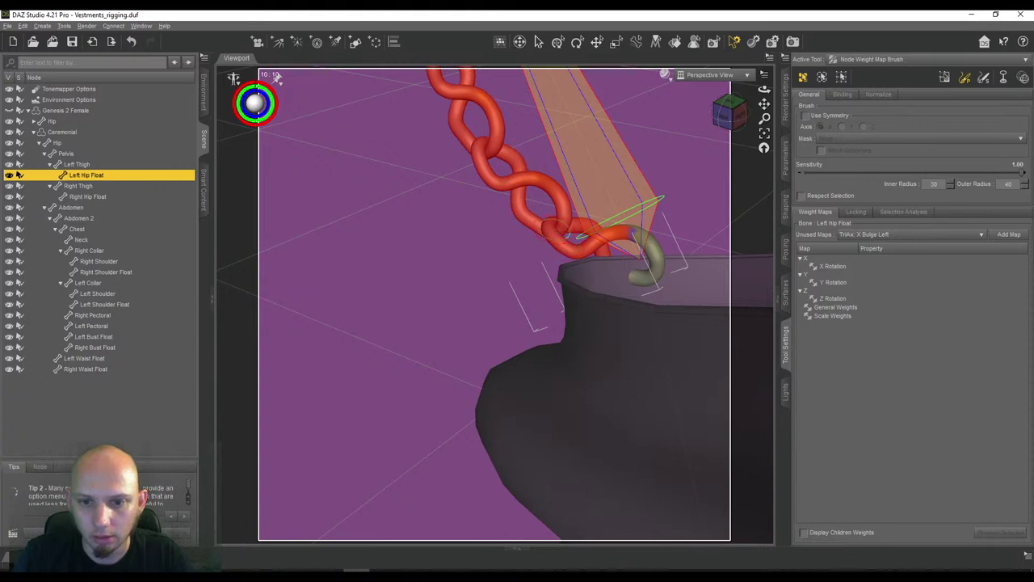
drag(764, 104, 788, 129)
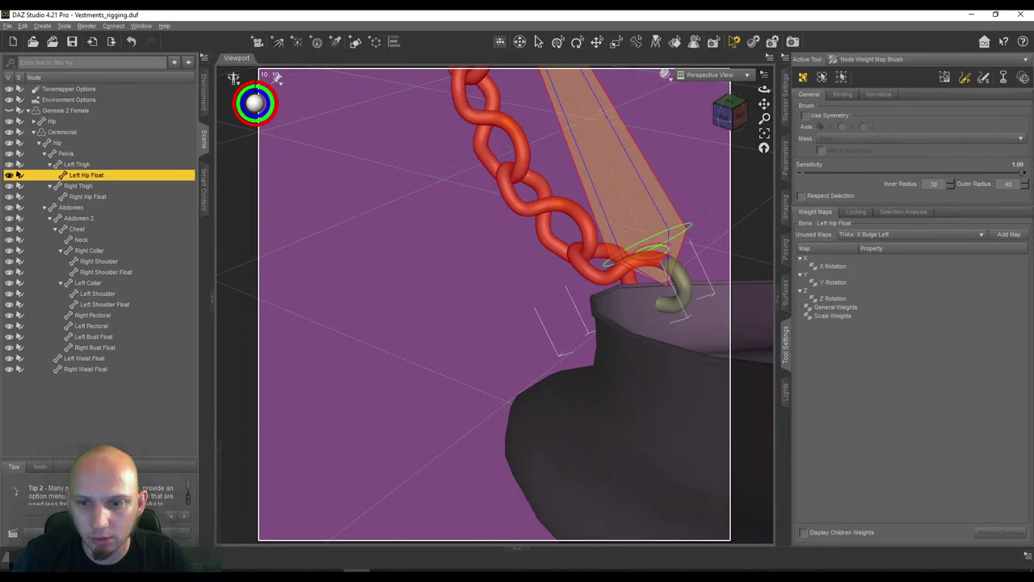
drag(764, 106, 791, 296)
drag(728, 121, 648, 126)
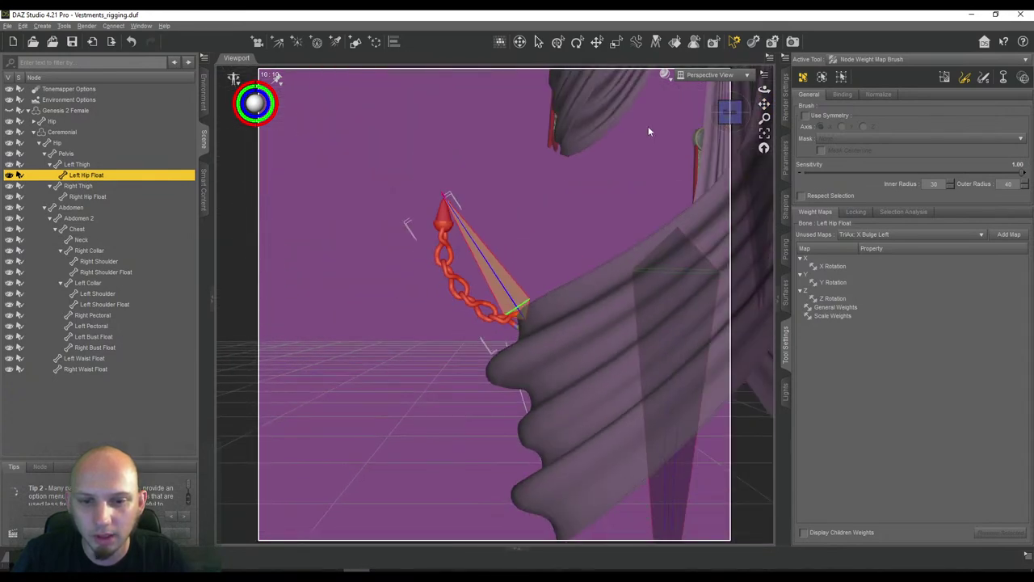
drag(764, 104, 808, 360)
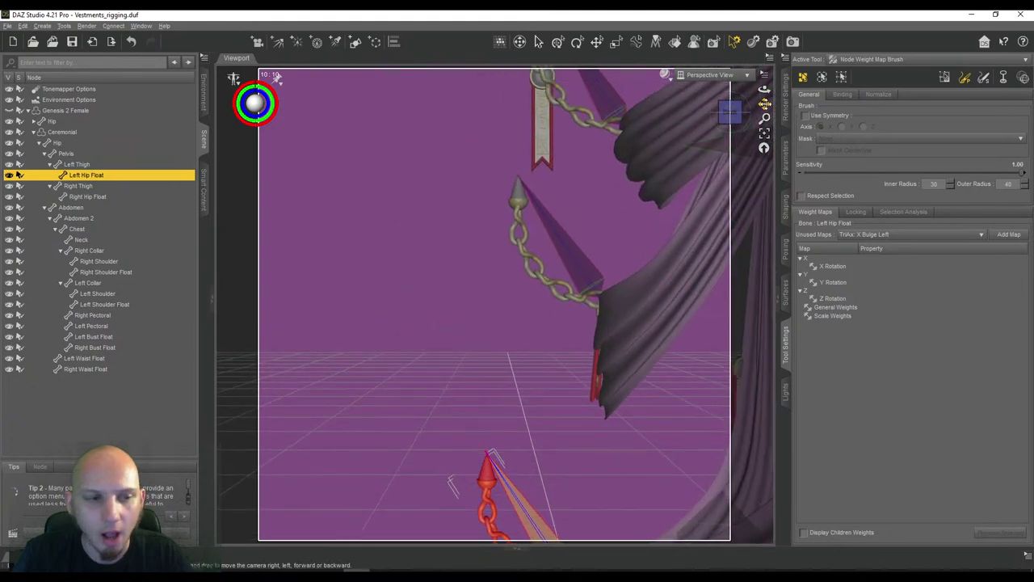
Select Right Hip Float, frame its chain from behind, and paint General weight on the chain starting at its pointed tip
click(81, 196)
key(ctrl+f)
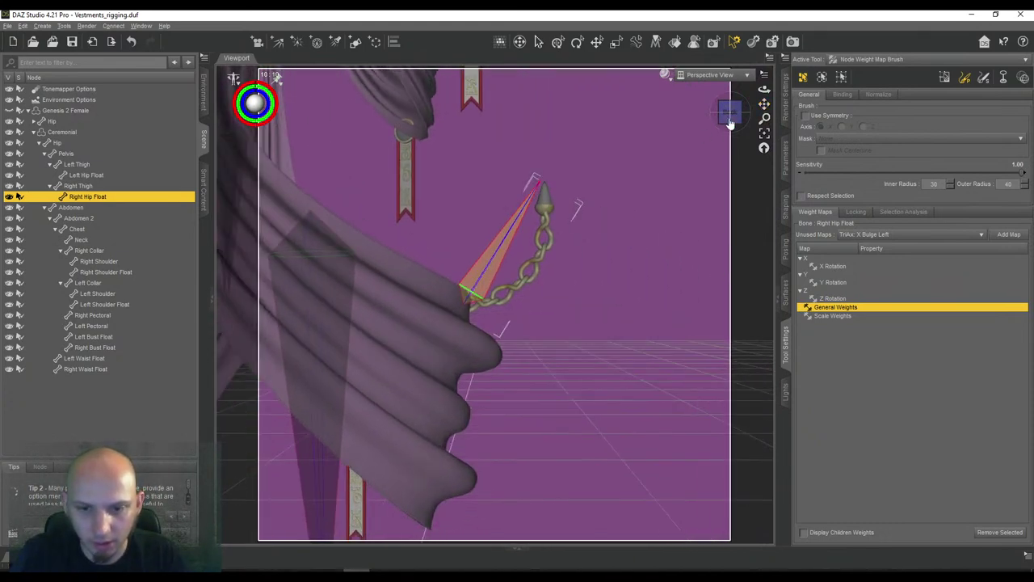
scroll(554, 176, up, 2)
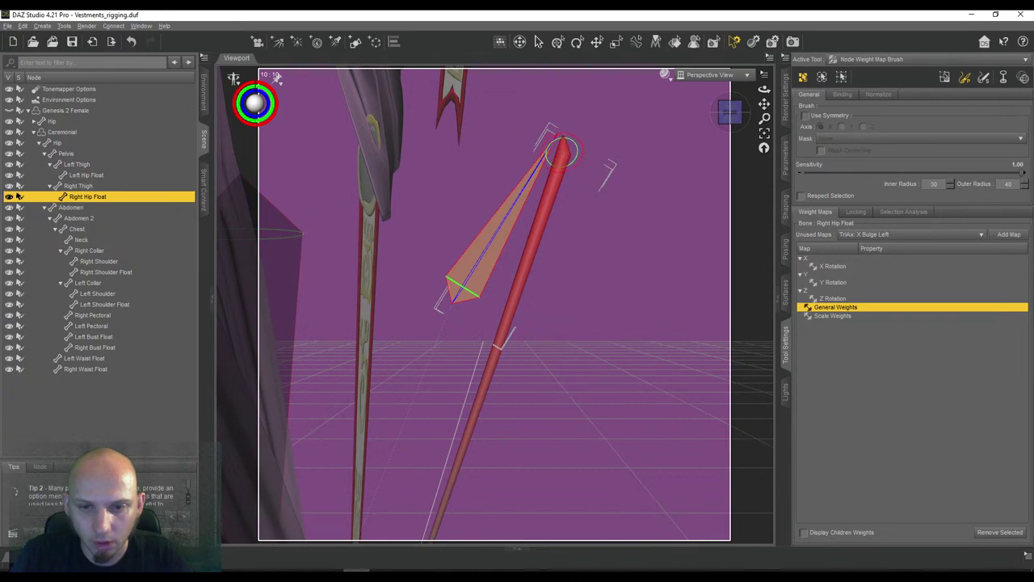
scroll(600, 171, down, 3)
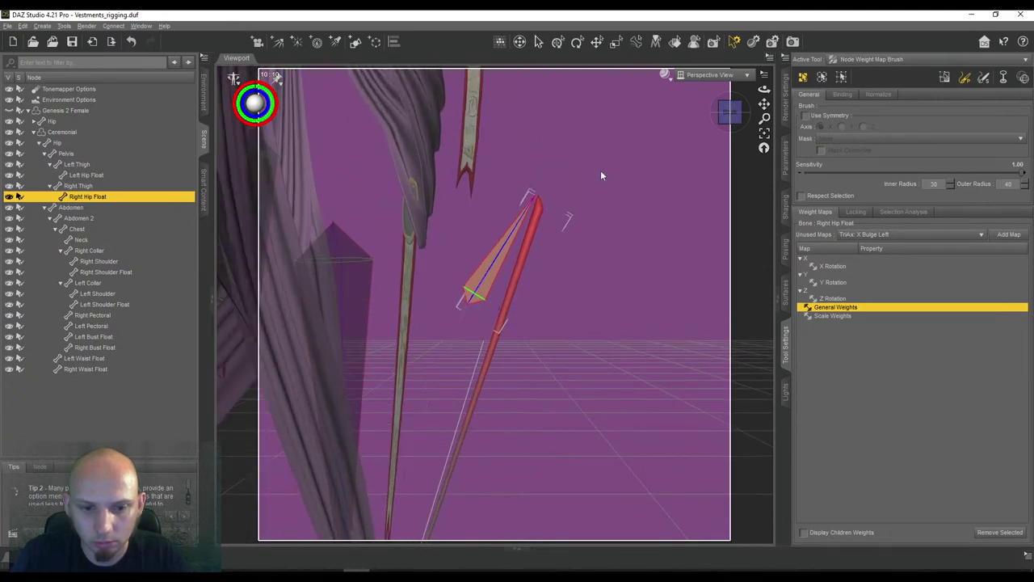
scroll(601, 172, up, 2)
drag(731, 116, 717, 117)
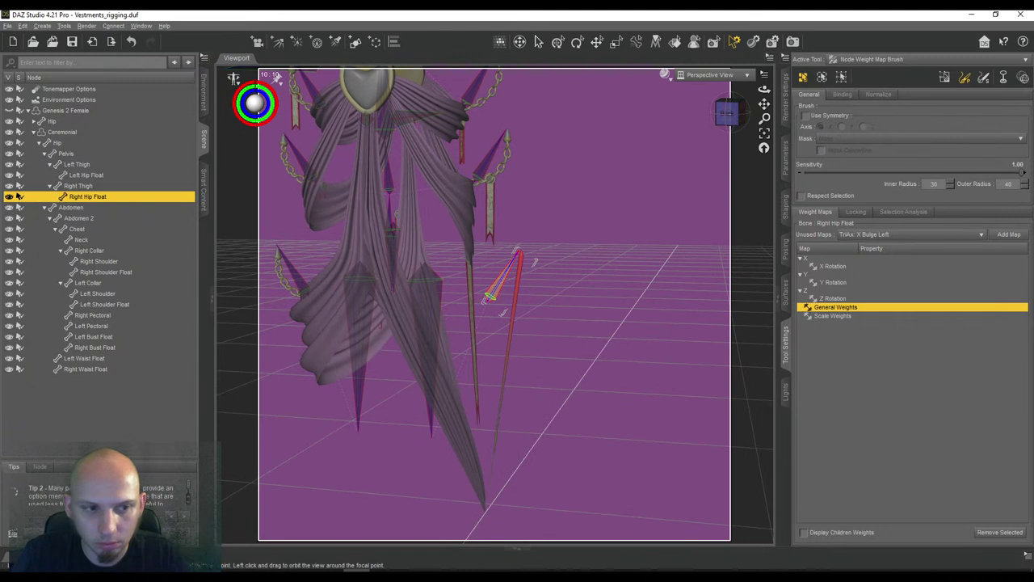
click(91, 190)
click(89, 197)
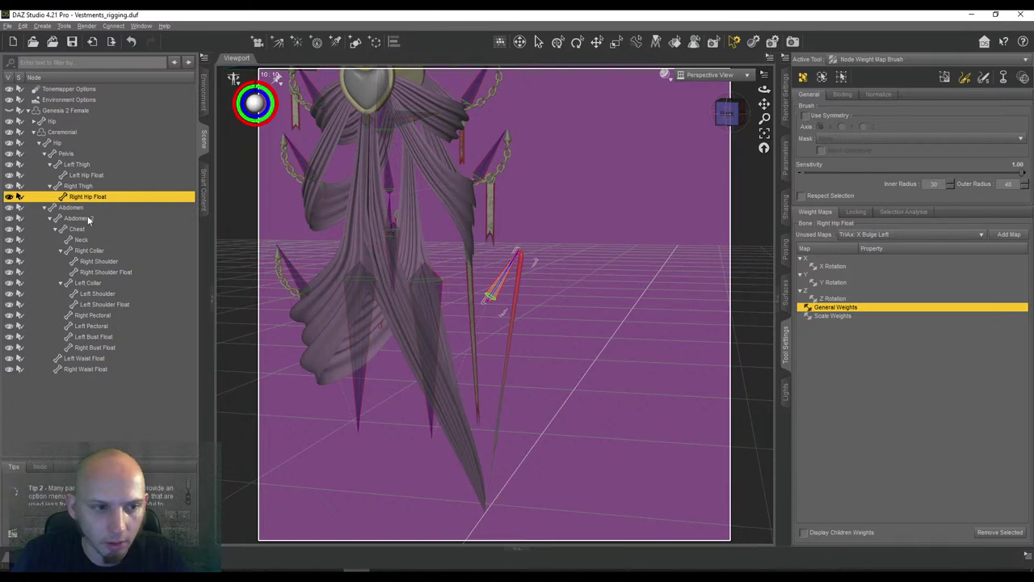
Select Right Shoulder Float and paint General weight along its chain from the pointed tip down to the cloth attachment
click(105, 272)
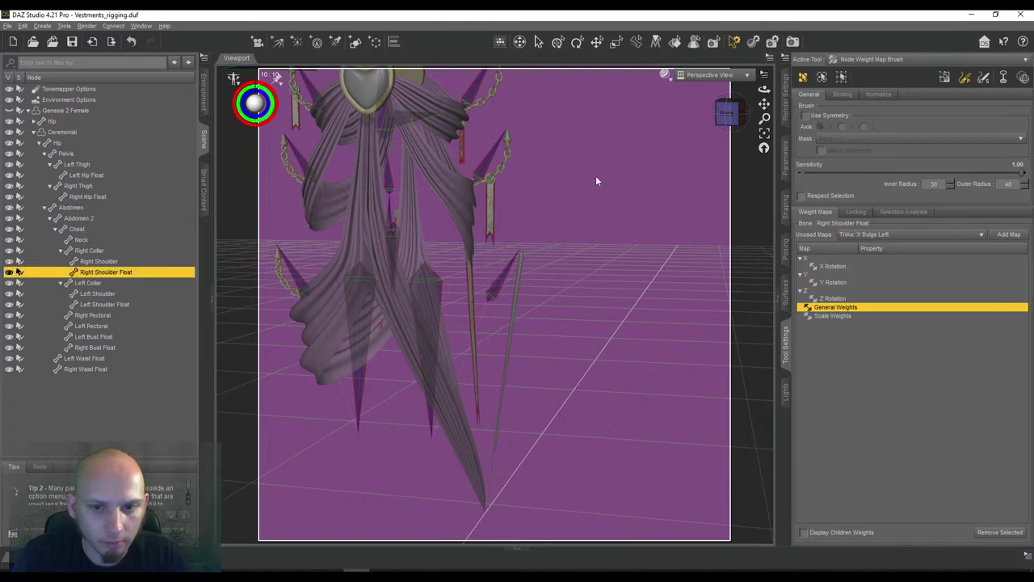
click(727, 114)
drag(764, 104, 800, 307)
scroll(631, 137, up, 1)
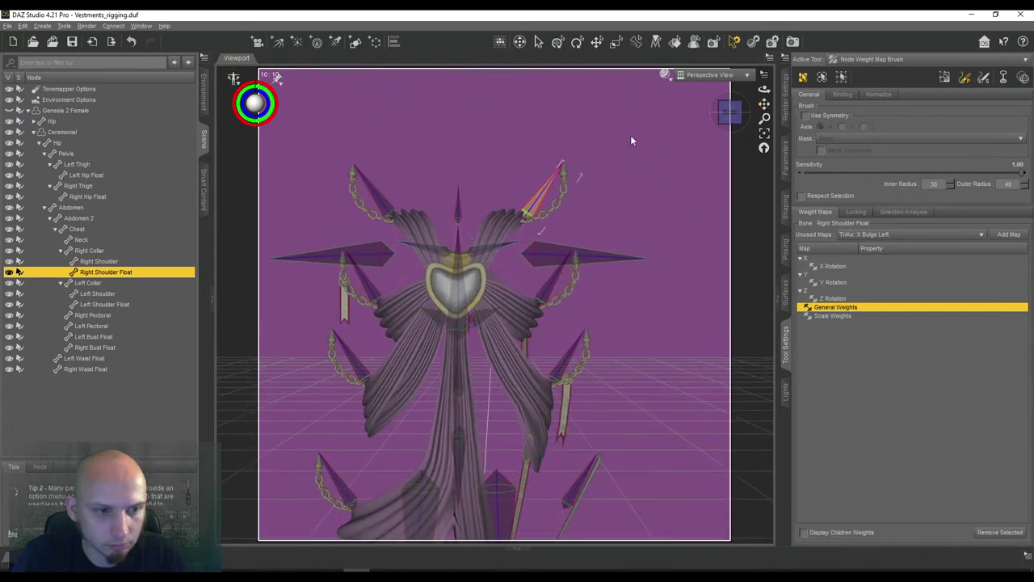
scroll(631, 141, up, 3)
drag(764, 104, 721, 240)
scroll(627, 172, up, 1)
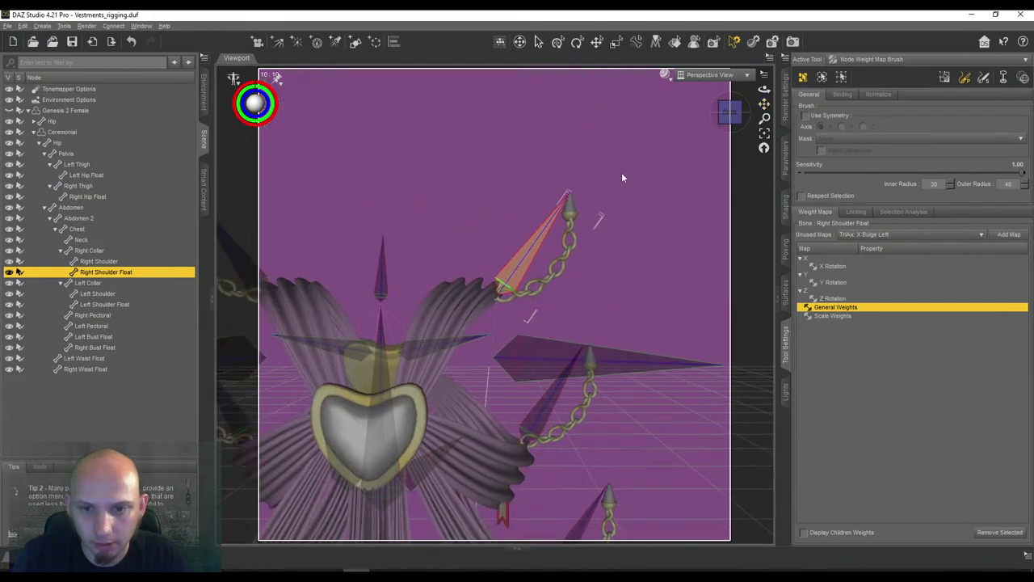
scroll(621, 172, up, 5)
scroll(621, 172, down, 4)
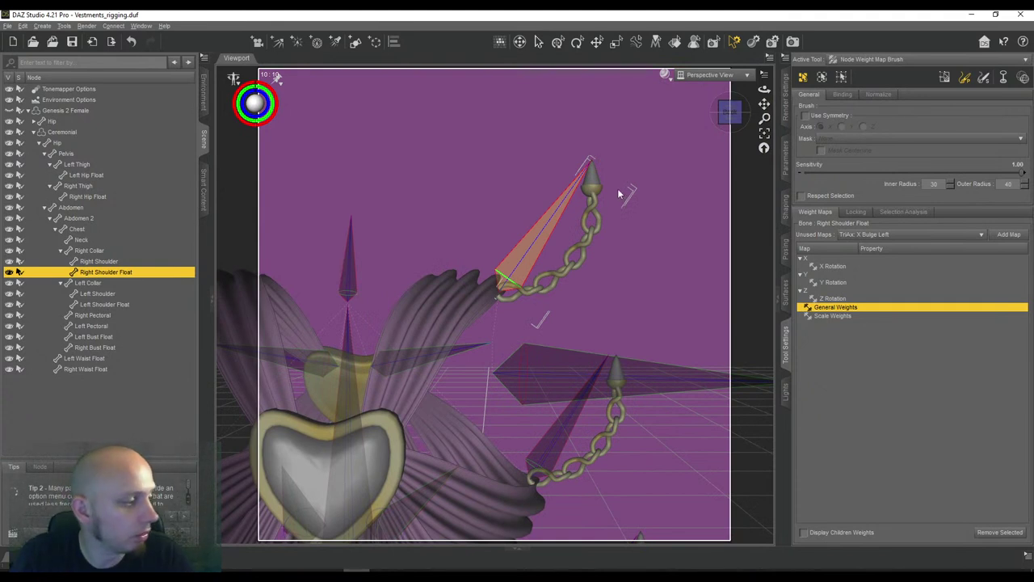
mouse_move(594, 165)
mouse_down()
mouse_move(588, 243)
mouse_move(560, 281)
mouse_move(523, 299)
mouse_up()
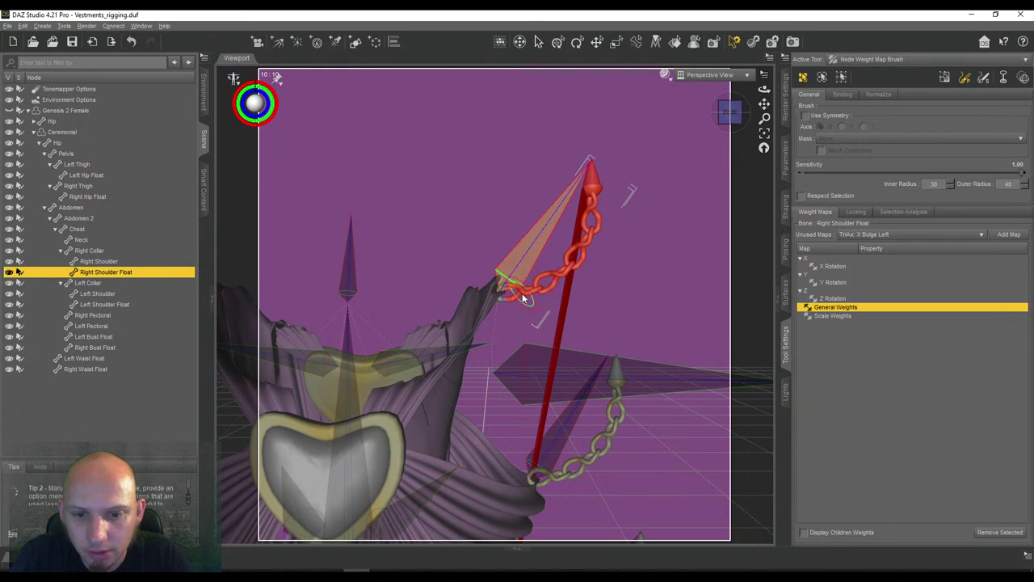
click(580, 241)
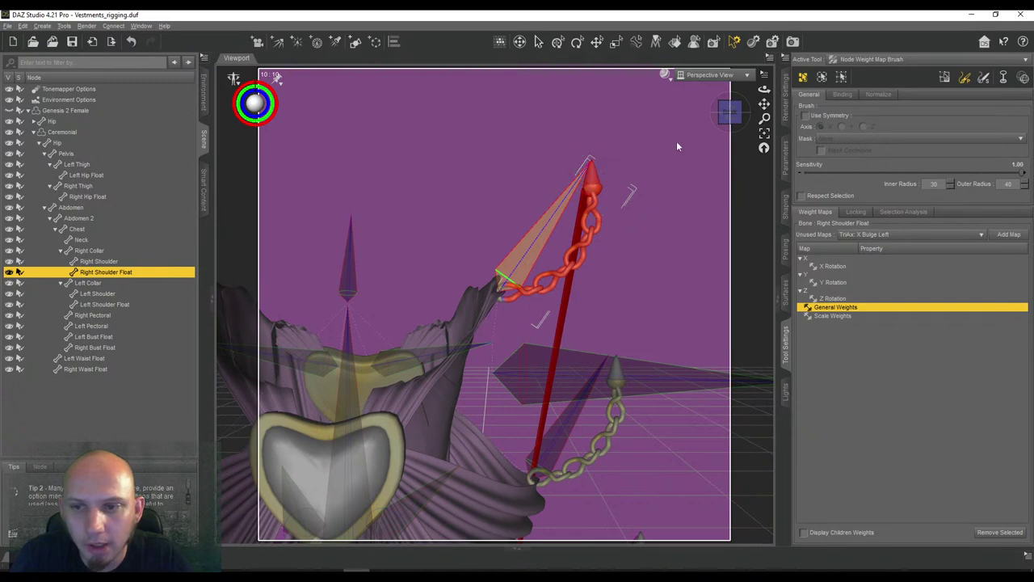
Examine the painted weights on the Right Shoulder Float chain from several angles, especially the links at the cloth attachment
drag(727, 111, 764, 108)
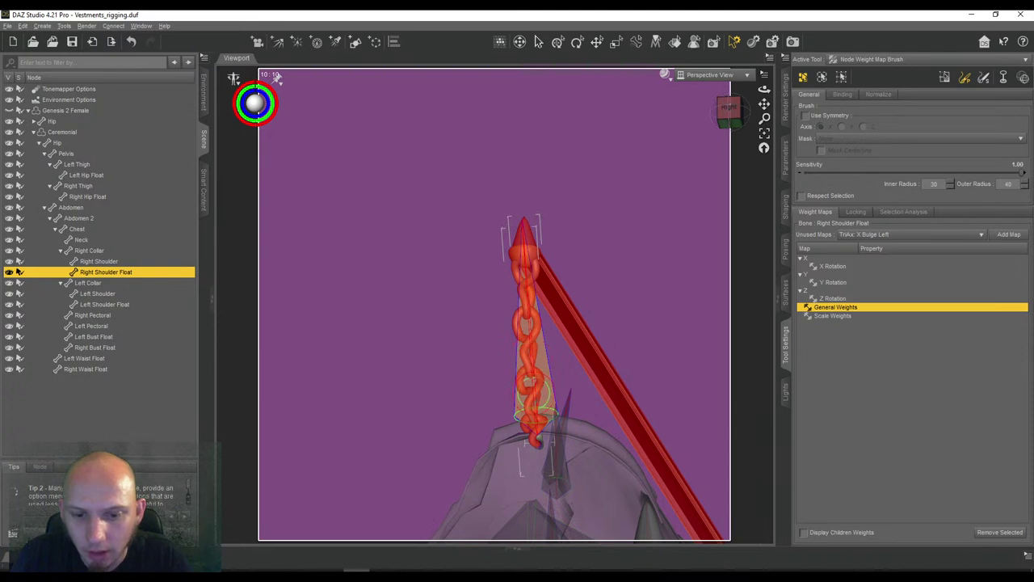
drag(764, 104, 764, 20)
drag(764, 119, 764, 59)
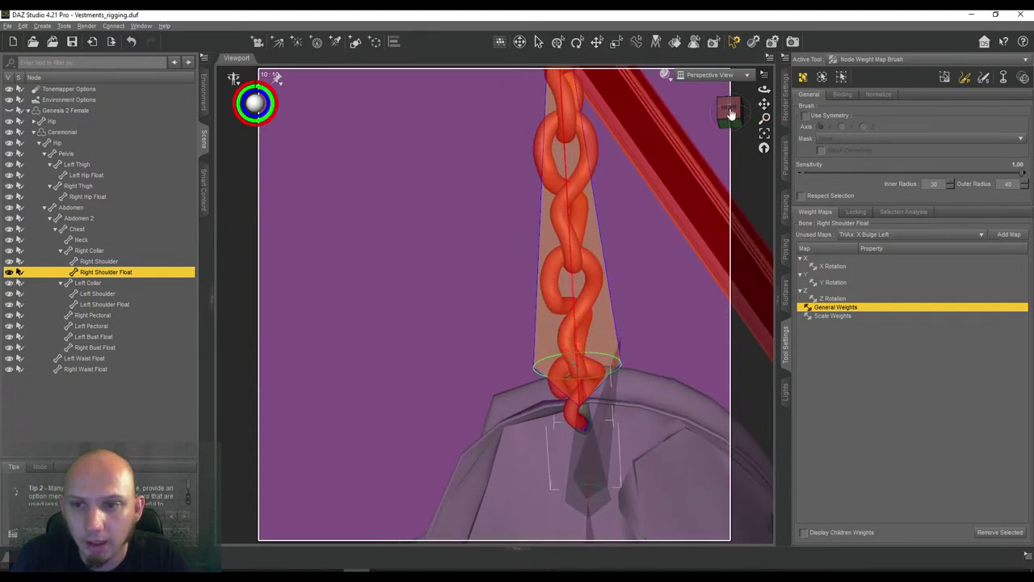
drag(728, 109, 780, 89)
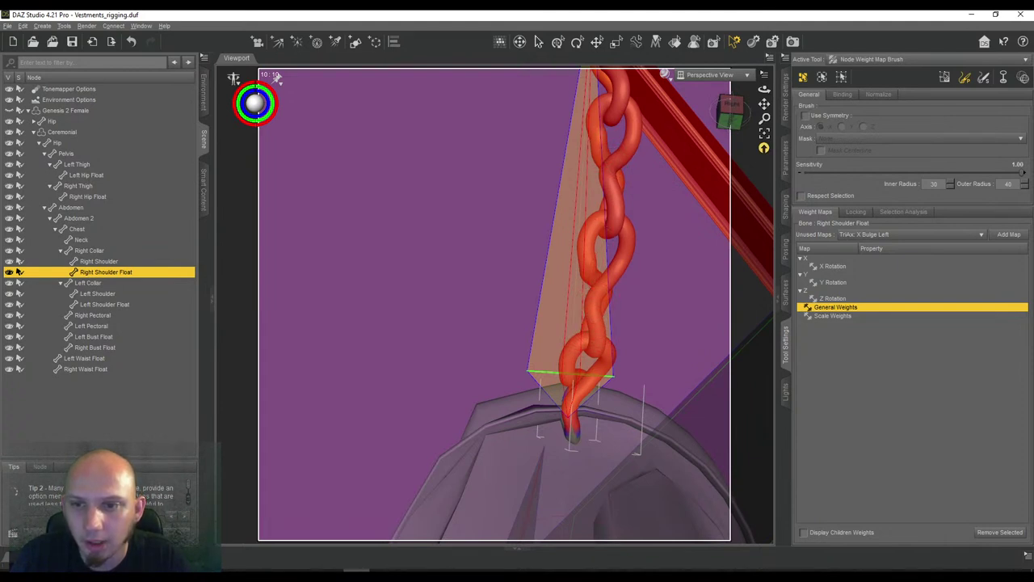
drag(731, 107, 730, 113)
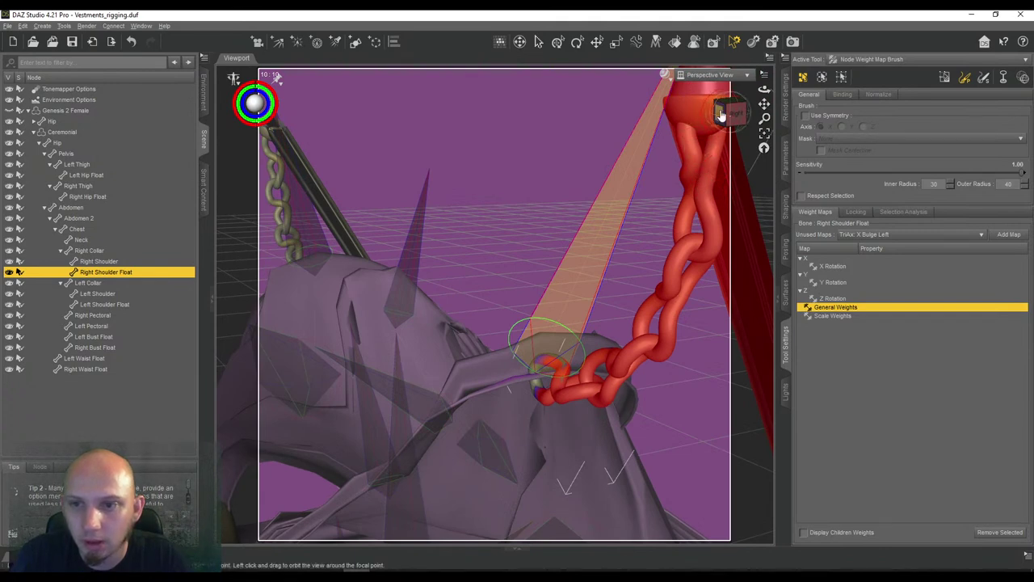
mouse_move(727, 113)
mouse_down()
mouse_move(763, 128)
mouse_move(735, 116)
mouse_up()
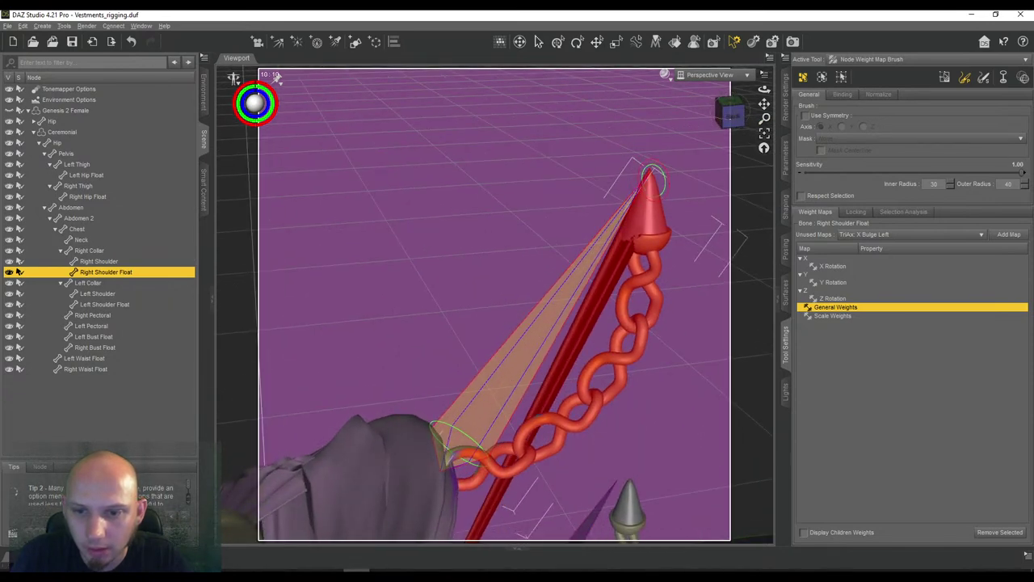
drag(765, 105, 767, 25)
drag(731, 112, 808, 265)
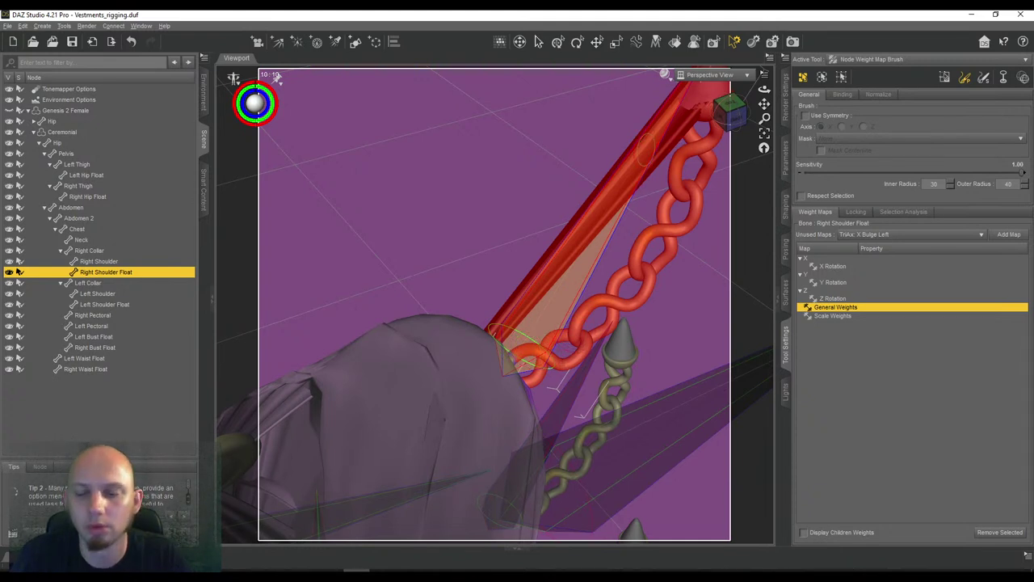
drag(741, 125, 638, 139)
drag(728, 129, 675, 91)
drag(762, 104, 762, 104)
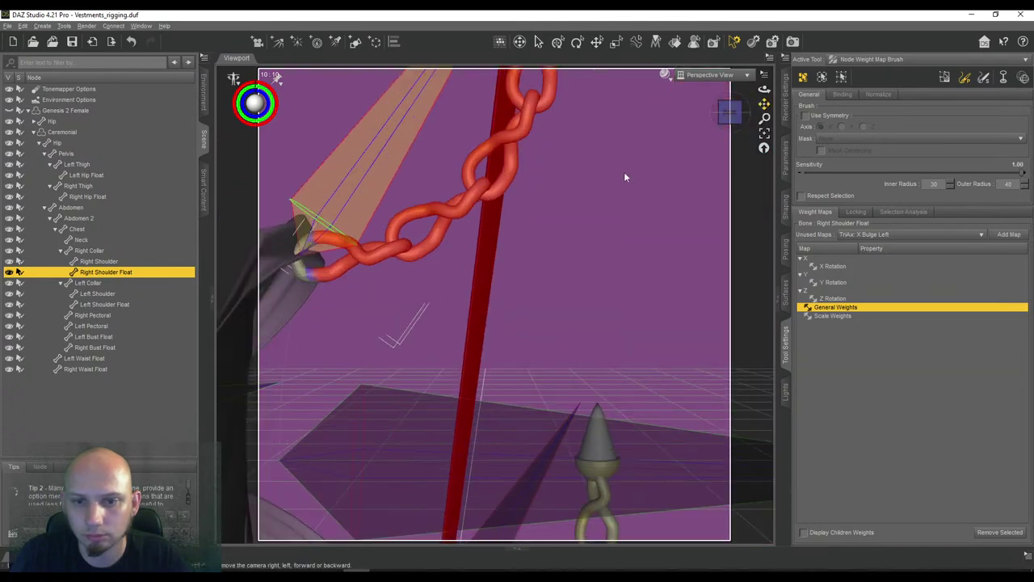
Select Left Shoulder Float, paint General weight along its chain from the cloth attachment up to the tip, and check the coverage from both sides
scroll(624, 175, down, 5)
drag(762, 104, 762, 104)
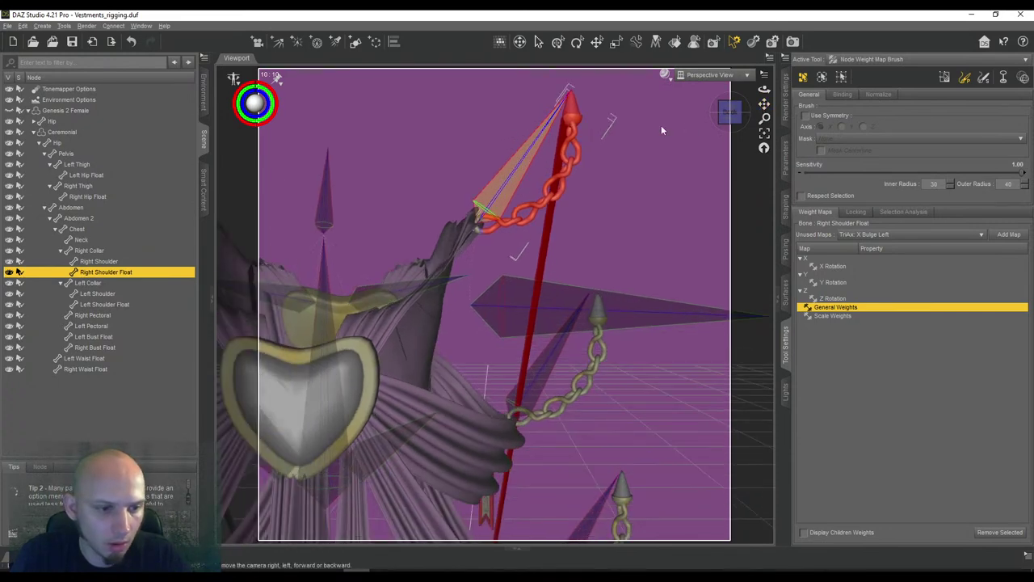
click(127, 304)
drag(764, 104, 618, 159)
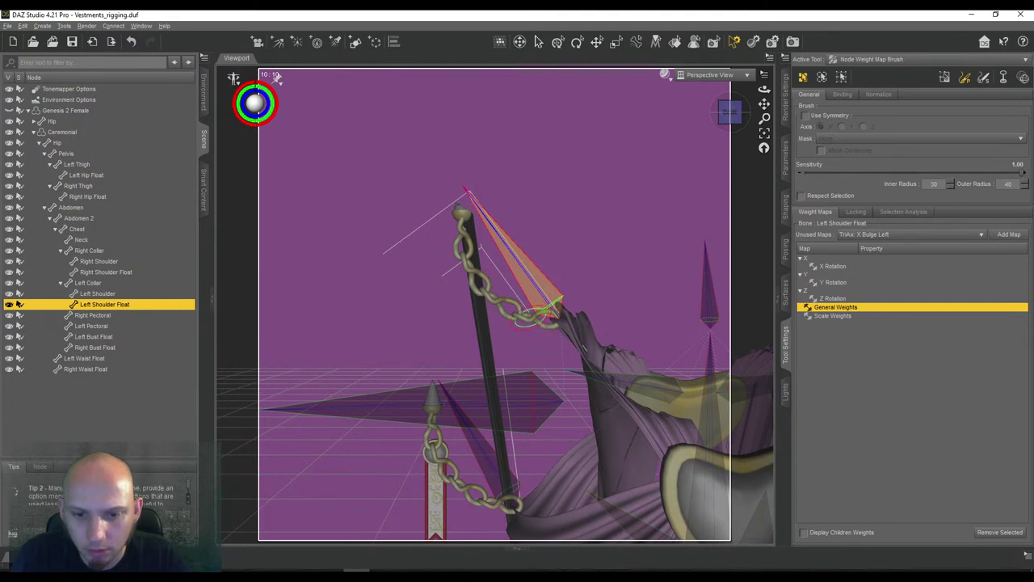
mouse_move(529, 316)
mouse_down()
mouse_move(489, 304)
mouse_move(471, 279)
mouse_move(458, 249)
mouse_move(460, 208)
mouse_up()
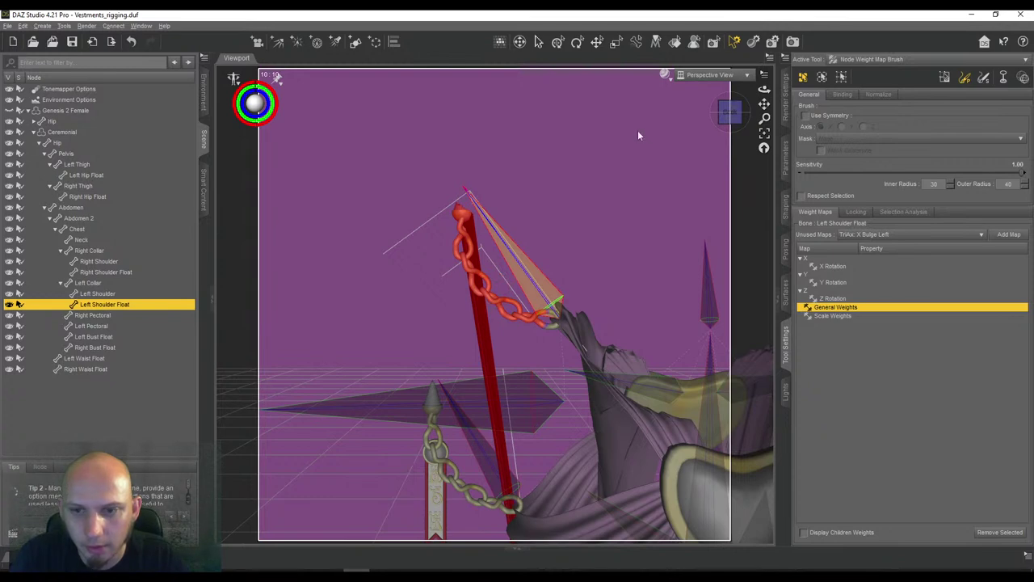
drag(726, 114, 623, 152)
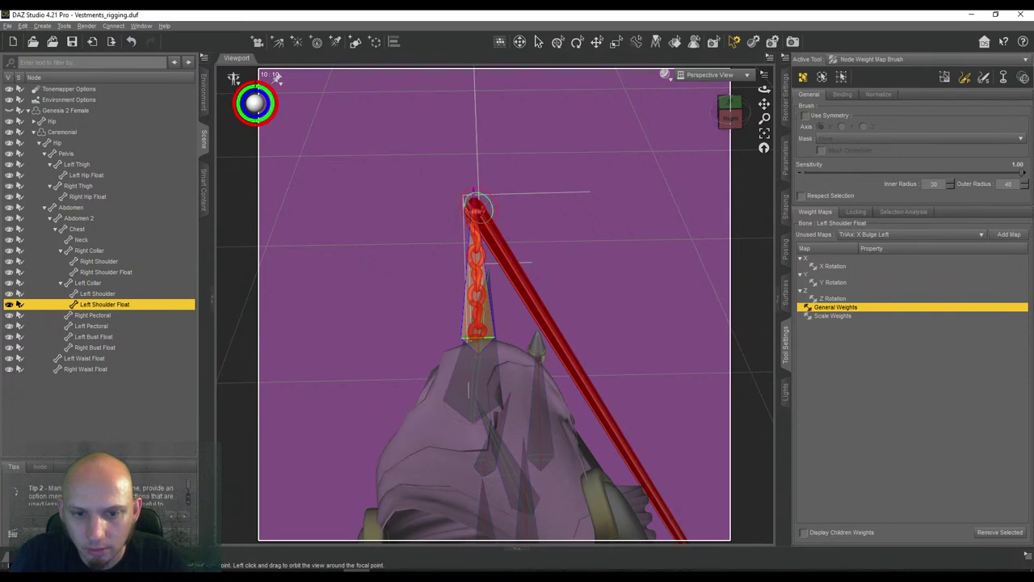
drag(736, 119, 774, 81)
drag(788, 124, 570, 212)
scroll(570, 211, up, 2)
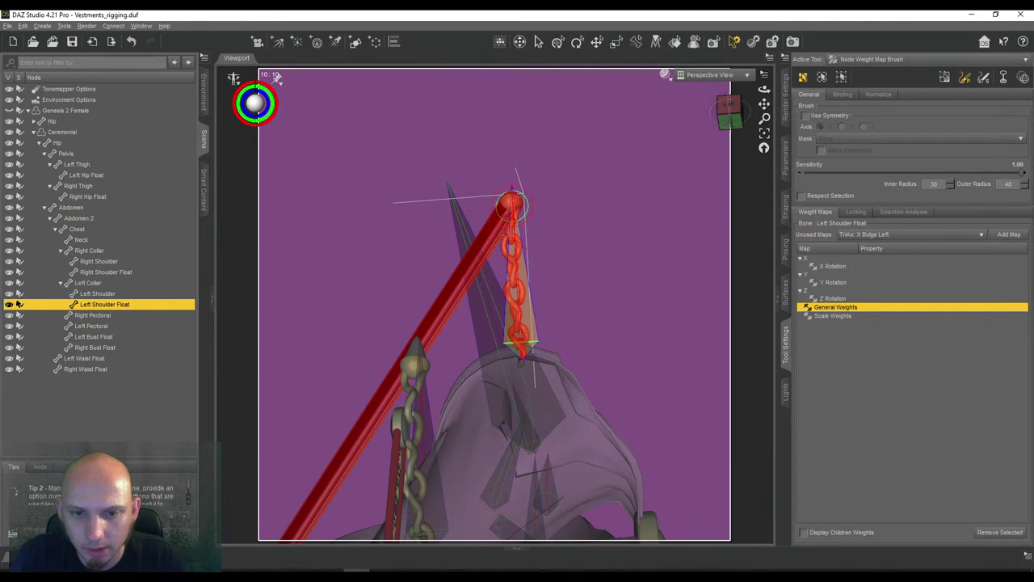
scroll(577, 212, down, 2)
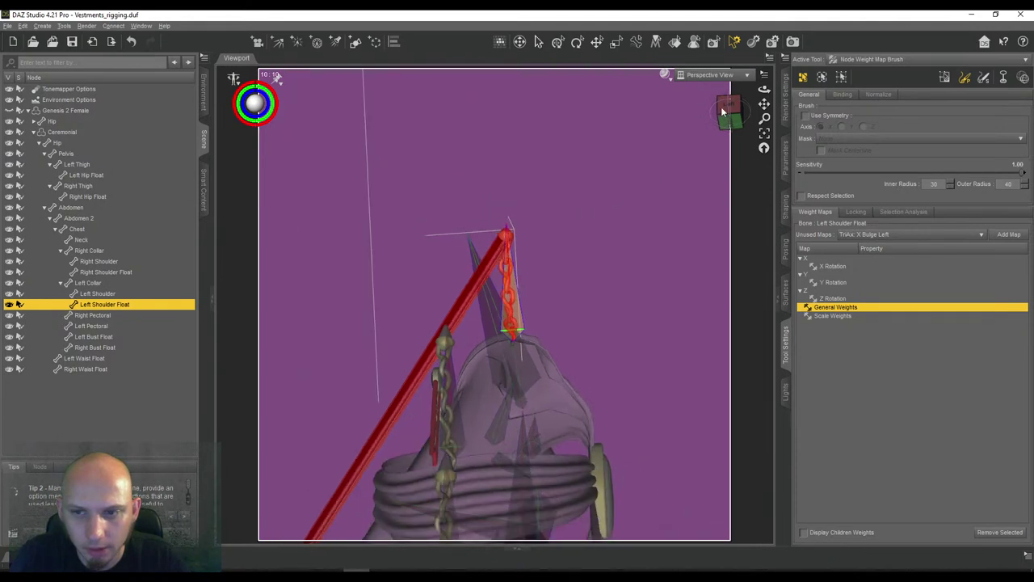
drag(723, 111, 733, 13)
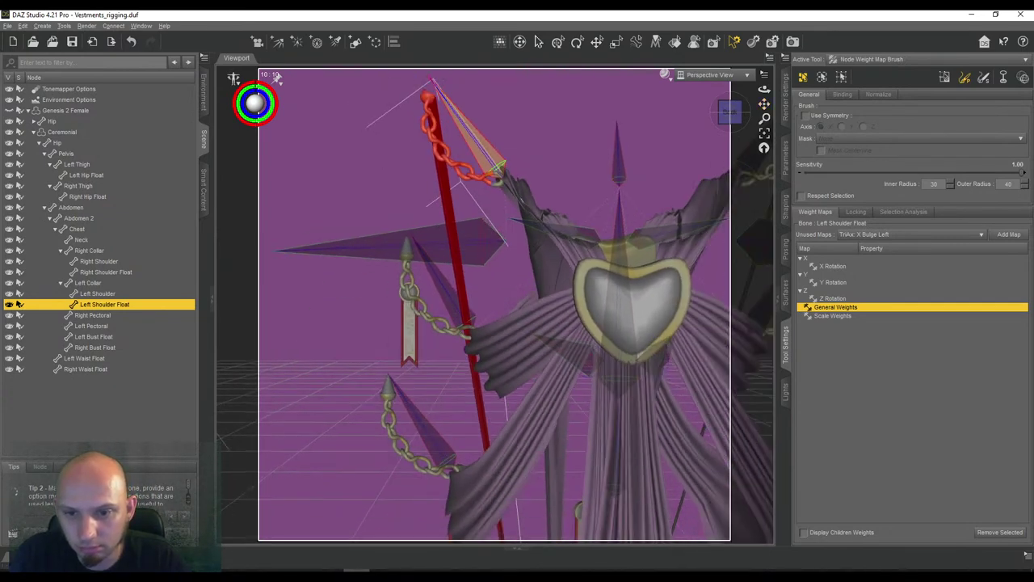
Check the Left Shoulder Float bone's painted weights on the pole and chain, and save the scene
scroll(494, 305, down, 2)
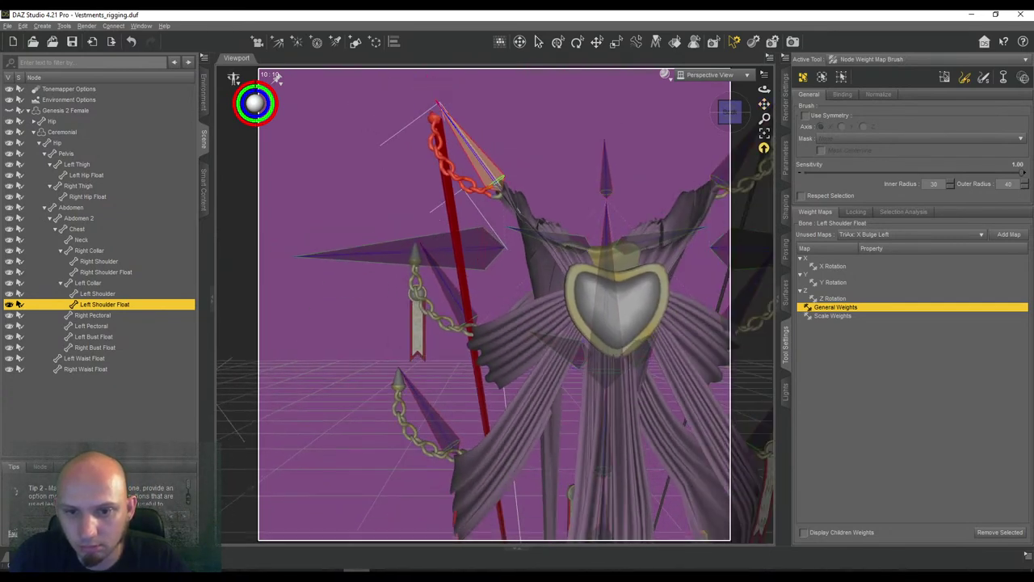
scroll(495, 305, down, 2)
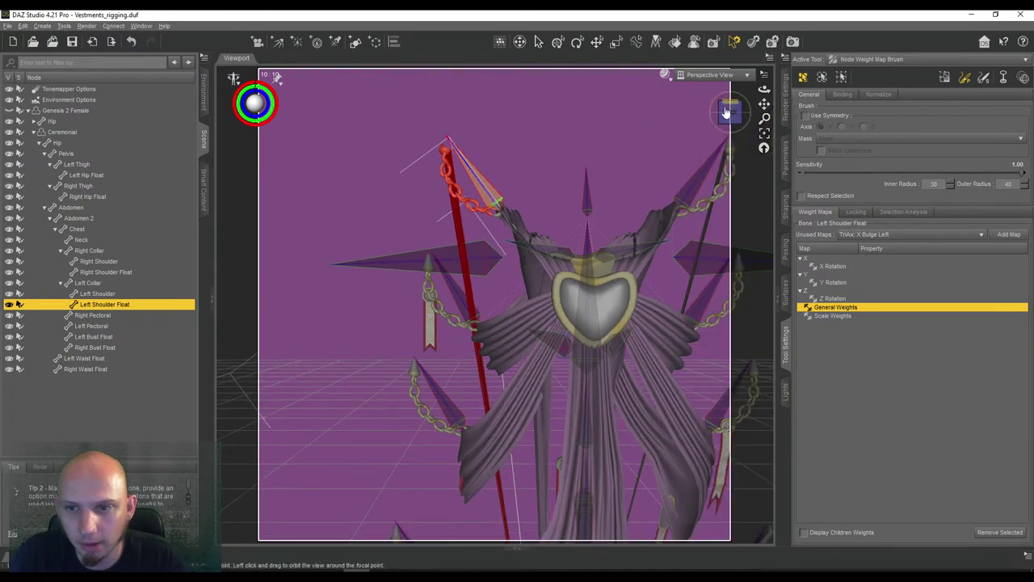
drag(764, 104, 754, 37)
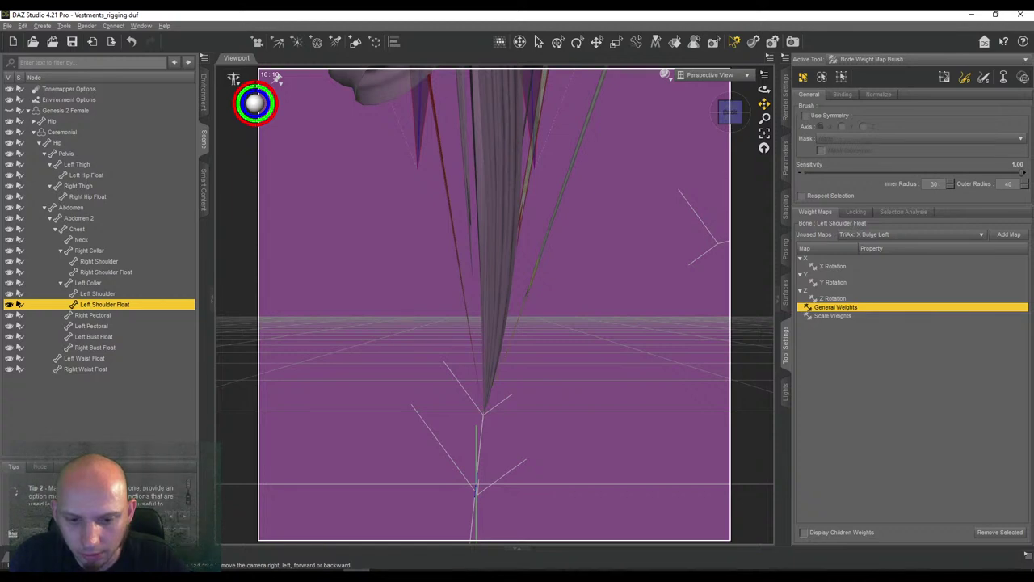
click(733, 116)
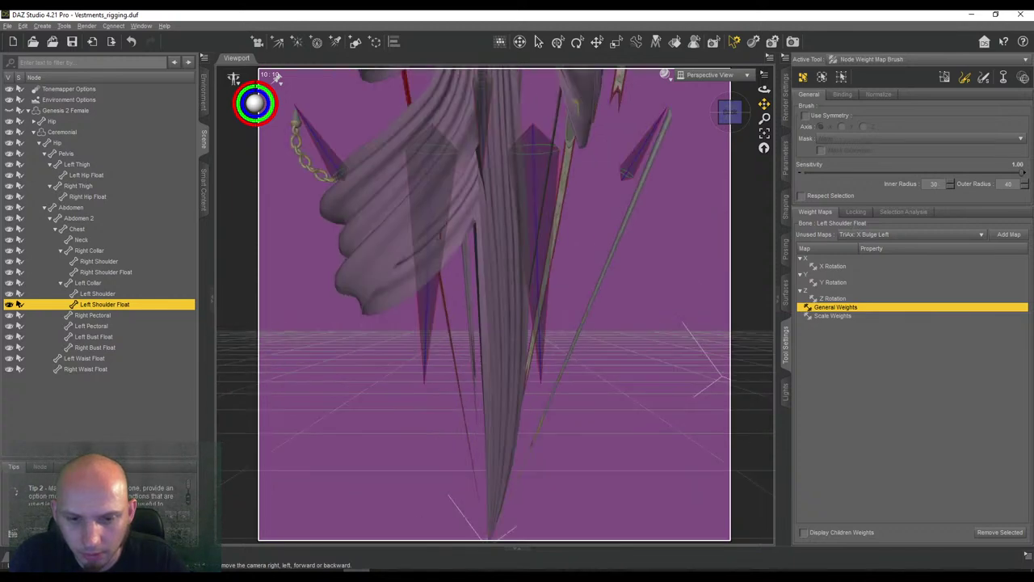
click(736, 117)
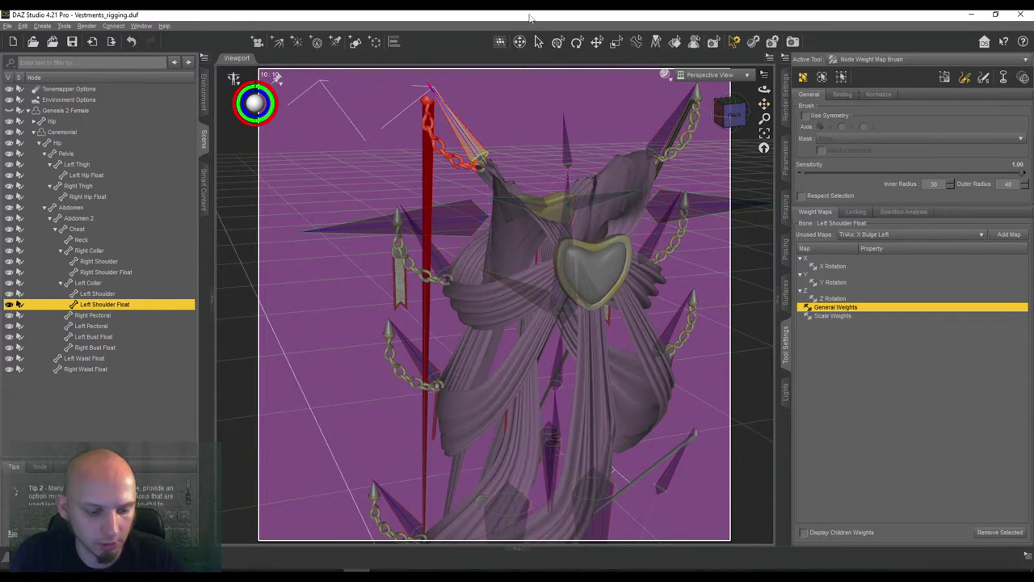
key(ctrl+s)
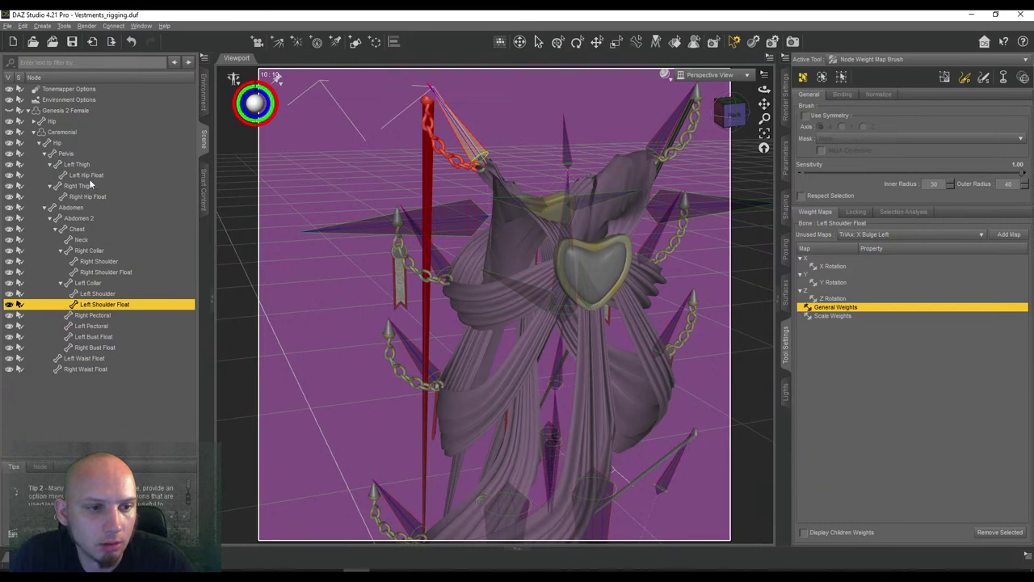
Select the Right Hip Float bone and examine its general weights along the full length of its pole
click(89, 195)
drag(730, 118, 738, 37)
click(743, 125)
drag(757, 133, 730, 85)
mouse_move(764, 118)
mouse_down()
mouse_move(765, 139)
mouse_move(734, 112)
mouse_move(763, 106)
mouse_up()
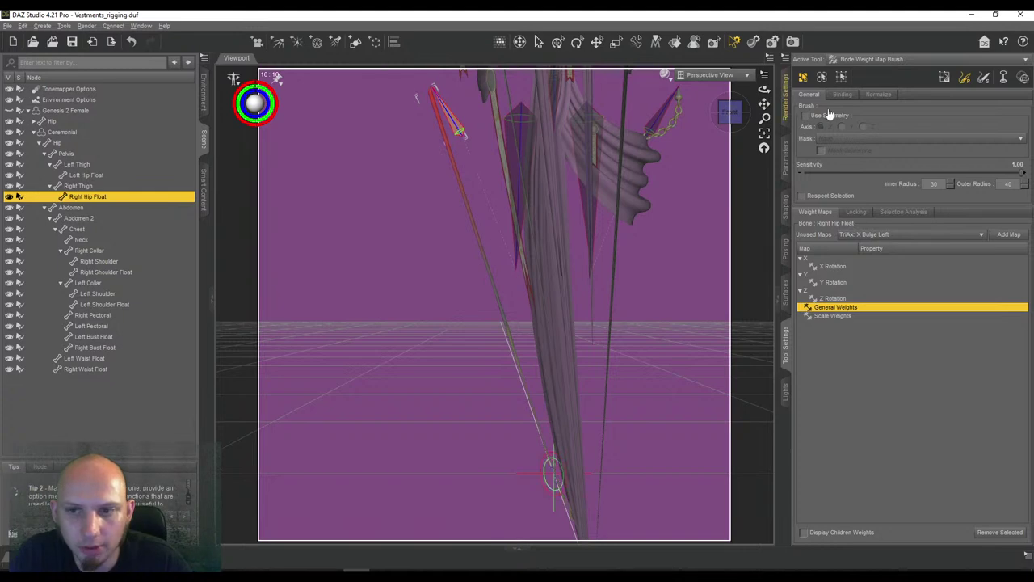
drag(765, 104, 754, 272)
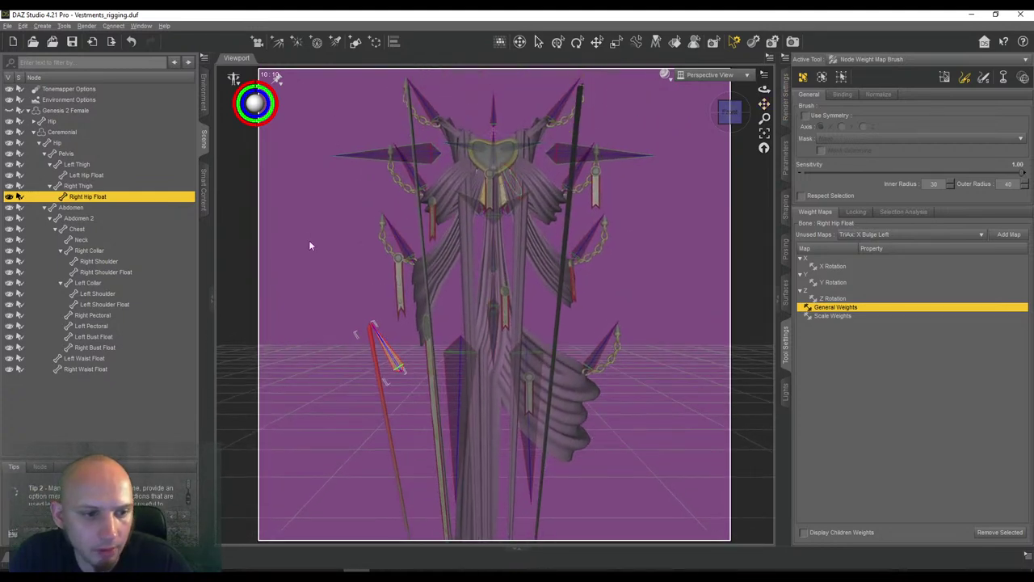
Select the Left Bust Float bone and paint its general weights onto the spike, chain, medallion and hanging banner
click(94, 336)
drag(764, 104, 764, 34)
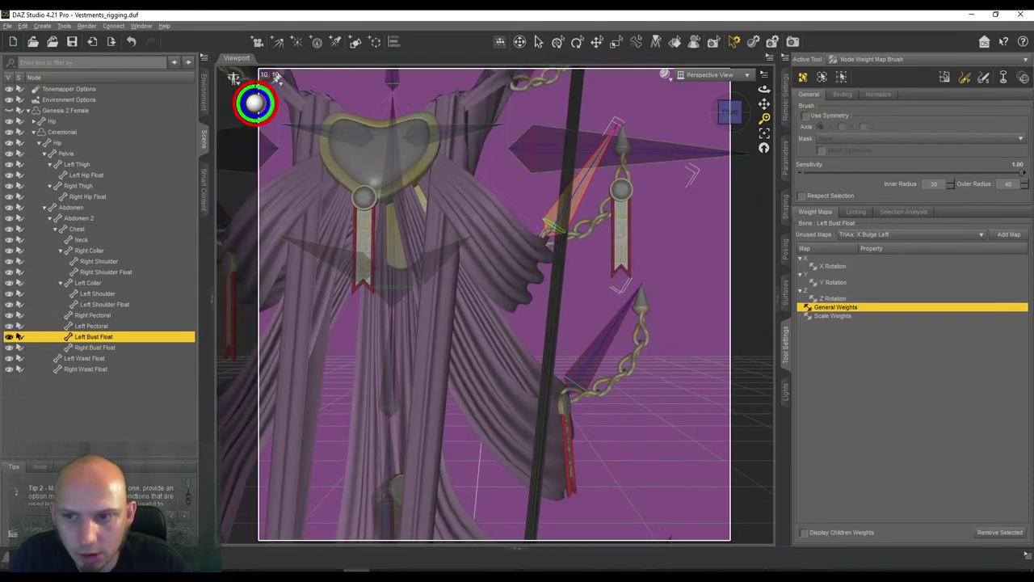
drag(765, 105, 698, 171)
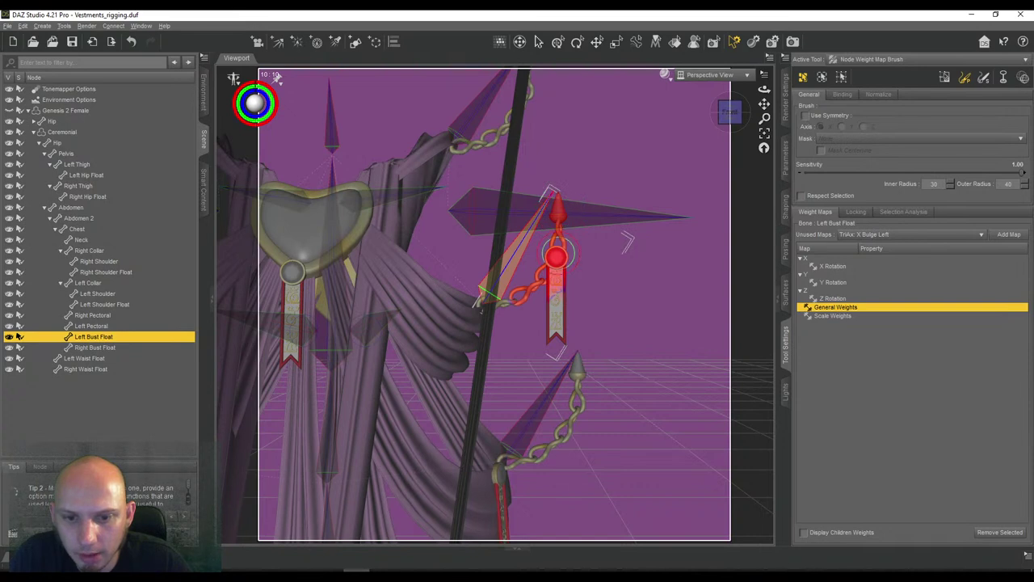
drag(558, 254, 557, 292)
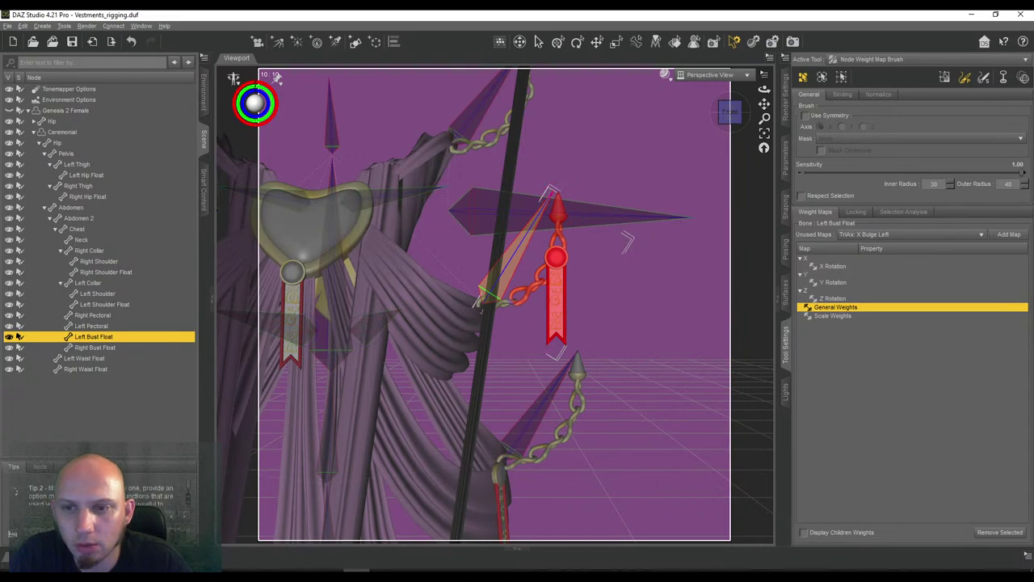
Paint the Left Bust Float weights over the remaining chain links toward the cloth, covering their side, underside and back faces
drag(730, 112, 680, 116)
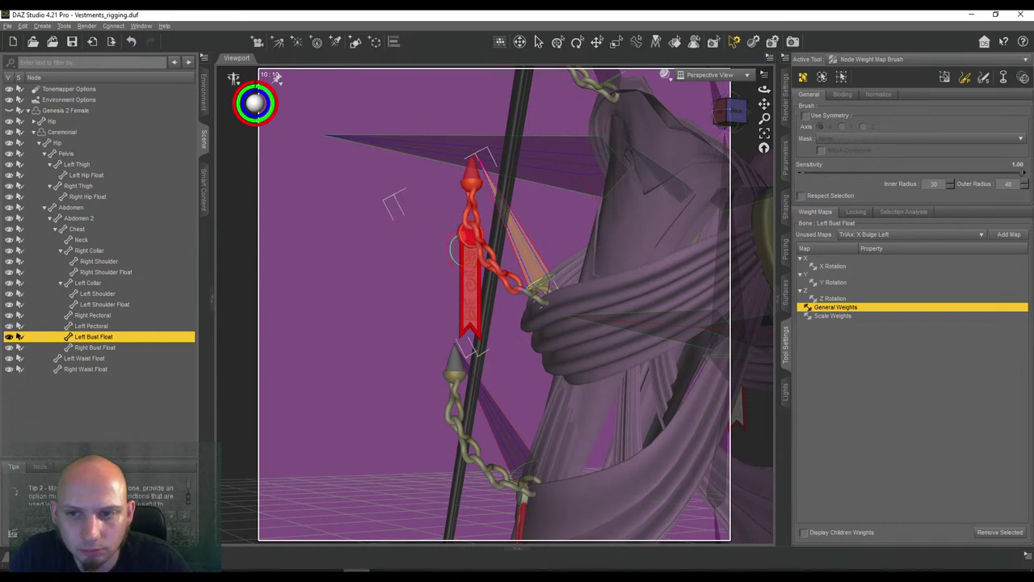
drag(736, 111, 702, 135)
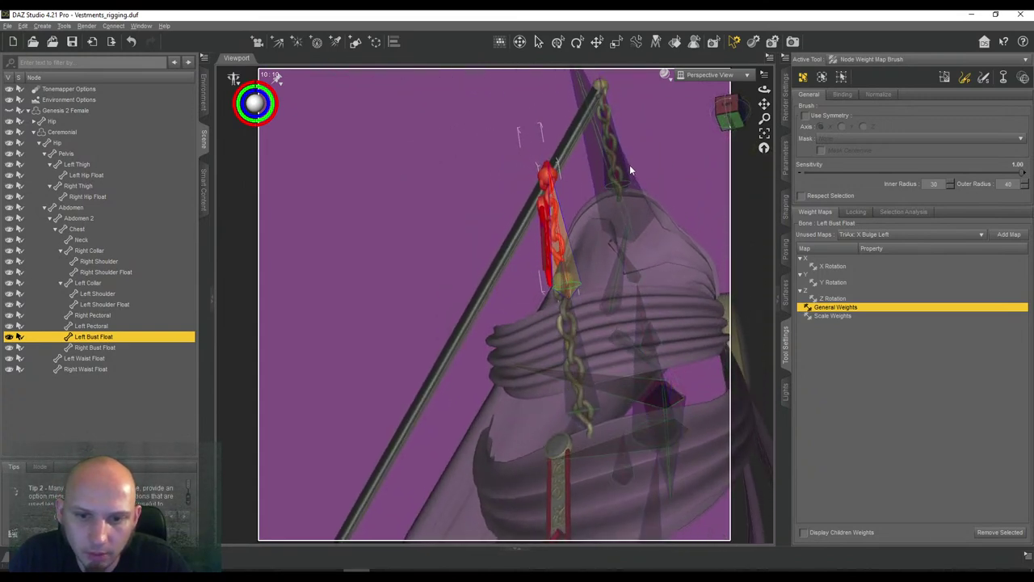
scroll(629, 173, up, 5)
drag(764, 105, 708, 198)
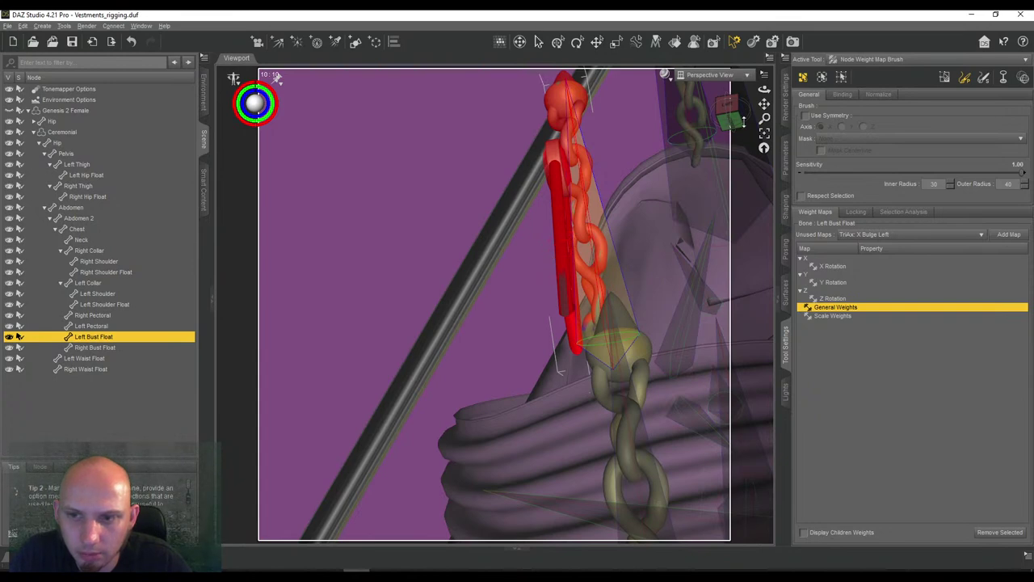
drag(730, 121, 699, 114)
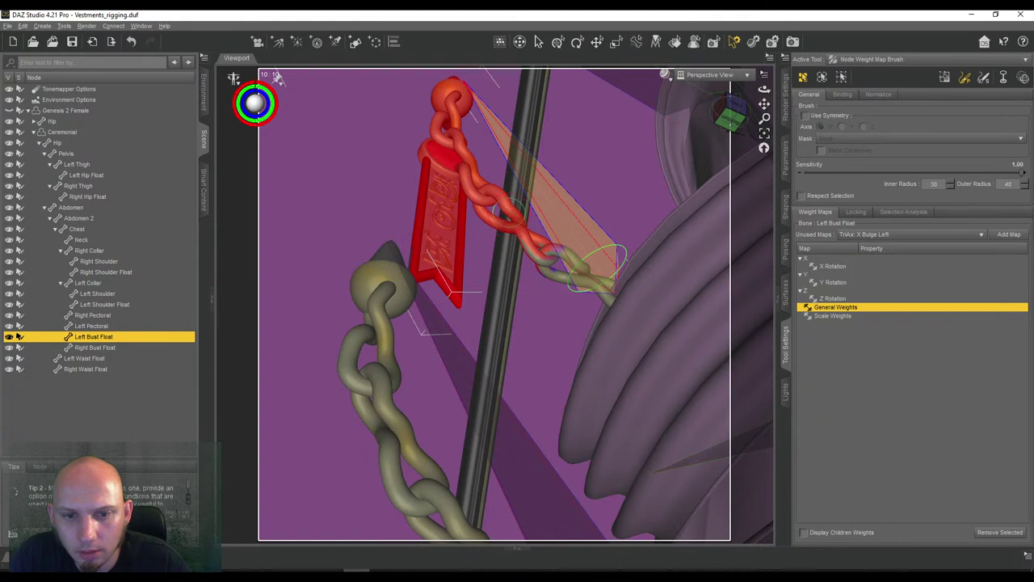
mouse_move(557, 252)
mouse_down()
mouse_move(561, 244)
mouse_move(580, 263)
mouse_move(602, 259)
mouse_move(553, 262)
mouse_move(543, 246)
mouse_move(551, 278)
mouse_up()
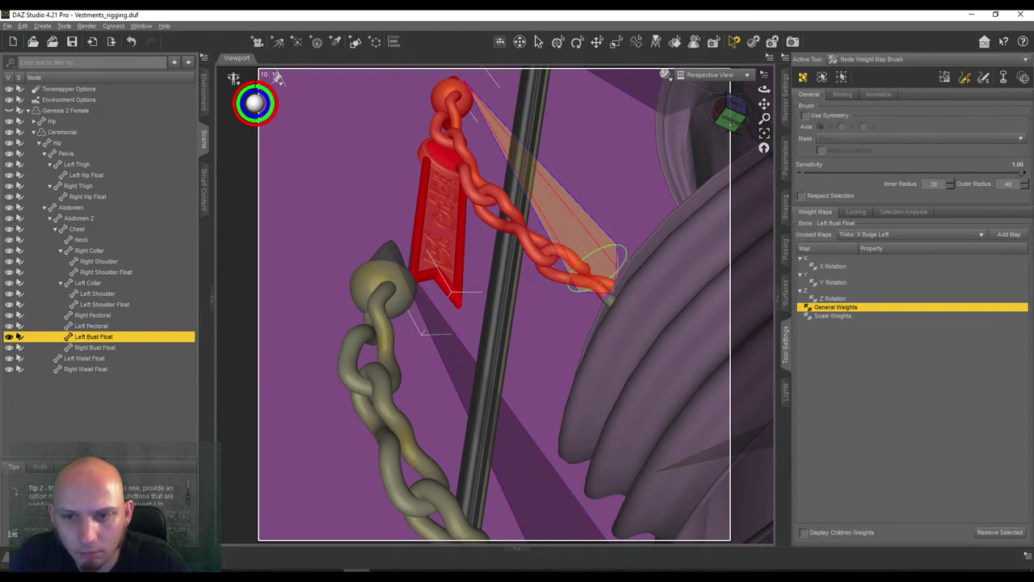
mouse_move(738, 117)
mouse_down()
mouse_move(727, 79)
mouse_move(723, 110)
mouse_up()
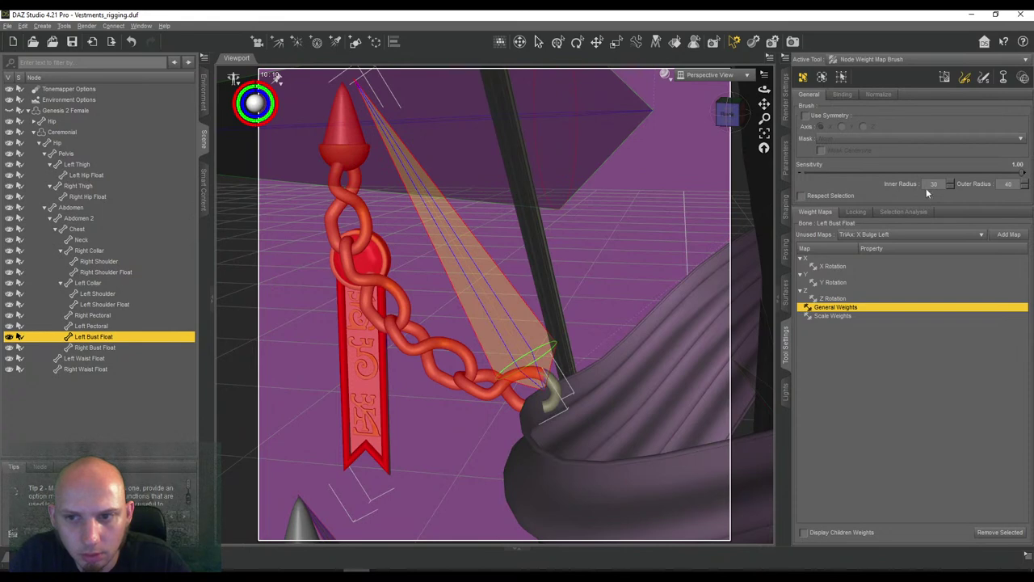
drag(725, 113, 638, 117)
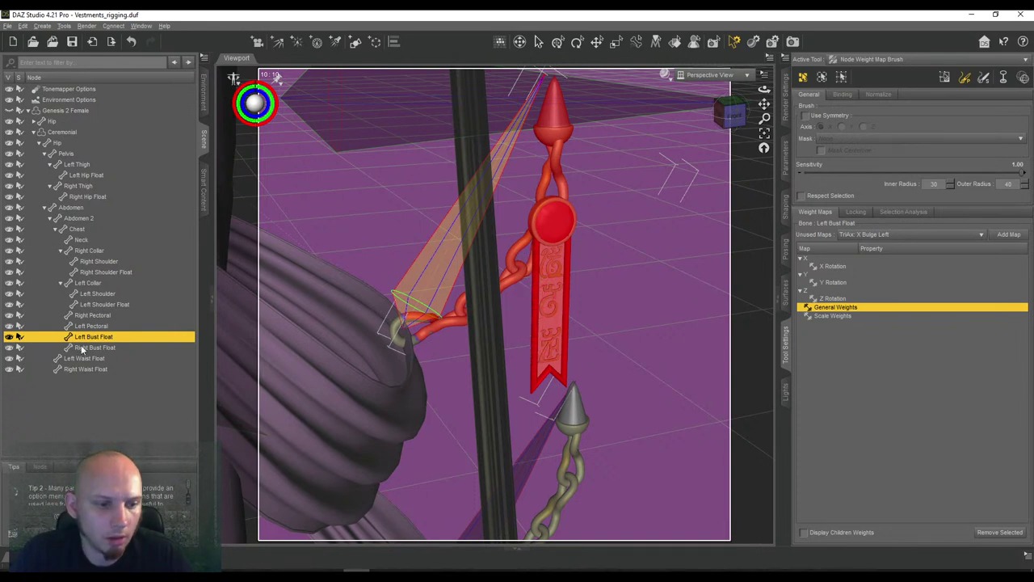
Select the Right Bust Float bone for weight painting and save the scene
click(19, 346)
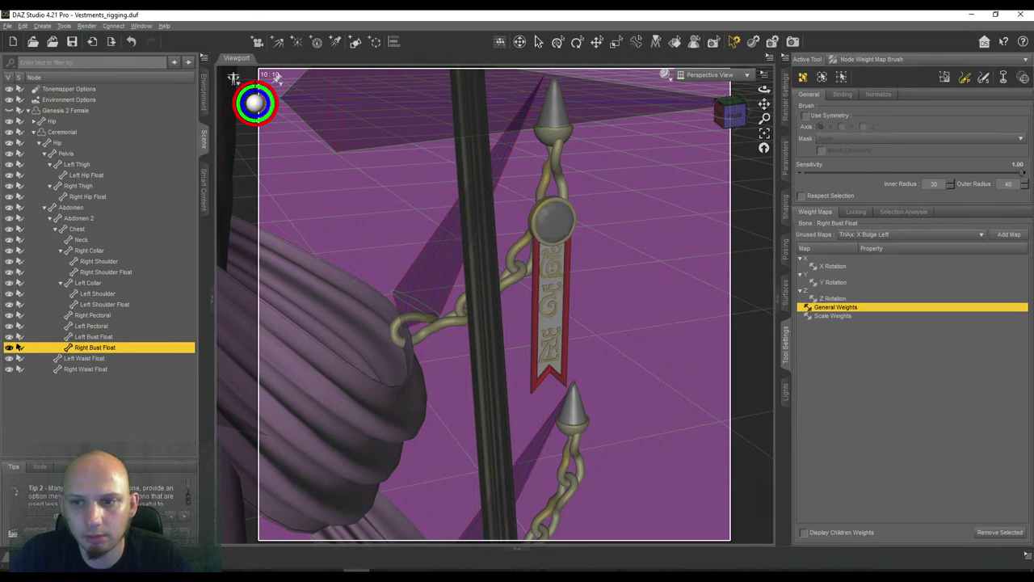
drag(736, 118, 950, 74)
click(730, 114)
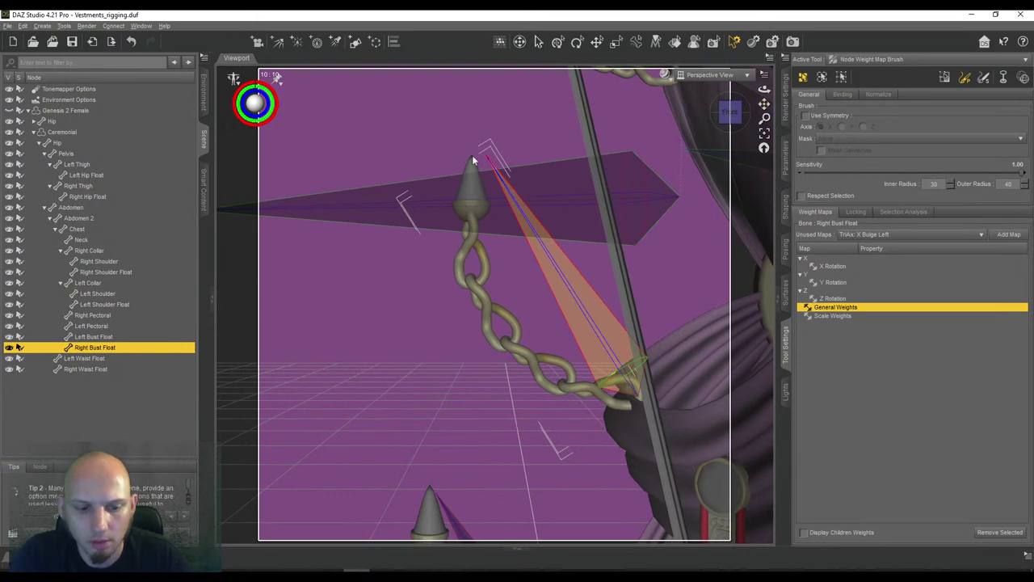
key(ctrl+s)
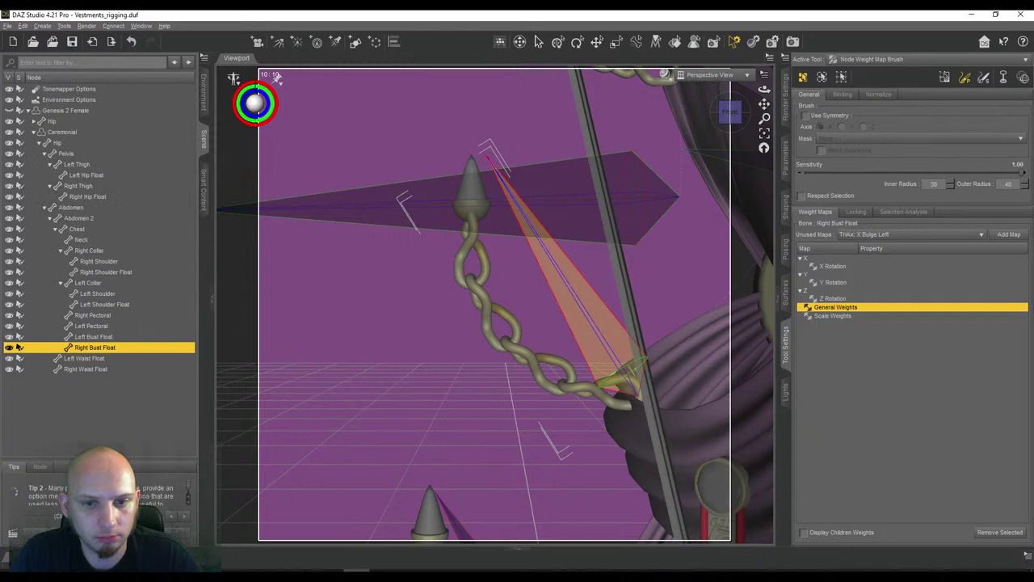
Paint the Right Bust Float general weights onto the spike and link by link down the chain toward the cloth
drag(472, 161, 470, 231)
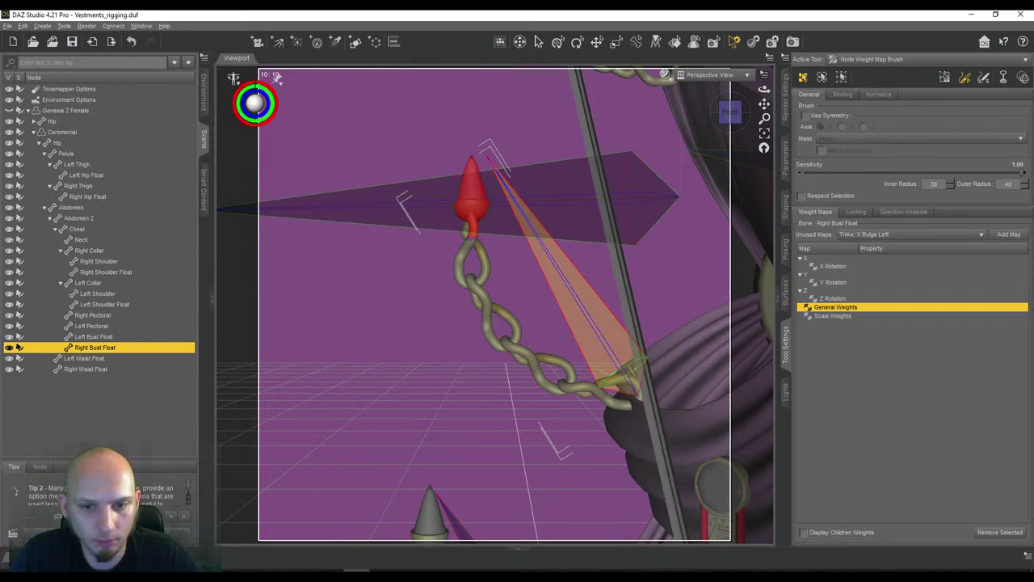
drag(469, 231, 458, 276)
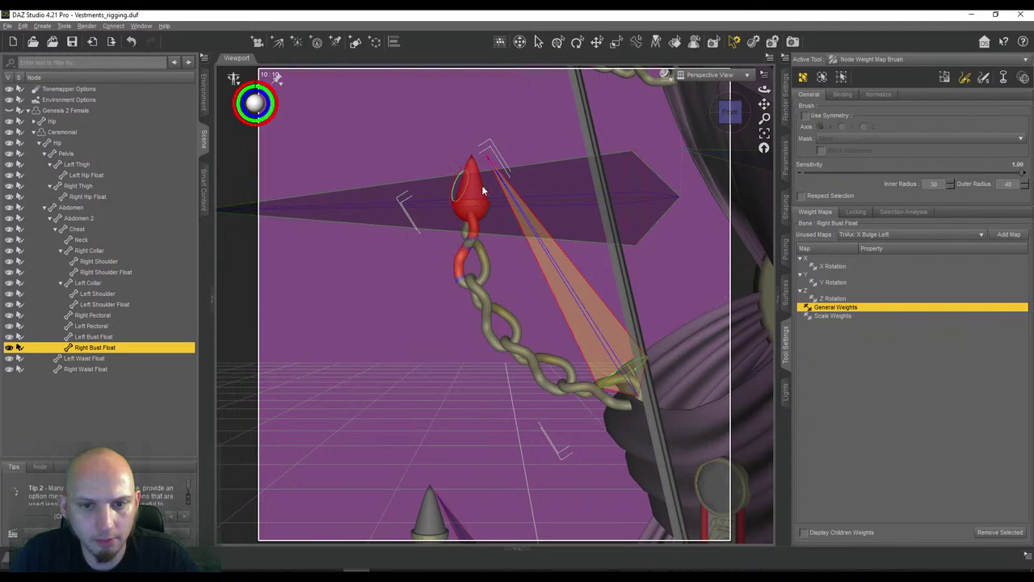
drag(472, 231, 480, 279)
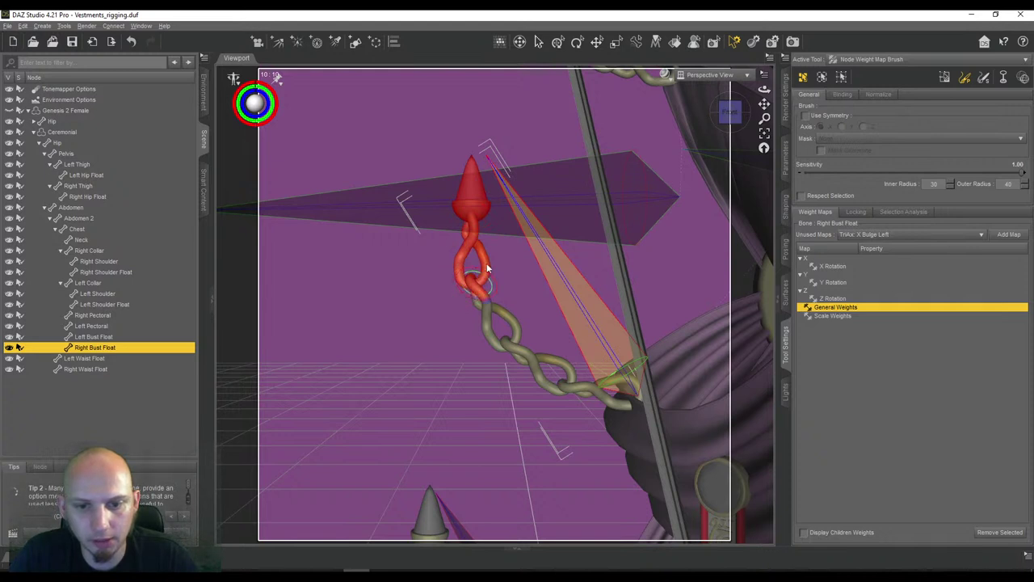
mouse_move(480, 295)
mouse_down()
mouse_move(516, 329)
mouse_move(511, 342)
mouse_up()
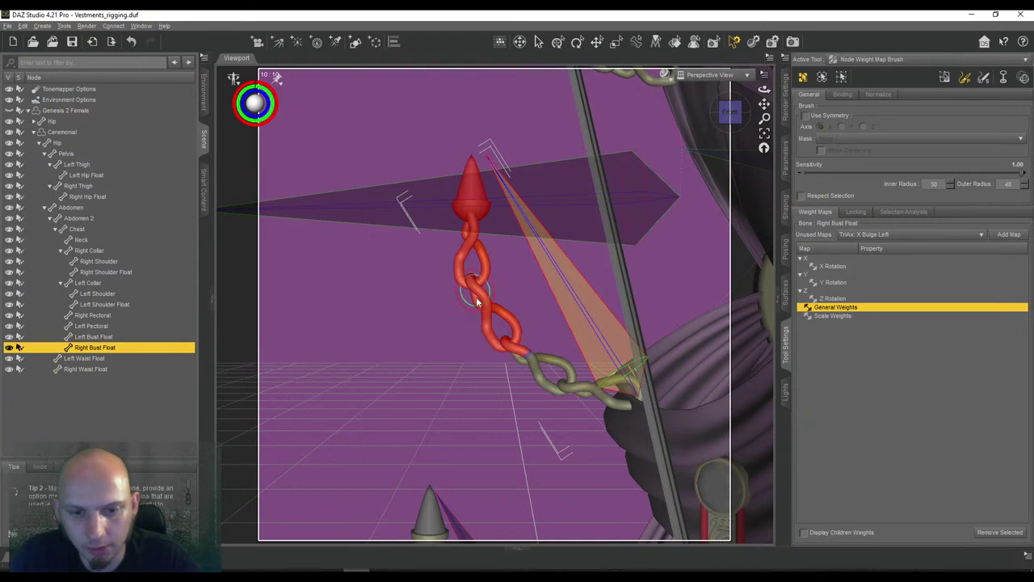
drag(519, 353, 526, 360)
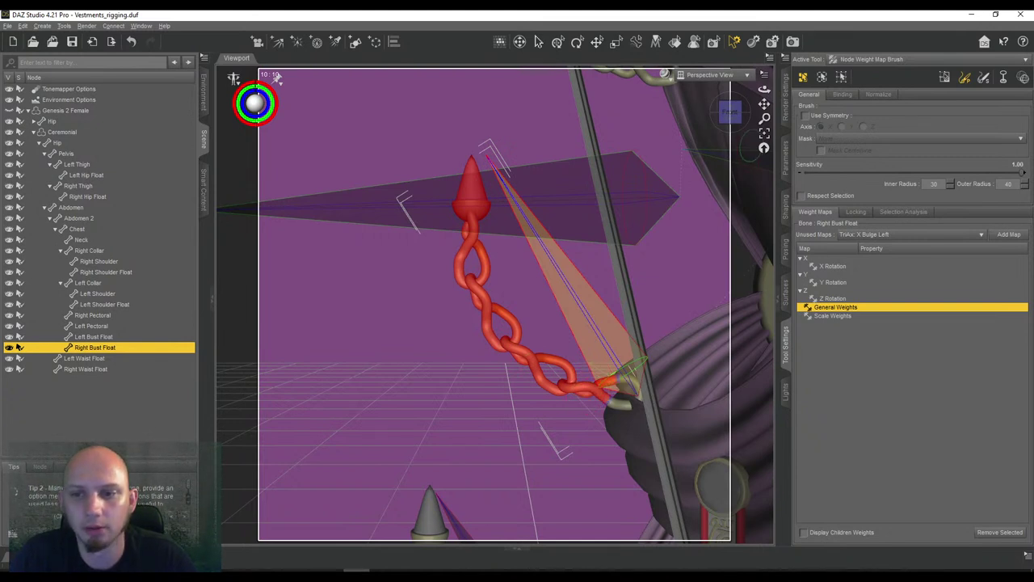
Fill in the Right Bust Float weights on the unpainted back and underside of the spike and chain
drag(726, 122, 687, 166)
drag(764, 90, 802, 83)
mouse_move(446, 143)
mouse_down()
mouse_move(435, 157)
mouse_move(451, 157)
mouse_move(430, 151)
mouse_move(428, 168)
mouse_up()
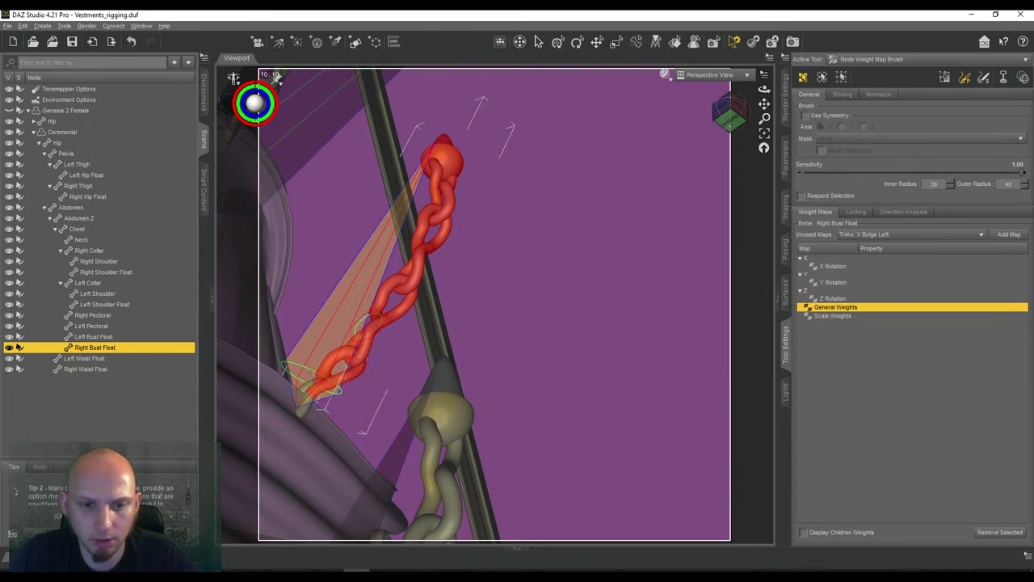
drag(731, 117, 682, 125)
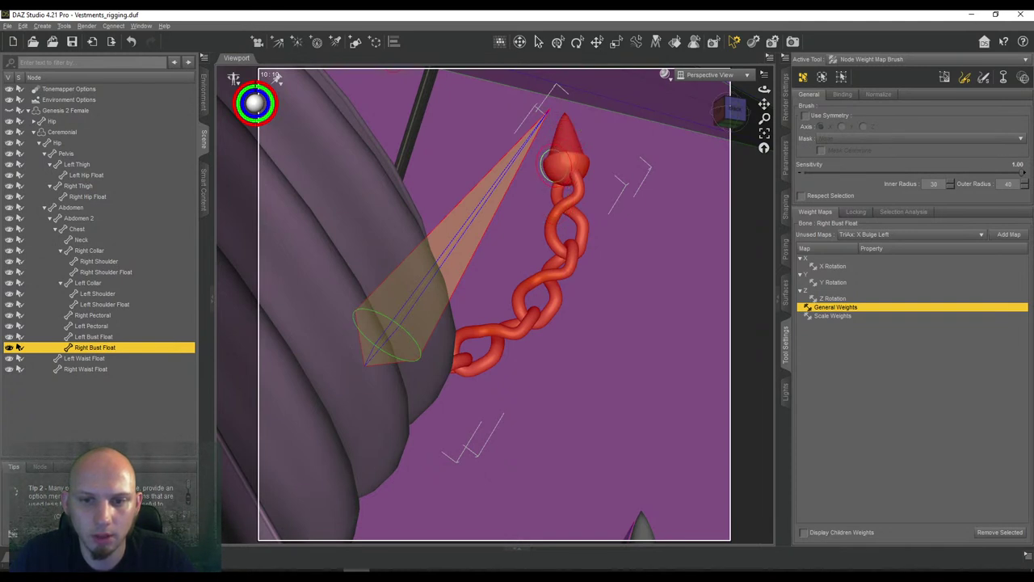
mouse_move(725, 117)
mouse_down()
mouse_move(757, 121)
mouse_move(731, 111)
mouse_up()
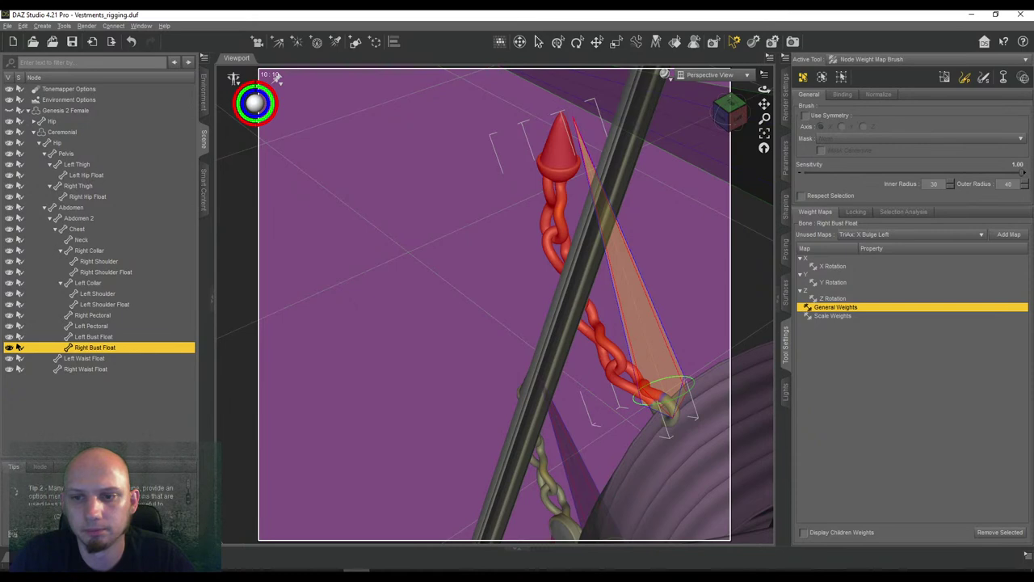
Select the Left Waist Float bone and bring its spike and chain into front view
click(19, 358)
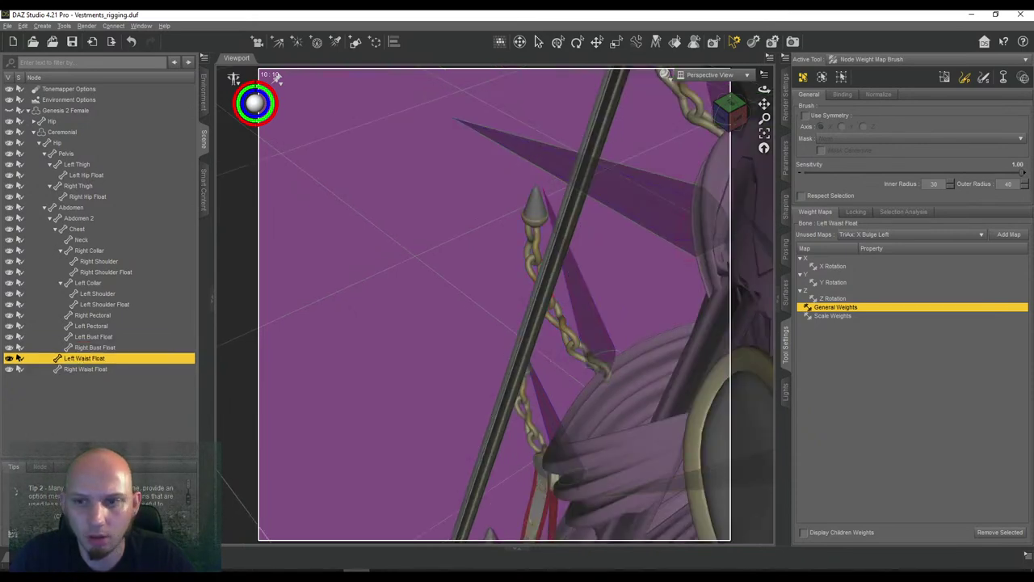
drag(728, 122, 745, 58)
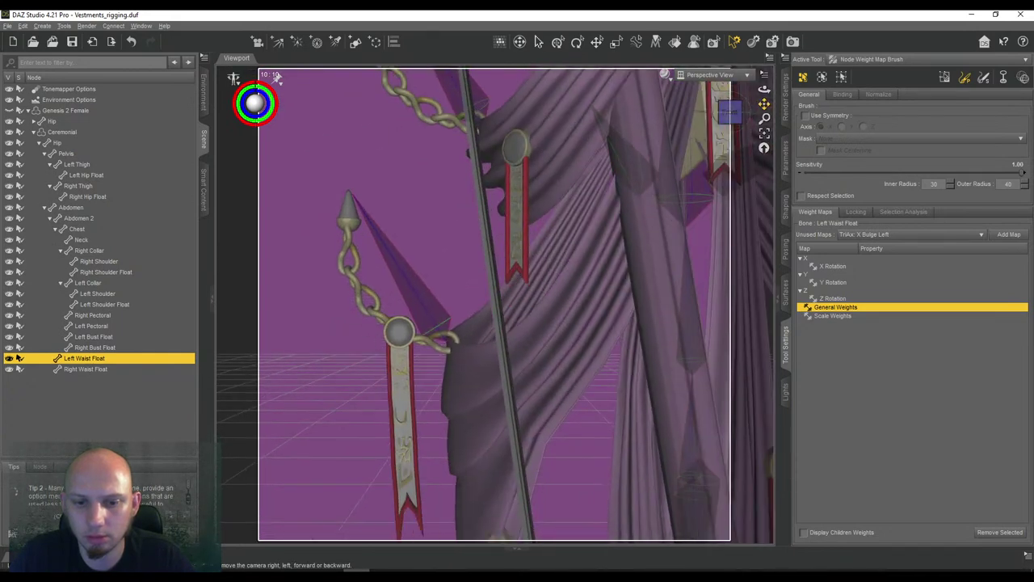
mouse_move(765, 104)
mouse_down()
mouse_move(596, 128)
mouse_move(591, 77)
mouse_move(748, 104)
mouse_up()
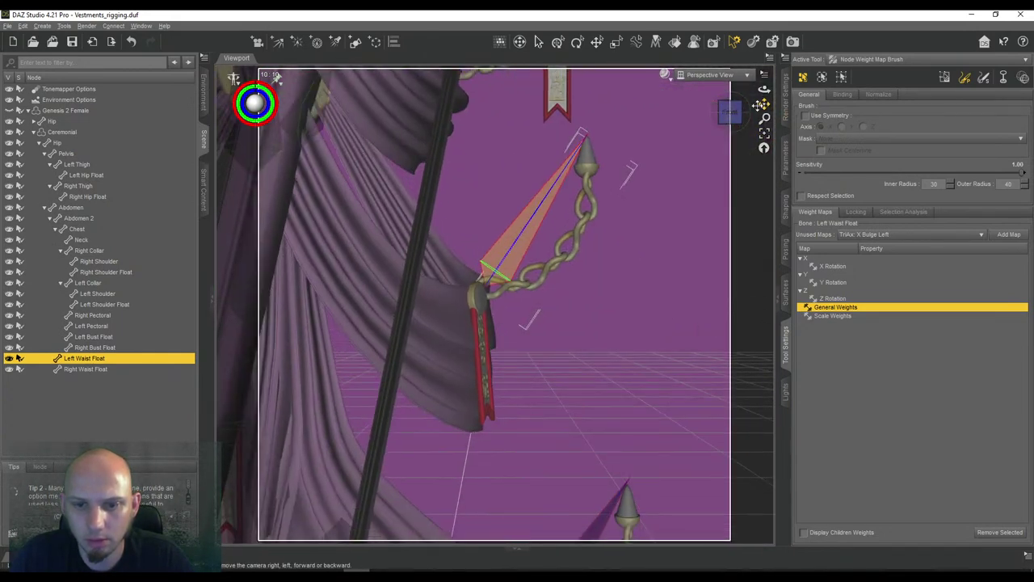
Turn off Show Bones in the display settings of the Ceremonial figure
click(785, 158)
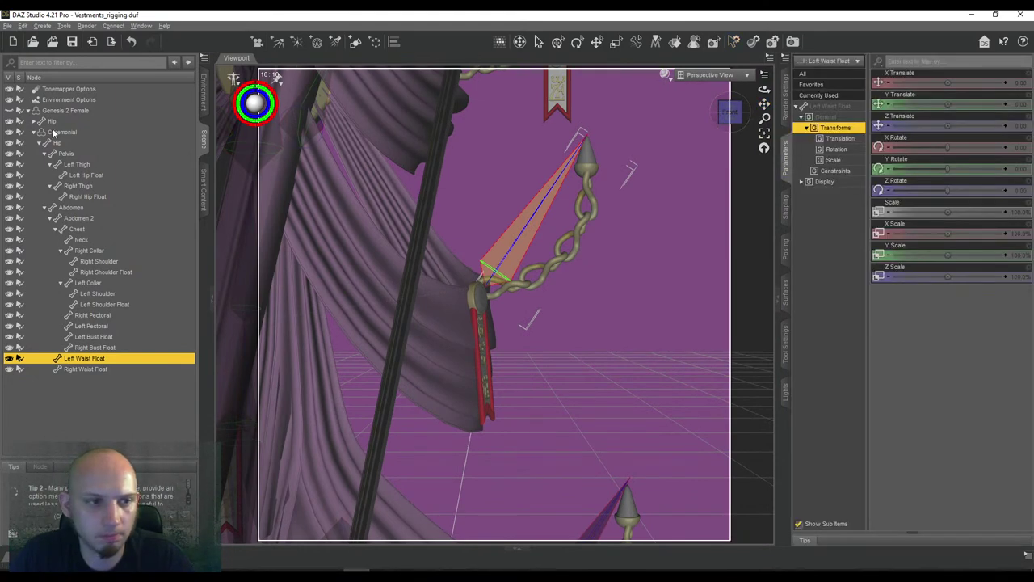
click(20, 132)
click(825, 214)
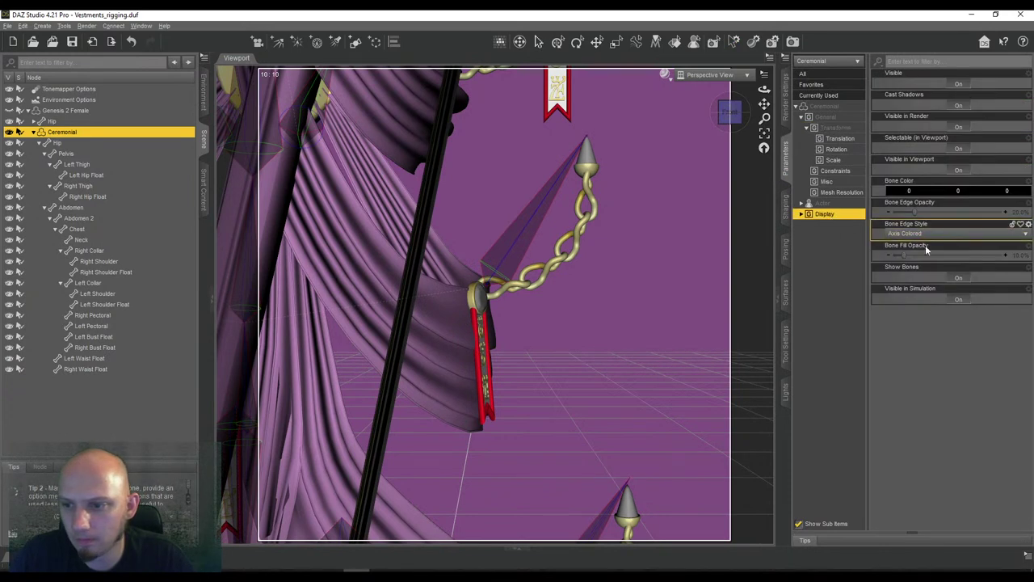
click(955, 278)
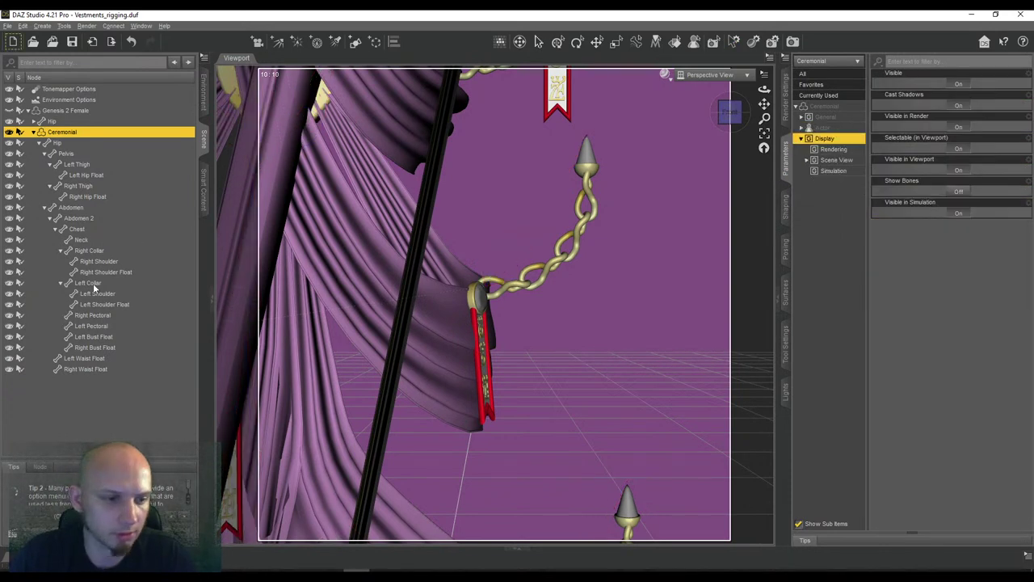
Show the Left Waist Float bone's General Weights in the weight map brush settings and save the scene
click(20, 358)
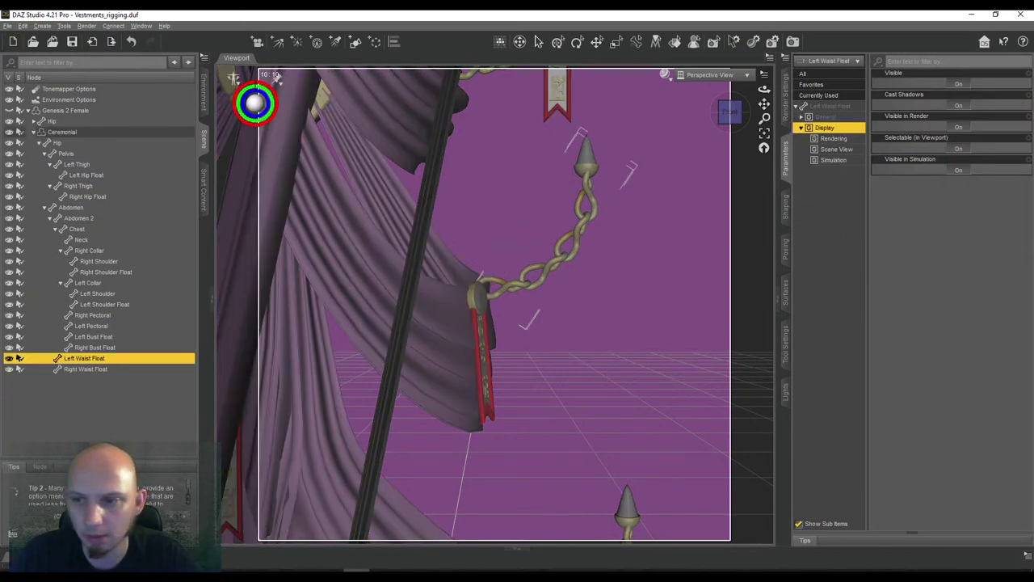
click(785, 346)
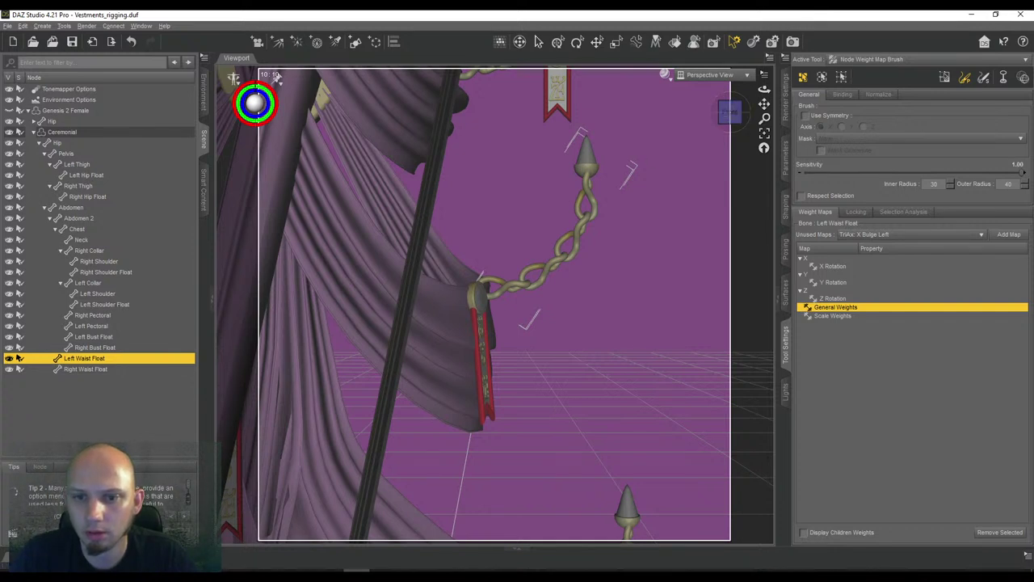
scroll(495, 304, up, 2)
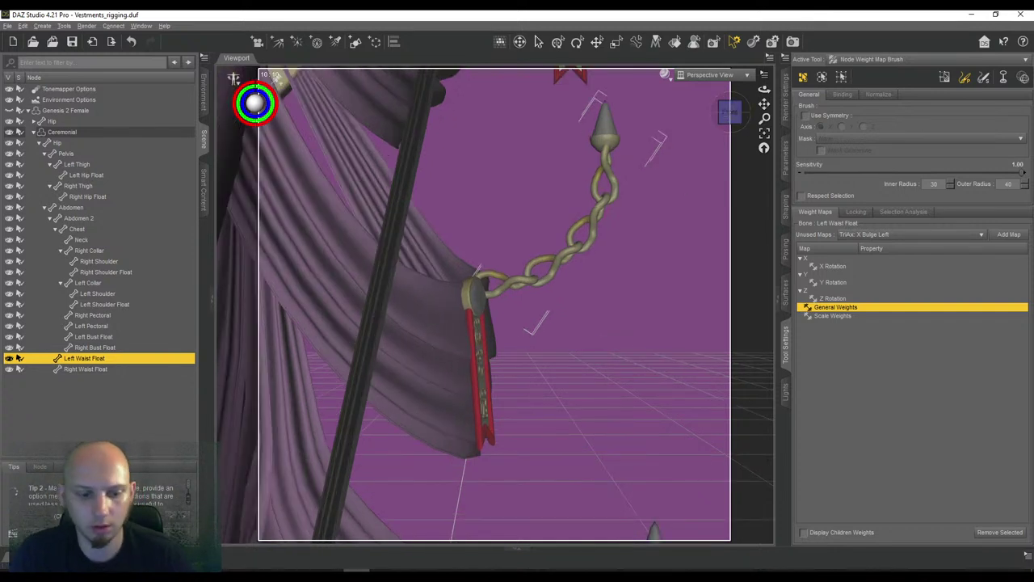
key(ctrl+s)
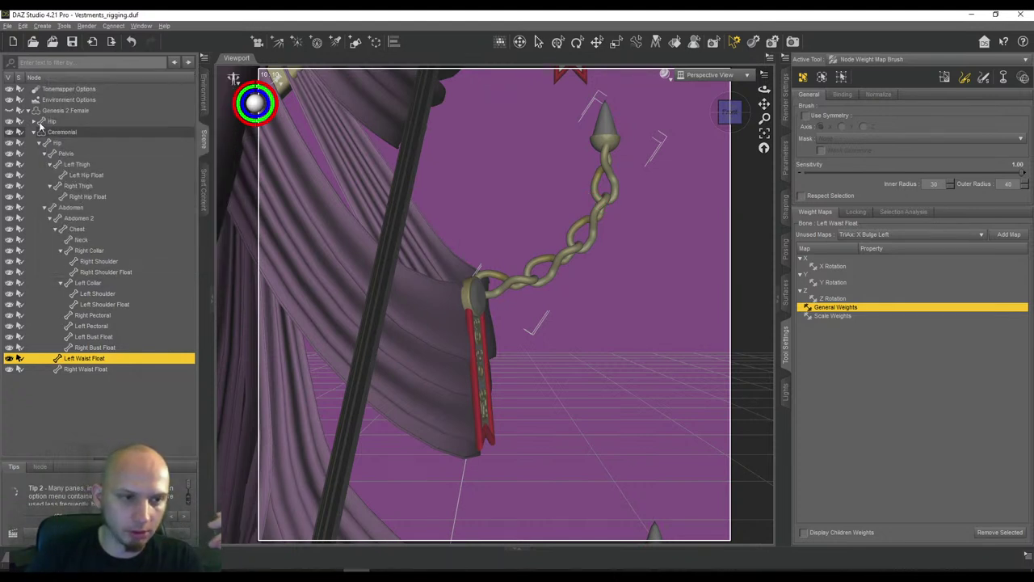
Start saving the Ceremonial figure as a Figure/Prop support asset named vestment_rigging
click(74, 134)
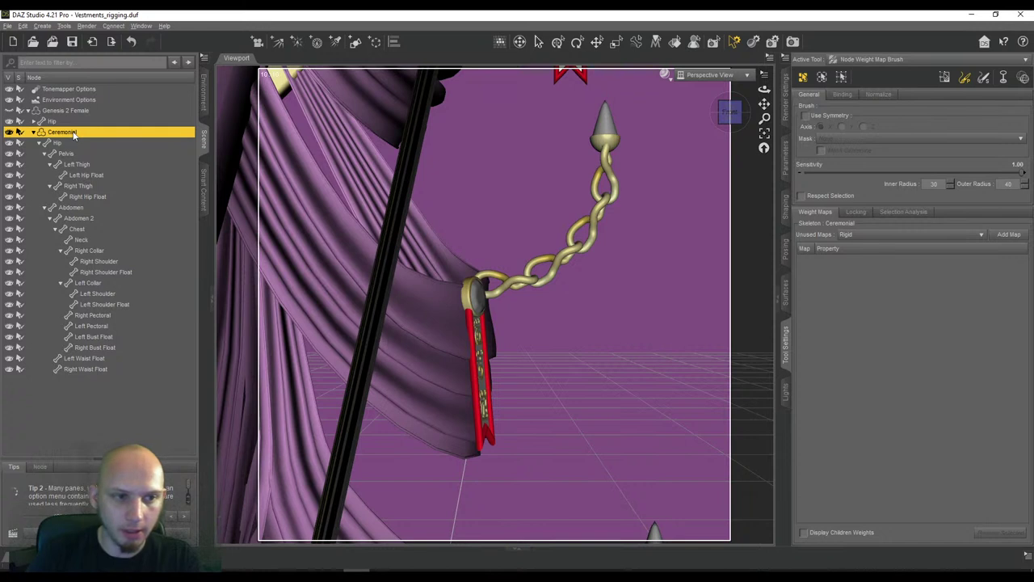
click(33, 134)
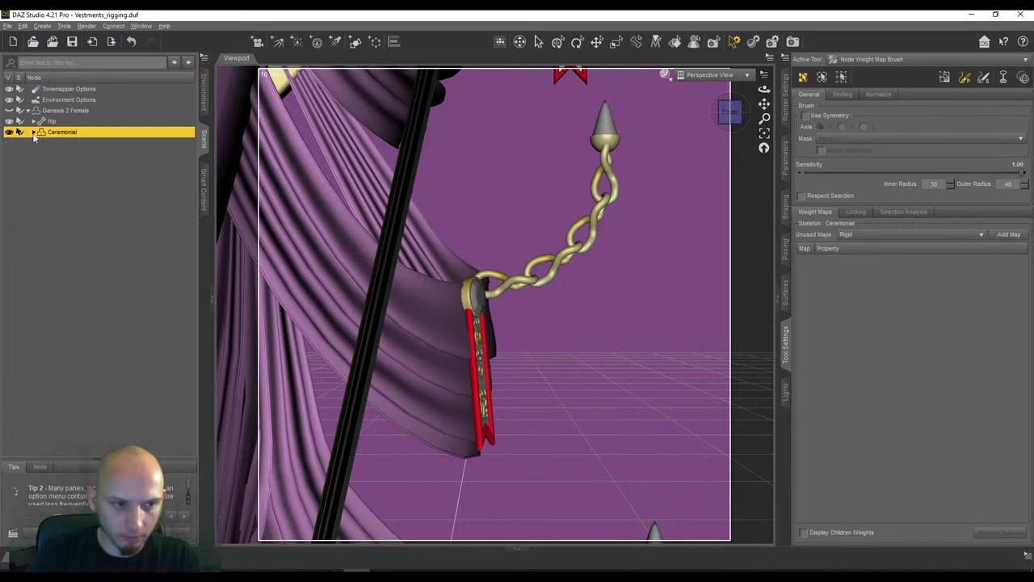
click(33, 132)
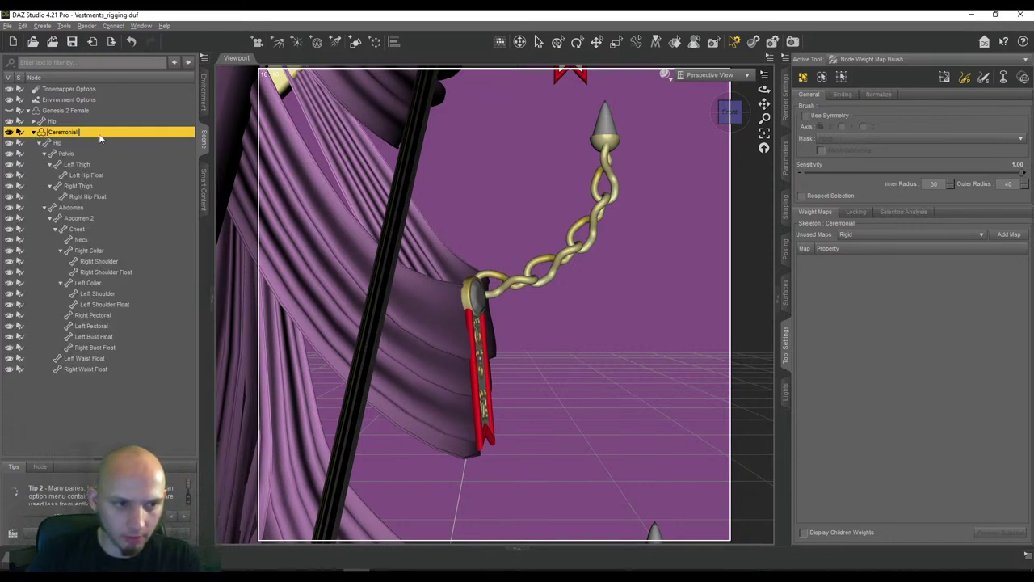
click(66, 145)
click(86, 135)
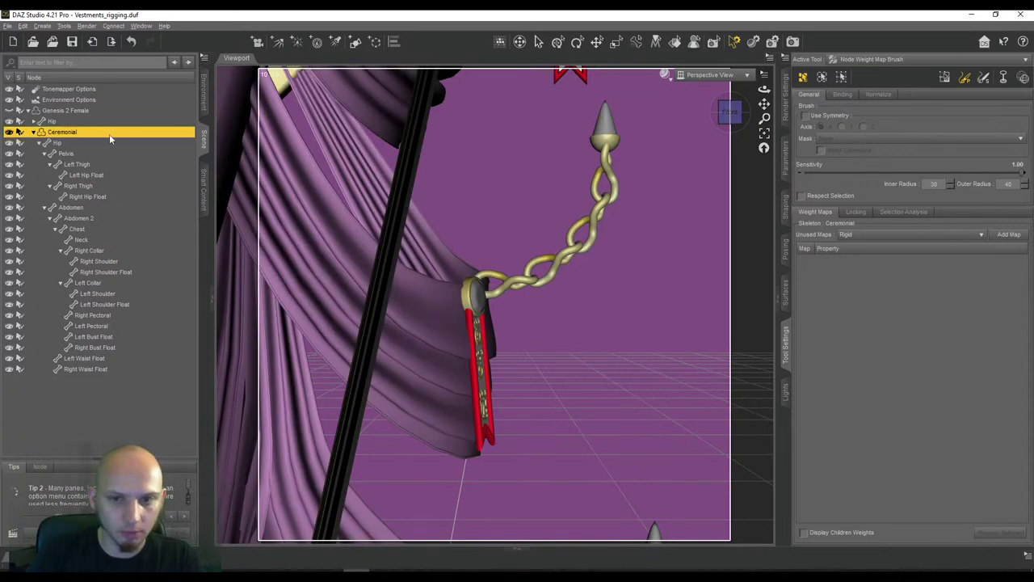
click(7, 26)
mouse_move(42, 101)
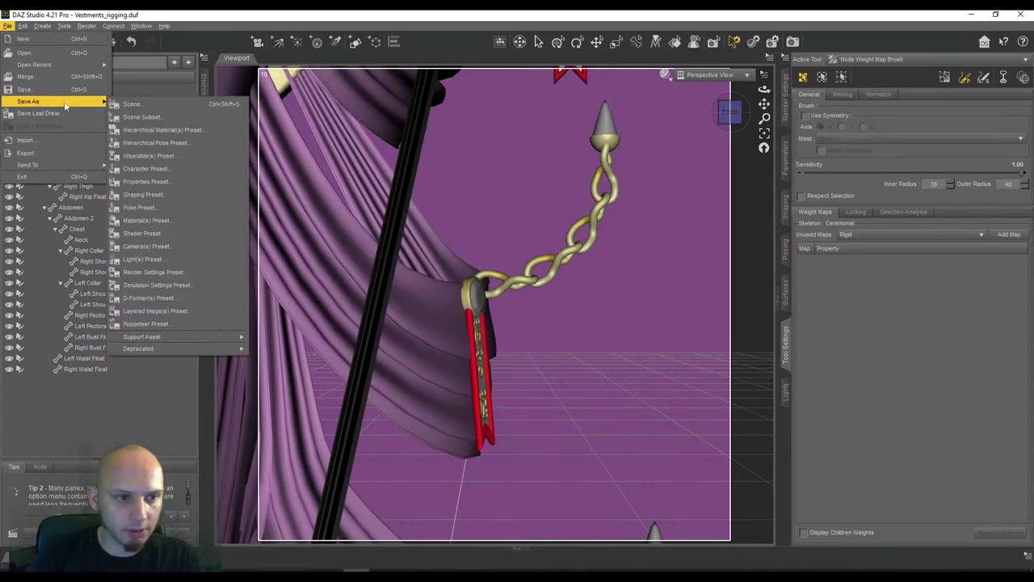
mouse_move(174, 338)
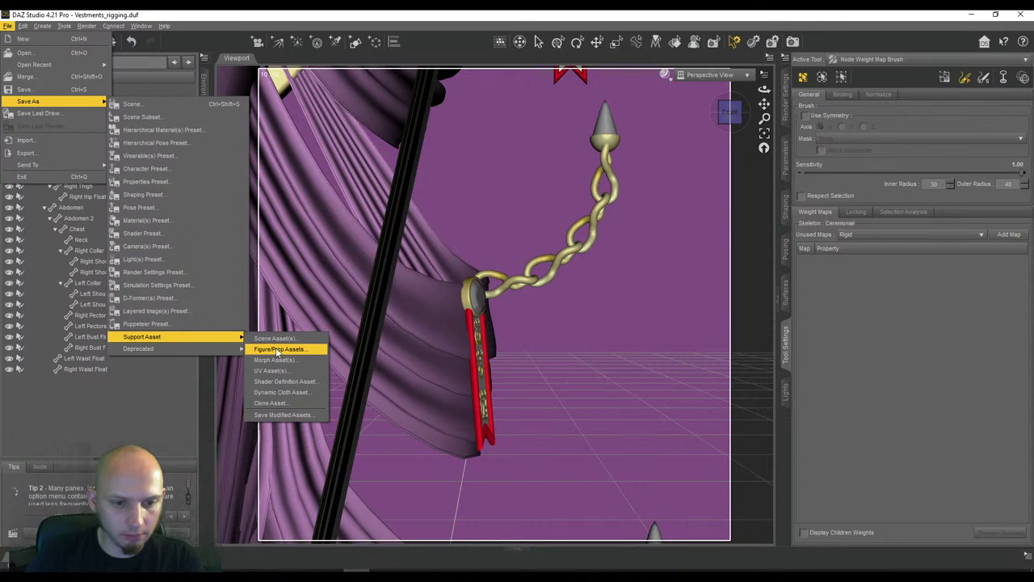
click(278, 349)
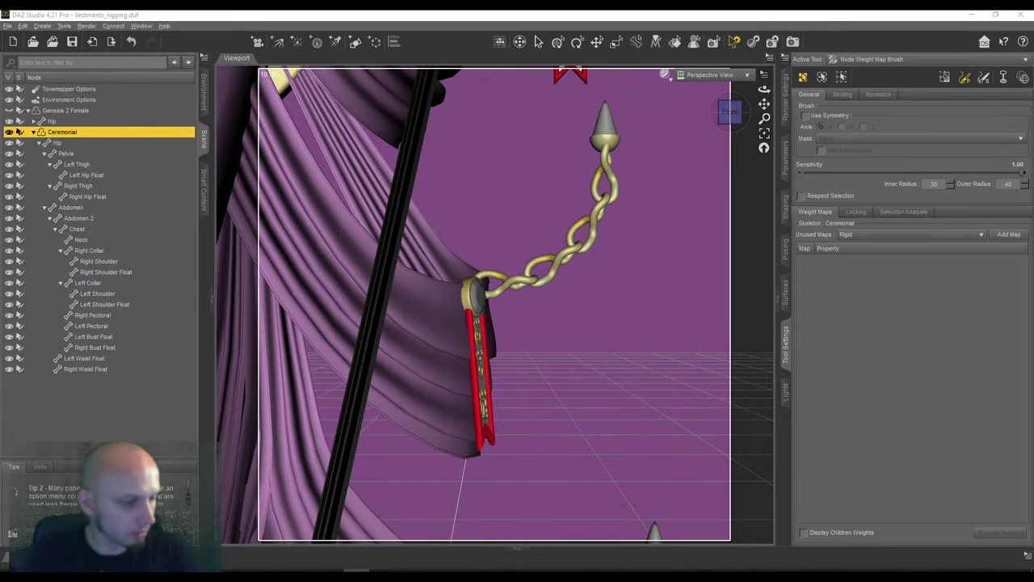
key(Return)
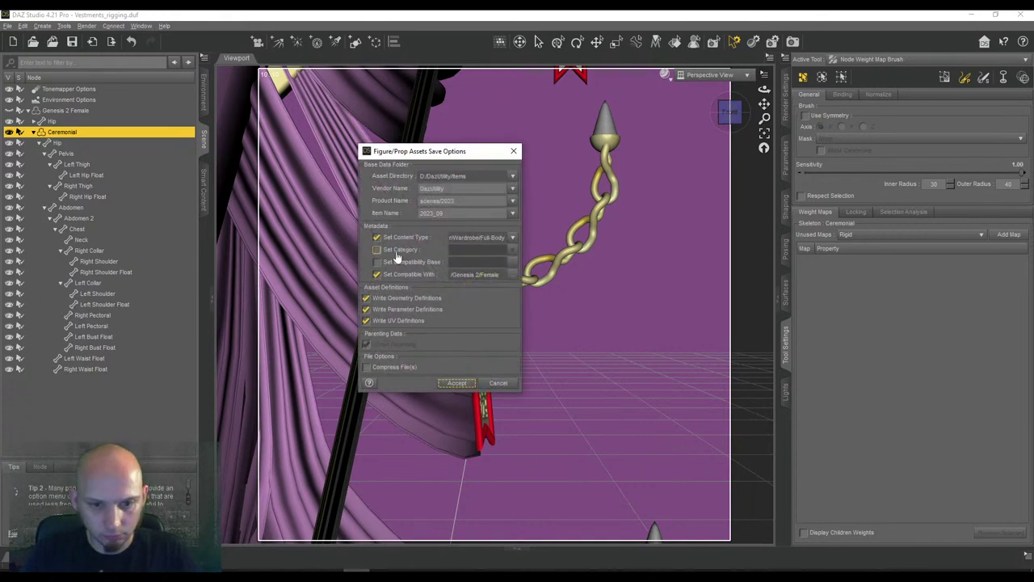
Write the Figure/Prop asset with the Full-Body wardrobe content type, Genesis 2 Female compatibility and no category
click(391, 252)
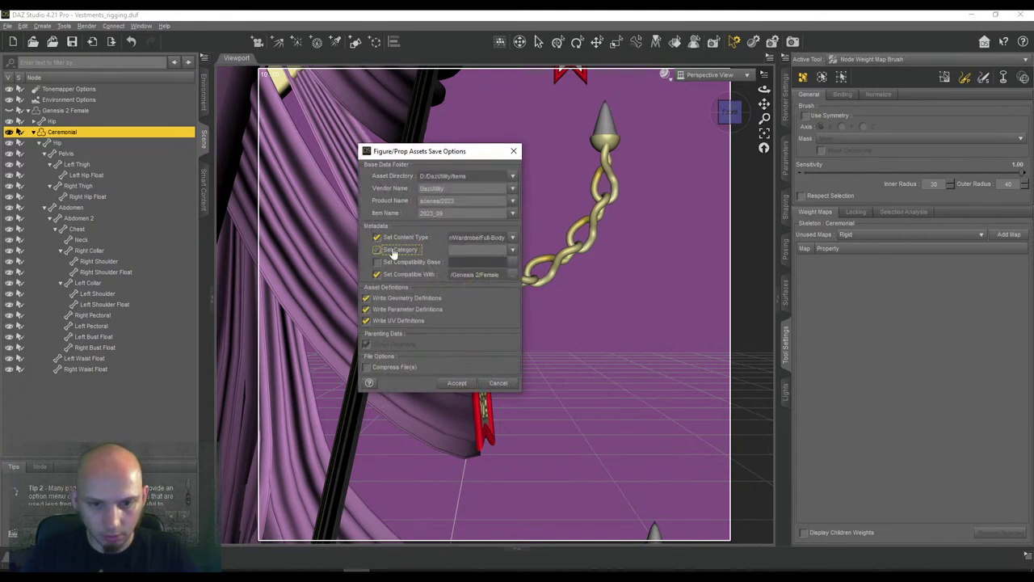
click(388, 253)
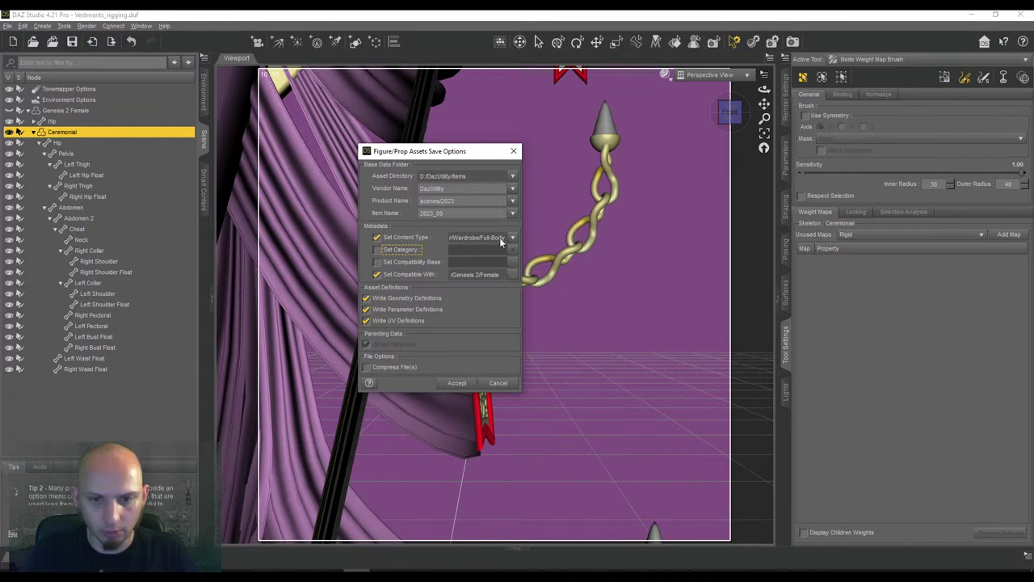
click(457, 383)
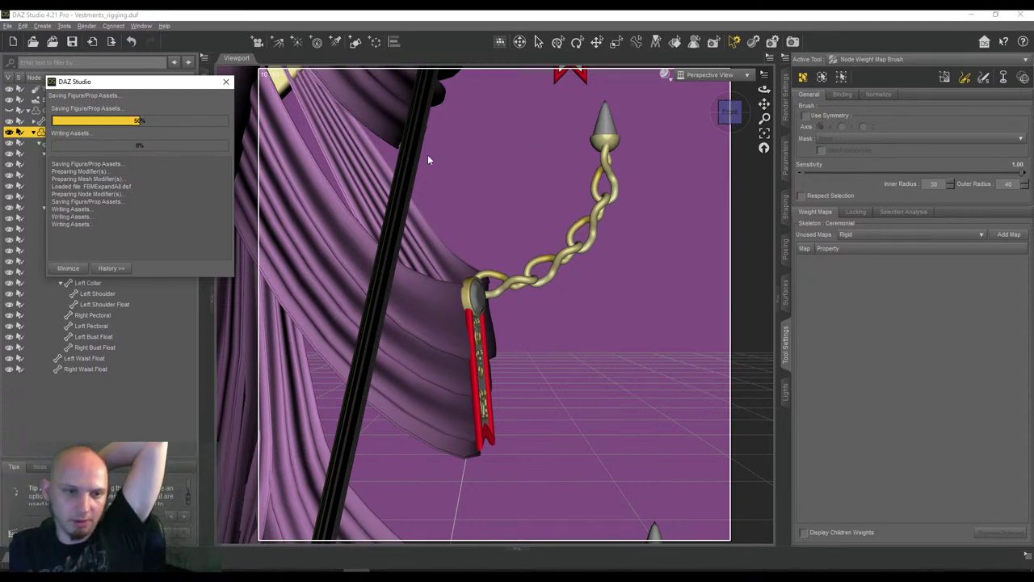
Hide the Ceremonial figure and load the saved vestment_rigging wardrobe item onto Genesis 2 Female
click(10, 131)
click(33, 132)
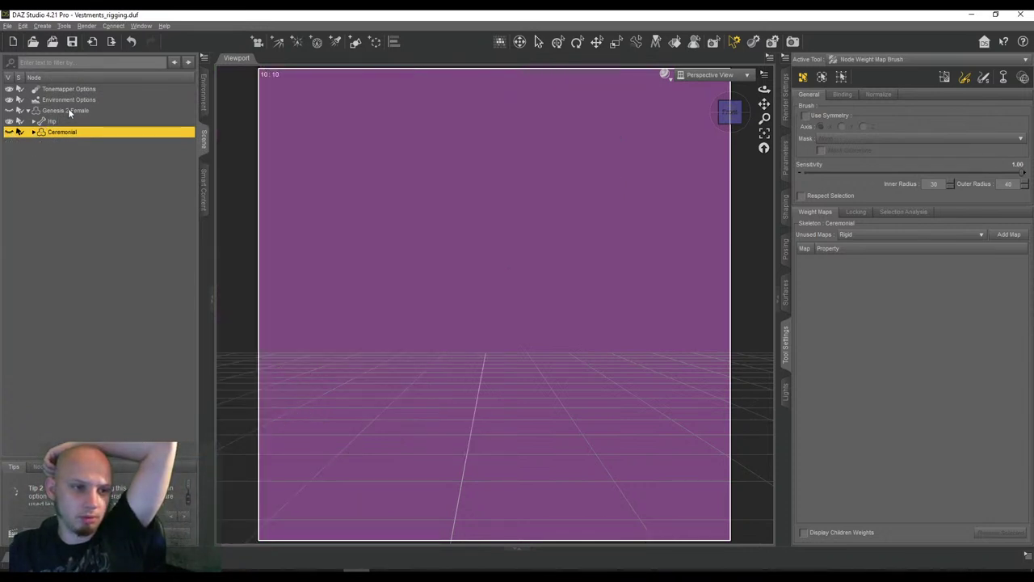
click(69, 113)
click(204, 190)
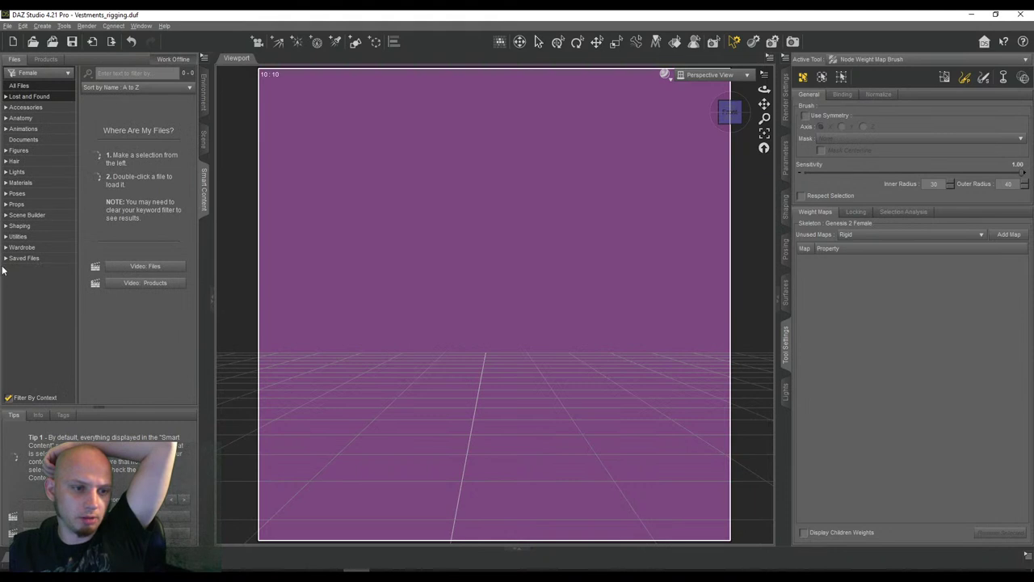
click(6, 257)
click(32, 258)
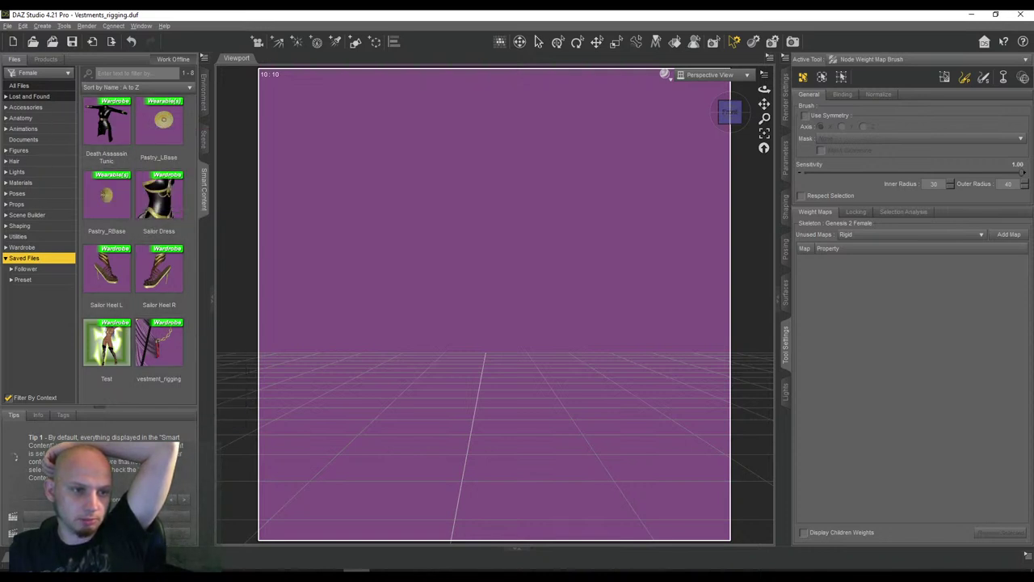
double_click(155, 346)
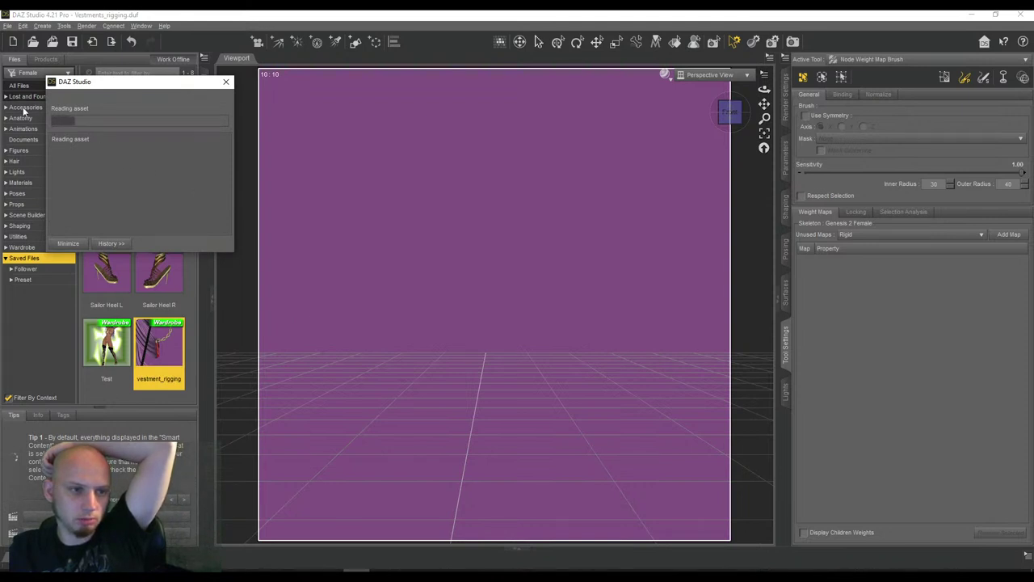
Delete the original hidden Ceremonial figure and select the newly loaded copy
click(203, 141)
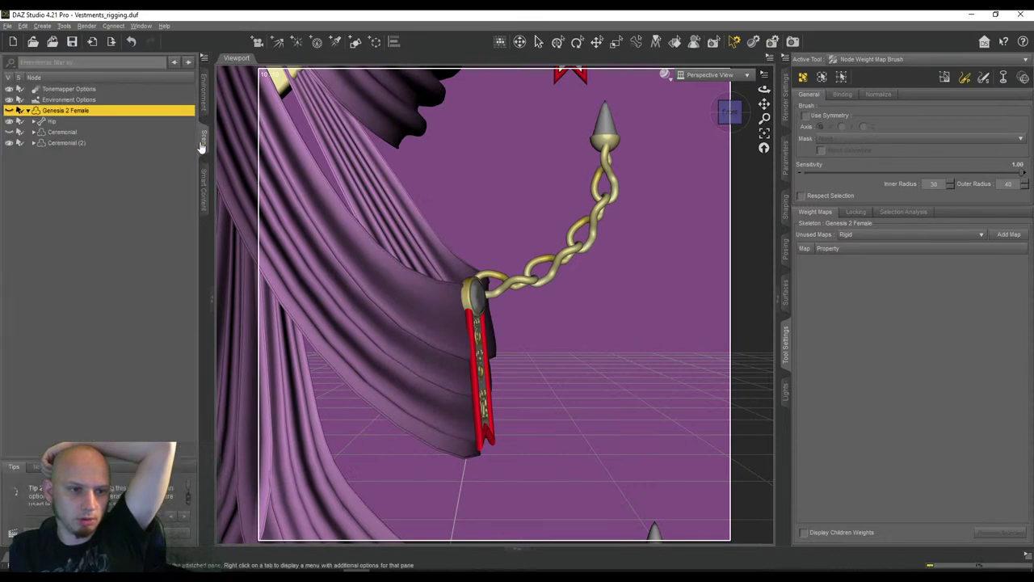
scroll(668, 243, down, 2)
scroll(668, 240, down, 3)
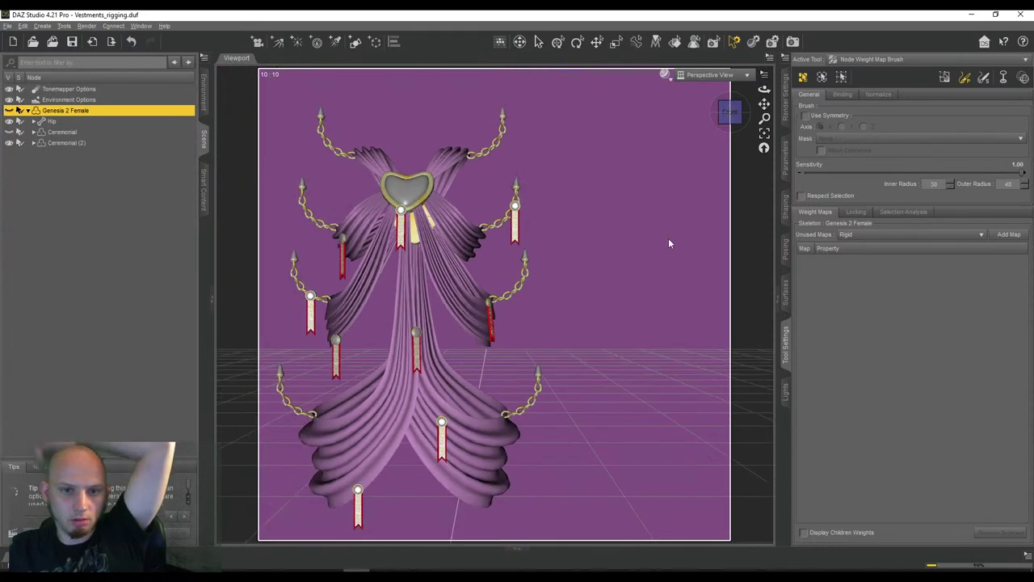
drag(764, 104, 822, 102)
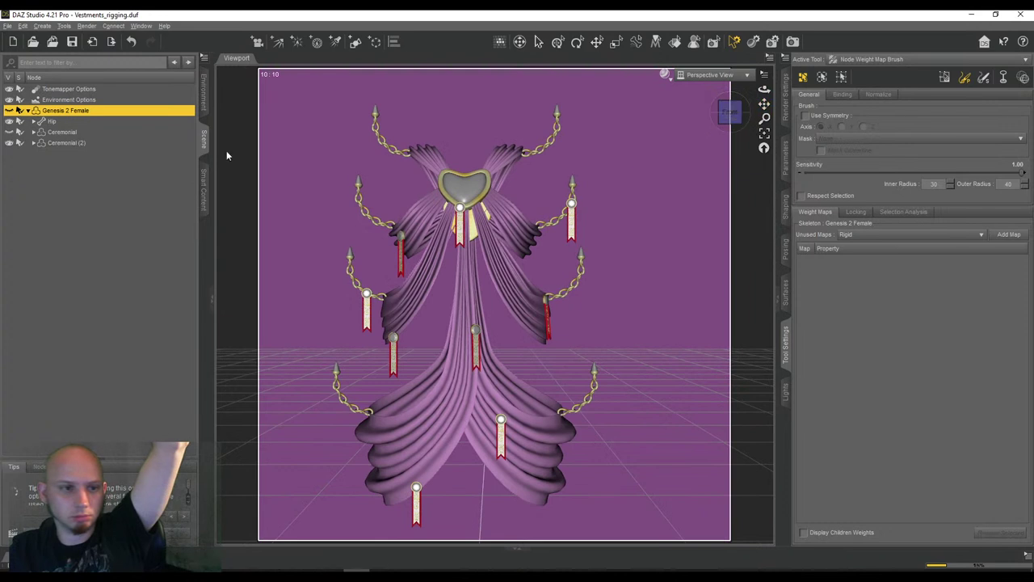
click(69, 135)
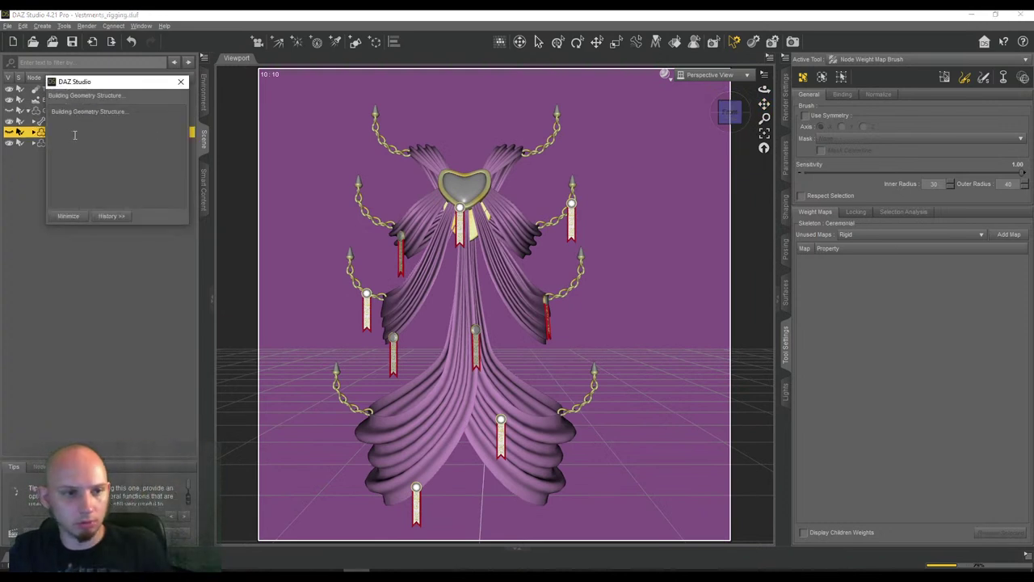
click(80, 143)
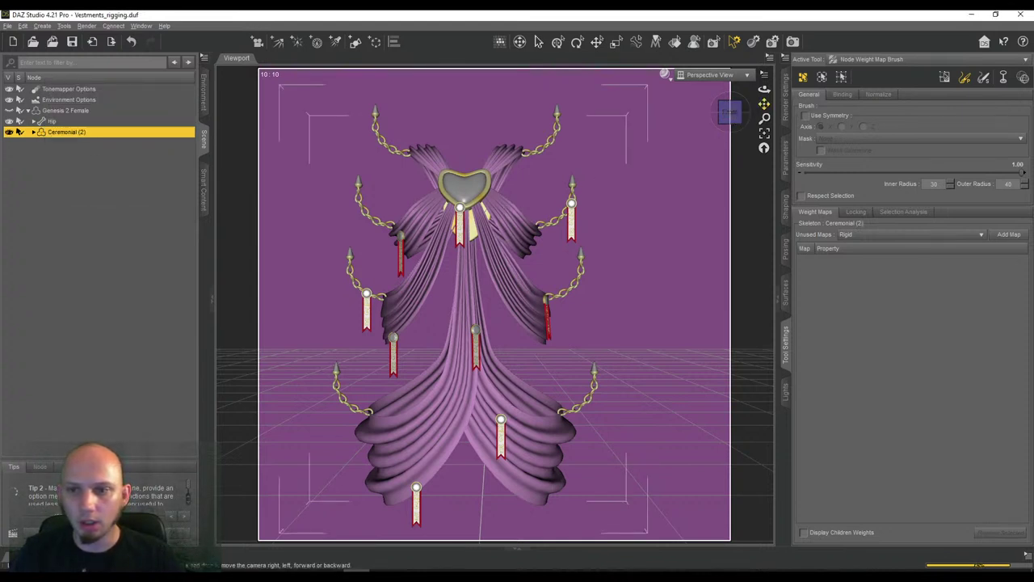
Expand the full bone hierarchy of Ceremonial (2) and rename the figure to Ceremonial
drag(764, 103, 790, 101)
right_click(81, 133)
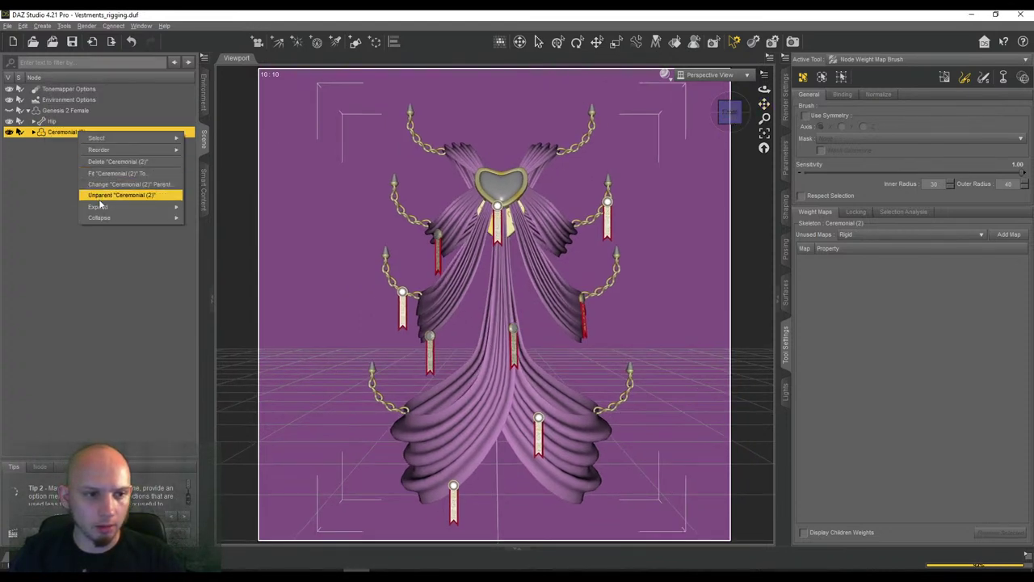
mouse_move(168, 211)
click(216, 230)
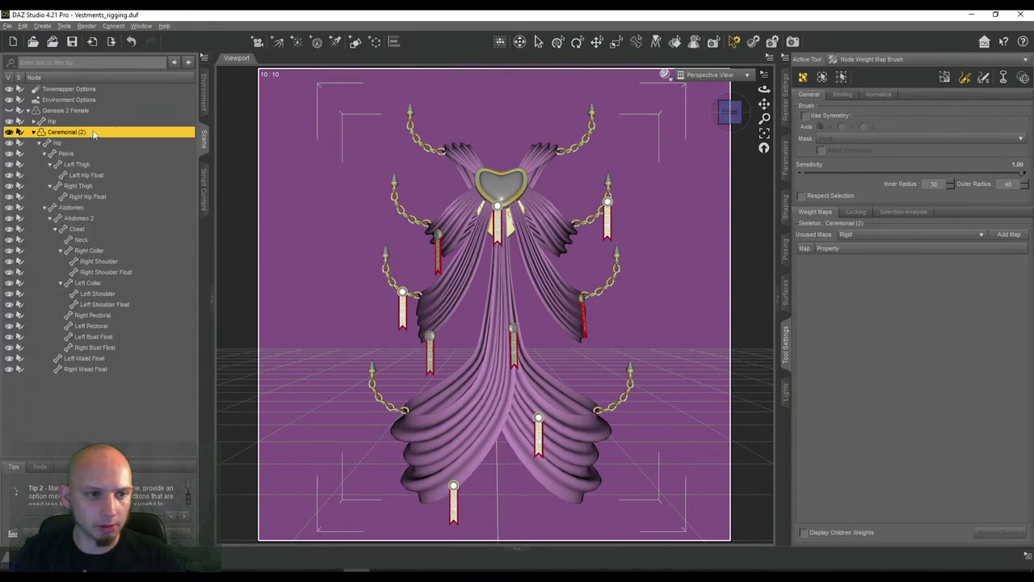
key(Return)
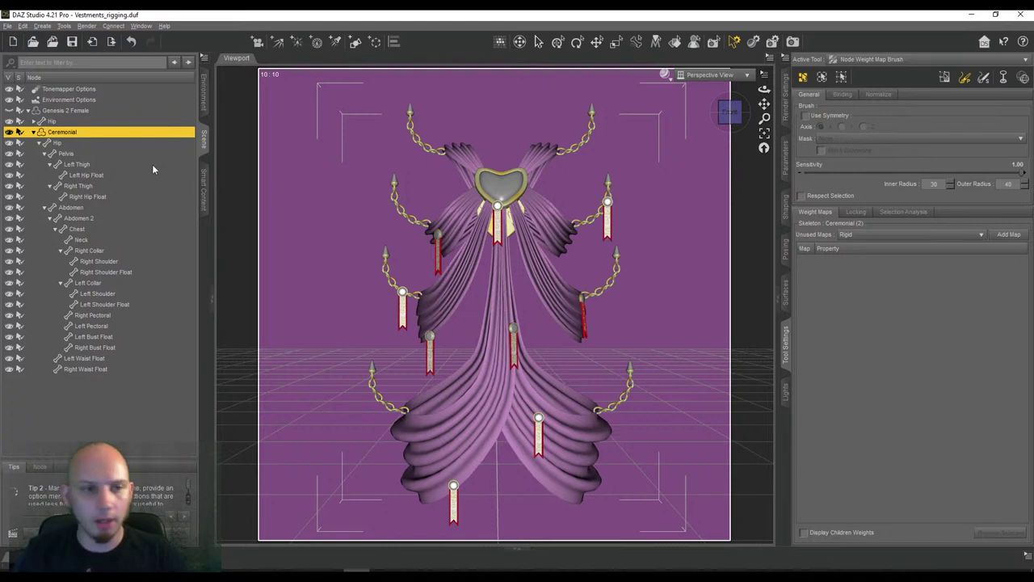
Display the General Weights of Left Hip Float and paint those of Right Hip Float onto its chain's spike
click(90, 175)
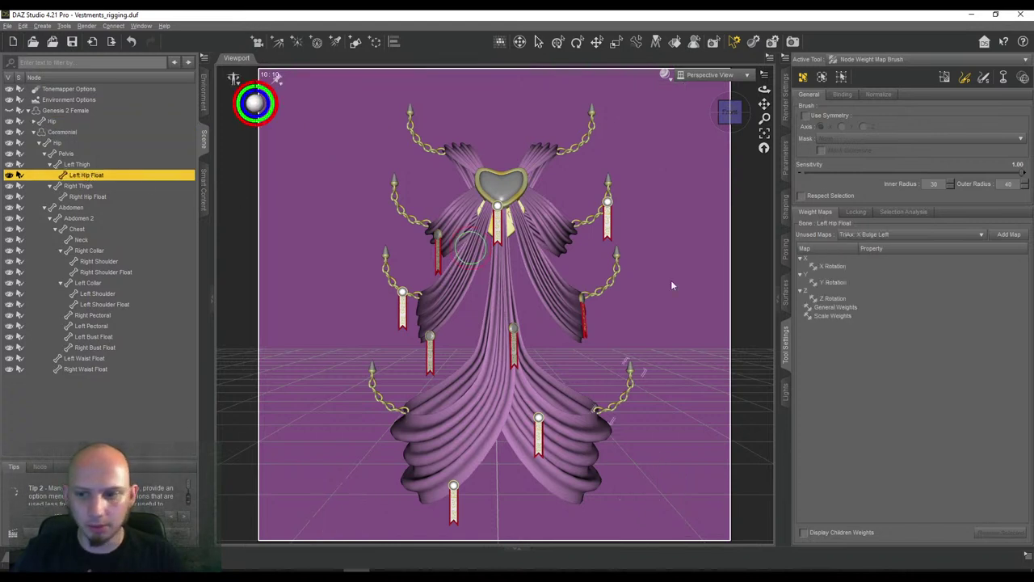
click(837, 308)
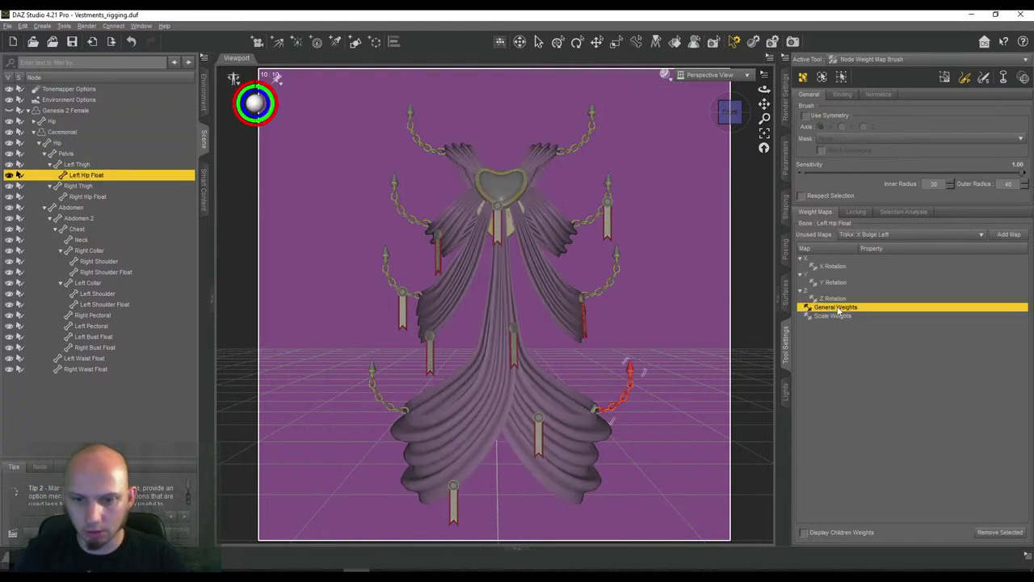
click(86, 197)
drag(763, 105, 824, 44)
right_drag(763, 105, 763, 48)
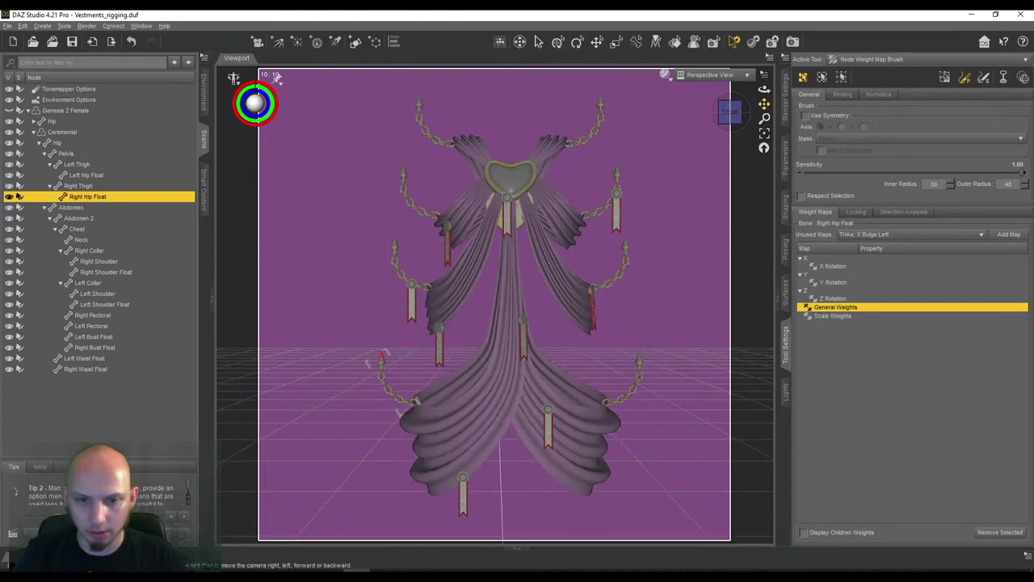
drag(764, 105, 832, 61)
right_drag(763, 105, 763, 57)
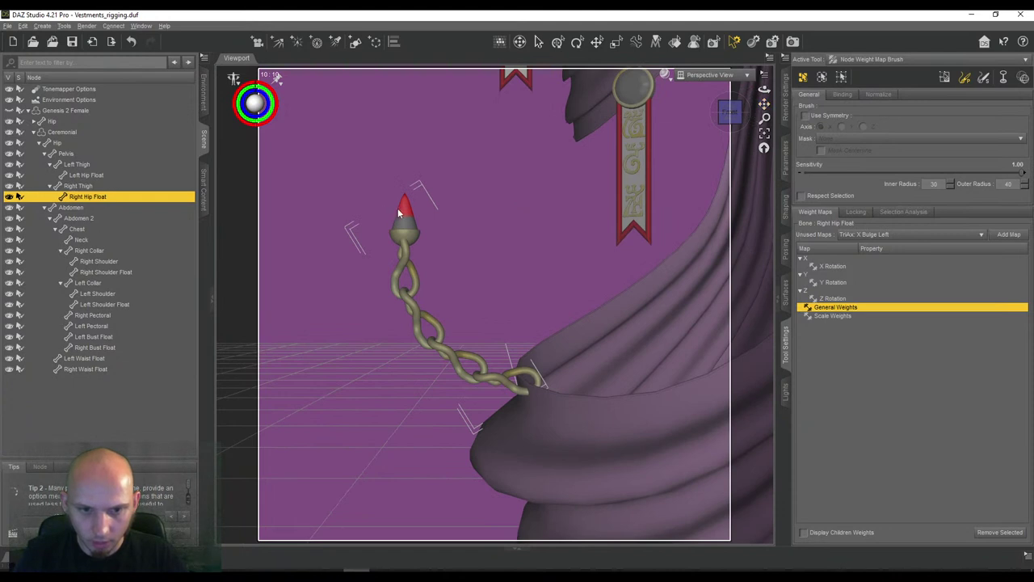
drag(401, 210, 406, 225)
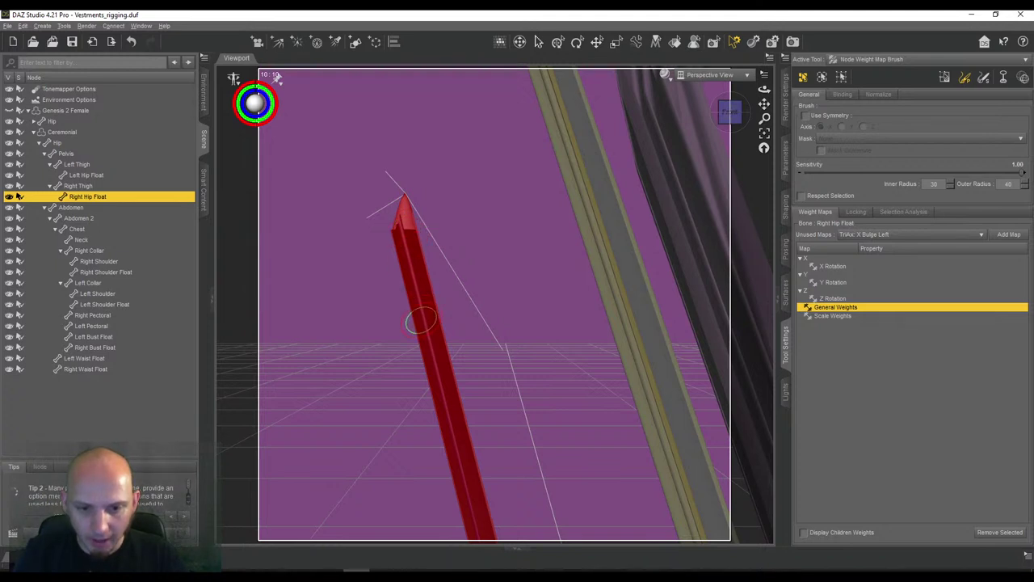
Examine the shape of the whole vestment mesh from the front and from the left side
scroll(444, 313, down, 8)
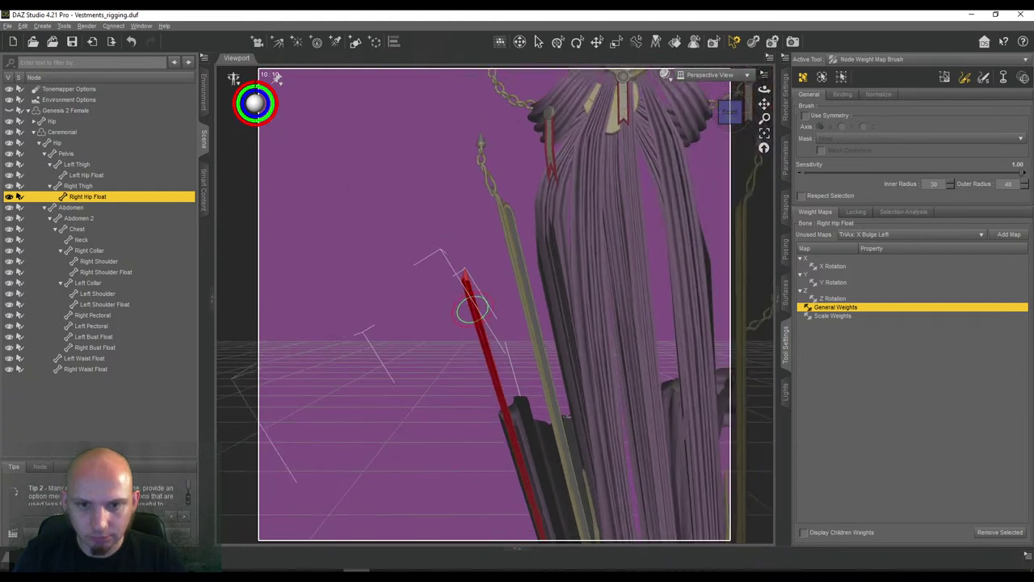
scroll(475, 309, down, 3)
drag(276, 75, 277, 75)
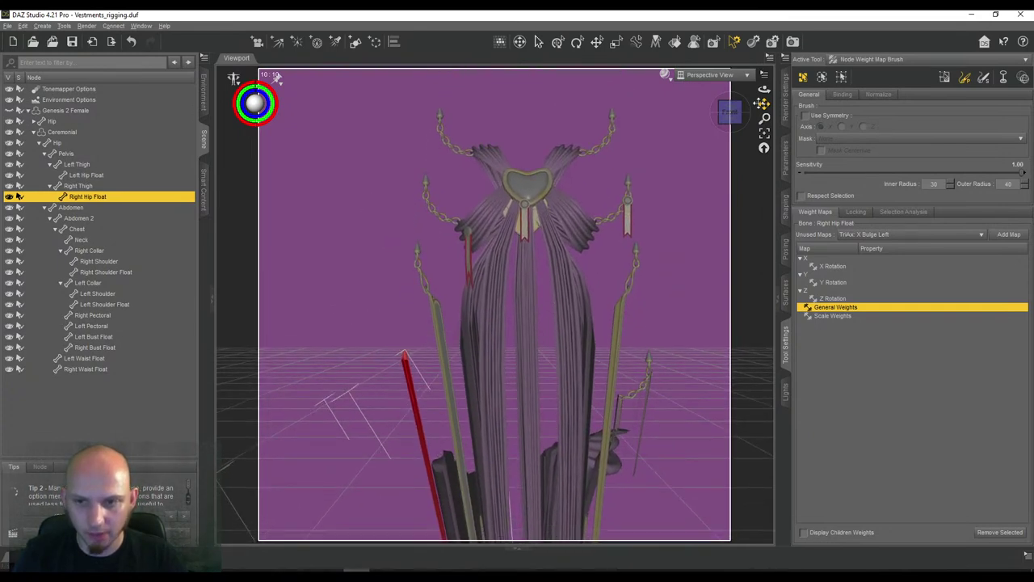
drag(735, 118, 762, 107)
scroll(620, 186, down, 2)
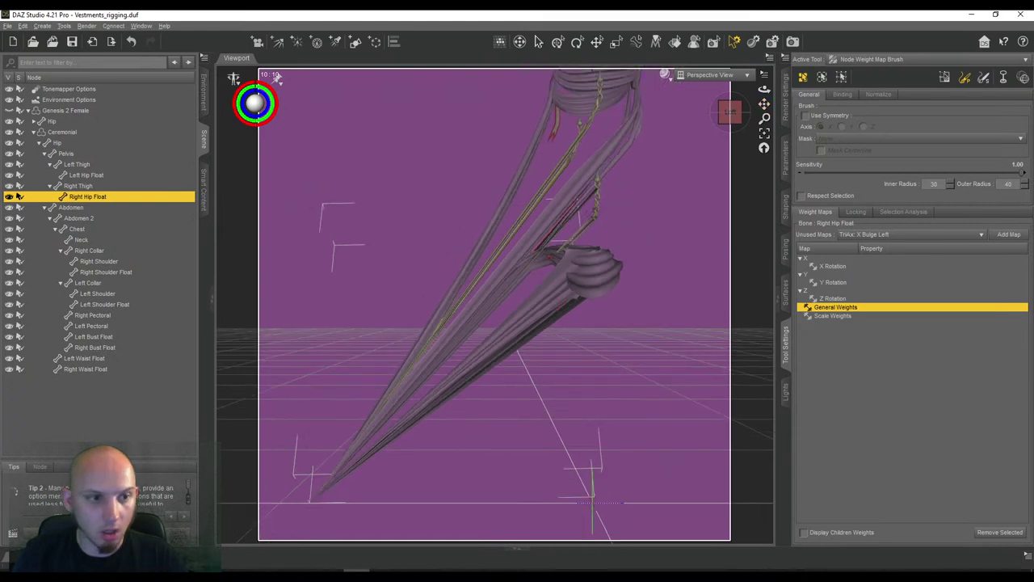
Review the Genesis 2 Female figure's translation, rotation, scale and other pose settings
click(65, 110)
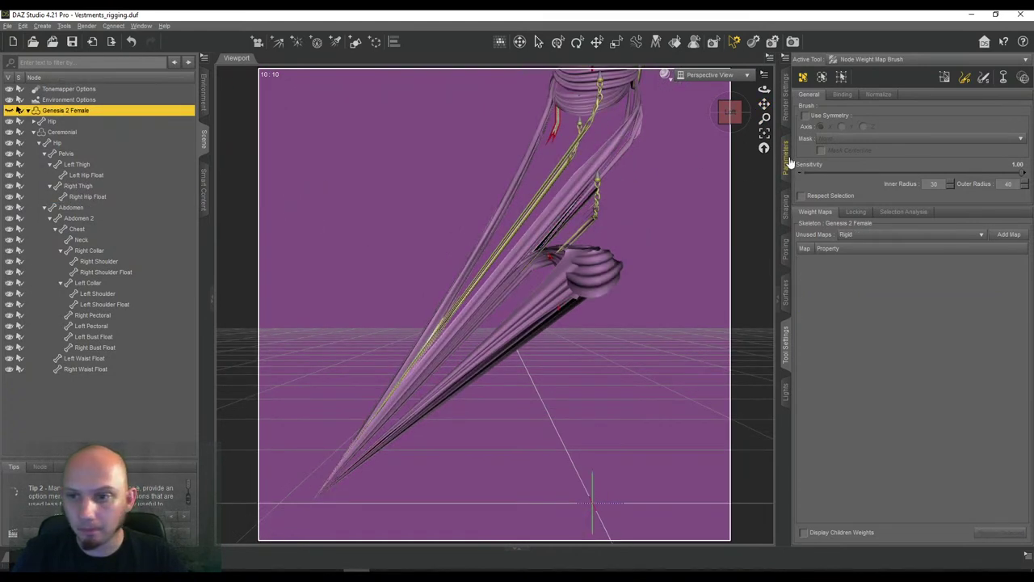
click(787, 158)
click(788, 115)
click(786, 249)
click(786, 291)
click(785, 250)
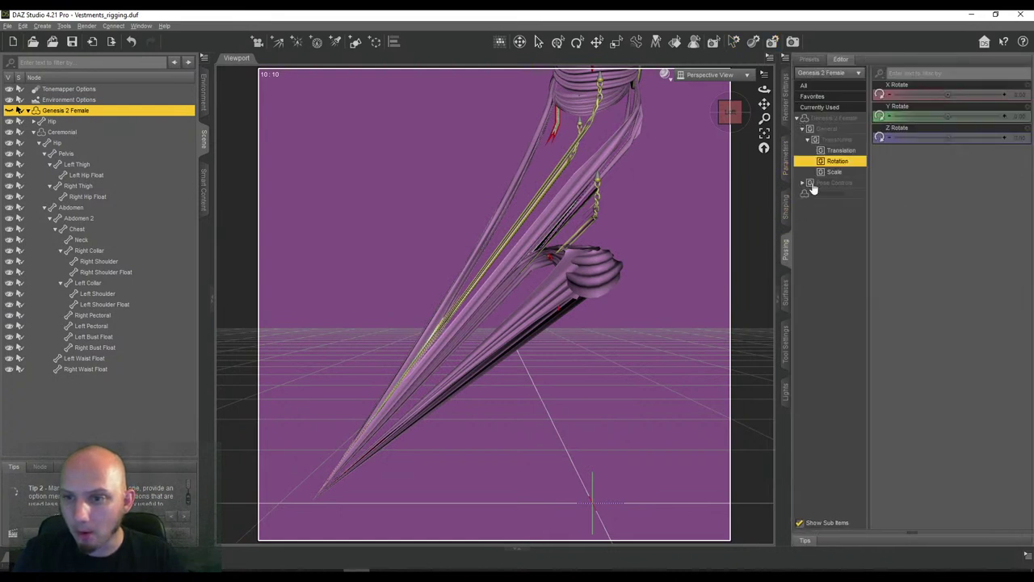
click(827, 129)
click(828, 142)
click(830, 151)
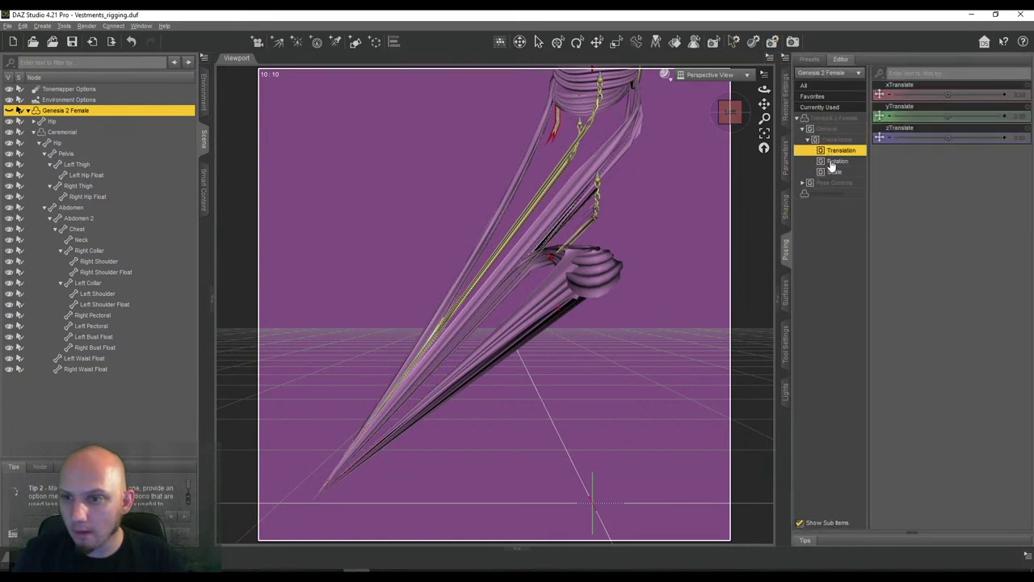
click(832, 173)
click(831, 119)
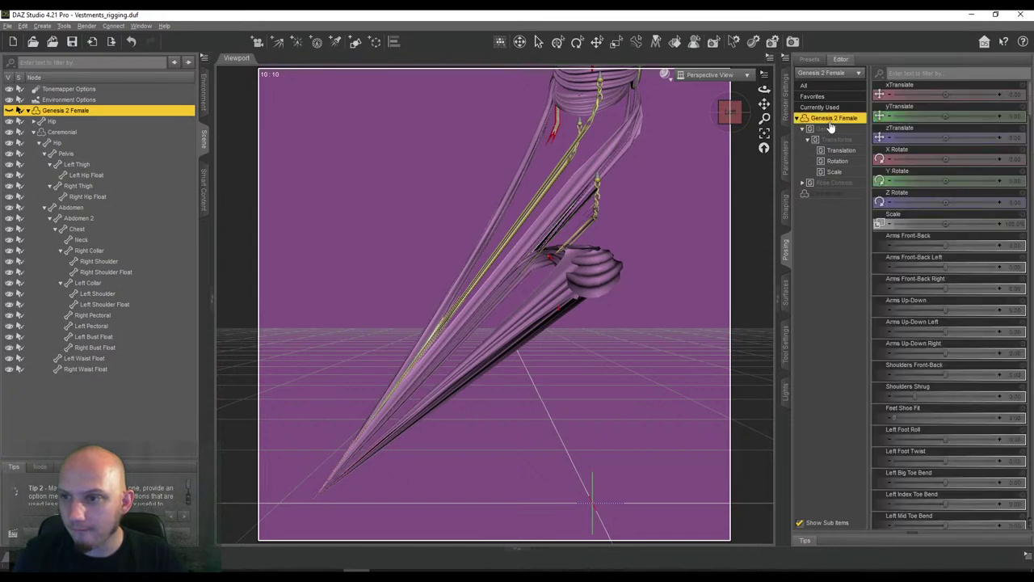
scroll(650, 252, down, 6)
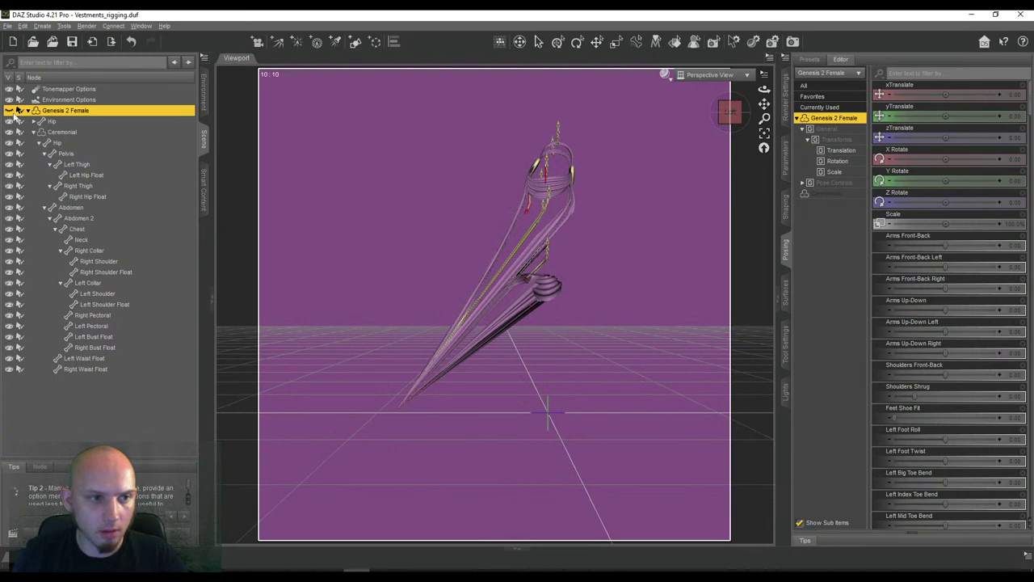
Show the hidden Genesis 2 Female figure and examine the vestments' shape on it from the front and both sides
click(9, 111)
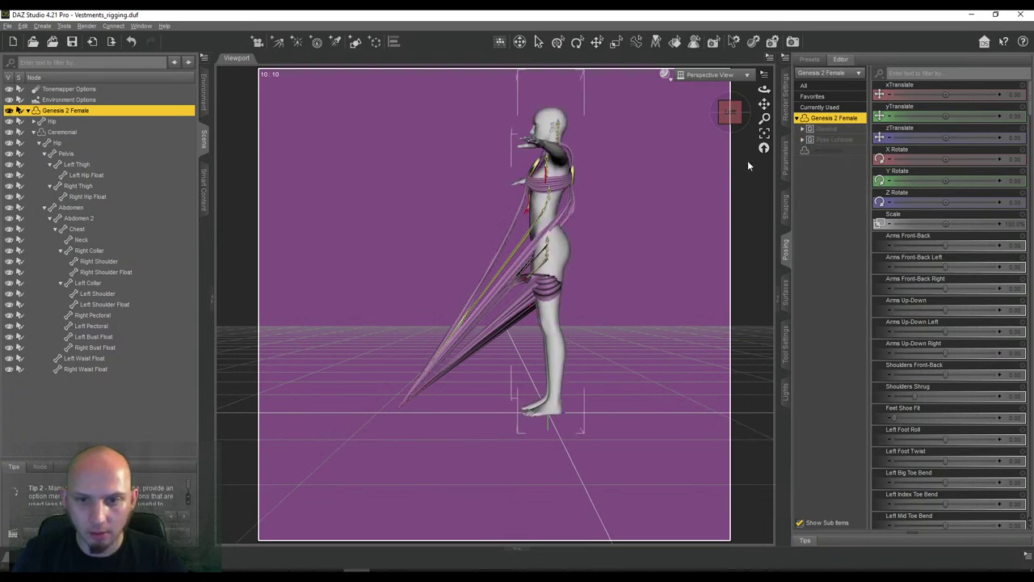
click(730, 113)
click(556, 42)
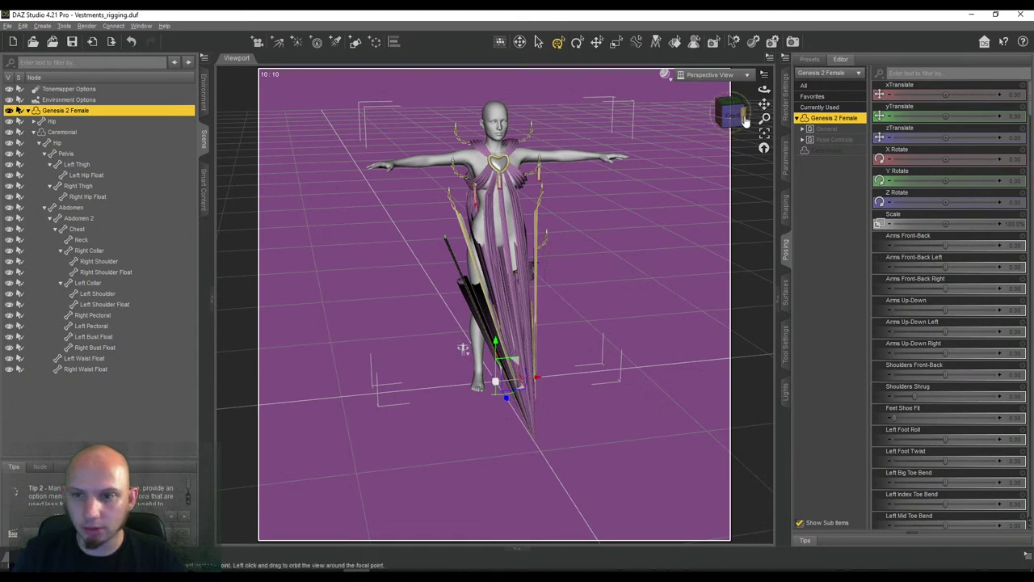
click(743, 123)
right_click(442, 358)
click(483, 374)
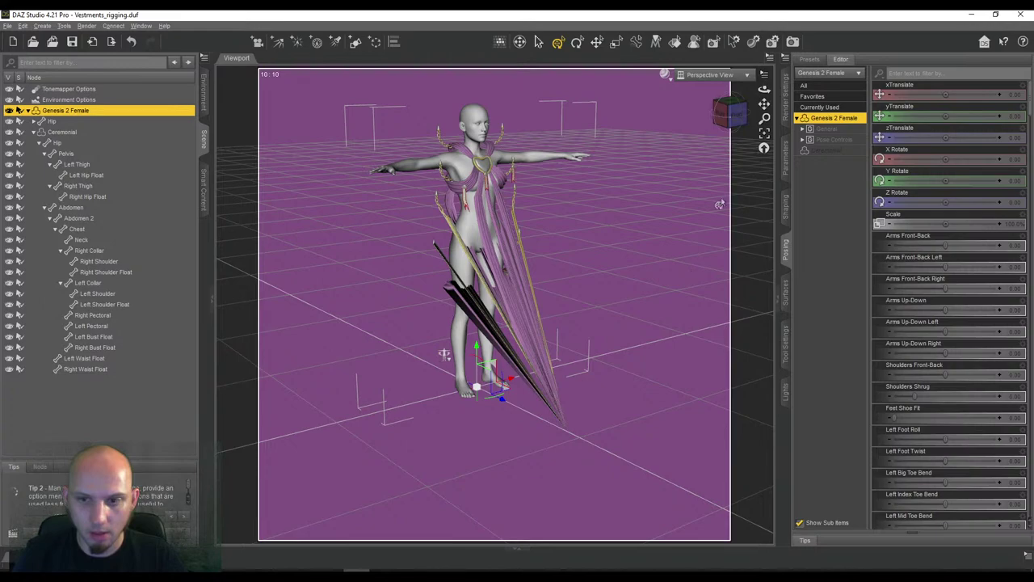
click(730, 113)
mouse_move(729, 113)
mouse_down()
mouse_move(594, 135)
mouse_move(549, 128)
mouse_move(729, 113)
mouse_up()
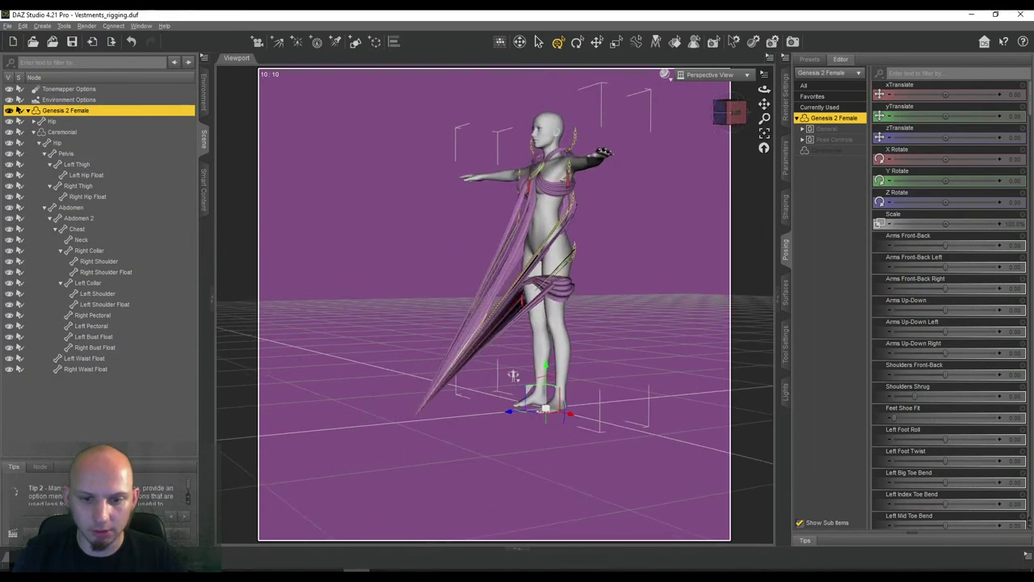
middle_drag(514, 376, 513, 373)
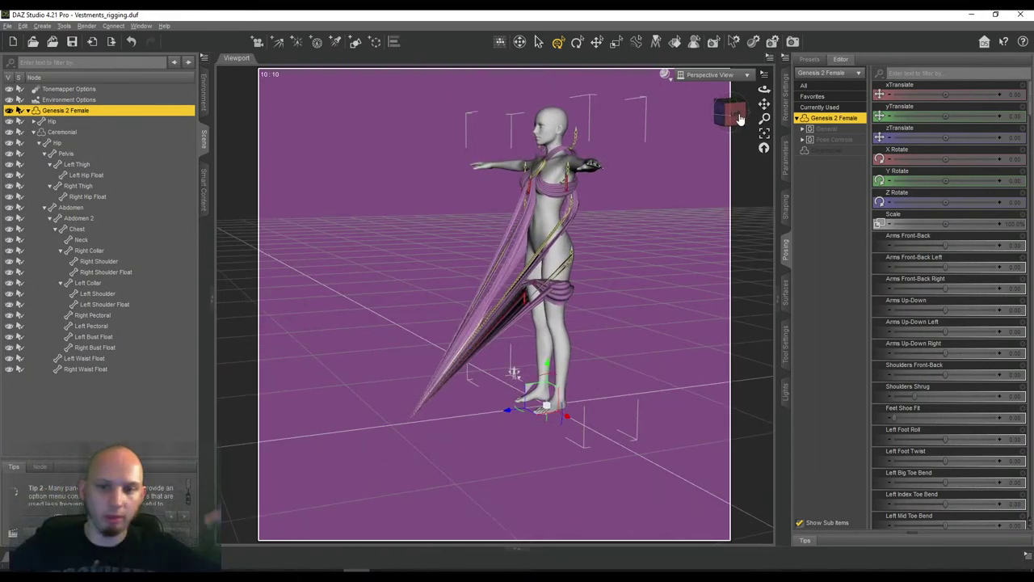
mouse_move(737, 119)
mouse_down()
mouse_move(730, 113)
mouse_move(735, 121)
mouse_up()
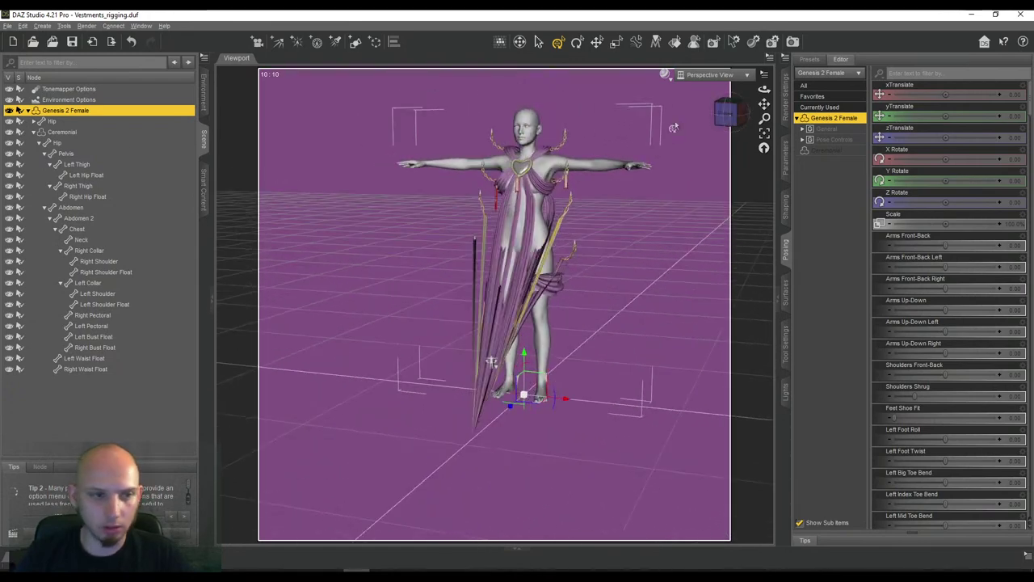
Replace the distorted Ceremonial figure with the saved vestment_rigging follower, loaded onto Genesis 2 Female
click(40, 133)
key(Delete)
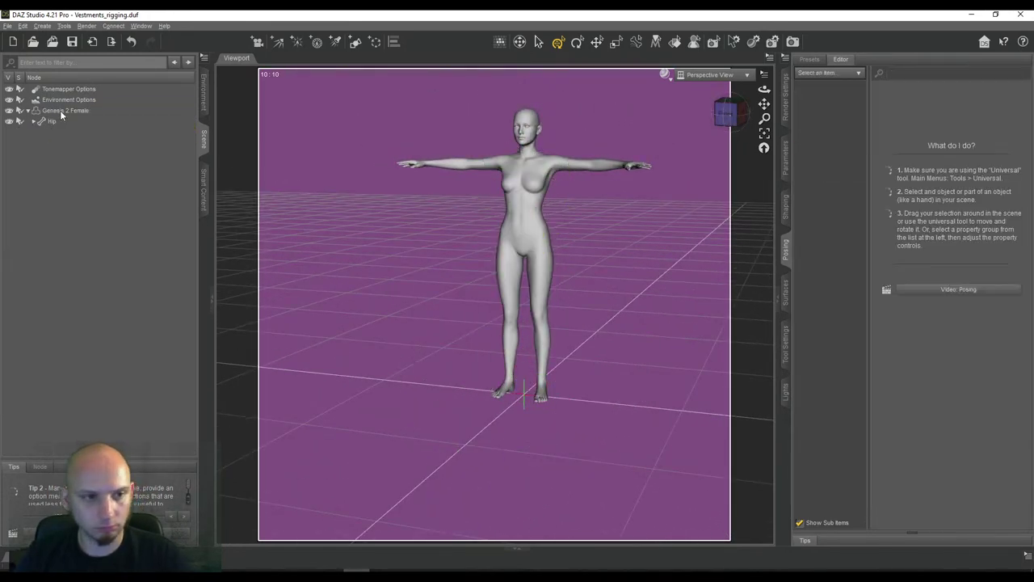
click(59, 111)
click(203, 190)
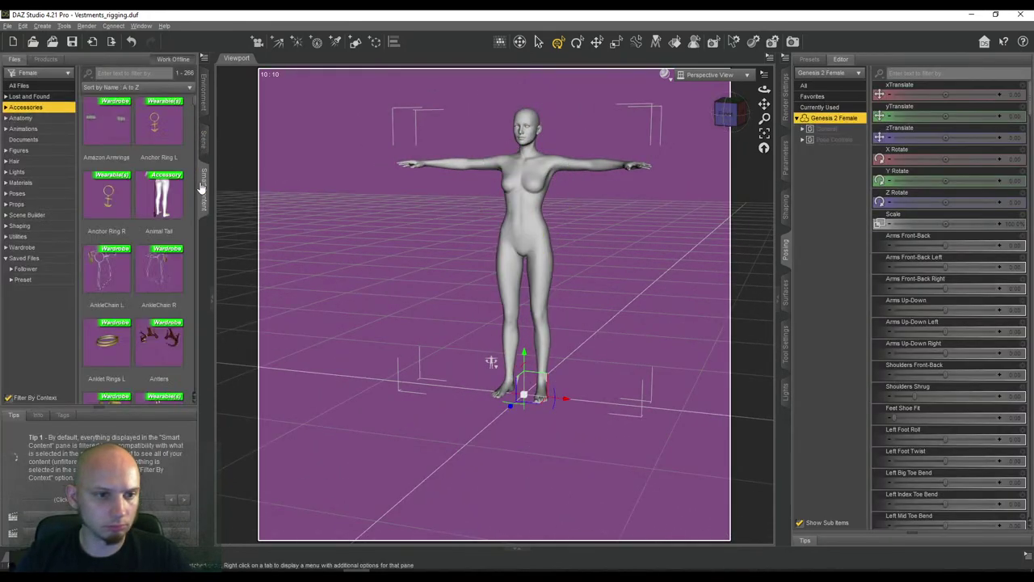
click(27, 269)
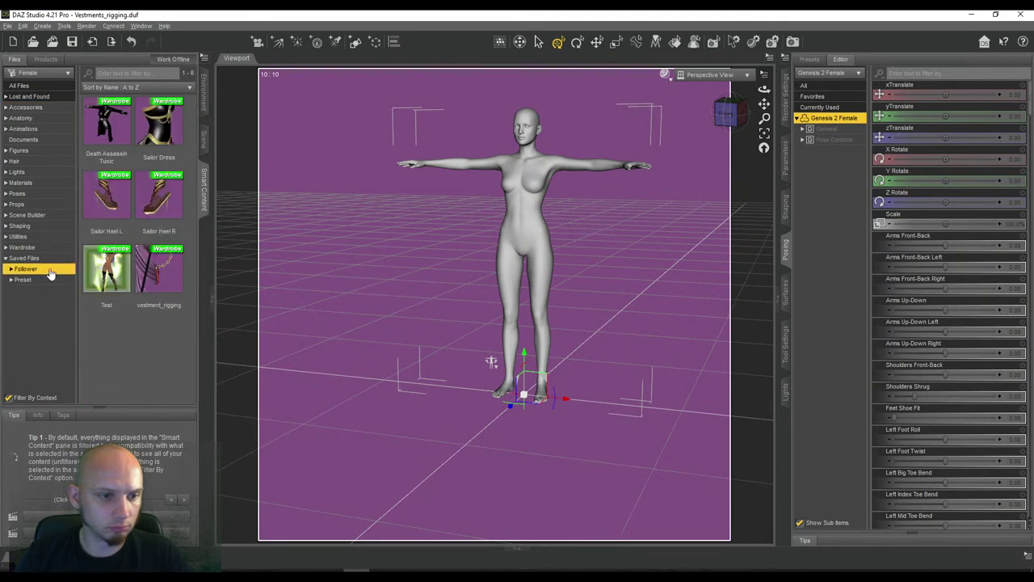
click(166, 271)
double_click(166, 272)
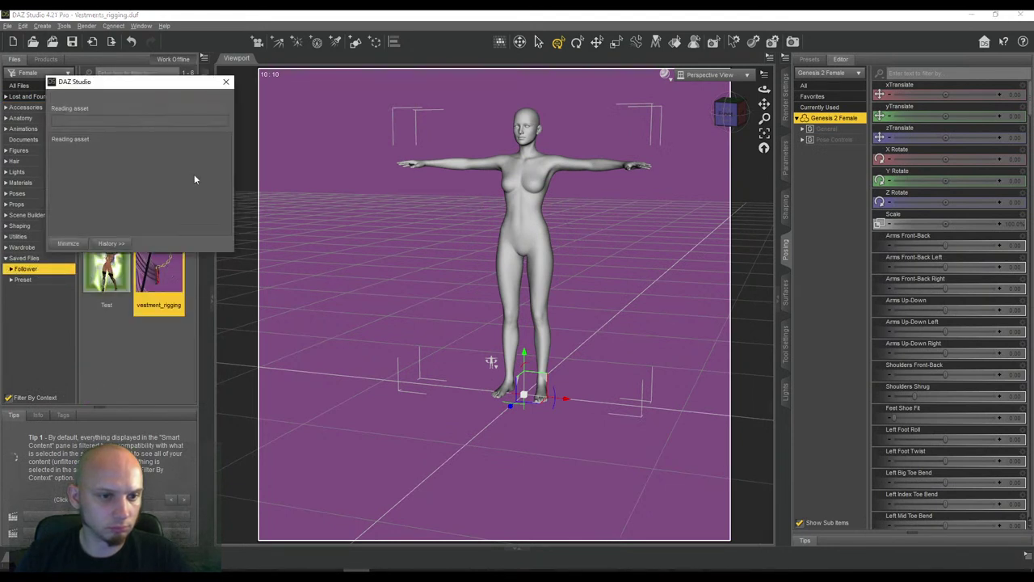
click(22, 107)
click(725, 113)
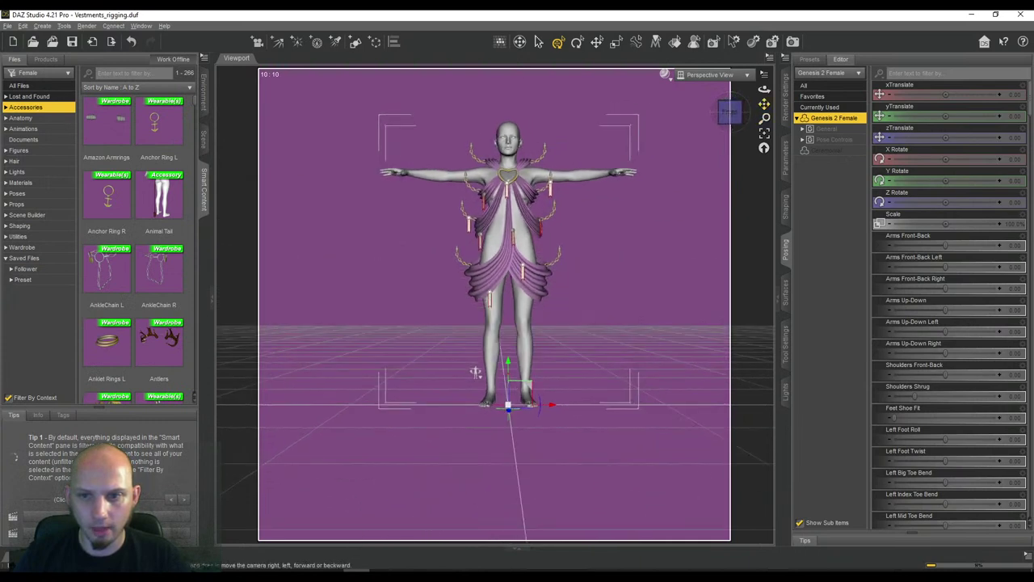
Expand the bone hierarchy of the reloaded Ceremonial figure in the scene
click(204, 143)
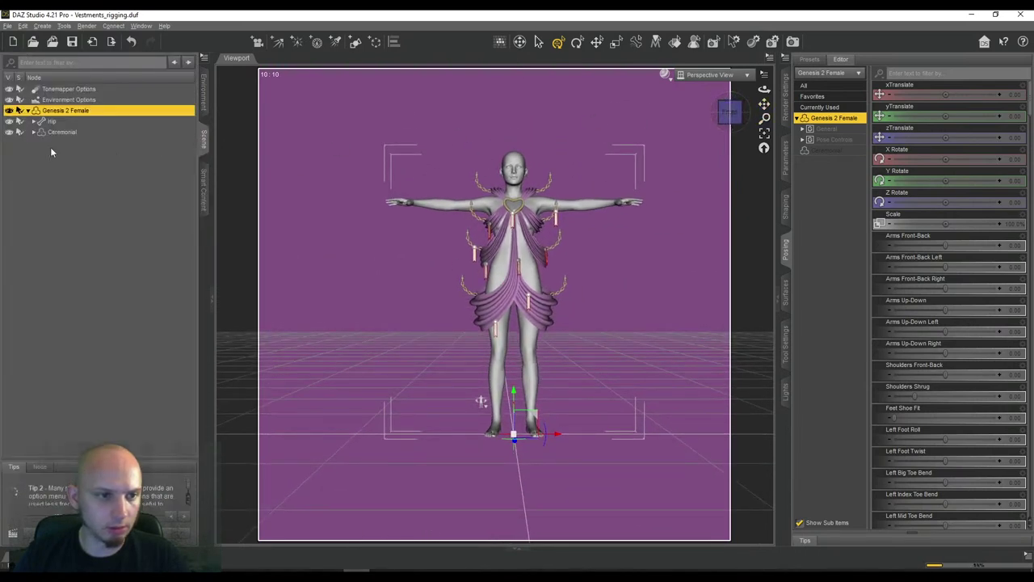
click(50, 132)
right_click(50, 133)
mouse_move(93, 209)
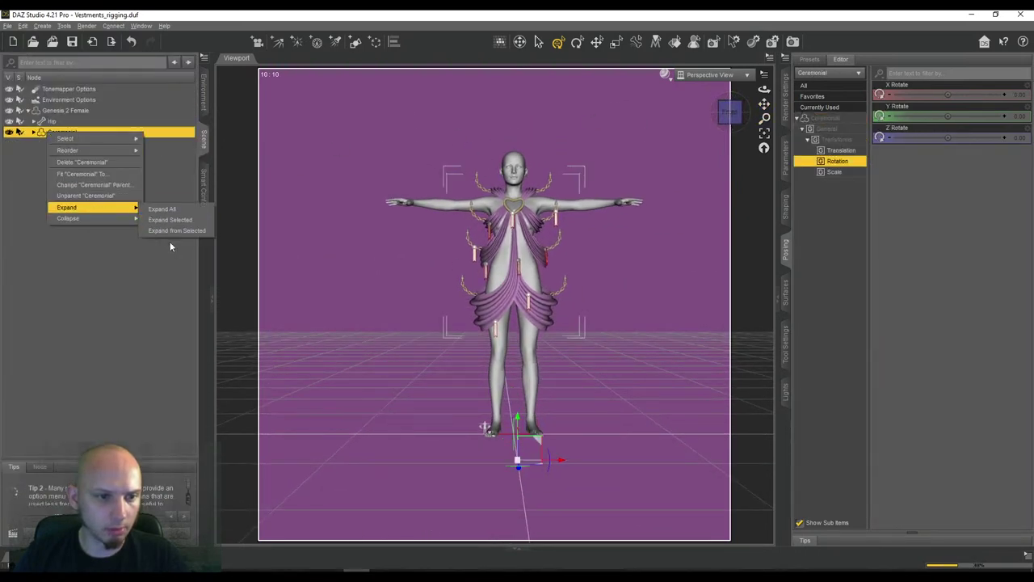
click(157, 225)
Activate the Node Weight Map Brush for Left Hip Float and display its General Weights
click(89, 175)
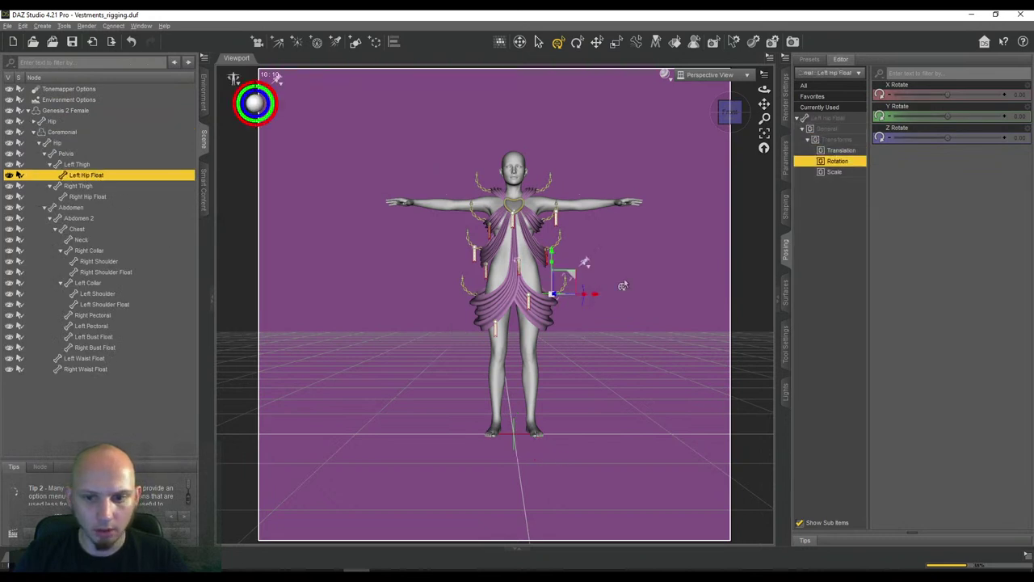
click(786, 346)
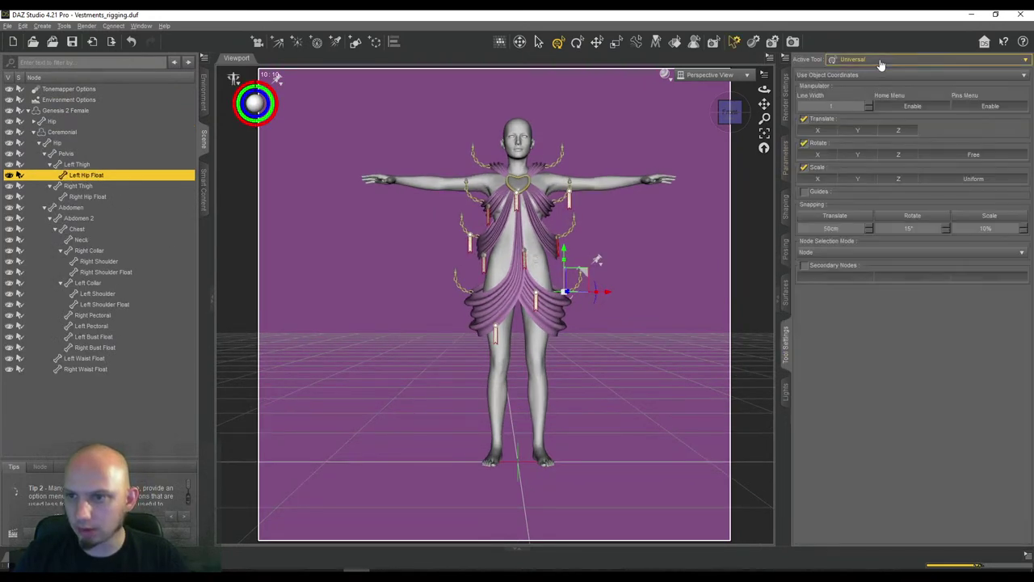
click(881, 61)
click(866, 215)
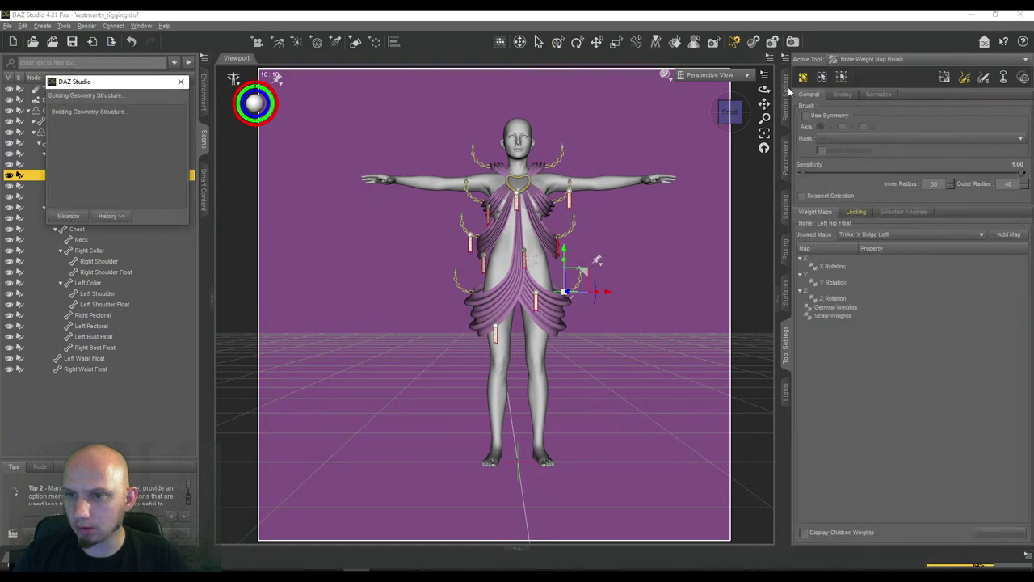
click(822, 307)
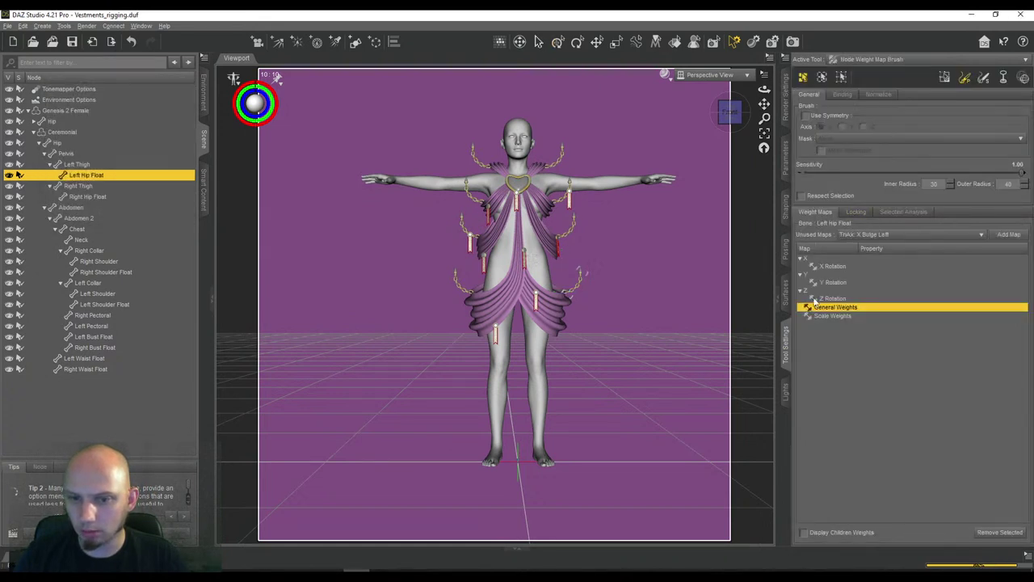
drag(764, 104, 734, 99)
scroll(764, 104, up, 2)
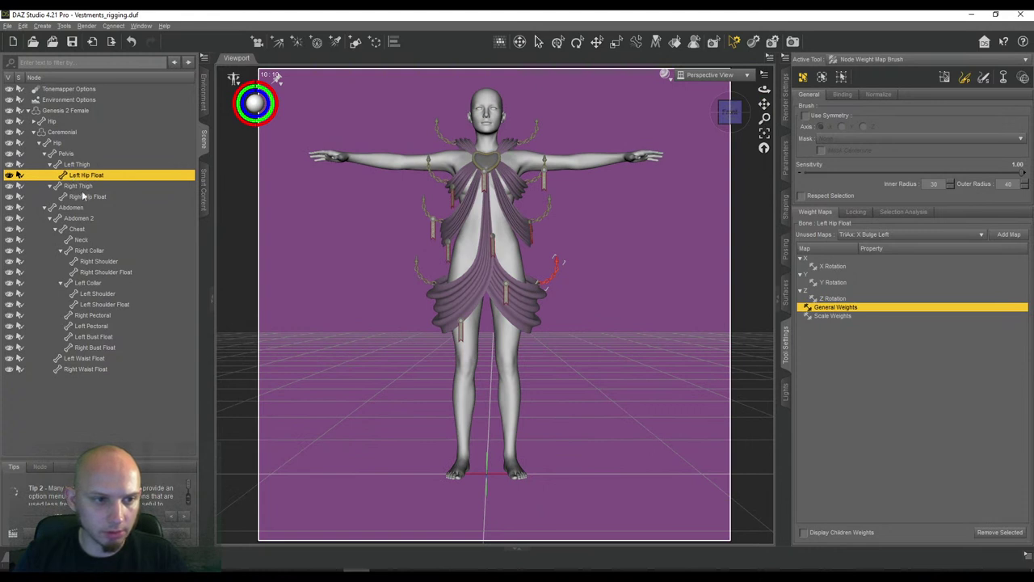
Examine the General Weights of the Right Hip Float, Bust Float and Waist Float bones and the chains around the vestments
click(83, 196)
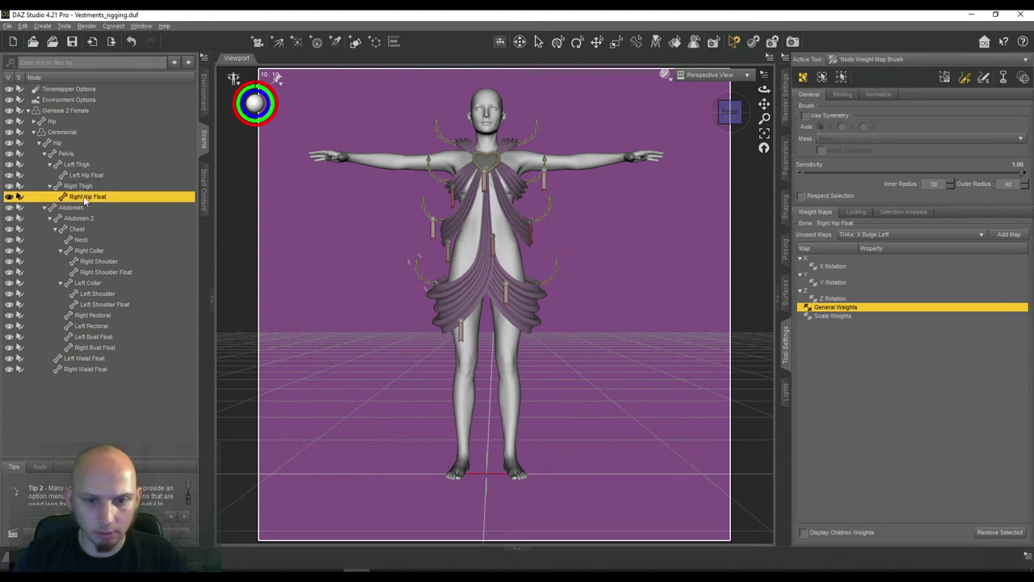
click(92, 338)
click(96, 348)
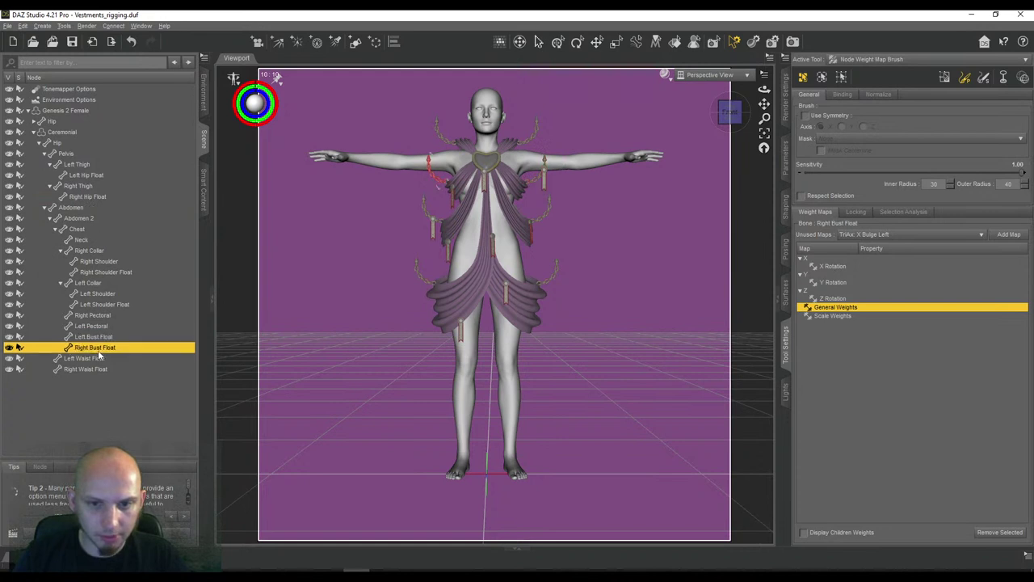
click(99, 359)
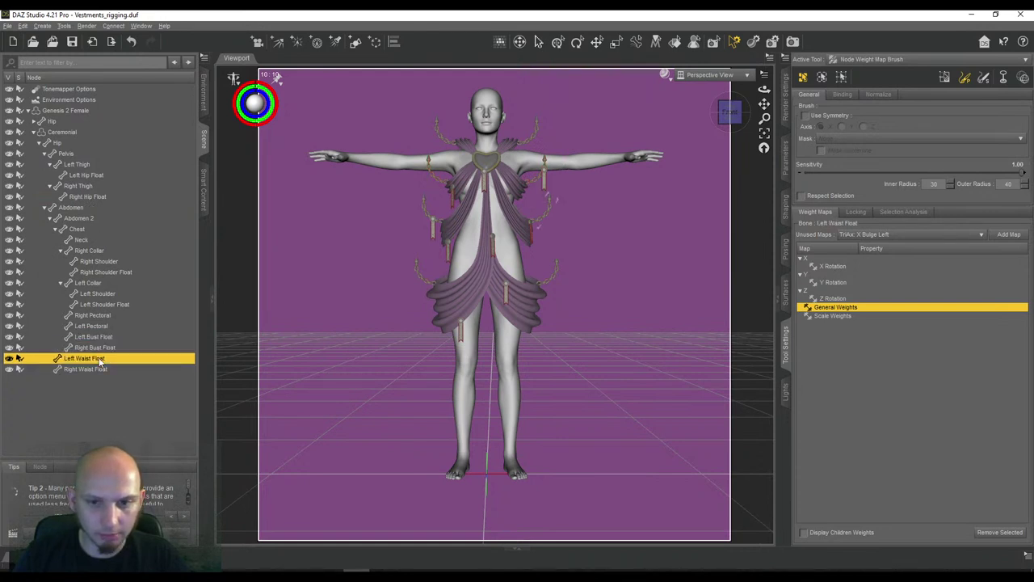
click(97, 369)
click(99, 359)
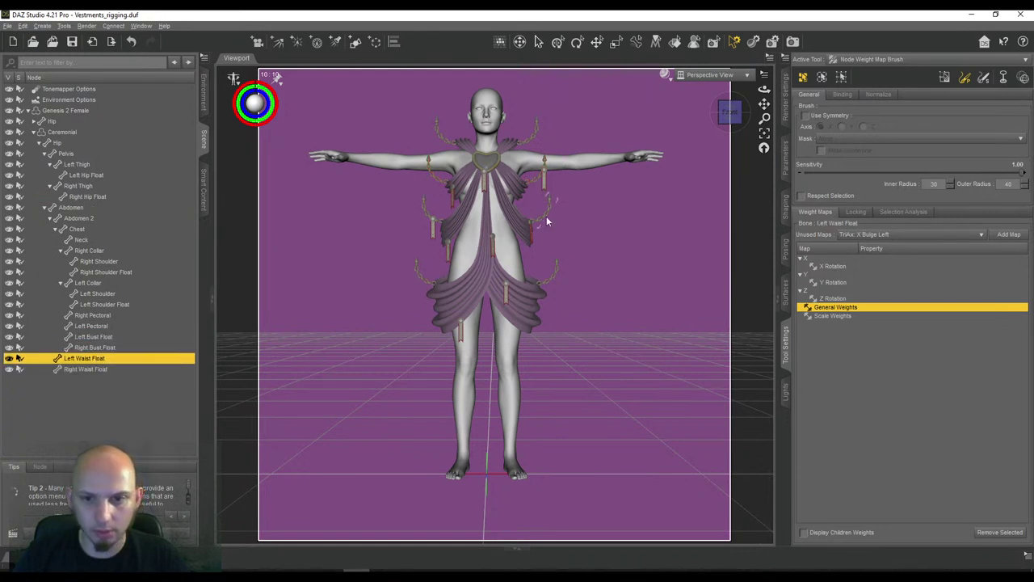
scroll(546, 215, up, 3)
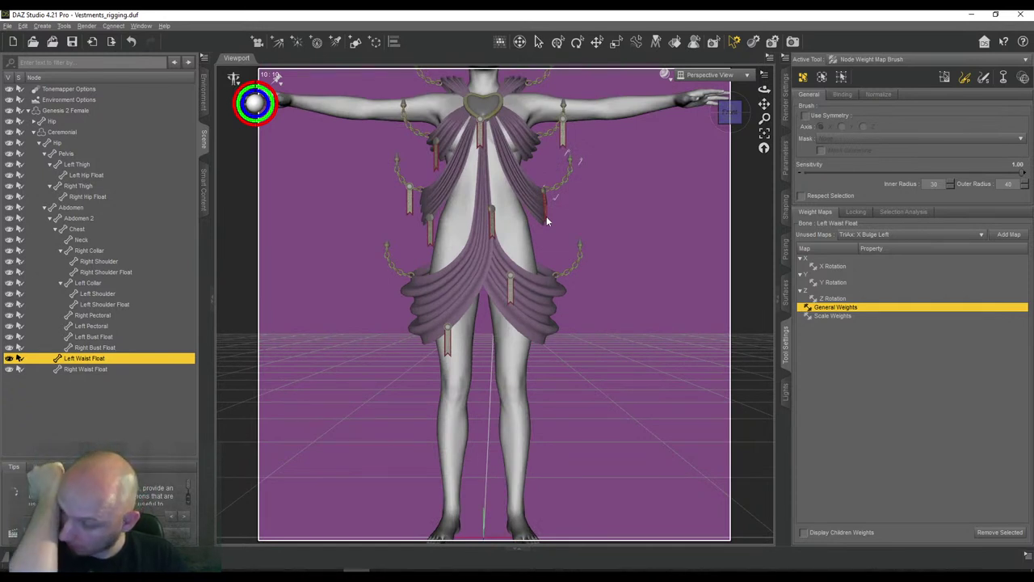
mouse_move(762, 104)
mouse_down()
mouse_move(749, 124)
mouse_move(763, 100)
mouse_up()
scroll(651, 199, up, 7)
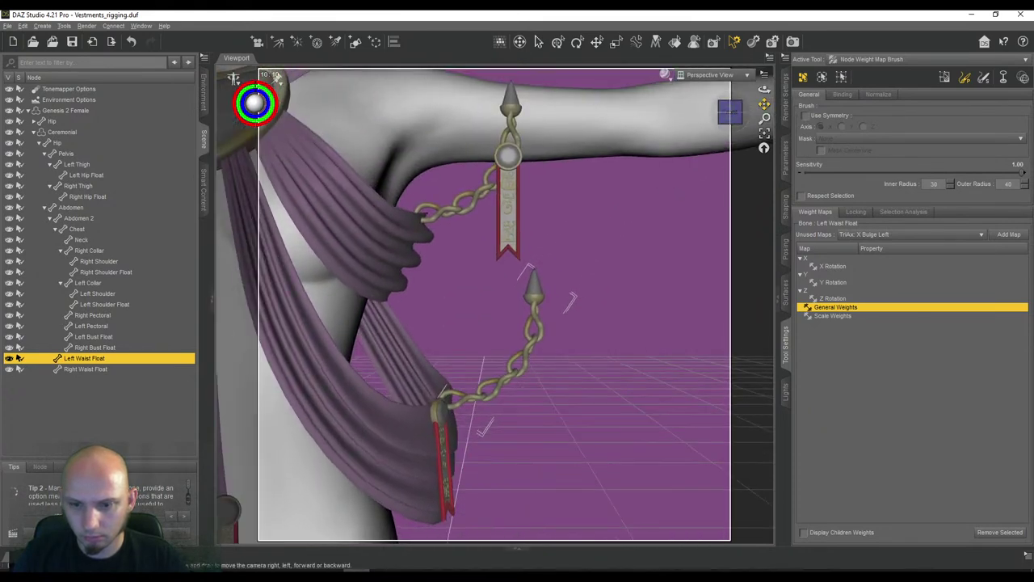
scroll(726, 132, up, 2)
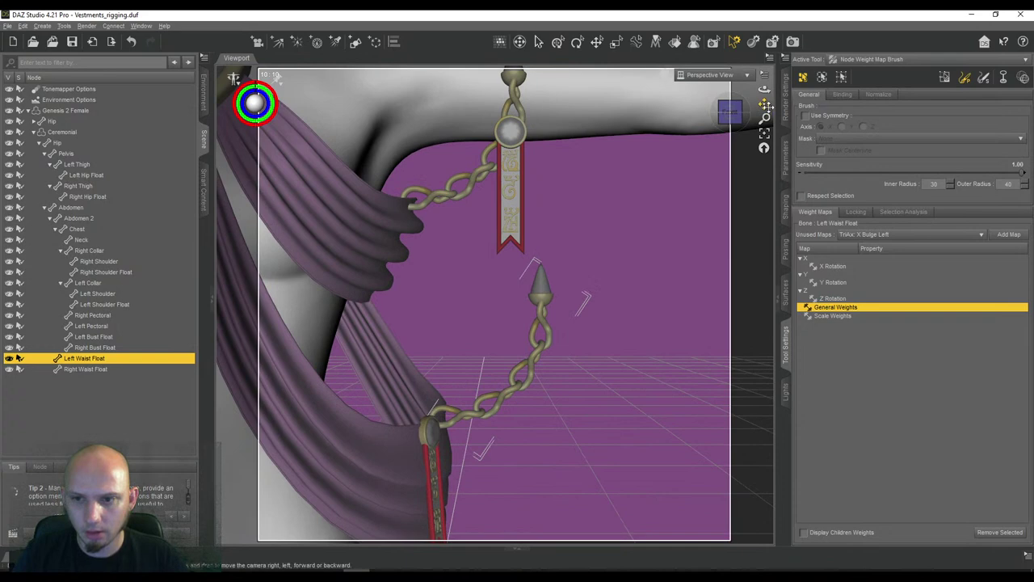
drag(764, 106, 745, 117)
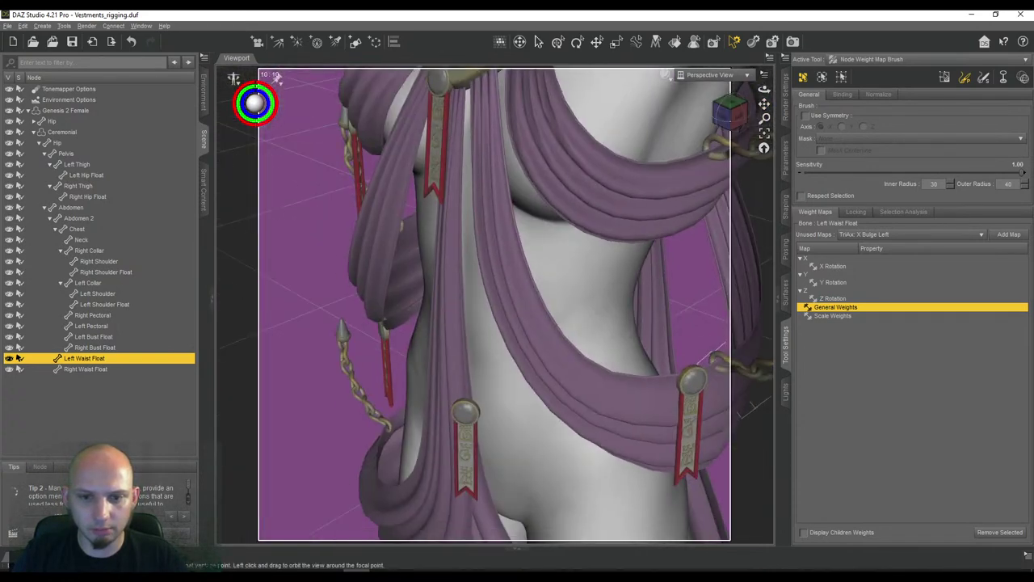
scroll(537, 169, down, 5)
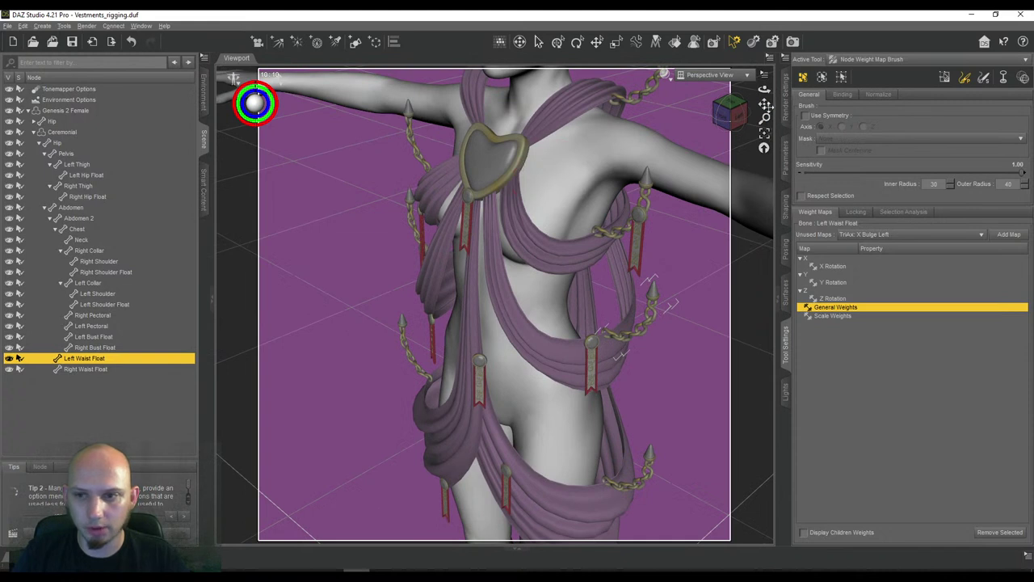
drag(766, 106, 763, 108)
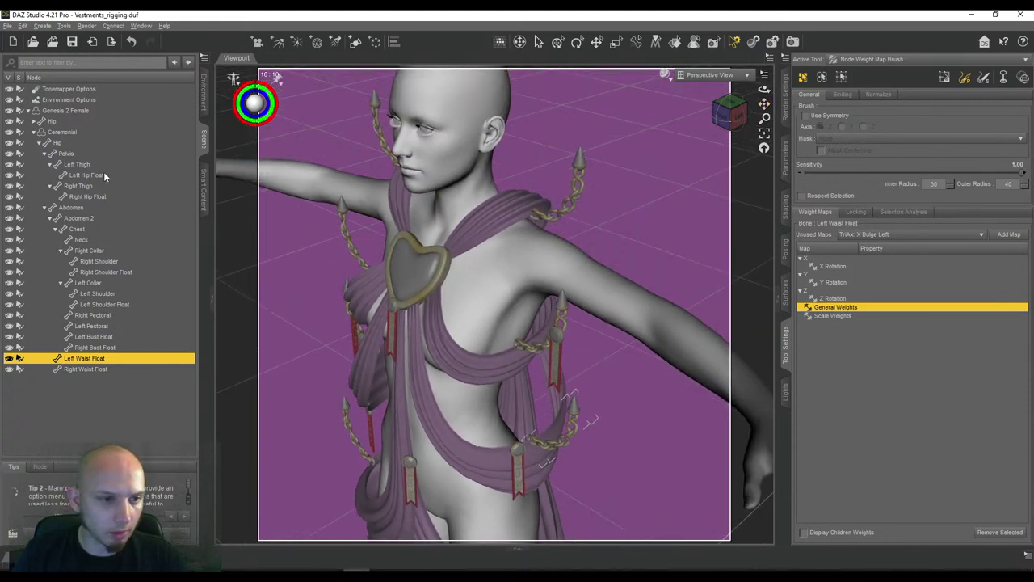
Set Right Shoulder Float's X Rotate to 46.13 to test its chain and display its General Weights for painting
click(103, 273)
drag(729, 121, 773, 106)
click(788, 250)
drag(949, 94, 961, 94)
drag(732, 109, 721, 117)
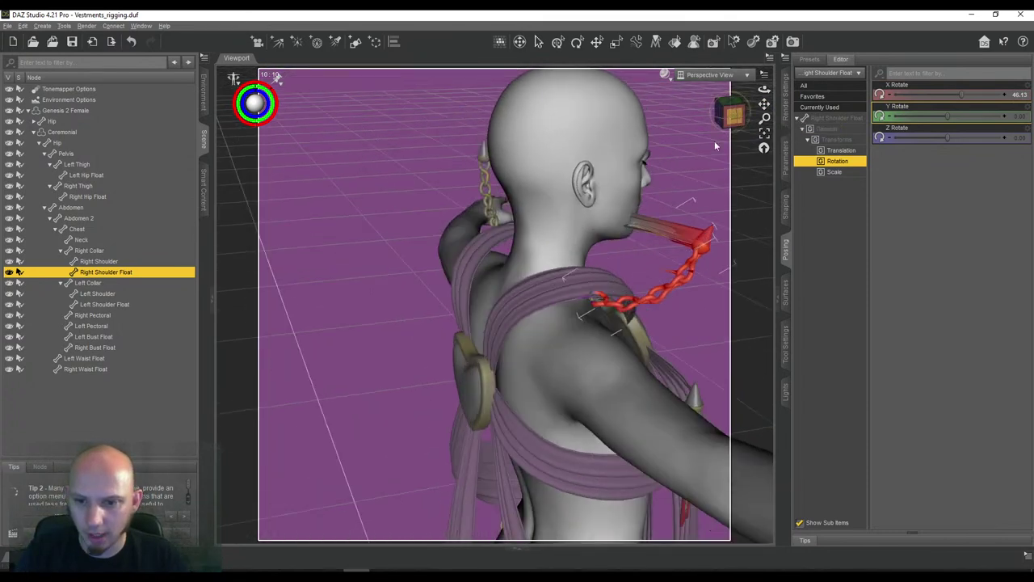
click(787, 333)
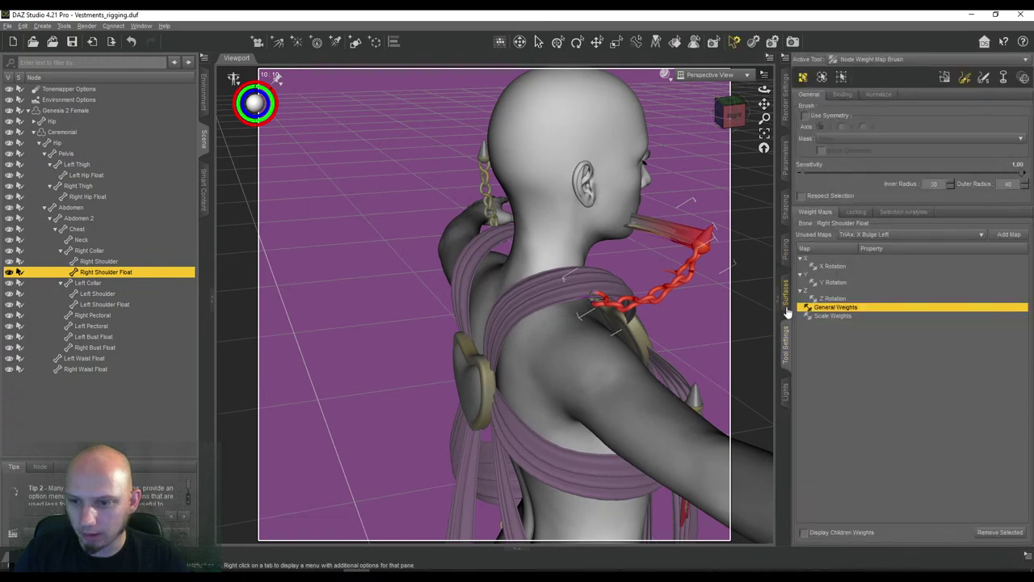
Examine Right Shoulder Float's General Weights on the chain and vestments from behind and from the front of the figure
drag(730, 117, 690, 181)
click(714, 214)
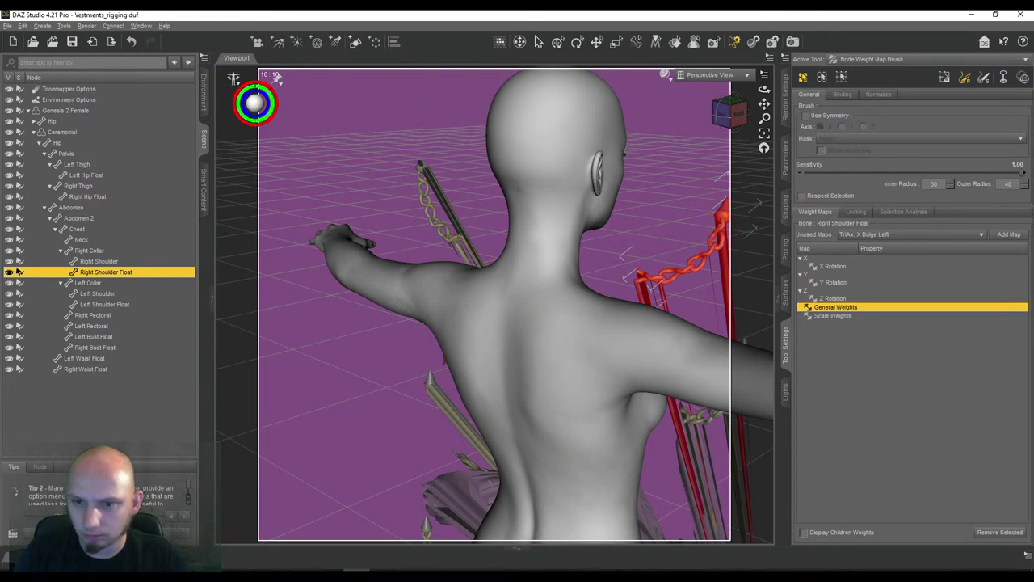
drag(730, 120, 572, 122)
scroll(669, 138, down, 6)
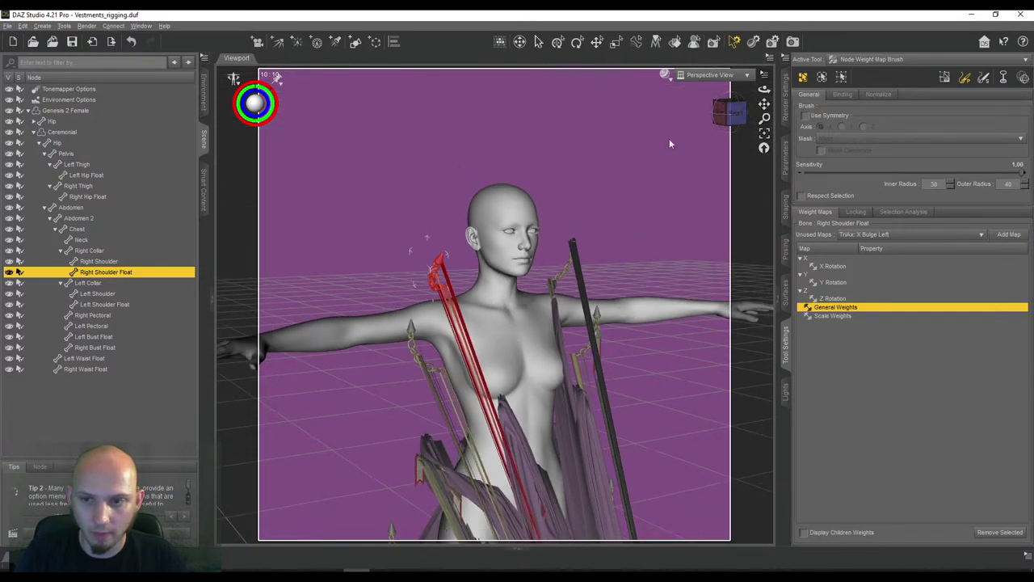
drag(763, 105, 708, 186)
scroll(709, 185, down, 1)
scroll(708, 182, up, 3)
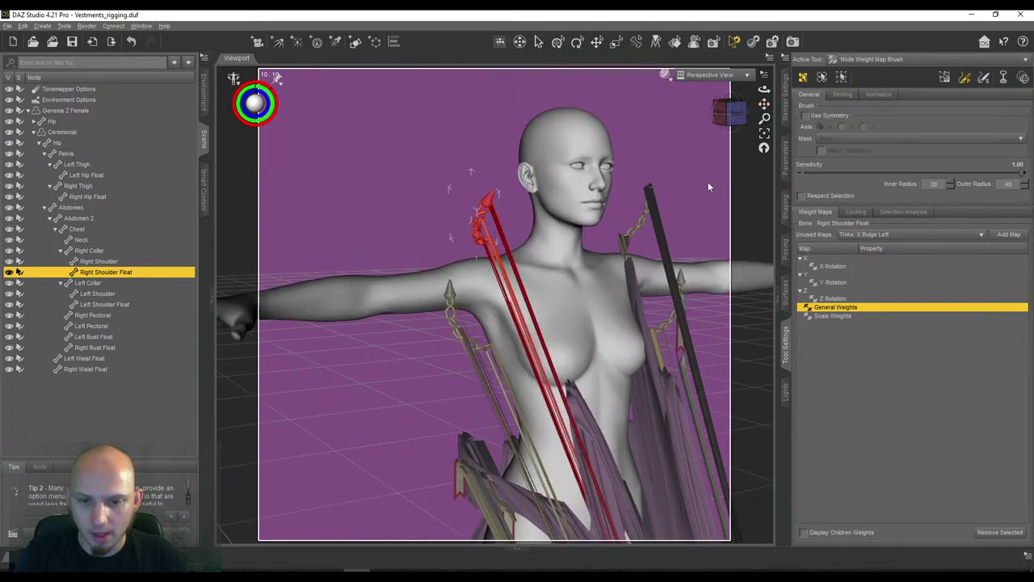
scroll(708, 181, up, 2)
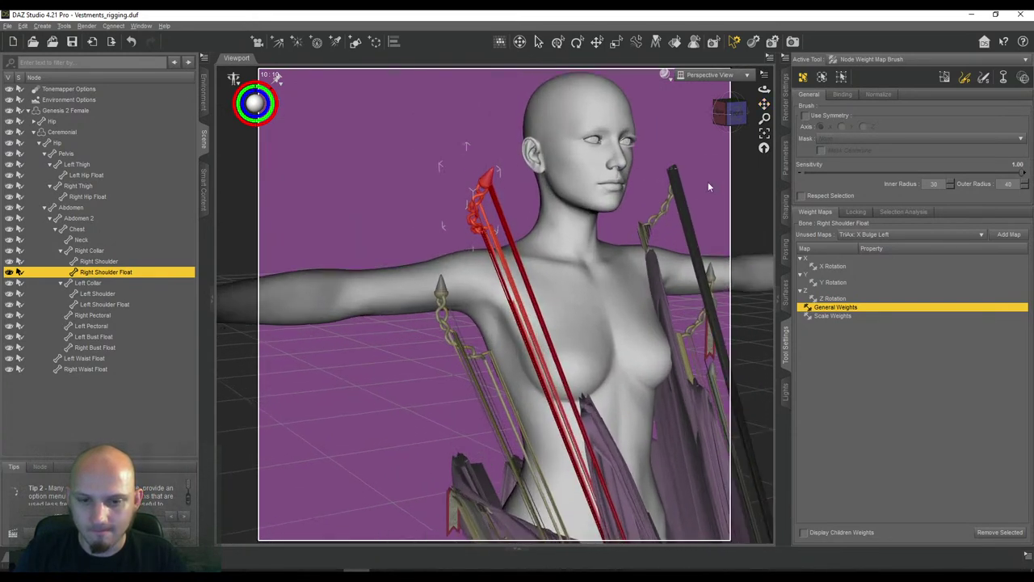
Compare Right Shoulder Float's Scale Weights, General Weights and X, Y and Z Rotation maps
click(822, 316)
click(824, 307)
click(825, 298)
click(825, 283)
click(828, 265)
click(830, 307)
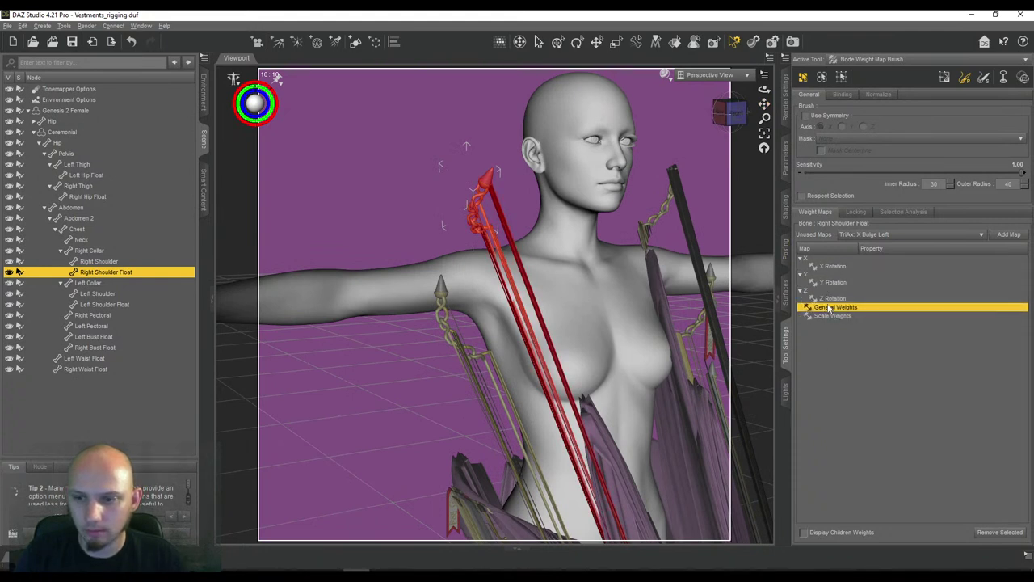
right_click(830, 308)
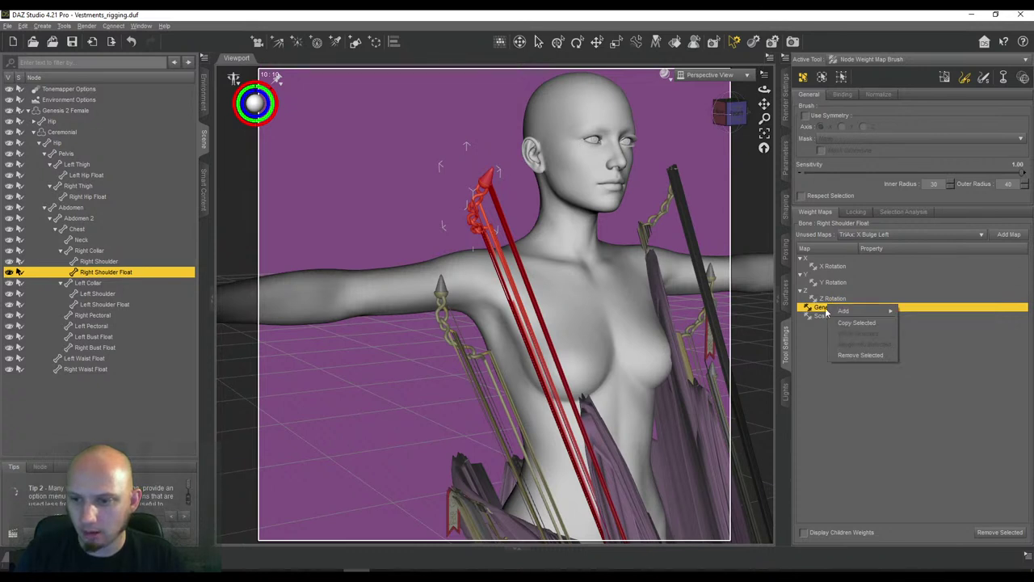
click(825, 310)
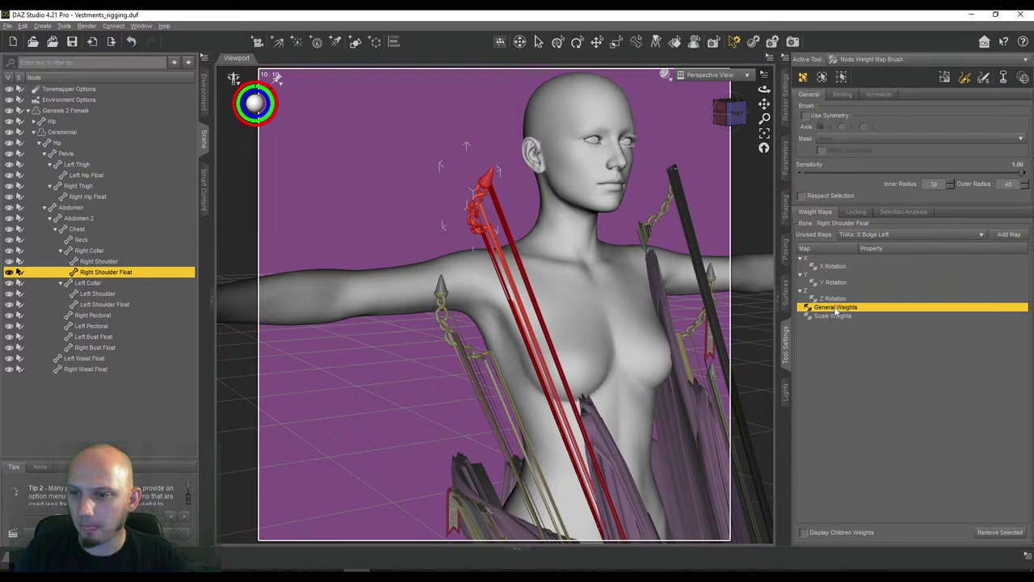
Test the vestments' deformation by applying the Floating 01 and Floating 02R poses to Genesis 2 Female
click(69, 110)
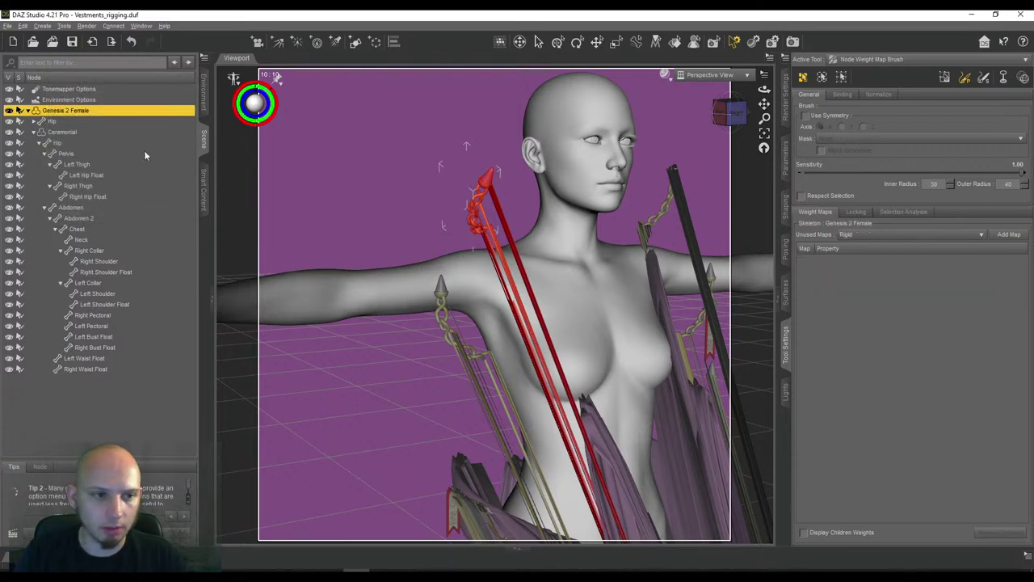
click(202, 173)
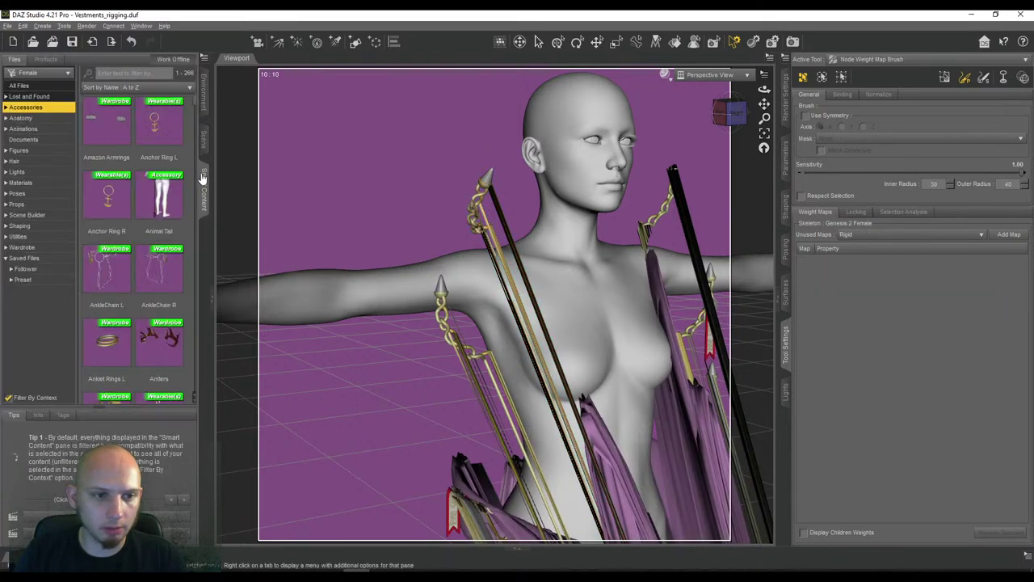
click(5, 194)
click(11, 204)
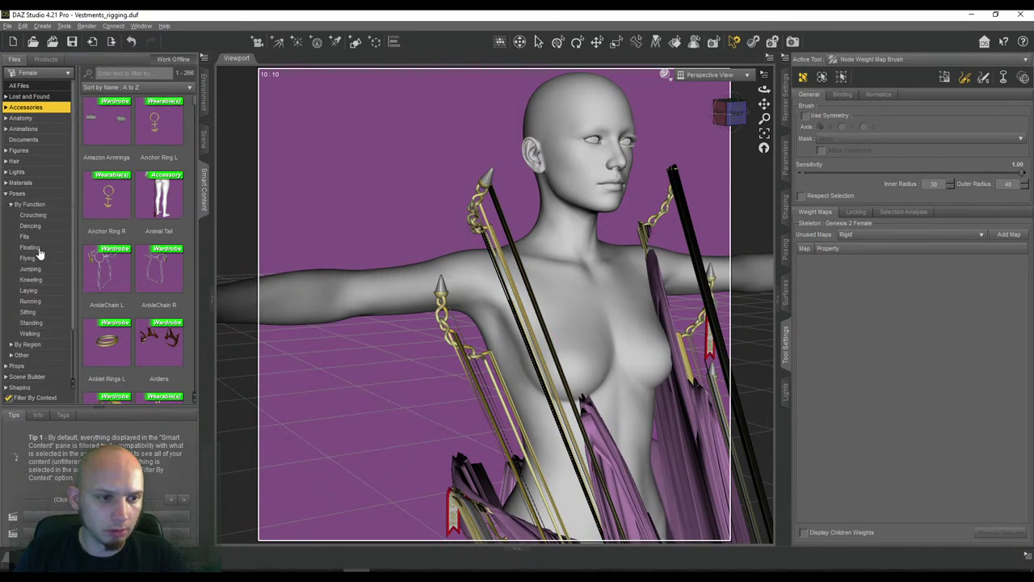
click(41, 259)
double_click(106, 121)
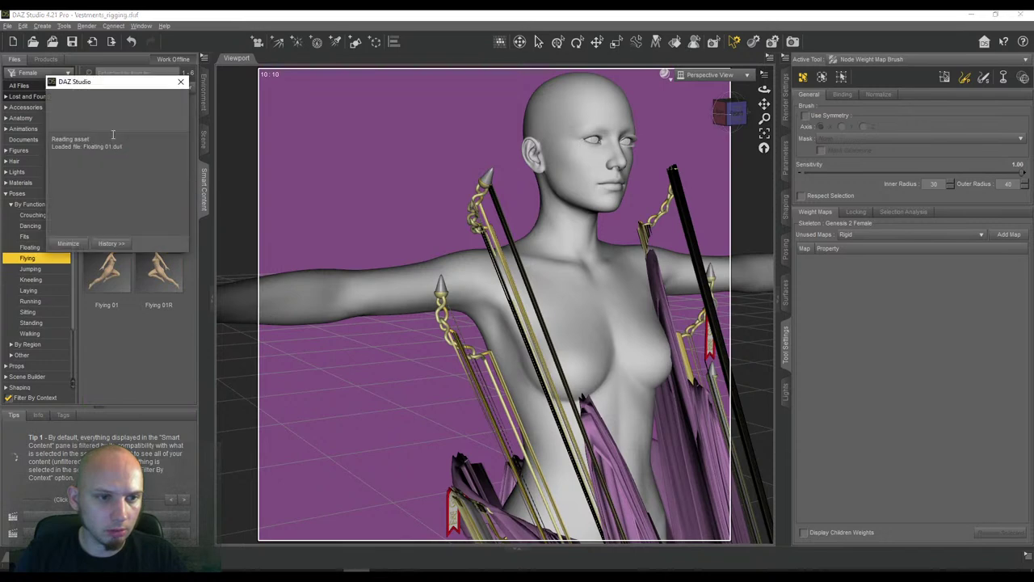
scroll(418, 235, down, 4)
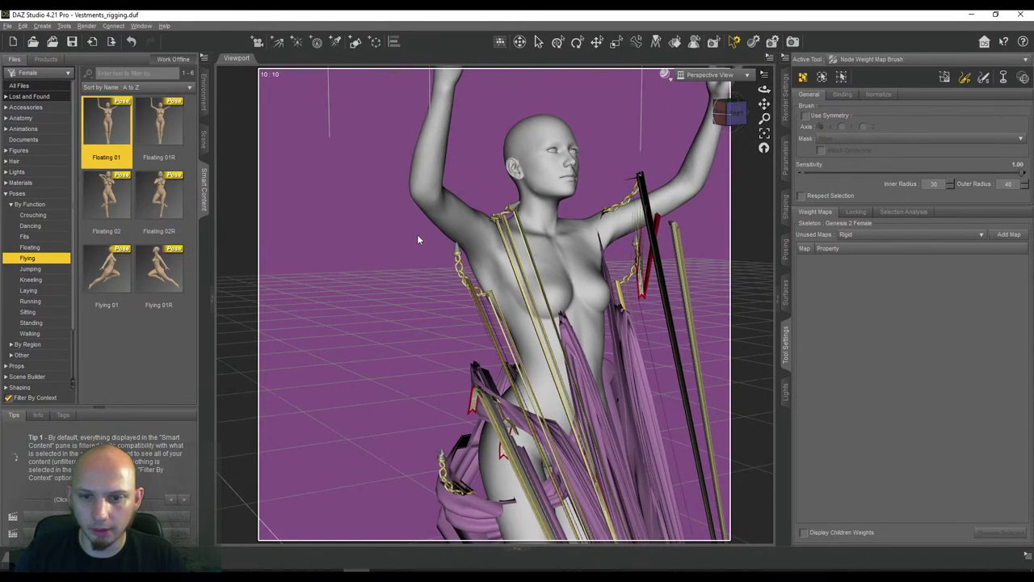
middle_drag(422, 236, 392, 239)
scroll(393, 241, down, 3)
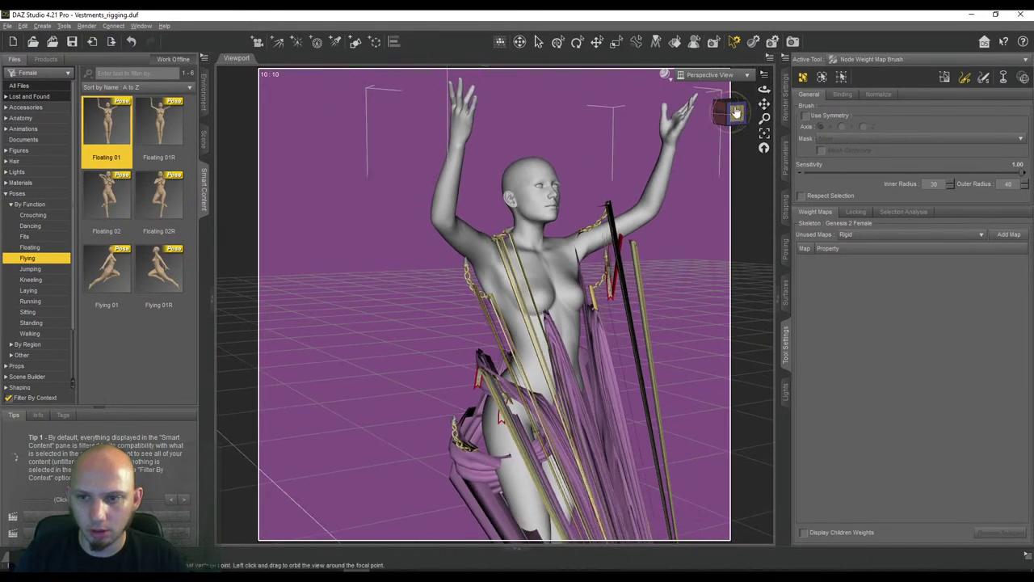
drag(764, 104, 741, 50)
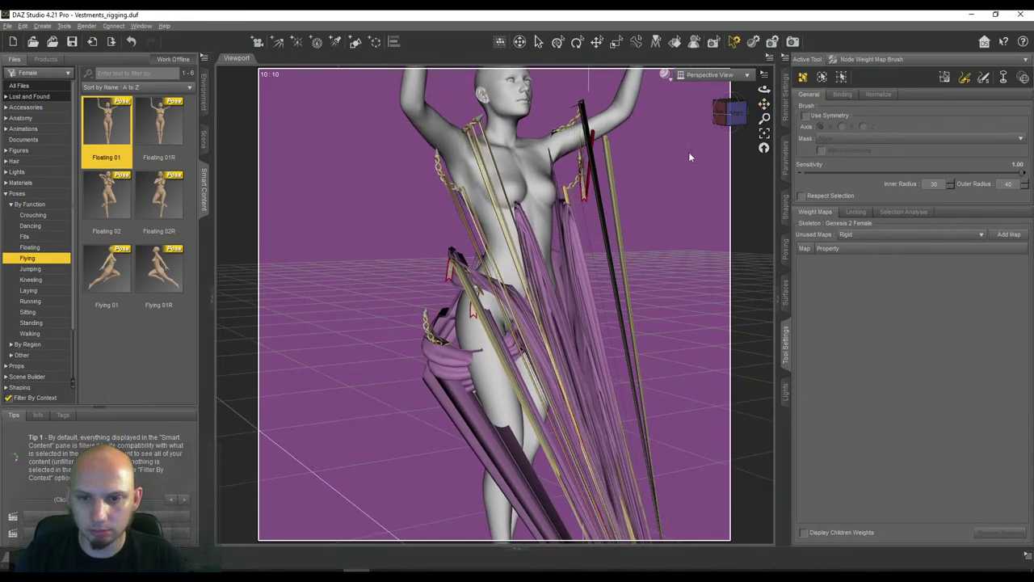
drag(725, 113, 585, 115)
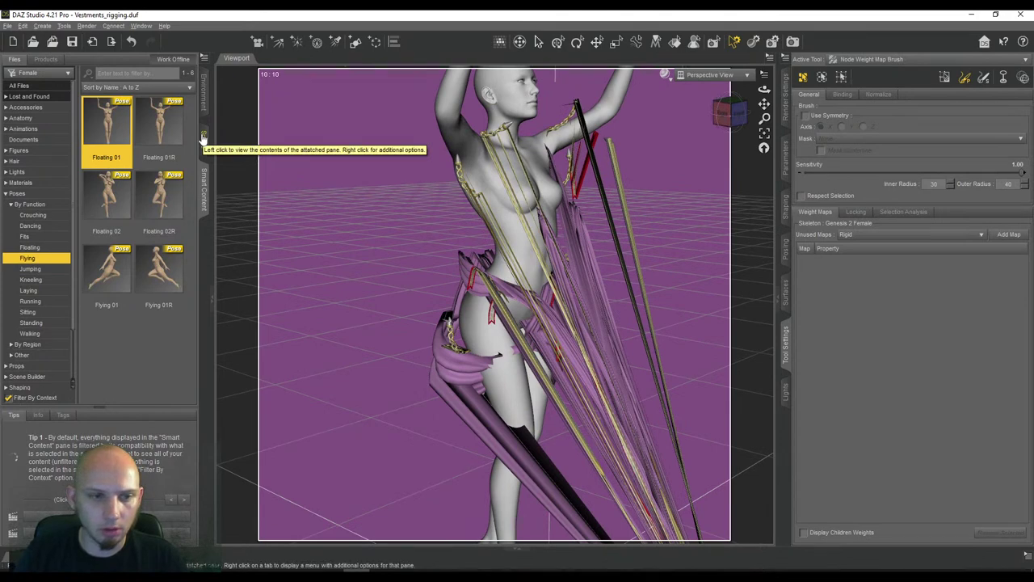
double_click(162, 203)
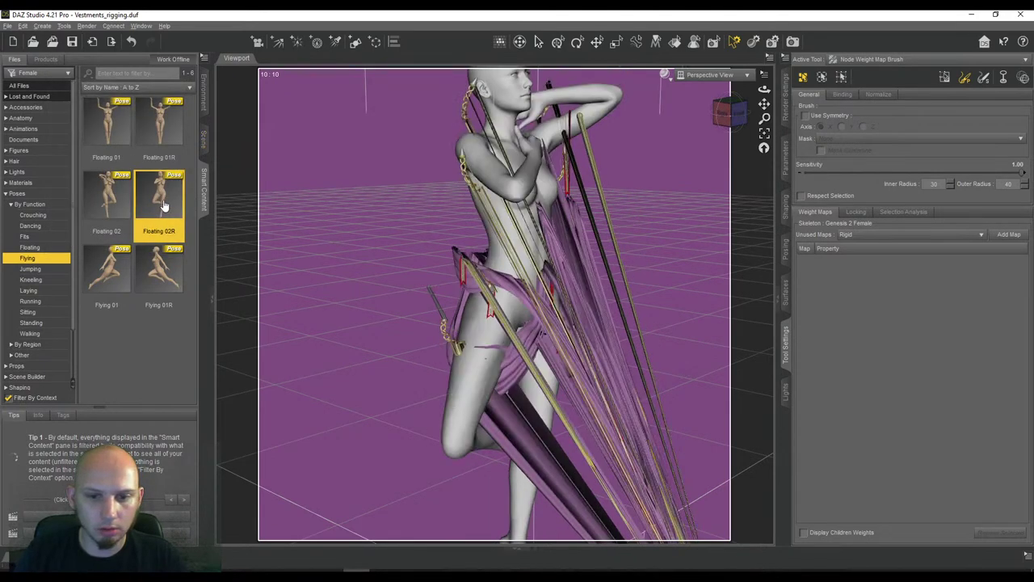
Delete the Ceremonial figure from the scene
click(205, 146)
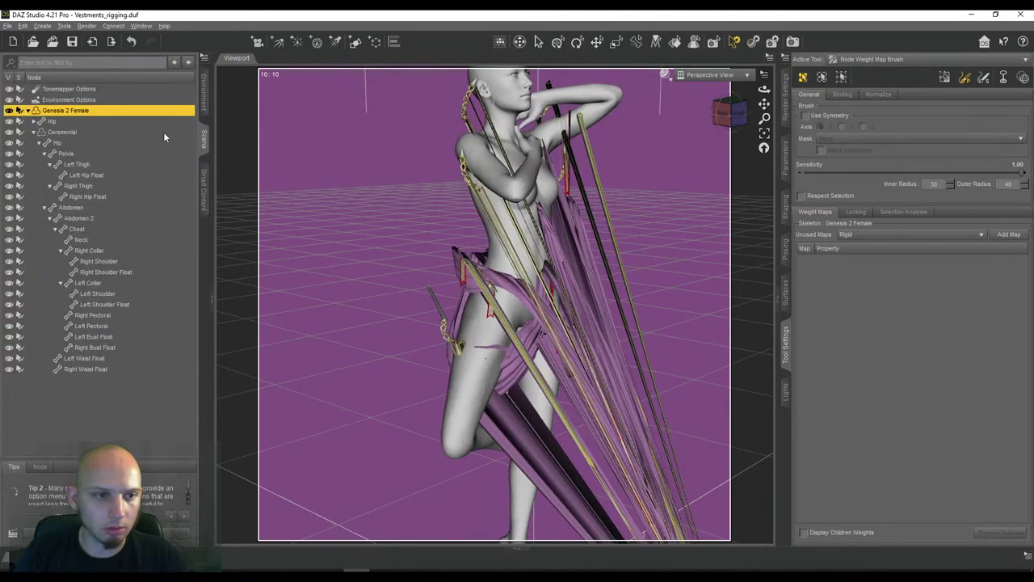
click(61, 131)
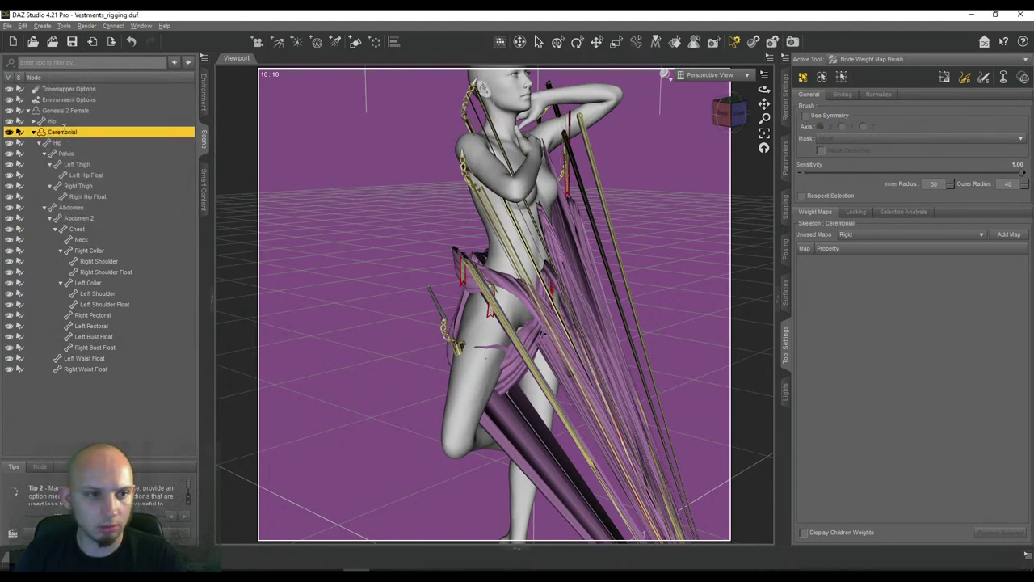
key(Delete)
Load the saved vestment_rigging wardrobe file onto Genesis 2 Female and inspect its fit on the posed figure
click(74, 115)
click(203, 182)
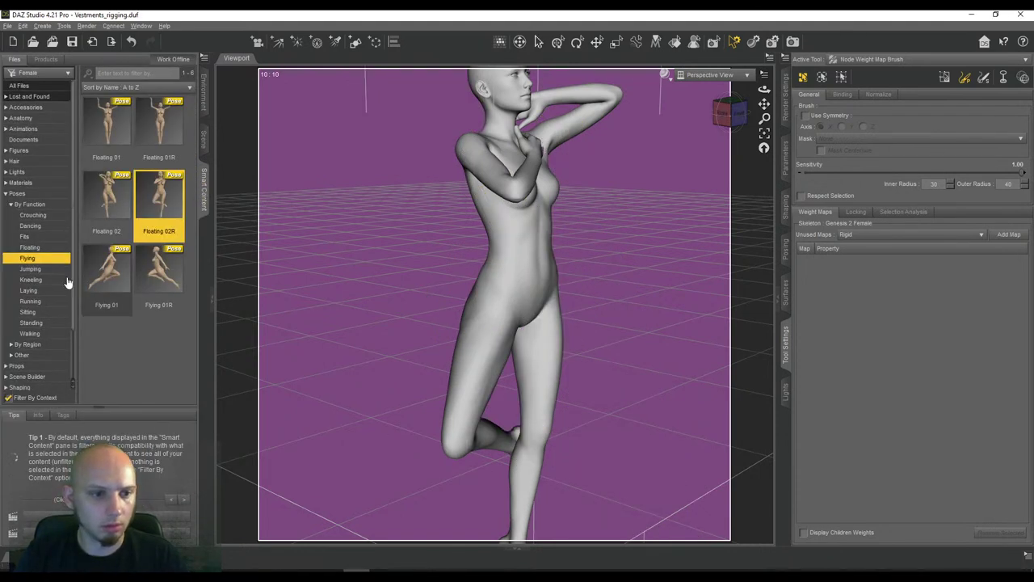
scroll(39, 391, down, 2)
click(31, 363)
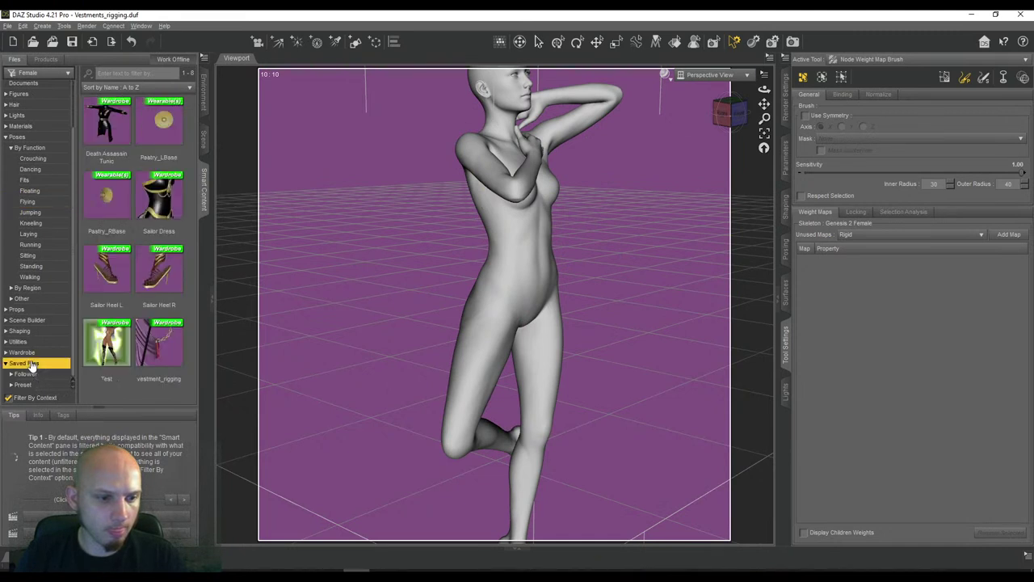
double_click(171, 347)
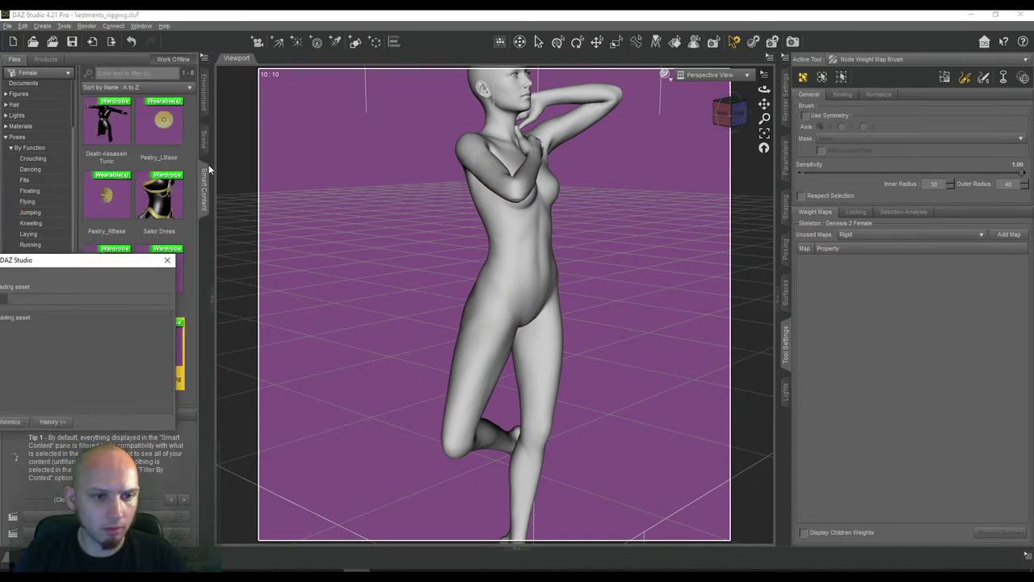
click(206, 142)
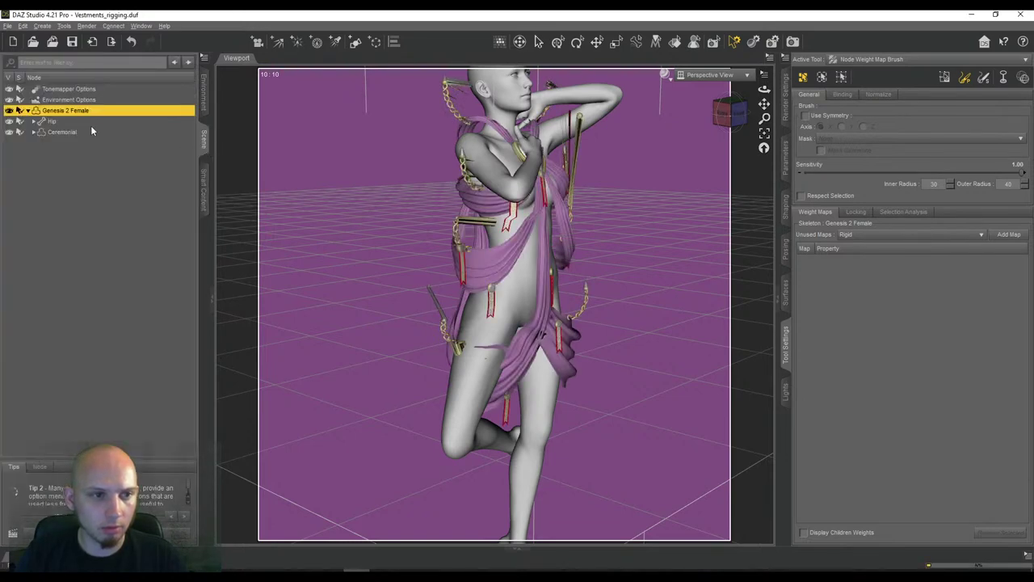
drag(739, 112, 682, 191)
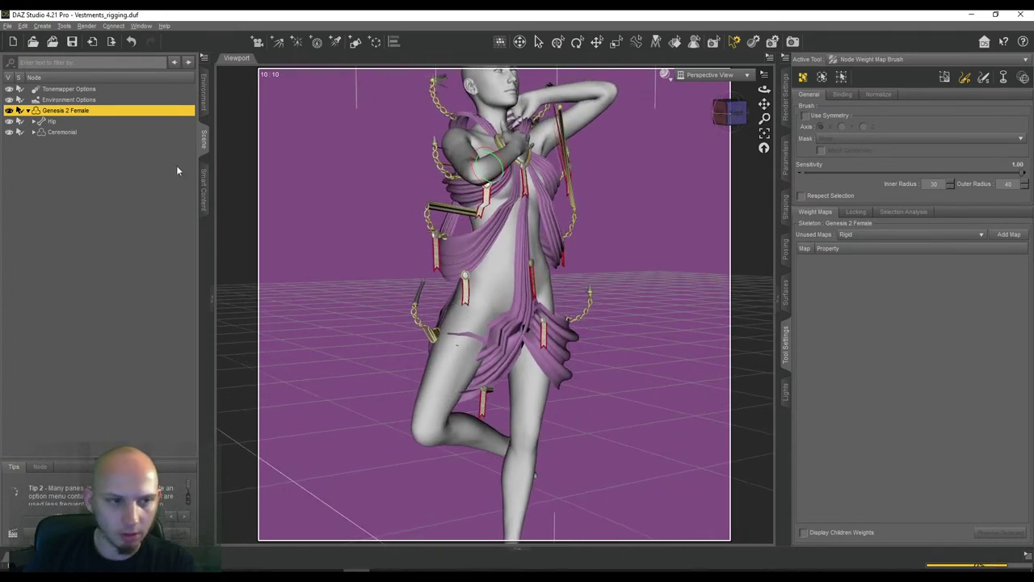
Expand the complete bone hierarchy of the newly loaded Ceremonial figure
click(75, 131)
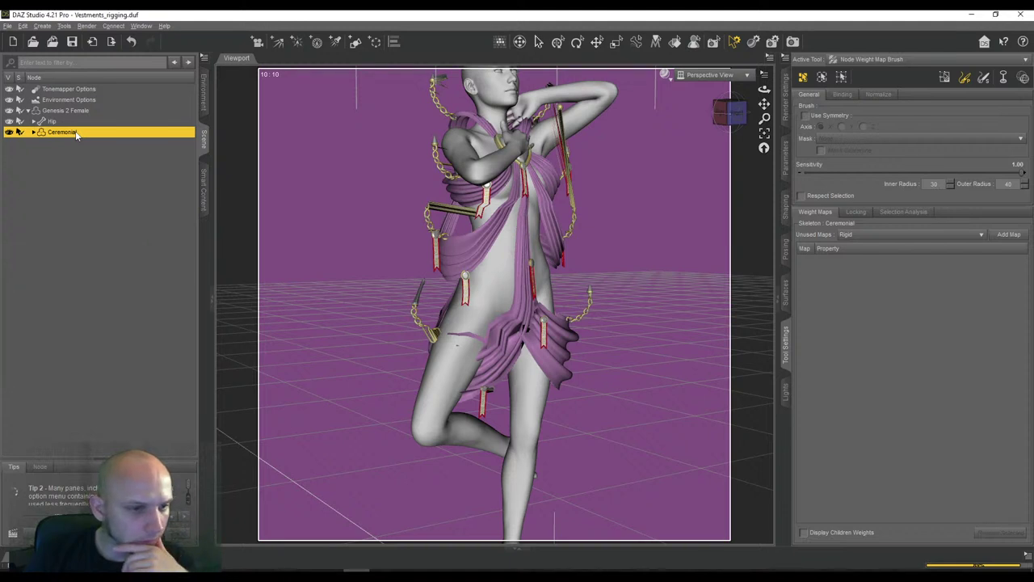
right_click(76, 134)
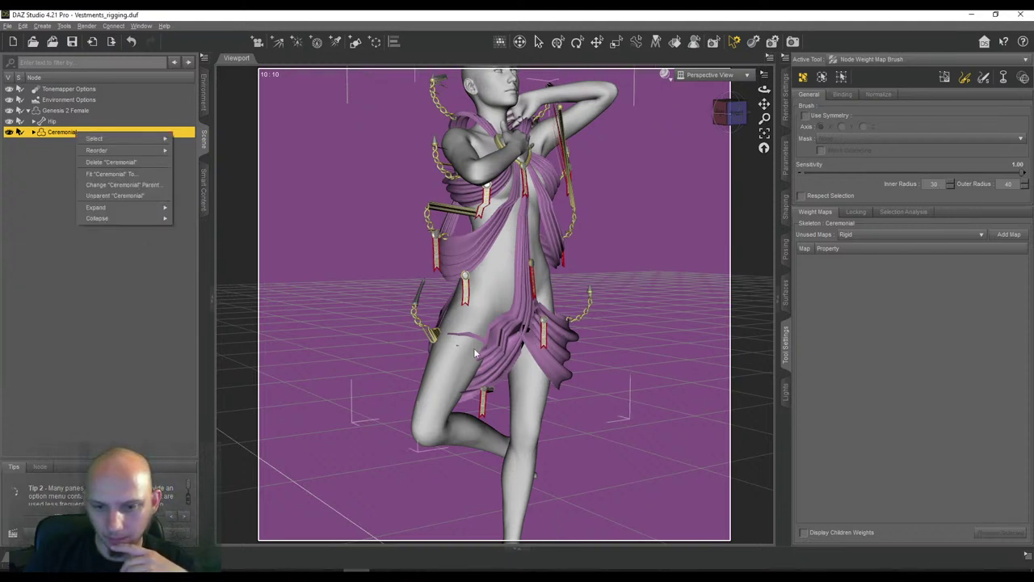
mouse_move(130, 208)
click(190, 230)
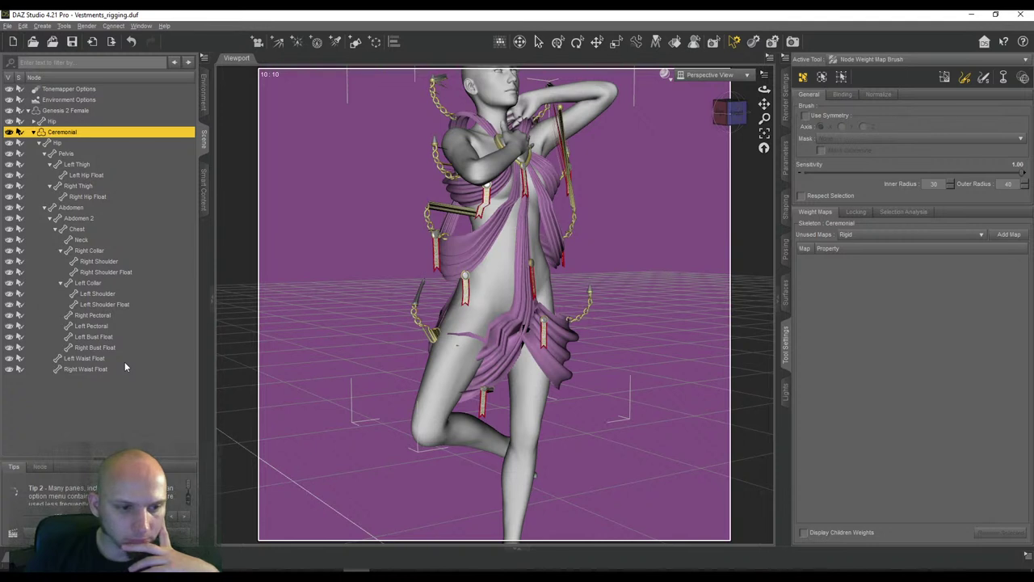
Examine Right Thigh's rotation, bulge and Scale Weights maps on the vestments
click(93, 167)
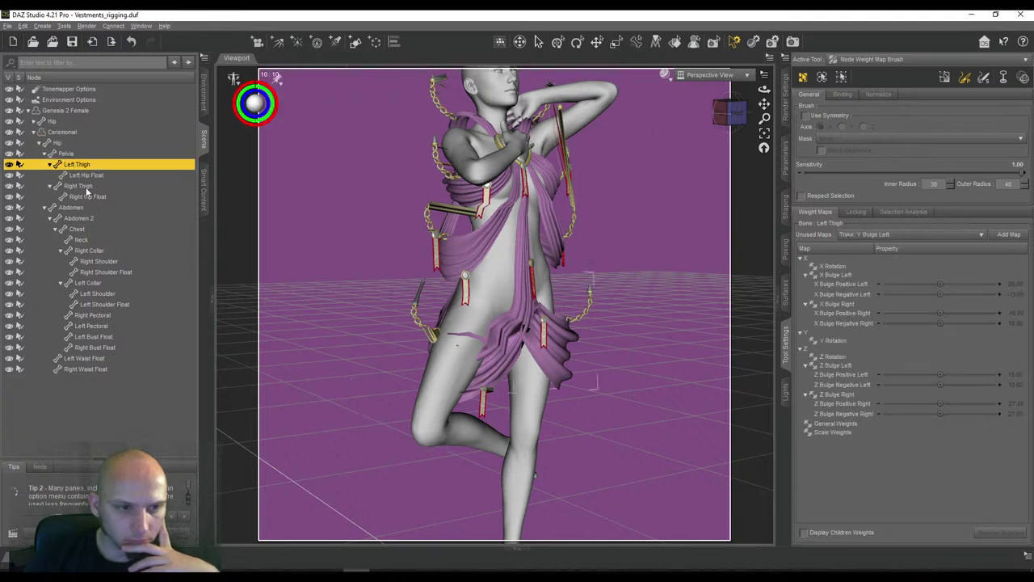
click(86, 186)
click(832, 266)
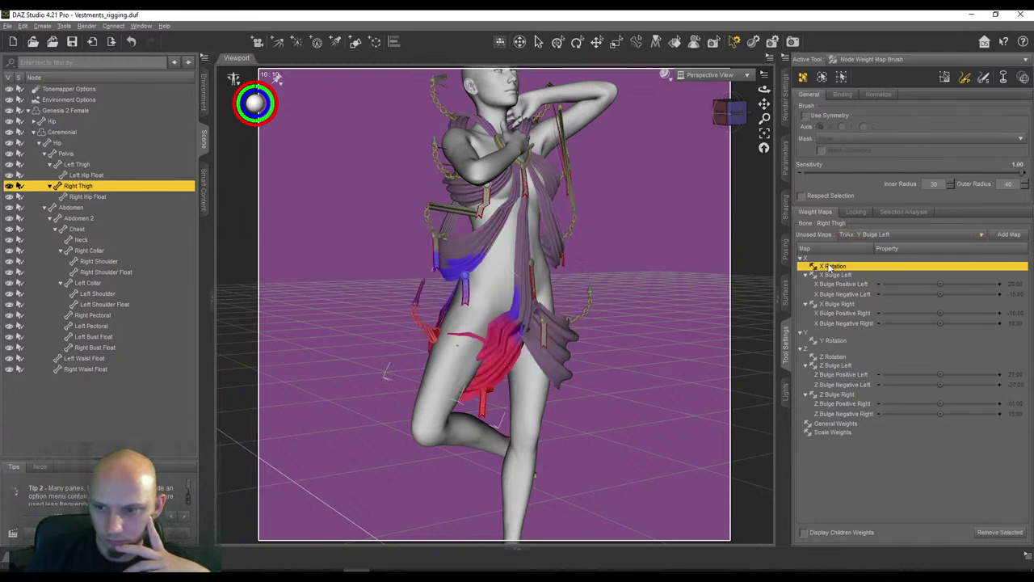
click(832, 276)
click(830, 284)
click(832, 294)
click(833, 304)
click(833, 314)
click(832, 323)
click(834, 340)
click(833, 356)
click(835, 365)
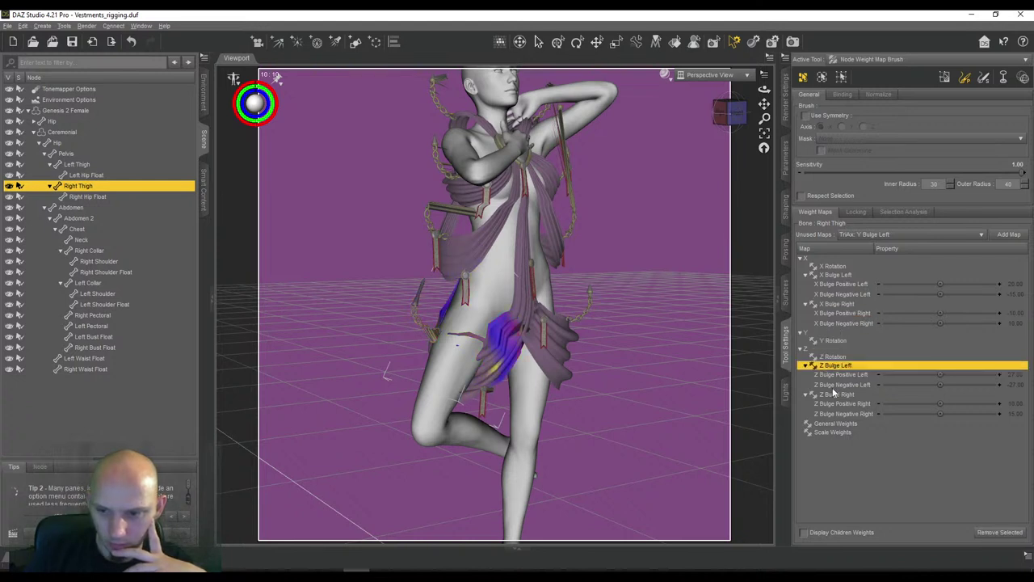
click(832, 385)
click(832, 394)
click(833, 403)
click(833, 414)
click(832, 432)
drag(727, 119, 699, 110)
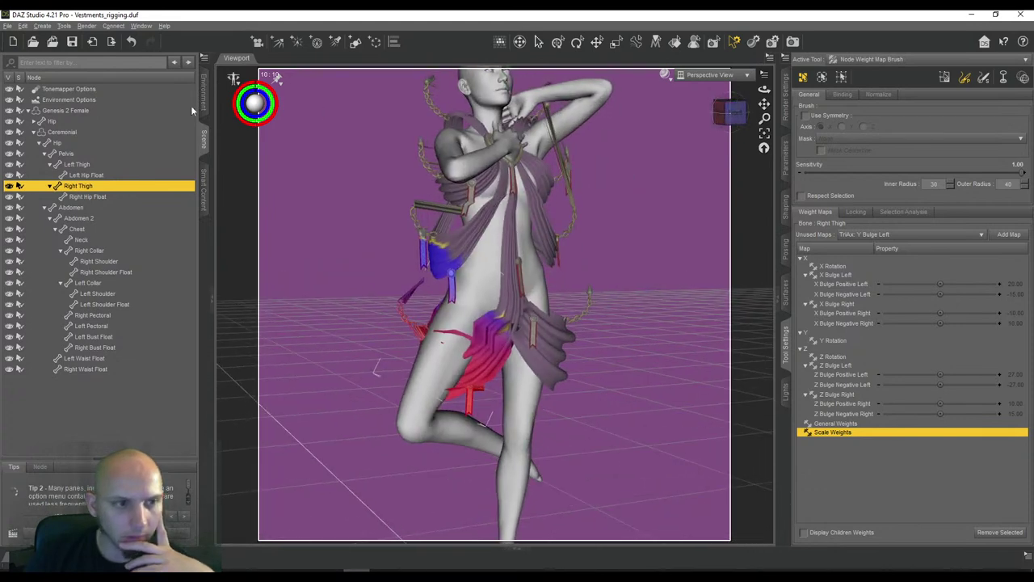
Reset Genesis 2 Female to its default arms-out pose using the Universal tool
click(68, 110)
scroll(387, 348, down, 3)
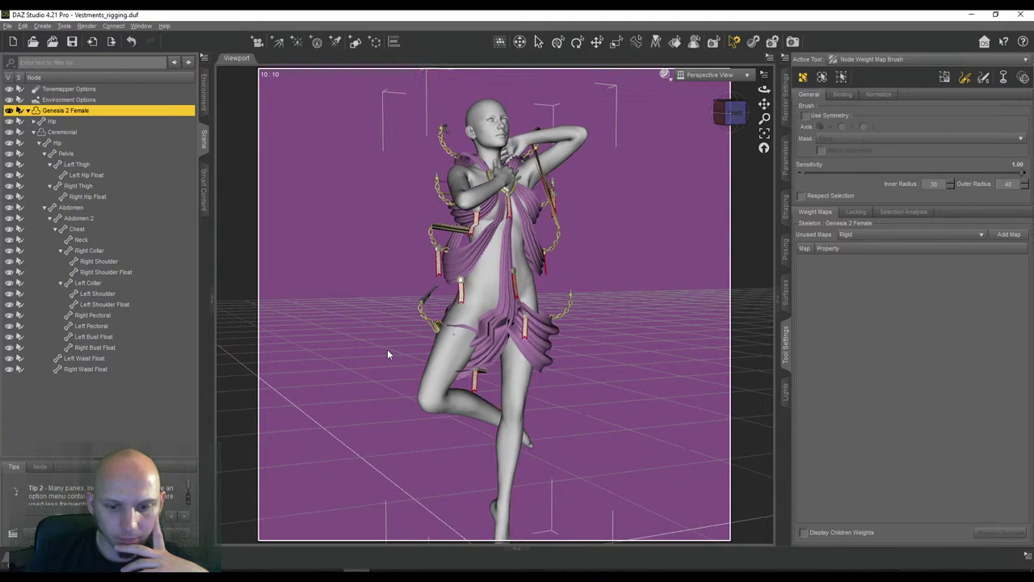
scroll(386, 353, down, 2)
click(557, 41)
right_click(461, 498)
click(482, 513)
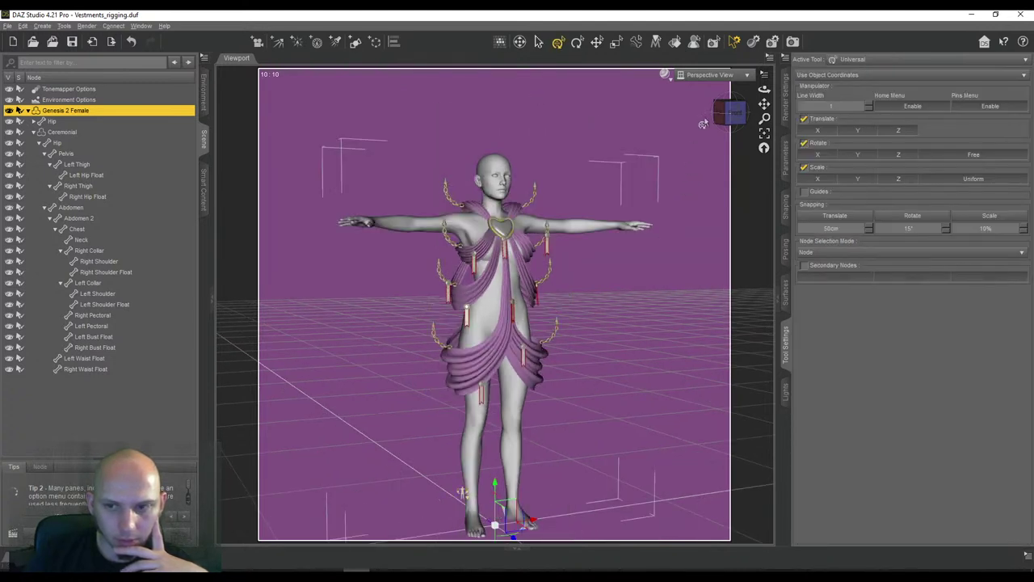
Reactivate the Node Weight Map Brush with the reset figure viewed from the front
scroll(731, 120, up, 4)
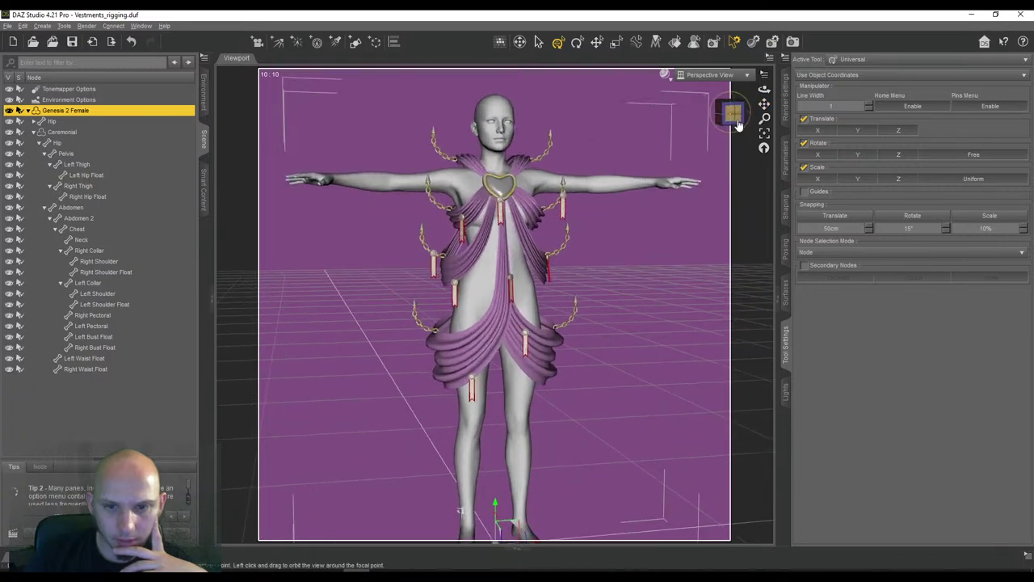
scroll(738, 125, down, 1)
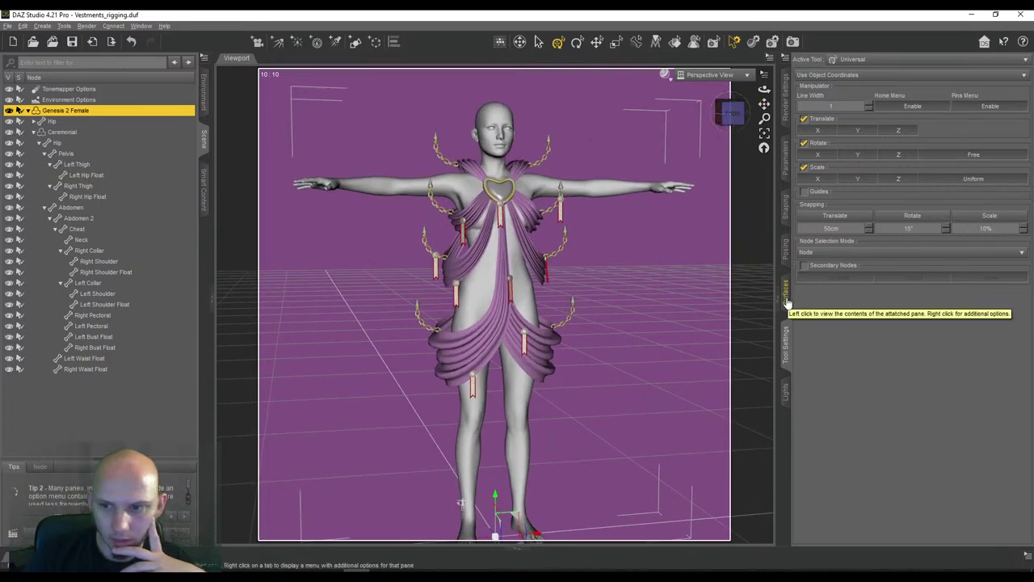
click(856, 59)
click(858, 217)
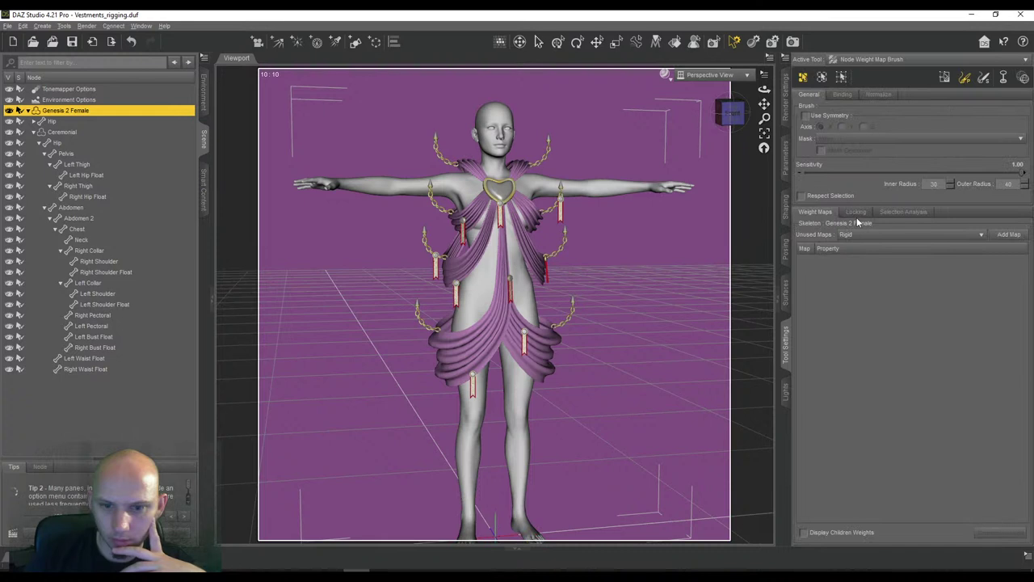
Paint the Left Waist Float bone's General Weights onto the spike at the end of the left waist chain
click(87, 360)
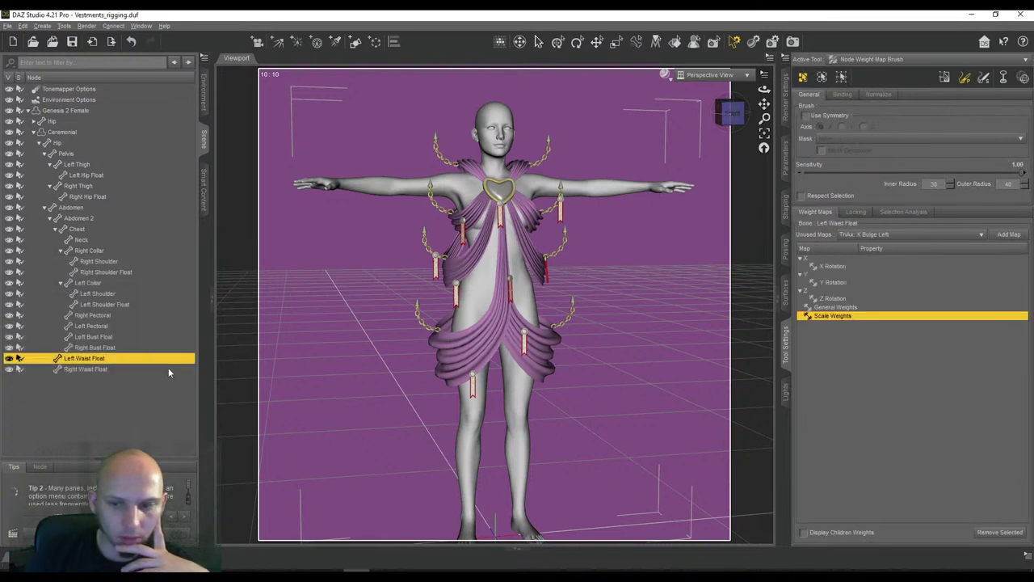
click(731, 117)
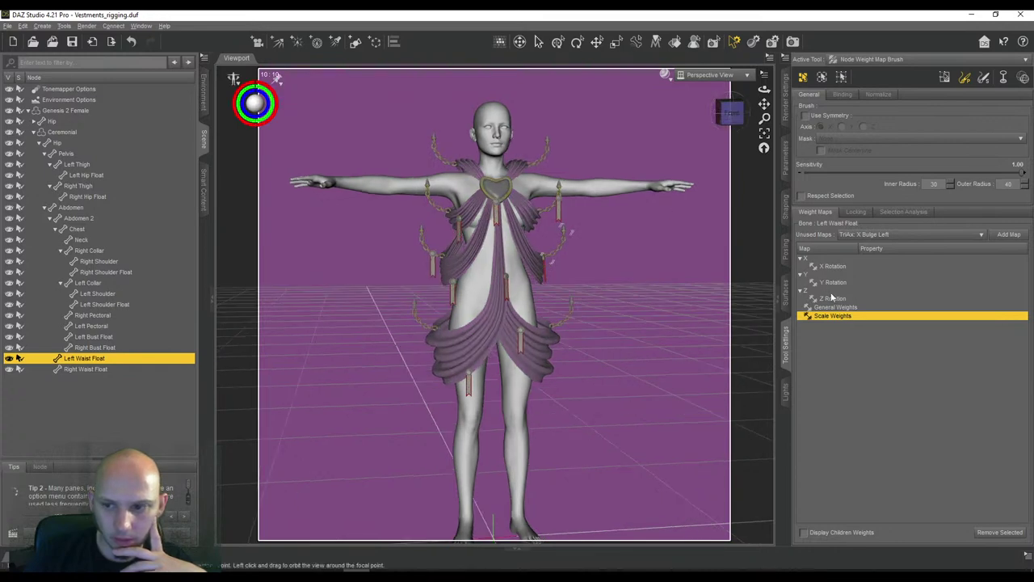
click(836, 307)
scroll(623, 229, up, 10)
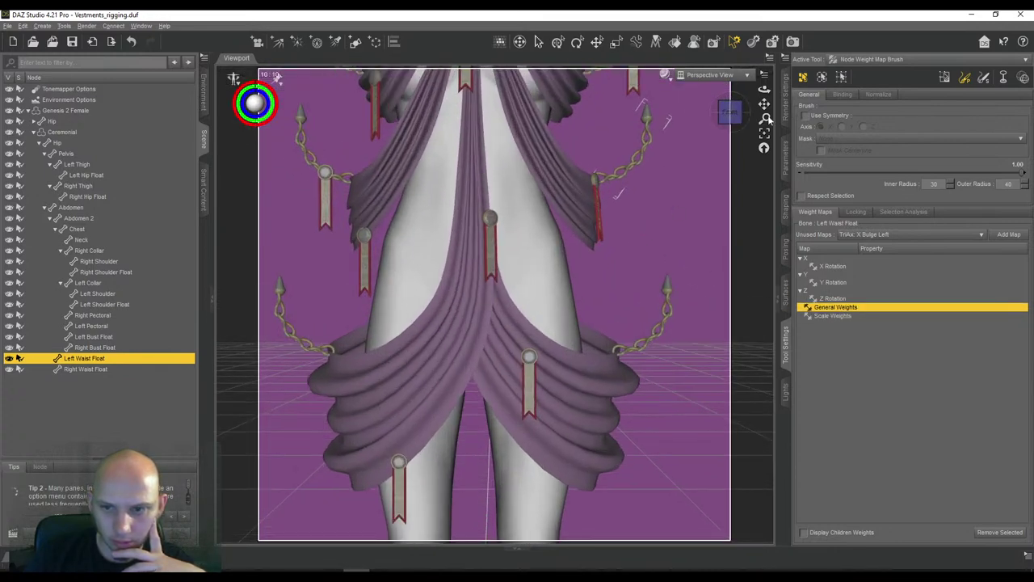
drag(764, 105, 643, 238)
scroll(764, 105, up, 3)
scroll(764, 105, up, 4)
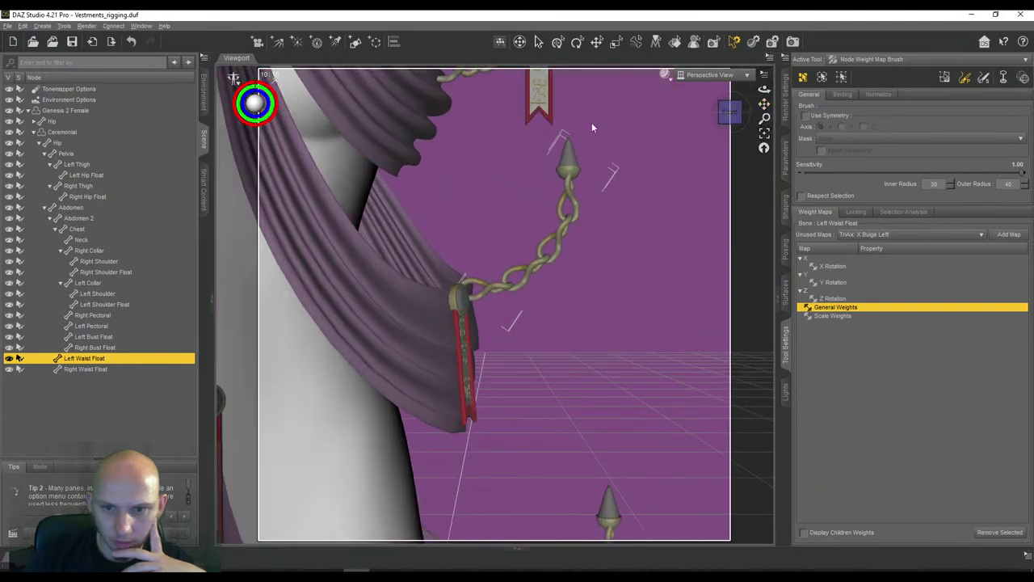
click(570, 144)
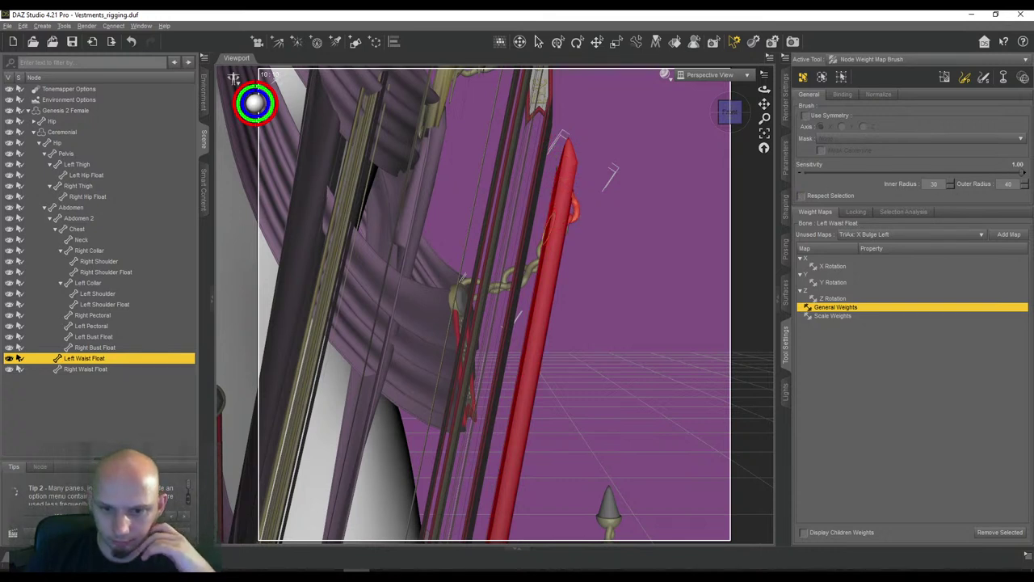
Extend Left Waist Float's General Weights along the chain links, from the spike down to the vestment's edge
drag(738, 112, 533, 132)
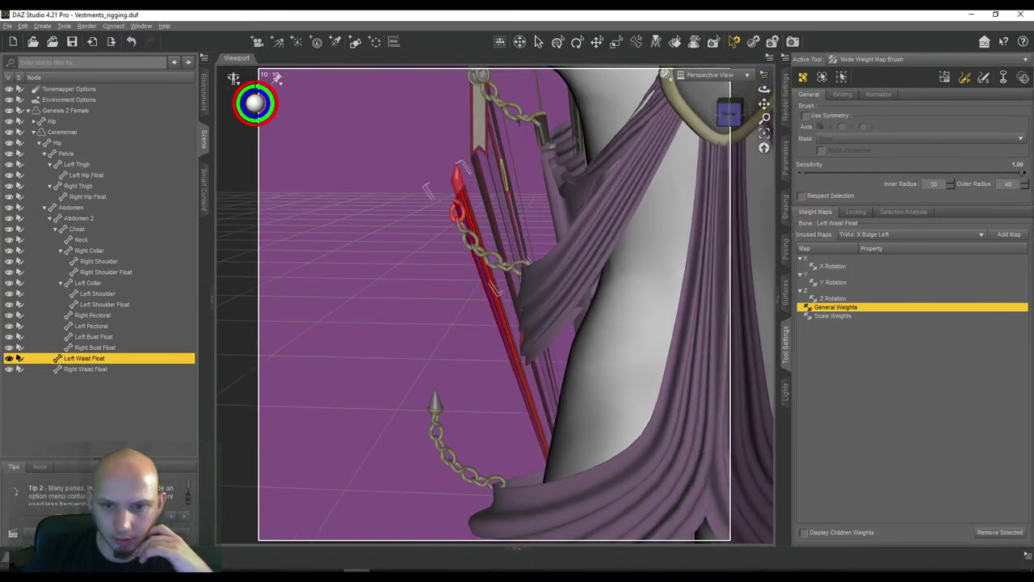
scroll(504, 177, up, 8)
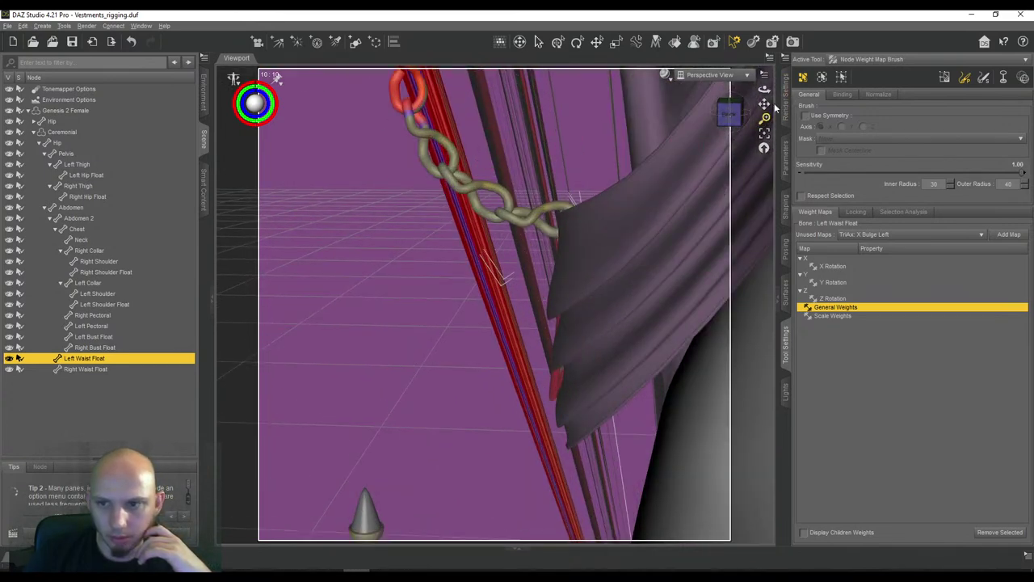
drag(764, 104, 747, 195)
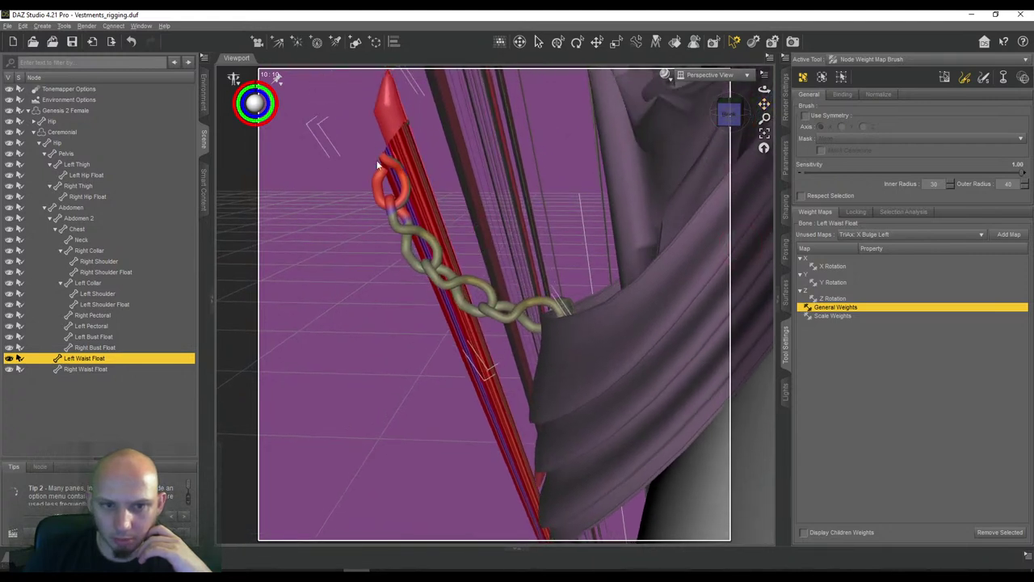
mouse_move(392, 188)
mouse_down()
mouse_move(388, 218)
mouse_move(418, 242)
mouse_up()
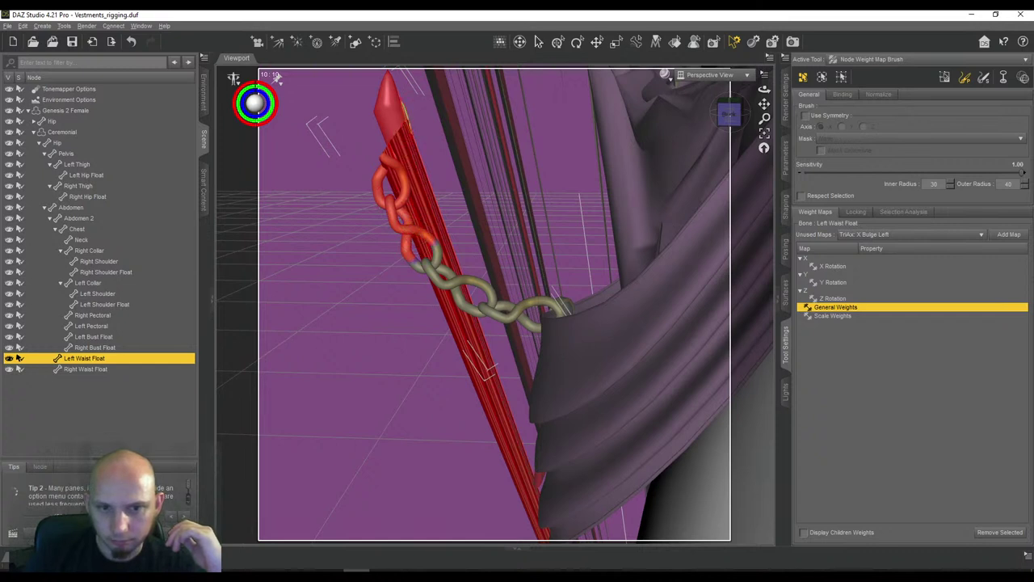
mouse_move(420, 242)
mouse_down()
mouse_move(443, 262)
mouse_move(444, 239)
mouse_up()
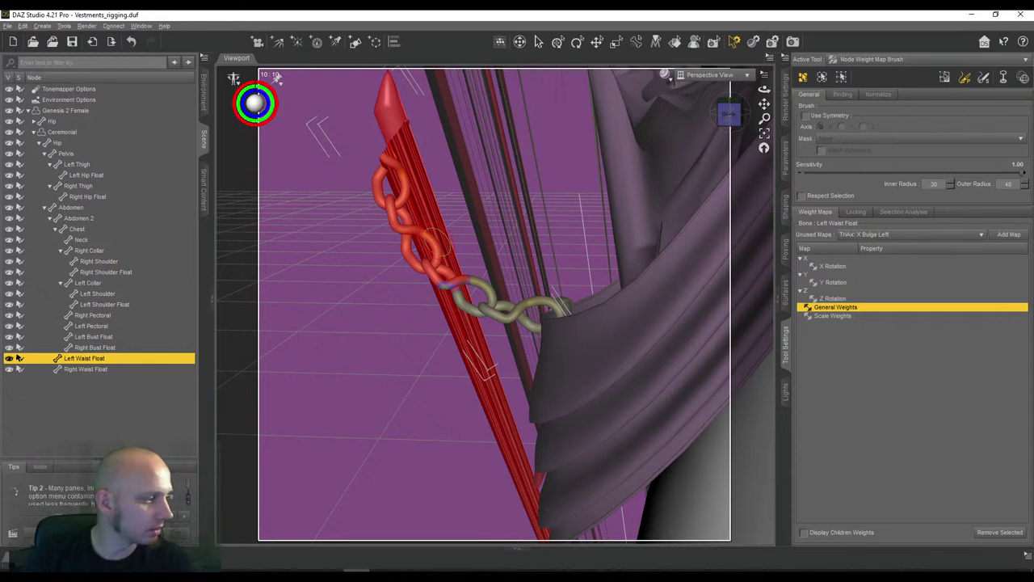
mouse_move(447, 258)
mouse_down()
mouse_move(455, 294)
mouse_move(485, 300)
mouse_move(487, 291)
mouse_move(476, 307)
mouse_move(521, 306)
mouse_up()
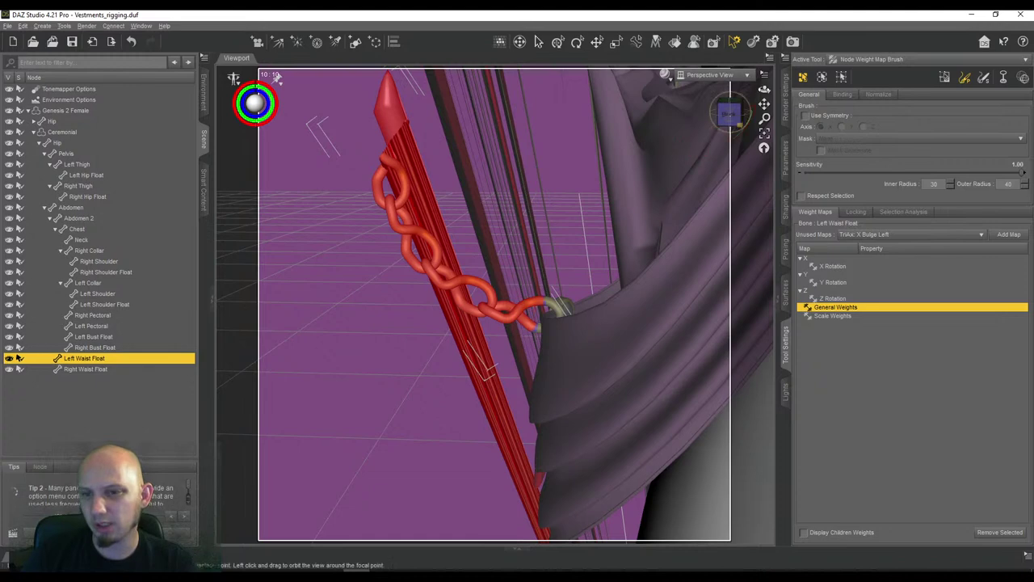
drag(730, 113, 743, 139)
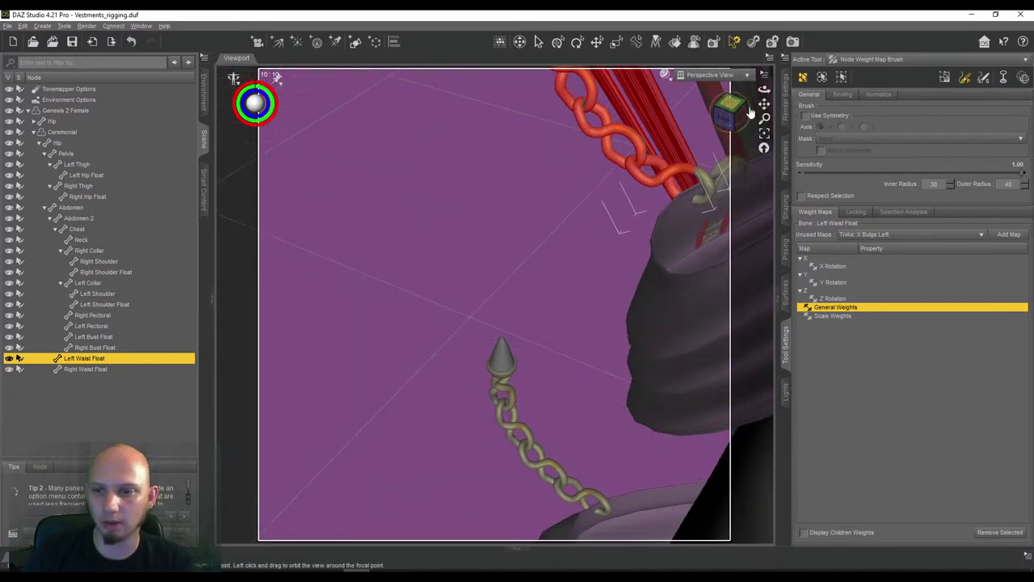
mouse_move(765, 104)
mouse_down()
mouse_move(692, 174)
mouse_move(763, 106)
mouse_up()
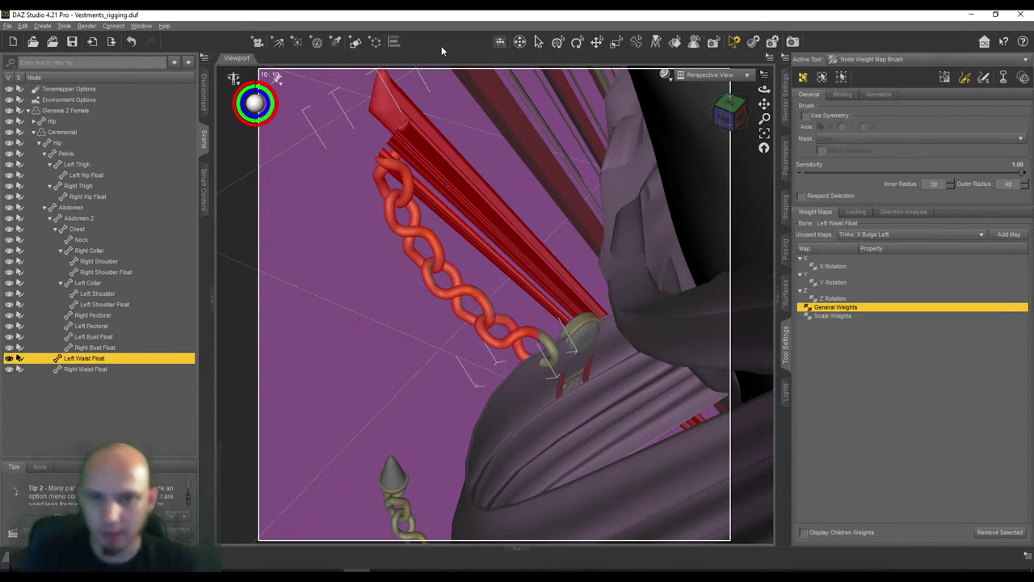
Save the scene and reactivate the Node Weight Map Brush
key(ctrl+s)
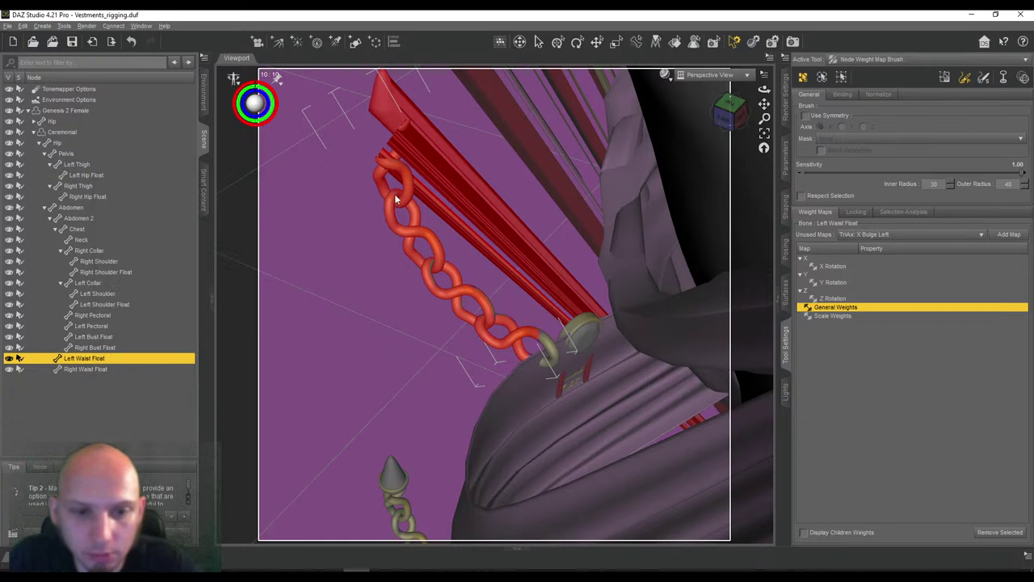
click(864, 60)
click(858, 178)
click(863, 60)
click(862, 219)
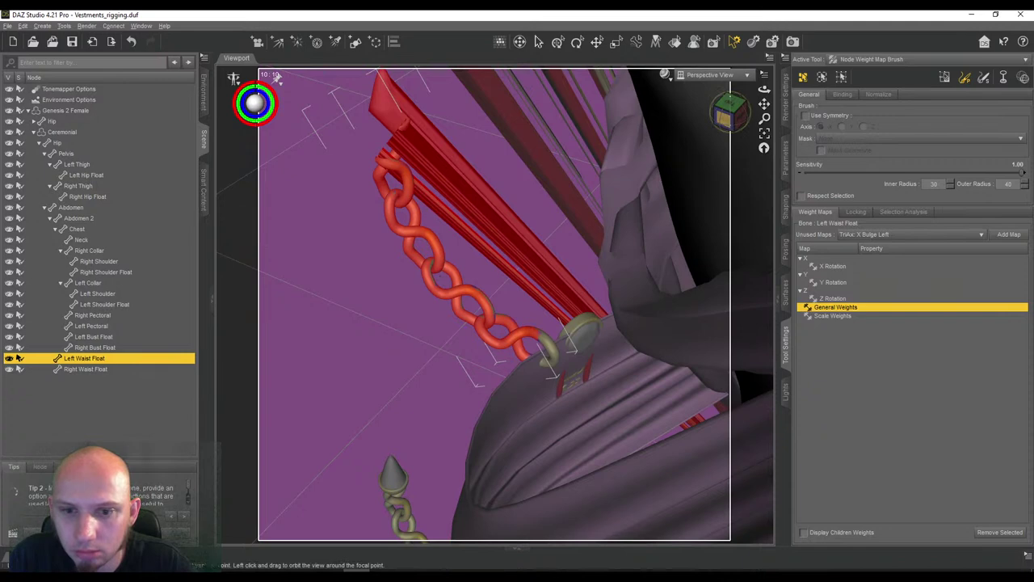
Examine the painted left waist chain from several angles for links missed by the brush
click(726, 122)
scroll(588, 216, down, 5)
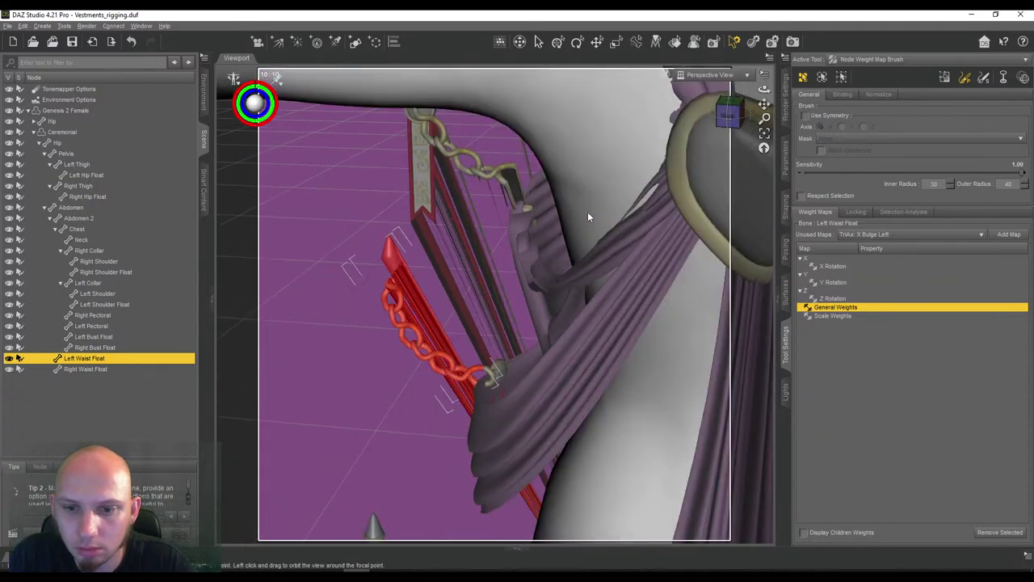
scroll(588, 216, up, 6)
drag(731, 125, 530, 156)
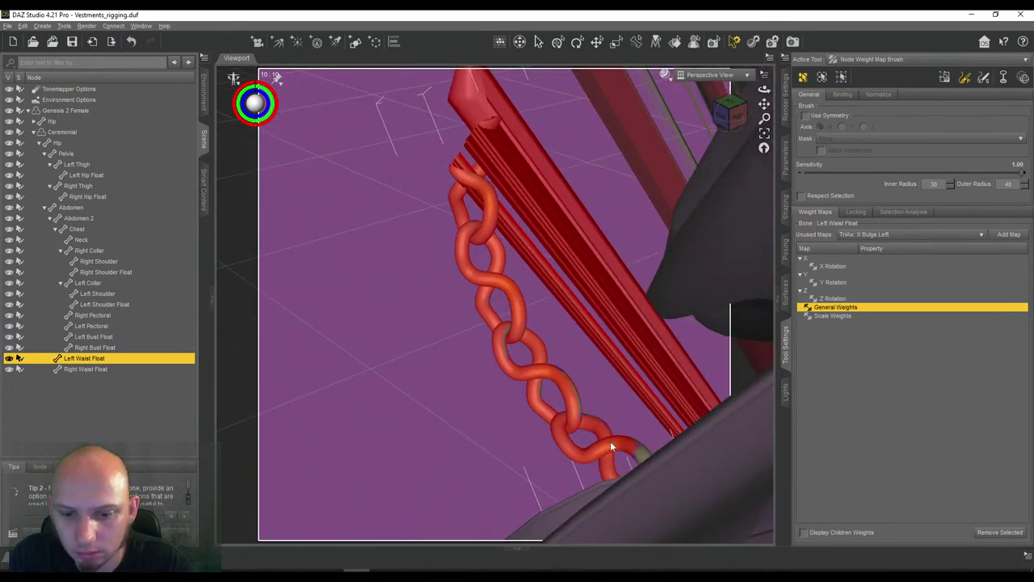
Select the Right Waist Float bone and frame the chain and spike at the figure's right waist
click(65, 369)
scroll(319, 349, down, 5)
scroll(319, 350, down, 3)
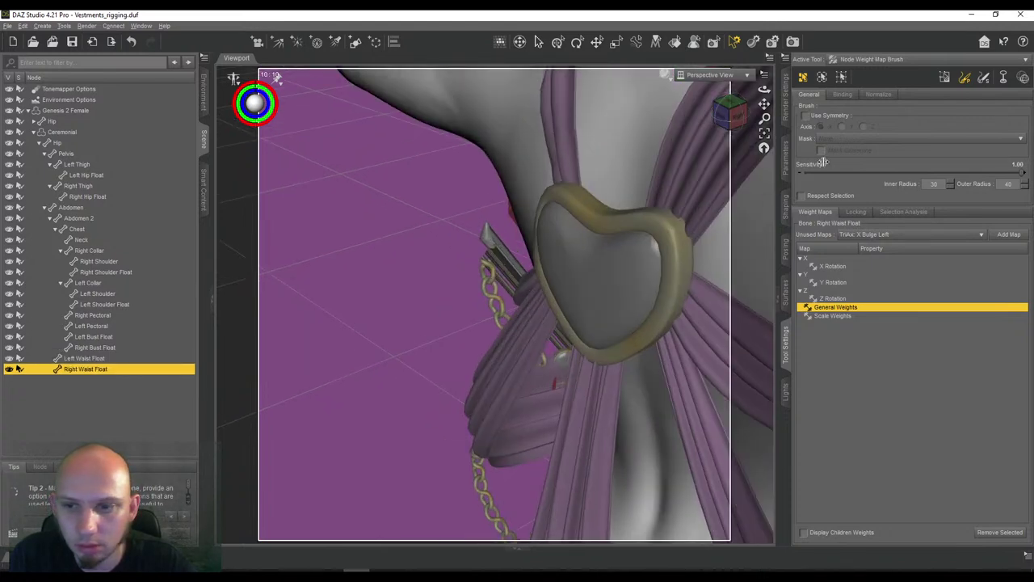
drag(764, 105, 864, 69)
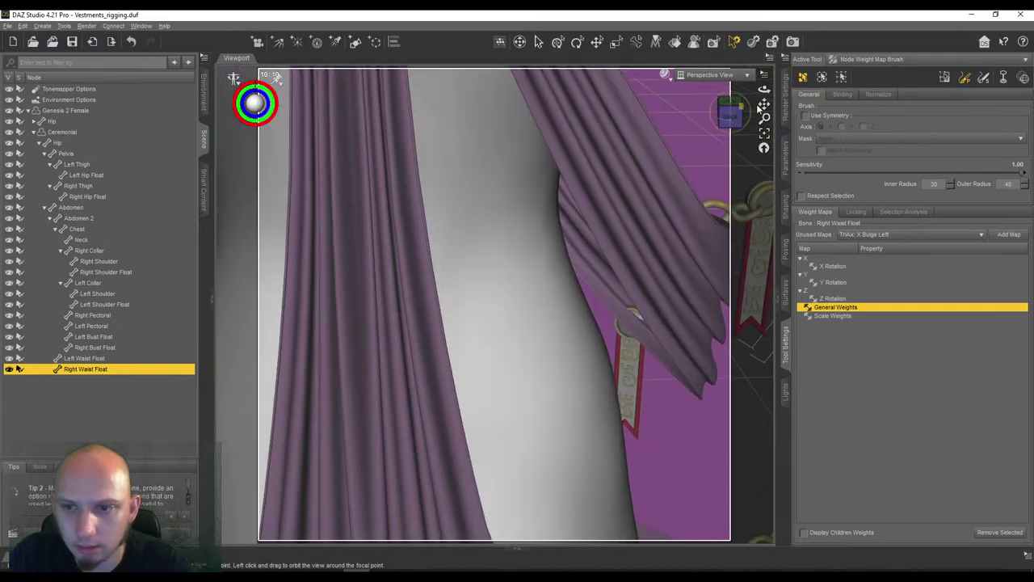
drag(764, 104, 534, 217)
click(724, 124)
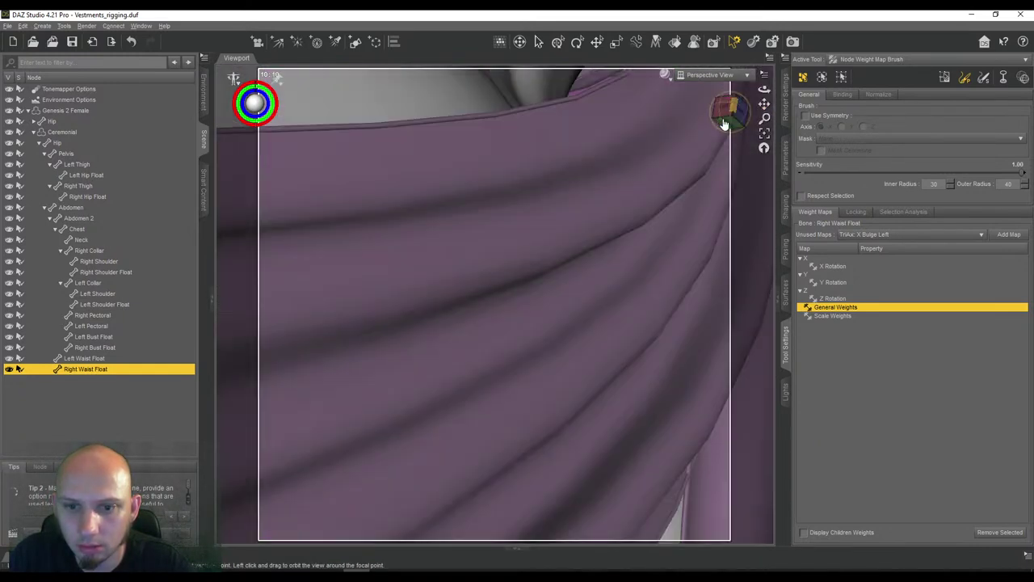
click(724, 124)
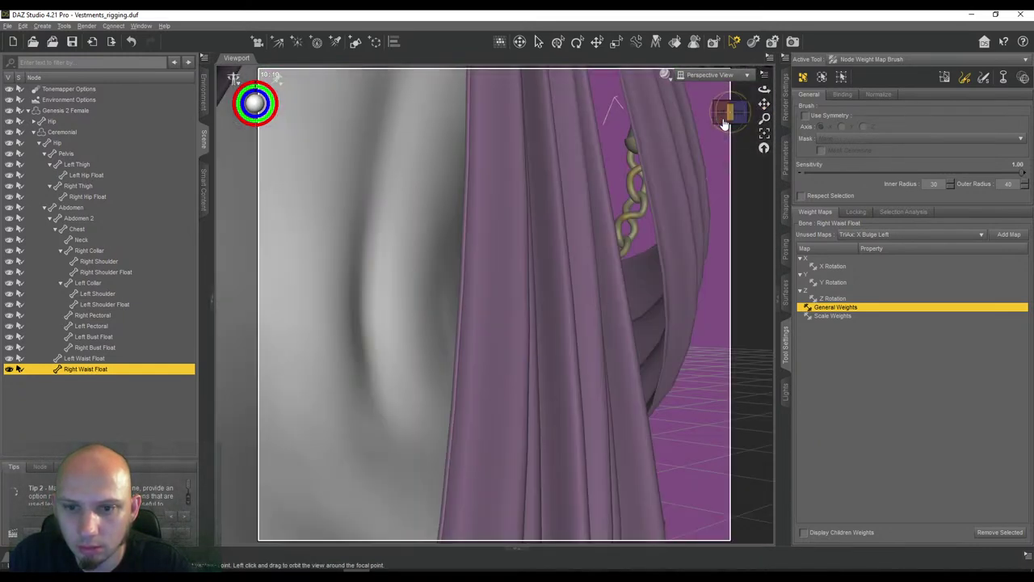
click(738, 117)
drag(737, 115, 729, 106)
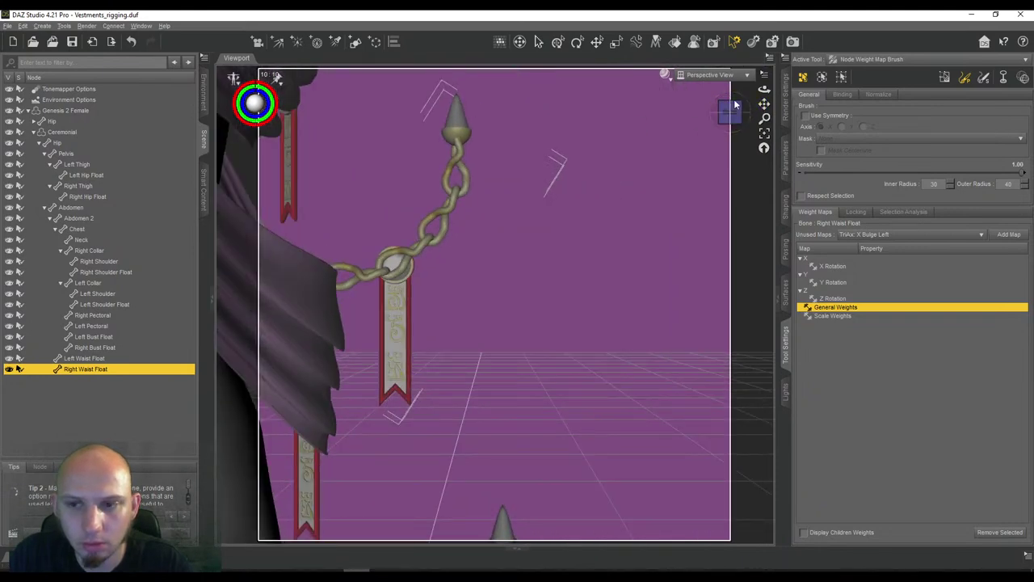
drag(764, 104, 921, 122)
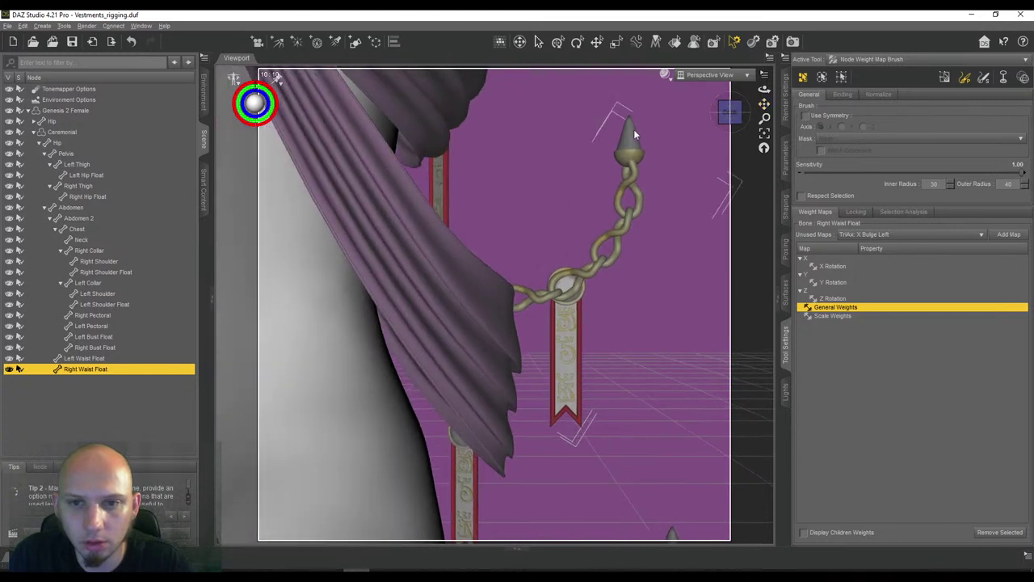
Open the Windows Task Manager to end the current DAZ Studio session
key(ctrl+s)
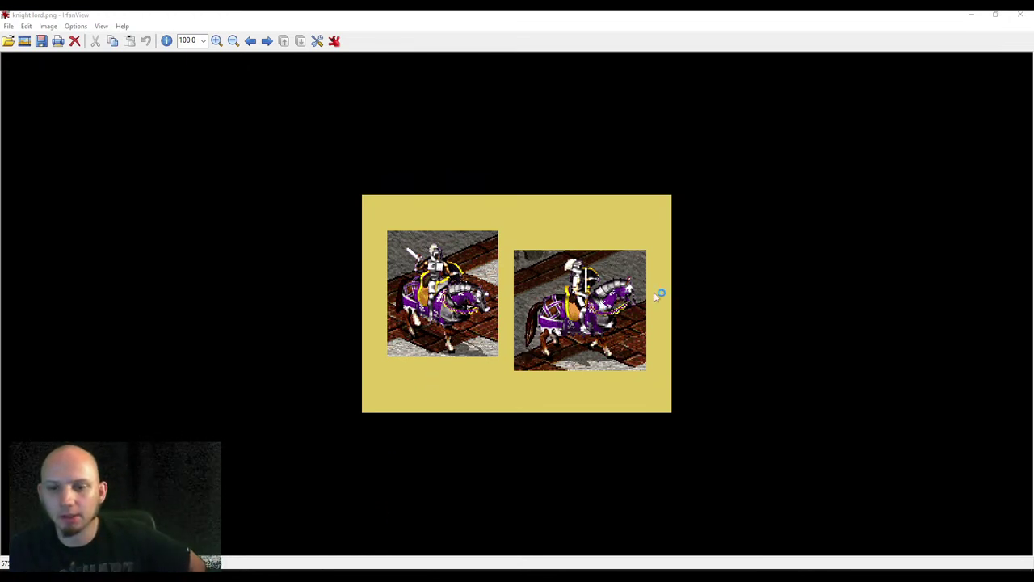
right_click(598, 563)
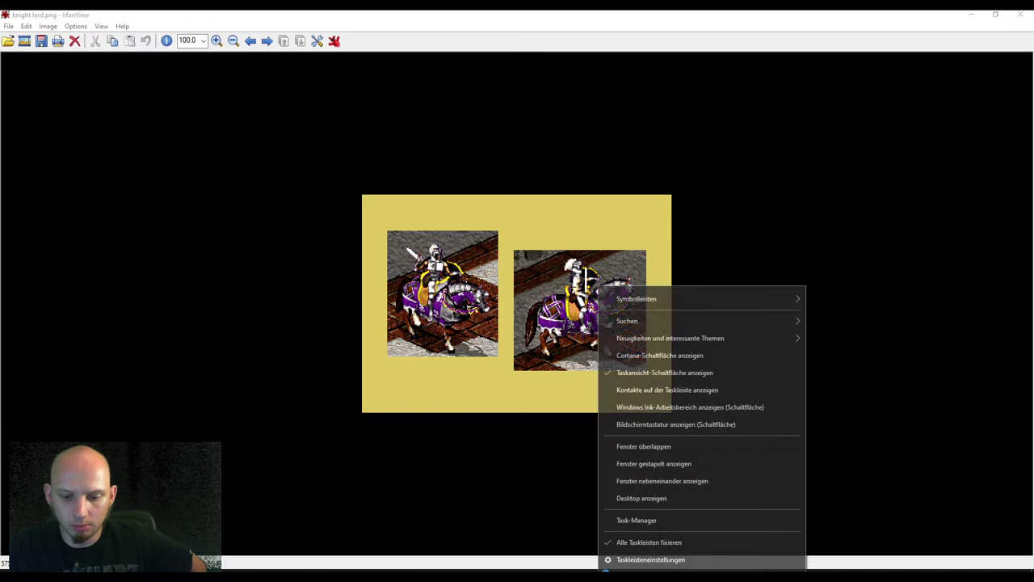
click(622, 522)
drag(525, 81, 2, 144)
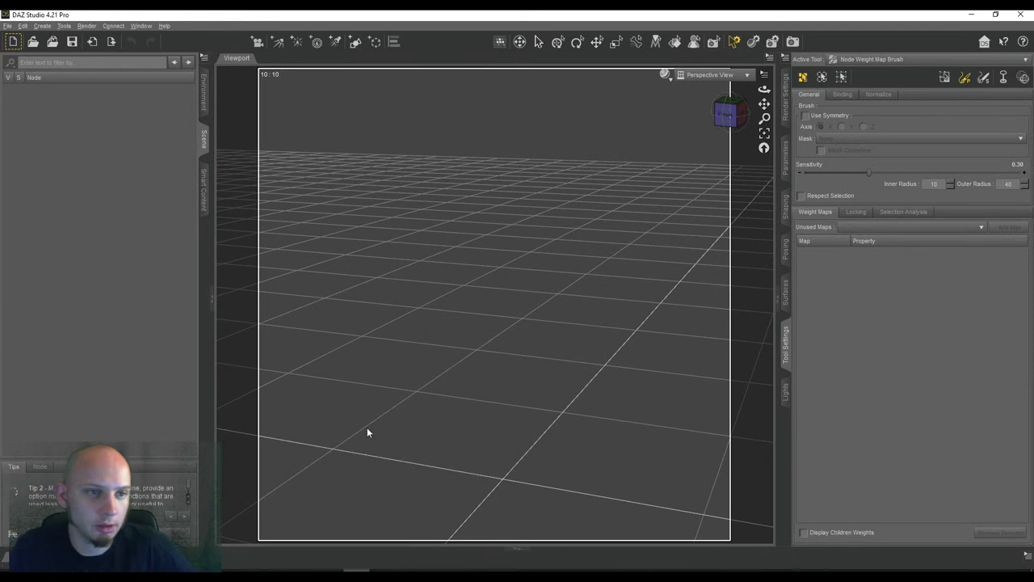
Reopen the recent scene Vestments_rigging.duf in DAZ Studio and view the figure from the front
click(8, 25)
mouse_move(63, 65)
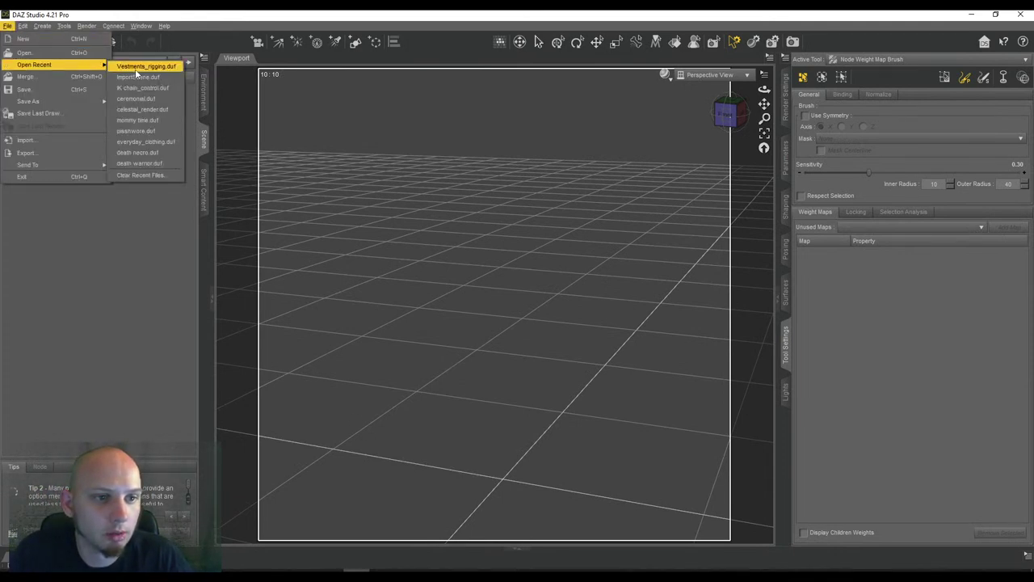
click(145, 66)
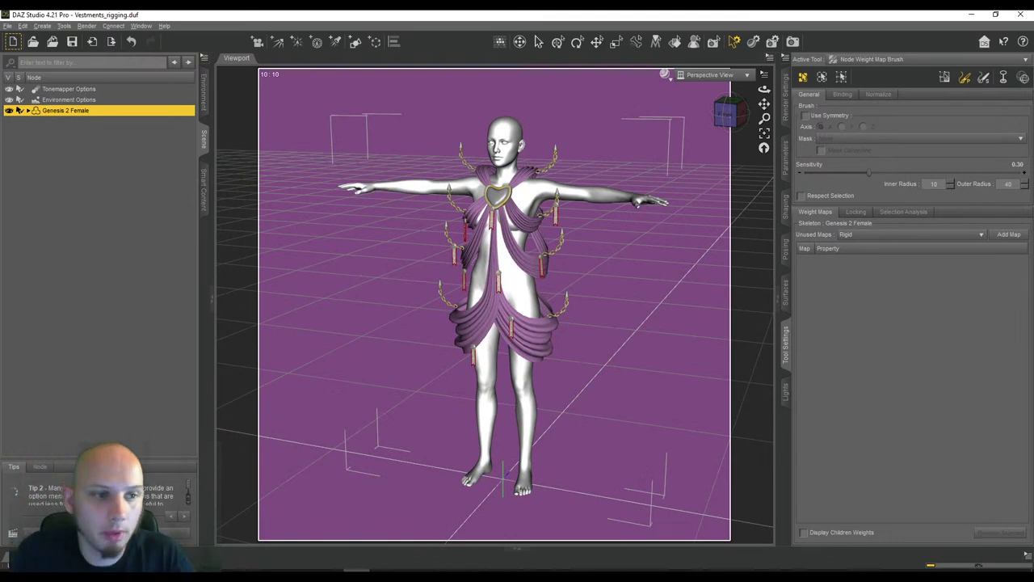
click(731, 117)
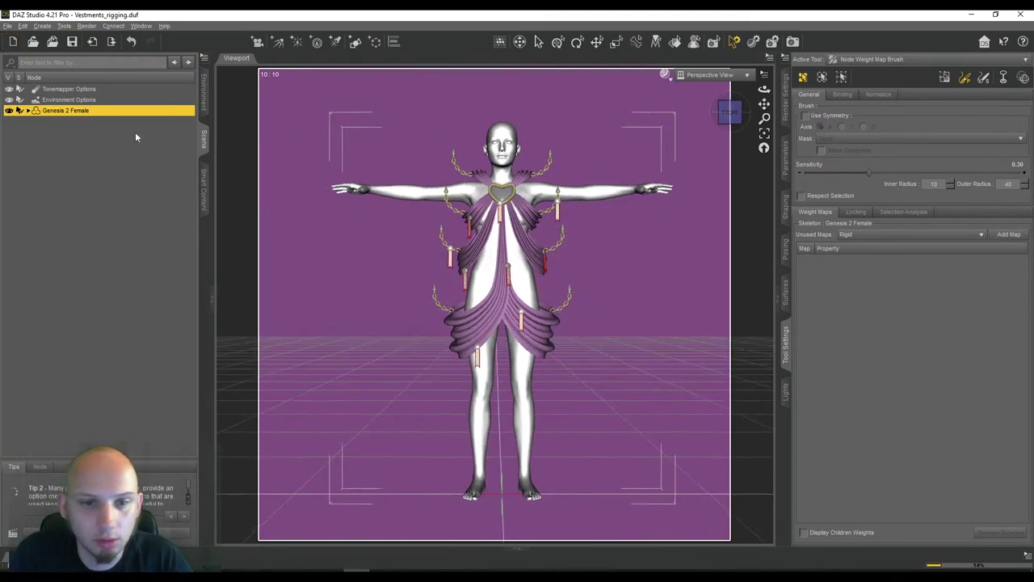
Expand the Ceremonial figure's full bone hierarchy under Genesis 2 Female
click(28, 110)
click(63, 132)
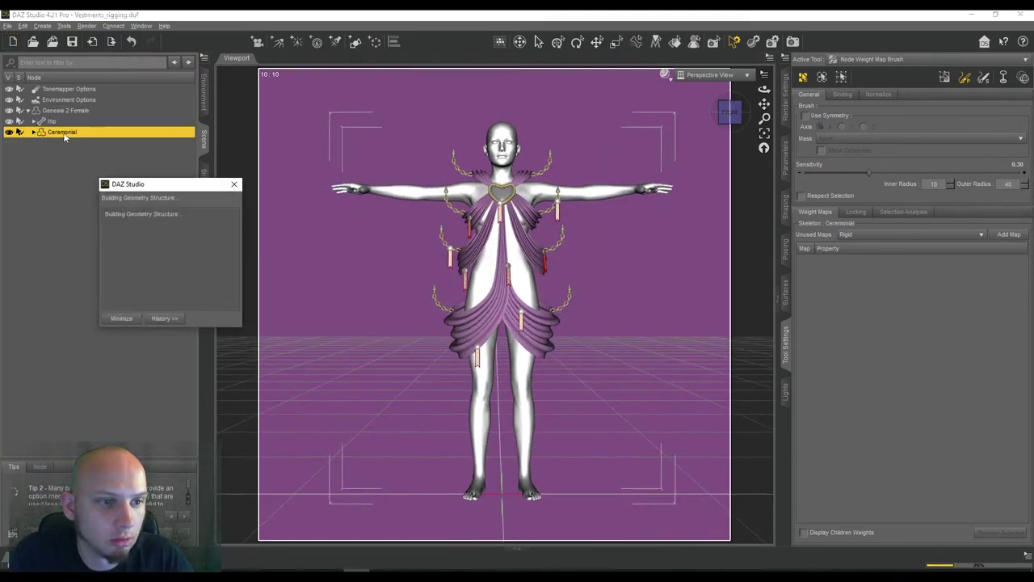
right_click(64, 136)
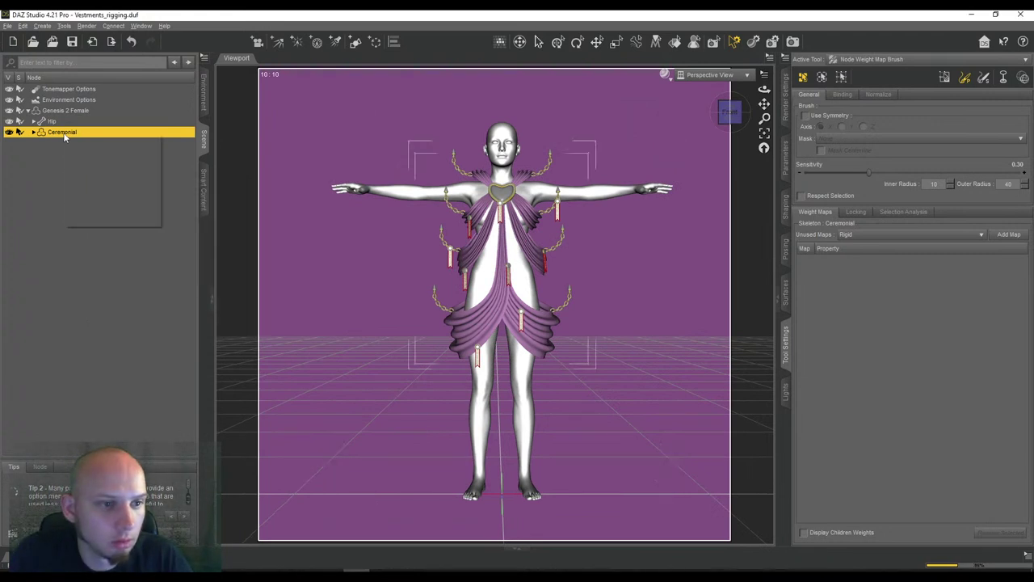
mouse_move(114, 214)
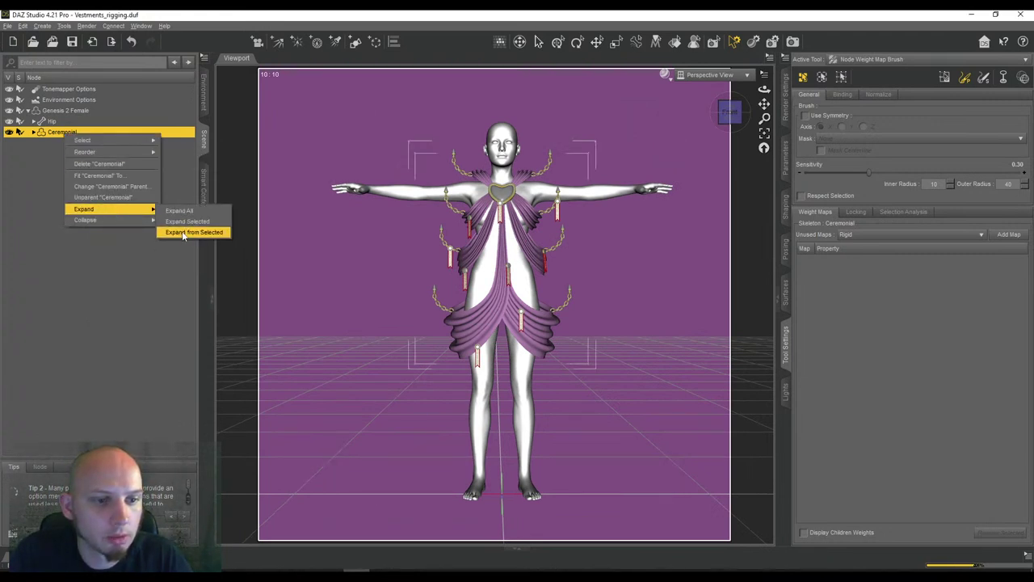
click(194, 242)
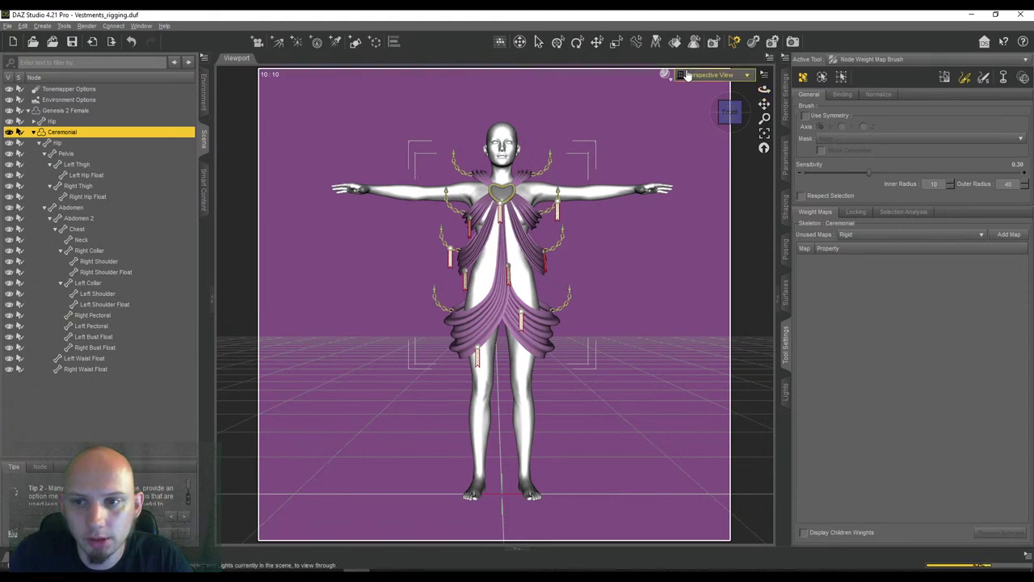
Show the General Weights map of the Left Waist Float bone and frame the chain and spike at the figure's left waist
drag(763, 109, 735, 118)
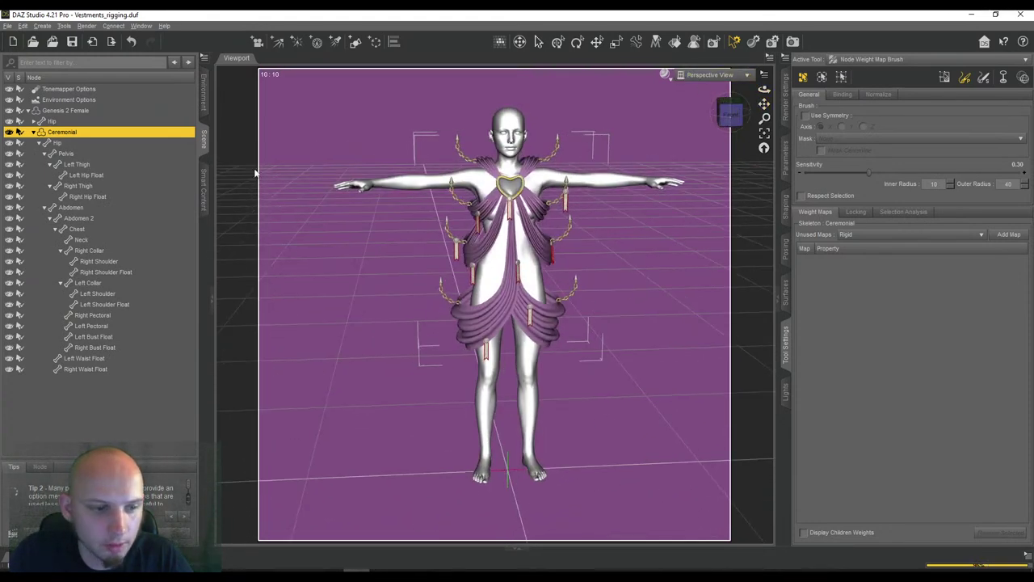
click(79, 358)
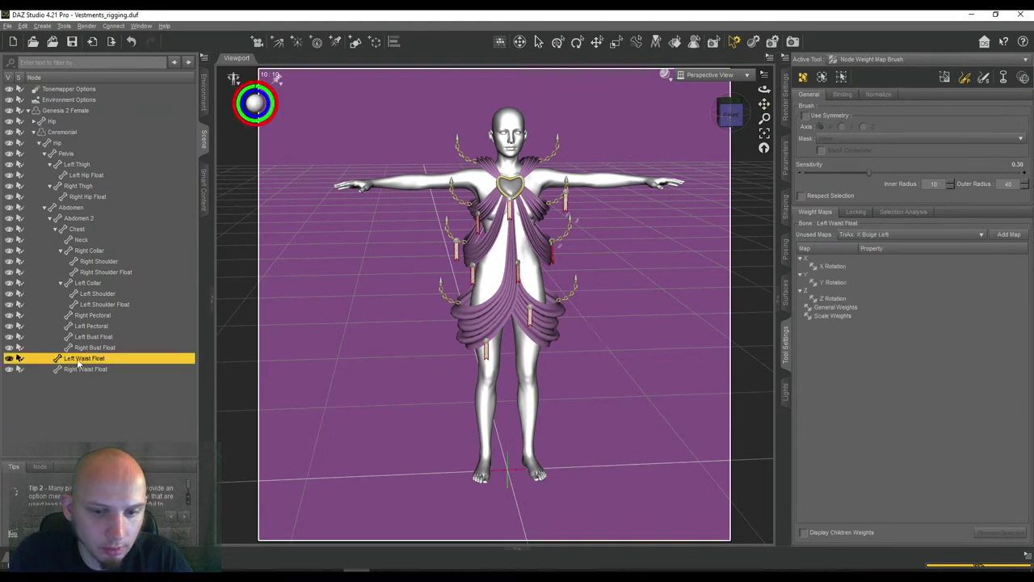
click(825, 309)
drag(731, 119, 703, 121)
mouse_move(765, 104)
mouse_down()
mouse_move(723, 111)
mouse_move(714, 136)
mouse_move(764, 107)
mouse_up()
drag(277, 75, 275, 75)
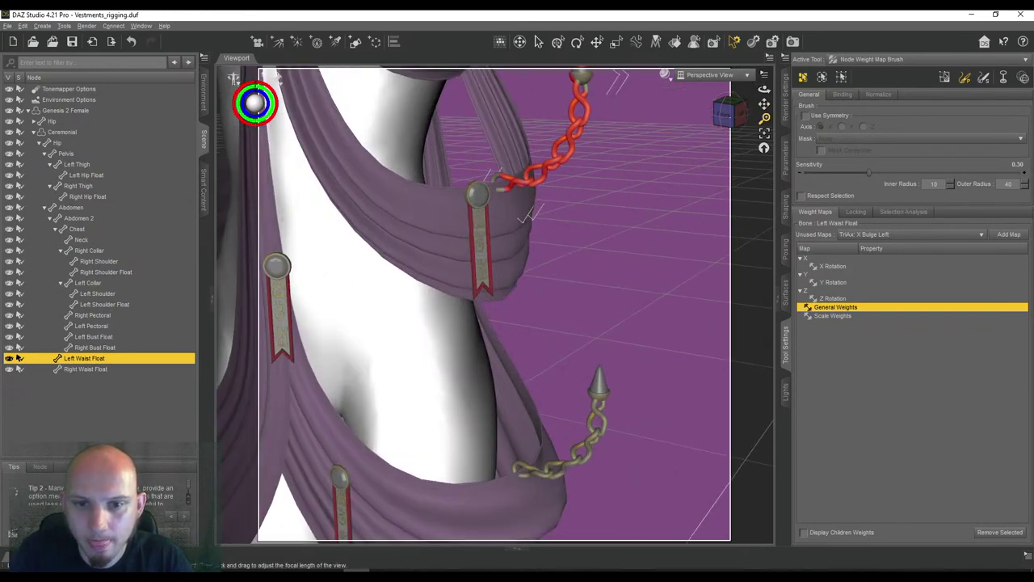
drag(765, 118, 761, 153)
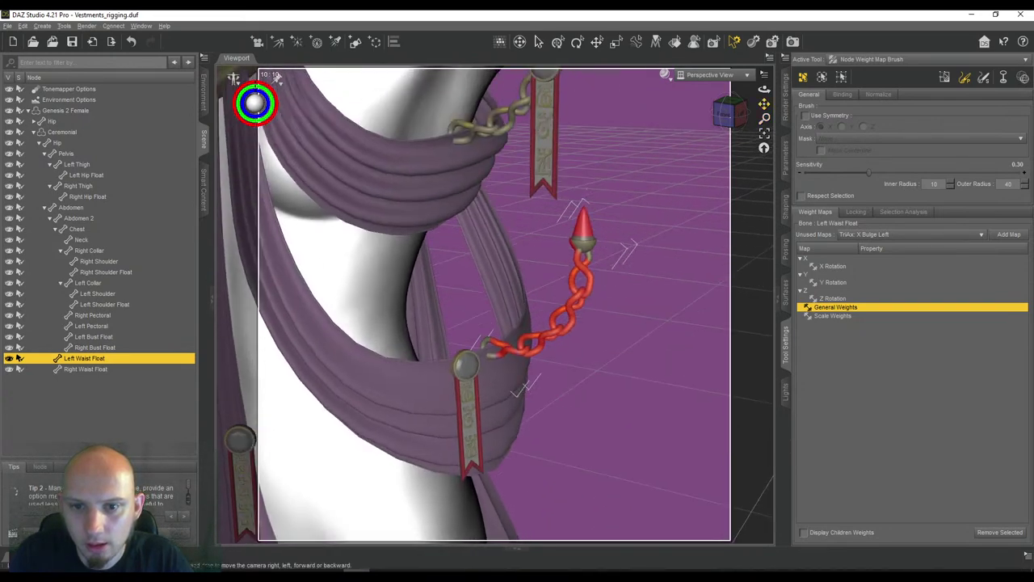
drag(736, 120, 719, 107)
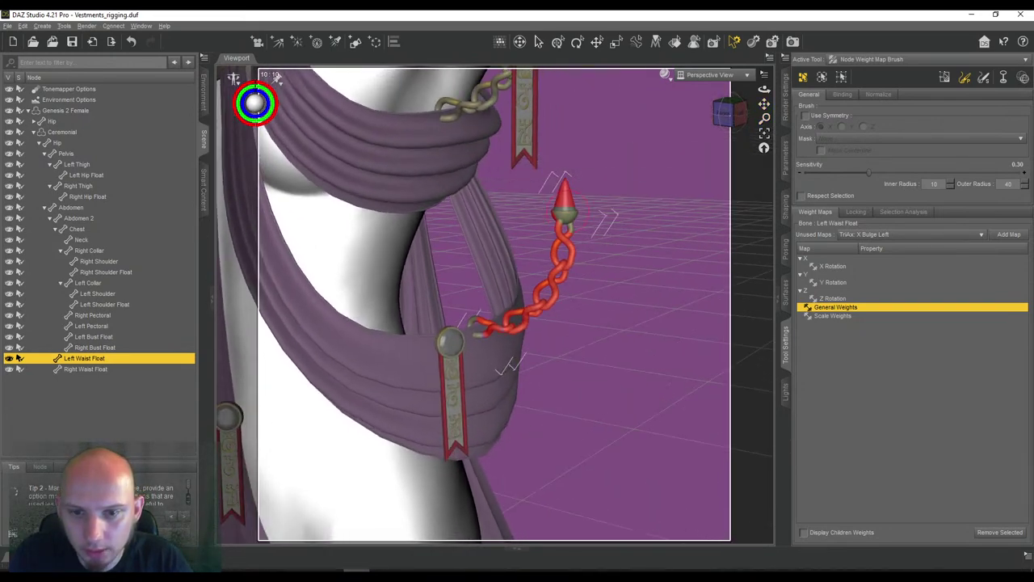
Configure the weight brush with an outer radius of 50, an inner radius of 35 and a sensitivity of 1.00
click(987, 185)
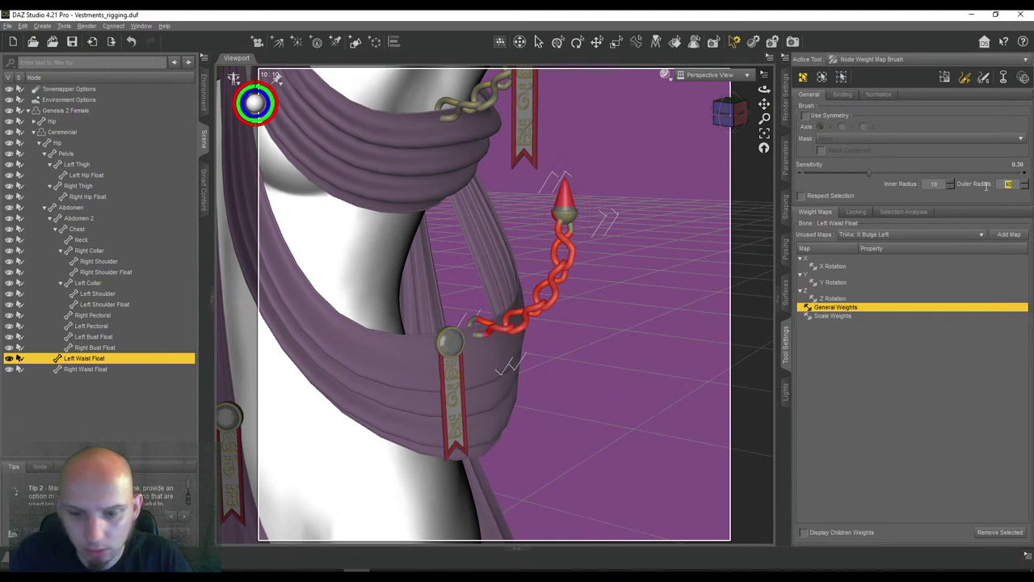
text(50)
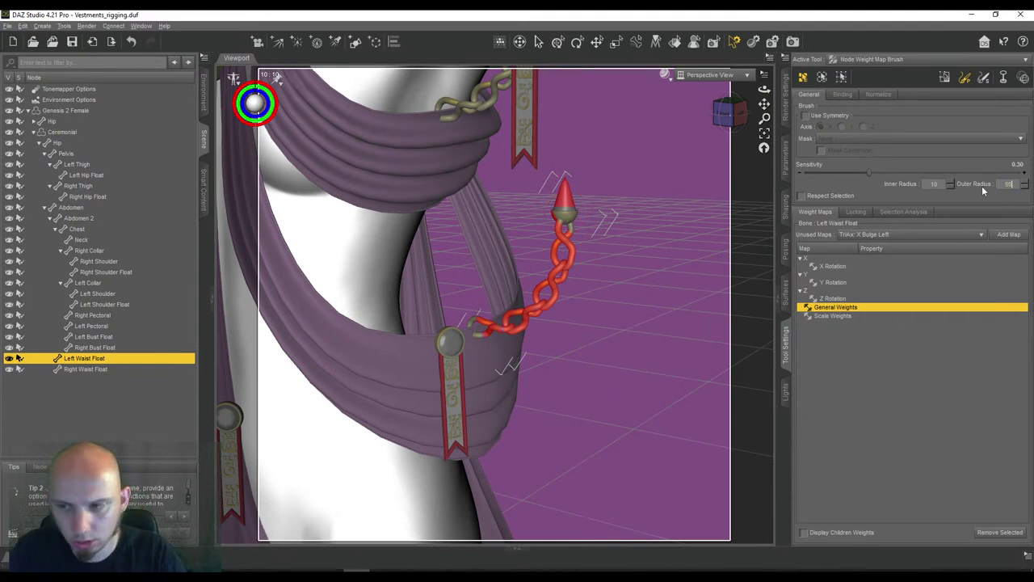
click(934, 184)
text(35)
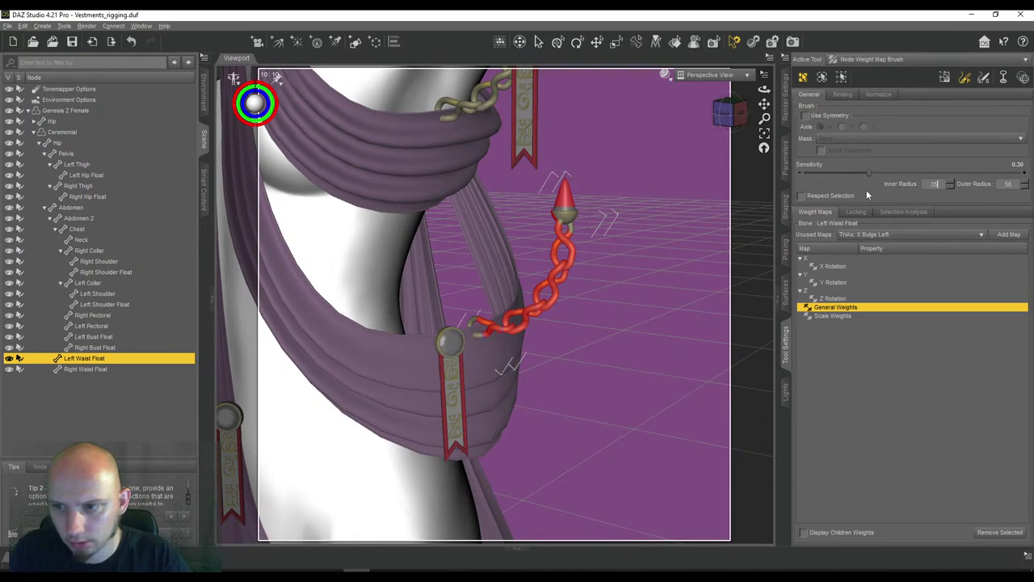
click(1019, 165)
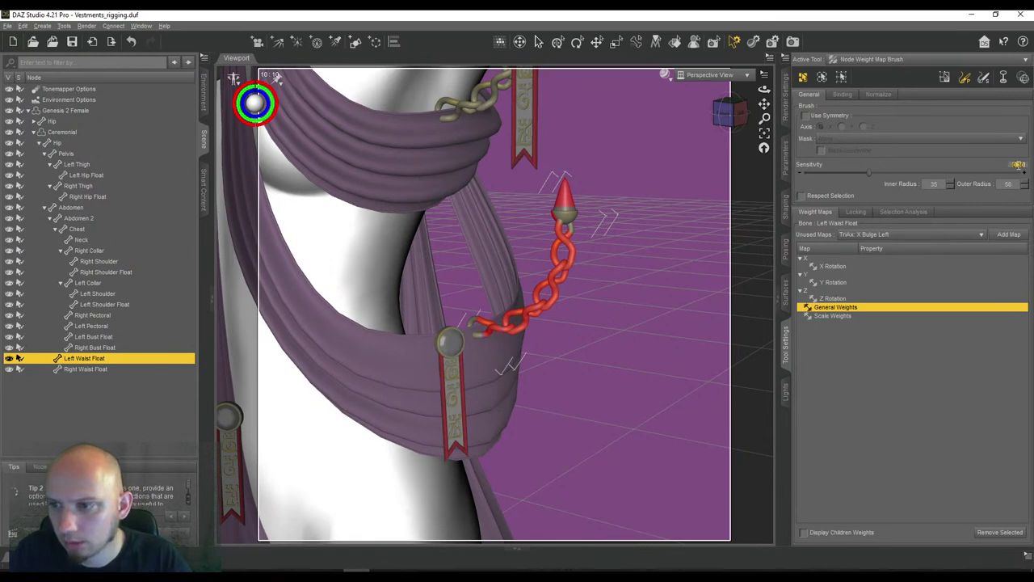
text(0)
key(Return)
Paint full General Weights for Left Waist Float over the left waist spike, its chain links and the remaining unpainted link strands
click(564, 210)
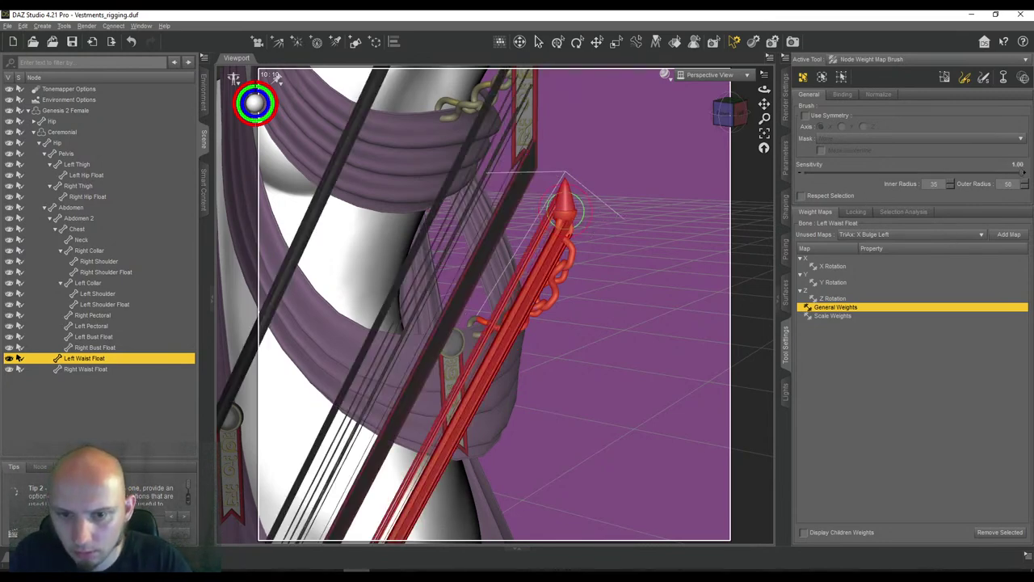
mouse_move(576, 219)
mouse_down()
mouse_move(557, 296)
mouse_move(527, 338)
mouse_up()
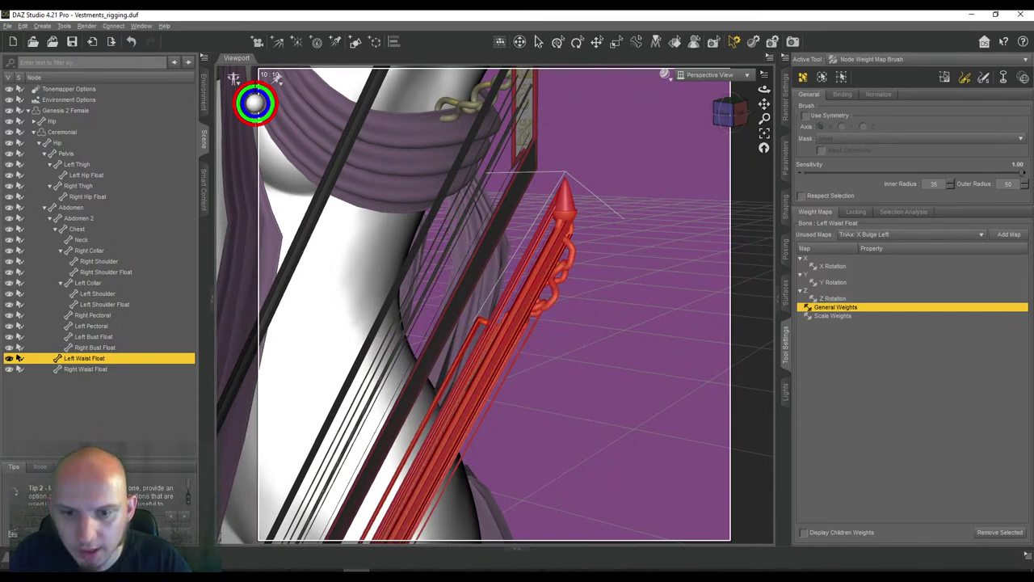
drag(764, 90, 798, 76)
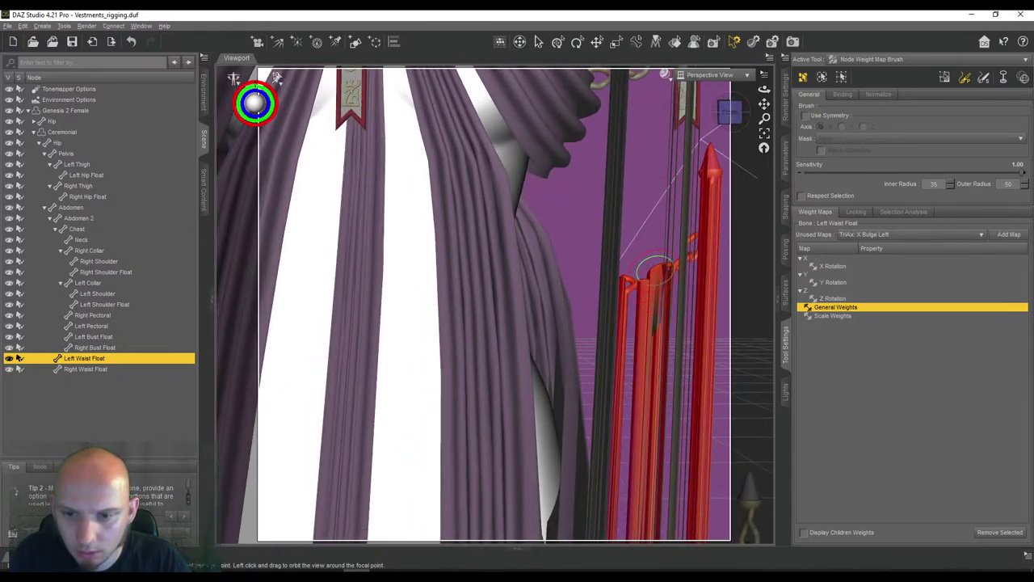
drag(655, 307, 657, 325)
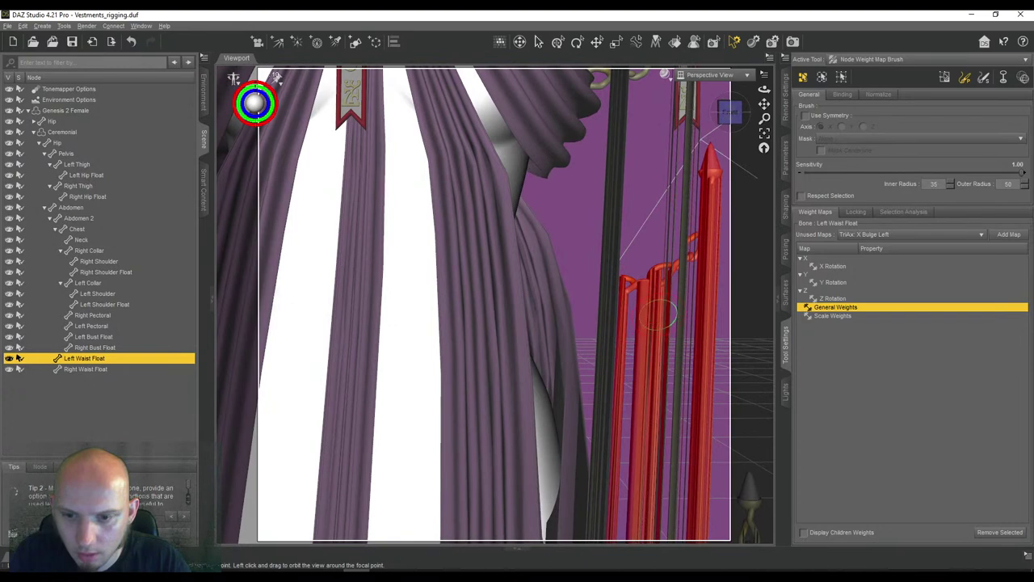
scroll(668, 267, up, 3)
scroll(667, 266, down, 9)
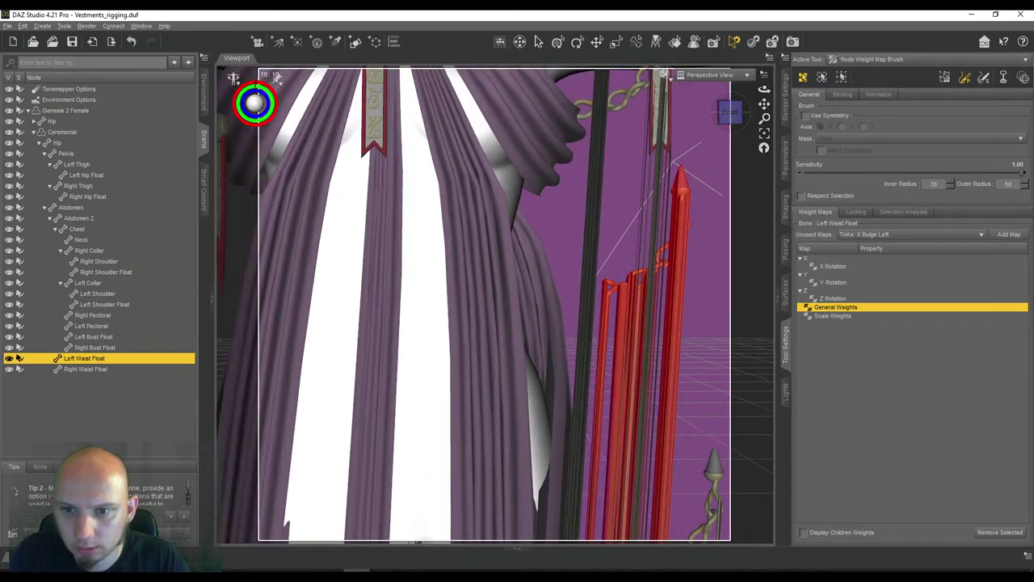
mouse_move(730, 113)
mouse_down()
mouse_move(646, 104)
mouse_move(732, 111)
mouse_up()
Paint full General Weights for the Right Waist Float bone over the spike and chain at the figure's right waist
click(89, 369)
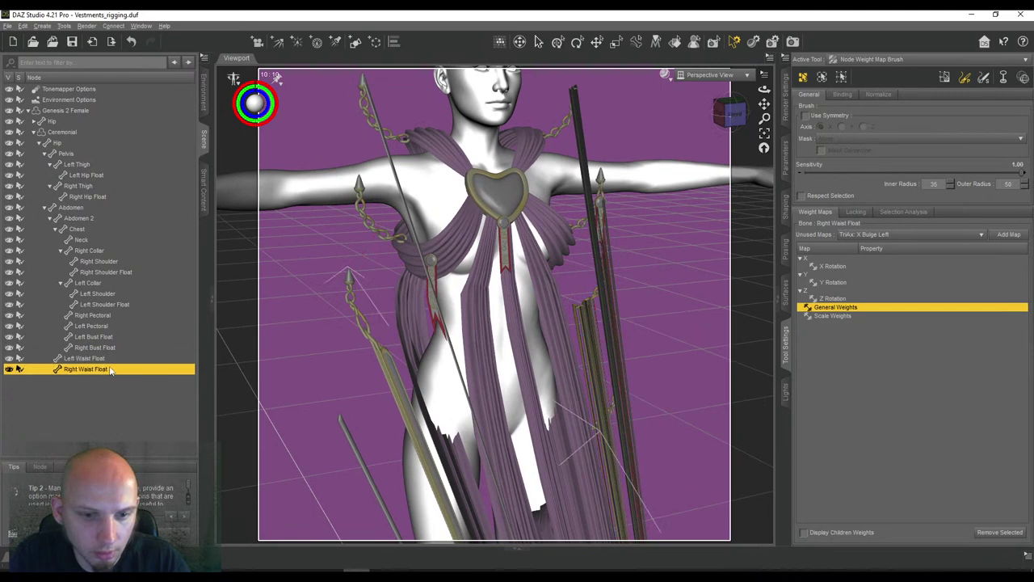
click(731, 120)
drag(764, 104, 866, 104)
scroll(494, 304, up, 4)
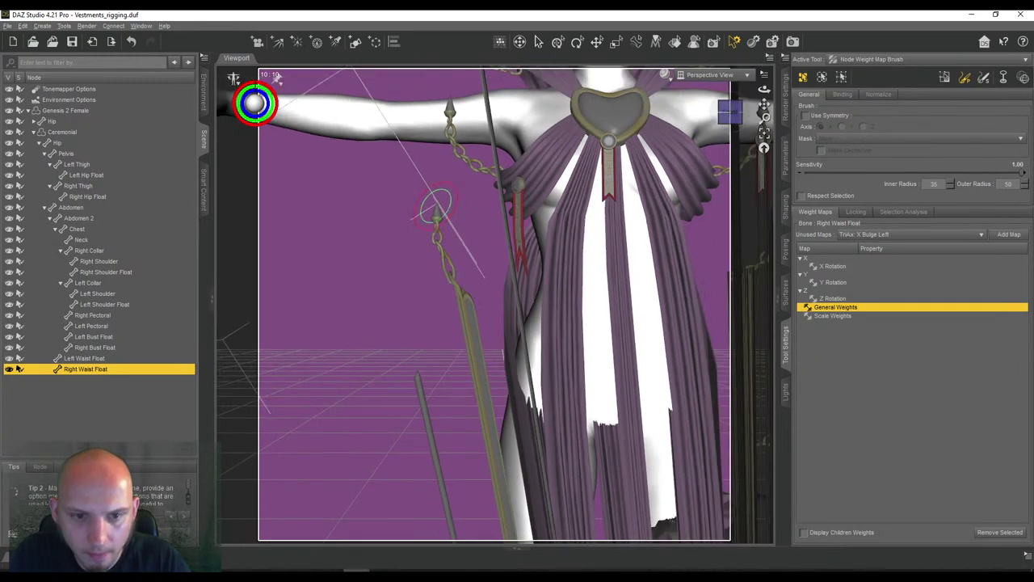
click(436, 208)
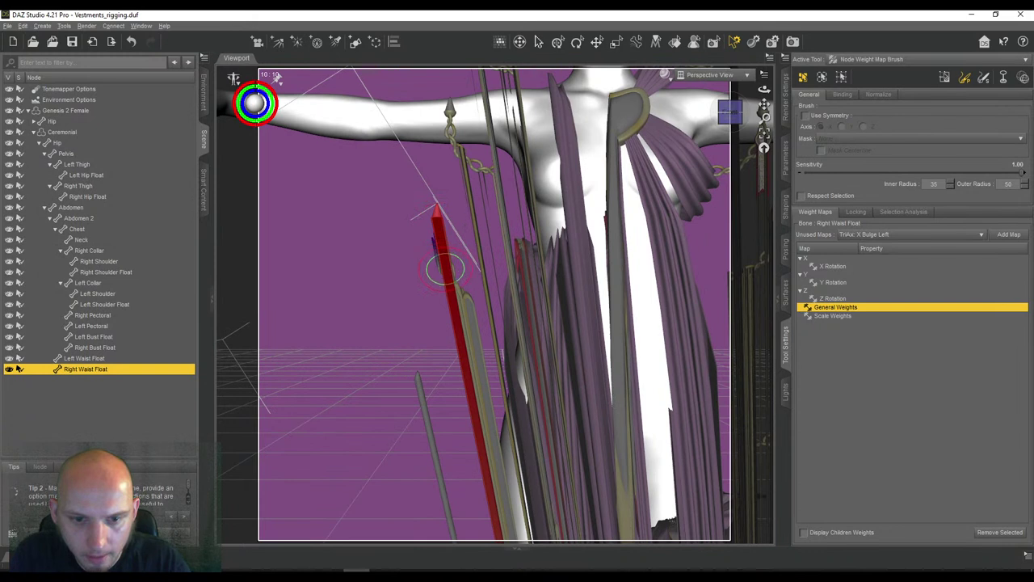
click(439, 267)
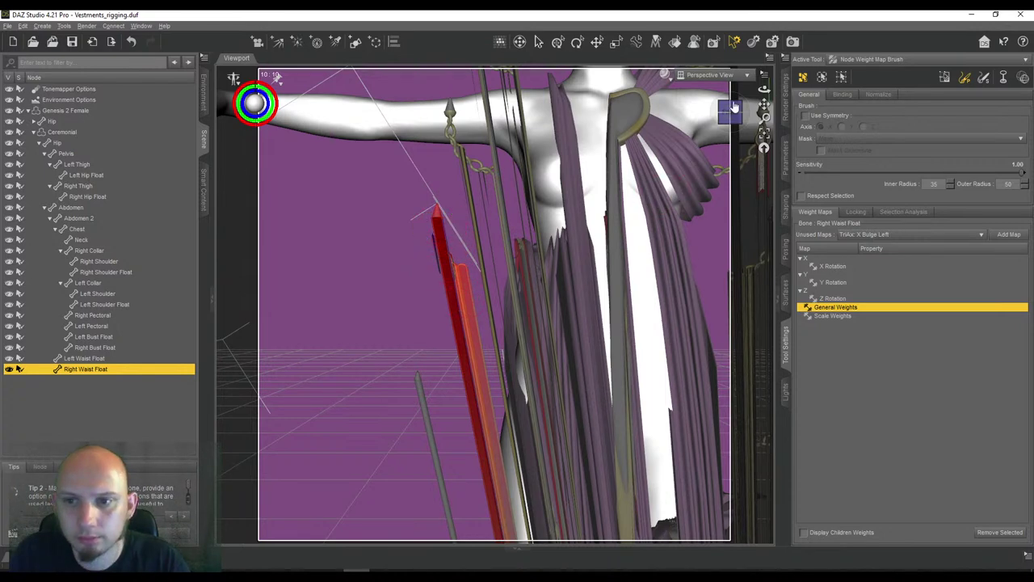
drag(734, 108, 609, 175)
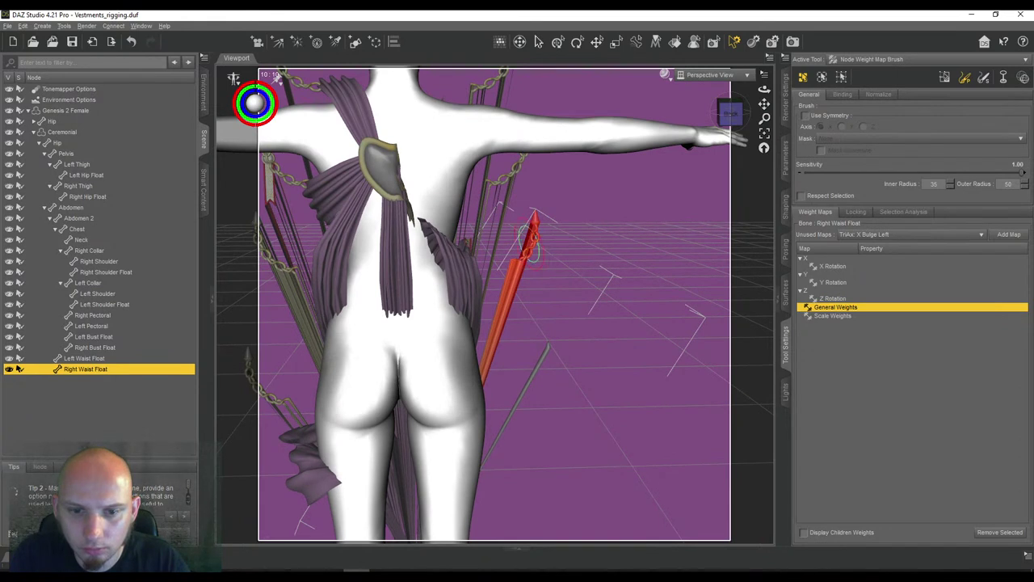
Hide Genesis 2 Female and save the Ceremonial figure as a Figure/Prop asset with the preset save options
click(62, 134)
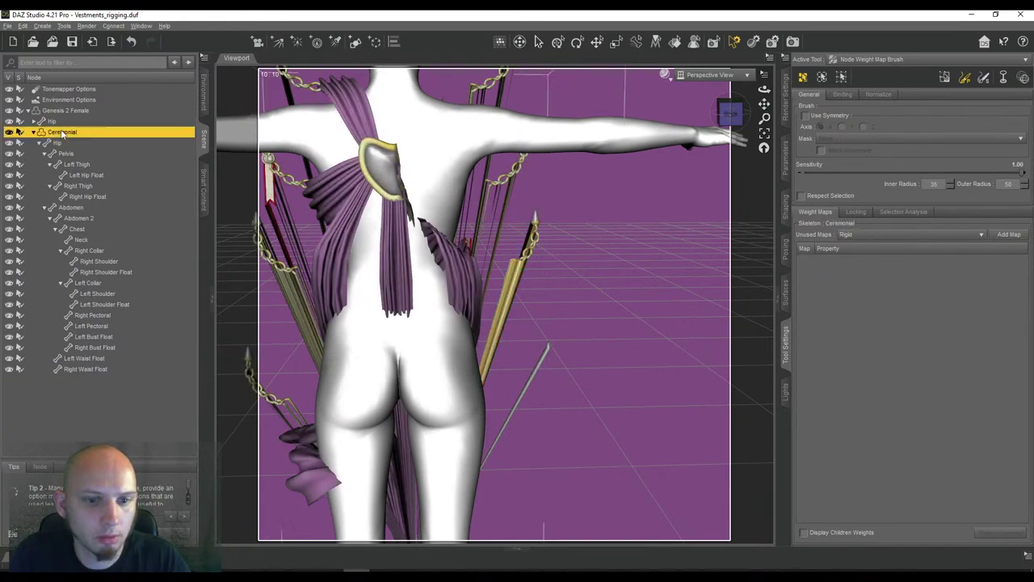
click(10, 111)
click(8, 25)
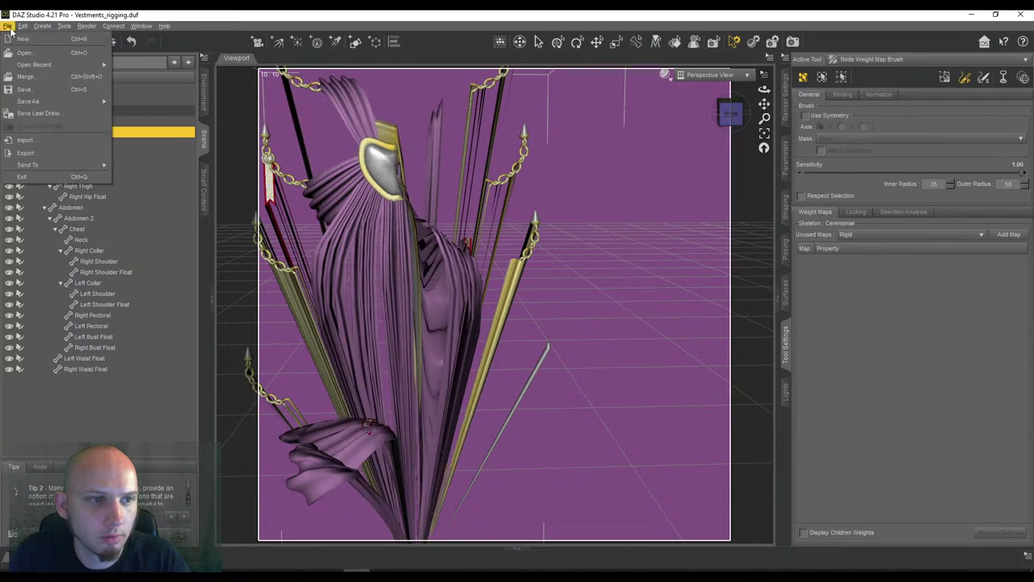
mouse_move(36, 104)
mouse_move(185, 336)
click(277, 356)
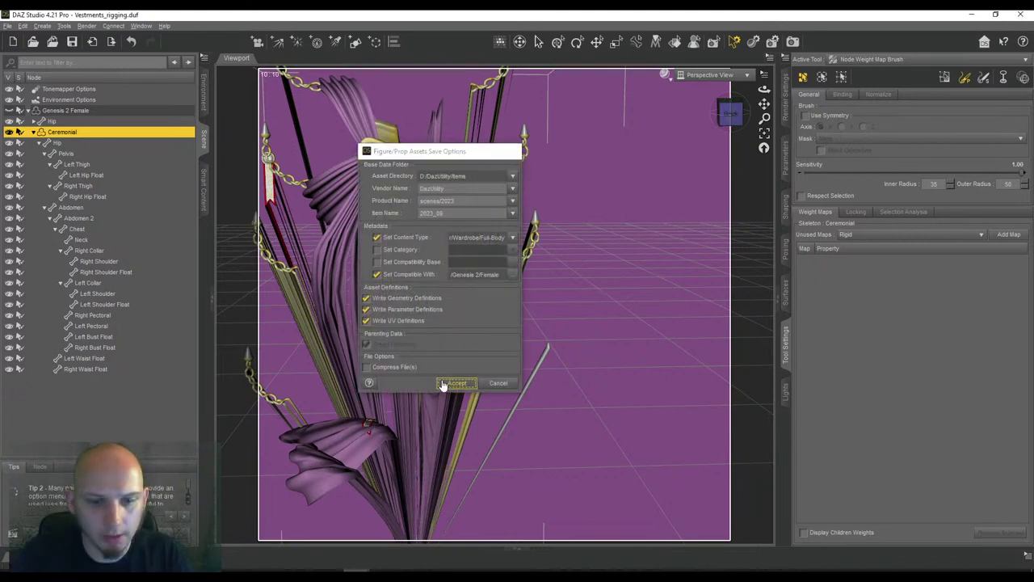
click(456, 383)
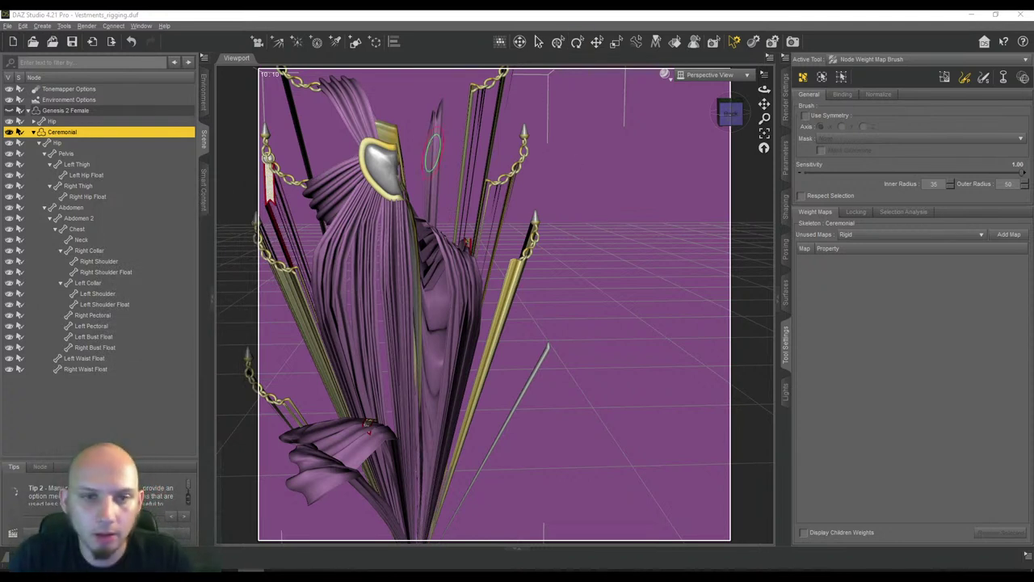
Delete the Ceremonial figure and load the saved vestment_rigging follower onto Genesis 2 Female
key(Delete)
click(73, 110)
click(204, 190)
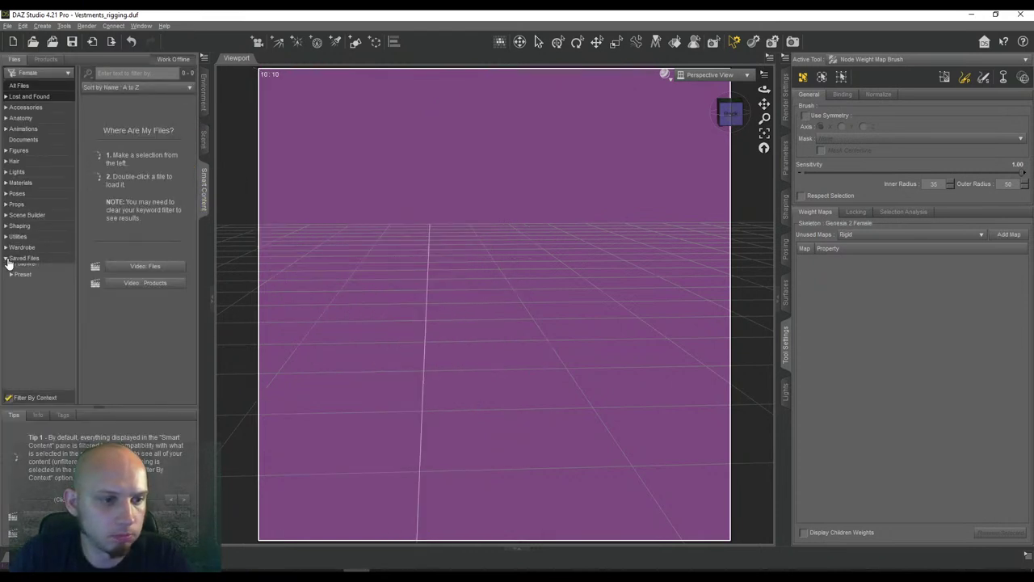
click(19, 269)
double_click(168, 261)
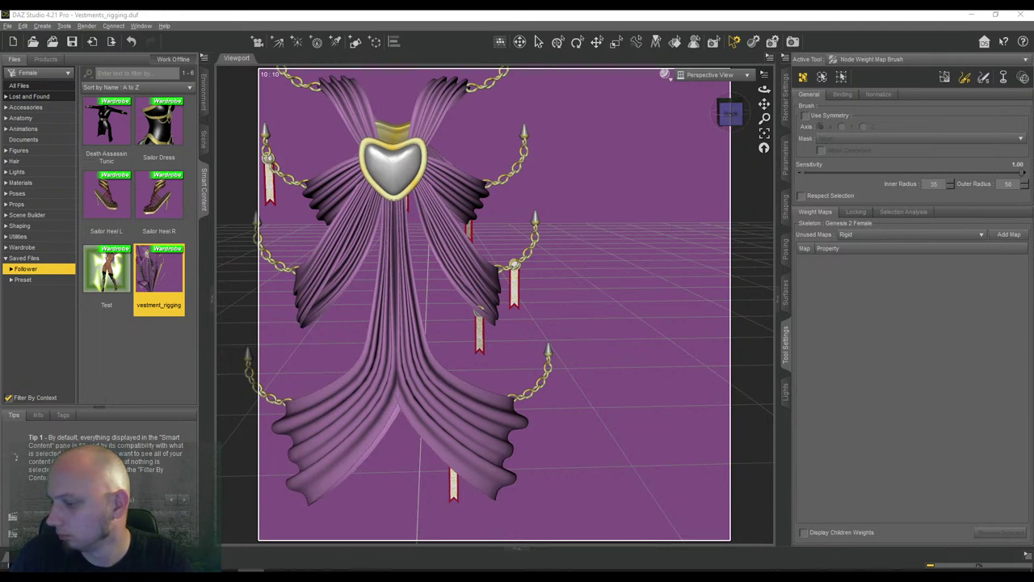
Expand the reloaded Ceremonial figure's full bone hierarchy and frame the whole garment
click(203, 138)
click(58, 131)
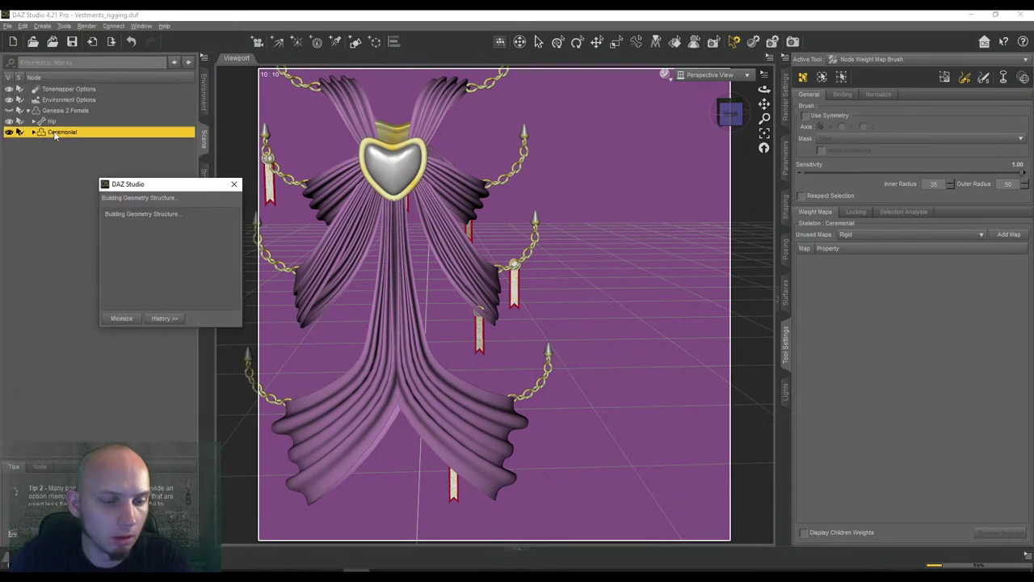
right_click(54, 136)
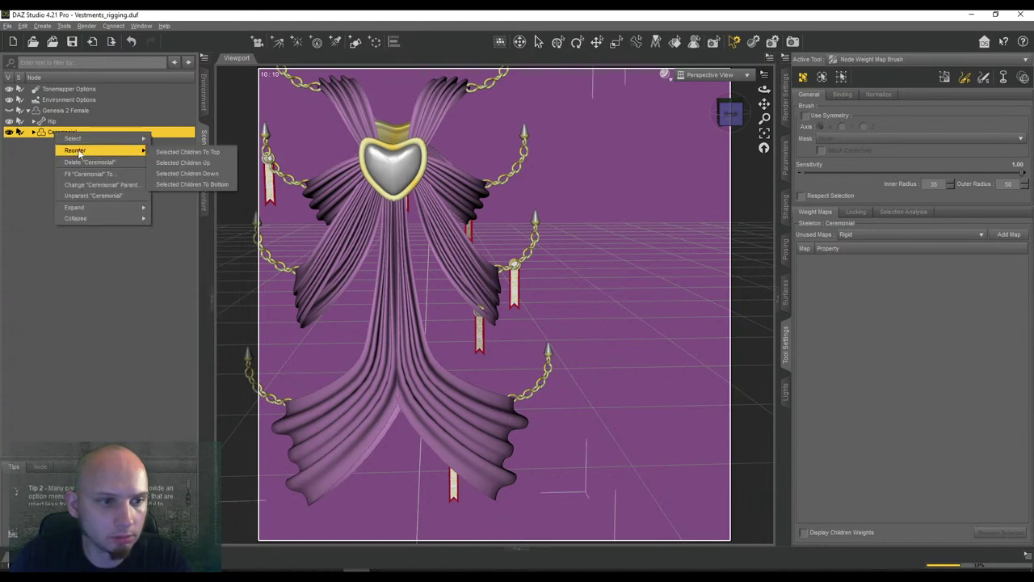
mouse_move(109, 209)
click(185, 230)
mouse_move(764, 105)
mouse_down()
mouse_move(811, 142)
mouse_move(764, 139)
mouse_move(770, 110)
mouse_up()
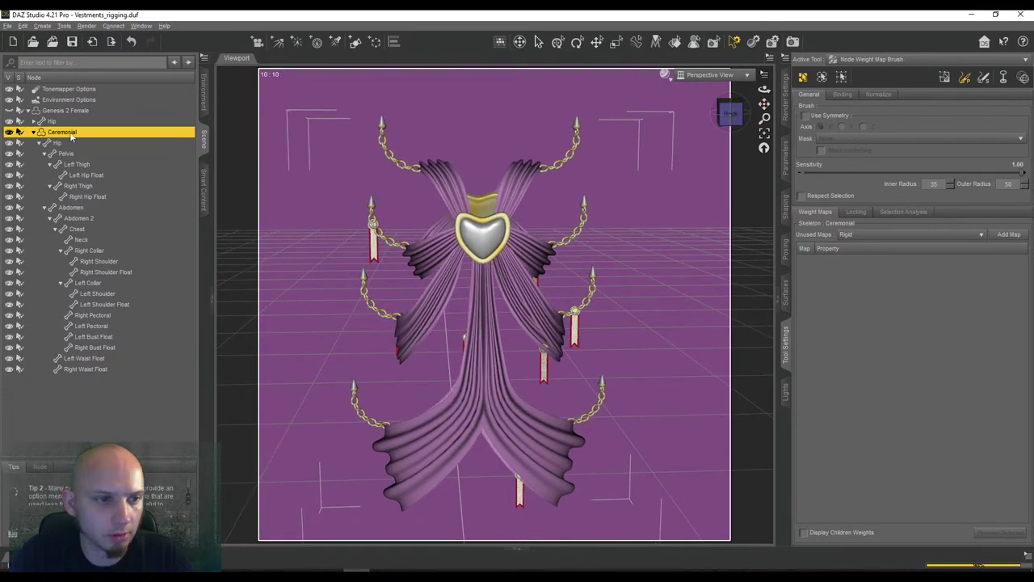
Check the General Weights maps of the Left Hip Float and Right Hip Float bones on the hip chains
click(84, 175)
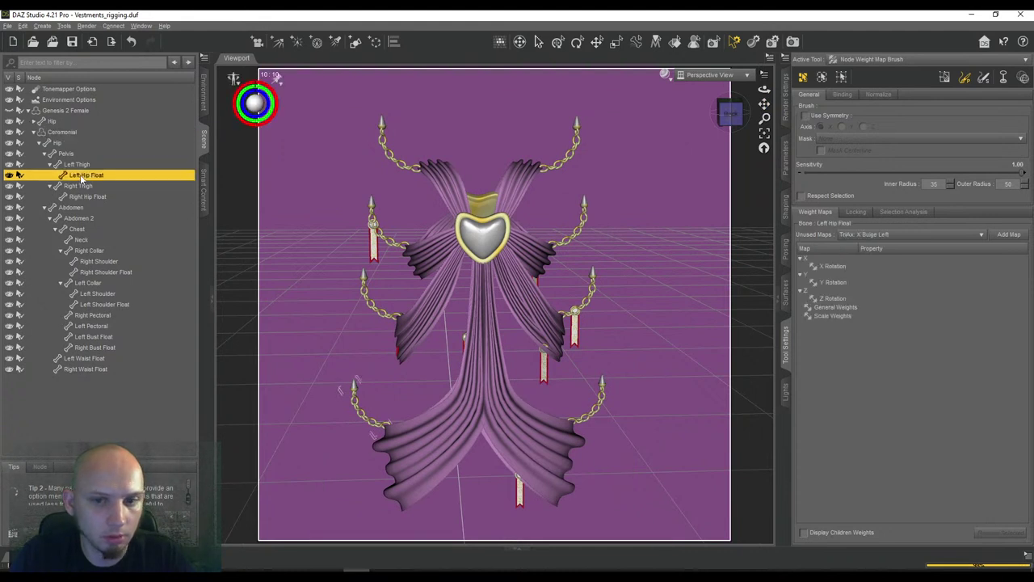
click(832, 307)
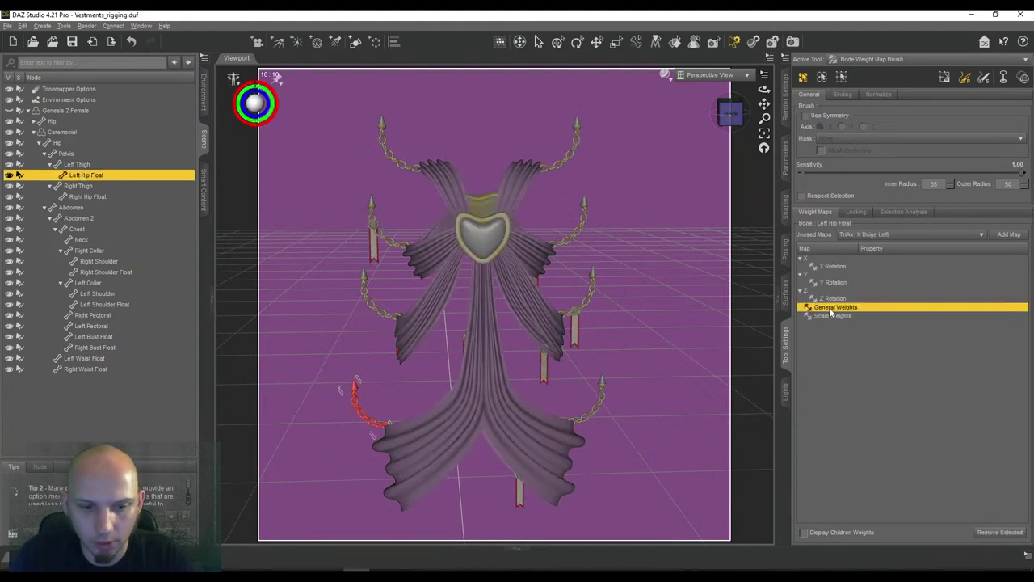
click(86, 197)
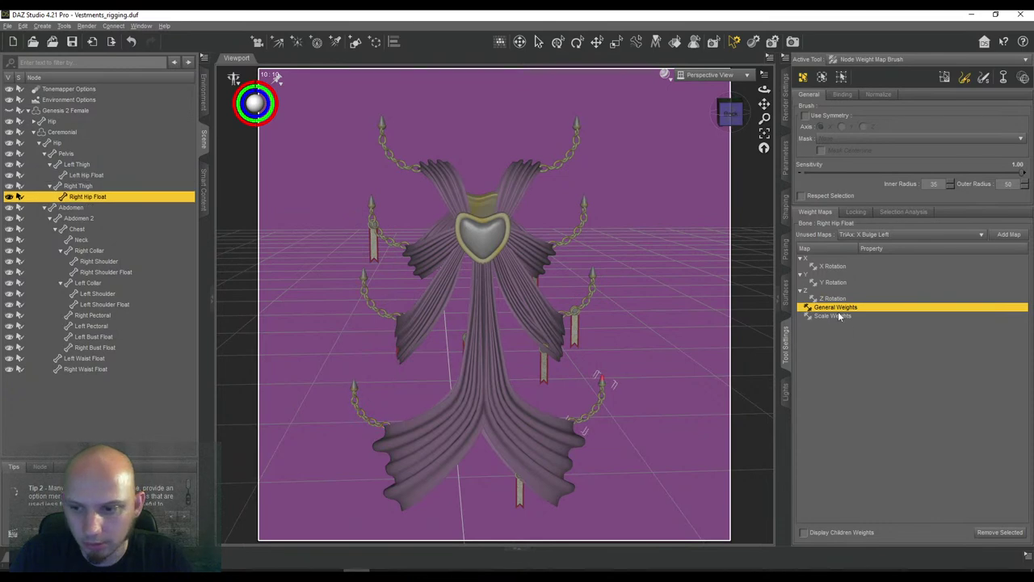
mouse_move(763, 105)
mouse_down()
mouse_move(759, 90)
mouse_move(764, 105)
mouse_up()
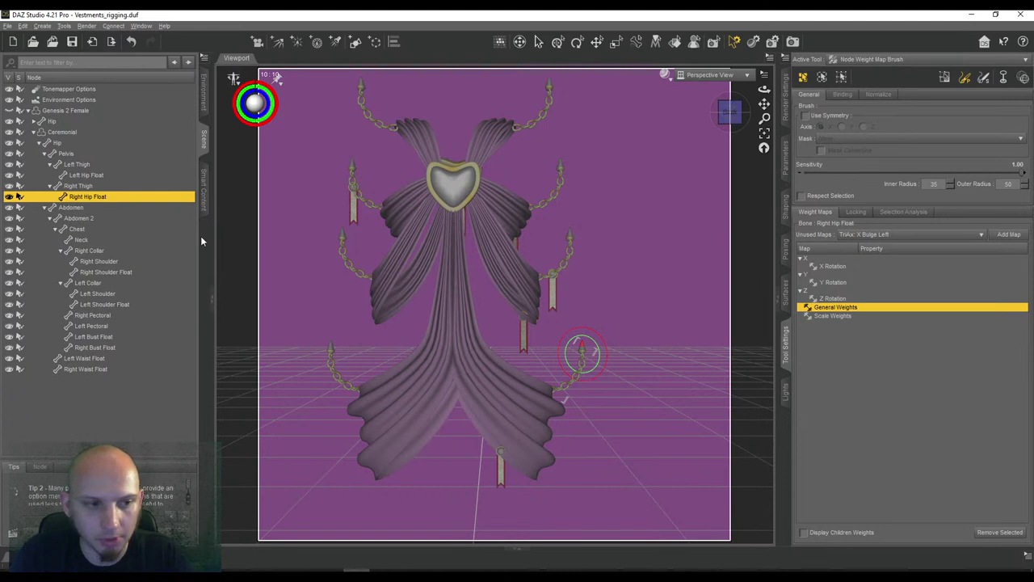
Check the Right Shoulder Float weights, and paint full General Weights for Left Shoulder Float on the left shoulder spike
click(104, 272)
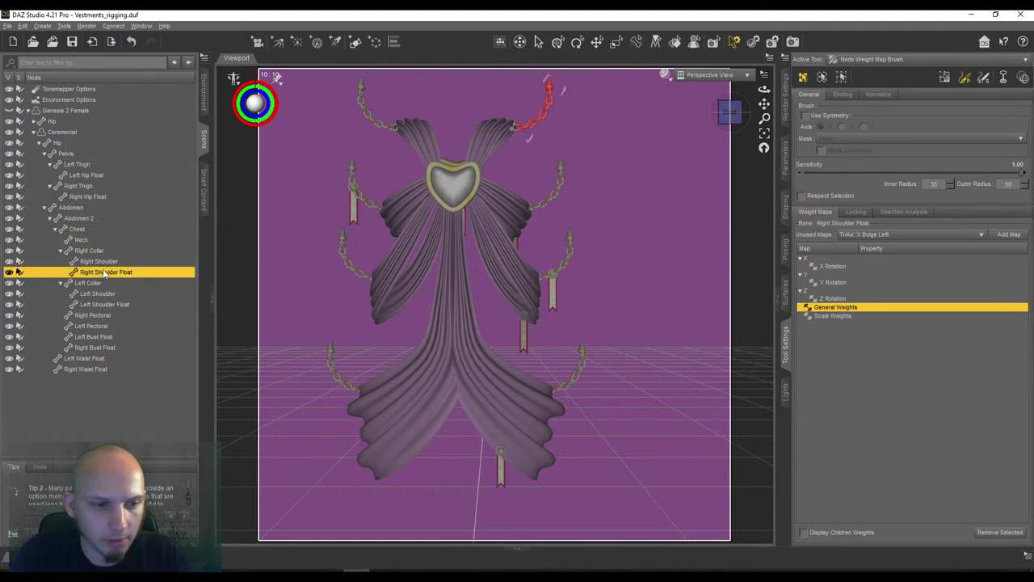
click(102, 304)
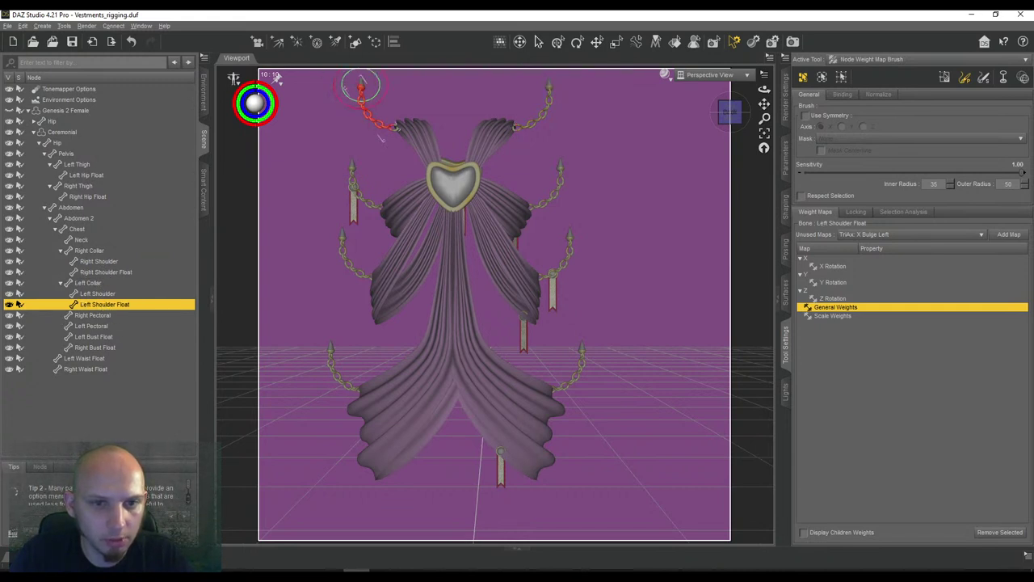
click(361, 85)
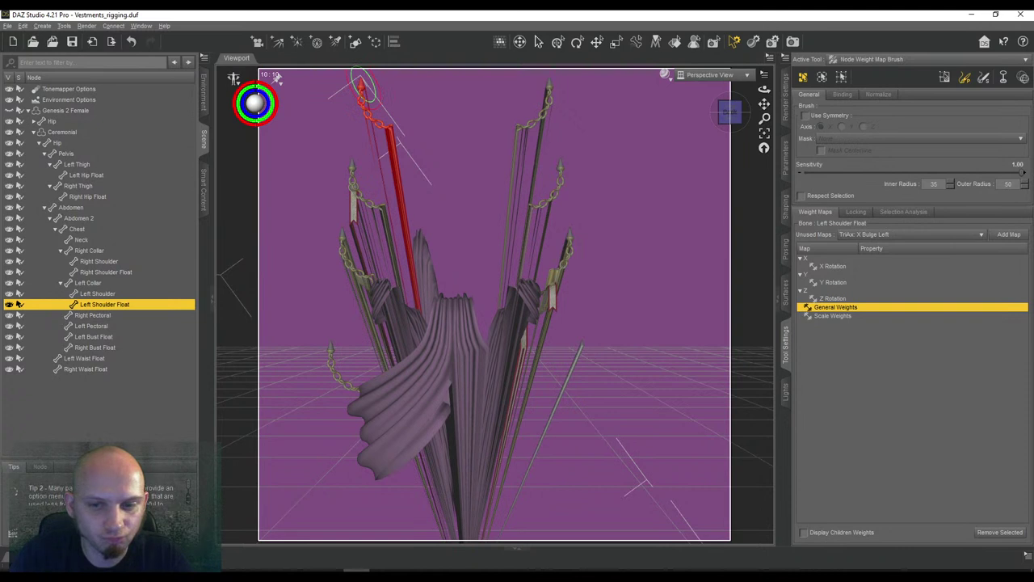
Undo the last Left Shoulder Float brush stroke and check the General Weights of the bust and waist float bones
key(ctrl+z)
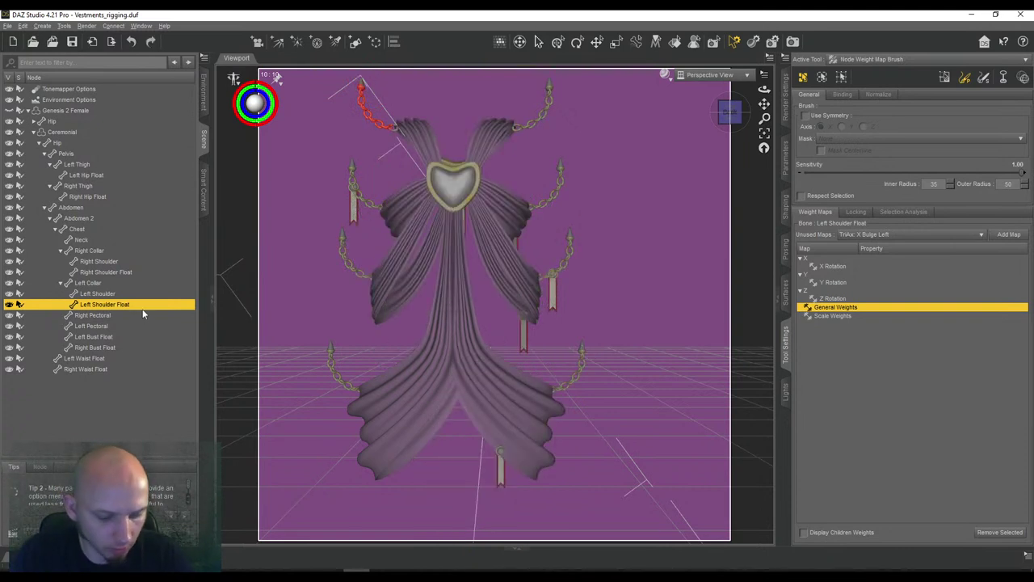
click(99, 338)
click(102, 348)
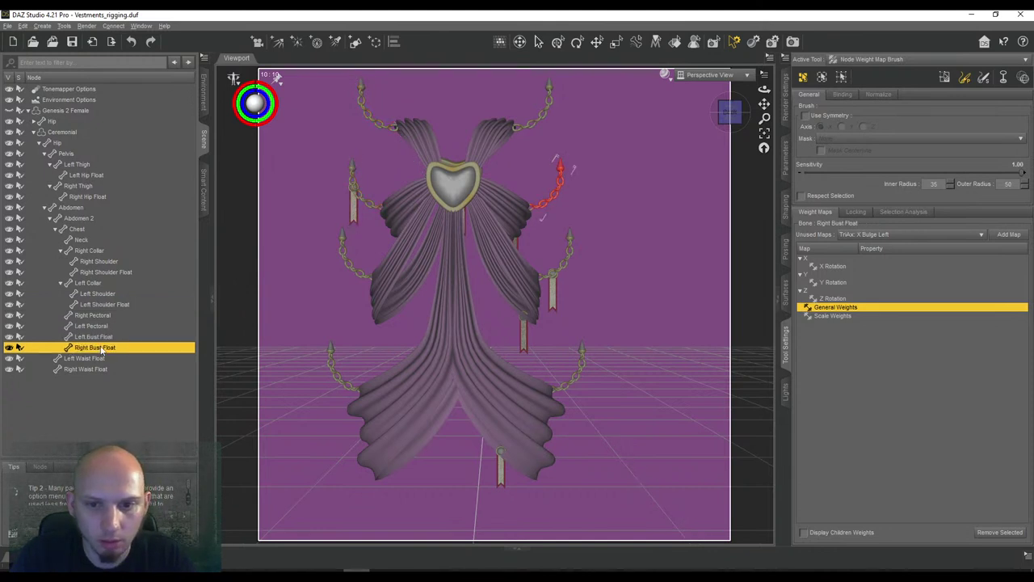
click(97, 359)
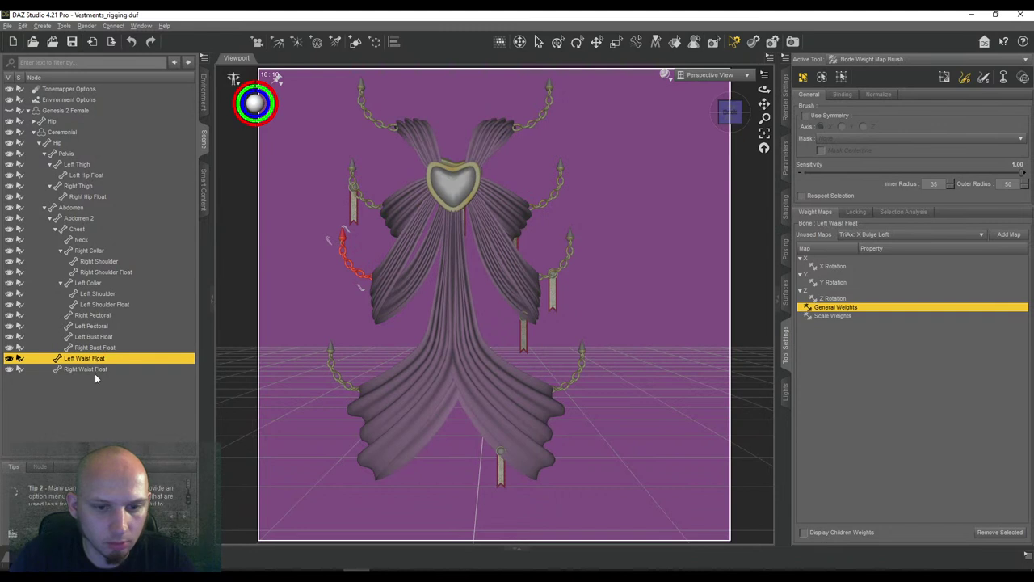
click(94, 371)
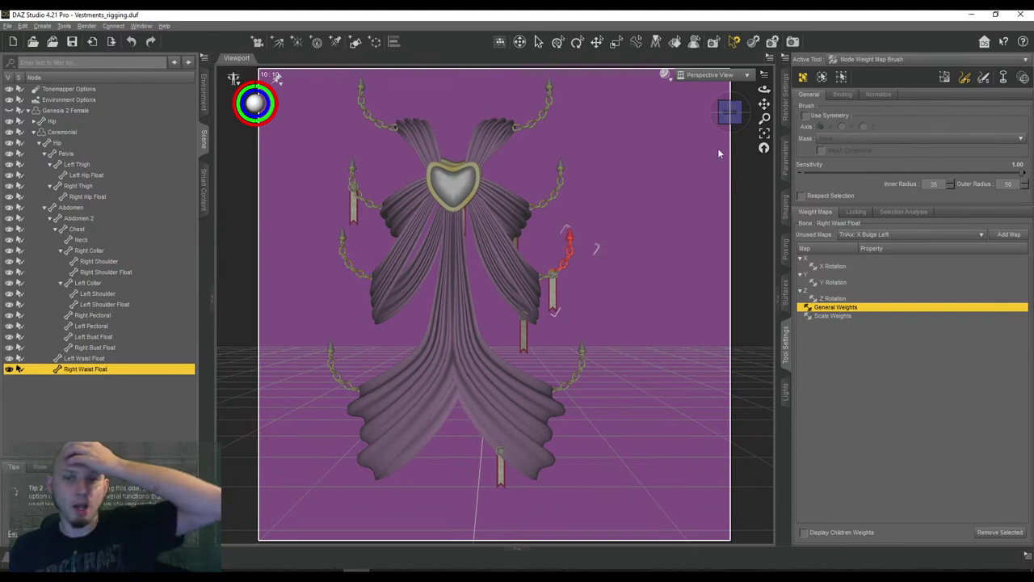
drag(729, 111, 712, 94)
drag(619, 105, 724, 107)
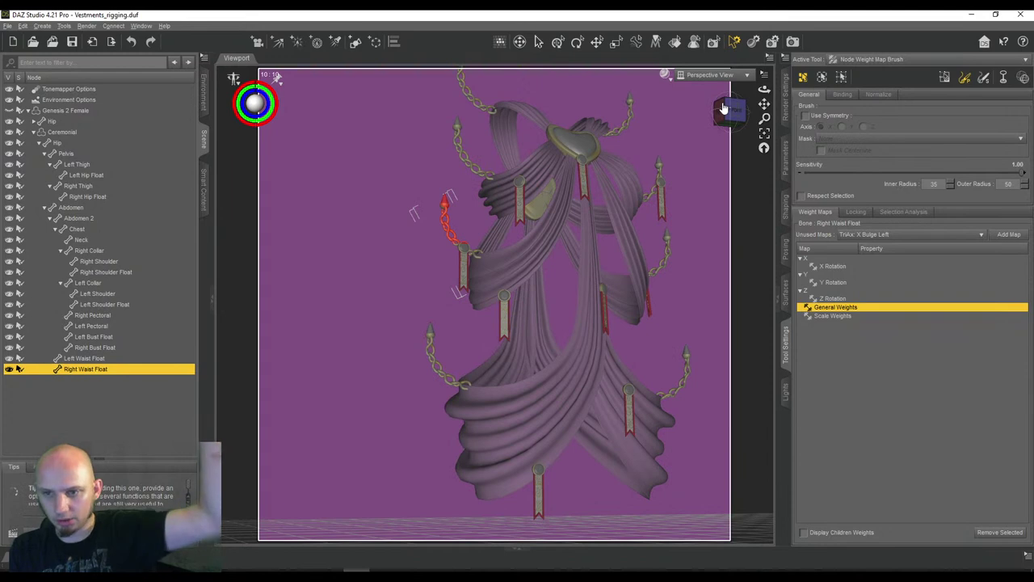
drag(723, 111, 748, 113)
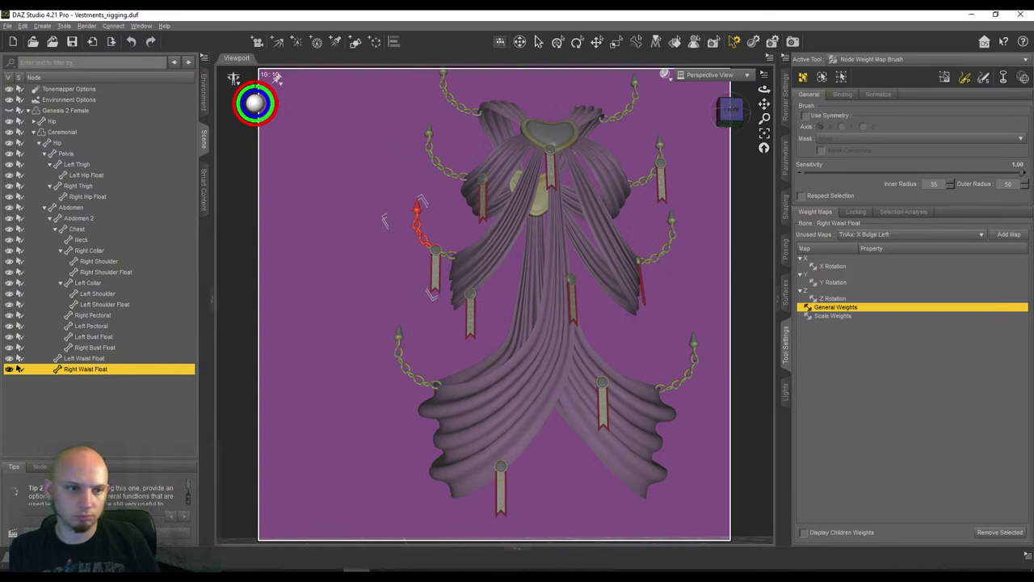
Delete the Ceremonial figure and load the saved vestment_rigging asset with Genesis 2 Female deselected, framing the garment from the front
click(61, 131)
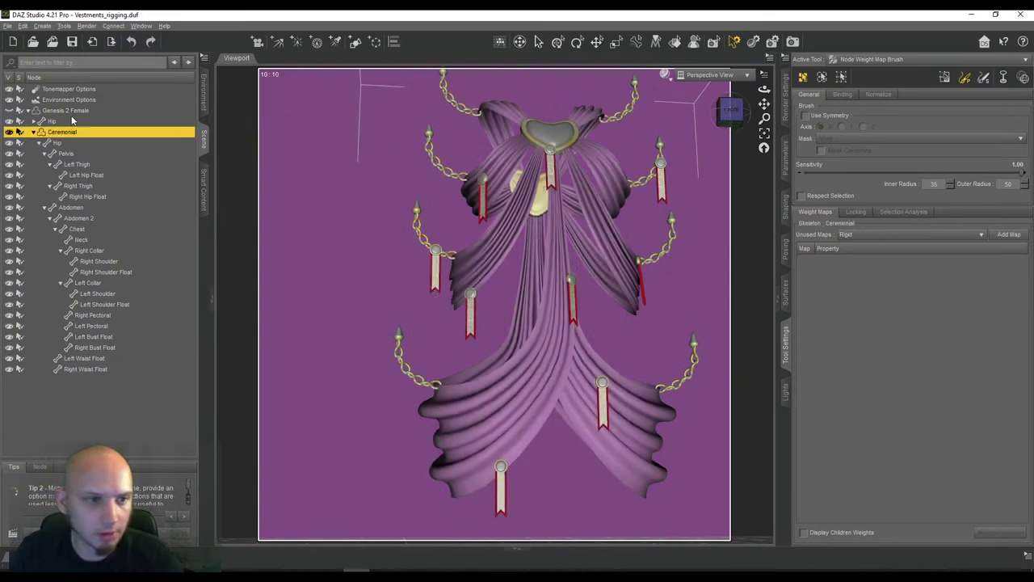
key(Delete)
click(73, 113)
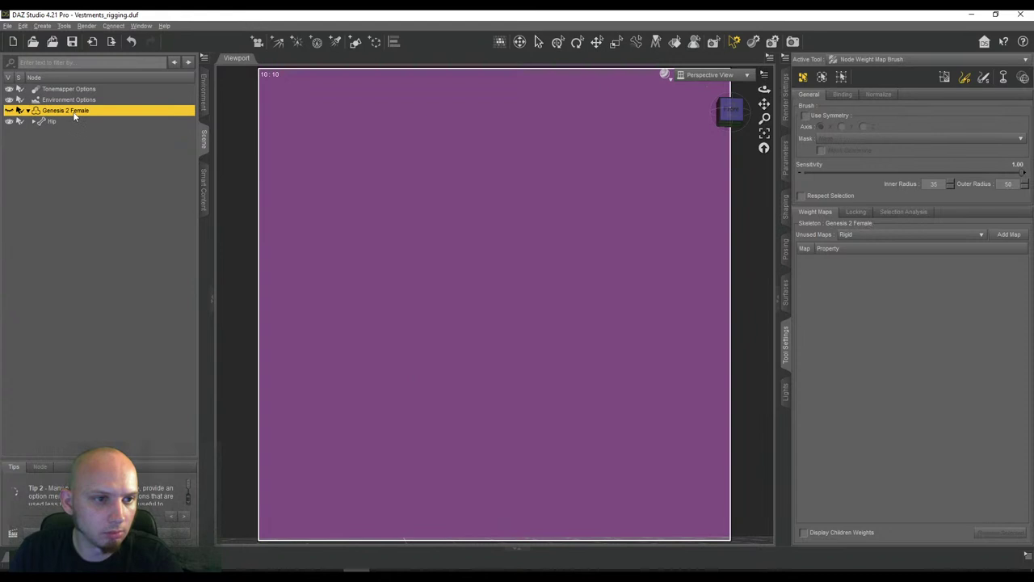
click(68, 152)
click(206, 198)
double_click(160, 279)
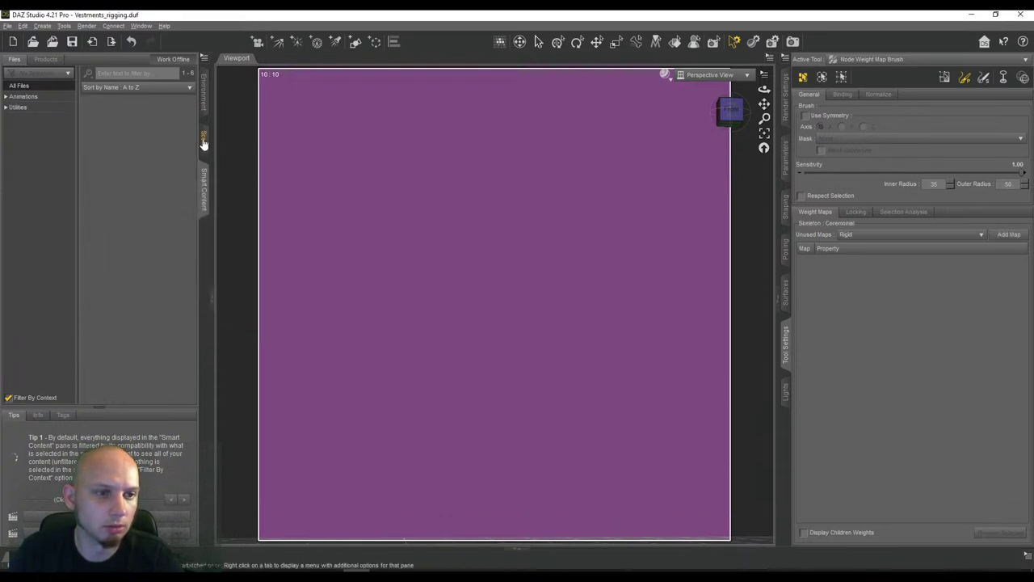
click(203, 142)
scroll(397, 224, down, 5)
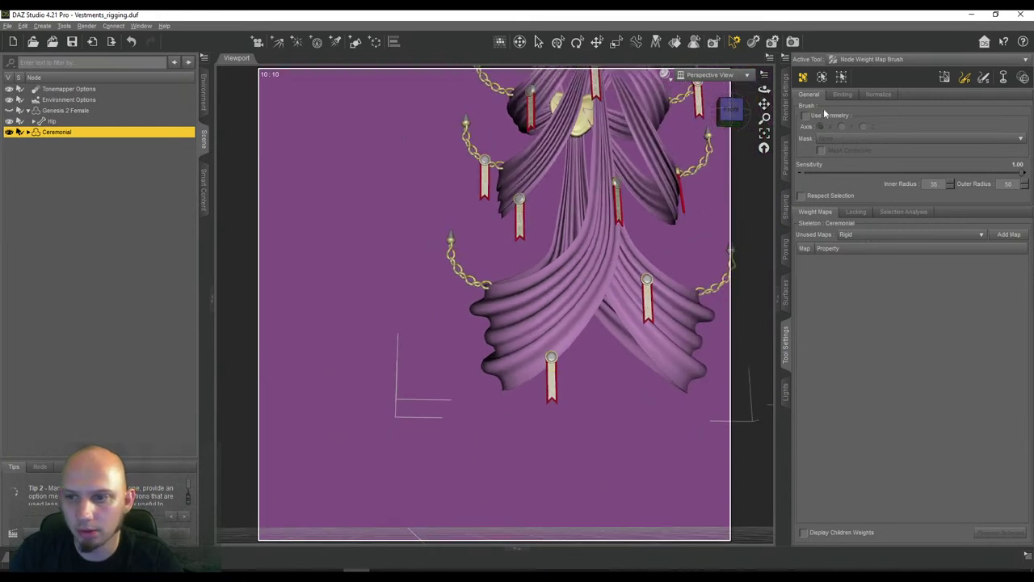
drag(726, 113, 730, 121)
click(730, 121)
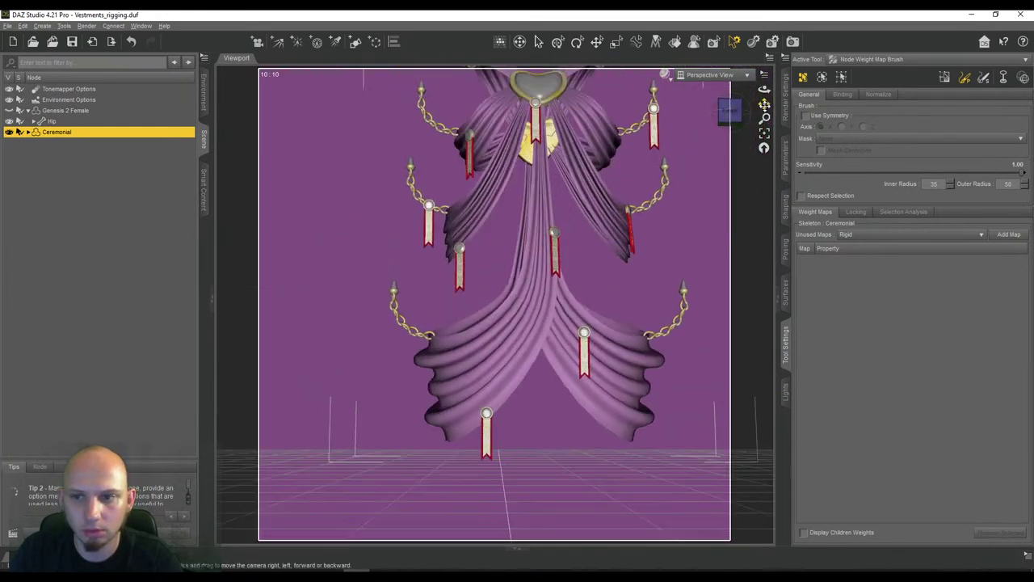
scroll(670, 158, down, 1)
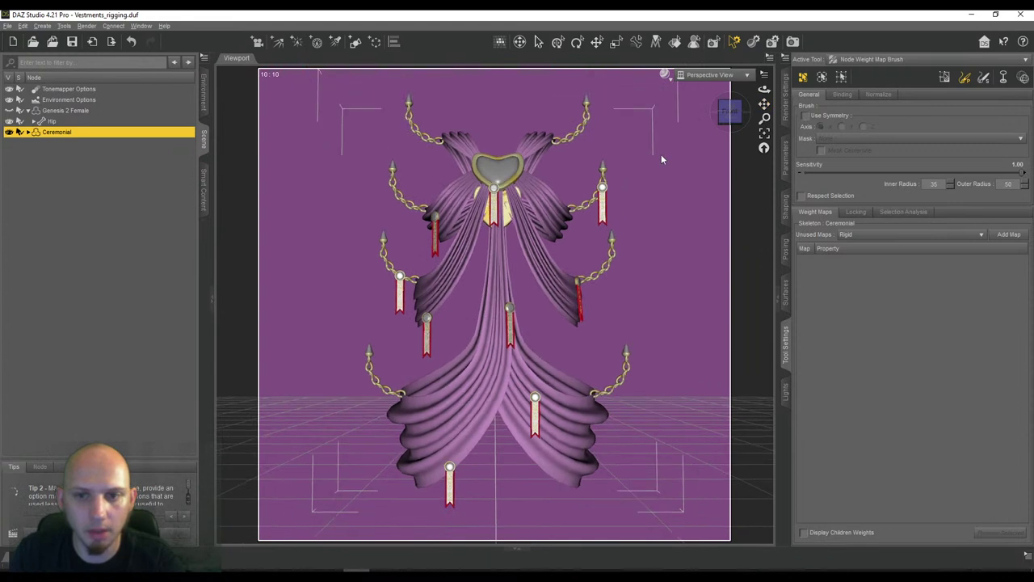
Expand the unparented Ceremonial figure's bones and paint General Weights for Right Hip Float on the right hip chain's spike
right_click(113, 138)
mouse_move(148, 189)
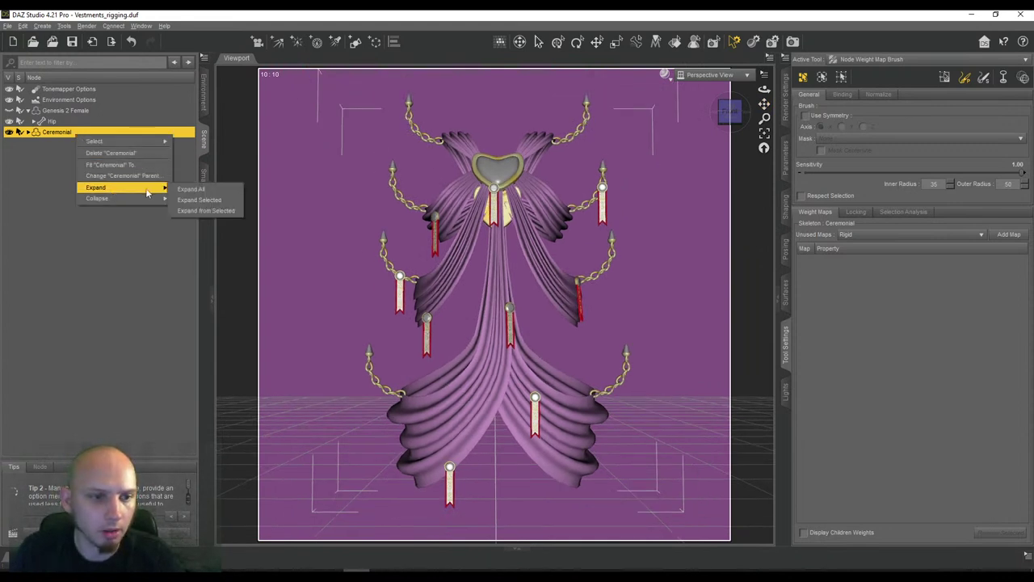
click(189, 211)
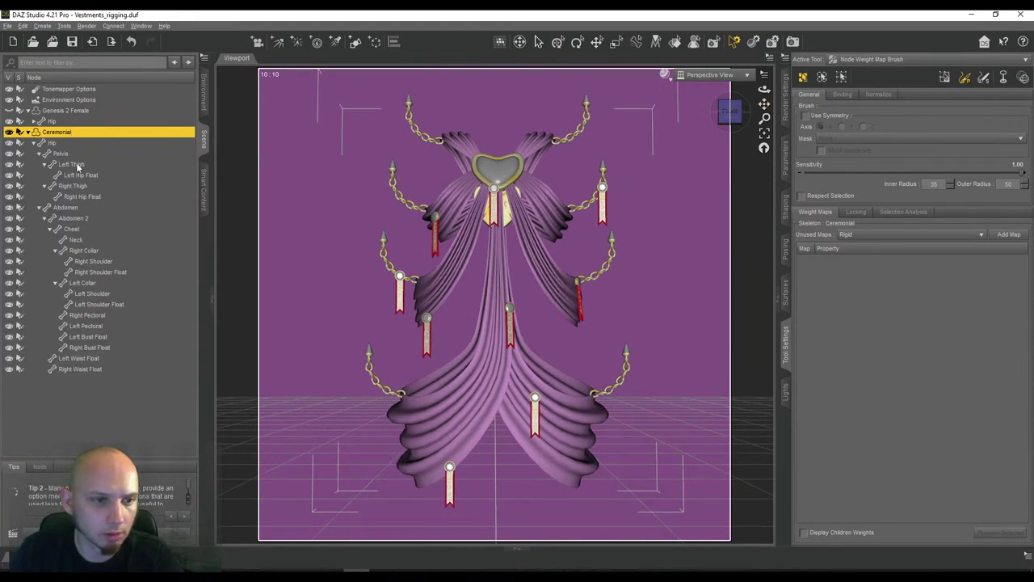
click(81, 197)
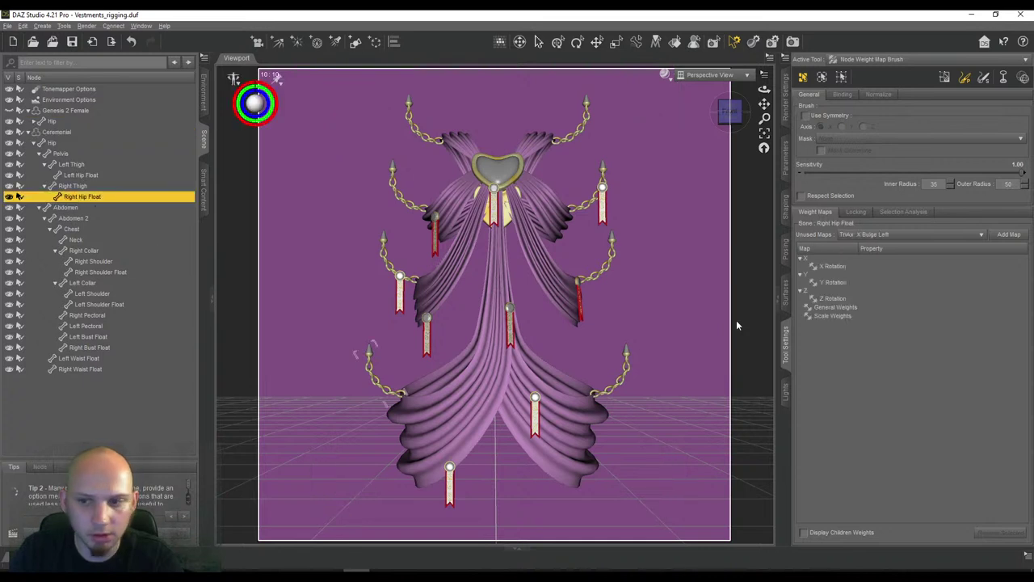
click(840, 308)
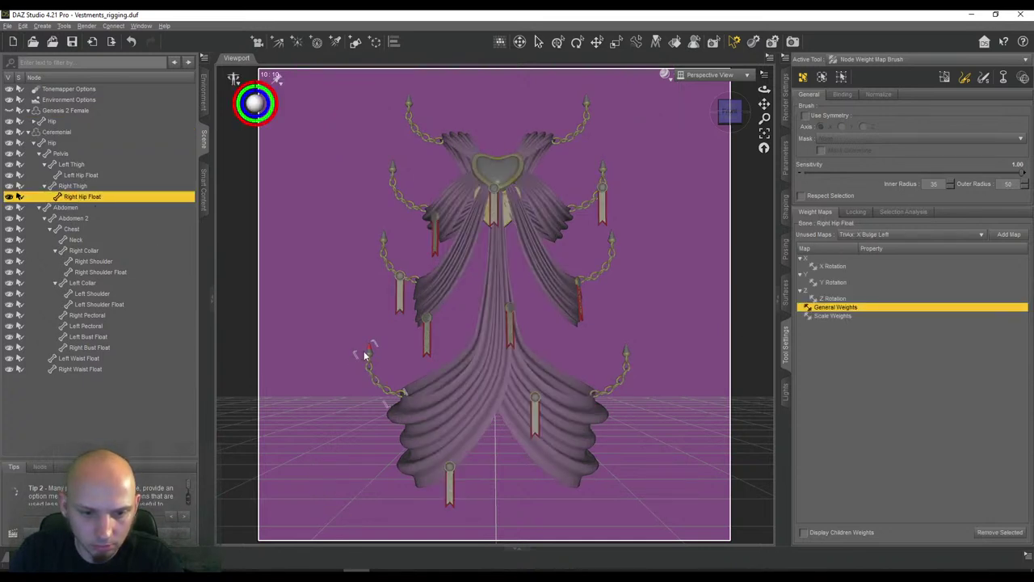
drag(368, 352, 364, 359)
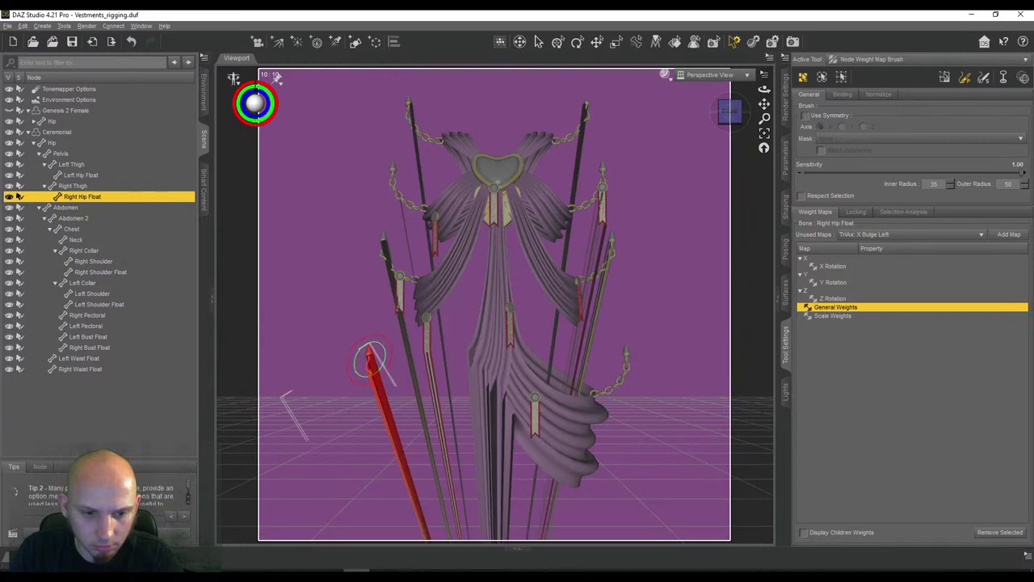
Delete the unparented Ceremonial figure and load vestment_rigging onto the selected Genesis 2 Female
click(77, 132)
key(Delete)
click(204, 189)
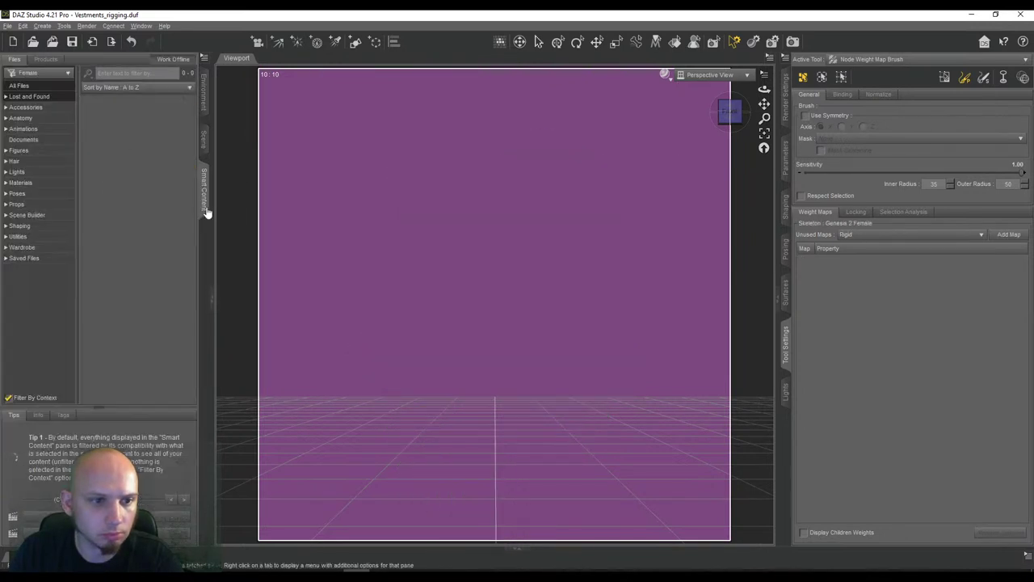
click(24, 258)
double_click(157, 327)
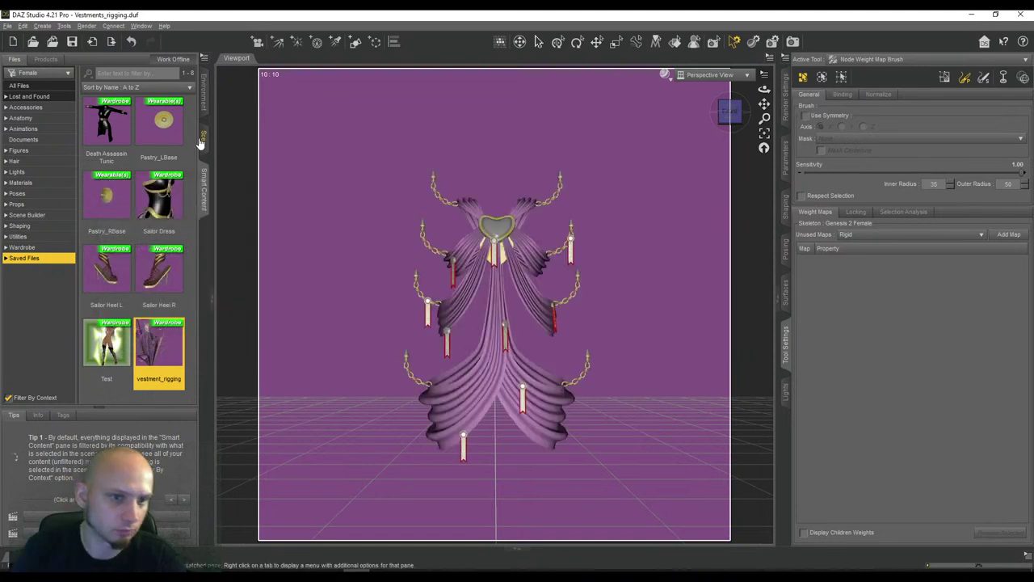
click(201, 139)
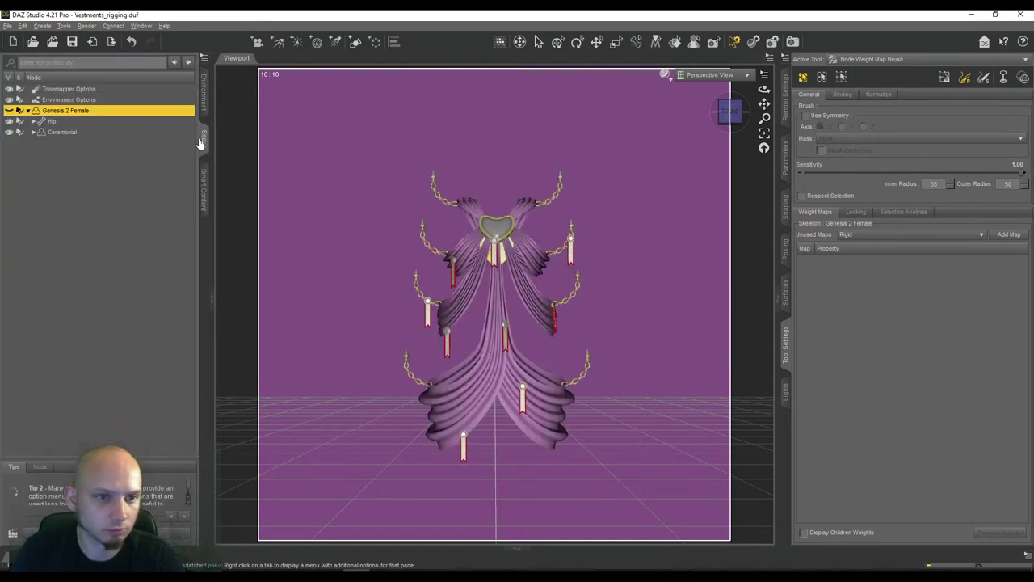
Expand the fitted Ceremonial figure's full bone hierarchy and display the General Weights map of Right Hip Float
right_click(95, 135)
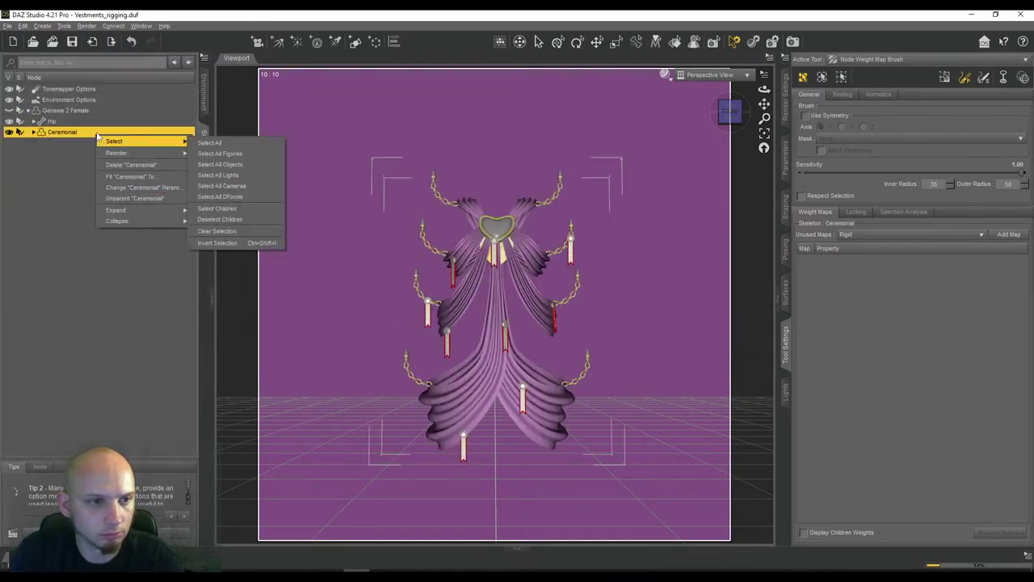
mouse_move(130, 212)
click(216, 233)
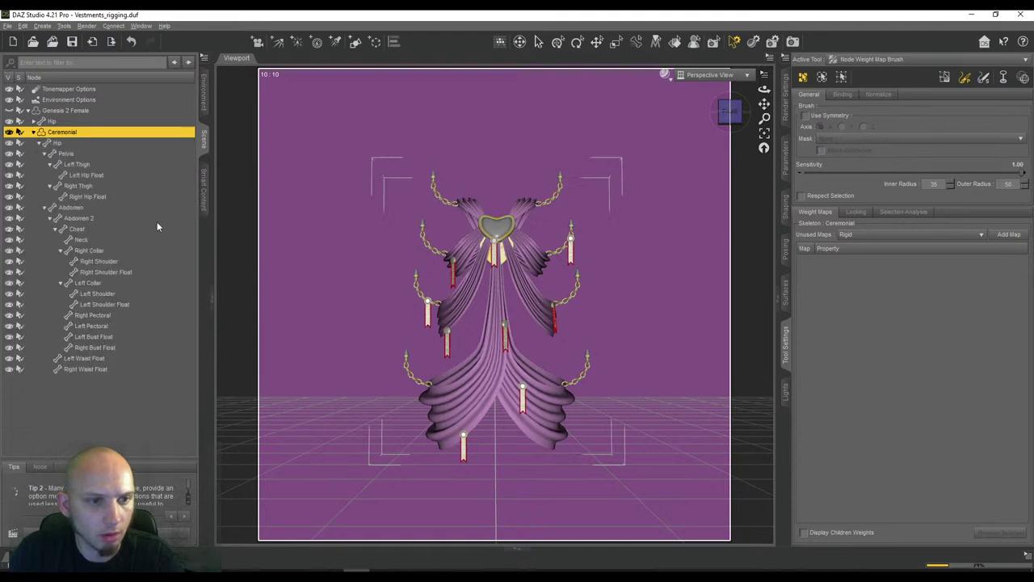
click(90, 175)
click(97, 196)
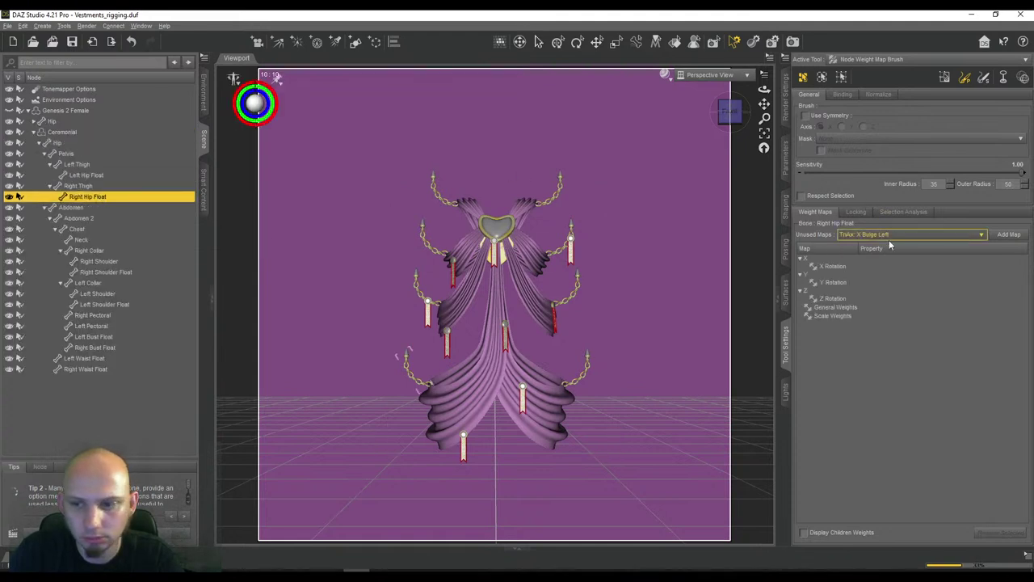
click(841, 307)
Paint full General Weights for Right Hip Float over the whole right hip chain from the back view
drag(731, 112, 736, 75)
click(734, 117)
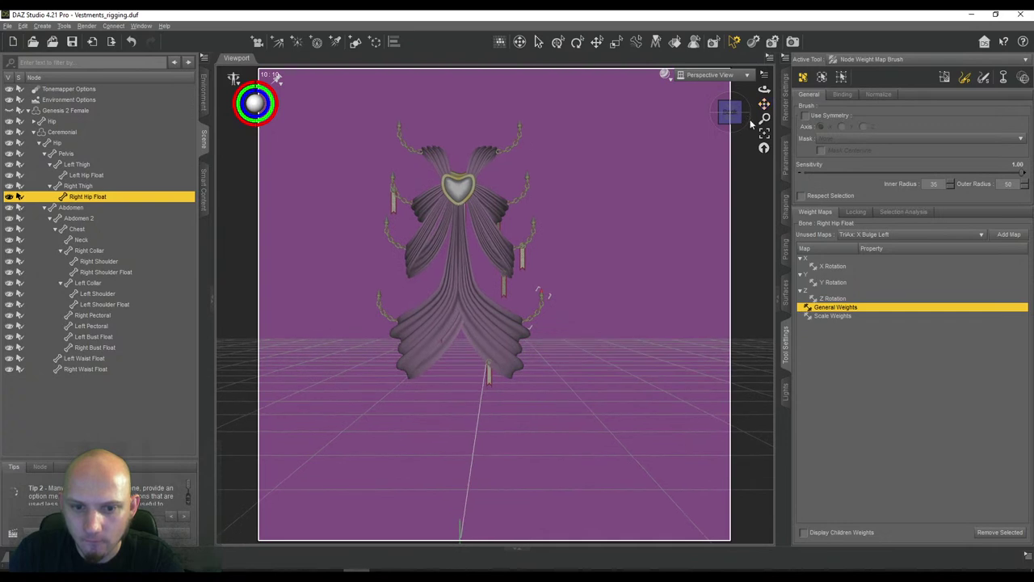
scroll(602, 198, up, 4)
scroll(601, 196, up, 5)
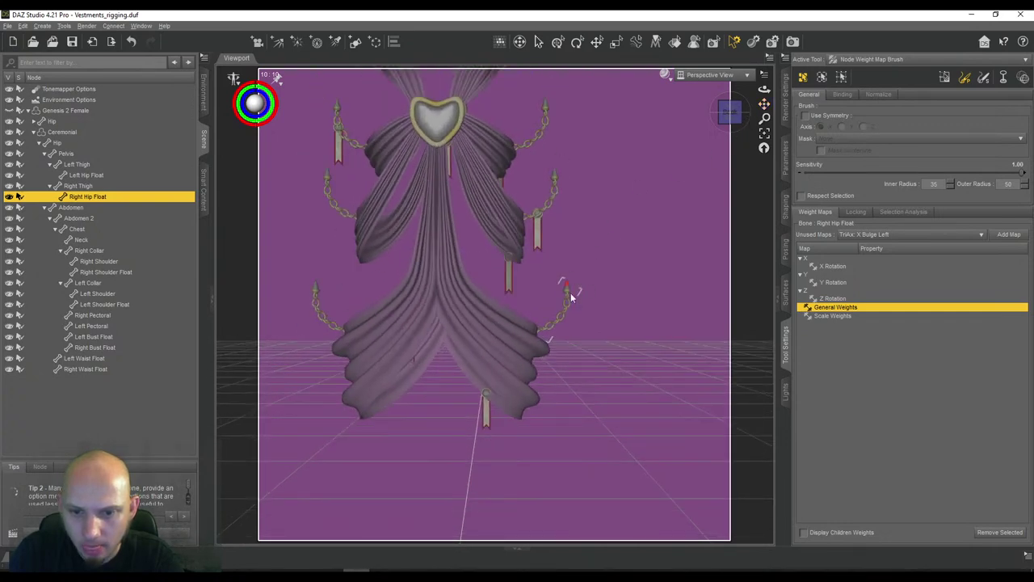
scroll(565, 292, down, 5)
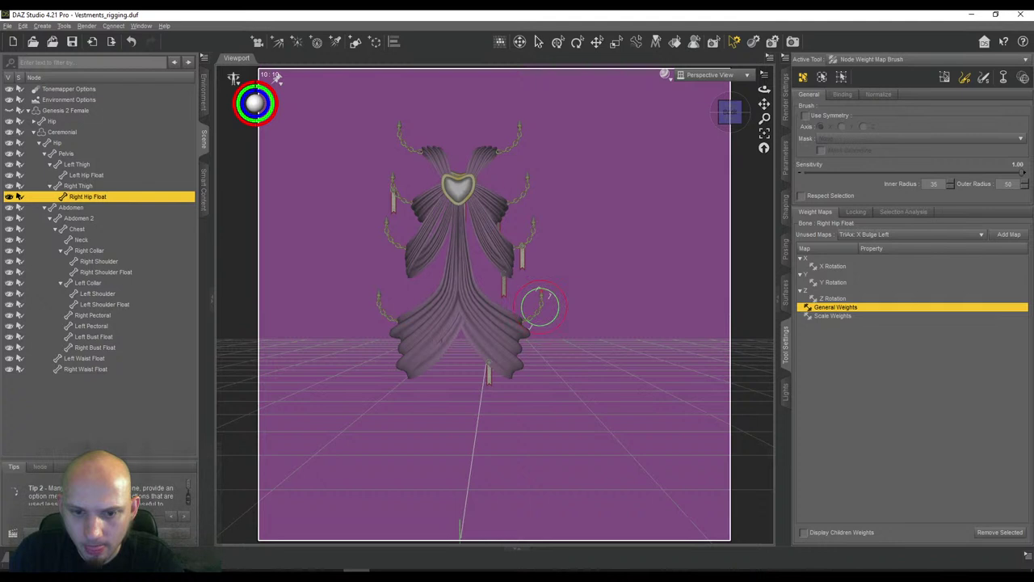
click(539, 306)
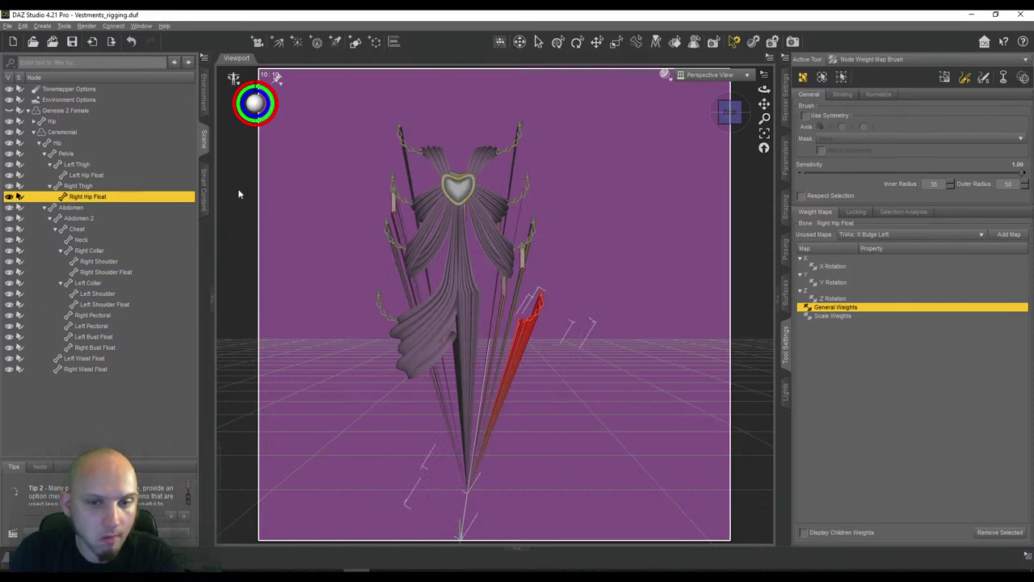
drag(729, 117, 728, 114)
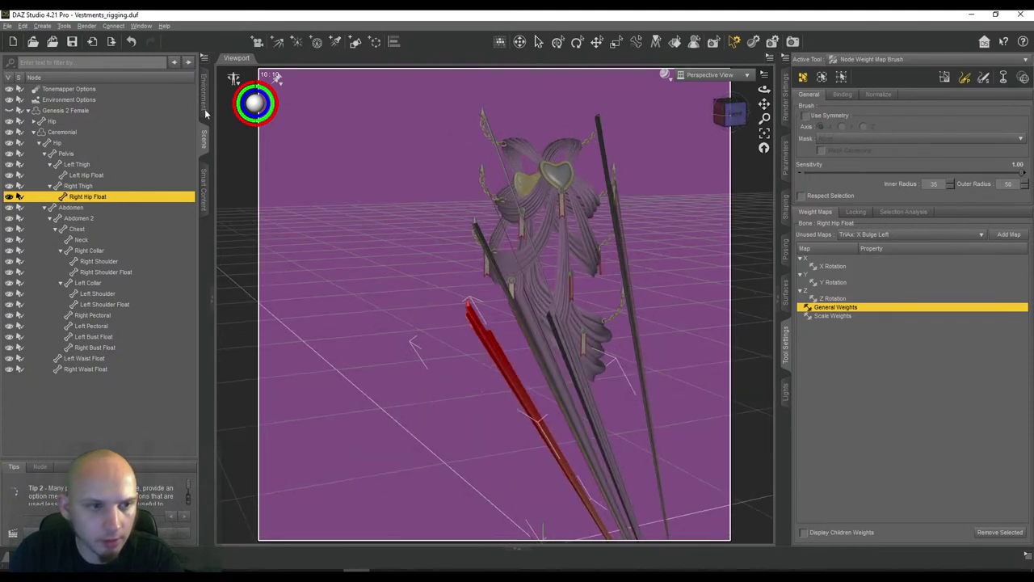
Save the Ceremonial figure with its new hip weights as a Figure/Prop support asset
click(73, 131)
click(7, 26)
mouse_move(44, 103)
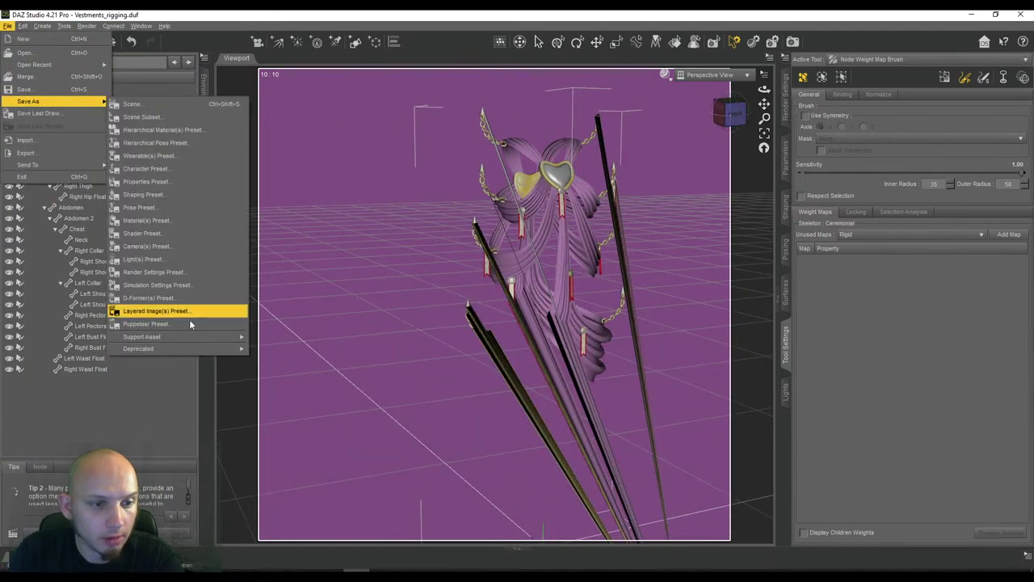
mouse_move(184, 338)
click(279, 353)
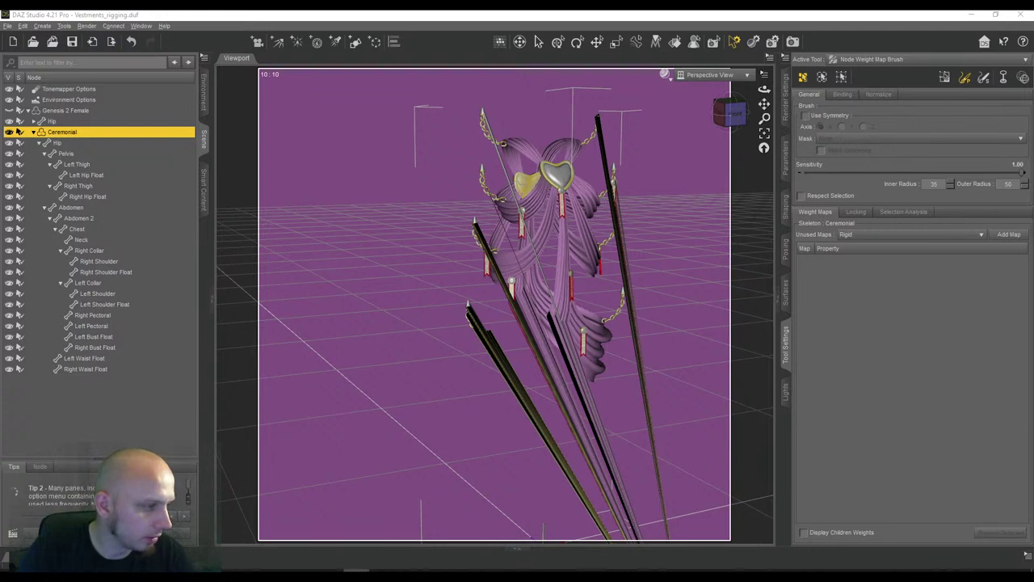
click(456, 386)
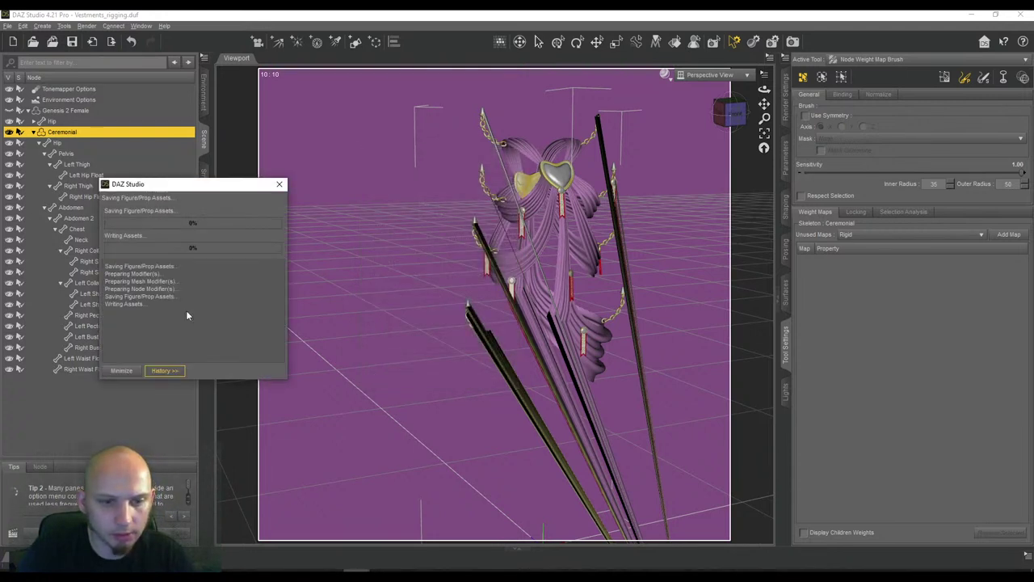
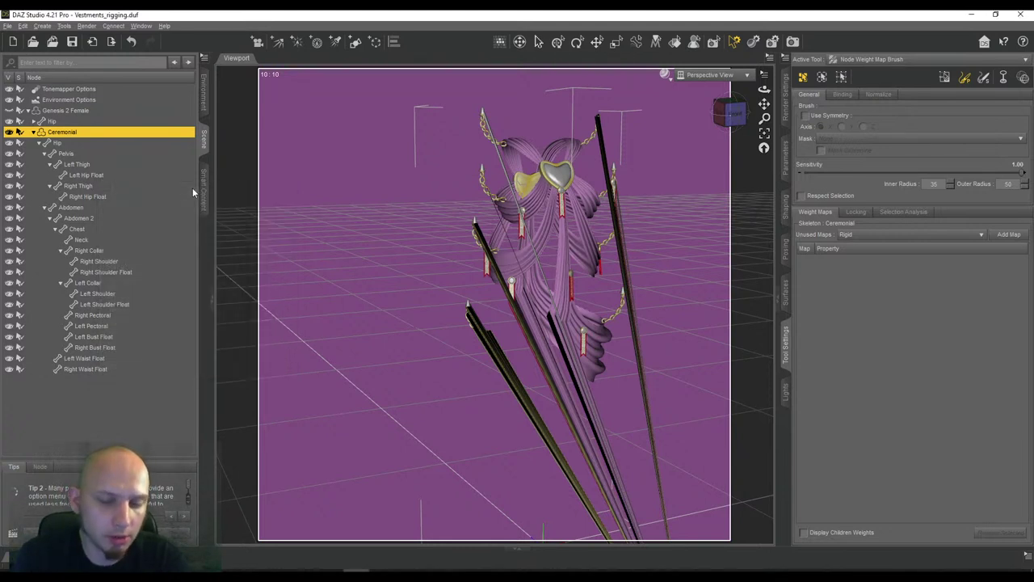
Delete the distorted Ceremonial figure and reload the updated vestment_rigging asset onto Genesis 2 Female
key(Delete)
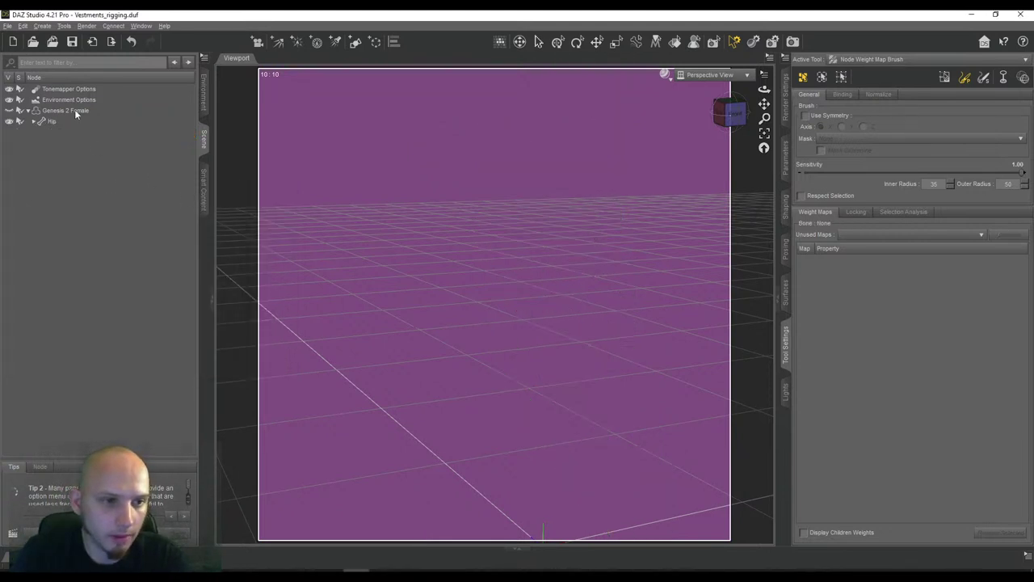
click(74, 110)
click(203, 188)
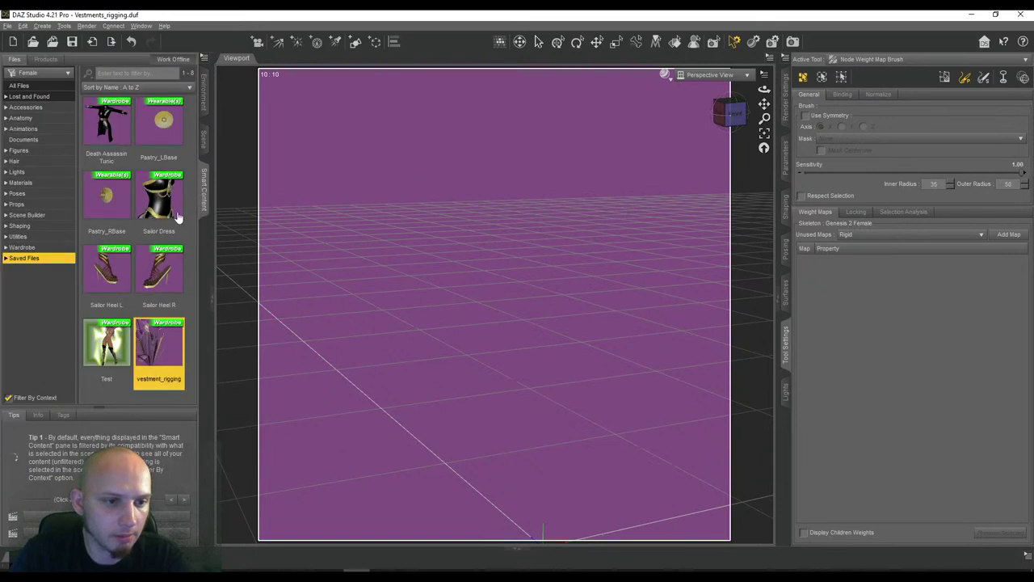
double_click(170, 349)
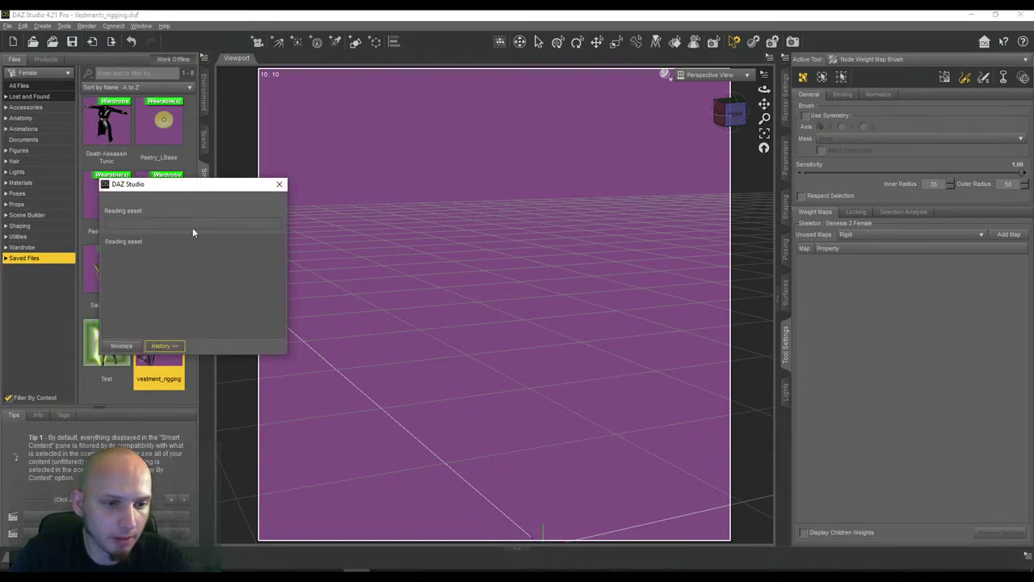
Select the reloaded Ceremonial figure in the scene and expand its full bone hierarchy
click(203, 142)
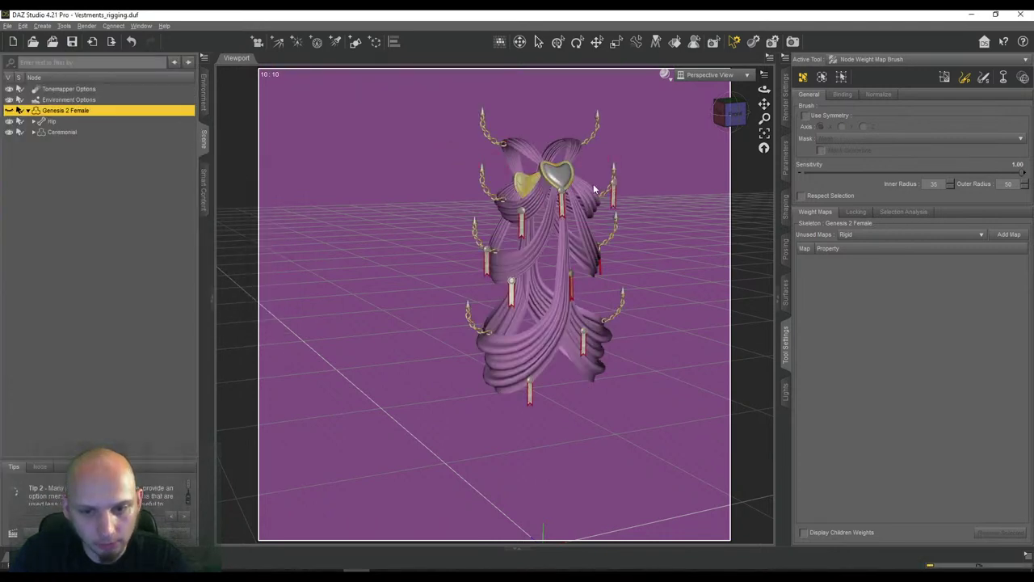
click(64, 132)
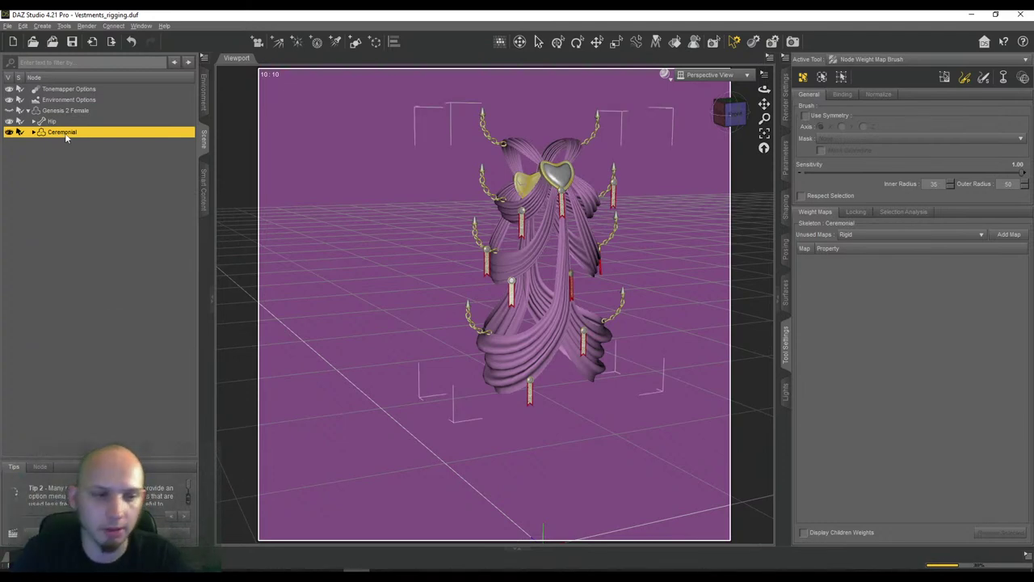
click(738, 111)
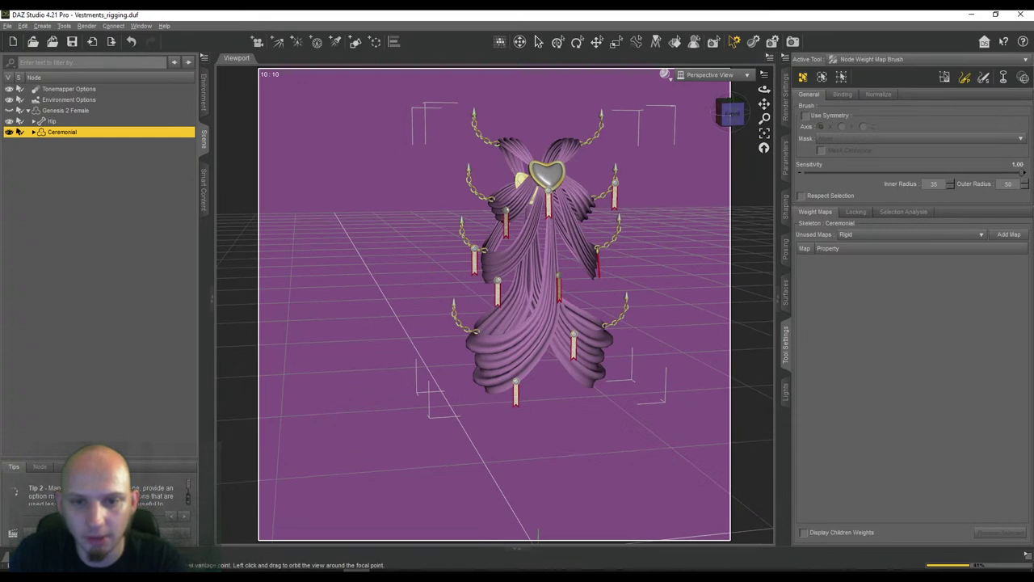
mouse_move(736, 114)
mouse_down()
mouse_move(707, 128)
mouse_move(730, 104)
mouse_up()
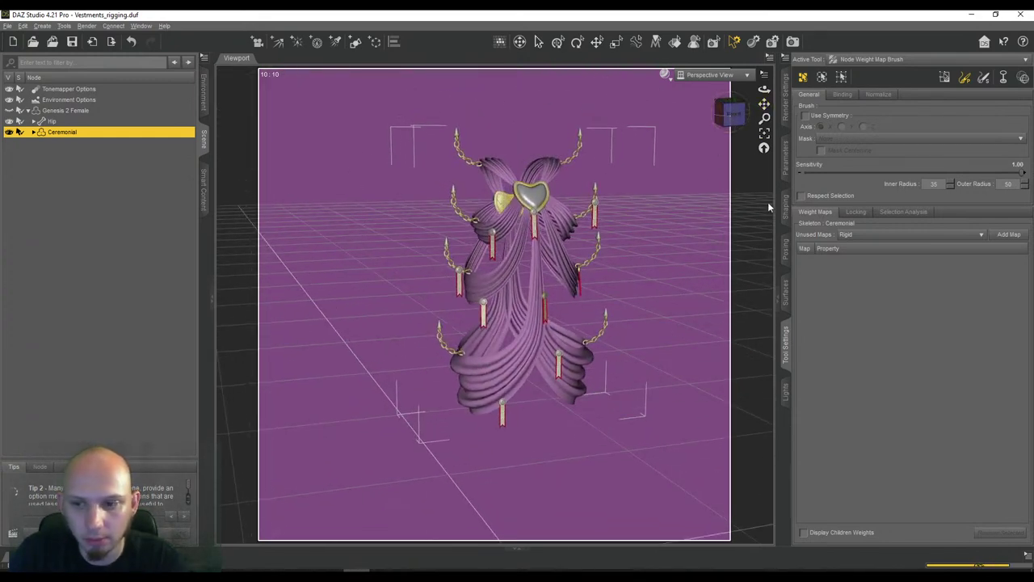
right_click(61, 134)
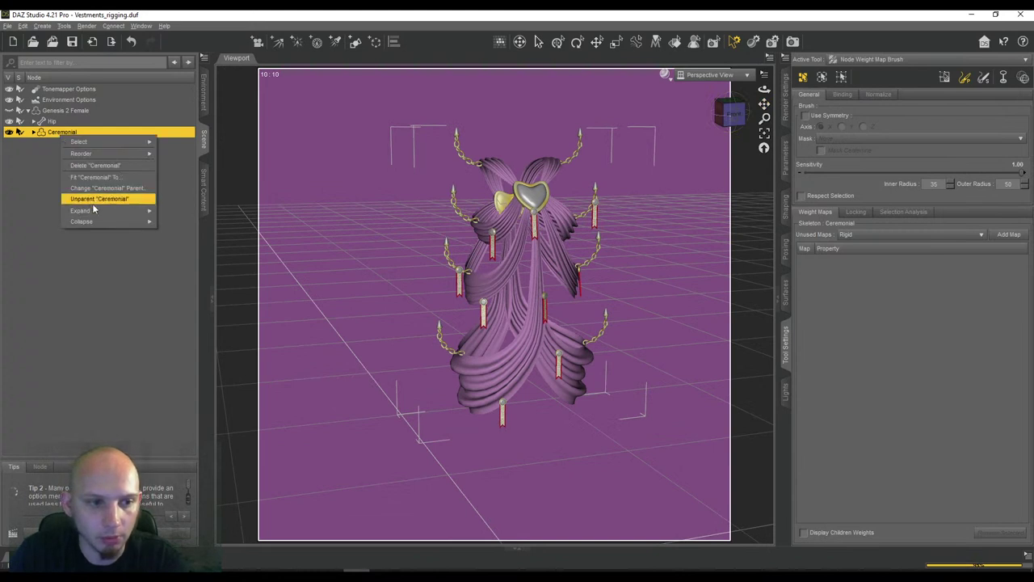
mouse_move(107, 215)
click(194, 234)
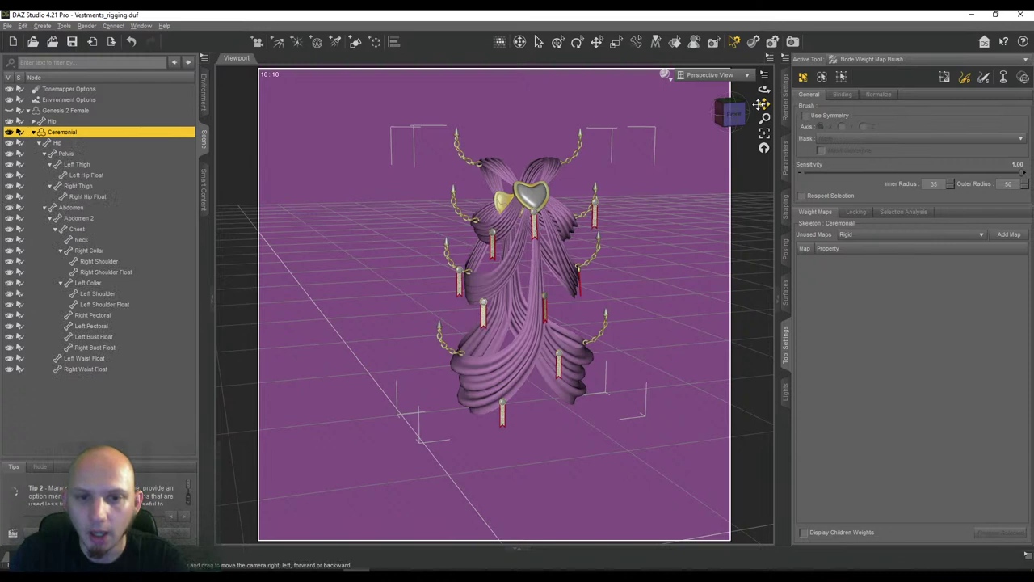
mouse_move(761, 103)
mouse_down()
mouse_move(743, 124)
mouse_move(724, 121)
mouse_move(727, 130)
mouse_move(764, 105)
mouse_move(768, 114)
mouse_move(757, 97)
mouse_up()
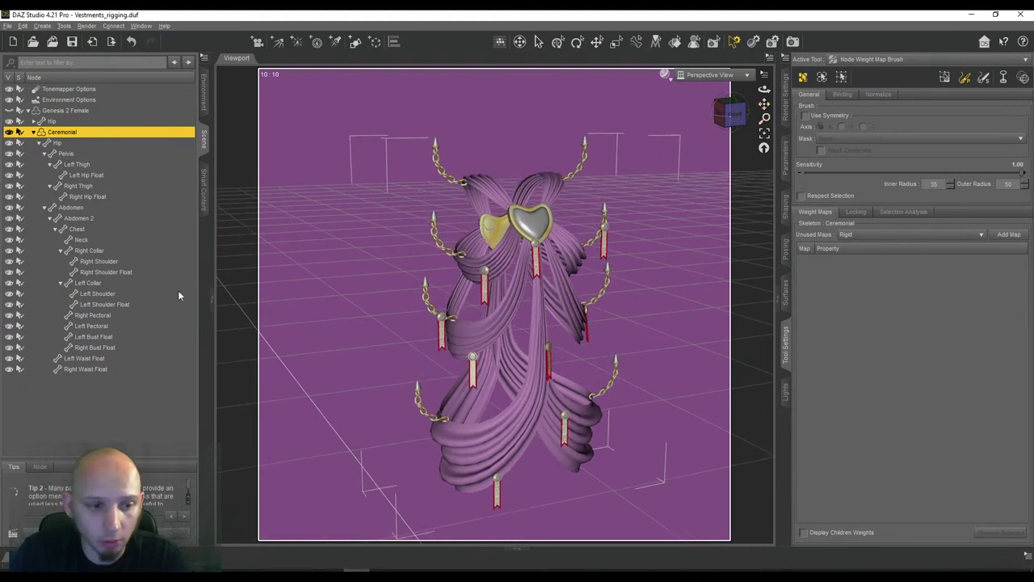
Display the General Weights map of the Right Hip Float bone to check the weights on the right hip chain
click(93, 359)
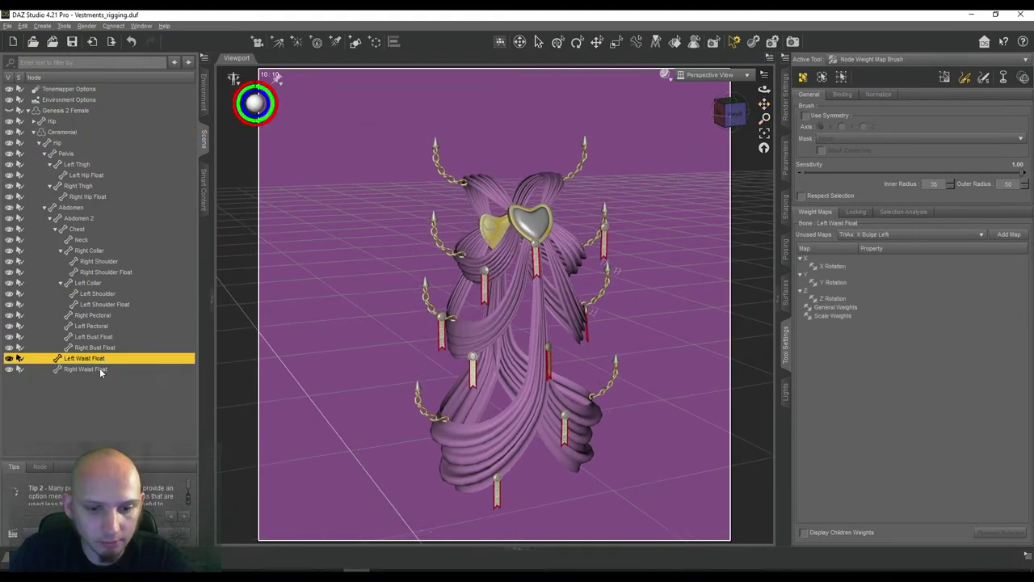
click(91, 197)
click(847, 308)
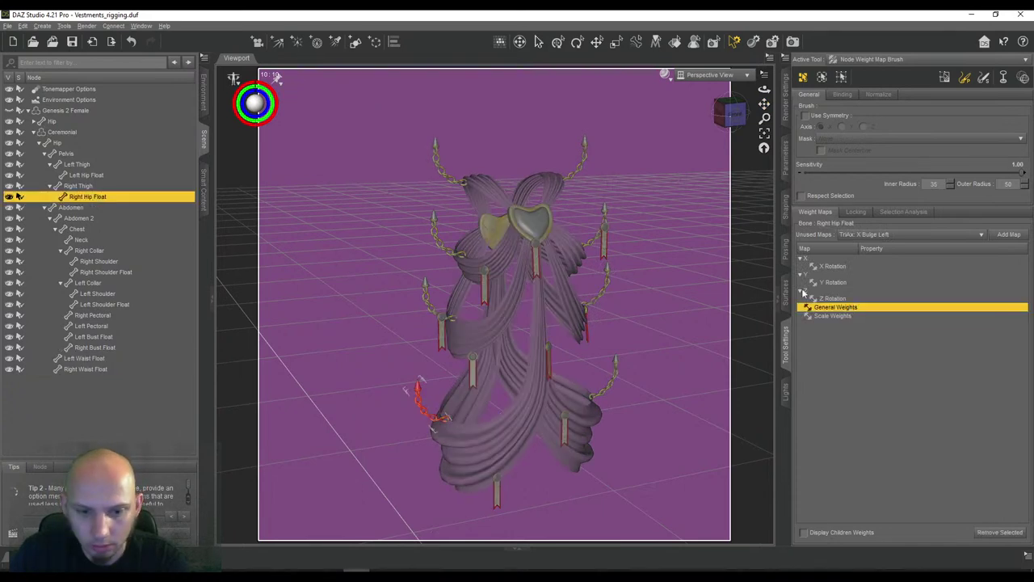
drag(764, 90, 751, 65)
drag(727, 115, 807, 105)
click(729, 114)
Apply the Everyday - 09 walking pose to Genesis 2 Female to test how the vestments deform
click(84, 111)
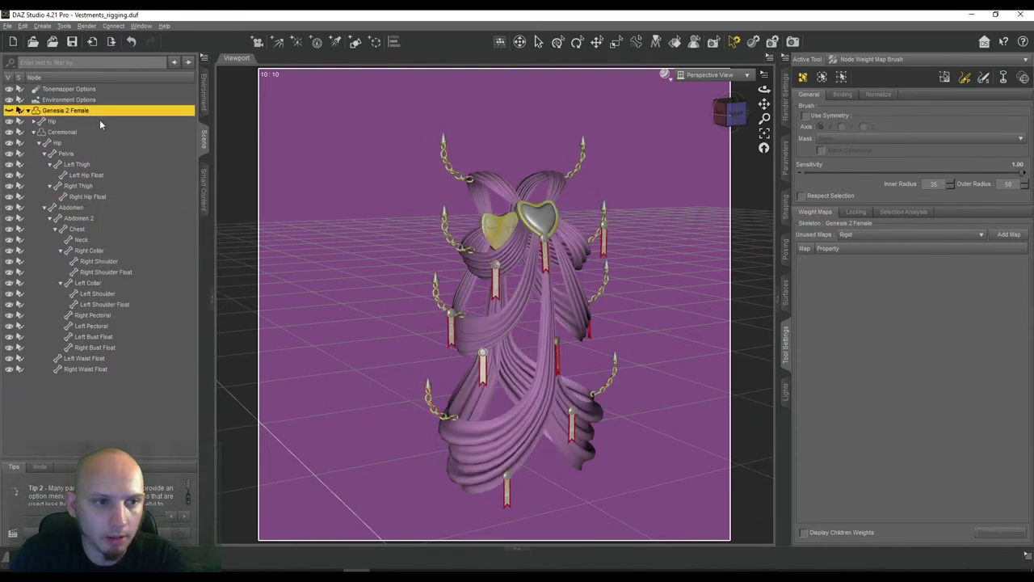
click(206, 186)
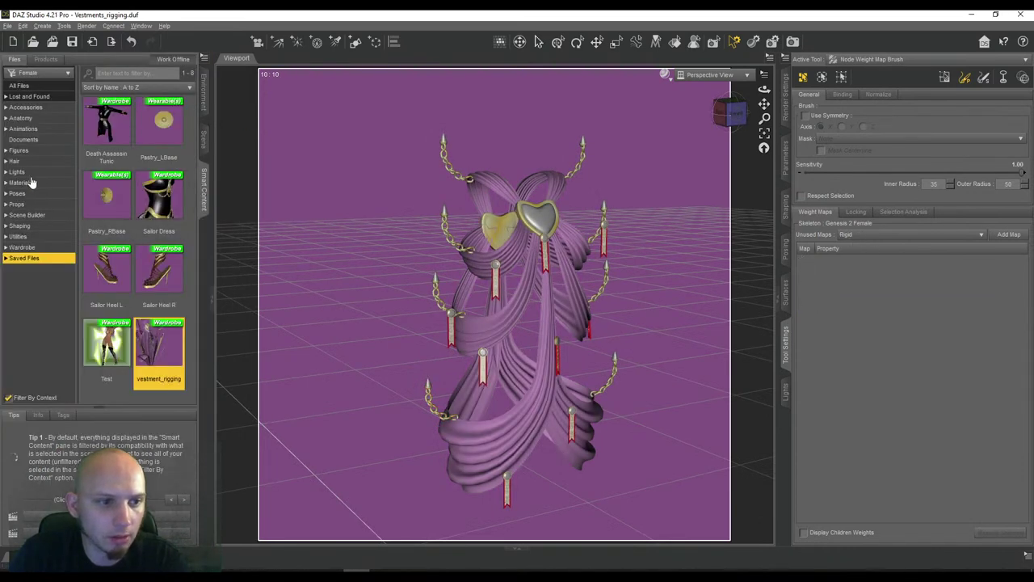
click(5, 193)
click(12, 205)
click(30, 223)
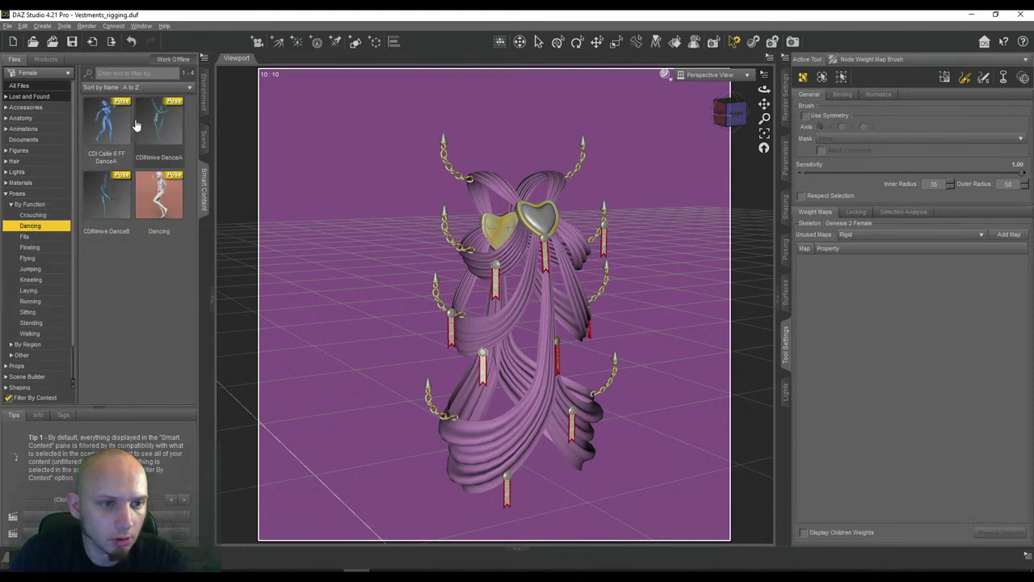
click(32, 259)
click(37, 269)
click(33, 280)
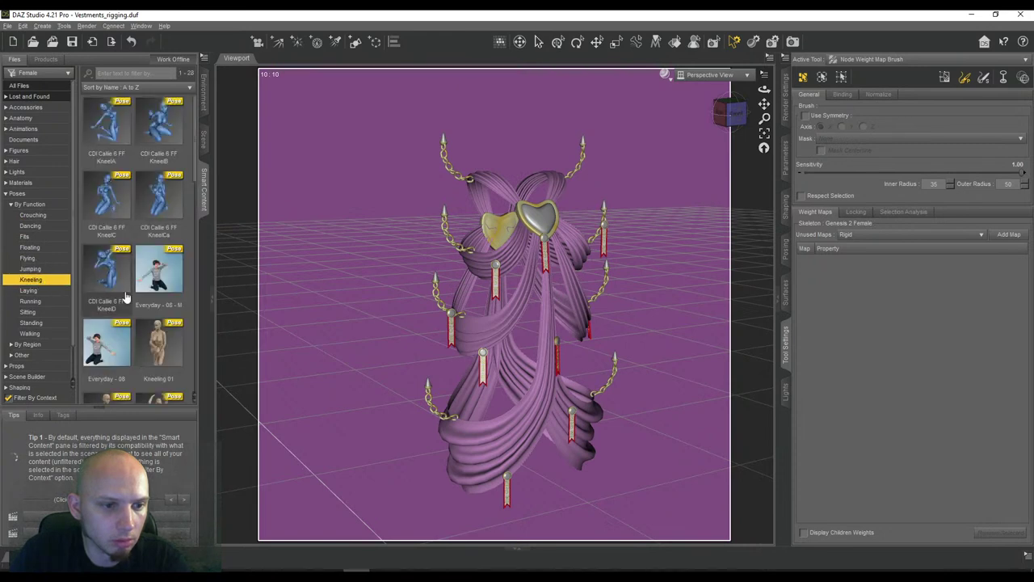
click(37, 291)
click(41, 333)
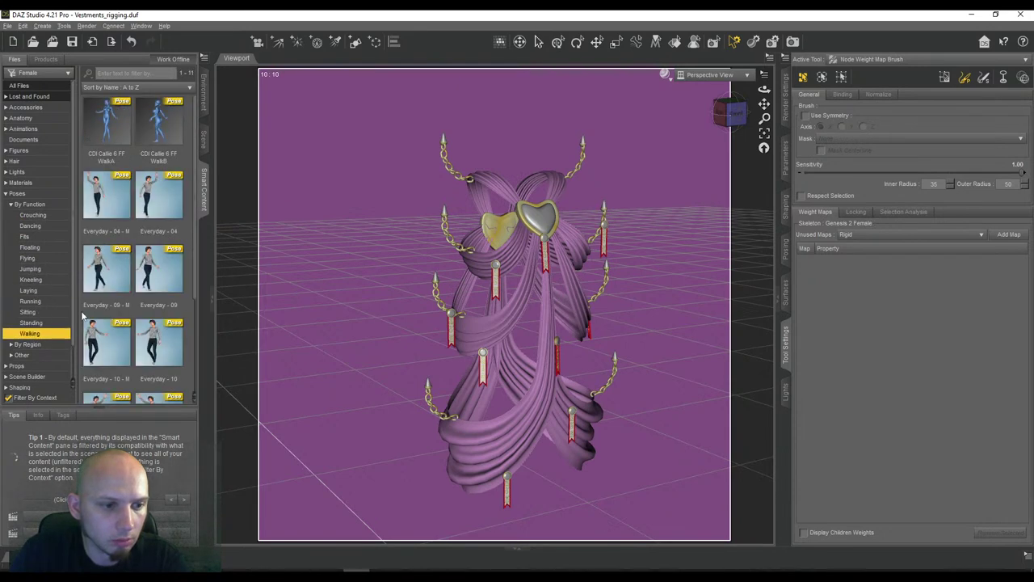
double_click(147, 276)
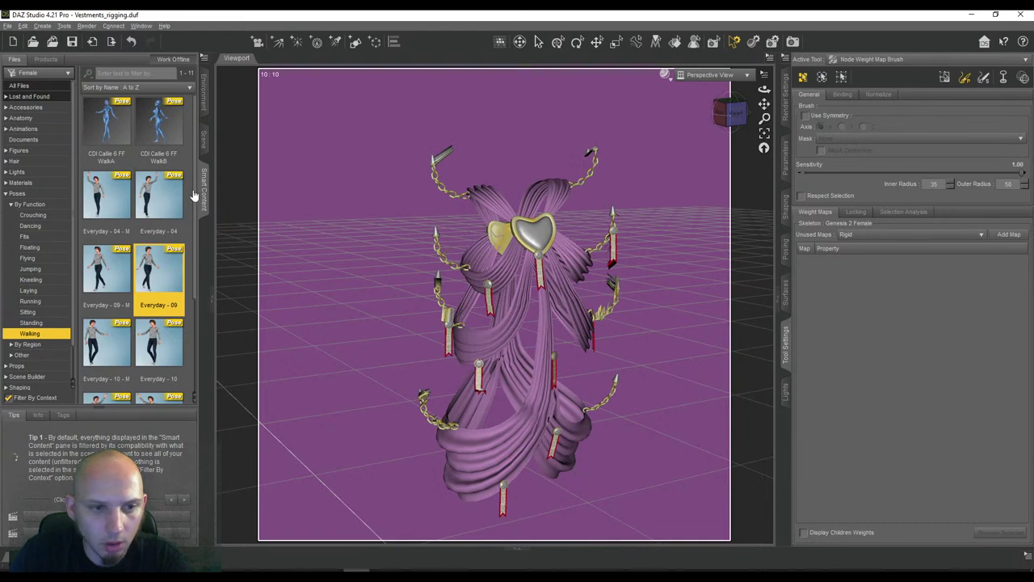
Examine the General Weights of Left Hip Float on the left hip chain of the posed vestments
click(202, 144)
drag(734, 119, 644, 122)
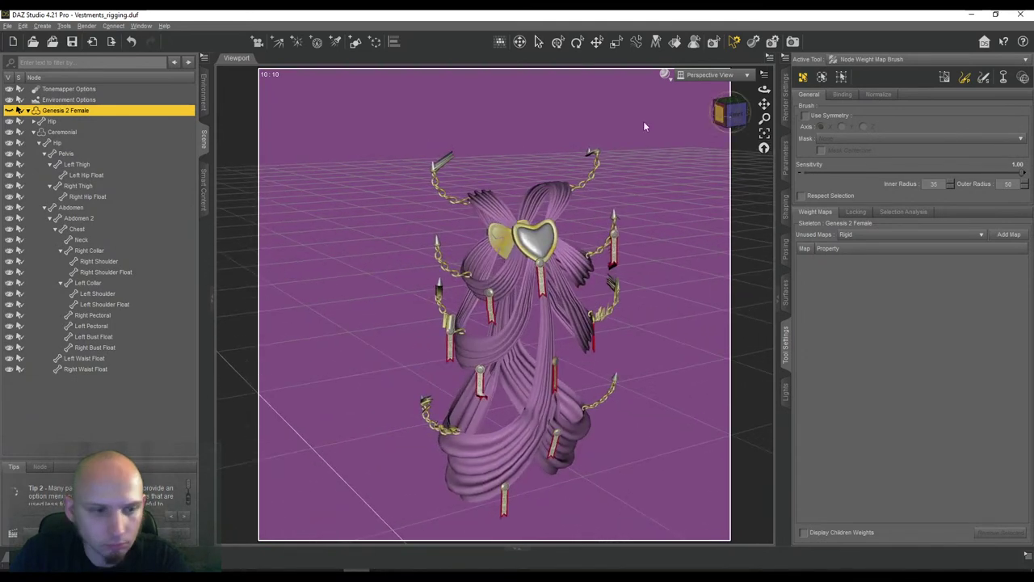
click(85, 174)
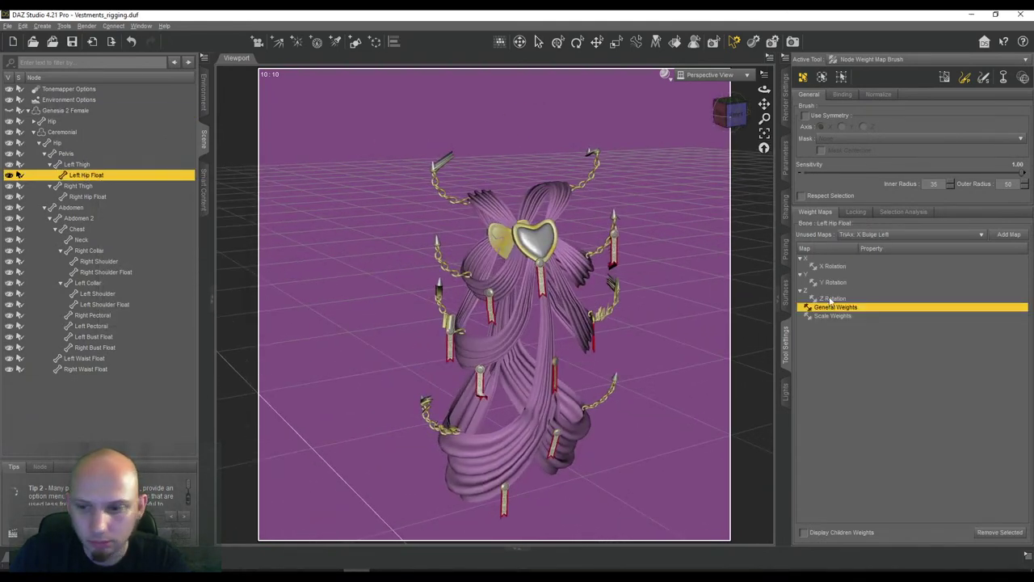
drag(764, 104, 689, 13)
scroll(753, 119, up, 8)
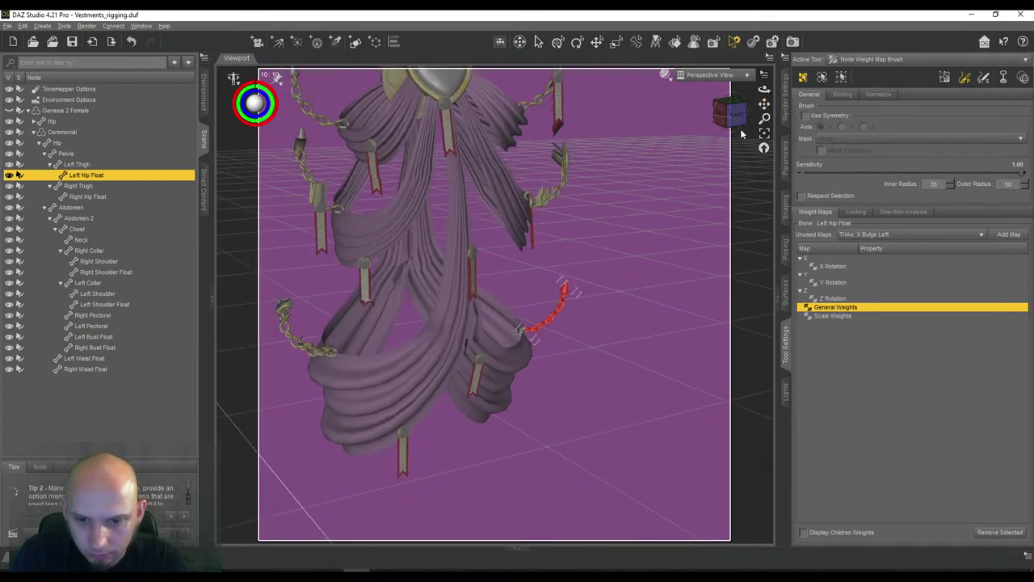
scroll(740, 136, up, 2)
drag(732, 117, 800, 120)
drag(565, 174, 625, 161)
scroll(624, 162, down, 4)
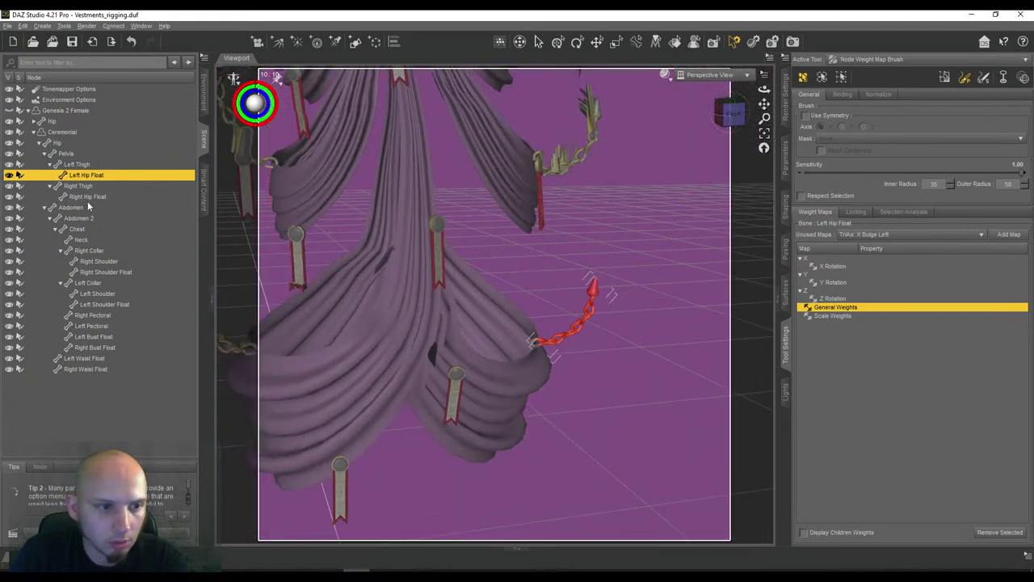
Try to paint Right Hip Float's General Weights onto the unweighted tip of the right hip chain
click(87, 197)
drag(765, 105, 704, 118)
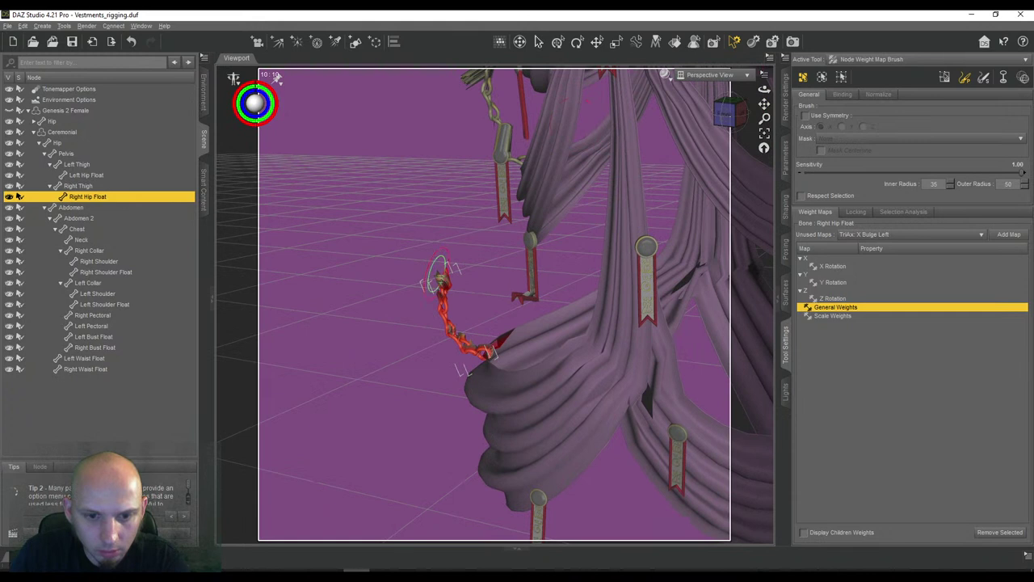
click(437, 273)
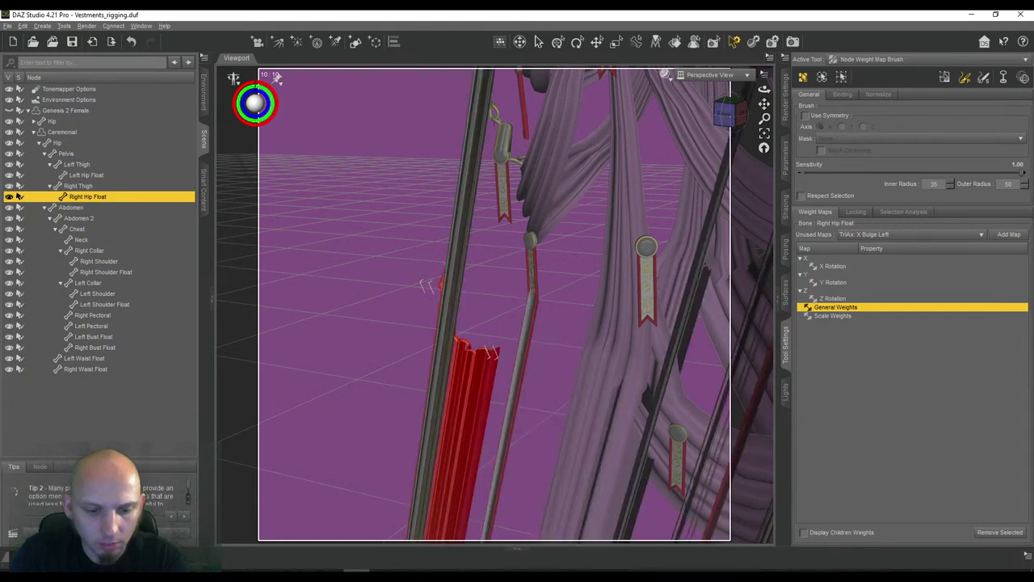
click(18, 196)
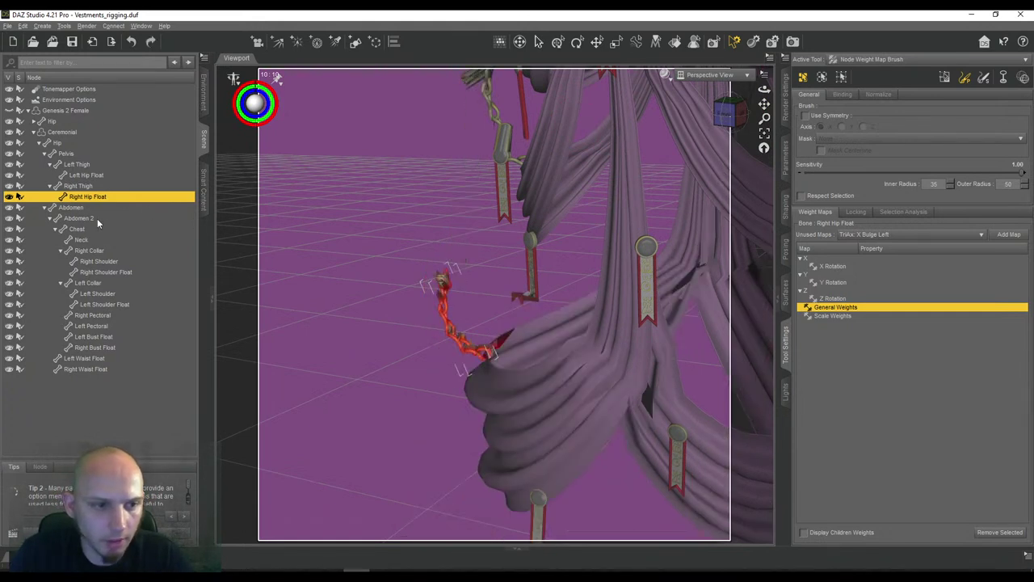
Paint General Weights for Right Shoulder Float onto the tip of the right shoulder chain
click(100, 271)
drag(764, 104, 686, 509)
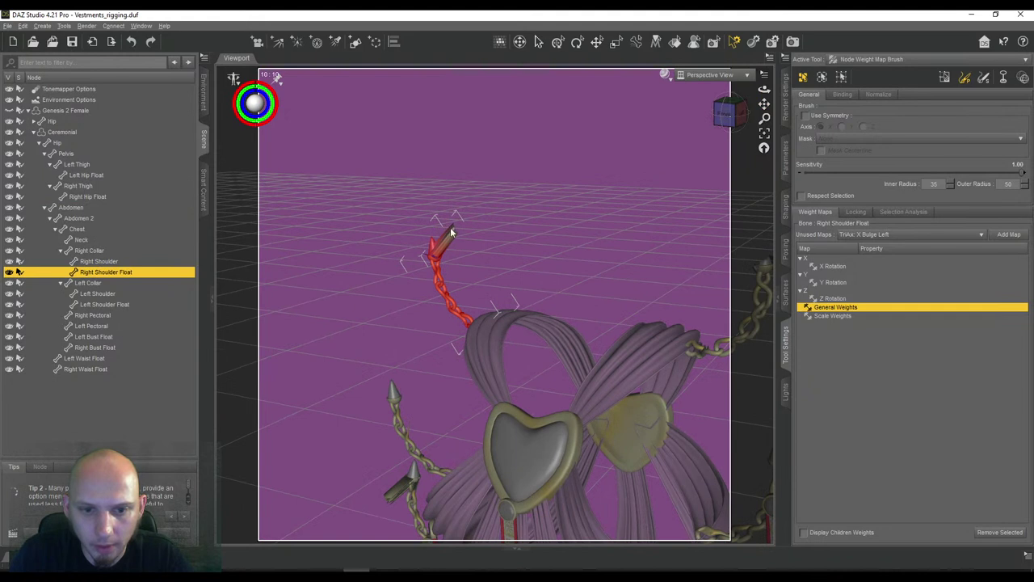
mouse_move(452, 228)
mouse_down()
mouse_move(432, 246)
mouse_move(434, 291)
mouse_up()
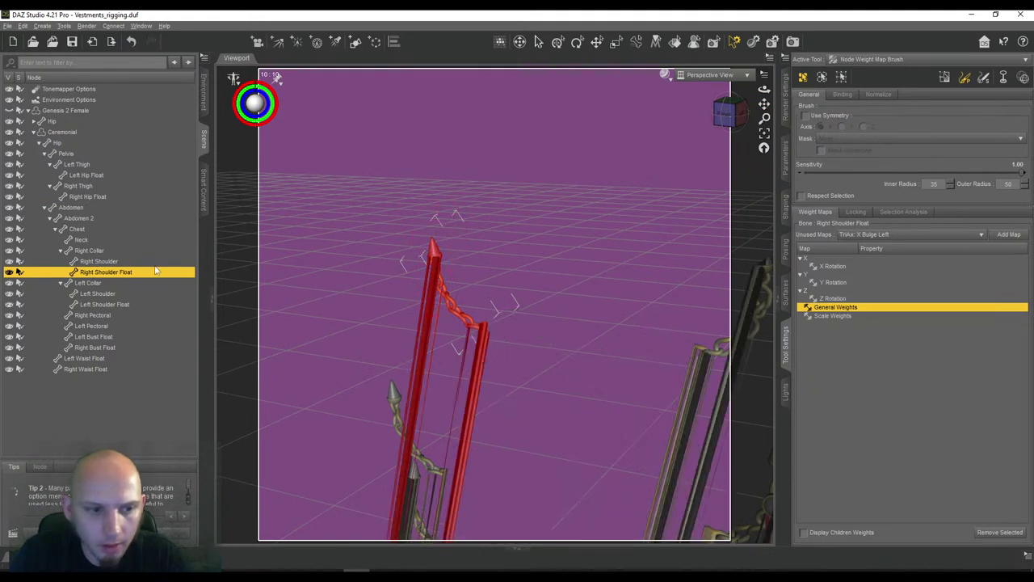
Select the Left Shoulder Float bone and examine its General Weights and the stretched vestment mesh from several angles
click(98, 307)
drag(763, 105, 634, 43)
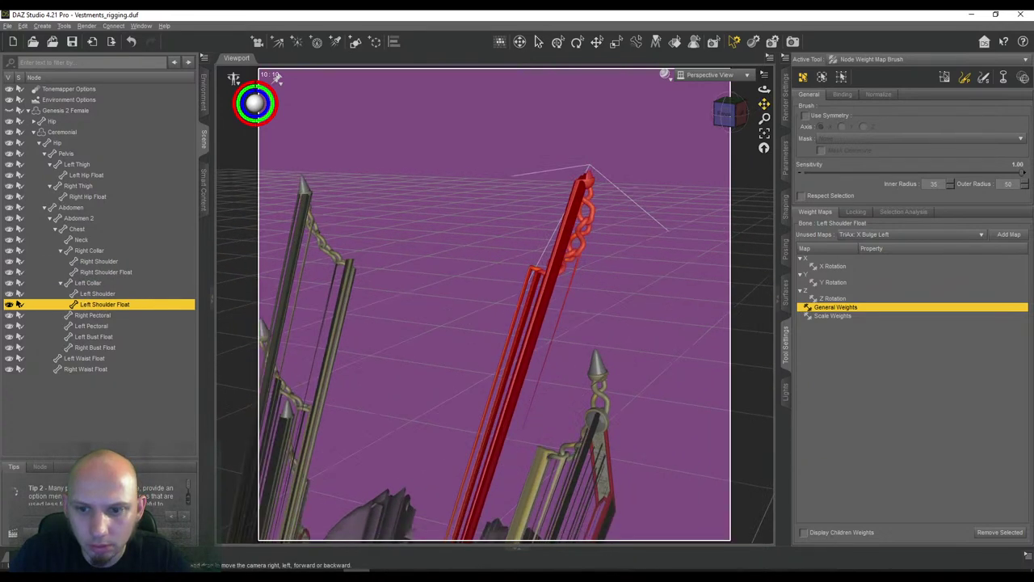
drag(727, 122, 709, 114)
drag(730, 113, 711, 87)
scroll(494, 303, down, 4)
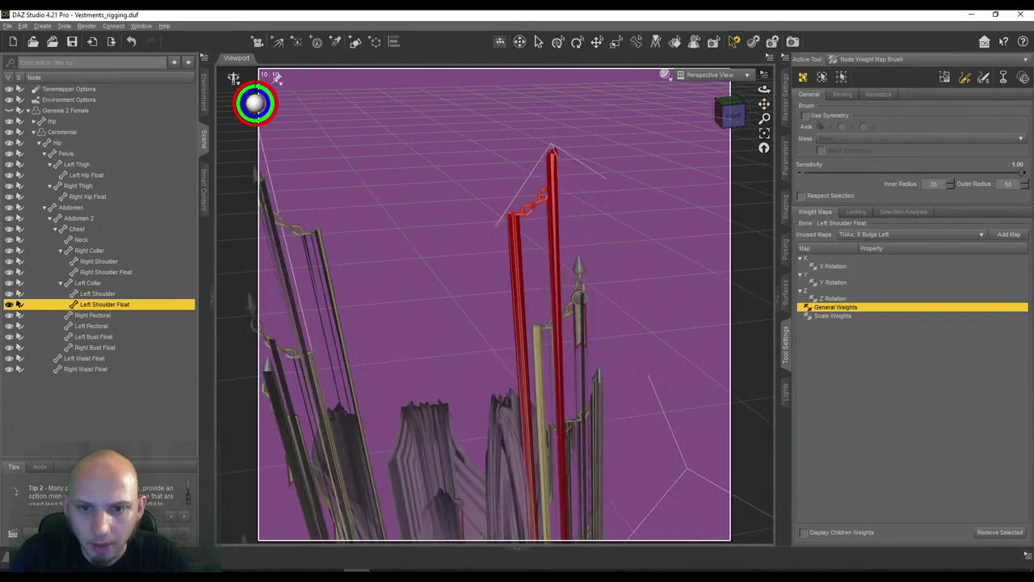
scroll(494, 304, up, 2)
scroll(588, 297, down, 3)
mouse_move(765, 105)
mouse_down()
mouse_move(772, 53)
mouse_move(762, 105)
mouse_up()
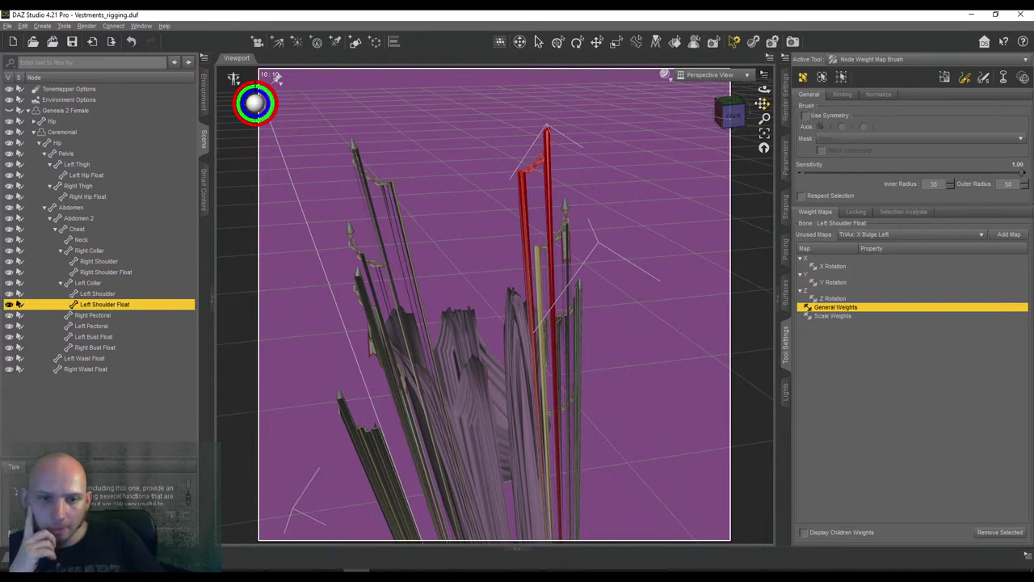
click(732, 115)
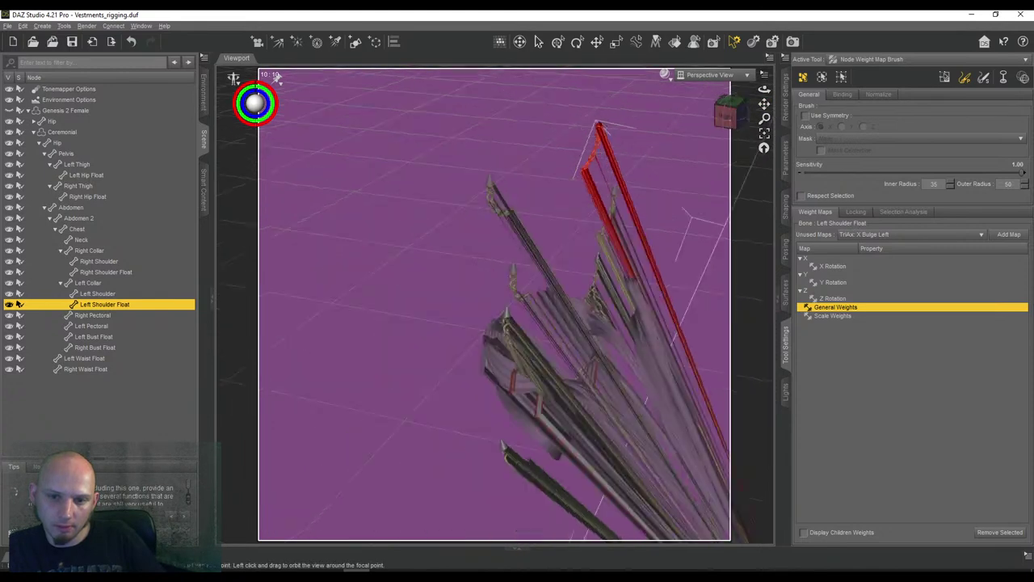
drag(764, 103, 586, 2)
drag(277, 76, 275, 79)
drag(763, 104, 726, 119)
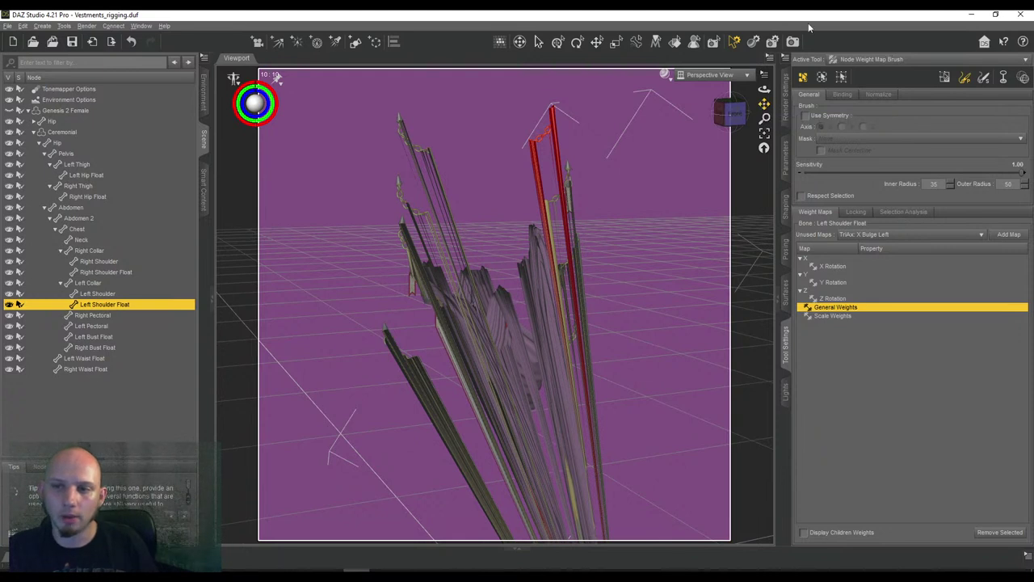
drag(738, 113, 763, 108)
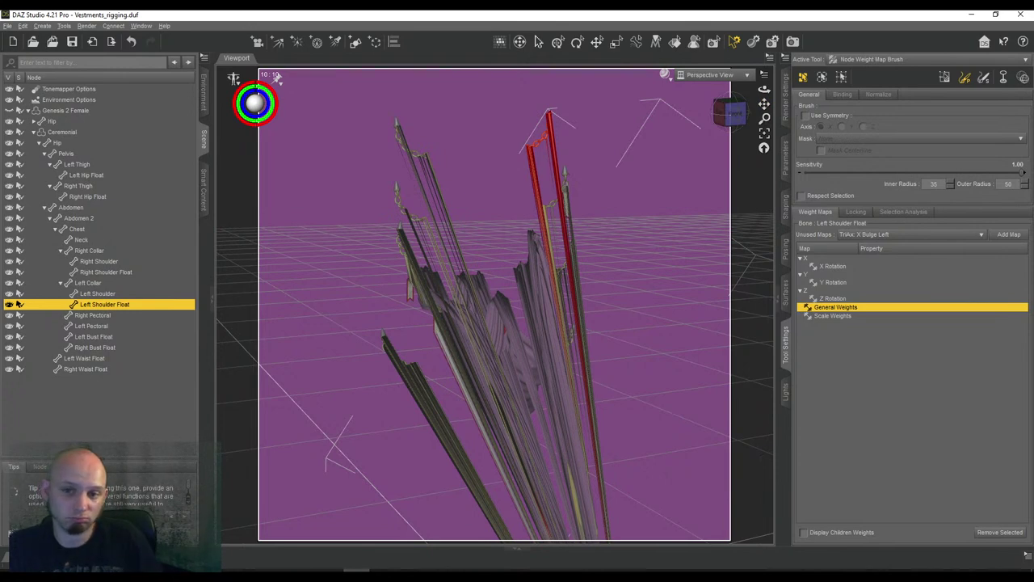
drag(734, 112, 507, 115)
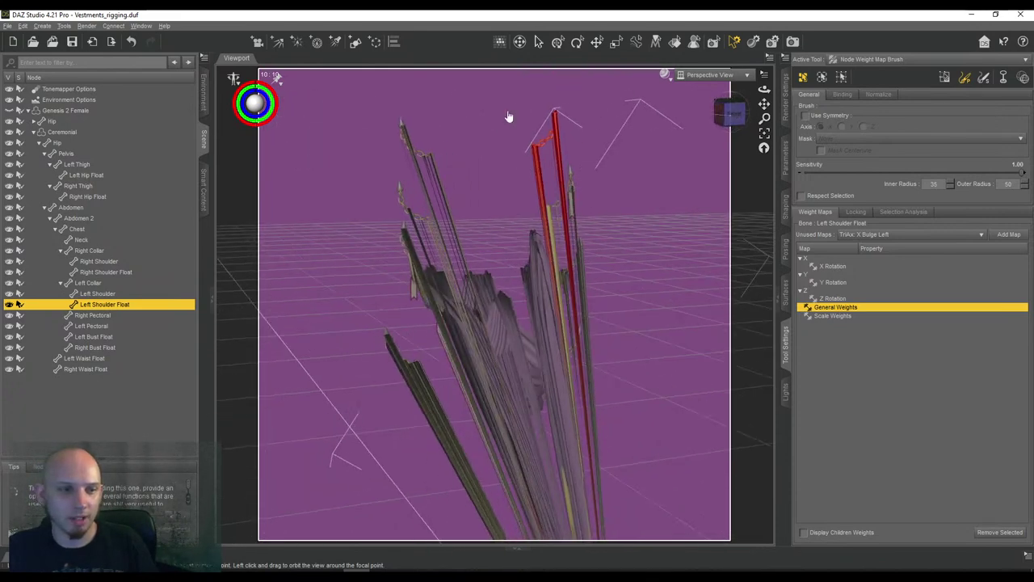
Collapse the Ceremonial bone hierarchy and select the whole figure
click(34, 132)
click(62, 133)
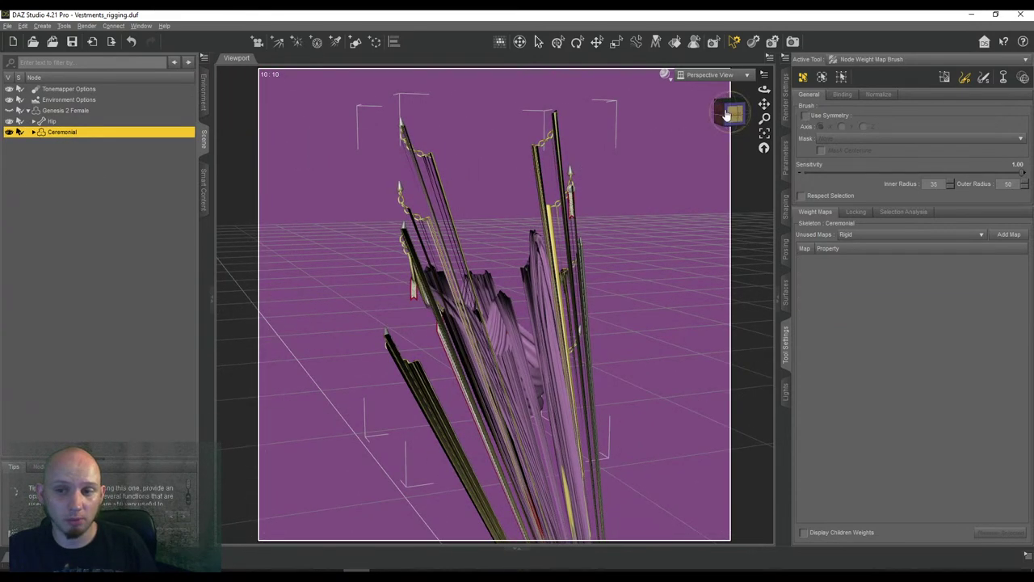
mouse_move(734, 114)
mouse_down()
mouse_move(739, 121)
mouse_move(694, 123)
mouse_move(747, 136)
mouse_move(729, 110)
mouse_move(736, 118)
mouse_up()
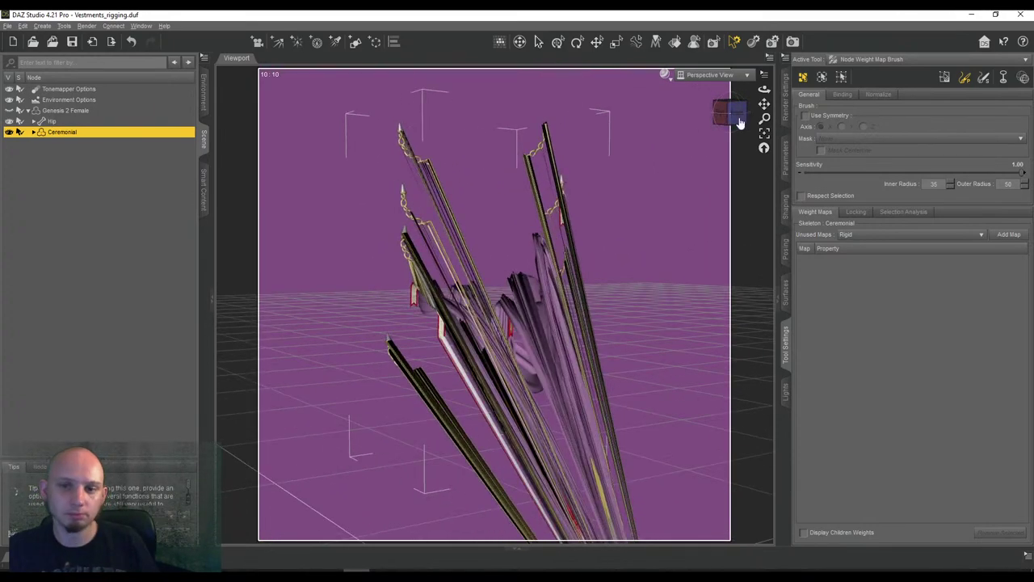
drag(739, 121, 736, 119)
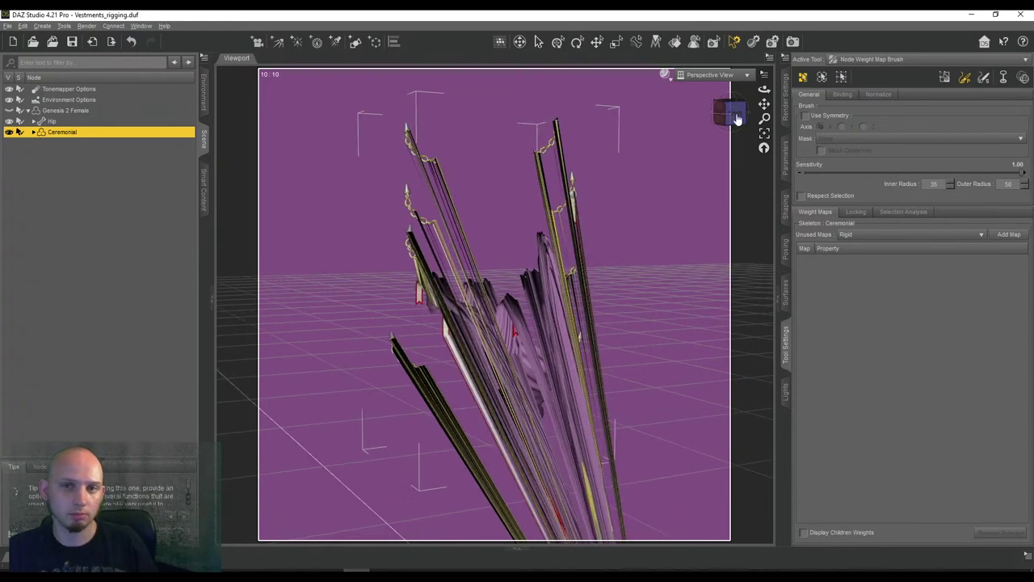